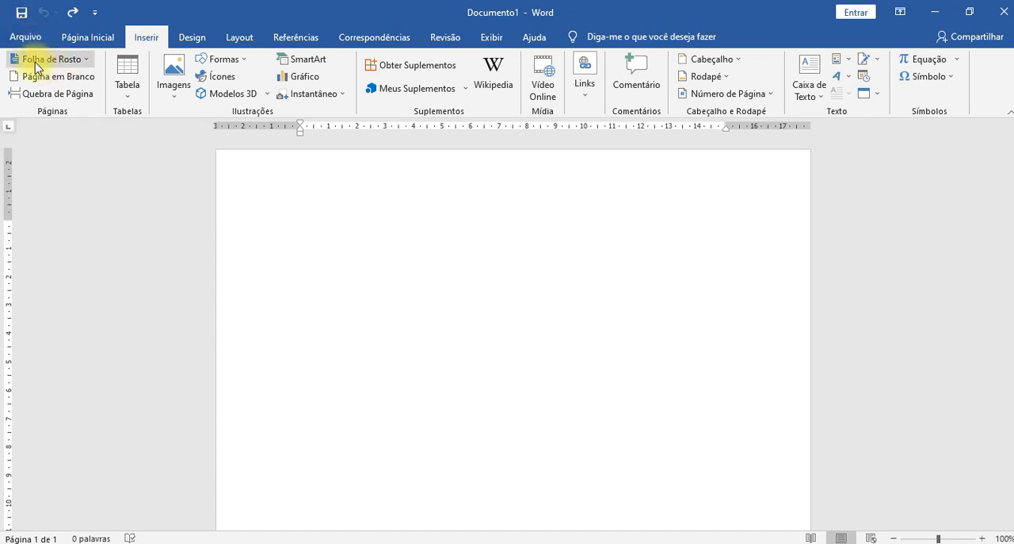
- Insert the built-in Animação cover page into the blank document
{"action": "left_click", "coordinate": [36, 66]}
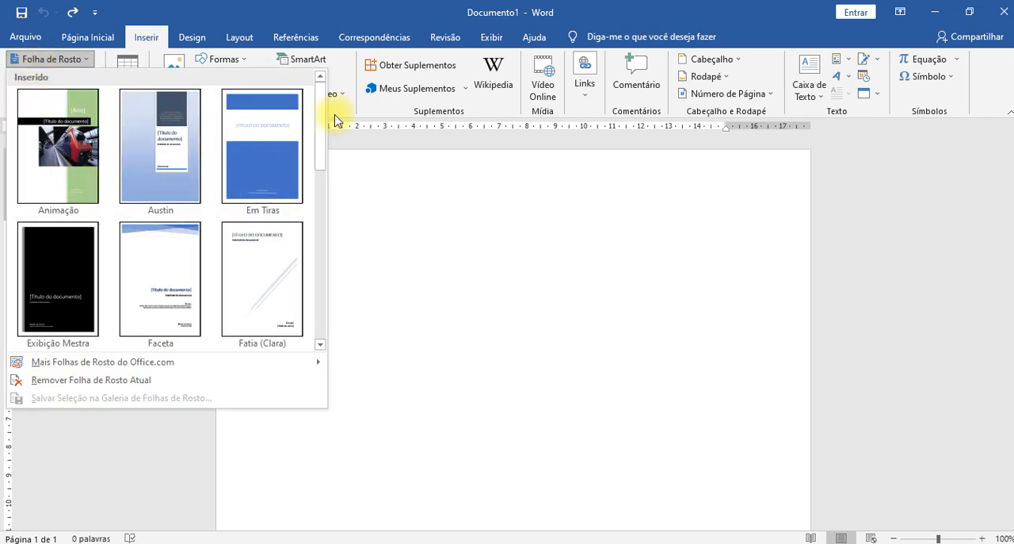
{"action": "left_click_drag", "start_coordinate": [321, 127], "coordinate": [323, 233]}
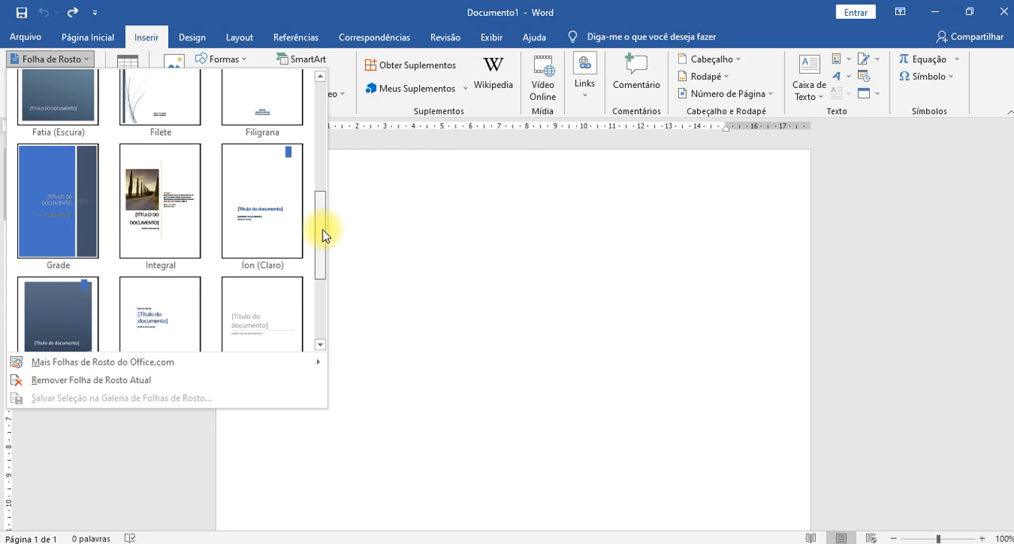
{"action": "left_click_drag", "start_coordinate": [324, 234], "coordinate": [313, 117]}
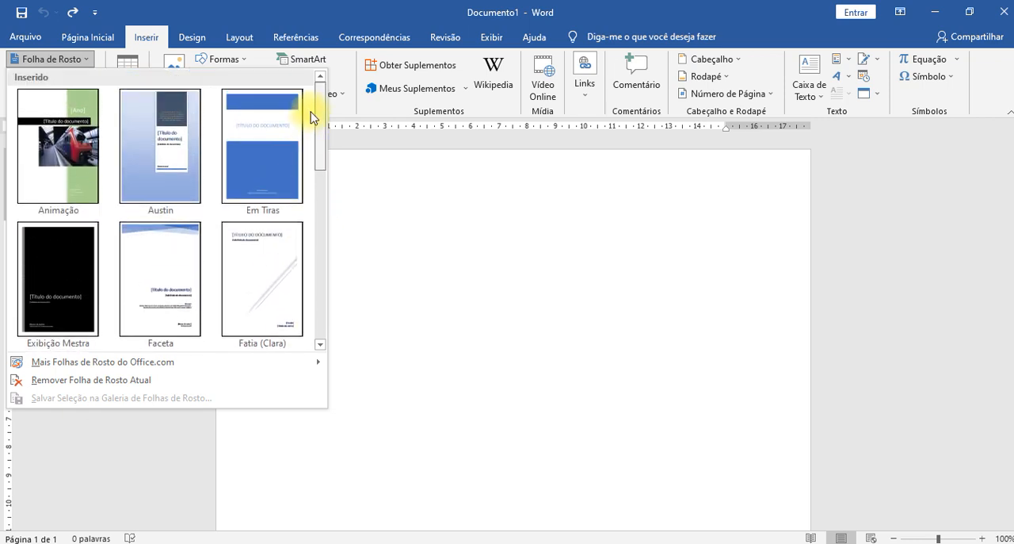
{"action": "left_click", "coordinate": [72, 166]}
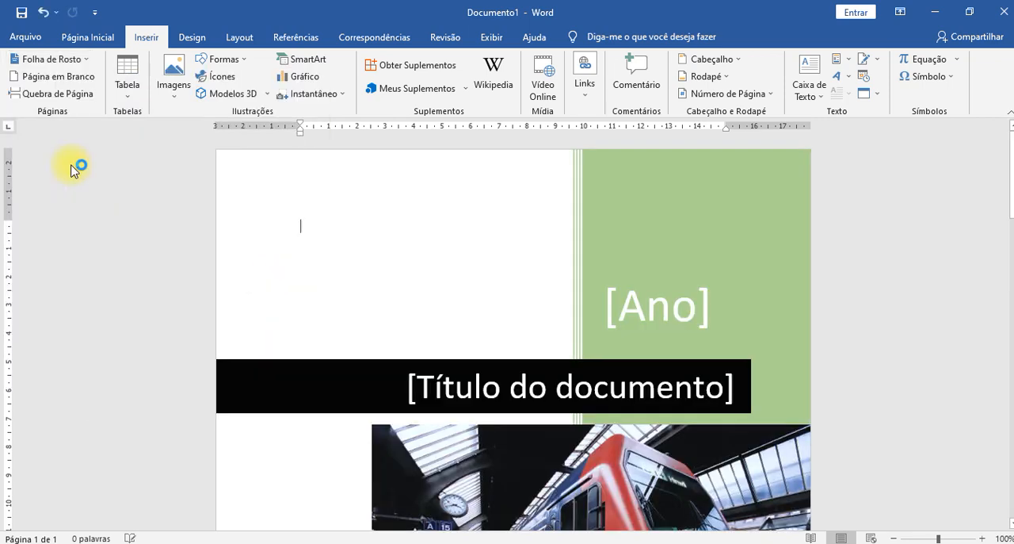
- Set the cover page's Ano field by choosing 10 June 2021 as its date
{"action": "scroll", "coordinate": [947, 272], "scroll_direction": "down", "scroll_amount": 15}
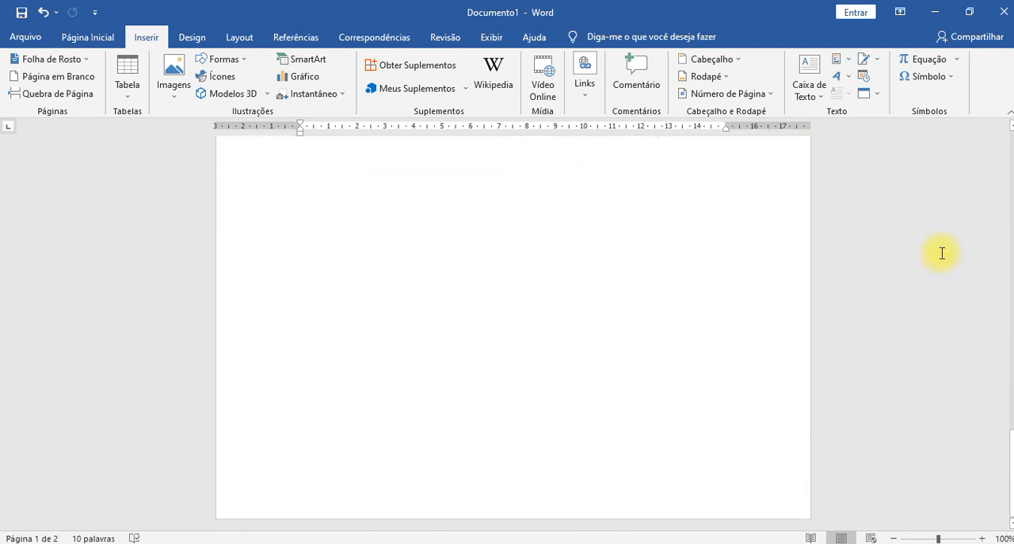
{"action": "scroll", "coordinate": [940, 252], "scroll_direction": "up", "scroll_amount": 10}
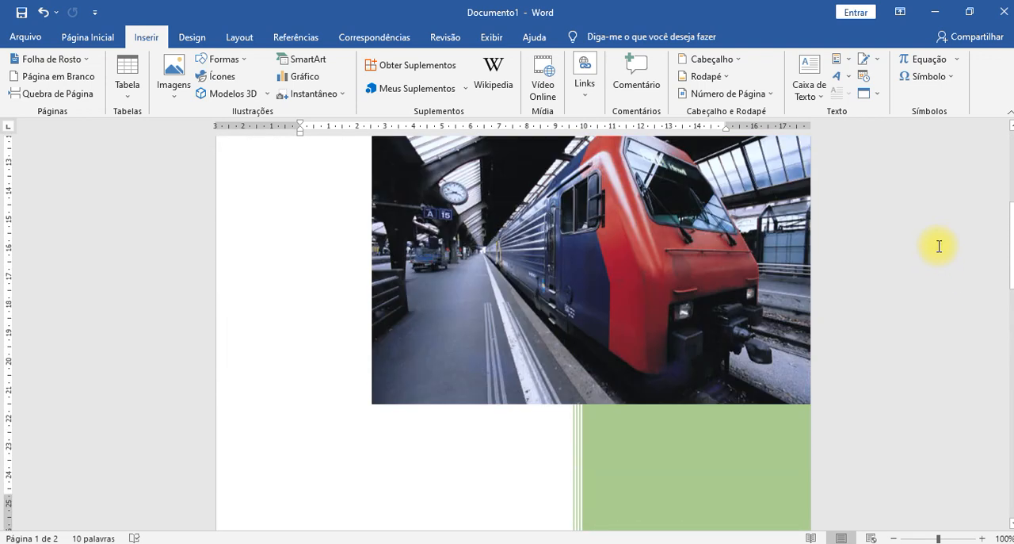
{"action": "scroll", "coordinate": [939, 244], "scroll_direction": "down", "scroll_amount": 15}
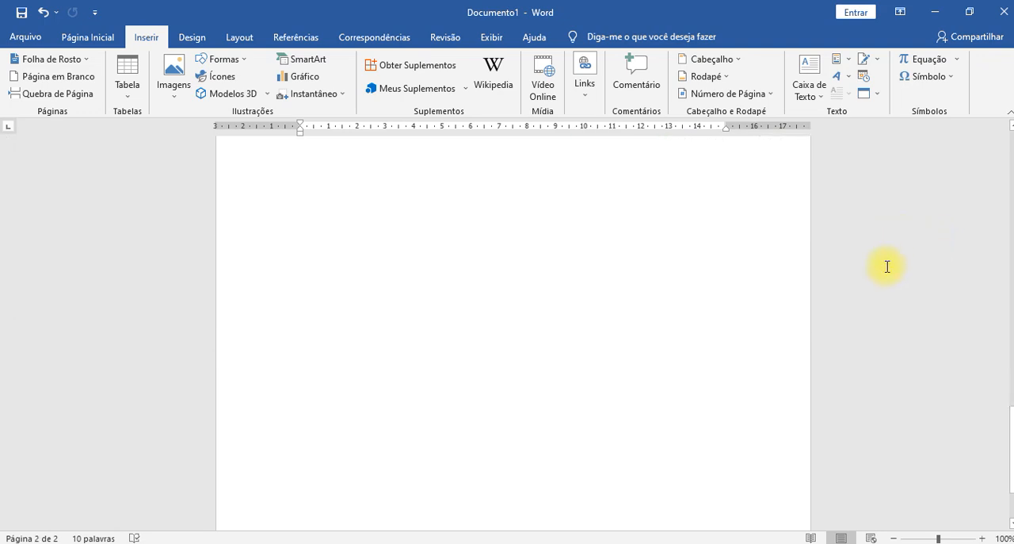
{"action": "scroll", "coordinate": [862, 253], "scroll_direction": "down", "scroll_amount": 6}
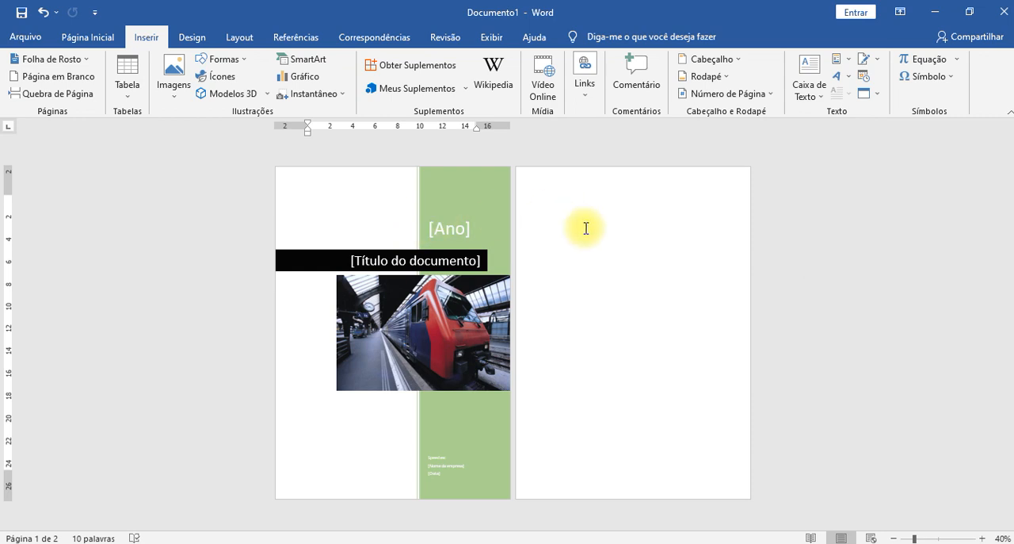
{"action": "scroll", "coordinate": [632, 230], "scroll_direction": "up", "scroll_amount": 1}
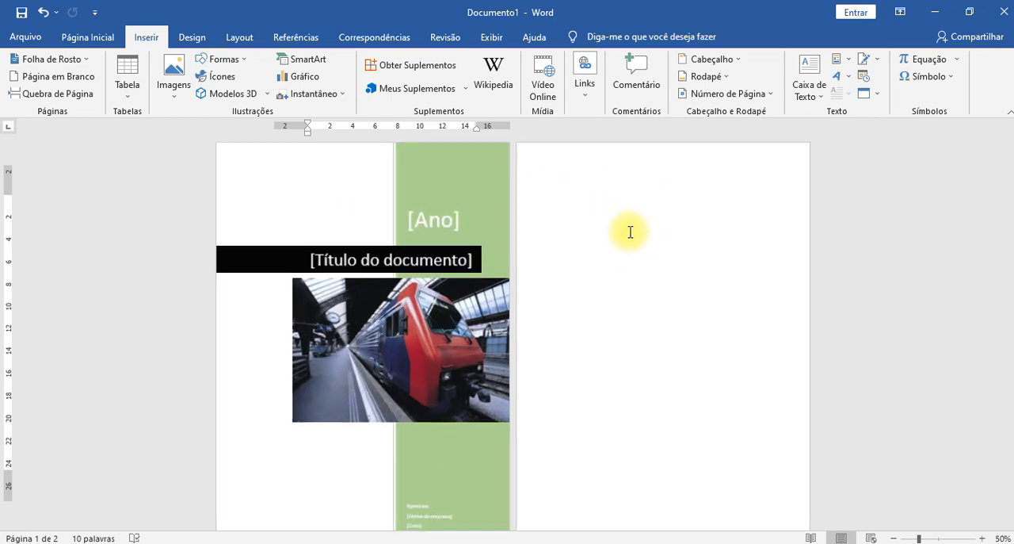
{"action": "left_click", "coordinate": [436, 227]}
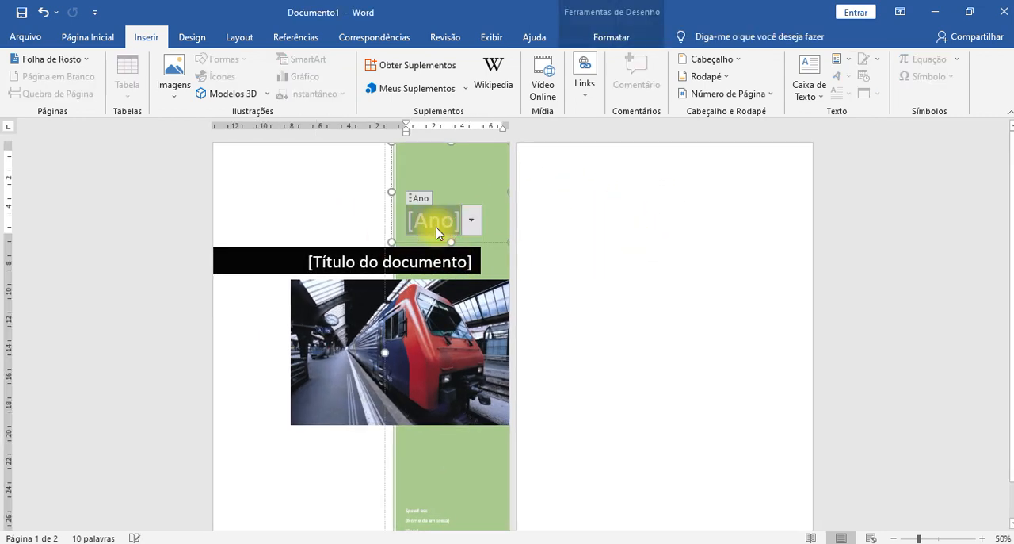
{"action": "left_click", "coordinate": [470, 219]}
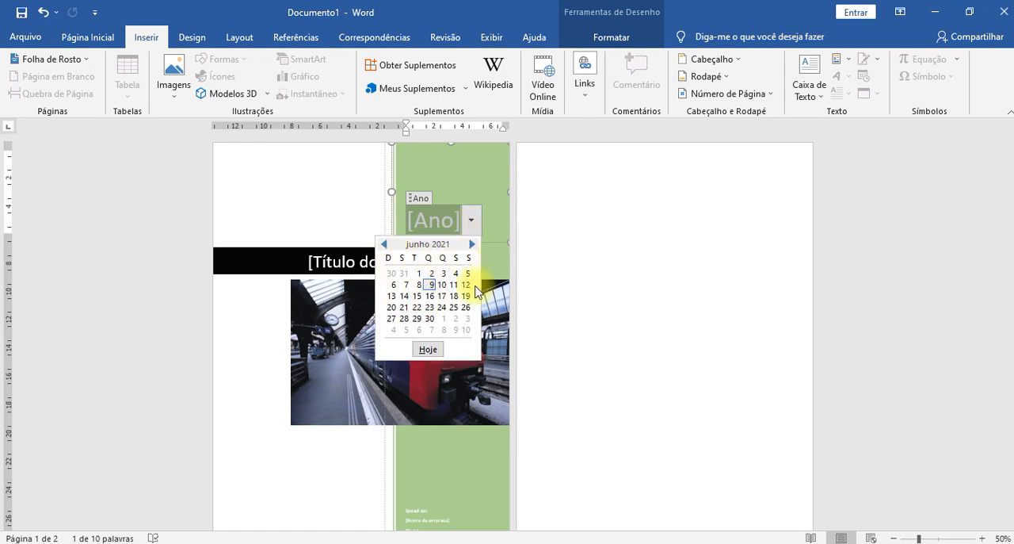
{"action": "left_click", "coordinate": [441, 285]}
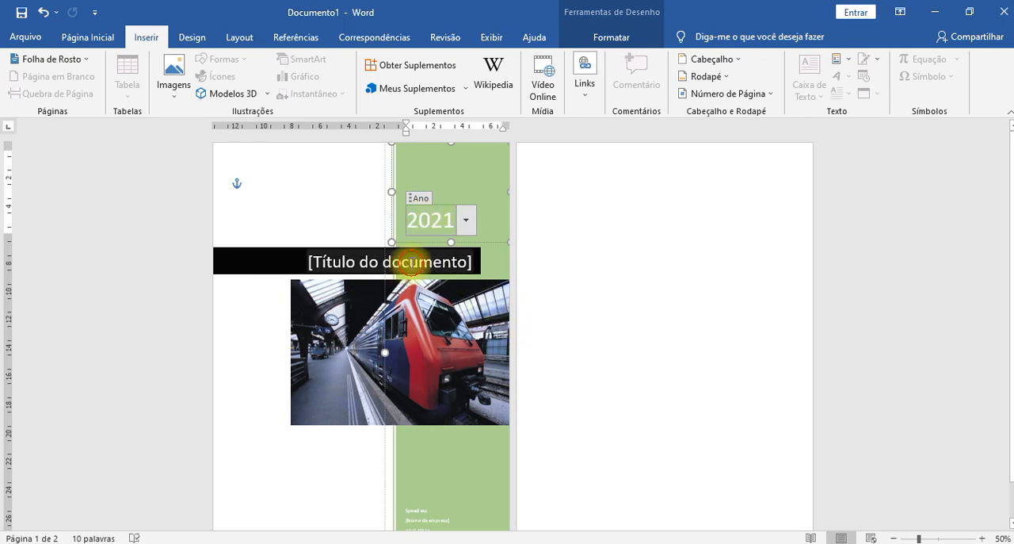
- Change the font of the cover page's document title placeholder to Young Techs Expanded
{"action": "left_click", "coordinate": [413, 268]}
{"action": "left_click", "coordinate": [413, 268]}
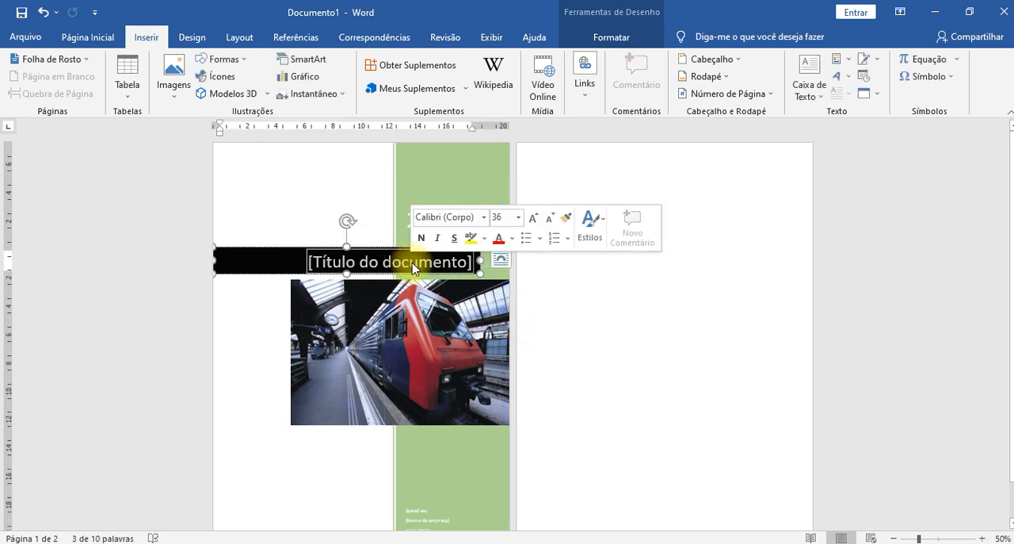
{"action": "left_click", "coordinate": [483, 218]}
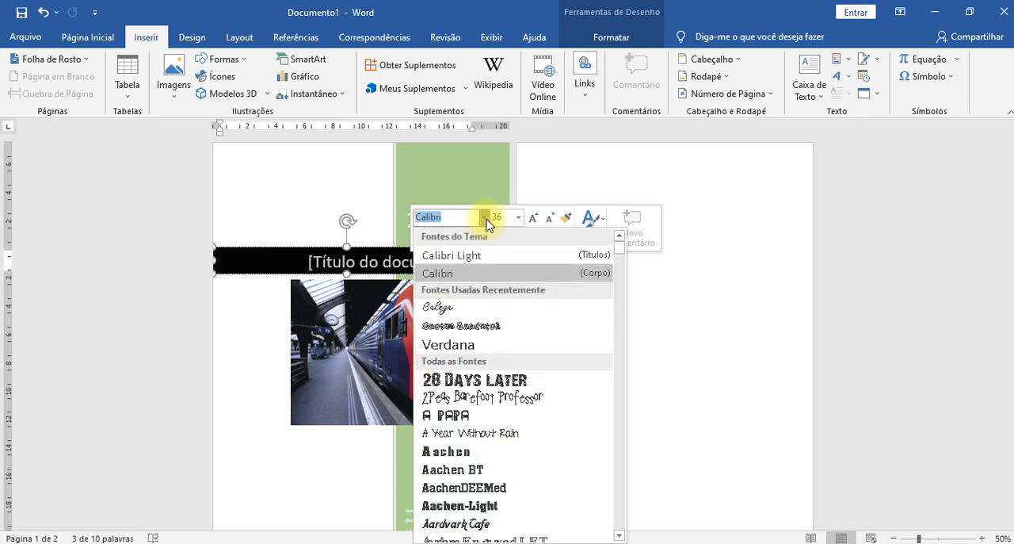
{"action": "scroll", "coordinate": [476, 428], "scroll_direction": "down", "scroll_amount": 20}
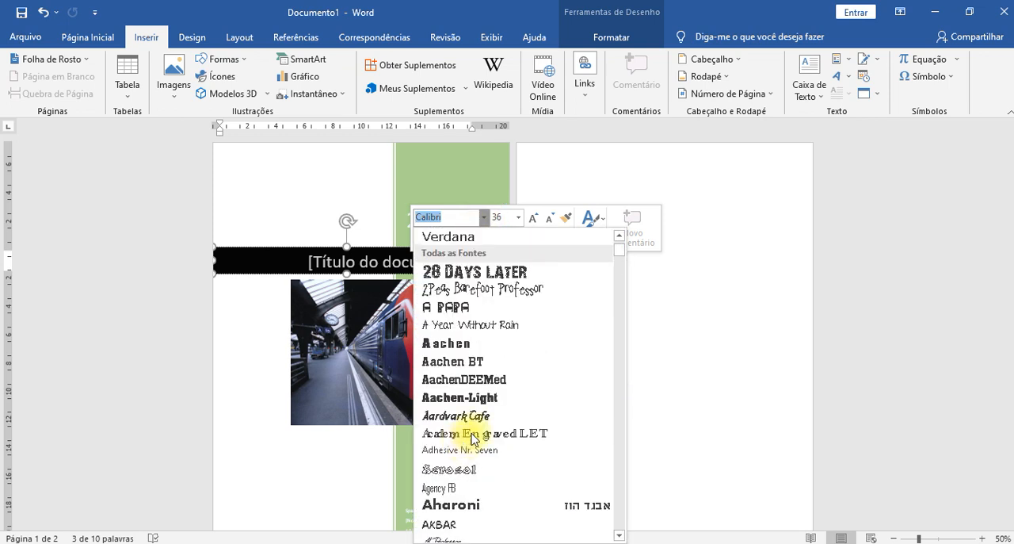
{"action": "scroll", "coordinate": [519, 396], "scroll_direction": "down", "scroll_amount": 20}
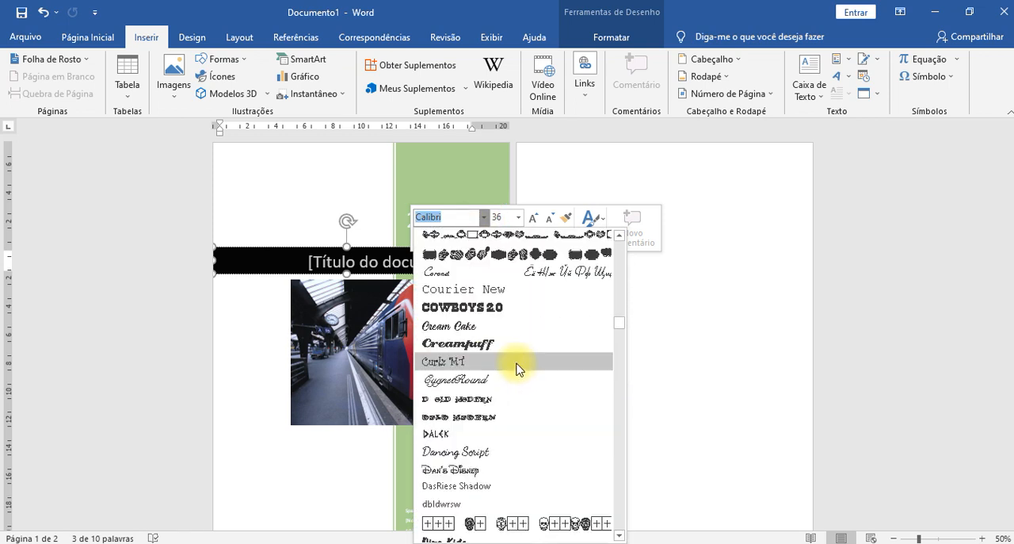
{"action": "scroll", "coordinate": [535, 353], "scroll_direction": "down", "scroll_amount": 15}
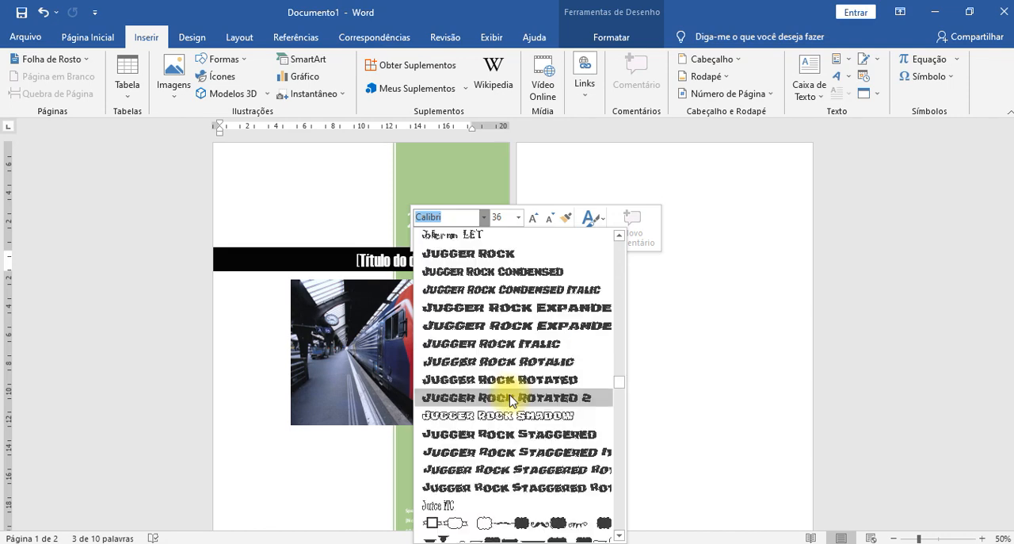
{"action": "scroll", "coordinate": [491, 392], "scroll_direction": "down", "scroll_amount": 5}
{"action": "scroll", "coordinate": [505, 378], "scroll_direction": "down", "scroll_amount": 20}
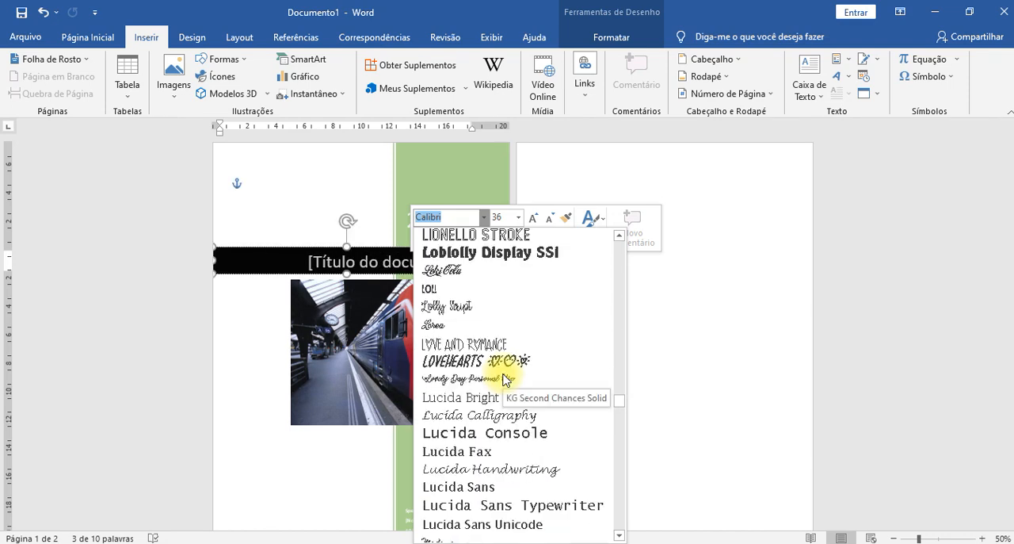
{"action": "scroll", "coordinate": [510, 353], "scroll_direction": "down", "scroll_amount": 15}
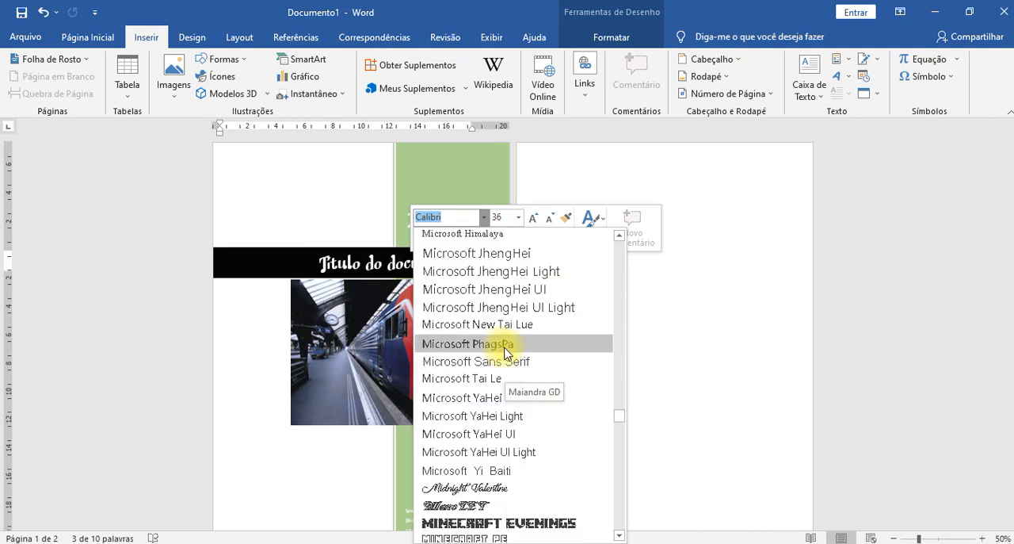
{"action": "scroll", "coordinate": [510, 348], "scroll_direction": "down", "scroll_amount": 20}
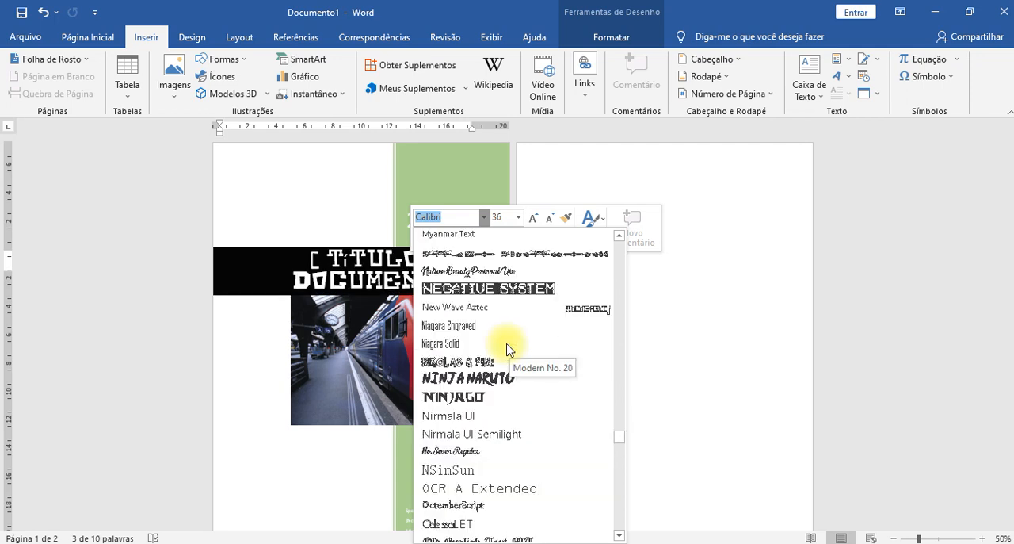
{"action": "scroll", "coordinate": [508, 350], "scroll_direction": "down", "scroll_amount": 20}
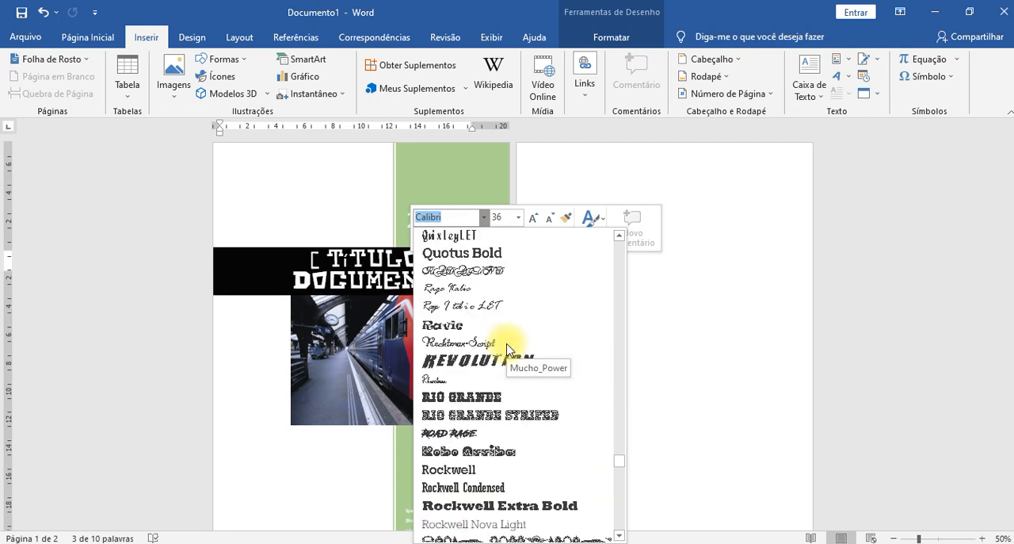
{"action": "scroll", "coordinate": [508, 345], "scroll_direction": "down", "scroll_amount": 5}
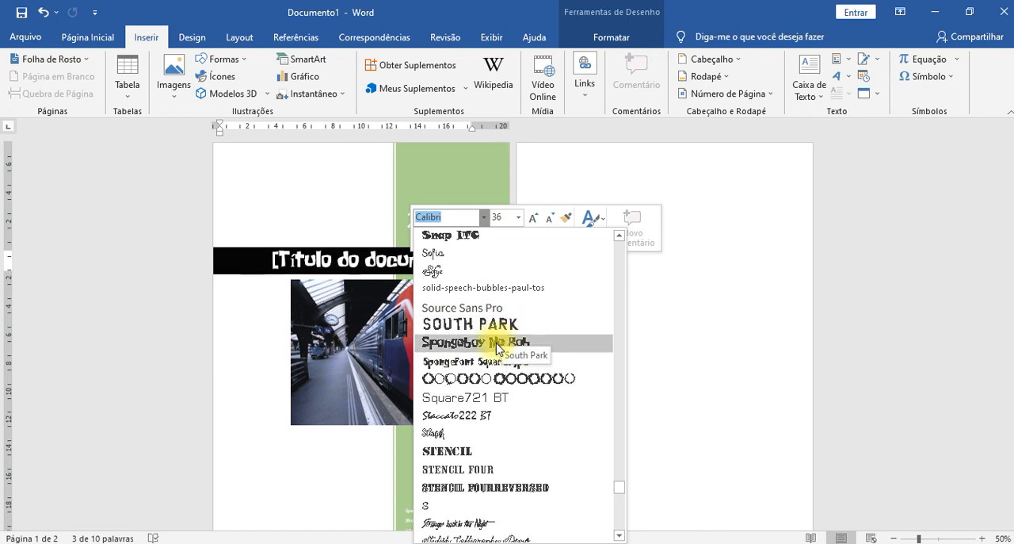
{"action": "scroll", "coordinate": [505, 352], "scroll_direction": "down", "scroll_amount": 8}
{"action": "scroll", "coordinate": [505, 366], "scroll_direction": "down", "scroll_amount": 10}
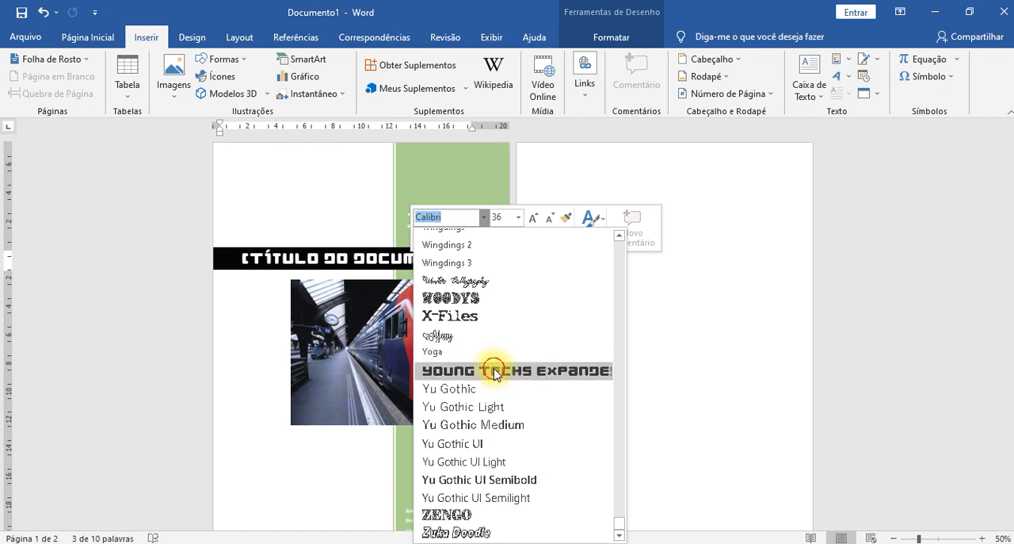
{"action": "left_click", "coordinate": [506, 370]}
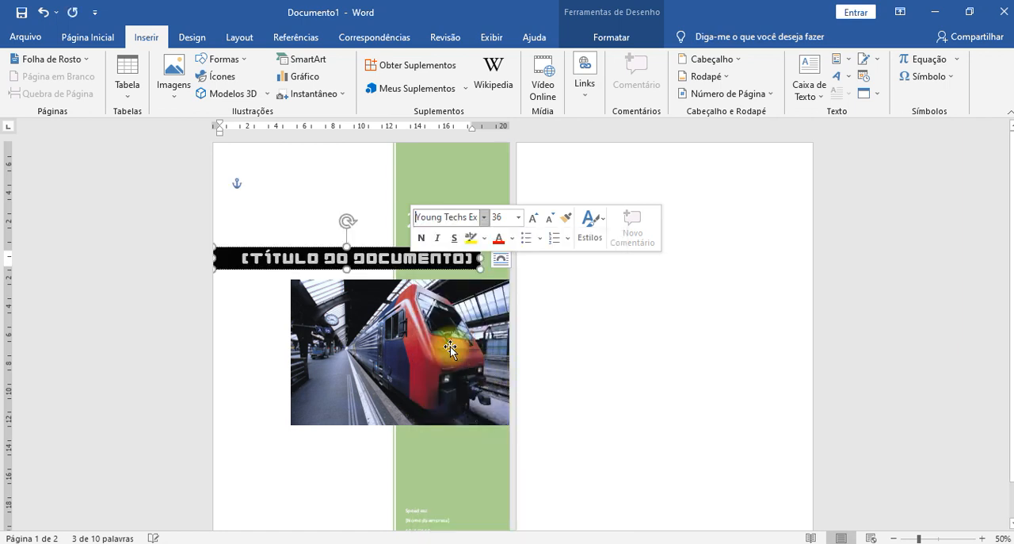
- Replace the title placeholder on the cover page with UNEMAT
{"action": "left_click", "coordinate": [372, 263]}
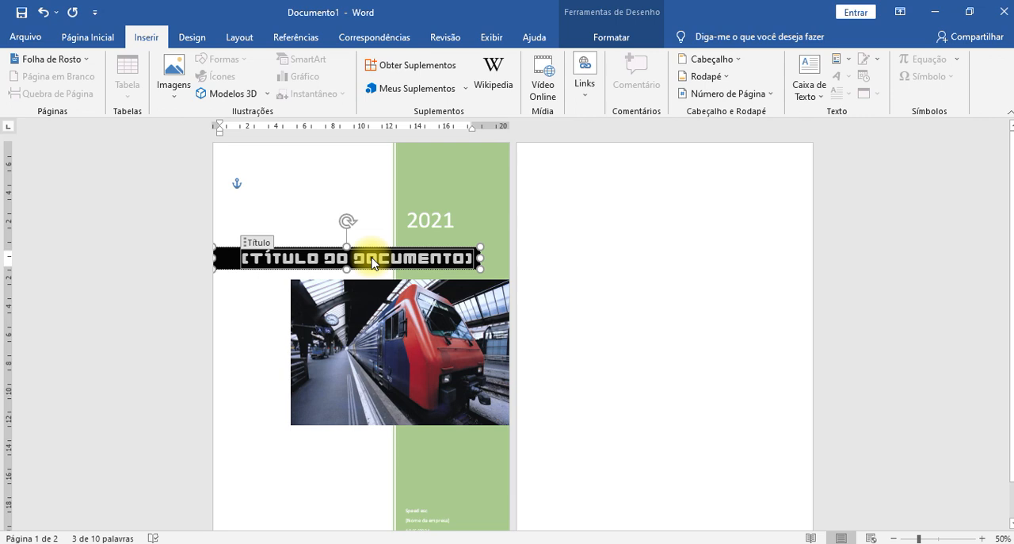
{"action": "type", "text": "UNEMAT"}
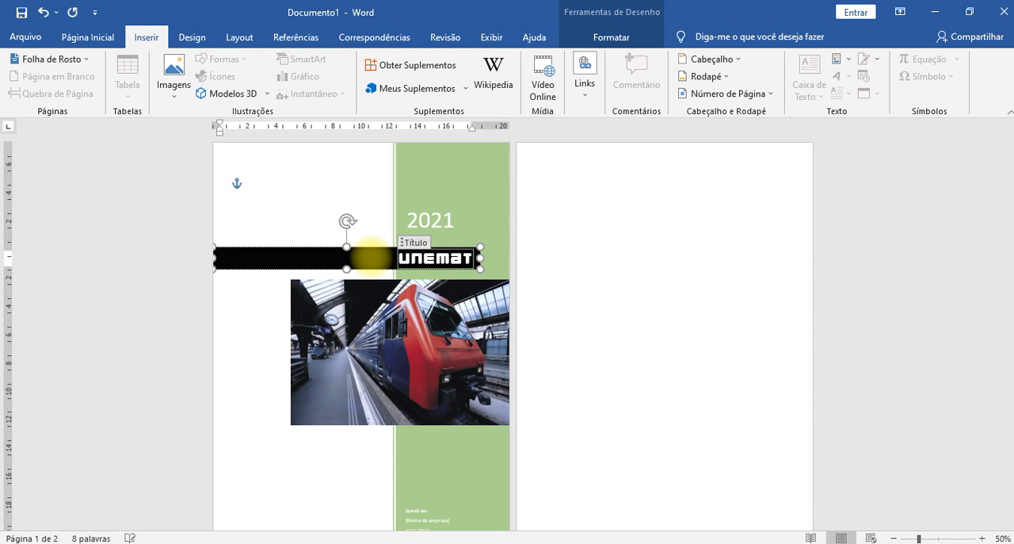
{"action": "left_click", "coordinate": [539, 329]}
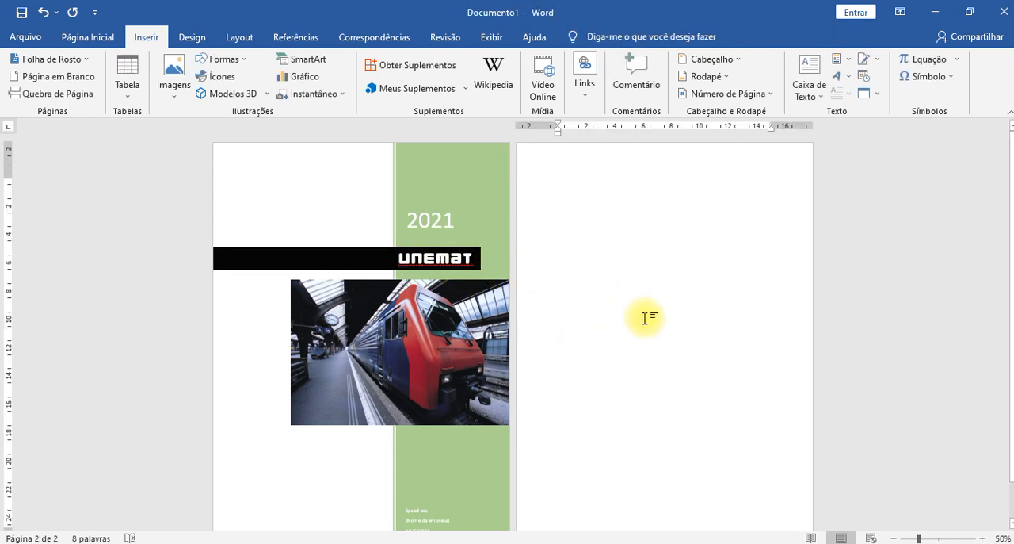
- Replace the text in the cover page's Autor field with the author's first name
{"action": "scroll", "coordinate": [584, 335], "scroll_direction": "down", "scroll_amount": 2}
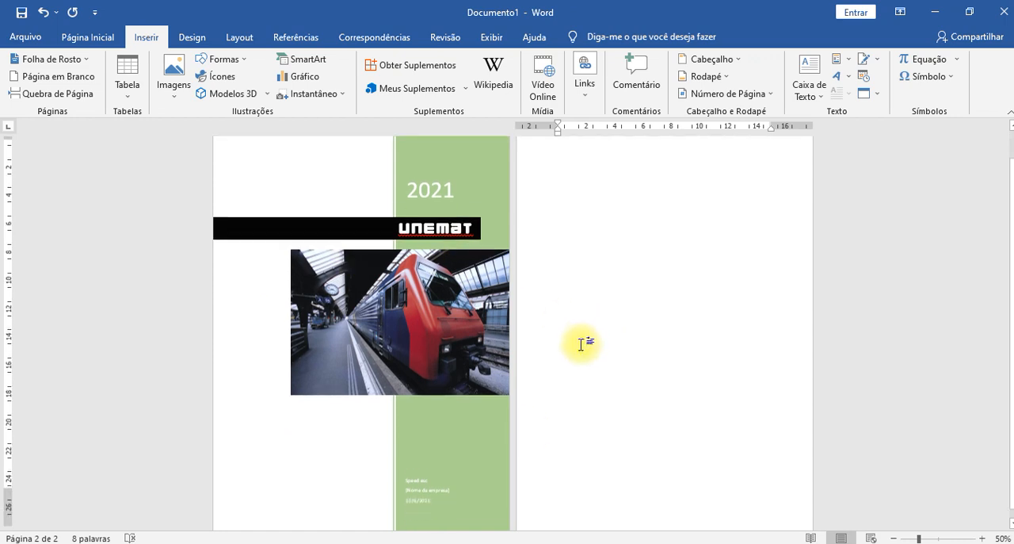
{"action": "scroll", "coordinate": [454, 467], "scroll_direction": "up", "scroll_amount": 4}
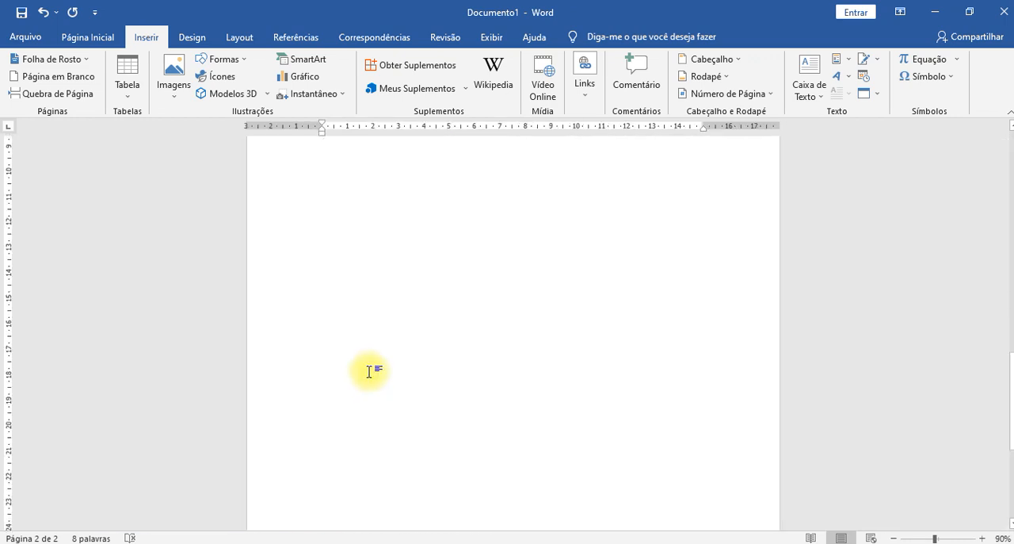
{"action": "scroll", "coordinate": [354, 324], "scroll_direction": "up", "scroll_amount": 4}
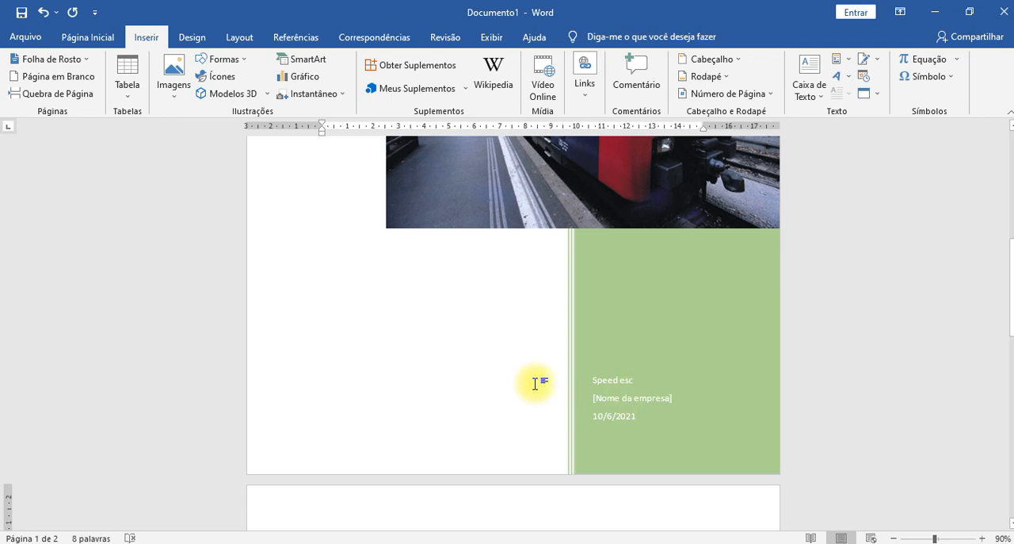
{"action": "double_click", "coordinate": [602, 378]}
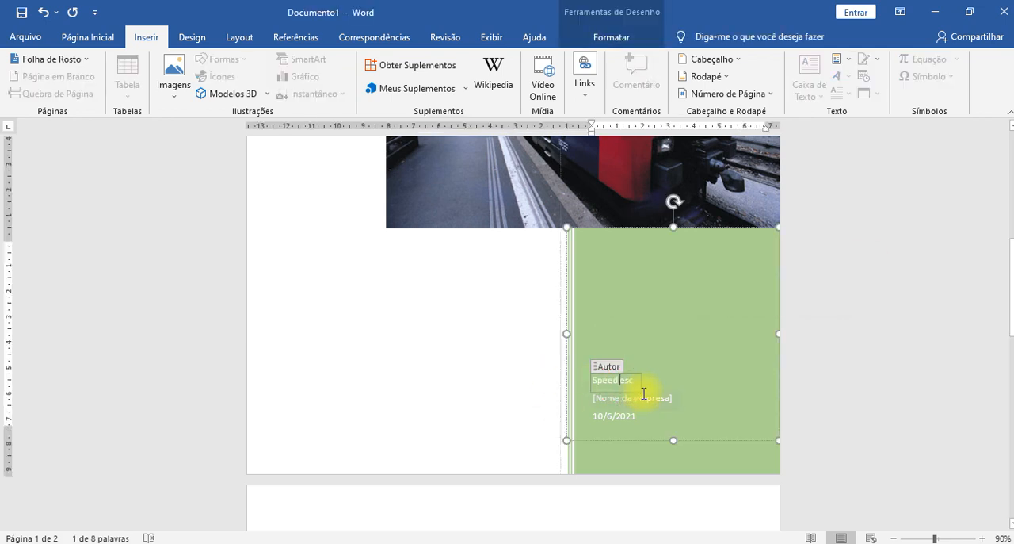
{"action": "double_click", "coordinate": [632, 384]}
{"action": "double_click", "coordinate": [631, 387]}
{"action": "double_click", "coordinate": [629, 386]}
{"action": "type", "text": "Allan"}
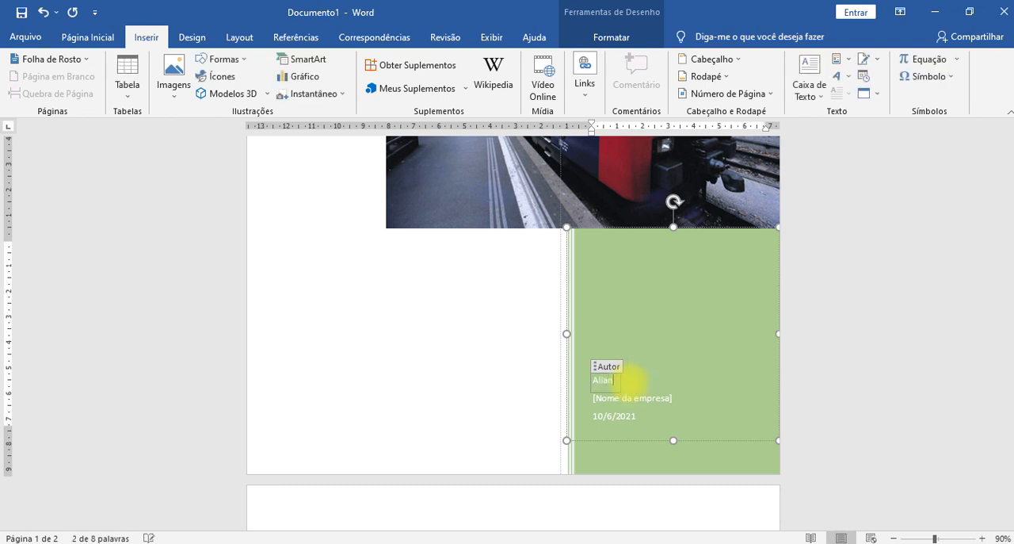
- Enter Unemat as the company name on the cover page and select the Data field beneath it
{"action": "left_click", "coordinate": [658, 398]}
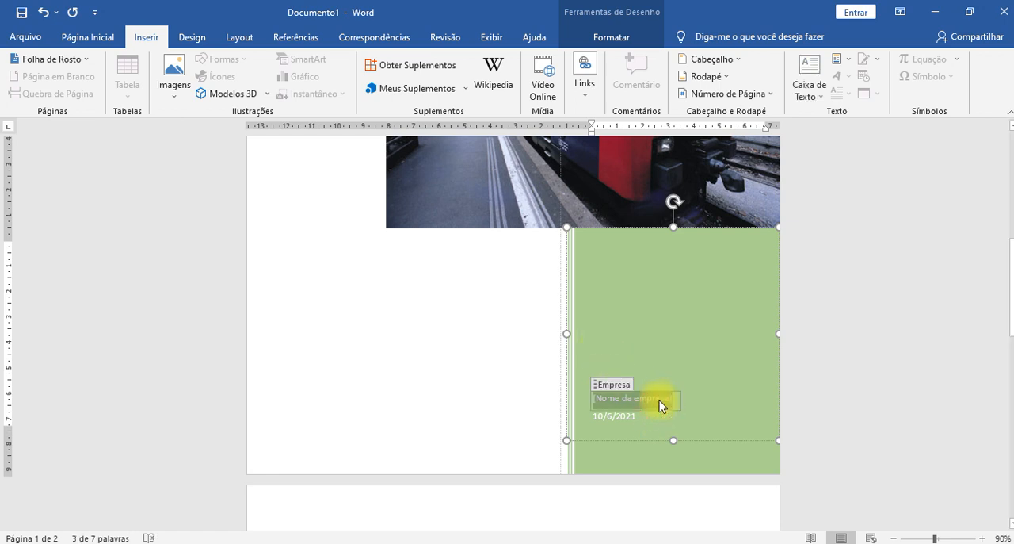
{"action": "type", "text": "Unemat"}
{"action": "left_click", "coordinate": [672, 362]}
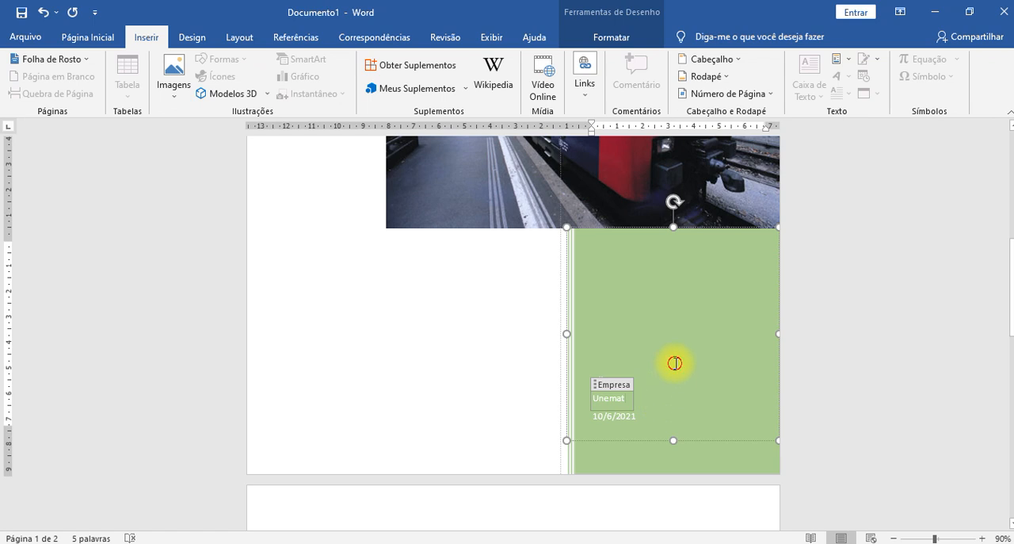
{"action": "left_click", "coordinate": [624, 415]}
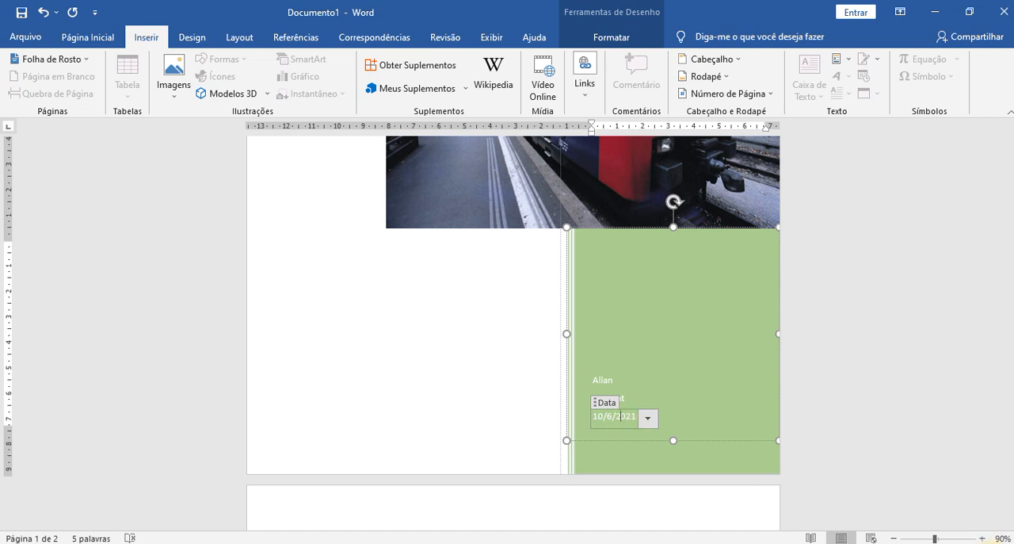
- Set the date in the cover page's Data field to 25/6/2021
{"action": "left_click", "coordinate": [990, 543]}
{"action": "left_click", "coordinate": [990, 543]}
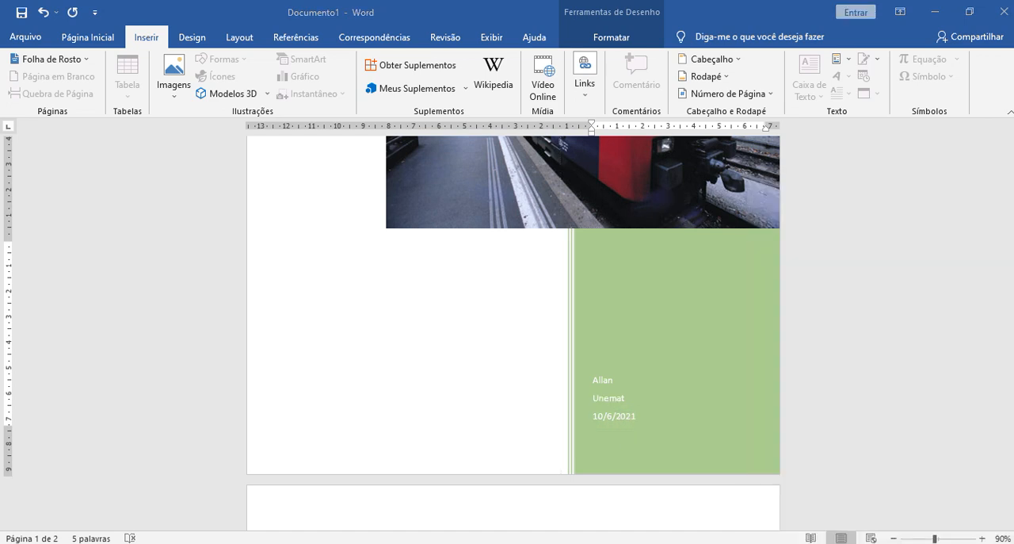
{"action": "left_click", "coordinate": [643, 418]}
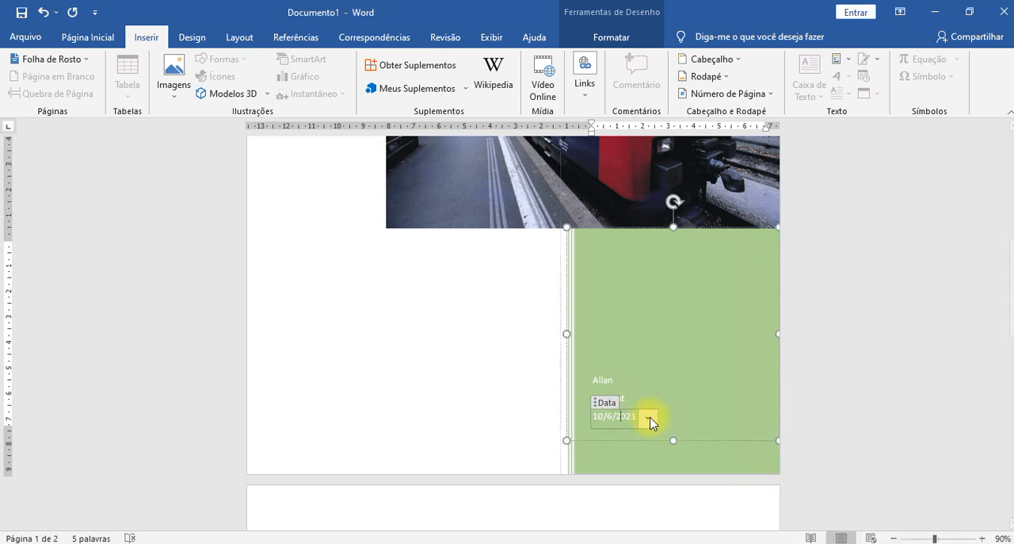
{"action": "left_click", "coordinate": [648, 419]}
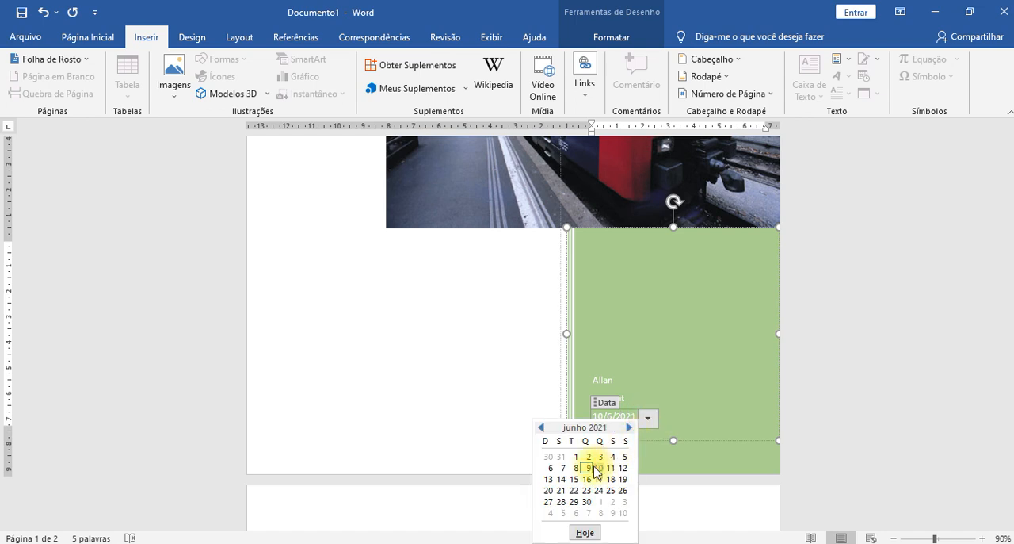
{"action": "scroll", "coordinate": [616, 261], "scroll_direction": "up", "scroll_amount": 10}
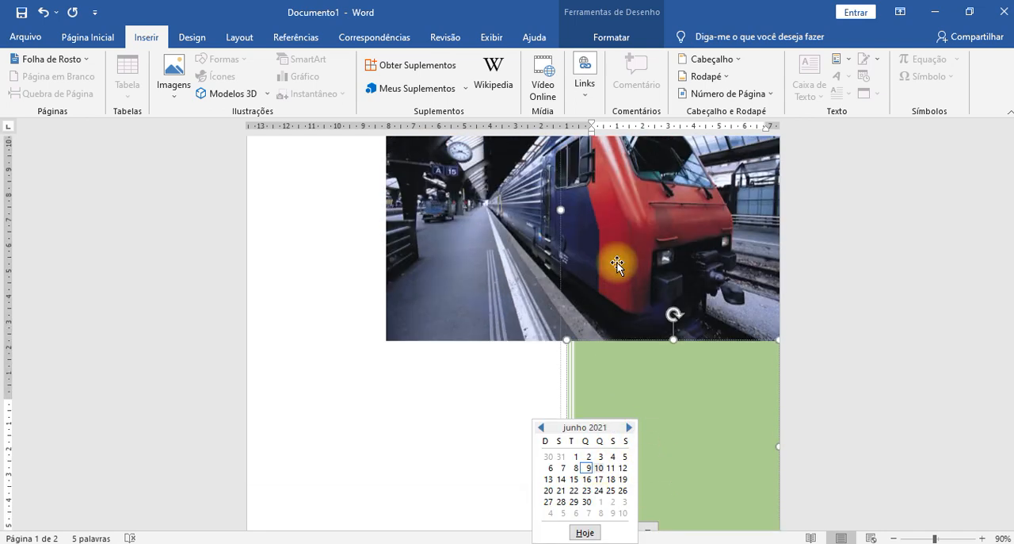
{"action": "scroll", "coordinate": [640, 362], "scroll_direction": "down", "scroll_amount": 8}
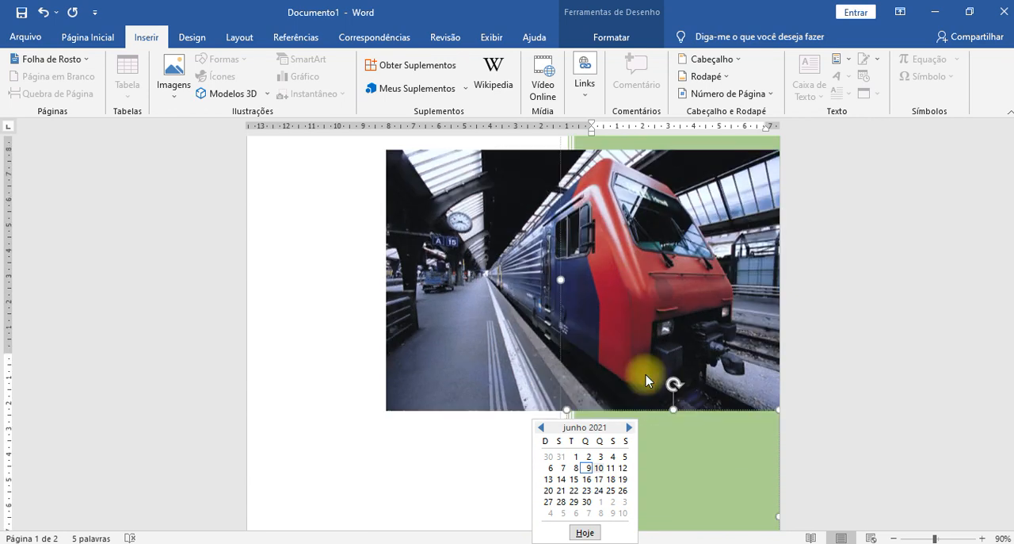
{"action": "scroll", "coordinate": [726, 442], "scroll_direction": "down", "scroll_amount": 4}
{"action": "scroll", "coordinate": [726, 441], "scroll_direction": "down", "scroll_amount": 1}
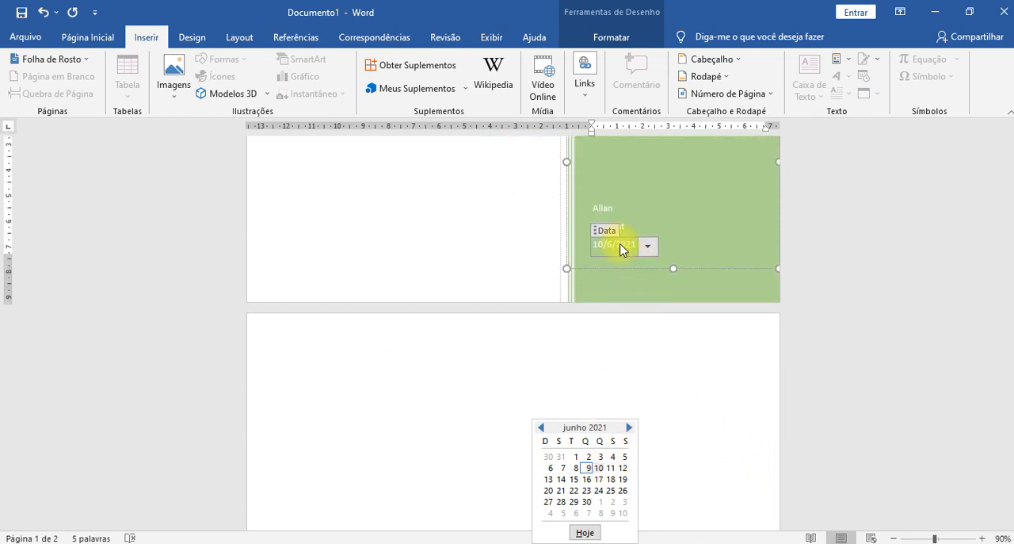
{"action": "left_click", "coordinate": [611, 489]}
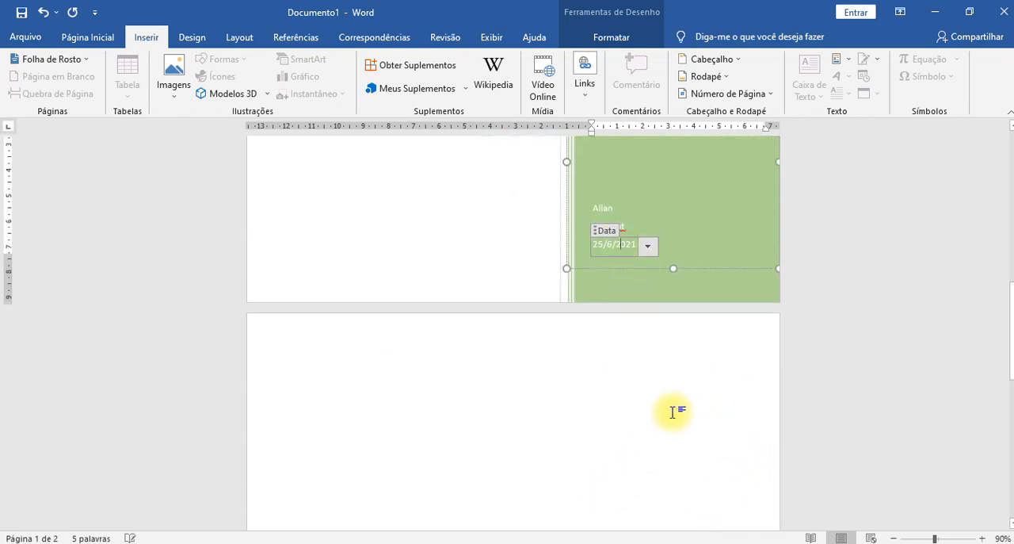
- Change the date in the cover page's Data field to 19/6/2021
{"action": "scroll", "coordinate": [674, 370], "scroll_direction": "up", "scroll_amount": 3}
{"action": "left_click", "coordinate": [648, 403]}
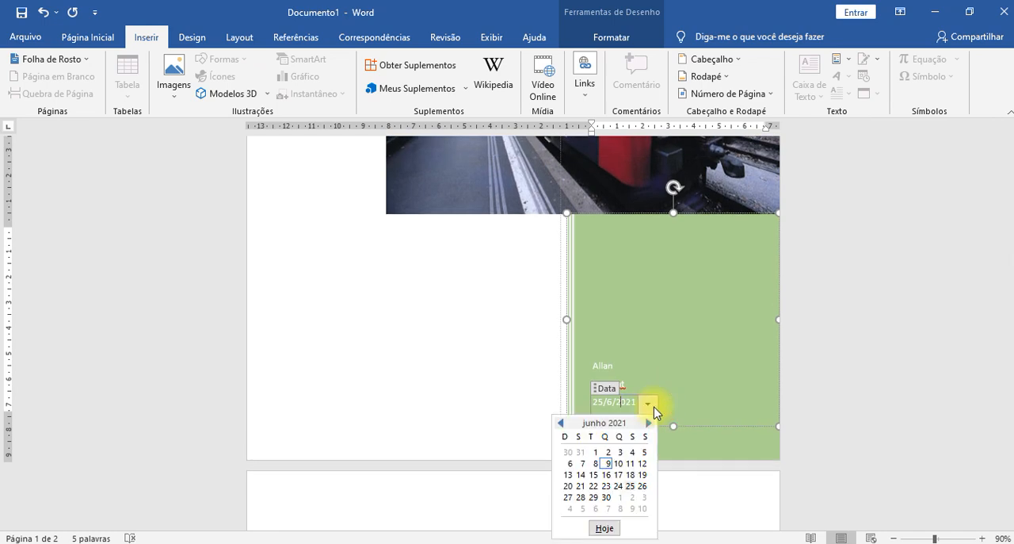
{"action": "left_click", "coordinate": [645, 474]}
- Delete the train picture from the cover page and undo the deletion
{"action": "scroll", "coordinate": [840, 333], "scroll_direction": "up", "scroll_amount": 5}
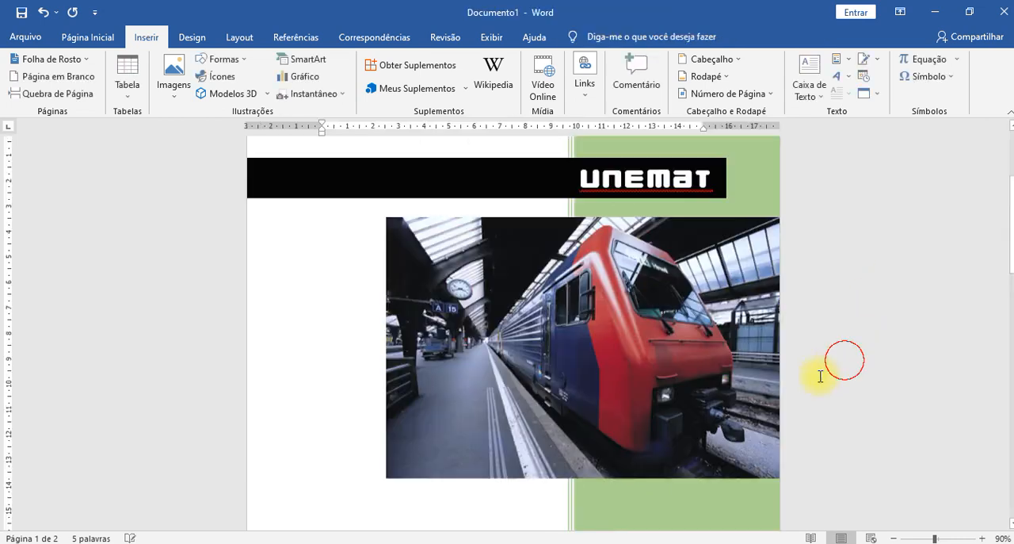
{"action": "scroll", "coordinate": [845, 383], "scroll_direction": "down", "scroll_amount": 4}
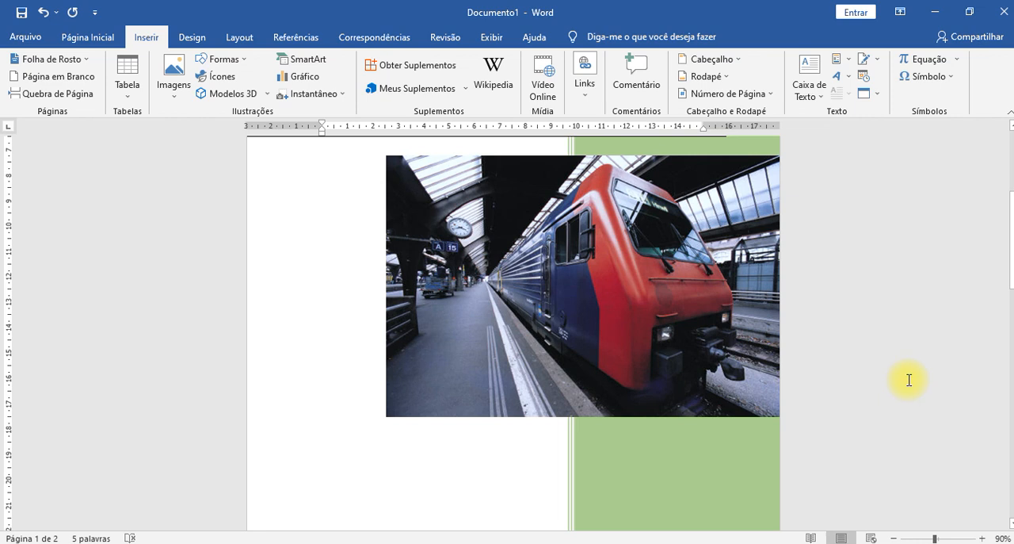
{"action": "scroll", "coordinate": [840, 346], "scroll_direction": "down", "scroll_amount": 3}
{"action": "scroll", "coordinate": [705, 317], "scroll_direction": "up", "scroll_amount": 3}
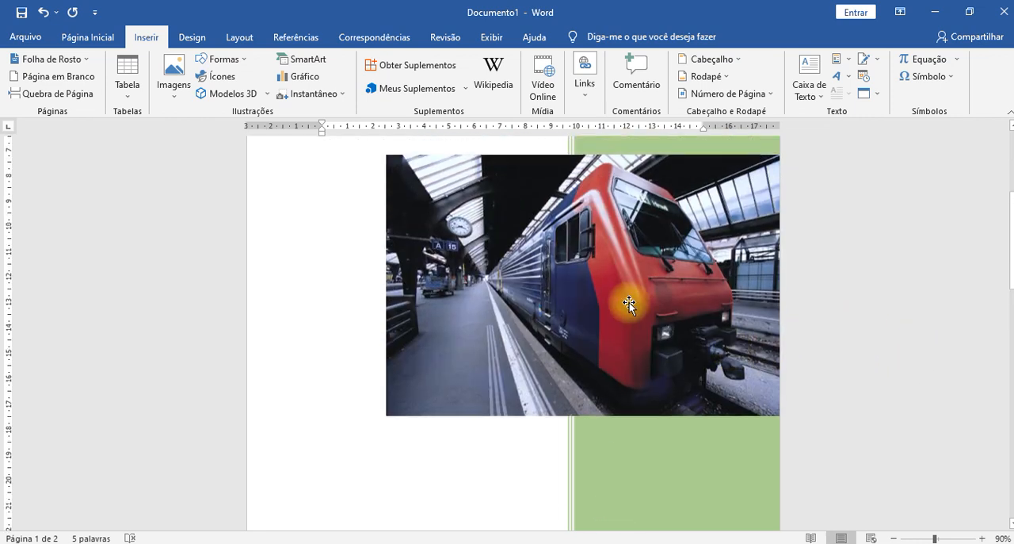
{"action": "left_click", "coordinate": [708, 306]}
{"action": "scroll", "coordinate": [597, 382], "scroll_direction": "up", "scroll_amount": 2}
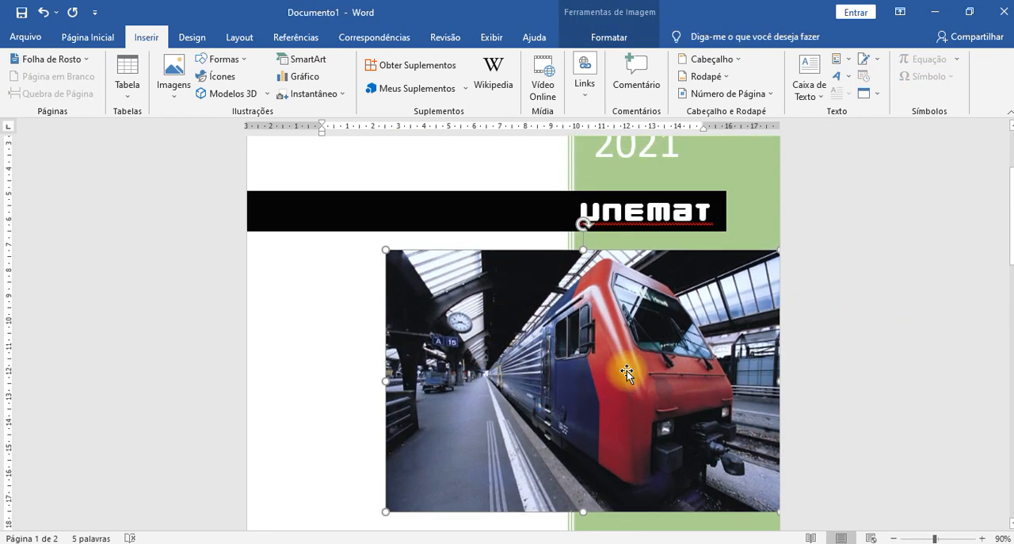
{"action": "key", "text": "Delete"}
{"action": "scroll", "coordinate": [609, 387], "scroll_direction": "down", "scroll_amount": 3}
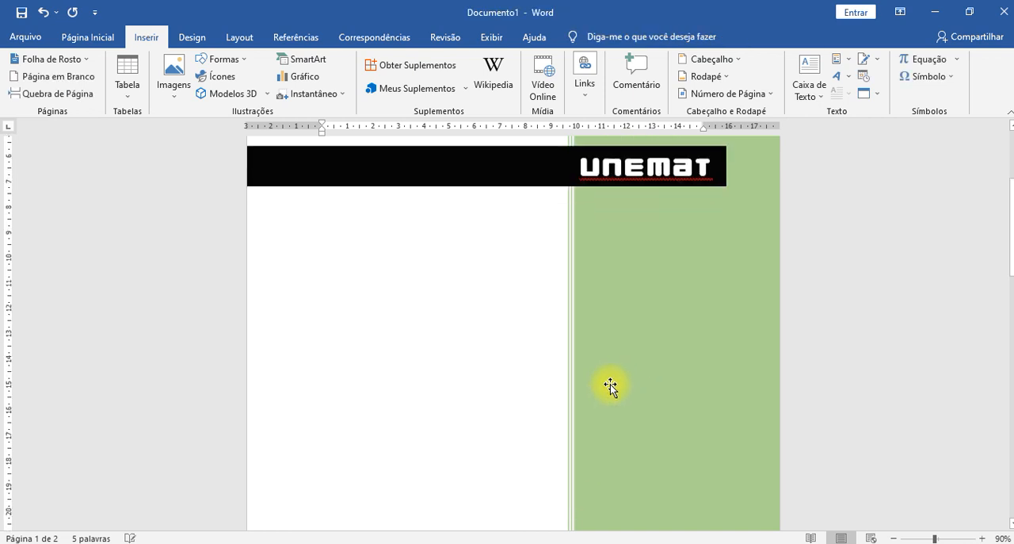
{"action": "key", "text": "ctrl+z"}
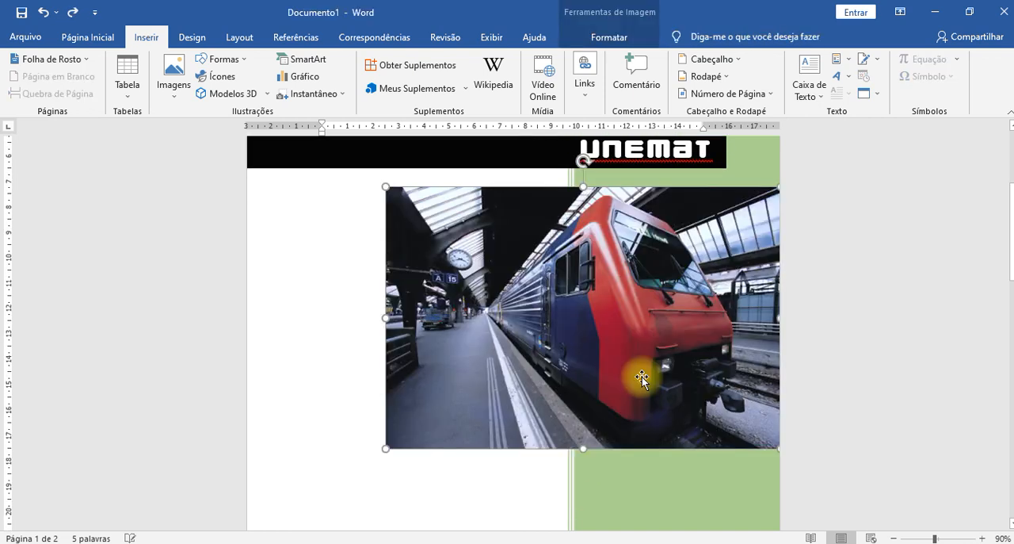
- Fill the cover page's light green vertical panel with the standard green colour
{"action": "scroll", "coordinate": [777, 356], "scroll_direction": "up", "scroll_amount": 4}
{"action": "left_click", "coordinate": [721, 205]}
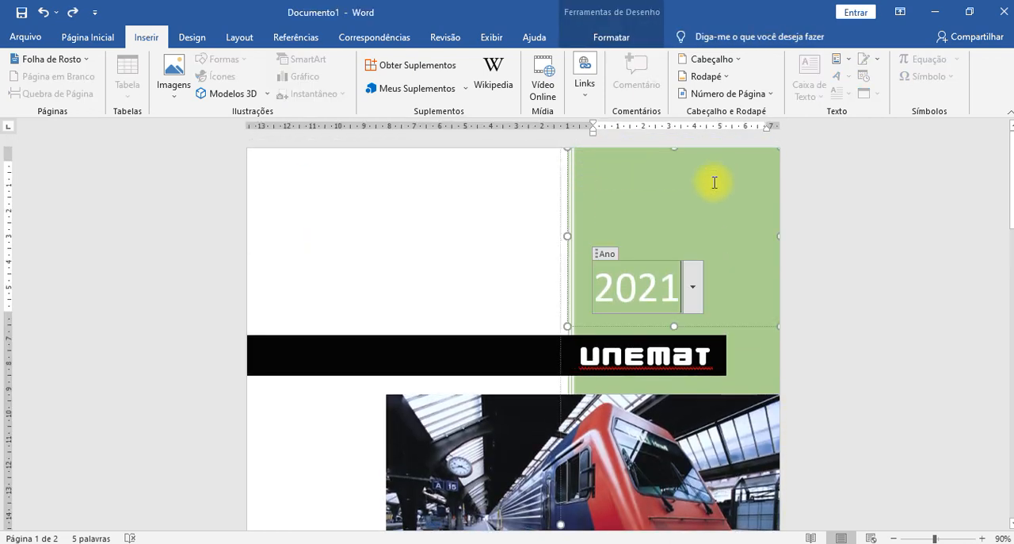
{"action": "scroll", "coordinate": [826, 322], "scroll_direction": "down", "scroll_amount": 1}
{"action": "scroll", "coordinate": [826, 322], "scroll_direction": "down", "scroll_amount": 1}
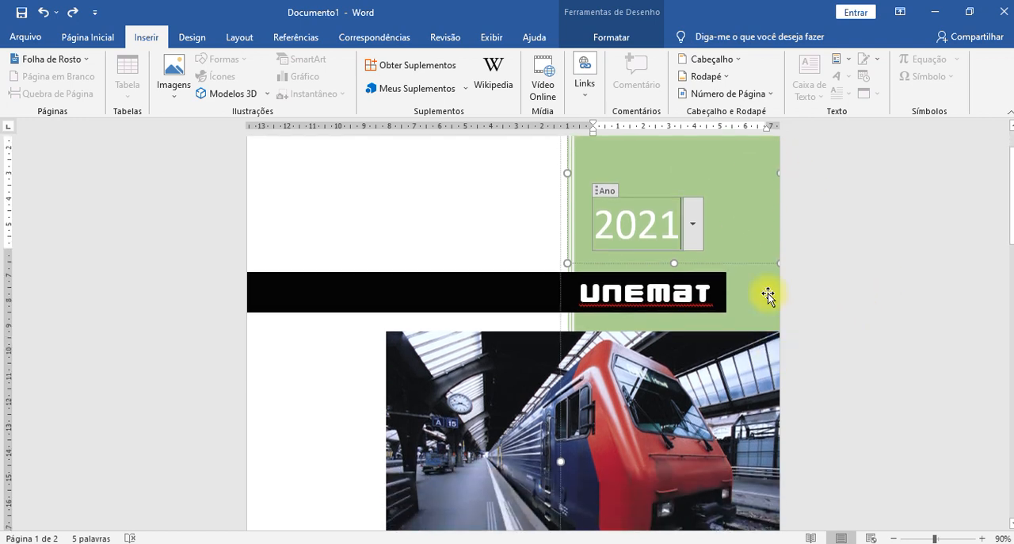
{"action": "left_click", "coordinate": [774, 294]}
{"action": "scroll", "coordinate": [861, 332], "scroll_direction": "up", "scroll_amount": 1}
{"action": "scroll", "coordinate": [860, 332], "scroll_direction": "up", "scroll_amount": 1}
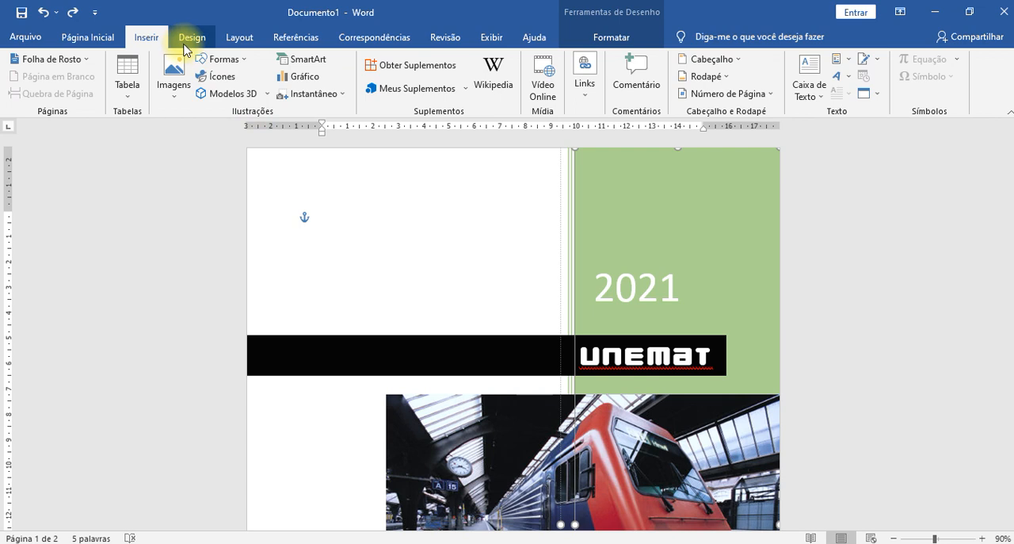
{"action": "left_click", "coordinate": [609, 40]}
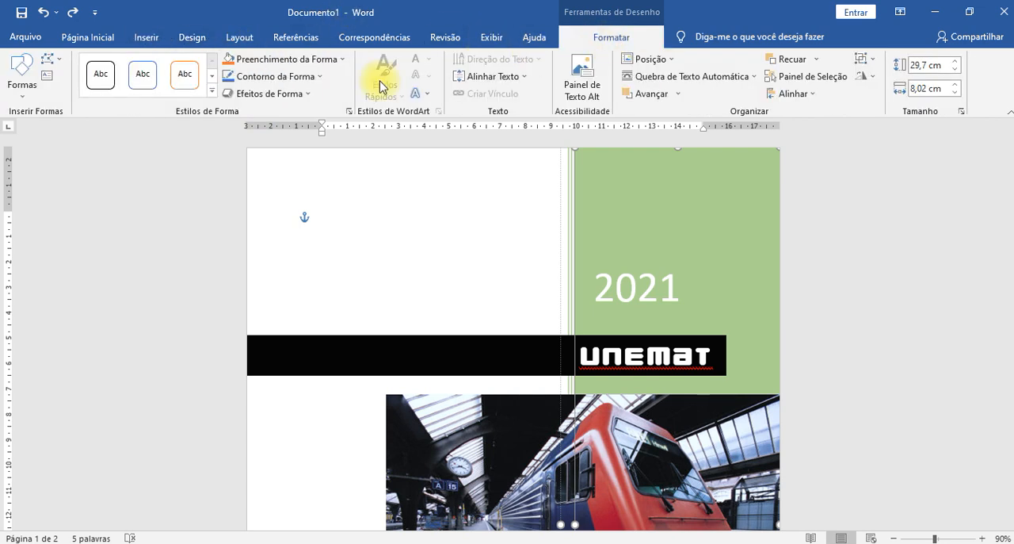
{"action": "left_click", "coordinate": [343, 61]}
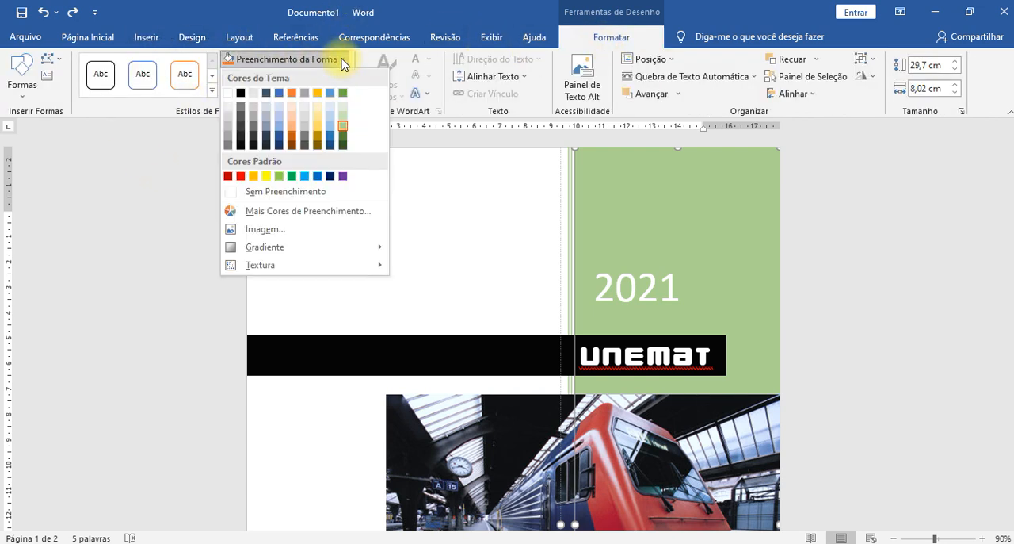
{"action": "left_click", "coordinate": [293, 176]}
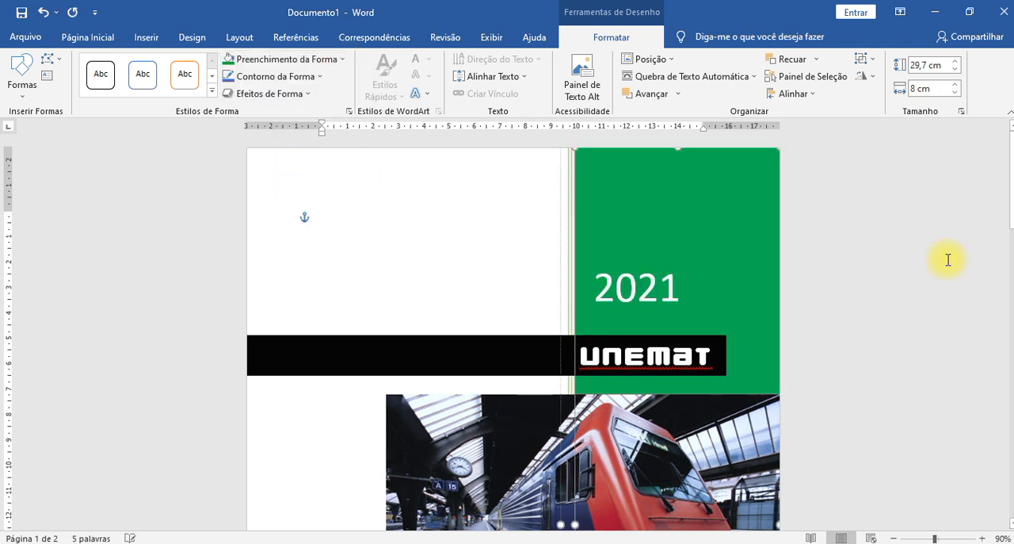
{"action": "left_click", "coordinate": [906, 240]}
{"action": "scroll", "coordinate": [876, 252], "scroll_direction": "down", "scroll_amount": 2}
{"action": "scroll", "coordinate": [876, 252], "scroll_direction": "down", "scroll_amount": 1}
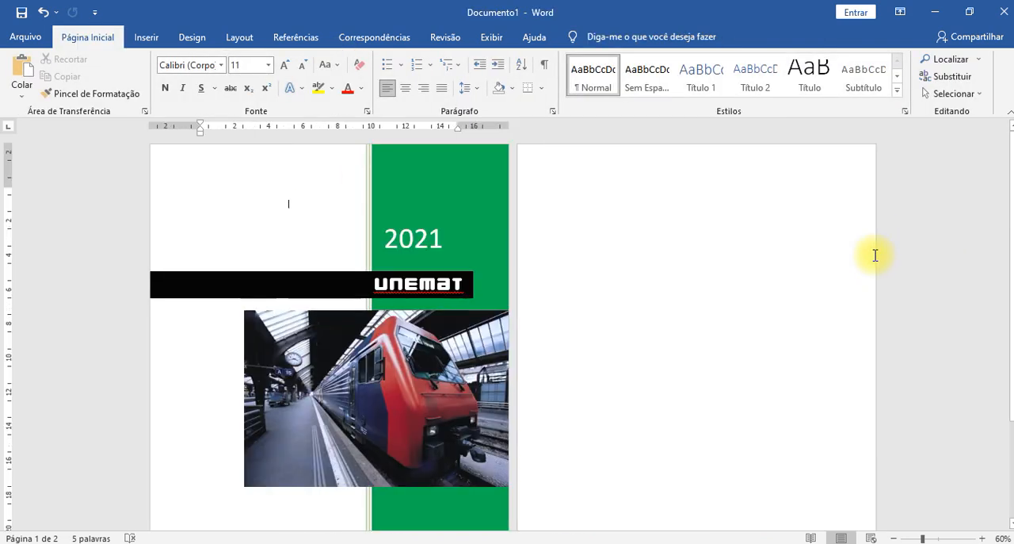
{"action": "scroll", "coordinate": [611, 308], "scroll_direction": "down", "scroll_amount": 3}
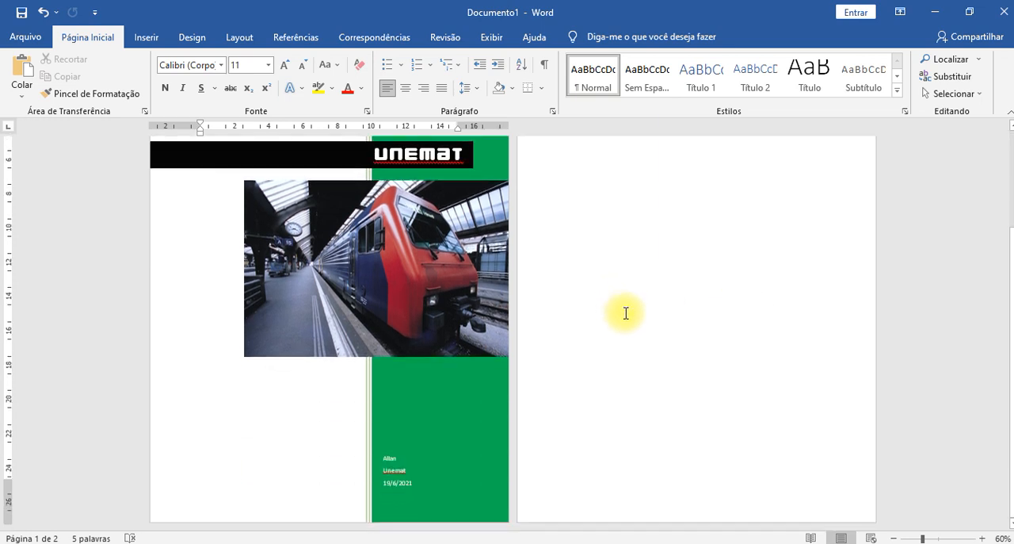
{"action": "scroll", "coordinate": [616, 311], "scroll_direction": "up", "scroll_amount": 3}
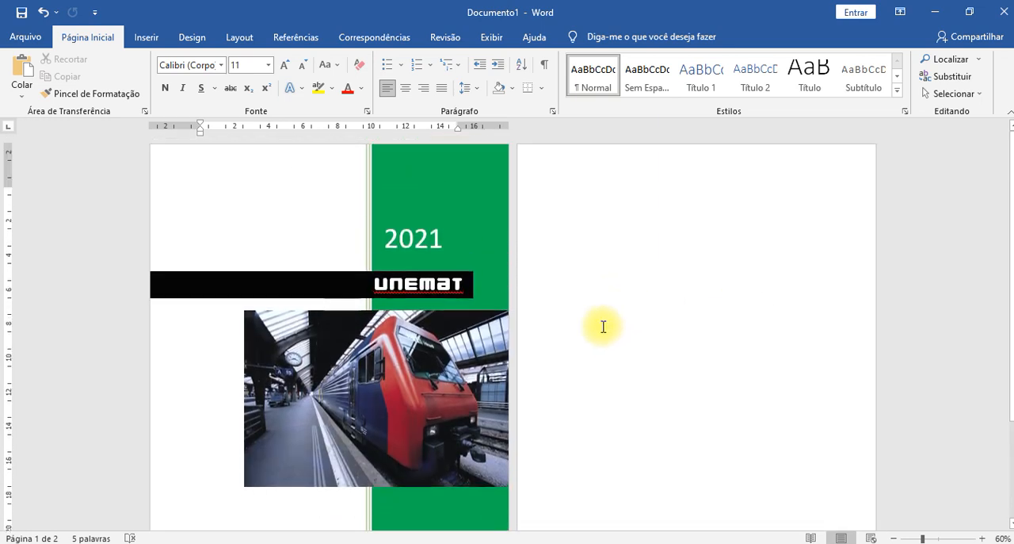
- Browse the built-in cover page designs and check whether Office.com offers more of them
{"action": "left_click", "coordinate": [145, 38]}
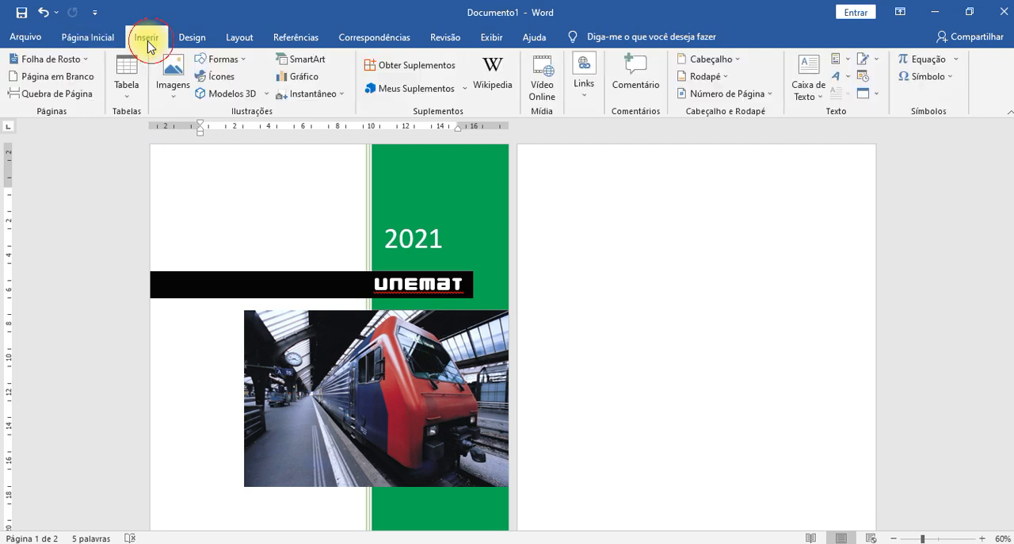
{"action": "left_click", "coordinate": [84, 62]}
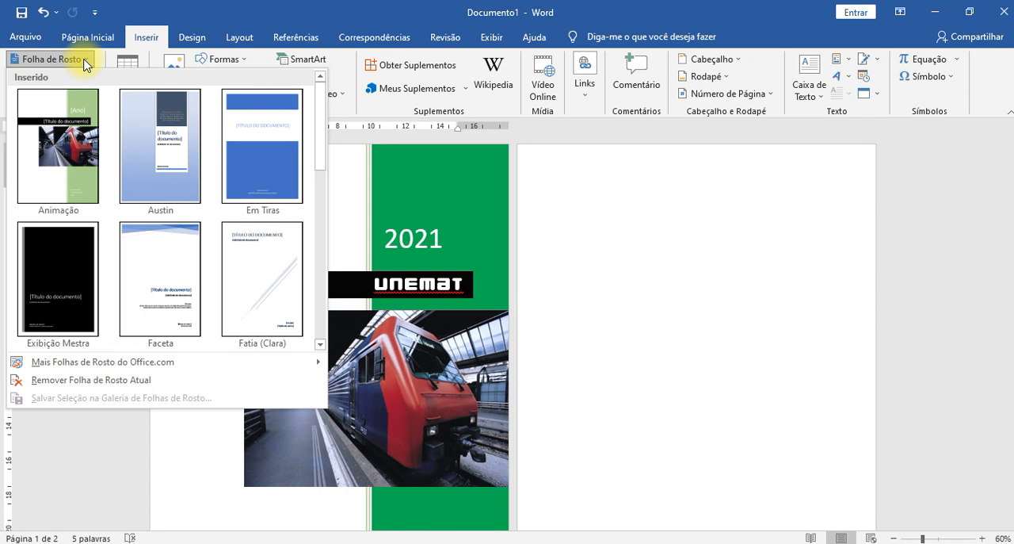
{"action": "scroll", "coordinate": [245, 206], "scroll_direction": "down", "scroll_amount": 5}
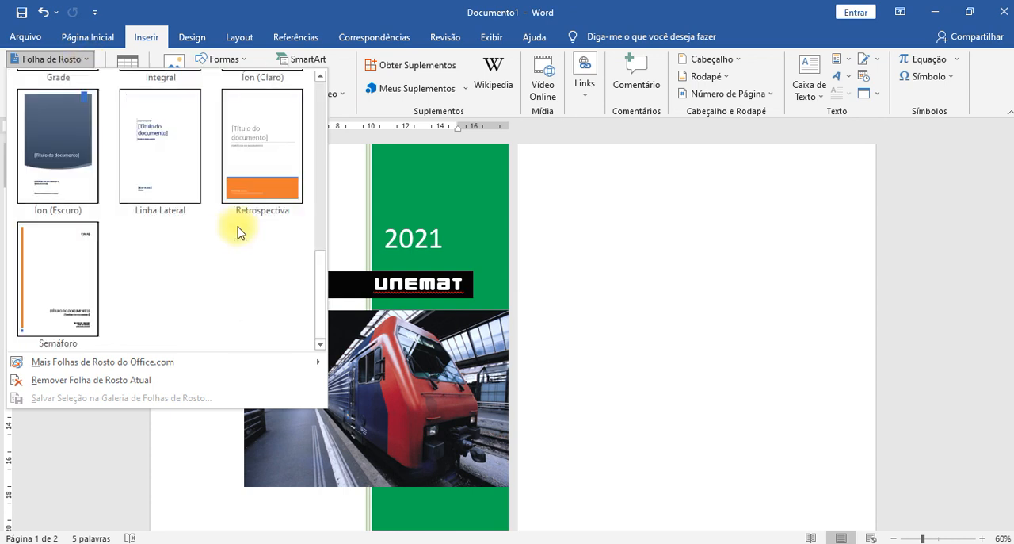
{"action": "scroll", "coordinate": [155, 272], "scroll_direction": "up", "scroll_amount": 5}
{"action": "scroll", "coordinate": [159, 275], "scroll_direction": "down", "scroll_amount": 5}
{"action": "scroll", "coordinate": [159, 275], "scroll_direction": "up", "scroll_amount": 5}
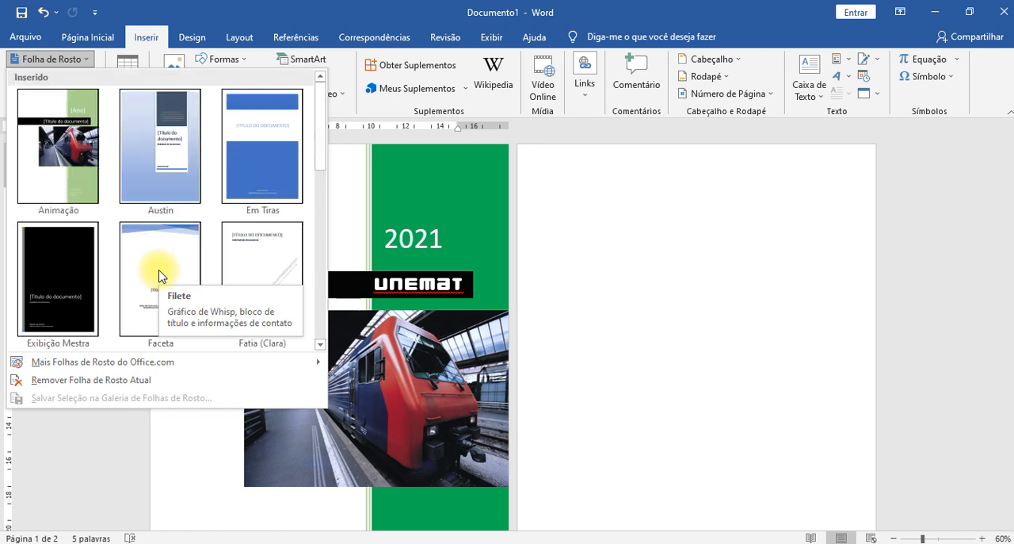
{"action": "scroll", "coordinate": [160, 275], "scroll_direction": "down", "scroll_amount": 5}
{"action": "mouse_move", "coordinate": [141, 363]}
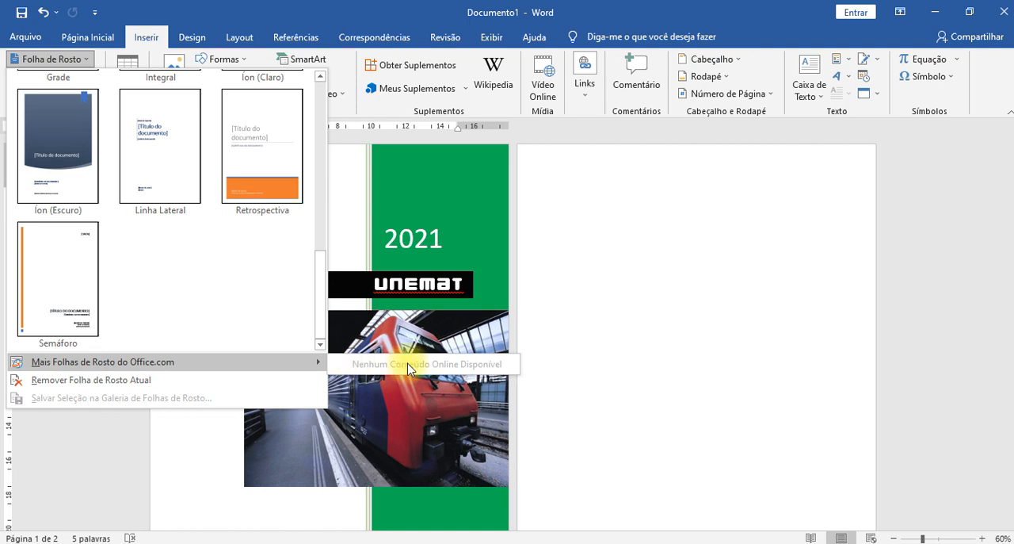
{"action": "left_click", "coordinate": [90, 362]}
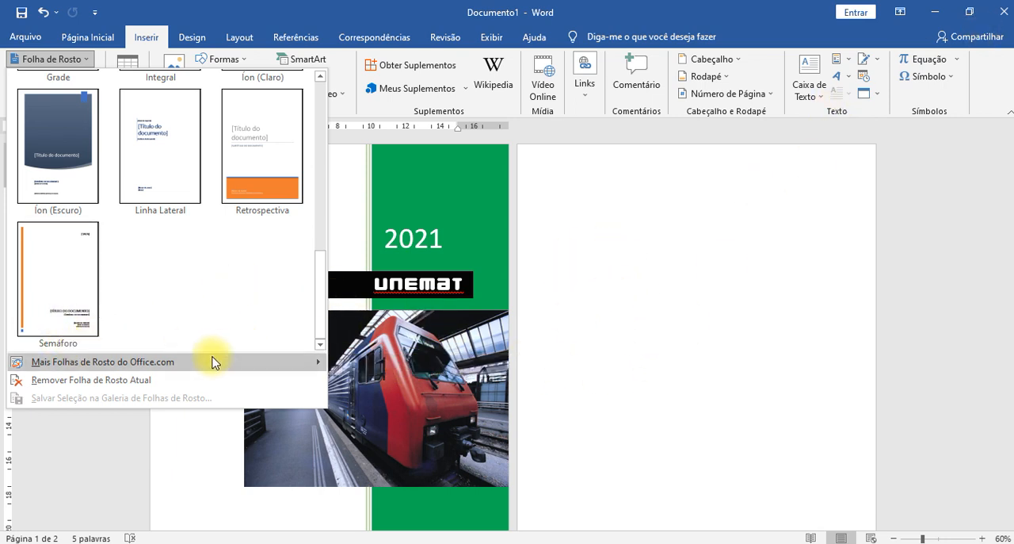
{"action": "mouse_move", "coordinate": [187, 369]}
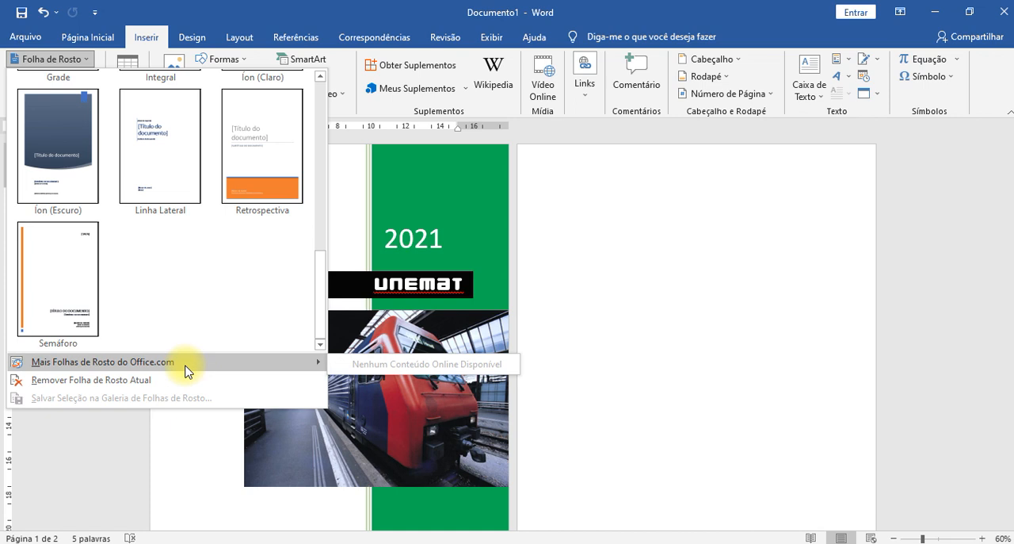
{"action": "left_click", "coordinate": [656, 342]}
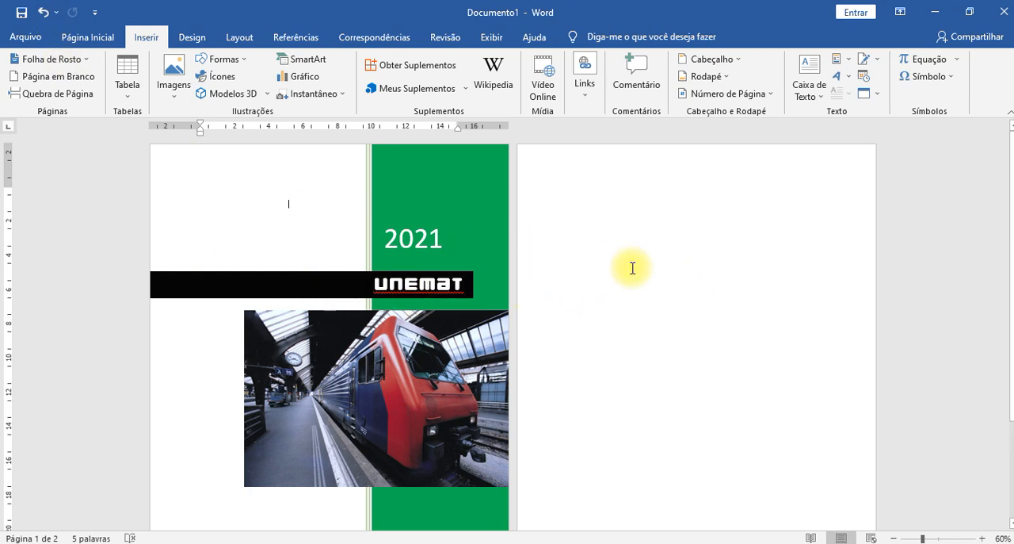
- Apply a gradient fill to the cover page's vertical panel through the additional gradient options
{"action": "left_click", "coordinate": [366, 176]}
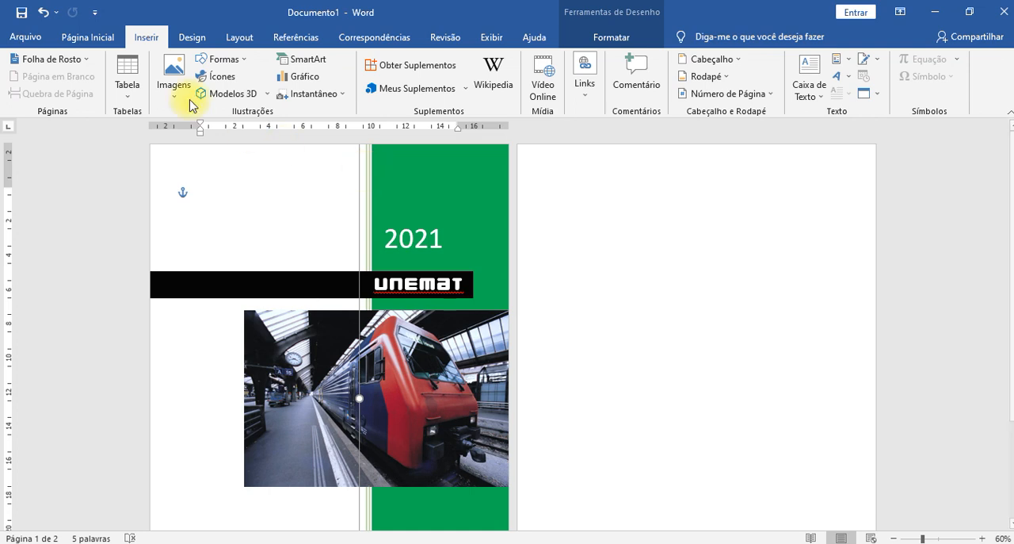
{"action": "left_click", "coordinate": [622, 36]}
{"action": "left_click", "coordinate": [279, 60]}
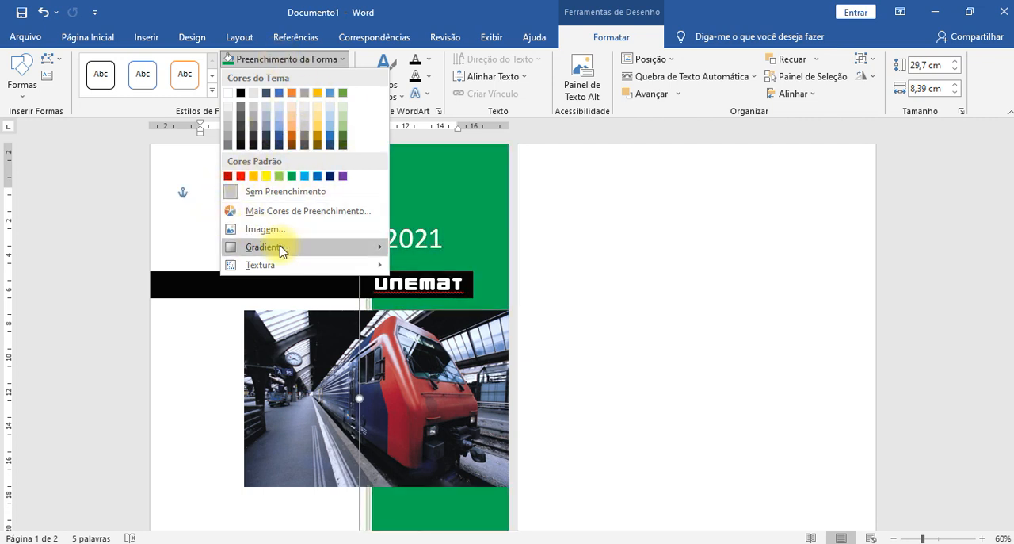
{"action": "mouse_move", "coordinate": [282, 251]}
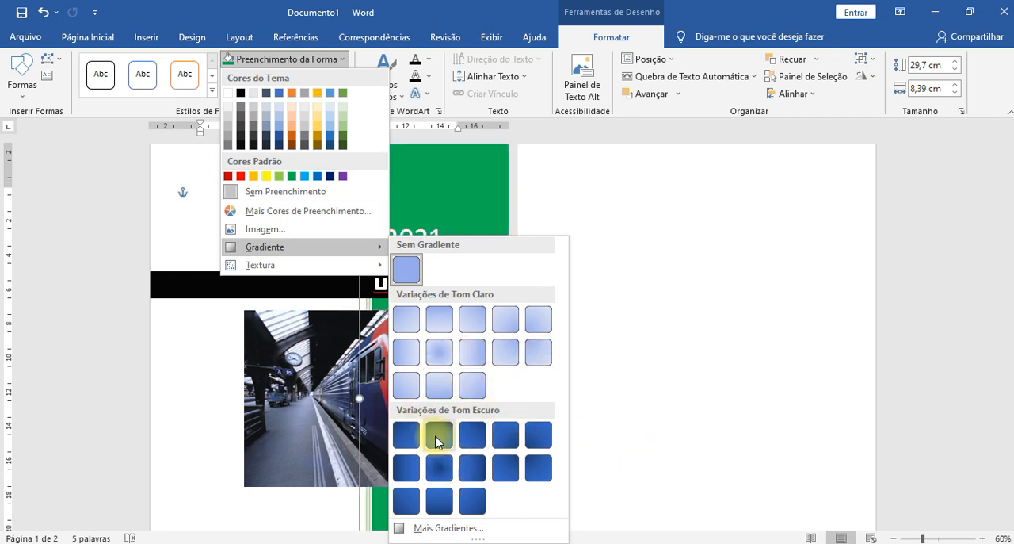
{"action": "left_click", "coordinate": [473, 527]}
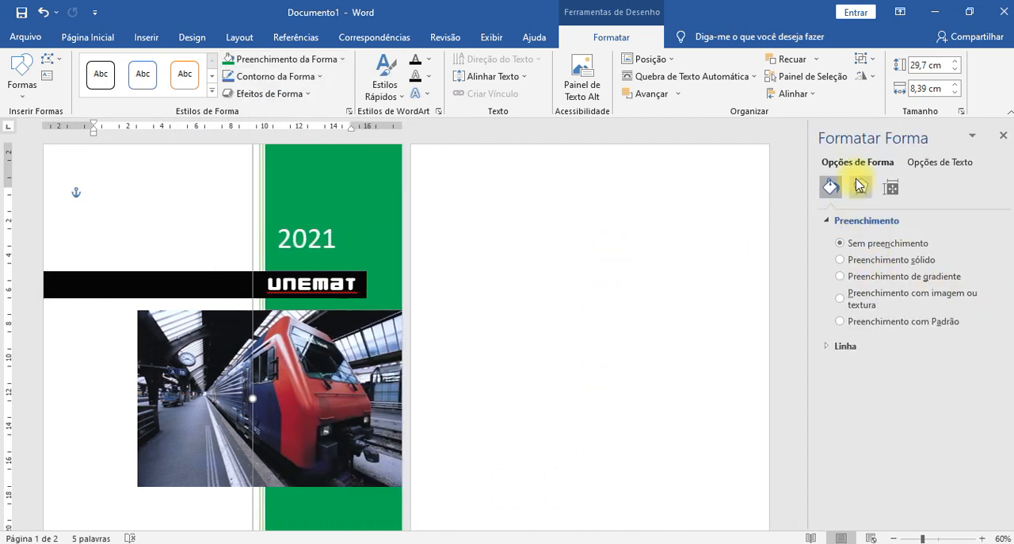
{"action": "left_click", "coordinate": [856, 277]}
- Move the second gradient stop of the panel's fill to the 32% position
{"action": "scroll", "coordinate": [934, 341], "scroll_direction": "down", "scroll_amount": 3}
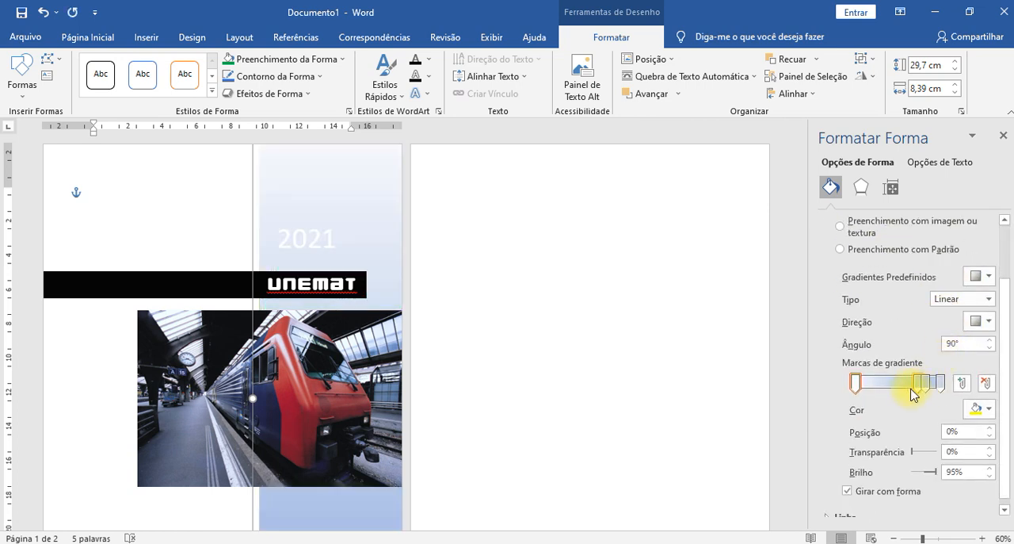
{"action": "scroll", "coordinate": [498, 278], "scroll_direction": "down", "scroll_amount": 1}
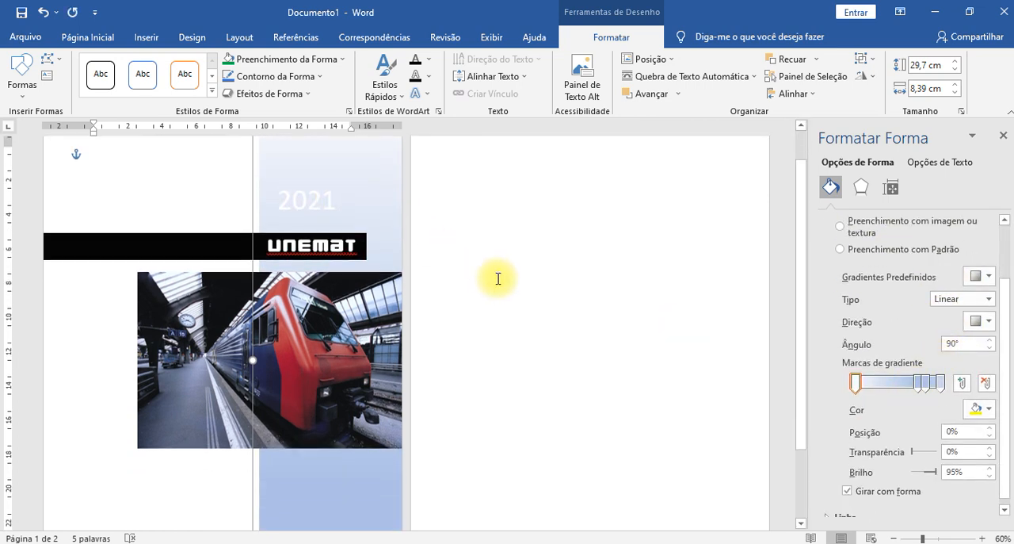
{"action": "scroll", "coordinate": [411, 232], "scroll_direction": "down", "scroll_amount": 1}
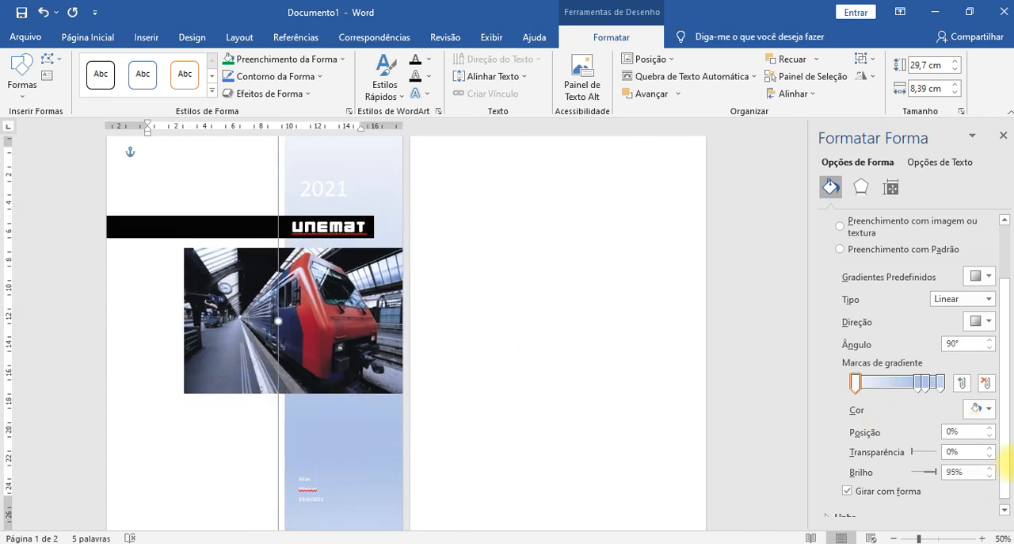
{"action": "left_click_drag", "start_coordinate": [917, 383], "coordinate": [881, 384]}
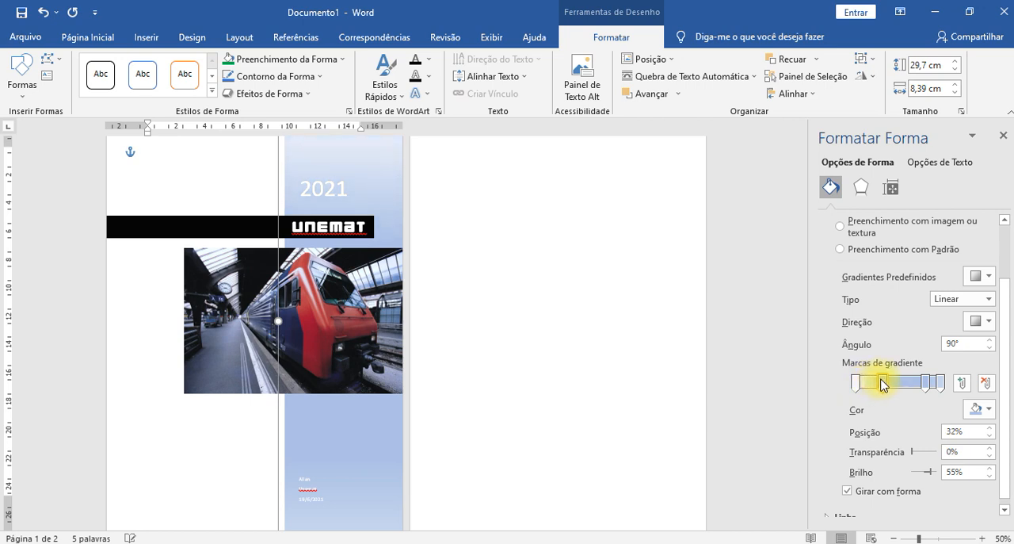
- Try the Radial, Retangular and Caminho gradient types on the panel, and set the type back to Linear
{"action": "left_click", "coordinate": [965, 299]}
{"action": "left_click", "coordinate": [942, 327]}
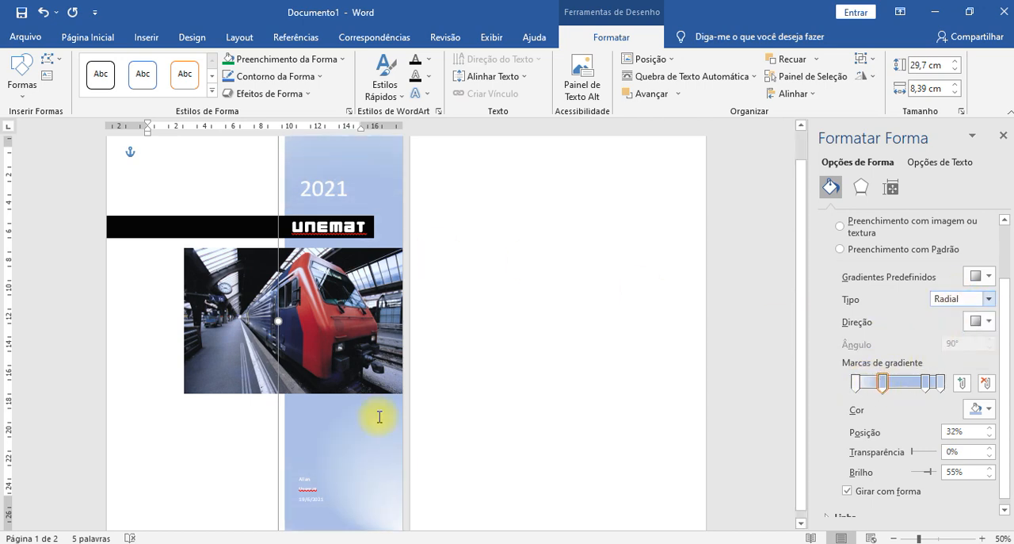
{"action": "left_click", "coordinate": [983, 299]}
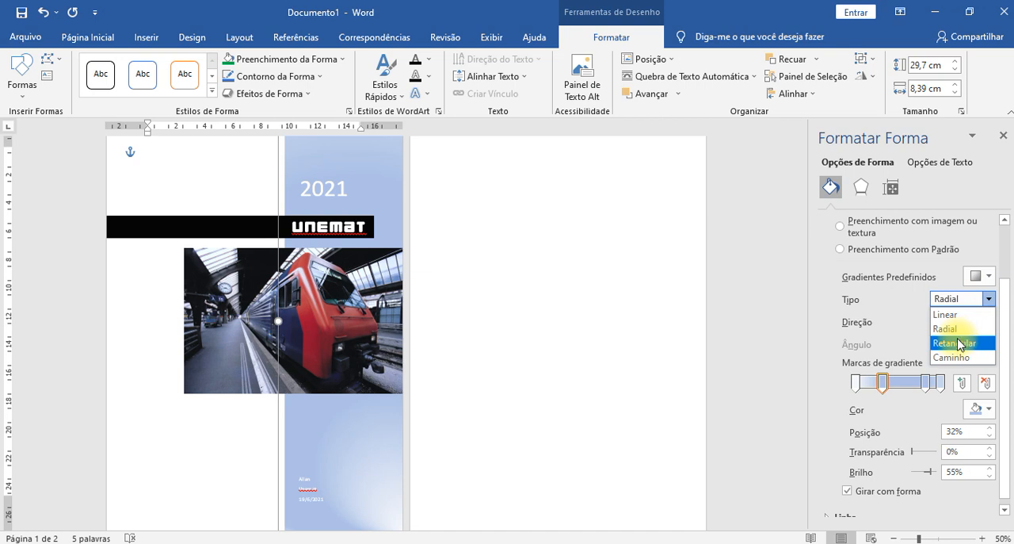
{"action": "left_click", "coordinate": [961, 342]}
{"action": "left_click", "coordinate": [967, 306]}
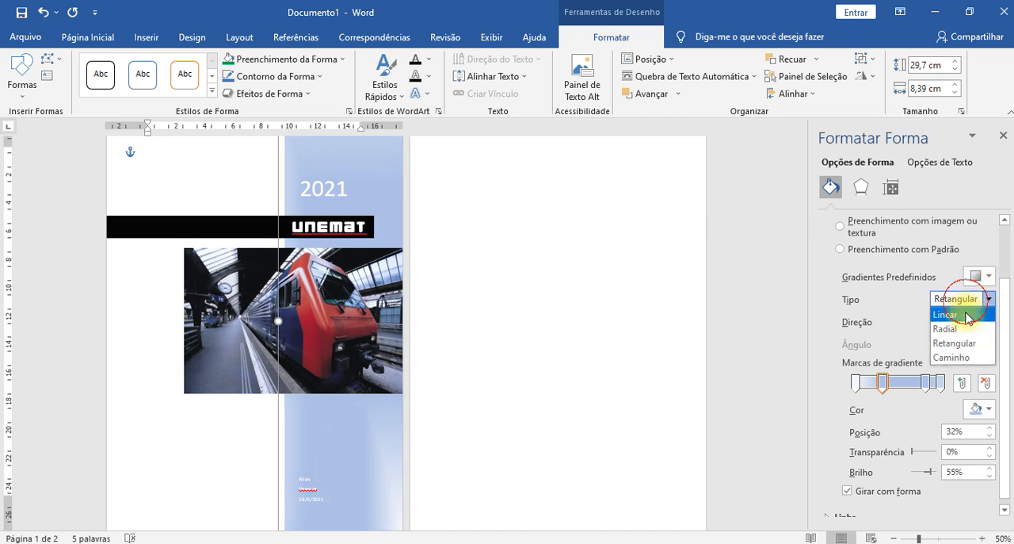
{"action": "left_click", "coordinate": [946, 357]}
{"action": "left_click", "coordinate": [951, 299]}
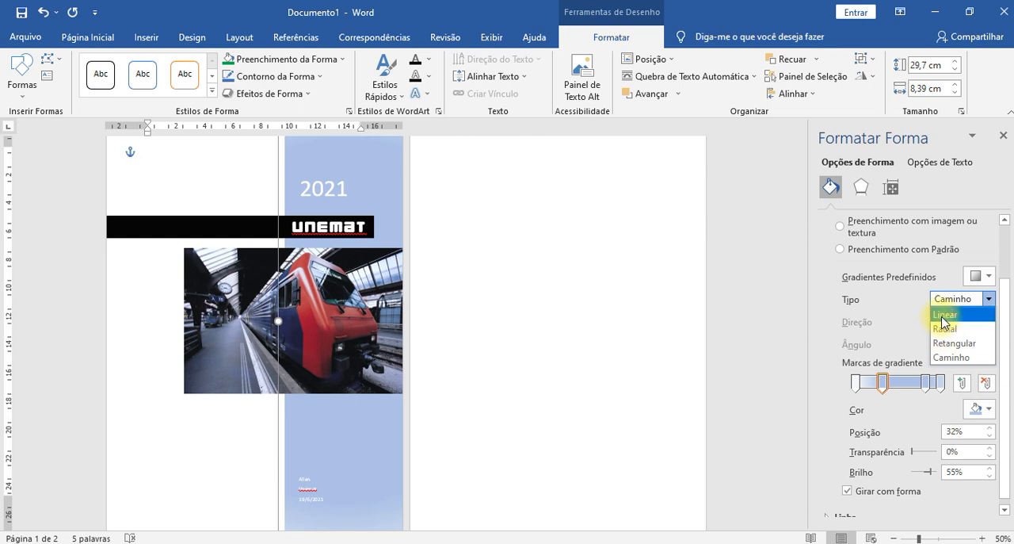
{"action": "left_click", "coordinate": [944, 315]}
- Move the third gradient stop to 72% and colour it light green, and colour the last stop at 100% green
{"action": "left_click", "coordinate": [926, 385]}
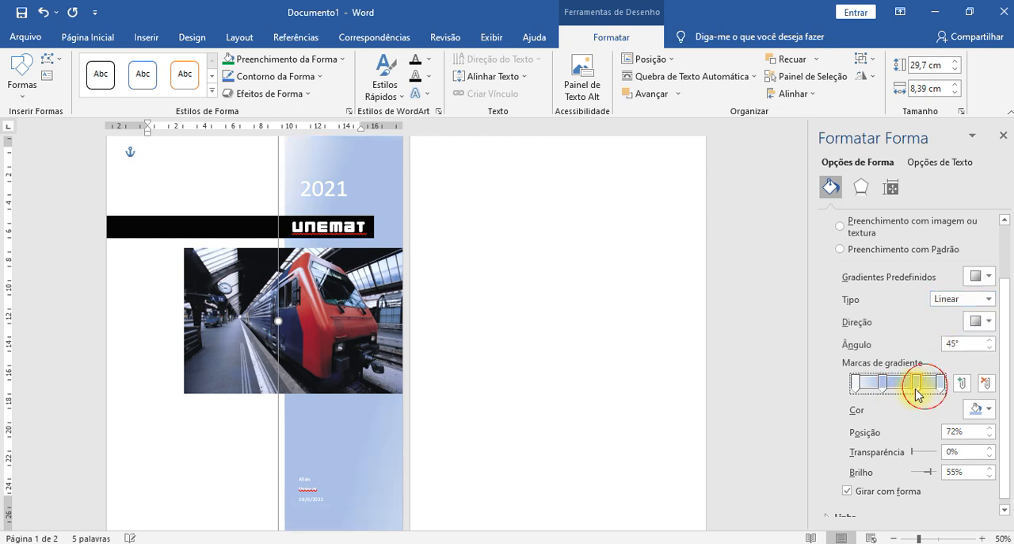
{"action": "left_click", "coordinate": [981, 409]}
{"action": "left_click", "coordinate": [960, 381]}
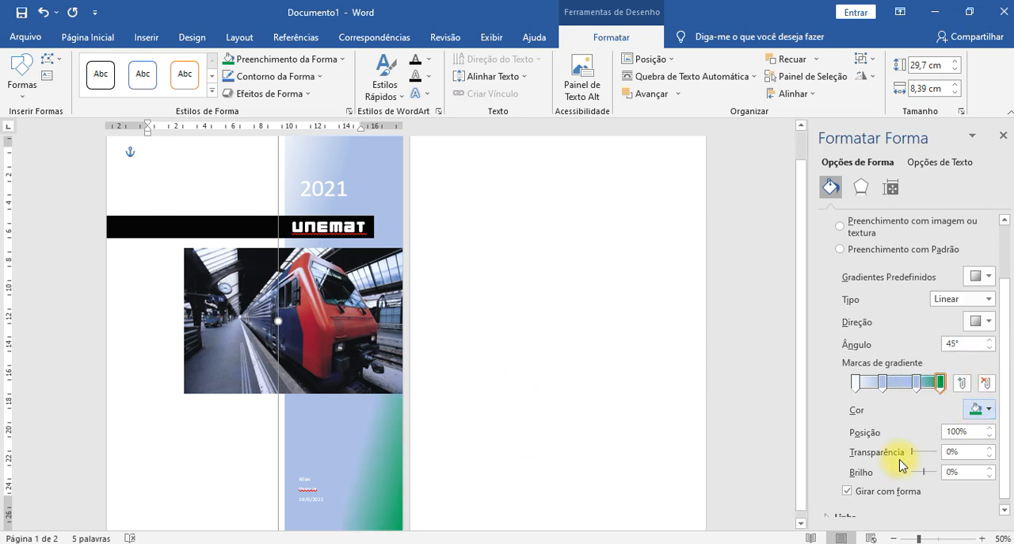
{"action": "left_click", "coordinate": [916, 383]}
{"action": "left_click", "coordinate": [979, 411]}
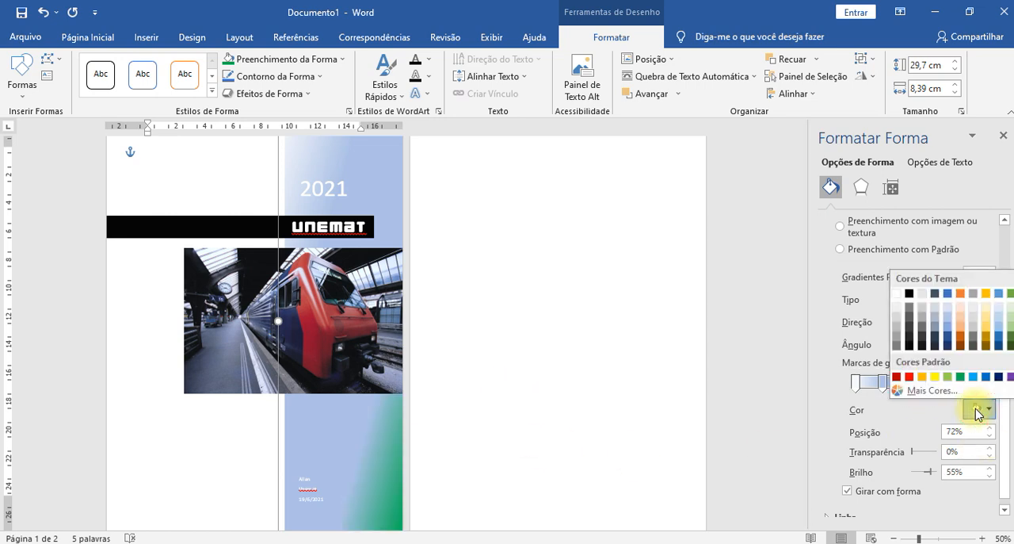
{"action": "left_click", "coordinate": [565, 367]}
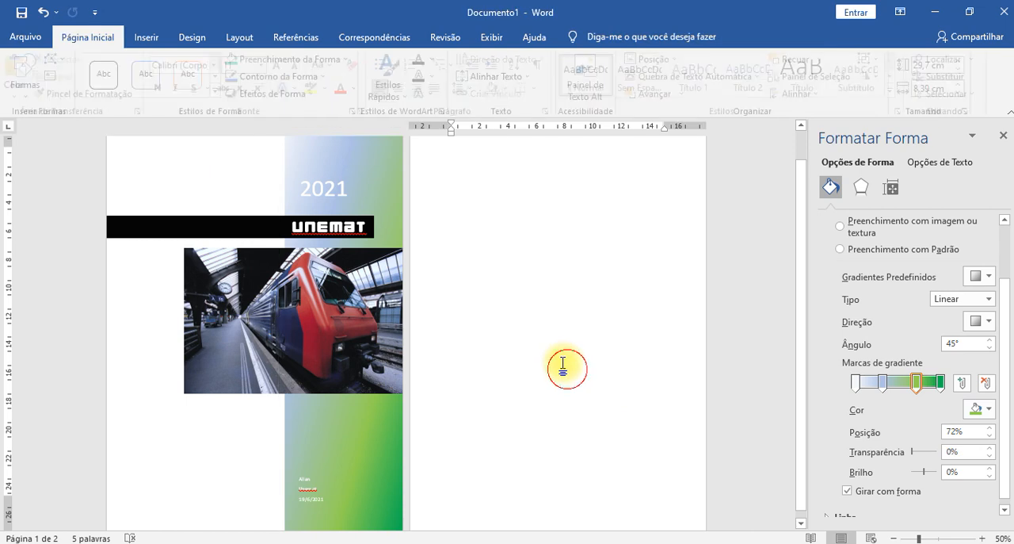
{"action": "scroll", "coordinate": [547, 370], "scroll_direction": "up", "scroll_amount": 4}
{"action": "scroll", "coordinate": [547, 370], "scroll_direction": "down", "scroll_amount": 3}
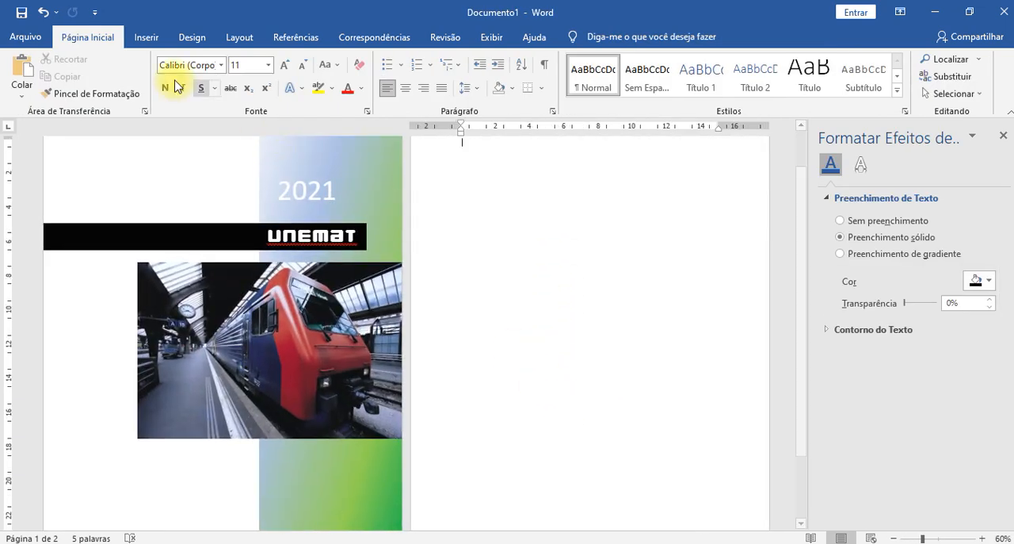
- Generate three paragraphs of filler text on the blank second page with =rand(3,3)
{"action": "left_click", "coordinate": [145, 37]}
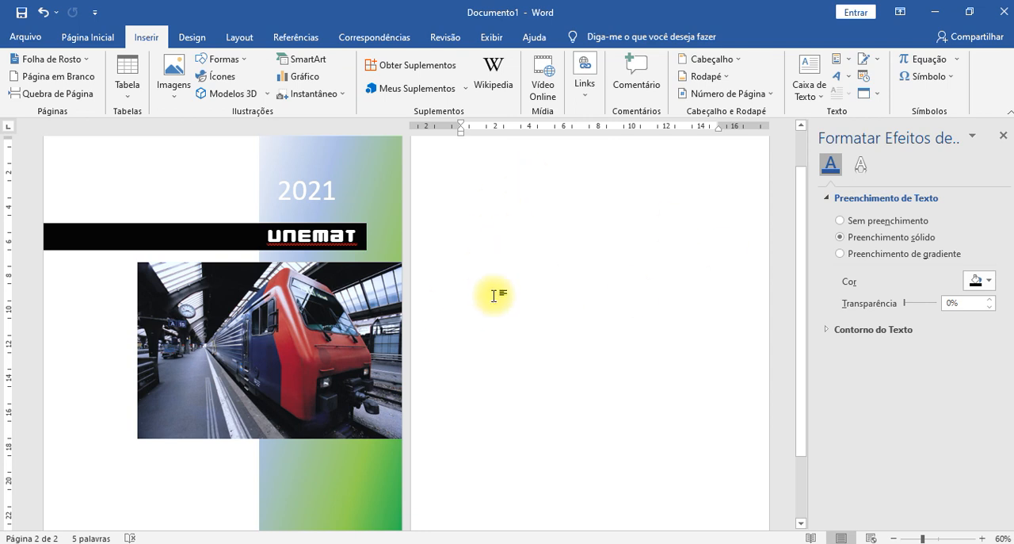
{"action": "scroll", "coordinate": [574, 277], "scroll_direction": "up", "scroll_amount": 2}
{"action": "left_click", "coordinate": [573, 277]}
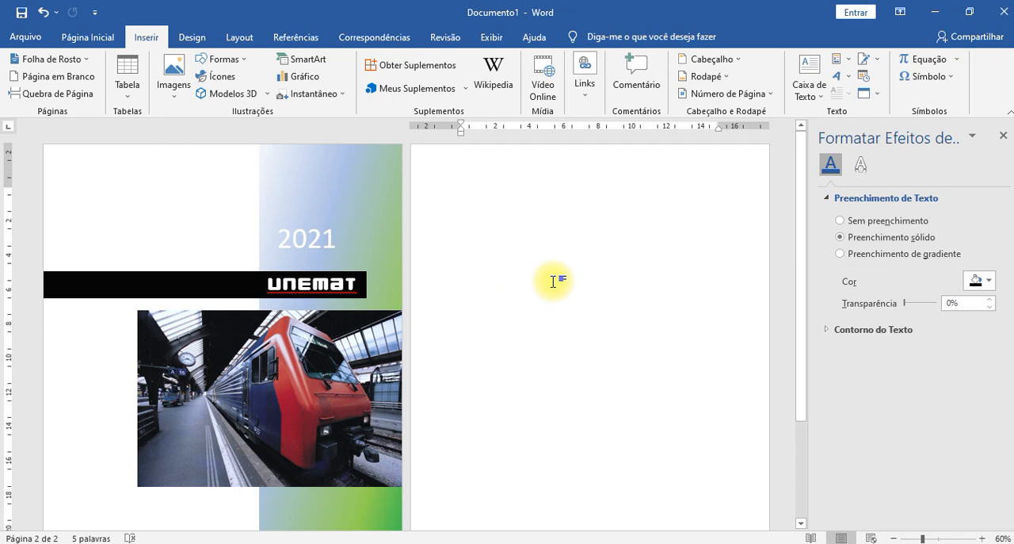
{"action": "scroll", "coordinate": [555, 293], "scroll_direction": "down", "scroll_amount": 3}
{"action": "scroll", "coordinate": [557, 308], "scroll_direction": "up", "scroll_amount": 3}
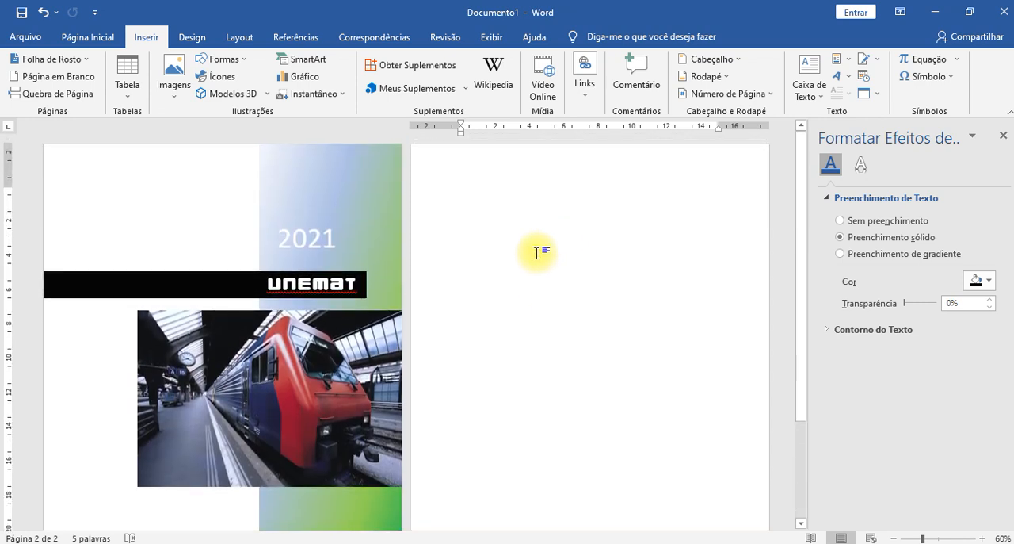
{"action": "double_click", "coordinate": [534, 206]}
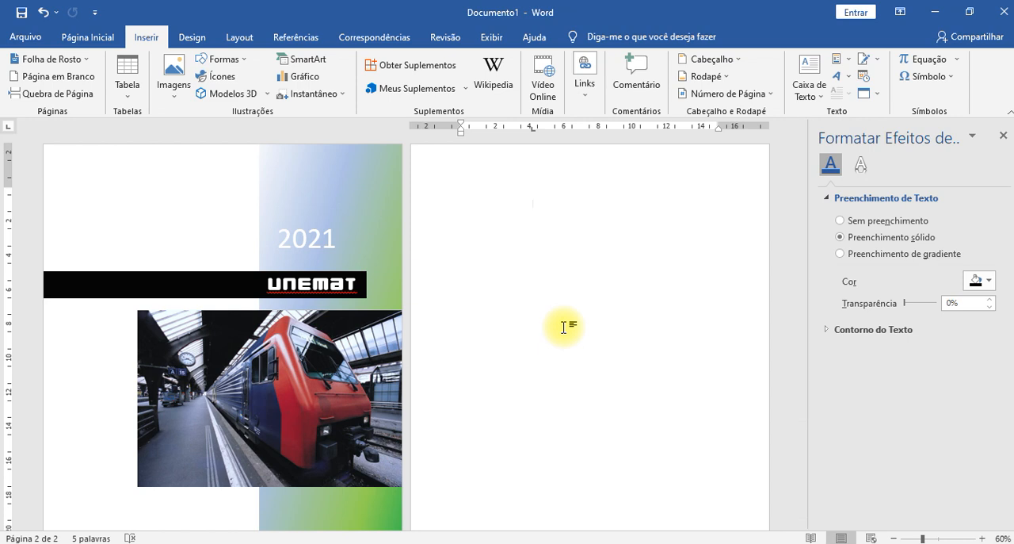
{"action": "key", "text": "ctrl+z"}
{"action": "type", "text": "=rand(3,3)"}
{"action": "key", "text": "Return"}
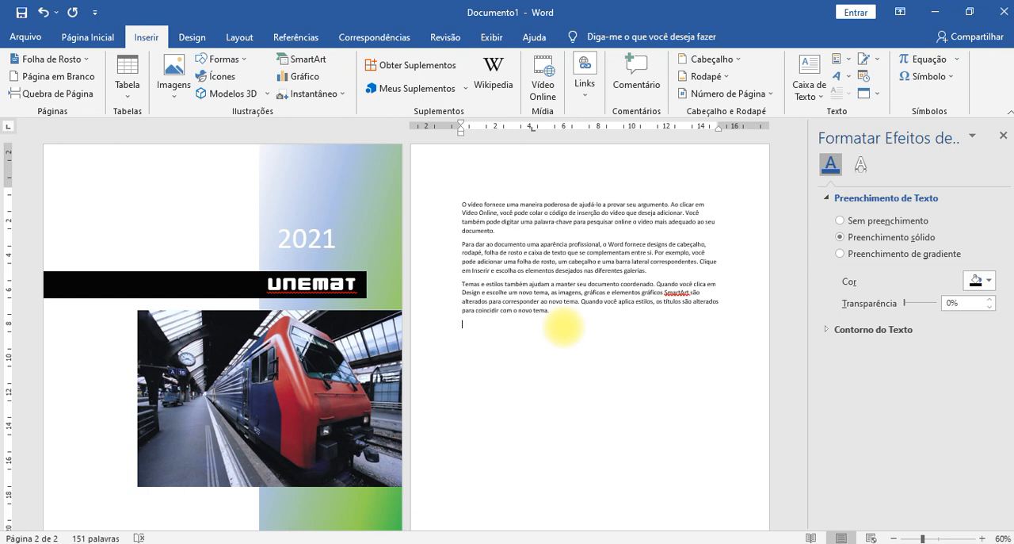
- Insert a blank page after the filler text and close the text effects formatting pane
{"action": "scroll", "coordinate": [579, 352], "scroll_direction": "down", "scroll_amount": 3}
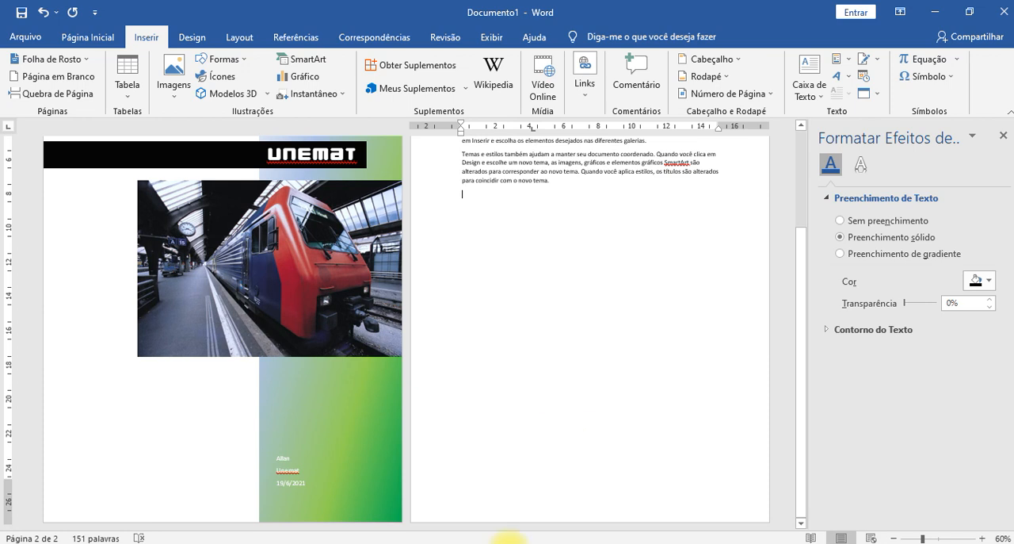
{"action": "scroll", "coordinate": [658, 357], "scroll_direction": "up", "scroll_amount": 2}
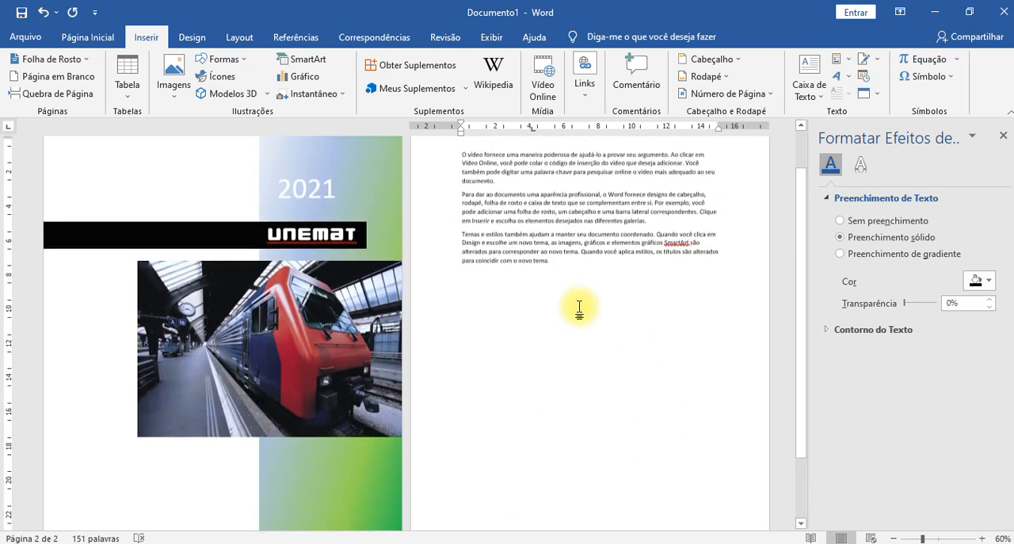
{"action": "left_click", "coordinate": [43, 77]}
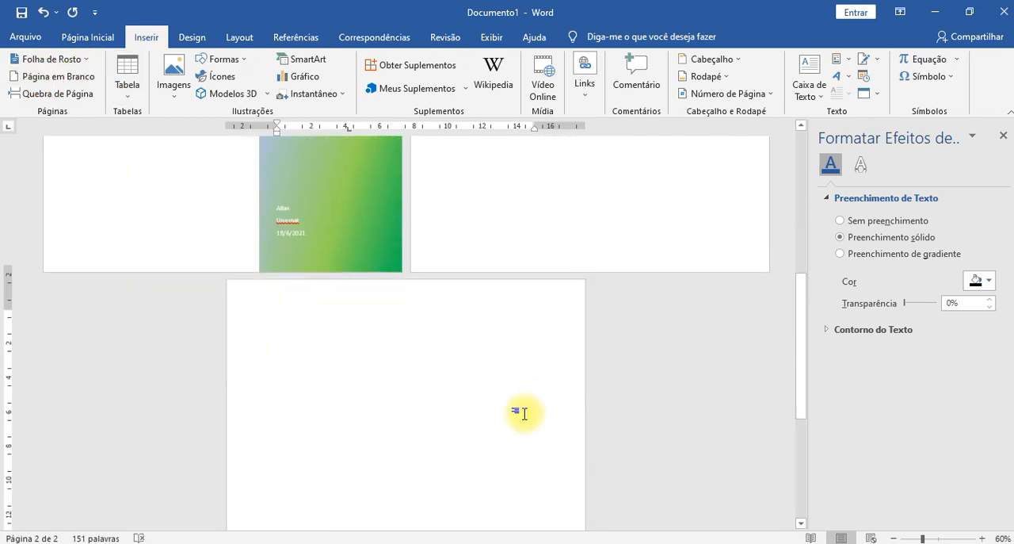
{"action": "scroll", "coordinate": [538, 275], "scroll_direction": "up", "scroll_amount": 5}
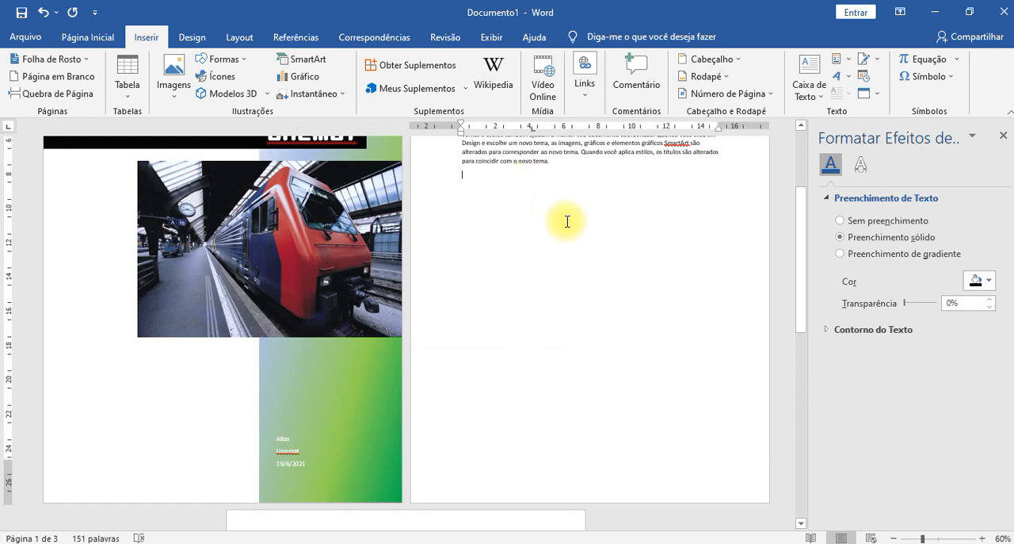
{"action": "left_click", "coordinate": [1004, 135]}
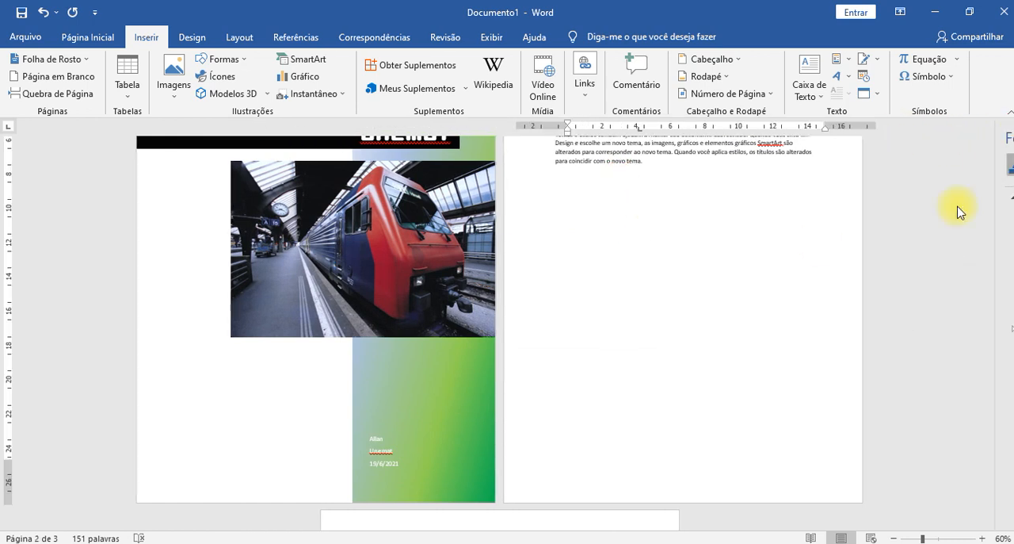
{"action": "scroll", "coordinate": [668, 260], "scroll_direction": "down", "scroll_amount": 5}
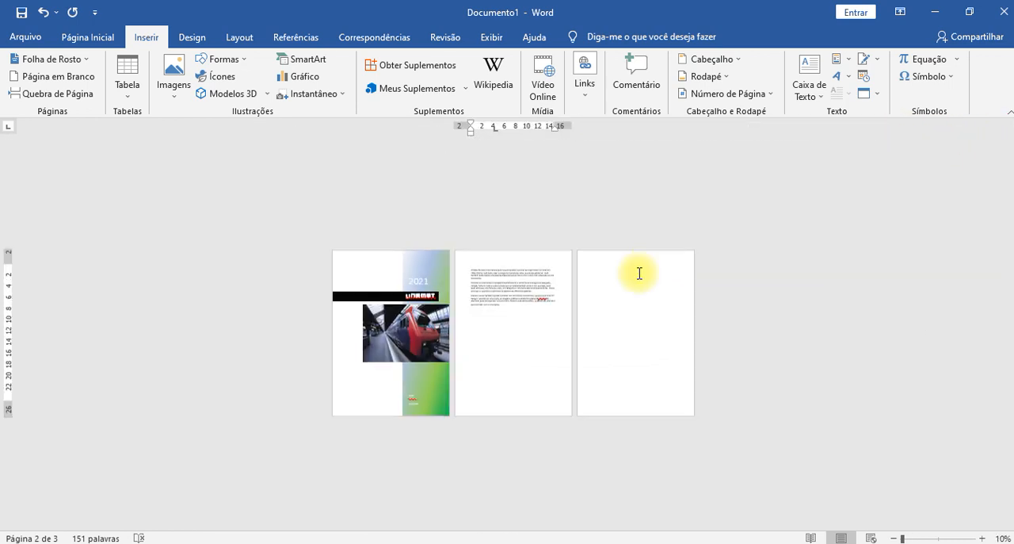
{"action": "scroll", "coordinate": [489, 323], "scroll_direction": "up", "scroll_amount": 3}
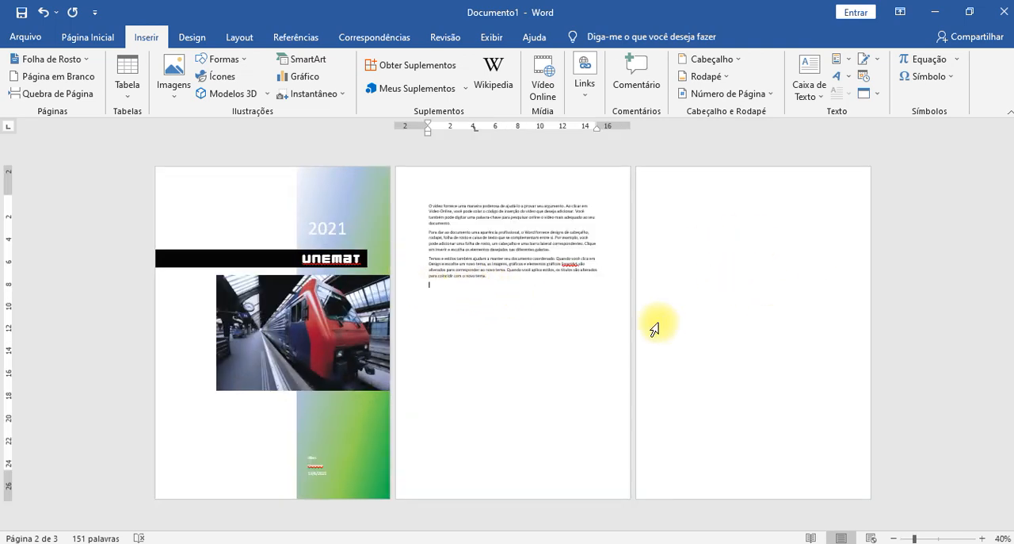
- Add two empty lines below the filler paragraphs on the second page
{"action": "key", "text": "Return"}
{"action": "key", "text": "Return"}
{"action": "key", "text": "Return"}
{"action": "key", "text": "Return"}
{"action": "key", "text": "BackSpace"}
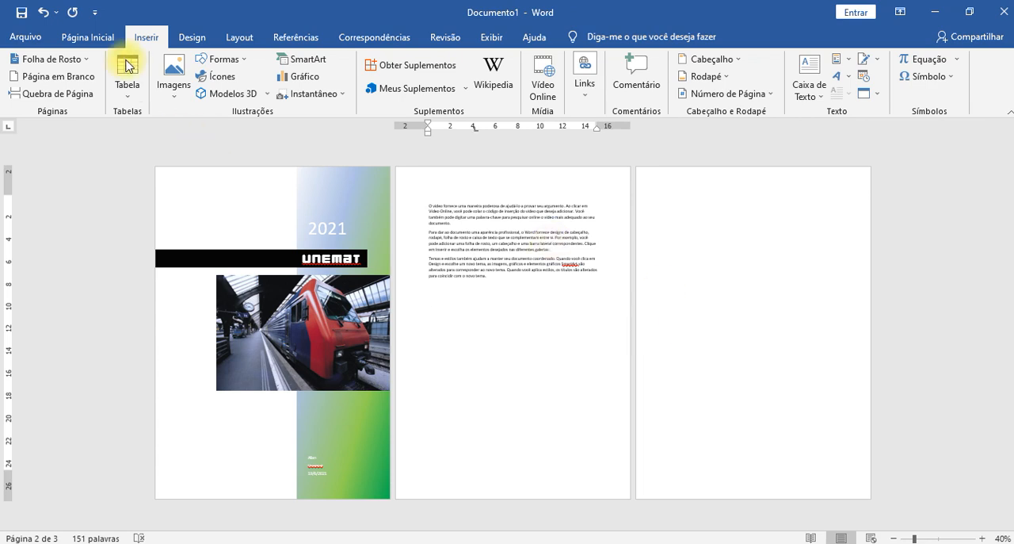
- Enter one line of random letters at the top of the blank third page
{"action": "left_click", "coordinate": [707, 214]}
{"action": "double_click", "coordinate": [680, 190]}
{"action": "double_click", "coordinate": [741, 247]}
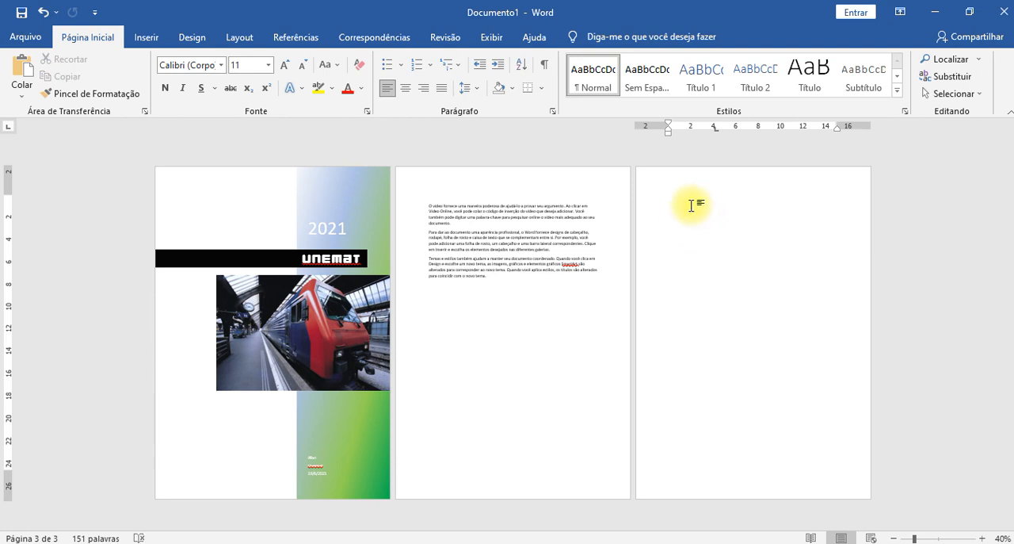
{"action": "type", "text": "hdhusdhdjksbfjksdnjdfhsdjkhfds"}
- Enter five short lines of random letters below the filler paragraphs on the second page
{"action": "left_click", "coordinate": [545, 316]}
{"action": "type", "text": "Jfhjsdkhfjkdsnfjsbnfjkhdsfjhsdjkf sdjkfhsdjkfhsdjkf"}
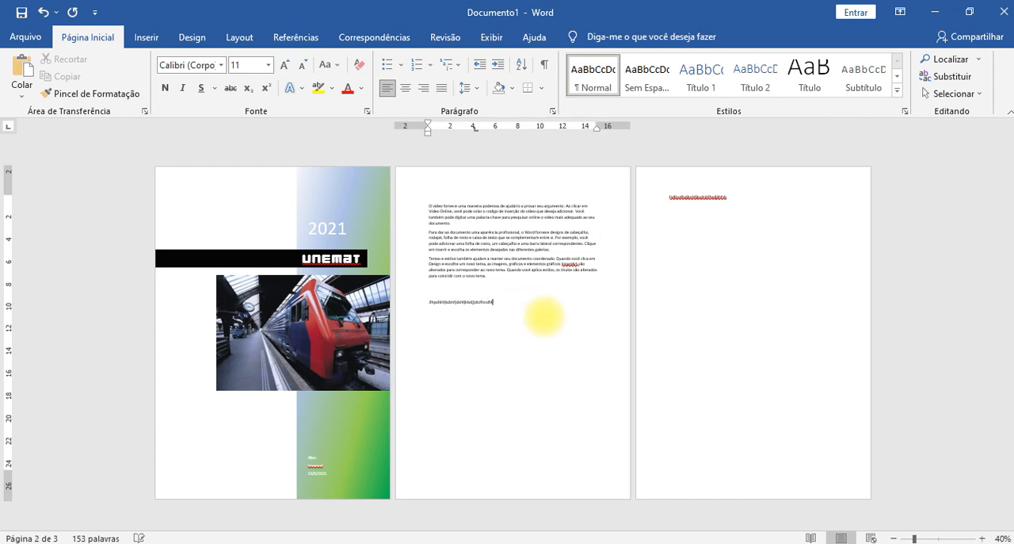
{"action": "key", "text": "Return"}
{"action": "type", "text": "Jsdfhsdjkfhsdjkfh"}
{"action": "key", "text": "Return"}
{"action": "type", "text": "dfhjsdhfjkdsfjfhs"}
{"action": "key", "text": "Return"}
{"action": "type", "text": "dfjsdahjshjsudh"}
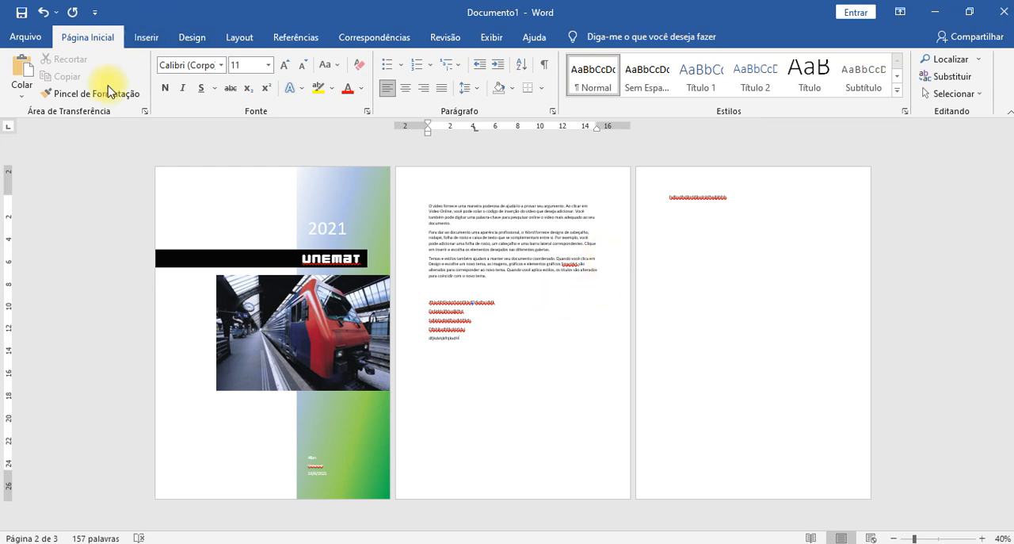
- Delete the line of random letters on the third page and remove that page from the document
{"action": "left_click", "coordinate": [143, 36]}
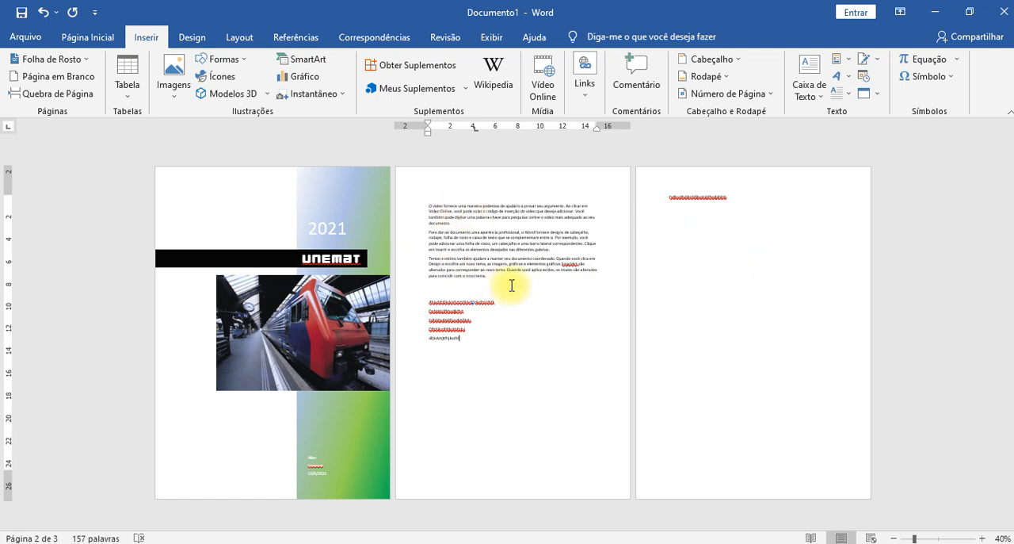
{"action": "left_click", "coordinate": [850, 265]}
{"action": "left_click", "coordinate": [758, 200]}
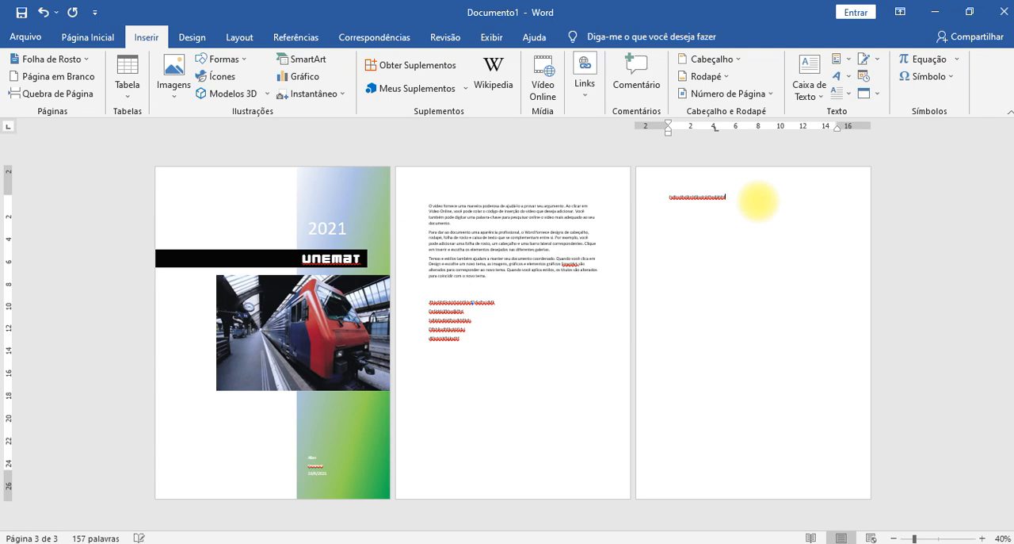
{"action": "key", "text": "BackSpace"}
{"action": "key", "text": "BackSpace"}
{"action": "key", "text": "BackSpace"}
{"action": "key", "text": "BackSpace"}
{"action": "key", "text": "BackSpace"}
{"action": "key", "text": "BackSpace"}
{"action": "key", "text": "BackSpace"}
{"action": "key", "text": "BackSpace"}
{"action": "key", "text": "BackSpace"}
{"action": "key", "text": "BackSpace"}
{"action": "key", "text": "BackSpace"}
{"action": "key", "text": "BackSpace"}
{"action": "key", "text": "BackSpace"}
{"action": "key", "text": "BackSpace"}
{"action": "key", "text": "BackSpace"}
{"action": "key", "text": "BackSpace"}
{"action": "key", "text": "BackSpace"}
{"action": "key", "text": "BackSpace"}
{"action": "key", "text": "BackSpace"}
{"action": "key", "text": "BackSpace"}
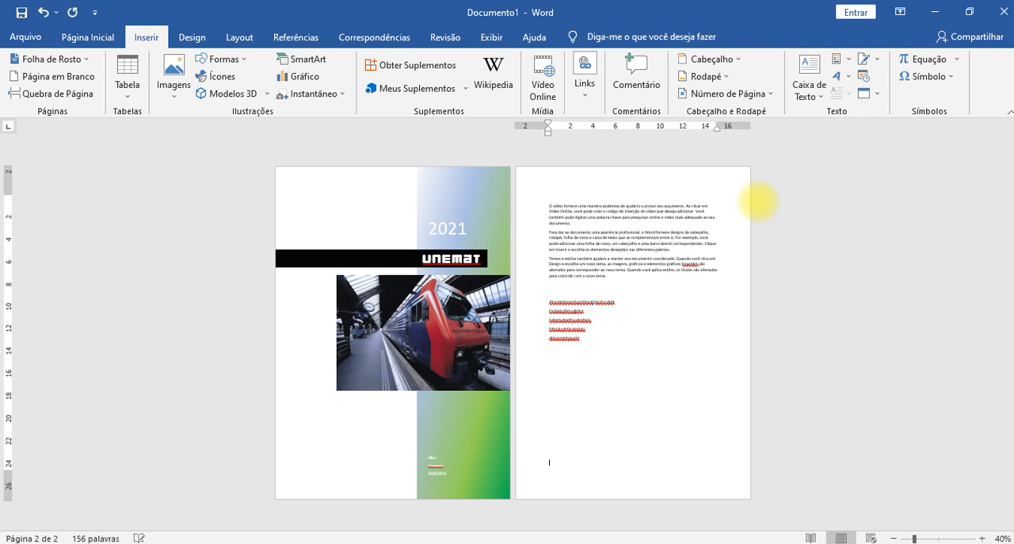
- Start a new third page and generate filler paragraphs on it with =rand()
{"action": "key", "text": "Return"}
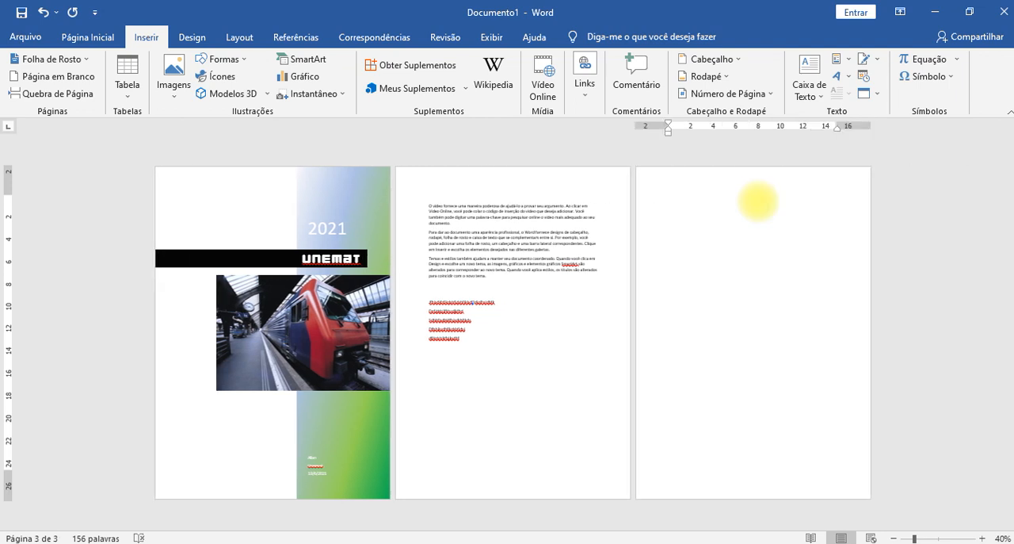
{"action": "type", "text": "=rand()"}
{"action": "key", "text": "BackSpace"}
{"action": "key", "text": "Return"}
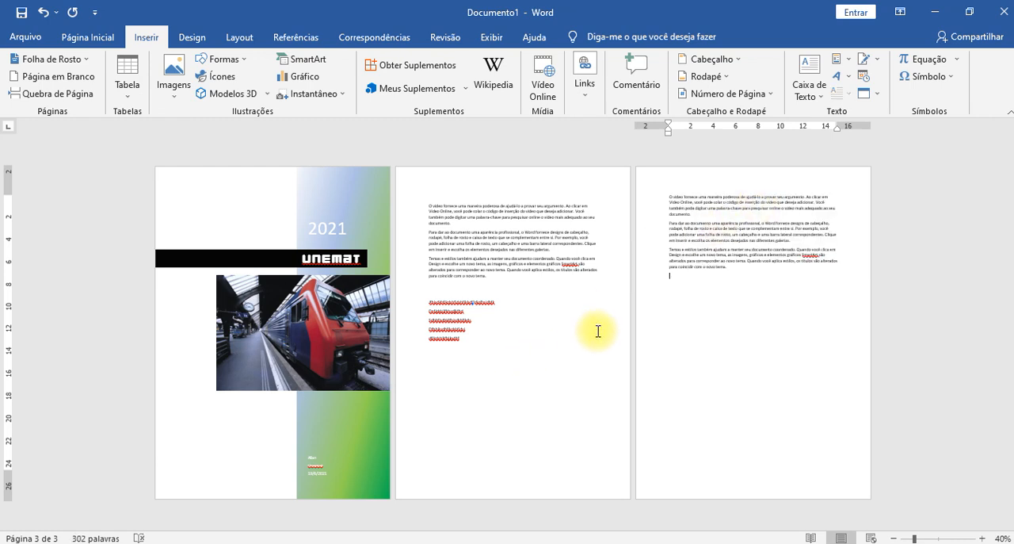
- Enter six more lines of random letters below the existing ones on the second page
{"action": "left_click", "coordinate": [476, 346]}
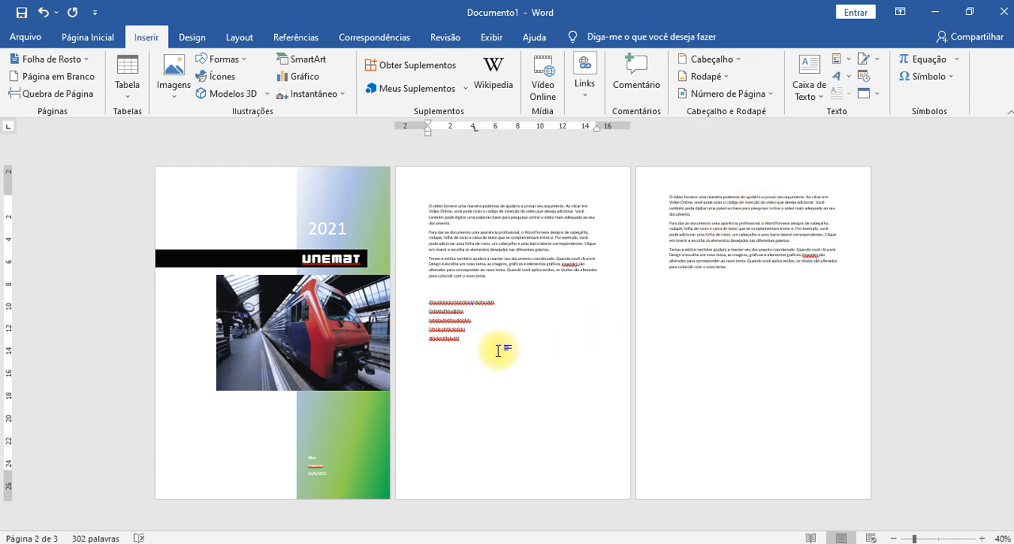
{"action": "type", "text": "kdflkjsdlkfjsdlkfjsdkc bau odskfndskfjsdf nsdi fskjdnf sos"}
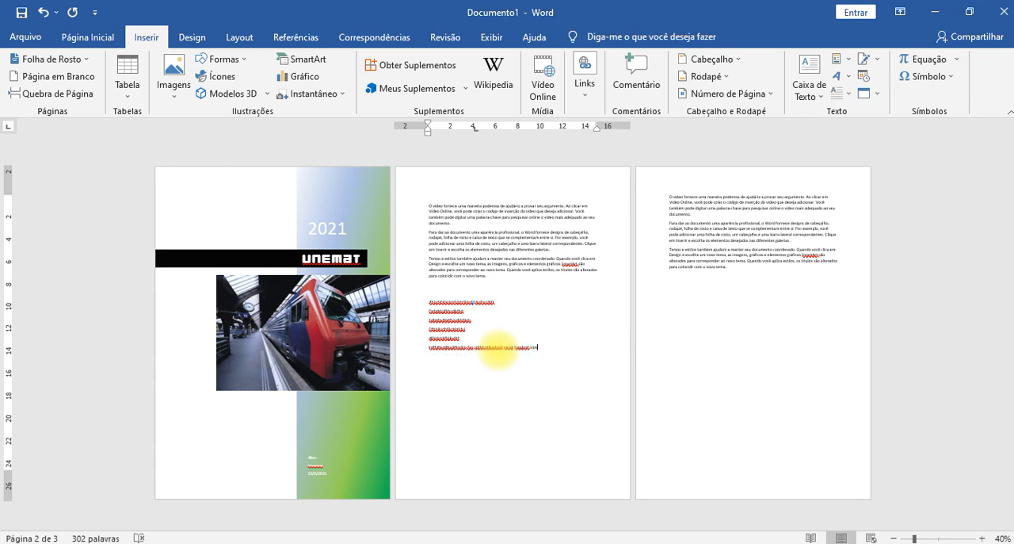
{"action": "key", "text": "Return"}
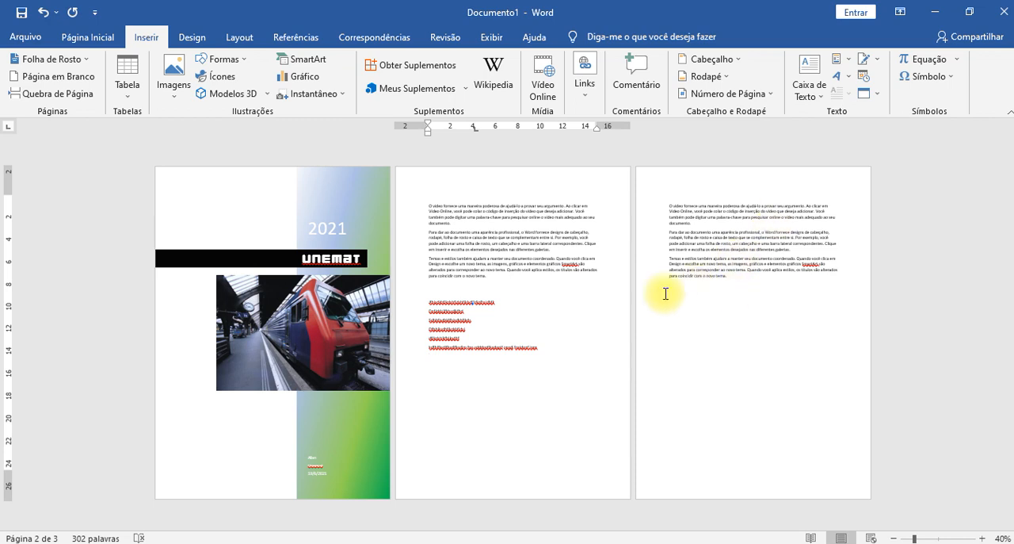
{"action": "type", "text": "jasdhfjasdhasdf f"}
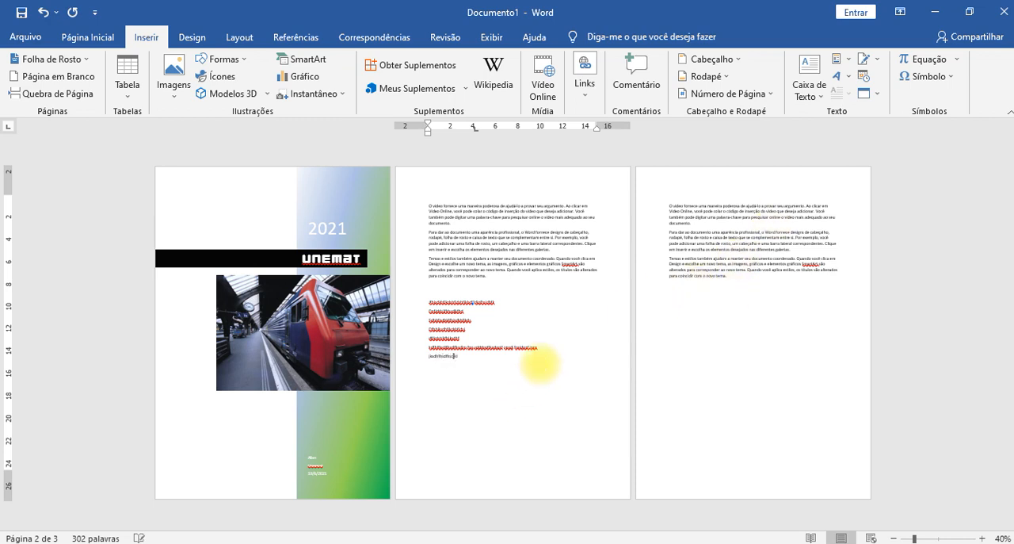
{"action": "key", "text": "Return"}
{"action": "type", "text": "adsy hspidhsaj"}
{"action": "key", "text": "Return"}
{"action": "type", "text": "fjsdfjsdsdf"}
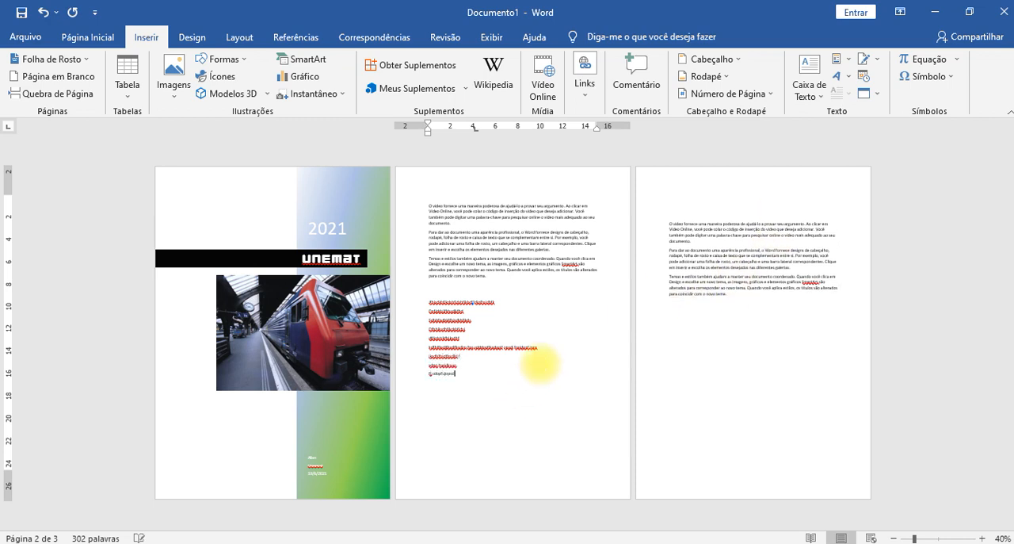
{"action": "key", "text": "Return"}
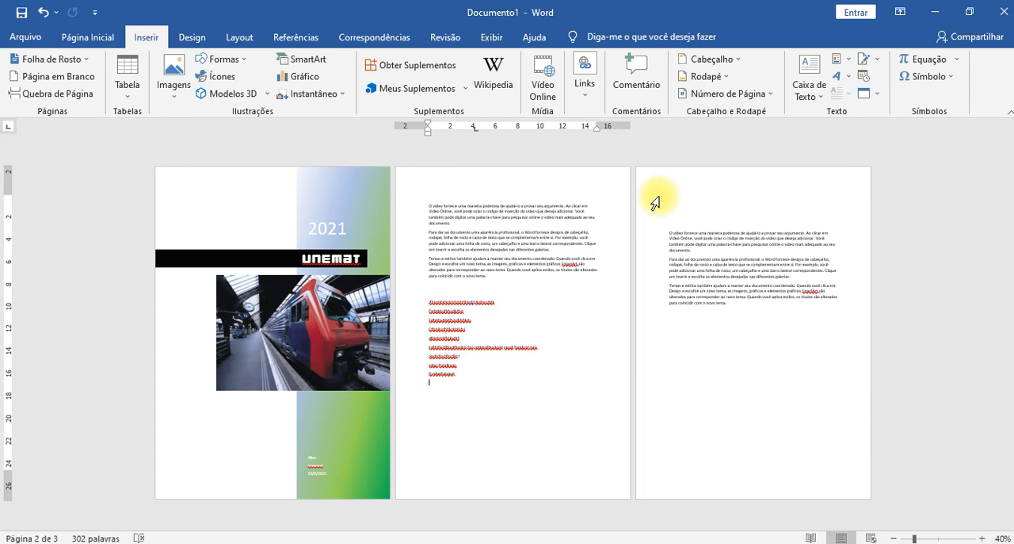
{"action": "type", "text": "lsdsfjlksdjflksdjflksdjfklsdjflsksd"}
{"action": "key", "text": "Return"}
{"action": "type", "text": "psdjfsdj"}
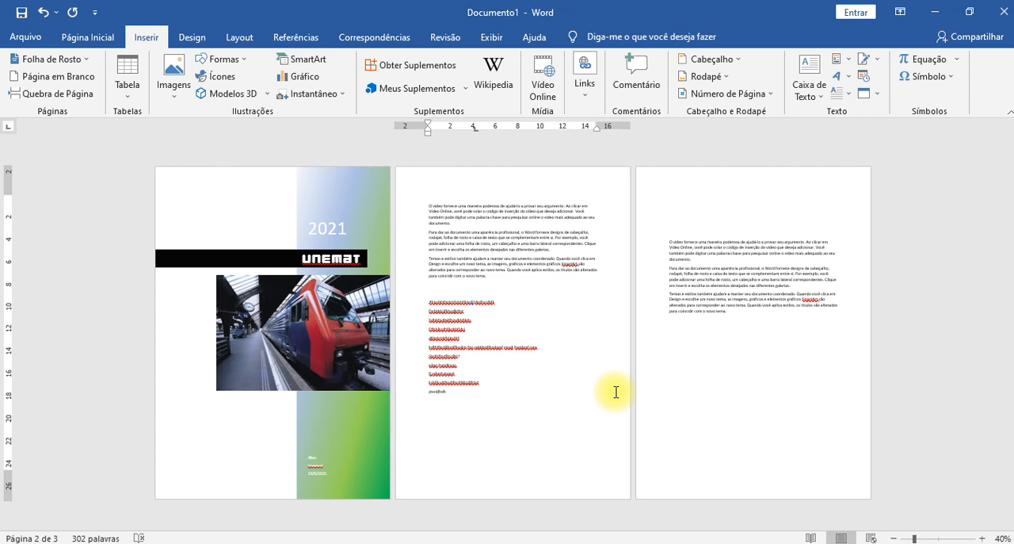
- Cut the filler paragraphs from the third page and remove the leftover empty space down to the second page
{"action": "left_click_drag", "start_coordinate": [777, 331], "coordinate": [672, 255]}
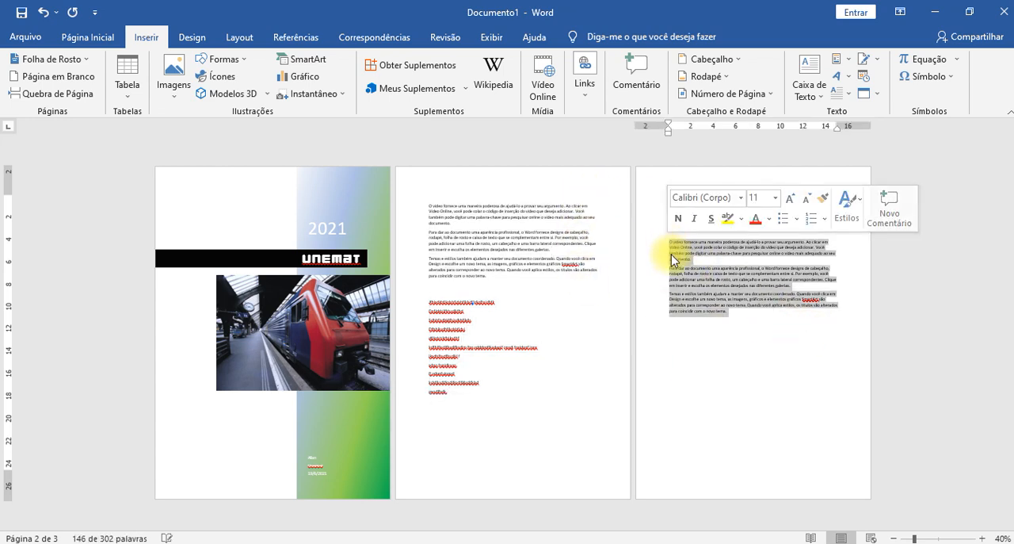
{"action": "key", "text": "BackSpace"}
{"action": "key", "text": "BackSpace"}
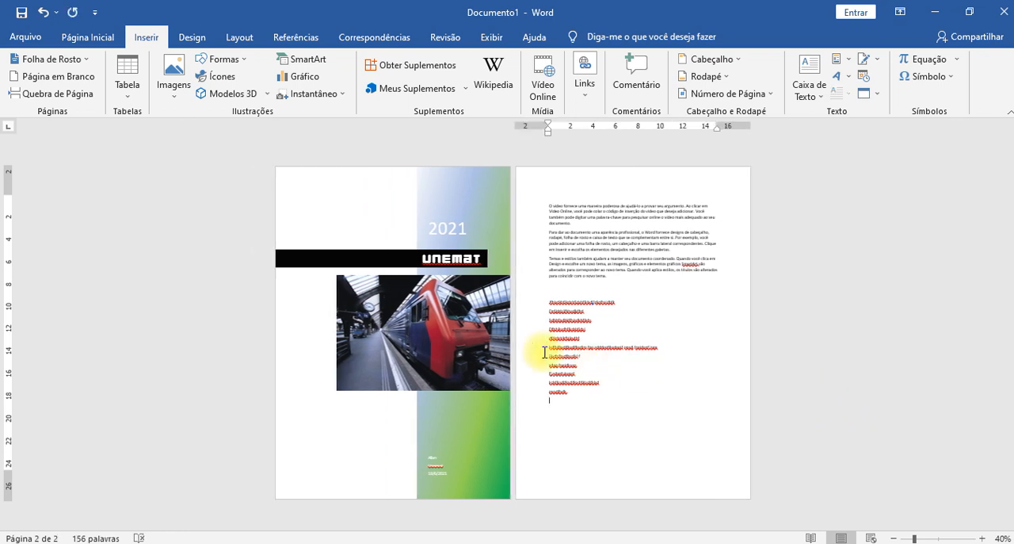
- Insert a blank page after the random lines and paste the cut filler paragraphs on the last page
{"action": "left_click", "coordinate": [57, 82]}
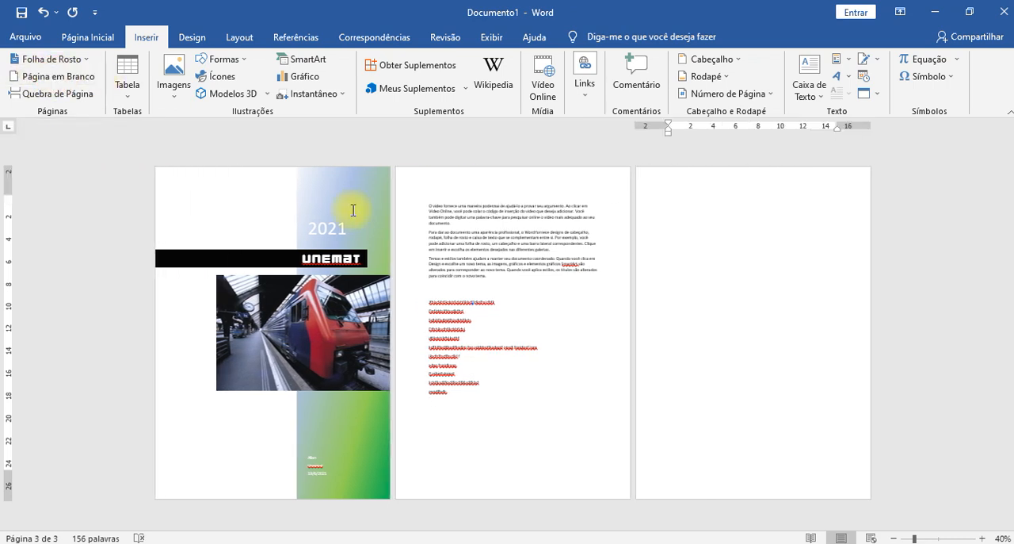
{"action": "type", "text": "d"}
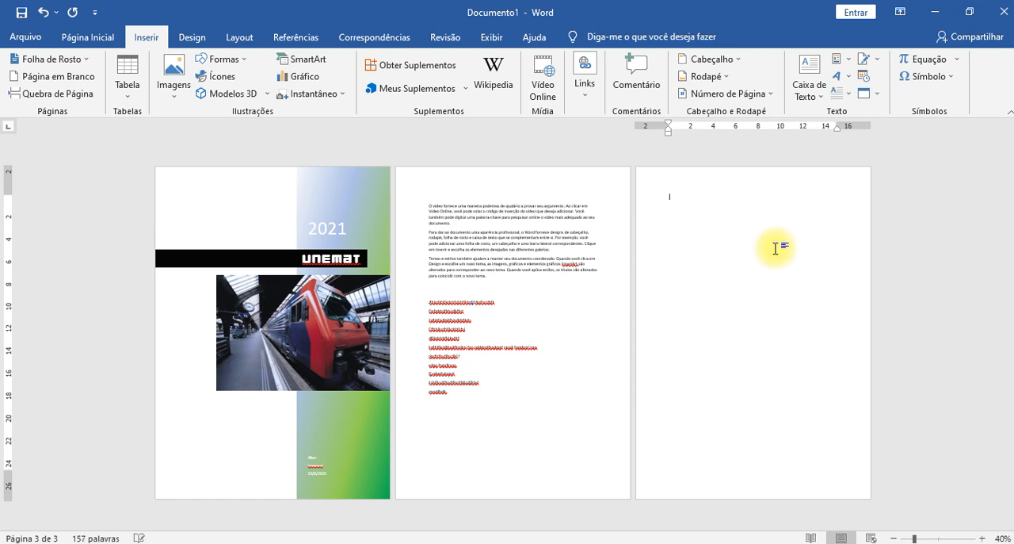
{"action": "key", "text": "BackSpace"}
{"action": "type", "text": "O vídeo fornece uma maneira poderosa de ajudá-lo a provar seu argumento. Ao clicar em Vídeo Online, você pode colar o código de inserção do vídeo que deseja adicionar. Você também pode digitar uma palavra-chave para pesquisar online o vídeo mais adequado ao seu documento. Para dar ao documento uma aparência profissional, o Word fornece designs de cabeçalho, rodapé, folha de rosto e caixa de texto que se complementam entre si. Por exemplo, você pode adicionar uma folha de rosto, um cabeçalho e uma barra lateral correspondentes. Clique em Inserir e escolha os elementos desejados nas diferentes galerias. Temas e estilos também ajudam a manter seu documento coordenado. Quando você clica em Design e escolhe um novo tema, as imagens, gráficos e elementos gráficos SmartArt são alterados para corresponder ao novo tema. Quando você aplica estilos, os títulos são alterados para coincidir com o novo tema."}
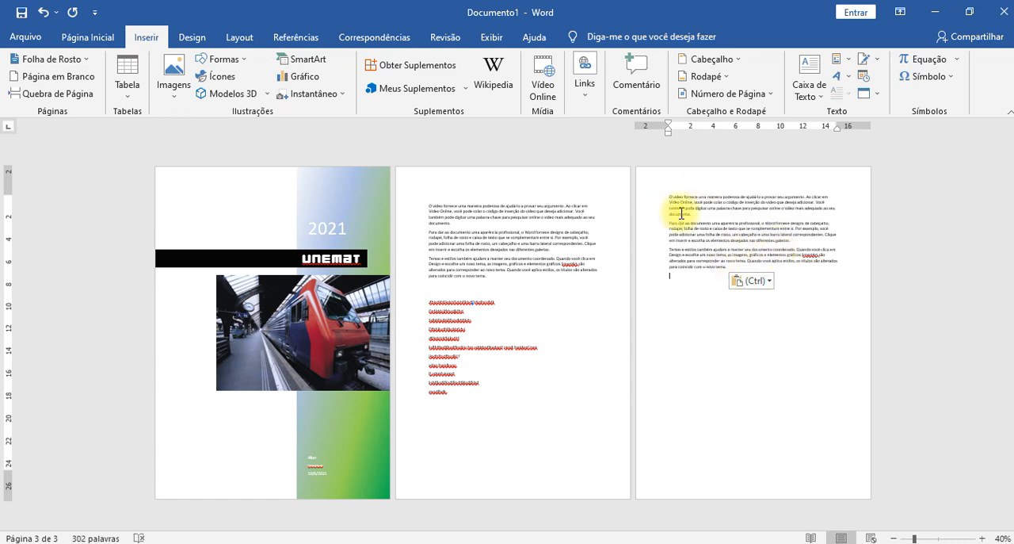
- Enter three more lines of random letters directly below the existing ones on the second page, followed by several empty lines
{"action": "left_click", "coordinate": [455, 411]}
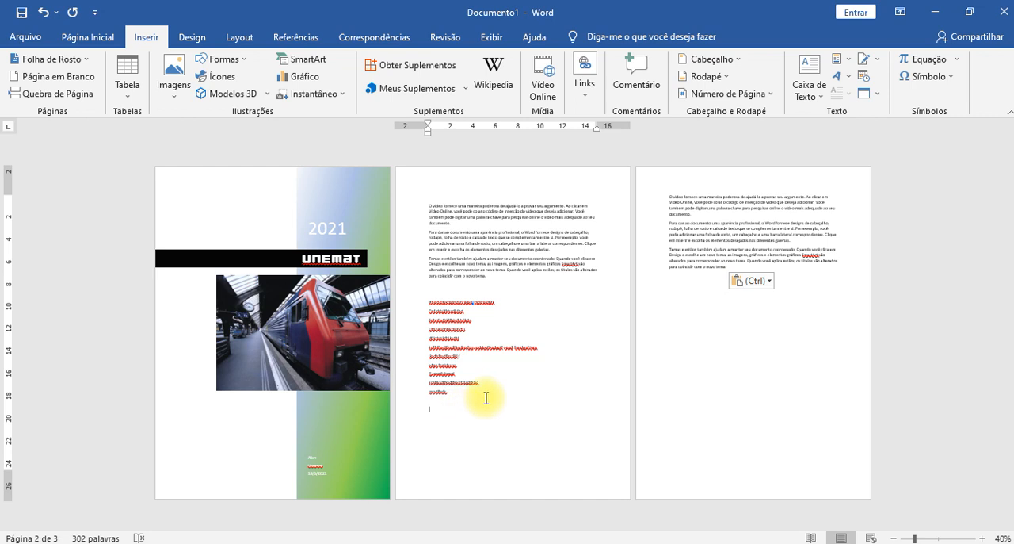
{"action": "left_click", "coordinate": [461, 398]}
{"action": "type", "text": "sdfsdfsdfsdfsdfsd"}
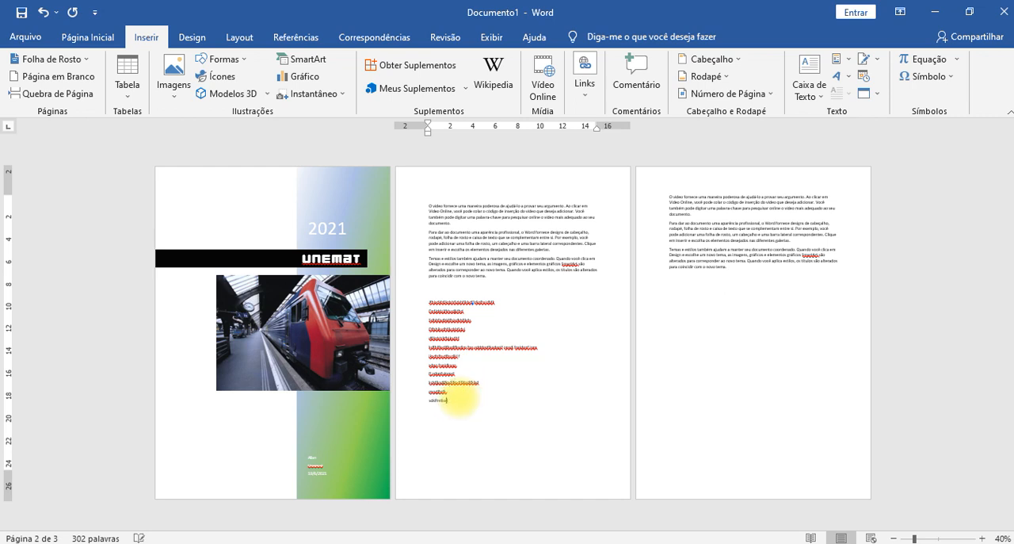
{"action": "key", "text": "Return"}
{"action": "type", "text": "sdfsdfsdfsdfsdf"}
{"action": "key", "text": "Return"}
{"action": "type", "text": "sdfsdfsdfsdfsdfsdfsdfsdfsdfs"}
{"action": "key", "text": "Return"}
{"action": "key", "text": "Return"}
{"action": "key", "text": "Return"}
- Enter five lines of random letters, continuing from the end of the second page onto the following page
{"action": "key", "text": "Return"}
{"action": "key", "text": "Return"}
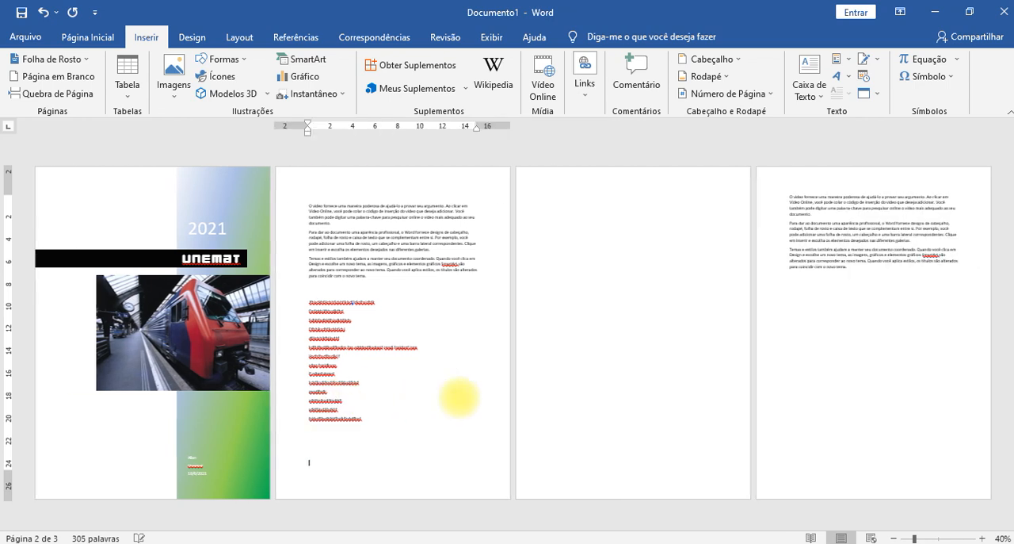
{"action": "type", "text": "sdfsdfsdfsdfsdfs"}
{"action": "key", "text": "Return"}
{"action": "type", "text": "sdfsdfsdfs"}
{"action": "key", "text": "Return"}
{"action": "type", "text": "sdfsdfsdfsd"}
{"action": "key", "text": "Return"}
{"action": "type", "text": "sdfsdfsd"}
{"action": "key", "text": "Return"}
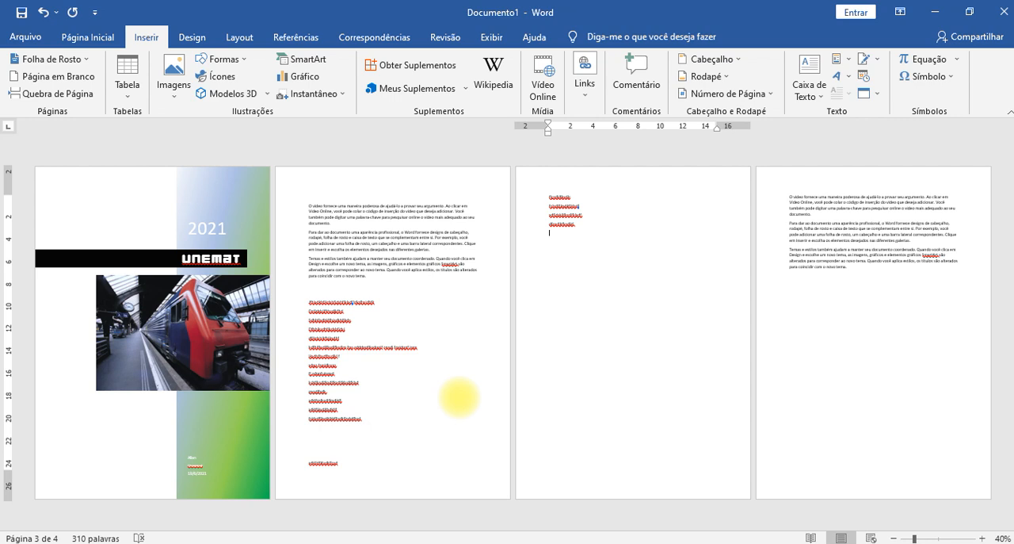
- Delete the overflowing random lines back to the main group of lines on the second page
{"action": "key", "text": "BackSpace"}
{"action": "key", "text": "BackSpace"}
{"action": "key", "text": "BackSpace"}
{"action": "key", "text": "BackSpace"}
{"action": "key", "text": "BackSpace"}
{"action": "key", "text": "BackSpace"}
{"action": "key", "text": "BackSpace"}
{"action": "key", "text": "BackSpace"}
{"action": "key", "text": "BackSpace"}
{"action": "key", "text": "BackSpace"}
{"action": "key", "text": "BackSpace"}
{"action": "key", "text": "BackSpace"}
{"action": "key", "text": "BackSpace"}
{"action": "key", "text": "BackSpace"}
{"action": "key", "text": "BackSpace"}
{"action": "key", "text": "BackSpace"}
{"action": "key", "text": "BackSpace"}
{"action": "key", "text": "BackSpace"}
{"action": "key", "text": "BackSpace"}
{"action": "key", "text": "BackSpace"}
{"action": "key", "text": "BackSpace"}
{"action": "key", "text": "BackSpace"}
{"action": "key", "text": "BackSpace"}
{"action": "key", "text": "BackSpace"}
{"action": "key", "text": "BackSpace"}
{"action": "key", "text": "BackSpace"}
{"action": "key", "text": "BackSpace"}
{"action": "key", "text": "BackSpace"}
{"action": "key", "text": "BackSpace"}
{"action": "key", "text": "BackSpace"}
{"action": "key", "text": "BackSpace"}
{"action": "key", "text": "BackSpace"}
{"action": "key", "text": "BackSpace"}
{"action": "key", "text": "BackSpace"}
{"action": "key", "text": "BackSpace"}
{"action": "key", "text": "BackSpace"}
{"action": "key", "text": "BackSpace"}
{"action": "key", "text": "BackSpace"}
{"action": "key", "text": "BackSpace"}
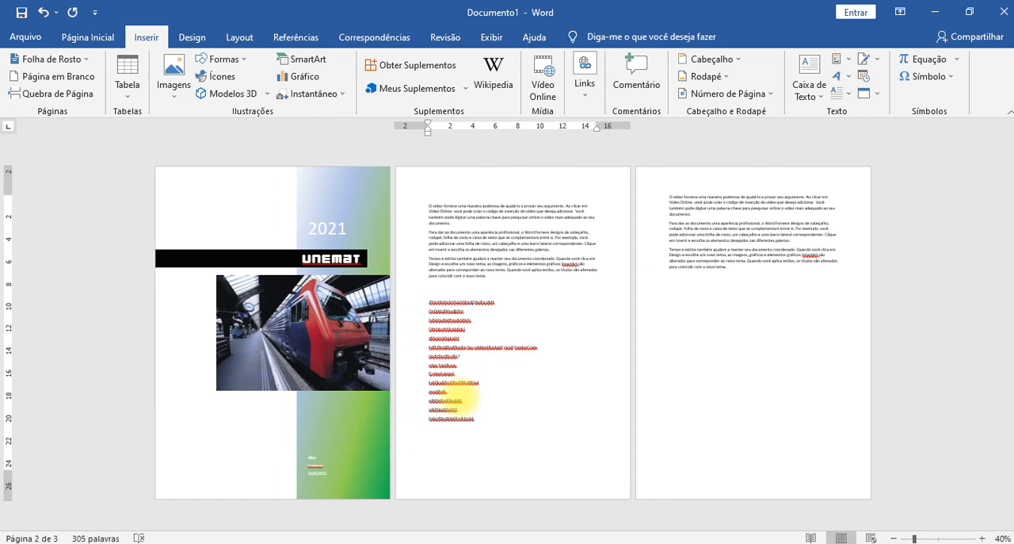
- Enter four short lines of random letters after the gap on the second page, running onto the following page
{"action": "type", "text": "dsdasd"}
{"action": "key", "text": "Return"}
{"action": "type", "text": "dasd"}
{"action": "key", "text": "Return"}
{"action": "type", "text": "a"}
{"action": "key", "text": "Return"}
{"action": "type", "text": "as"}
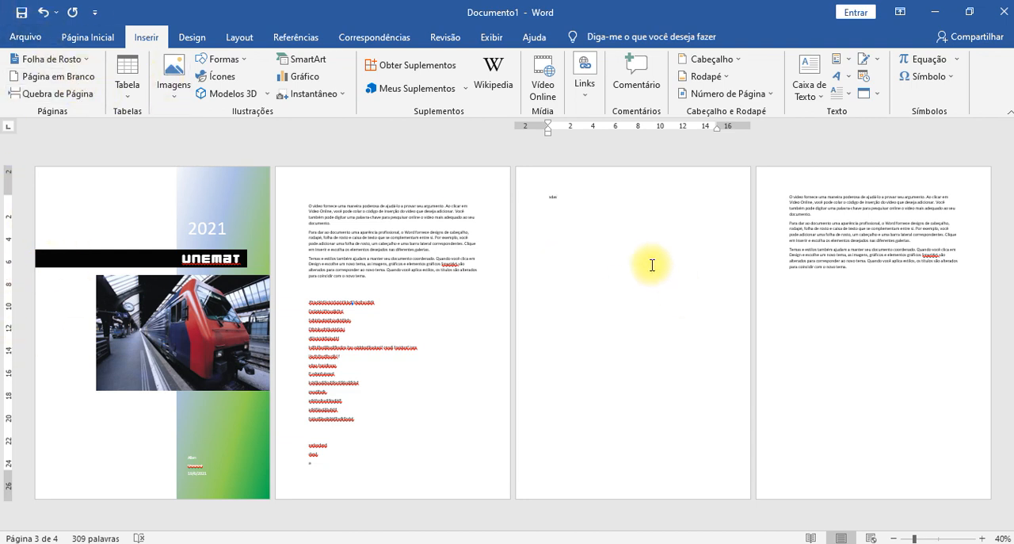
- Cut all random lines from the third one on the second page through the overflow line on the following page
{"action": "key", "text": "shift+Home"}
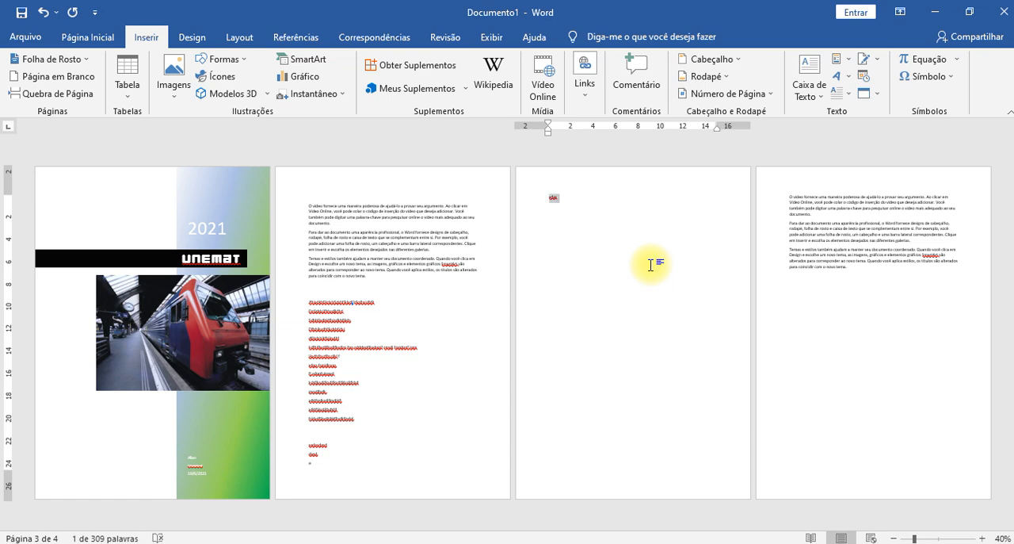
{"action": "key", "text": "shift+Left"}
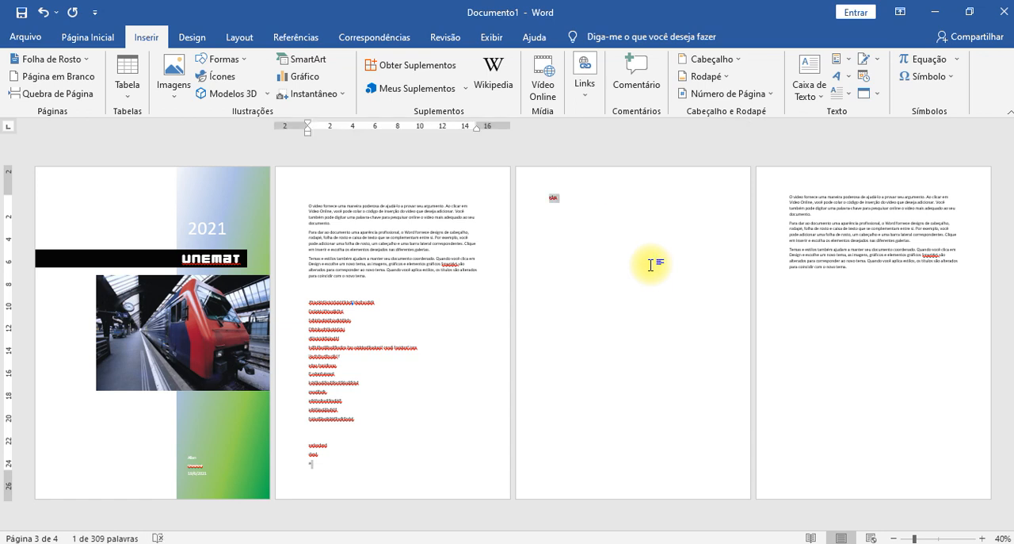
{"action": "key", "text": "shift+Up"}
{"action": "key", "text": "shift+Up"}
{"action": "key", "text": "shift+Up"}
{"action": "key", "text": "shift+Up"}
{"action": "key", "text": "shift+Up"}
{"action": "key", "text": "shift+Up"}
{"action": "key", "text": "shift+Up"}
{"action": "key", "text": "shift+Up"}
{"action": "key", "text": "shift+Up"}
{"action": "key", "text": "shift+Up"}
{"action": "key", "text": "shift+Up"}
{"action": "key", "text": "shift+Up"}
{"action": "key", "text": "shift+Up"}
{"action": "key", "text": "shift+Up"}
{"action": "key", "text": "shift+Up"}
{"action": "key", "text": "shift+Up"}
{"action": "key", "text": "shift+Up"}
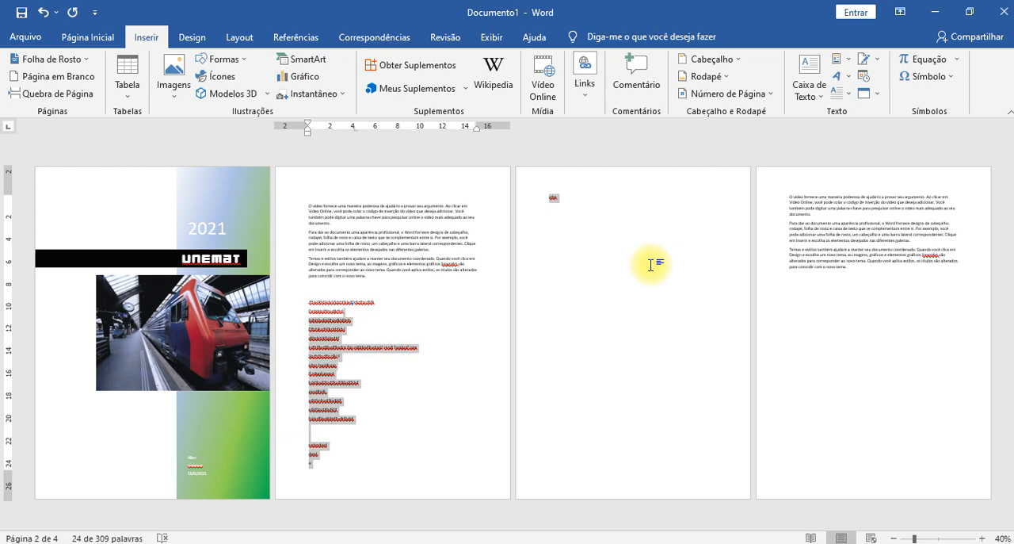
{"action": "key", "text": "Delete"}
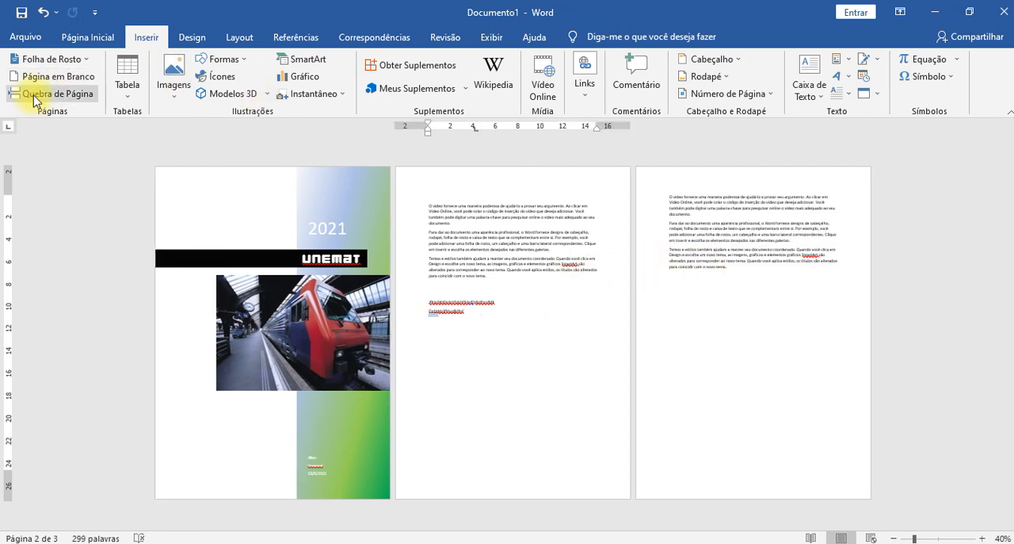
- Delete the filler paragraphs on the third page and remove the page itself
{"action": "left_click_drag", "start_coordinate": [734, 267], "coordinate": [662, 194]}
{"action": "key", "text": "Delete"}
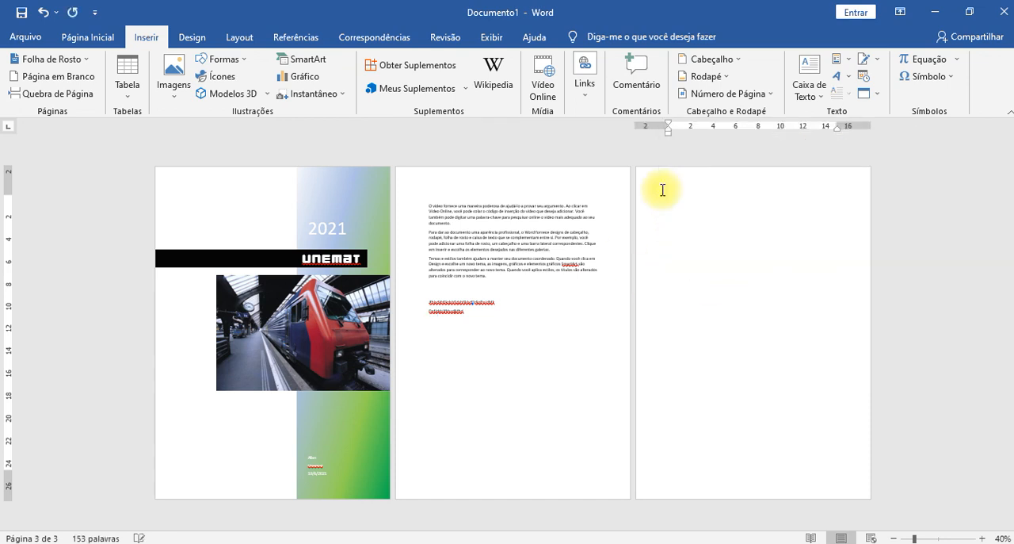
{"action": "key", "text": "BackSpace"}
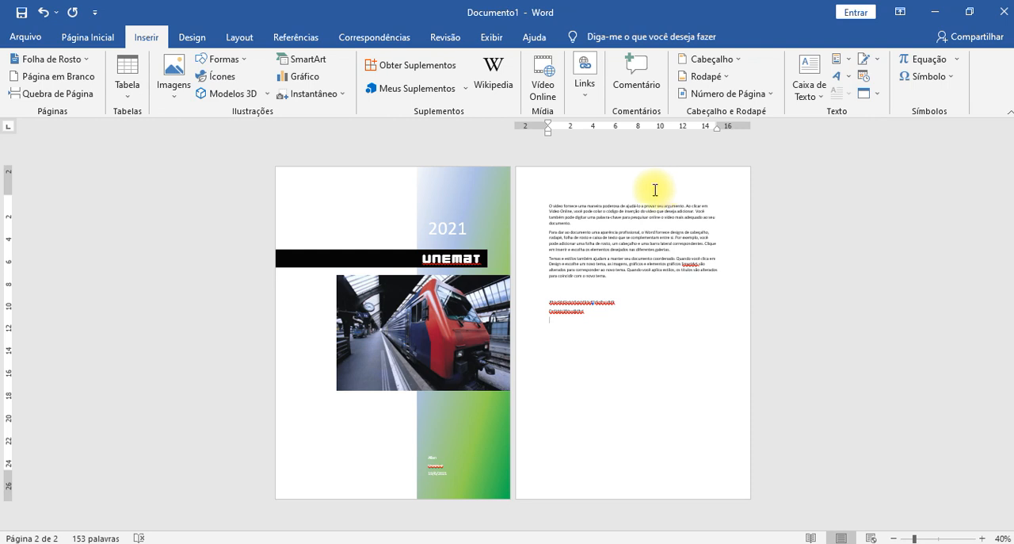
- Insert a page break below the second page's two random lines and fill the new page with random letters followed by the cut lines
{"action": "left_click", "coordinate": [550, 318]}
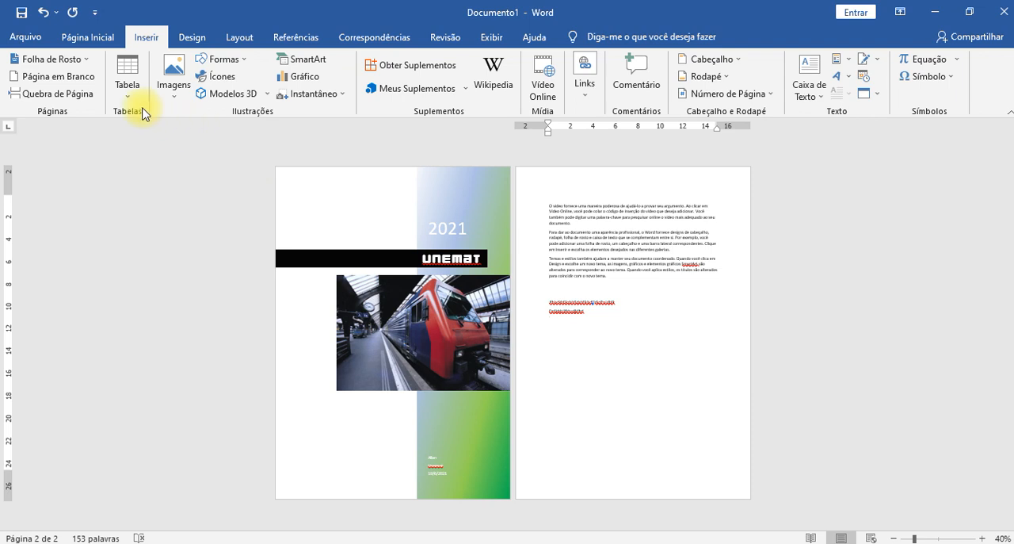
{"action": "left_click", "coordinate": [89, 95]}
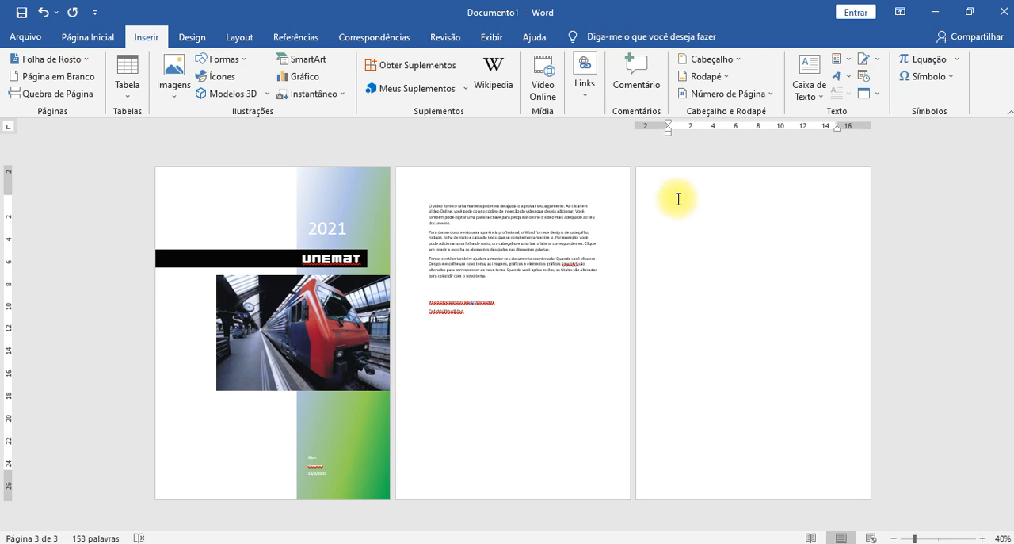
{"action": "type", "text": "jksdfhsdjnfjsudhfjsndjfhsk"}
{"action": "key", "text": "ctrl+v"}
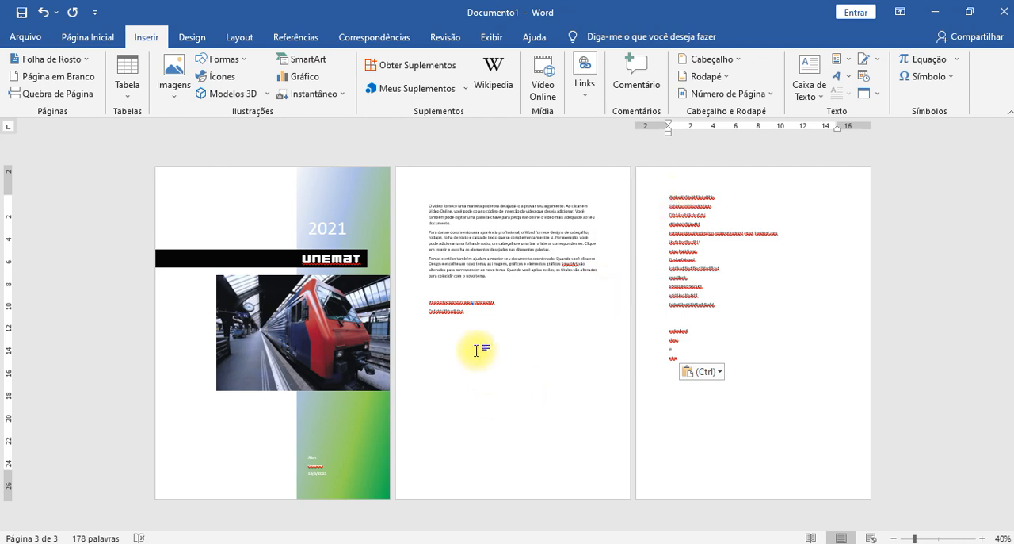
- Enter four lines of random letters below the two remaining ones on the second page, before the page break
{"action": "left_click", "coordinate": [452, 339]}
{"action": "type", "text": "dsdsdsdsdsdsd"}
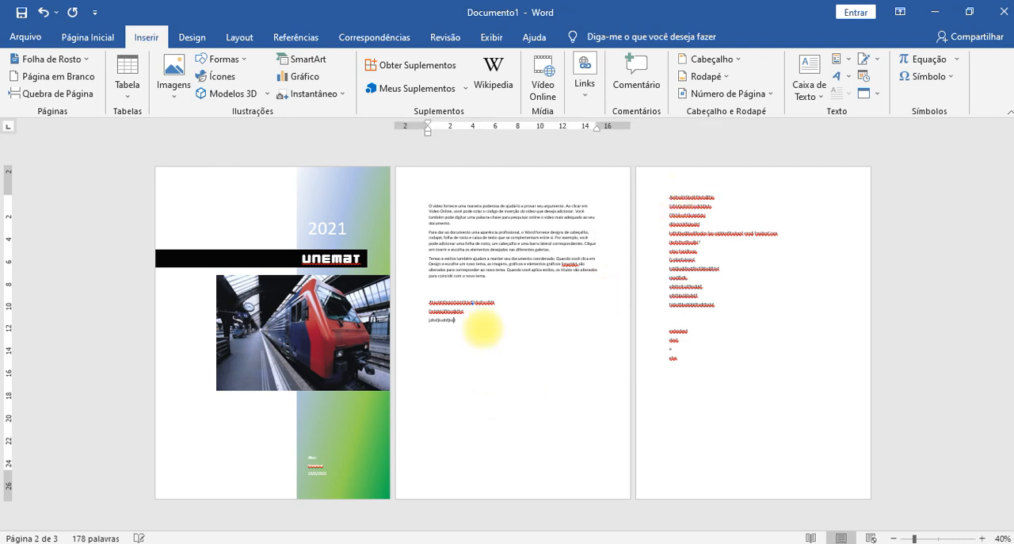
{"action": "key", "text": "Return"}
{"action": "type", "text": "Dsddsdsdsds"}
{"action": "key", "text": "Return"}
{"action": "type", "text": "Dsdsdsdsdsdsd"}
{"action": "key", "text": "Return"}
{"action": "type", "text": "sddfsdfsdfsdfsdfdf"}
{"action": "key", "text": "Return"}
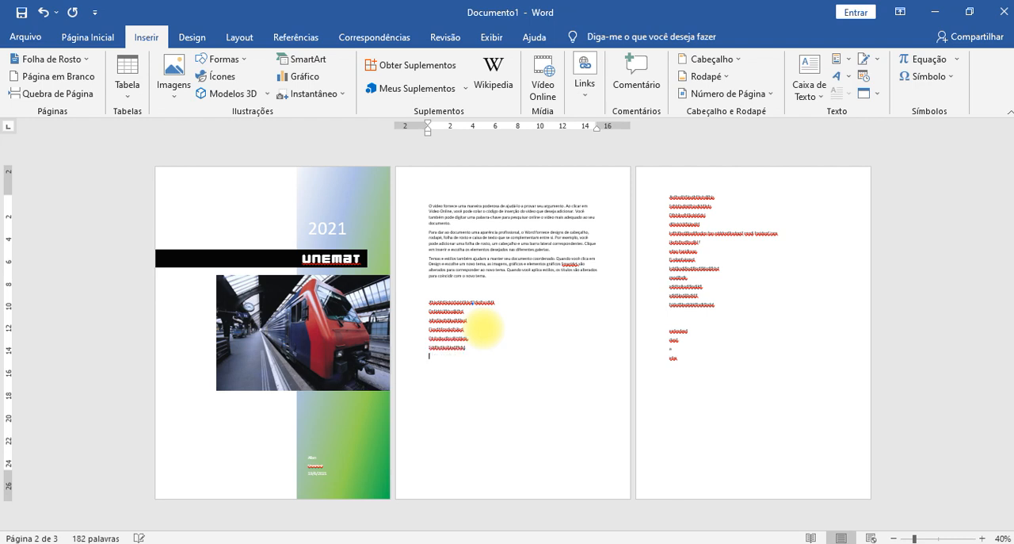
- Leave several empty lines and enter four more lines of random letters near the foot of the second page
{"action": "type", "text": "Sdsdsdsdsdsdsds"}
{"action": "key", "text": "Return"}
{"action": "type", "text": "sdfsdsdfsdfs"}
{"action": "key", "text": "Return"}
{"action": "type", "text": "sdfsdsdsfsdfsdg"}
{"action": "key", "text": "Return"}
{"action": "type", "text": "sddfsdsfdsdsh"}
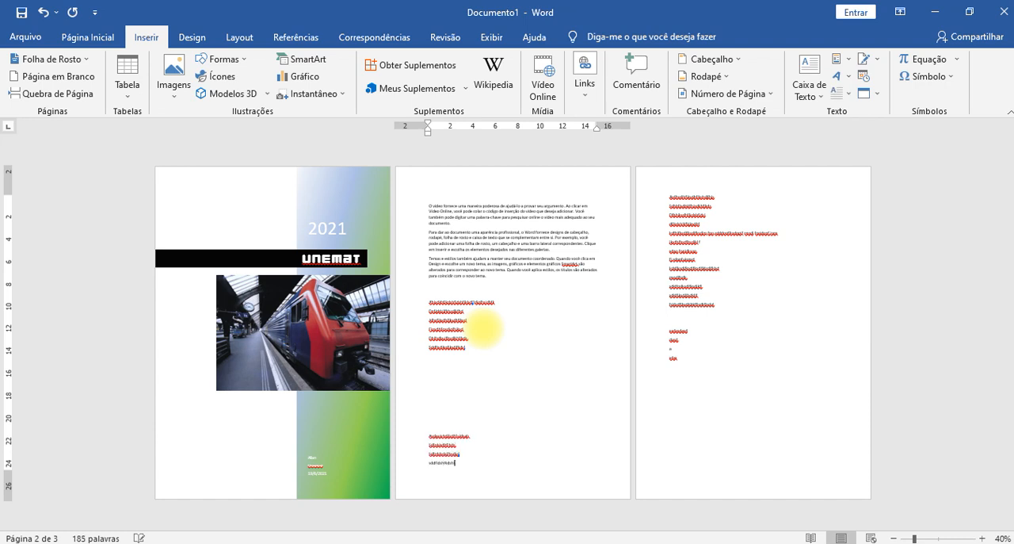
{"action": "type", "text": "f"}
- Finish the last line of random letters on the second page and enter one more line below it
{"action": "key", "text": "Return"}
{"action": "type", "text": "fsd"}
{"action": "type", "text": "dfsgdsa"}
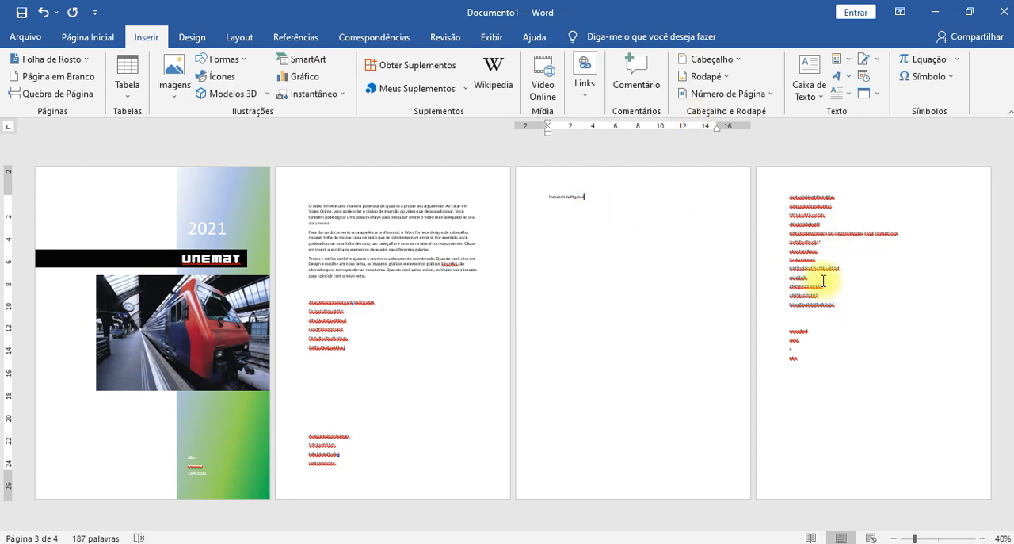
{"action": "left_click_drag", "start_coordinate": [788, 195], "coordinate": [830, 269]}
{"action": "left_click_drag", "start_coordinate": [600, 197], "coordinate": [258, 197]}
{"action": "left_click", "coordinate": [601, 290]}
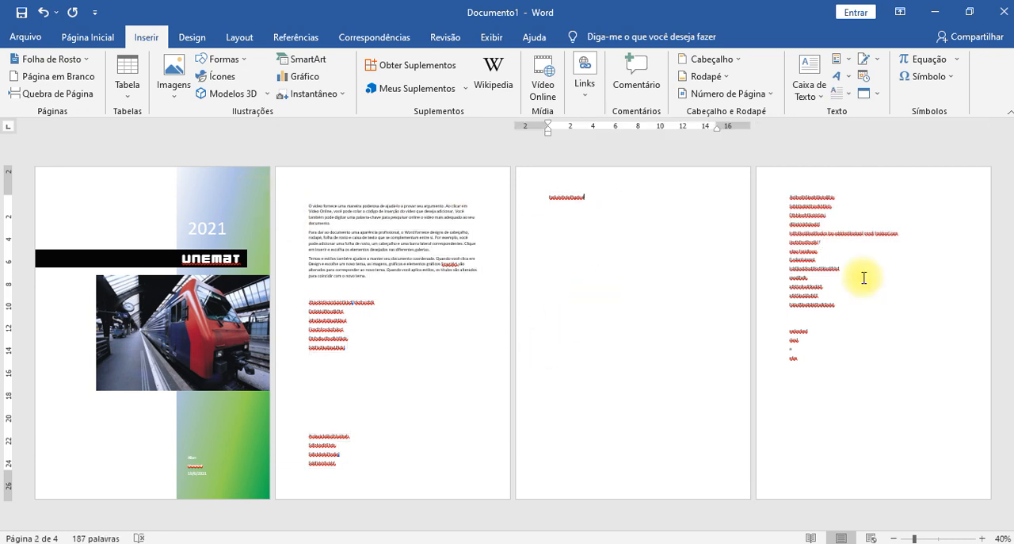
{"action": "left_click", "coordinate": [822, 225]}
{"action": "left_click", "coordinate": [593, 196]}
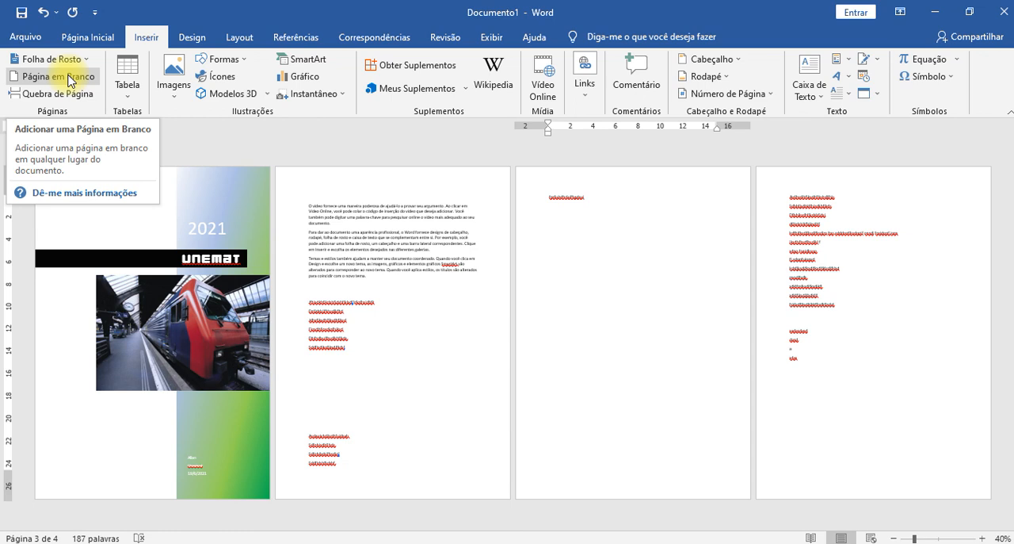
- Delete the empty lines between the two blocks of random letters on the second page
{"action": "left_click", "coordinate": [367, 351]}
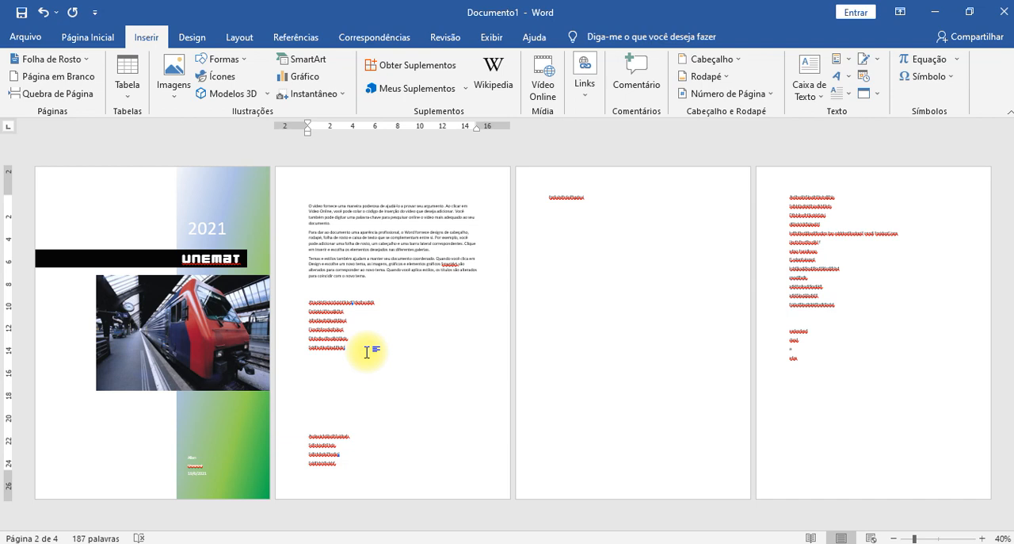
{"action": "key", "text": "Delete"}
{"action": "key", "text": "Delete"}
{"action": "key", "text": "Delete"}
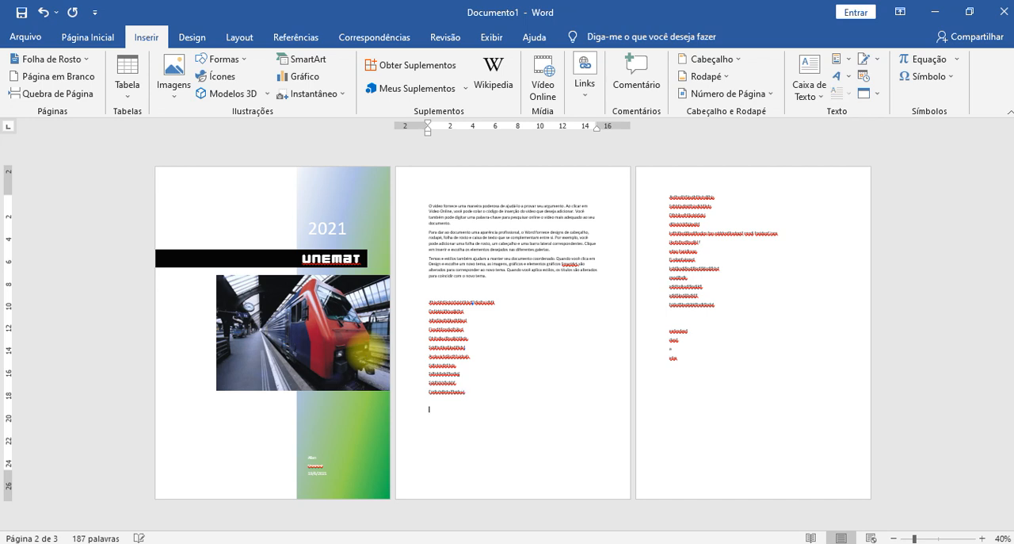
{"action": "key", "text": "alt+i"}
{"action": "key", "text": "q"}
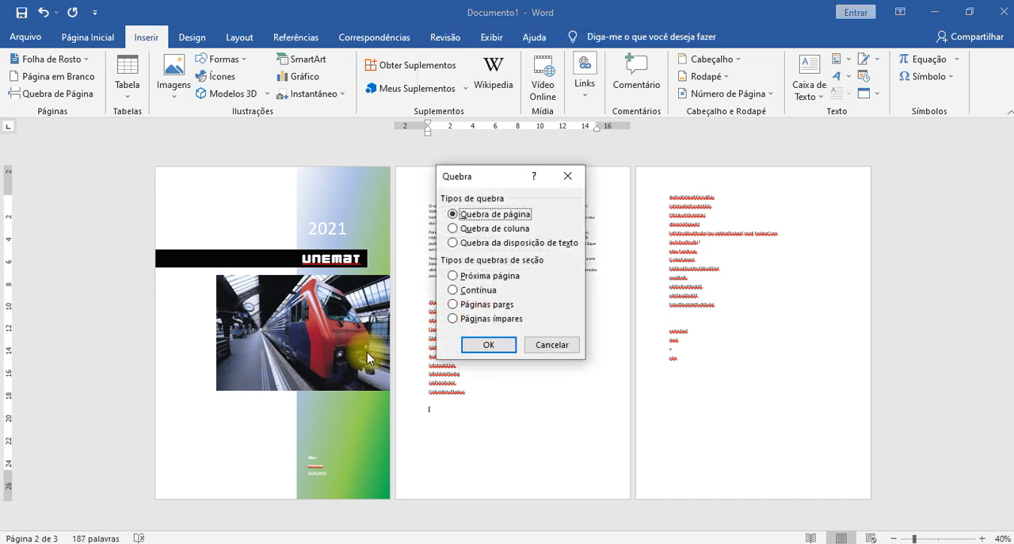
{"action": "key", "text": "Escape"}
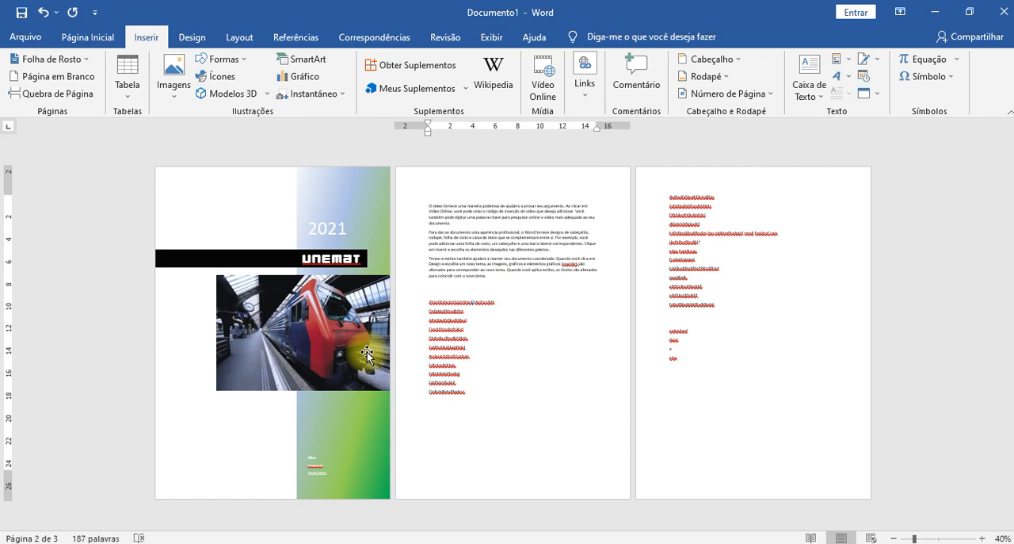
- Look through the break types in the Break dialog and insert a page break below the second page's random letters
{"action": "key", "text": "alt"}
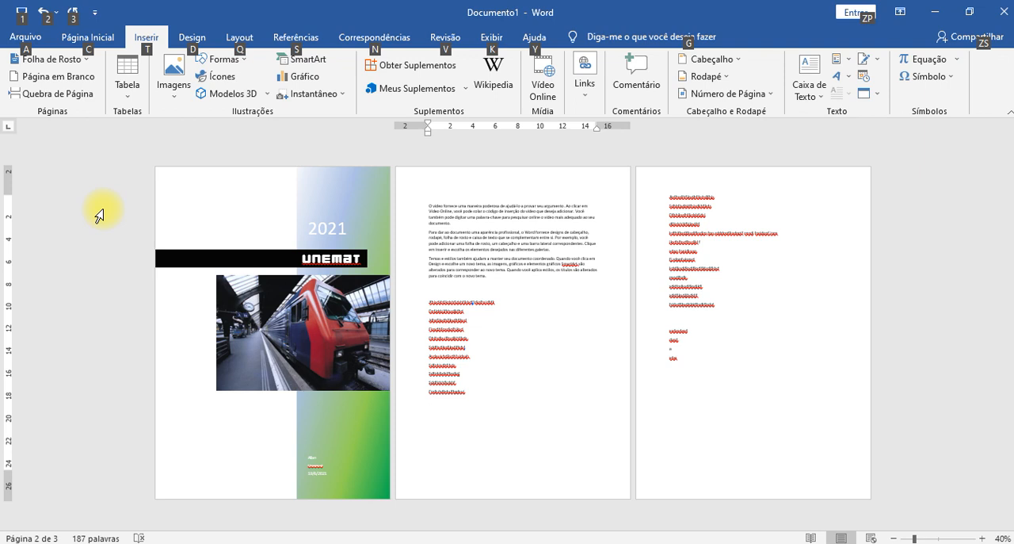
{"action": "key", "text": "i"}
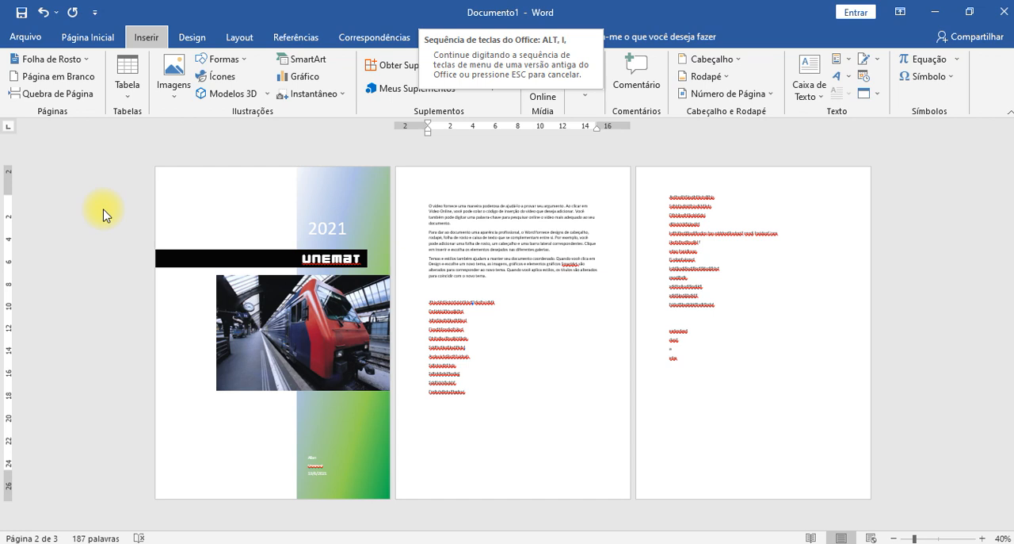
{"action": "key", "text": "q"}
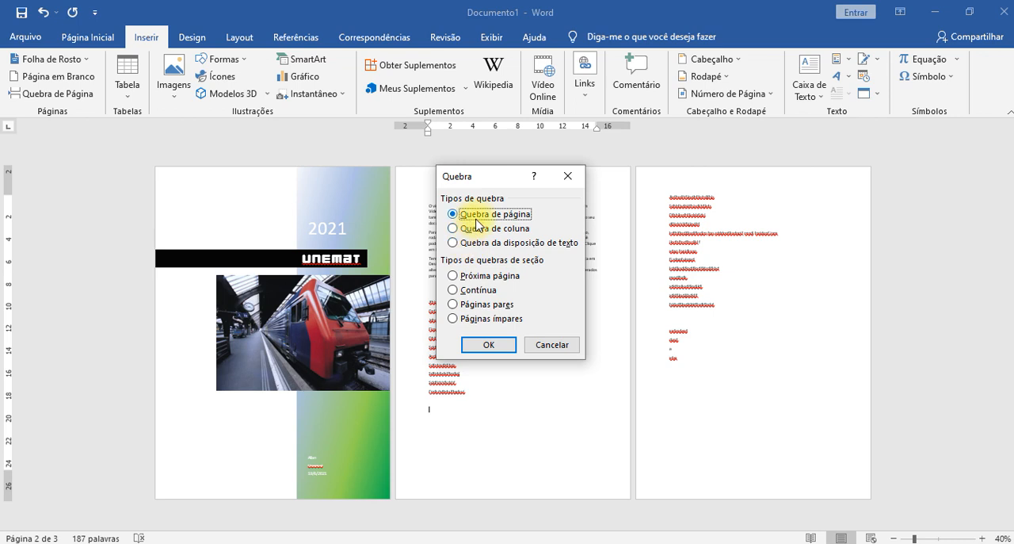
{"action": "left_click", "coordinate": [569, 252]}
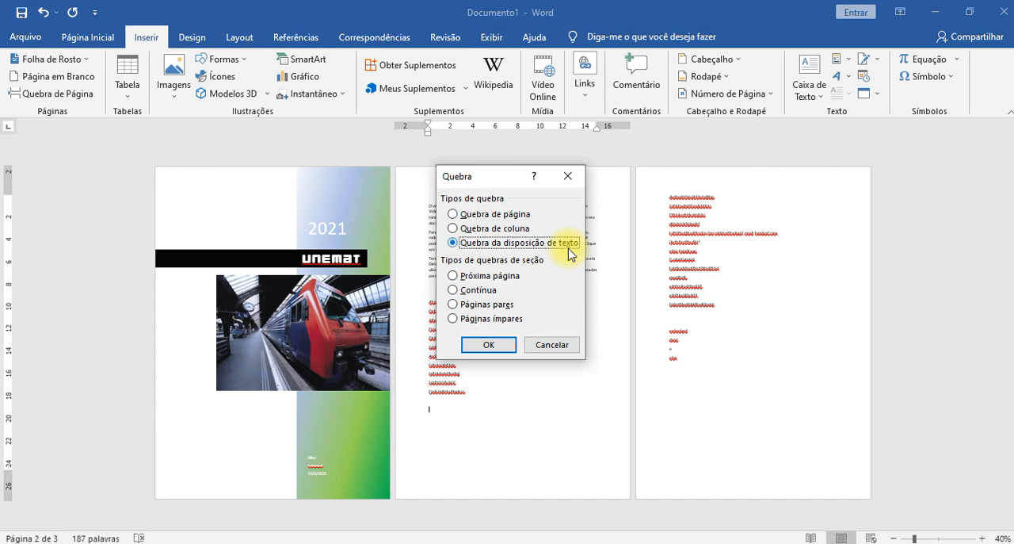
{"action": "scroll", "coordinate": [569, 252], "scroll_direction": "down", "scroll_amount": 1}
{"action": "key", "text": "Up"}
{"action": "scroll", "coordinate": [569, 252], "scroll_direction": "down", "scroll_amount": 1}
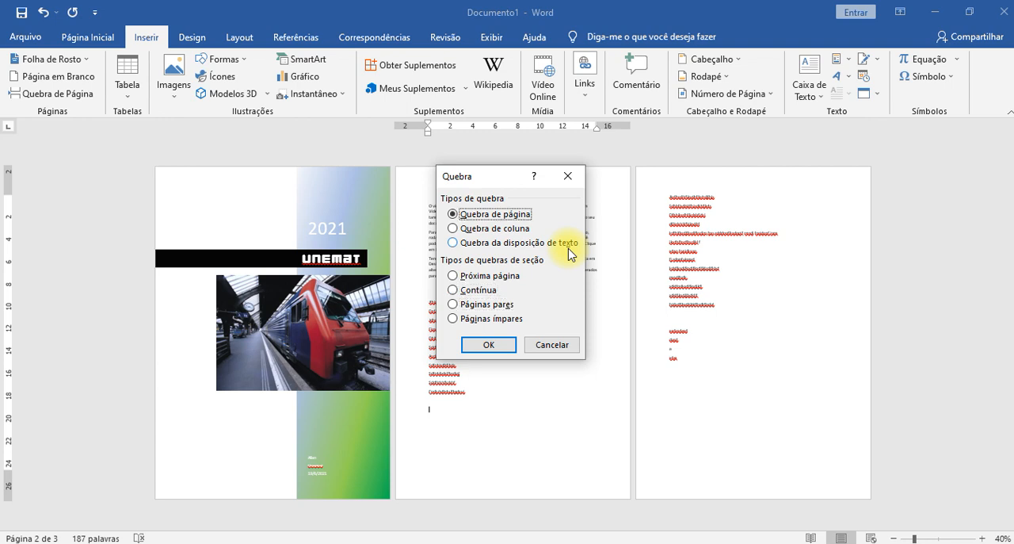
{"action": "key", "text": "Down"}
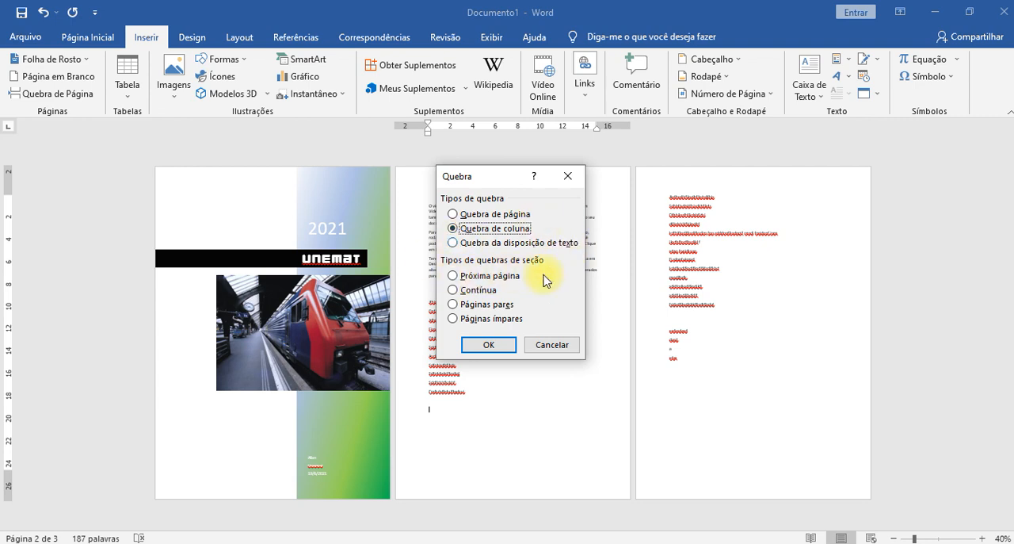
{"action": "key", "text": "Up"}
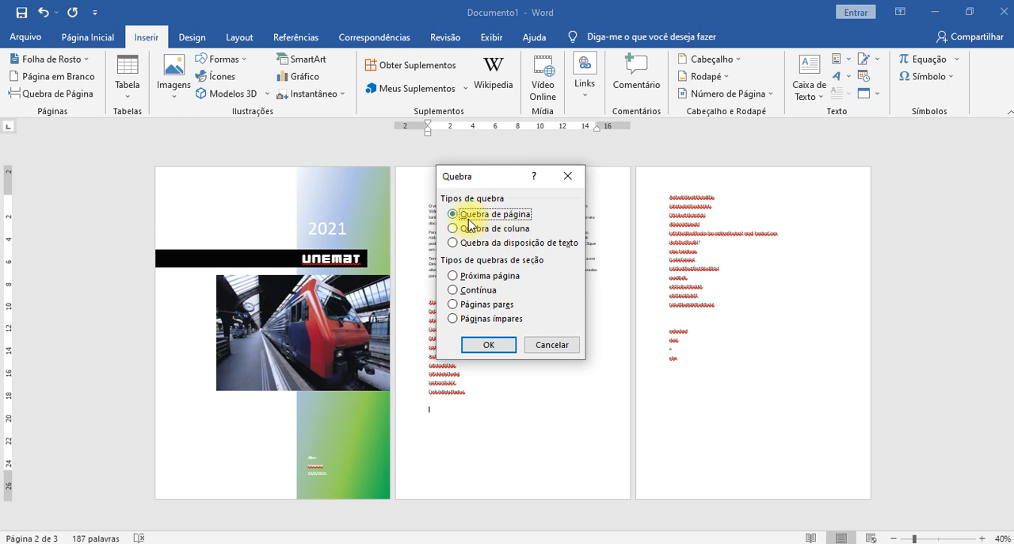
{"action": "key", "text": "Return"}
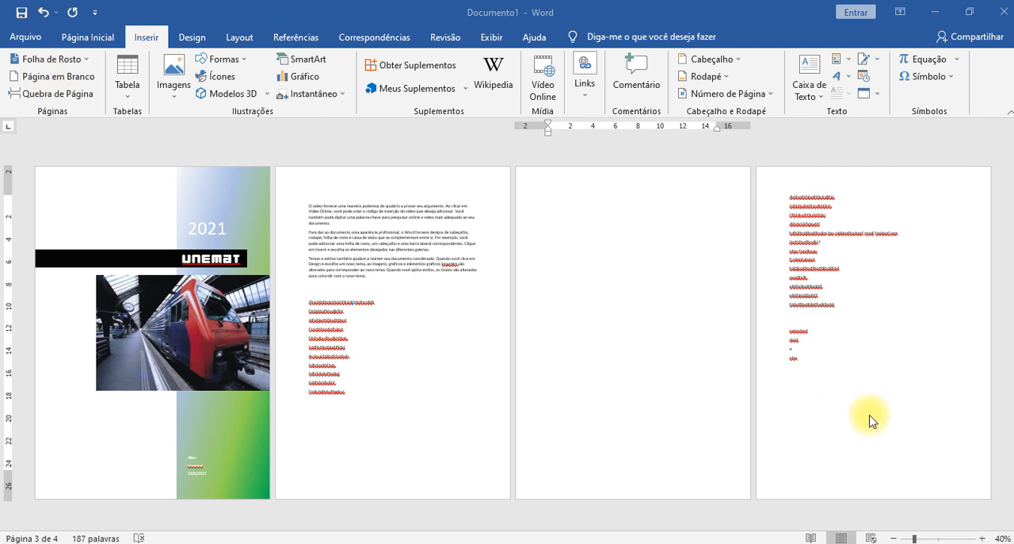
- Insert another page break on the blank third page
{"action": "left_click", "coordinate": [611, 288]}
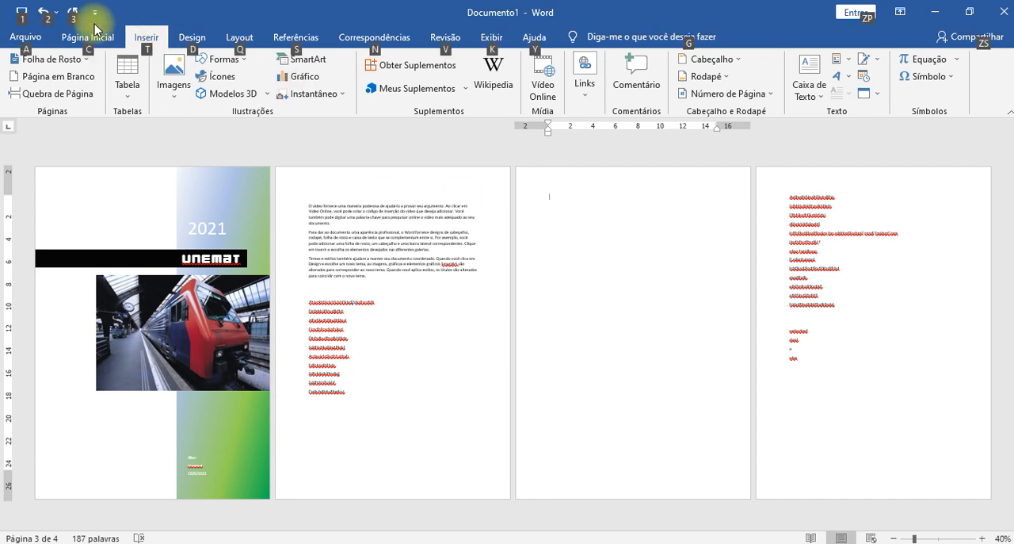
{"action": "key", "text": "alt"}
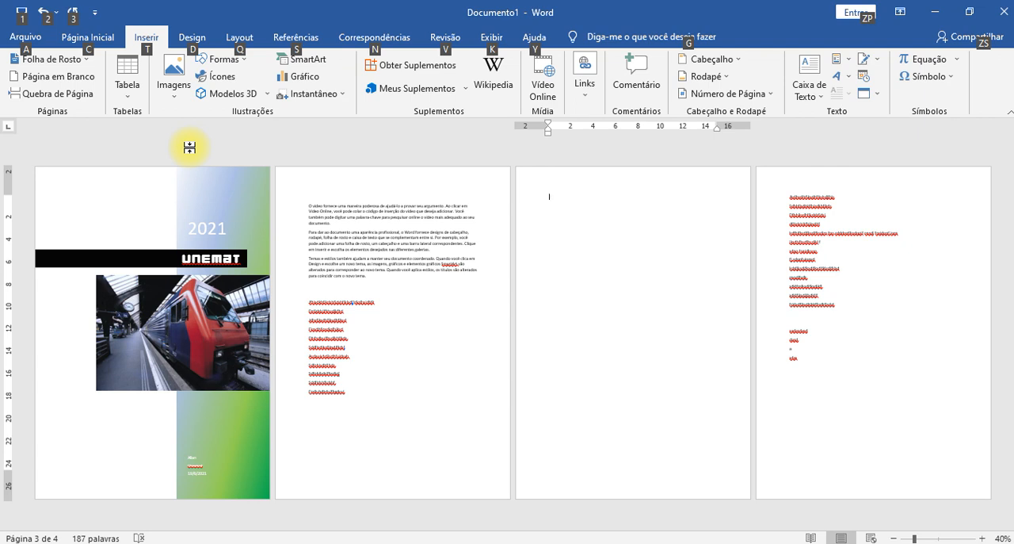
{"action": "key", "text": "c"}
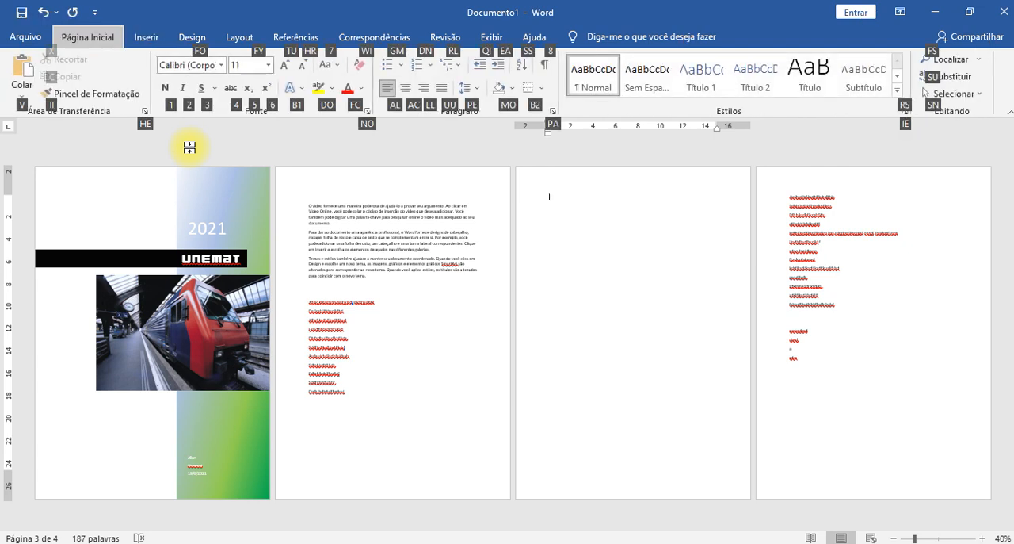
{"action": "key", "text": "t"}
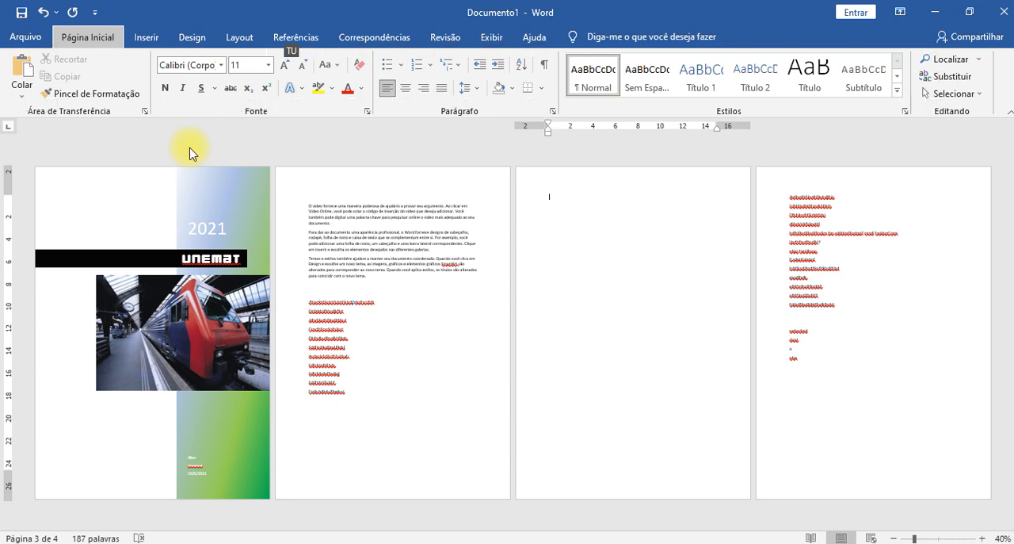
{"action": "key", "text": "Escape"}
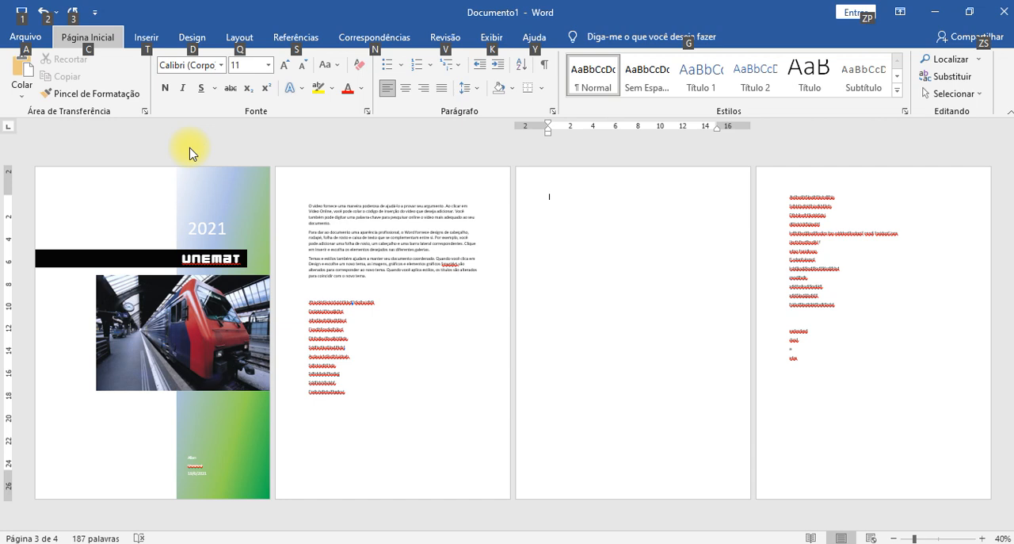
{"action": "key", "text": "t"}
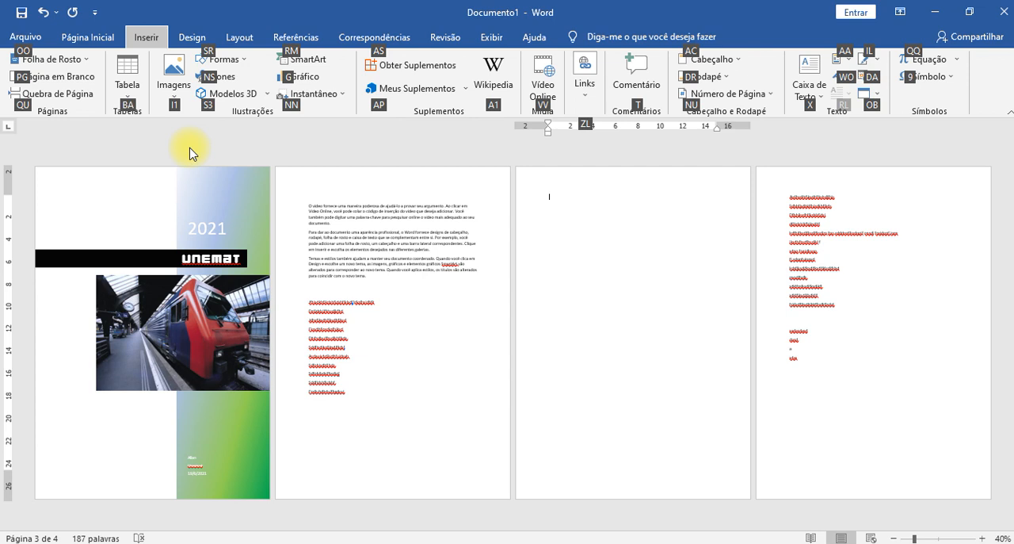
{"action": "key", "text": "q"}
{"action": "key", "text": "u"}
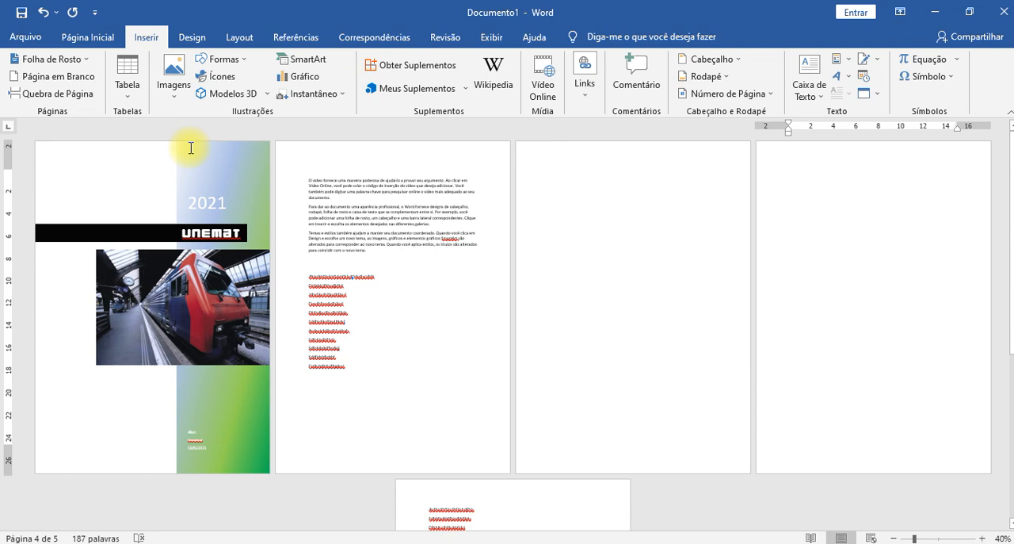
- Insert one more page break directly below the last line of random letters on the second page
{"action": "left_click", "coordinate": [369, 380]}
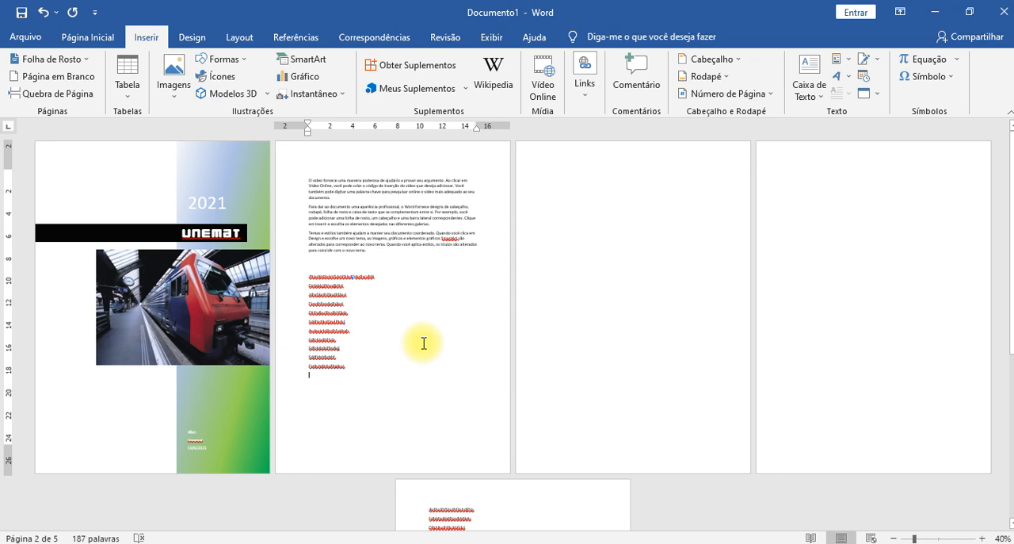
{"action": "key", "text": "alt+i"}
{"action": "key", "text": "q"}
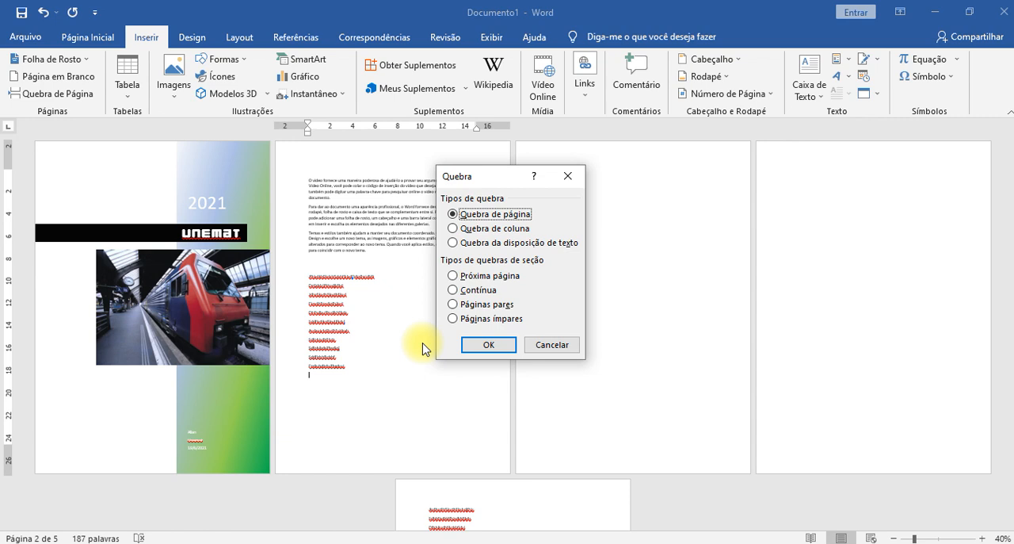
{"action": "left_click", "coordinate": [536, 344]}
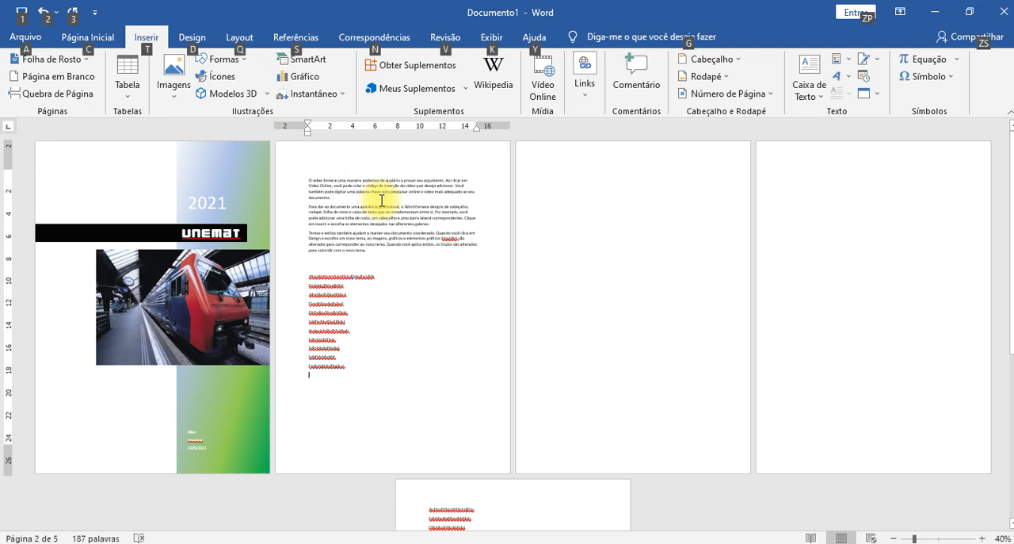
{"action": "key", "text": "alt"}
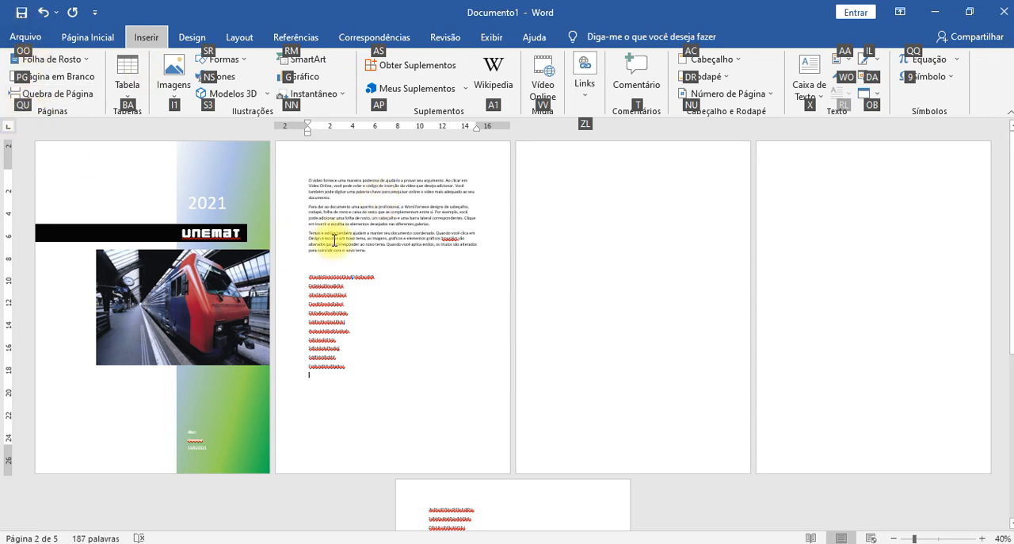
{"action": "key", "text": "q"}
{"action": "key", "text": "u"}
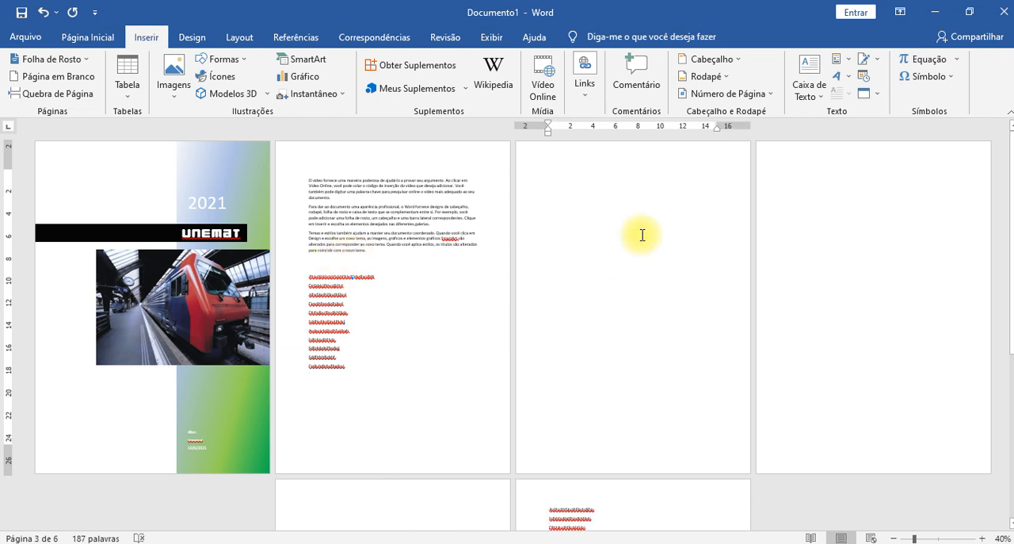
{"action": "scroll", "coordinate": [618, 293], "scroll_direction": "down", "scroll_amount": 3}
{"action": "scroll", "coordinate": [610, 333], "scroll_direction": "up", "scroll_amount": 3}
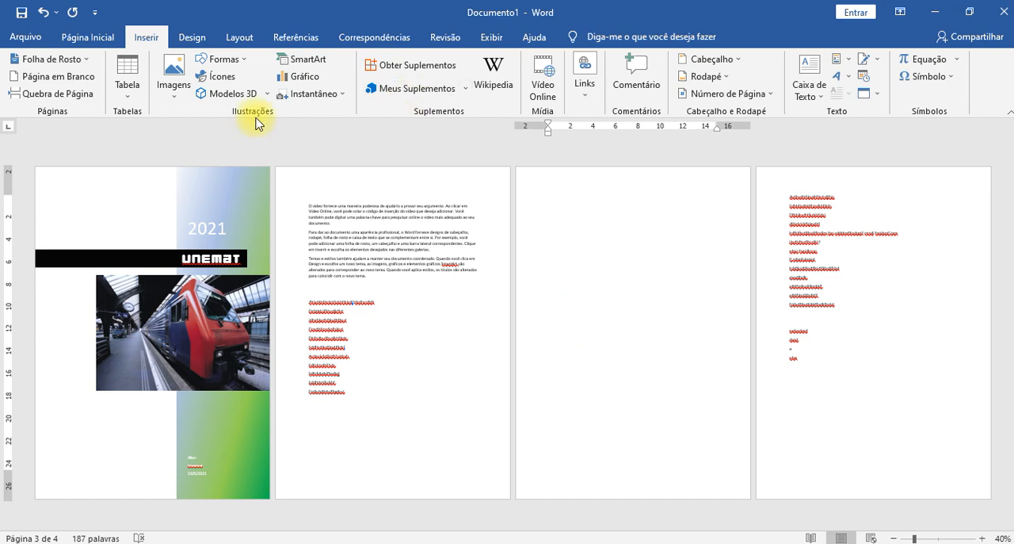
- Try inserting a table of four columns and three rows on the blank third page, and undo the insertion
{"action": "left_click", "coordinate": [133, 96]}
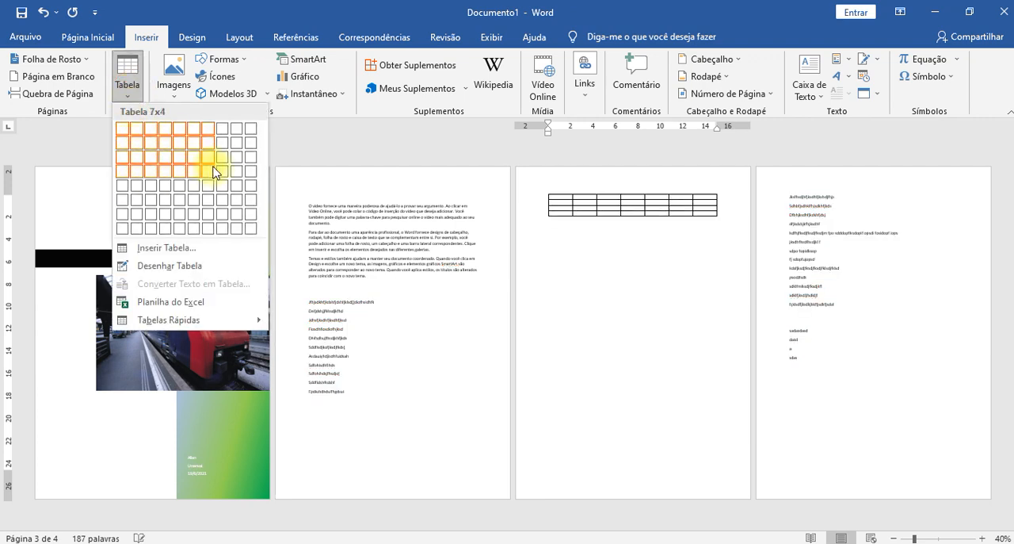
{"action": "scroll", "coordinate": [625, 242], "scroll_direction": "up", "scroll_amount": 3}
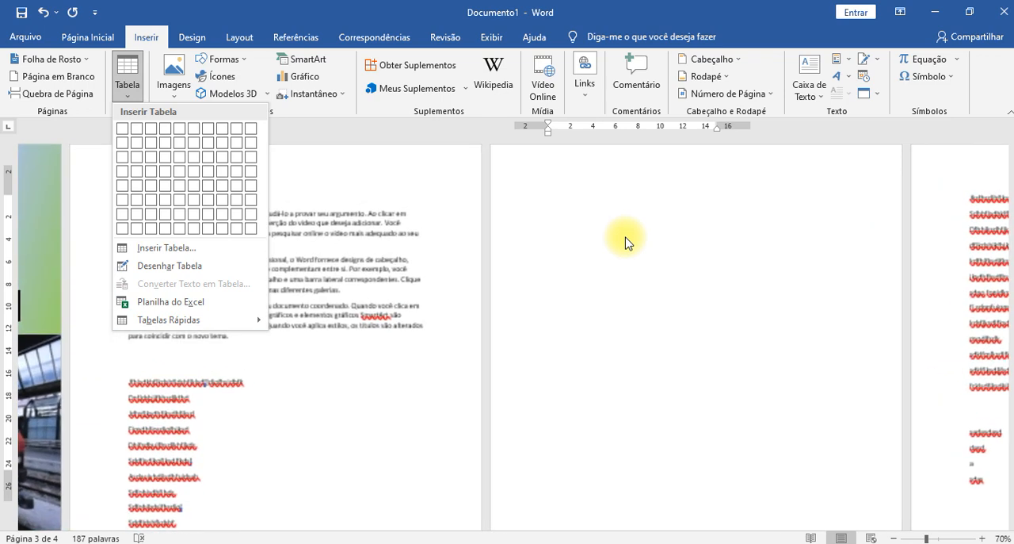
{"action": "scroll", "coordinate": [459, 288], "scroll_direction": "up", "scroll_amount": 3}
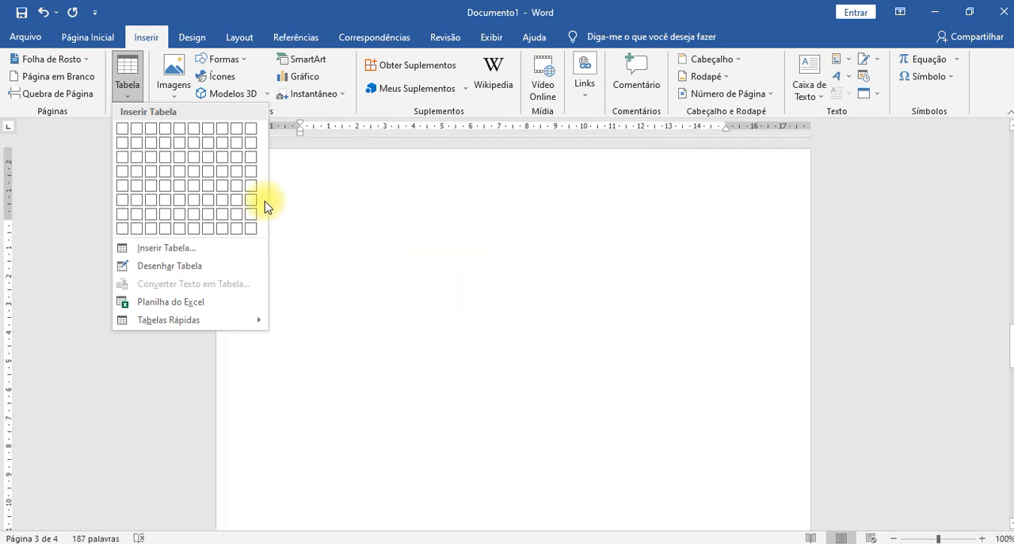
{"action": "left_click", "coordinate": [370, 206]}
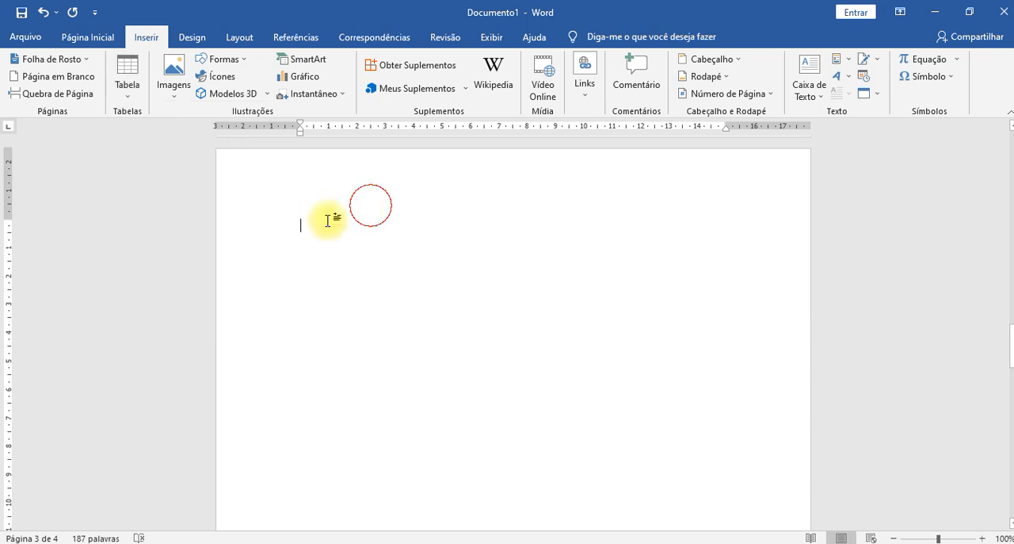
{"action": "left_click", "coordinate": [129, 86]}
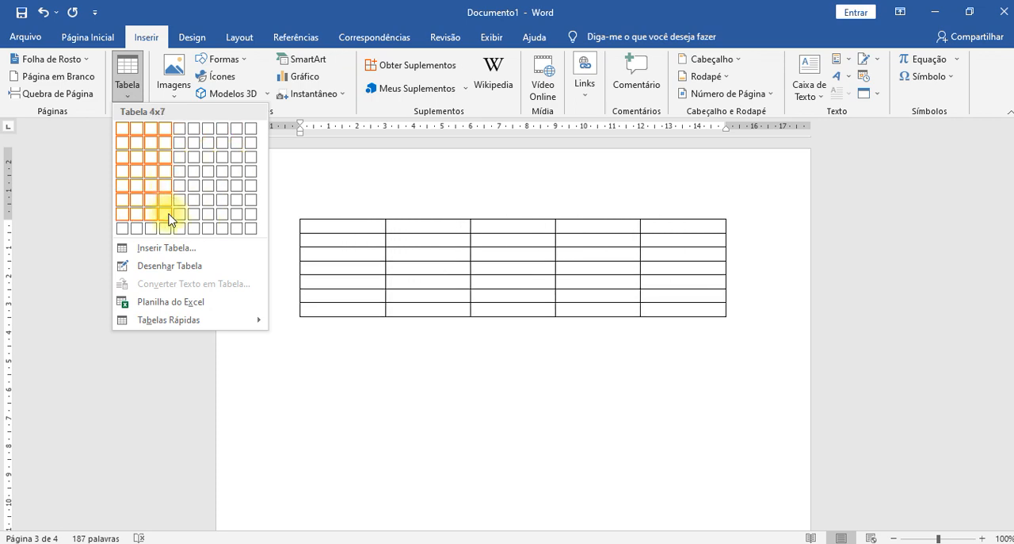
{"action": "left_click", "coordinate": [161, 157]}
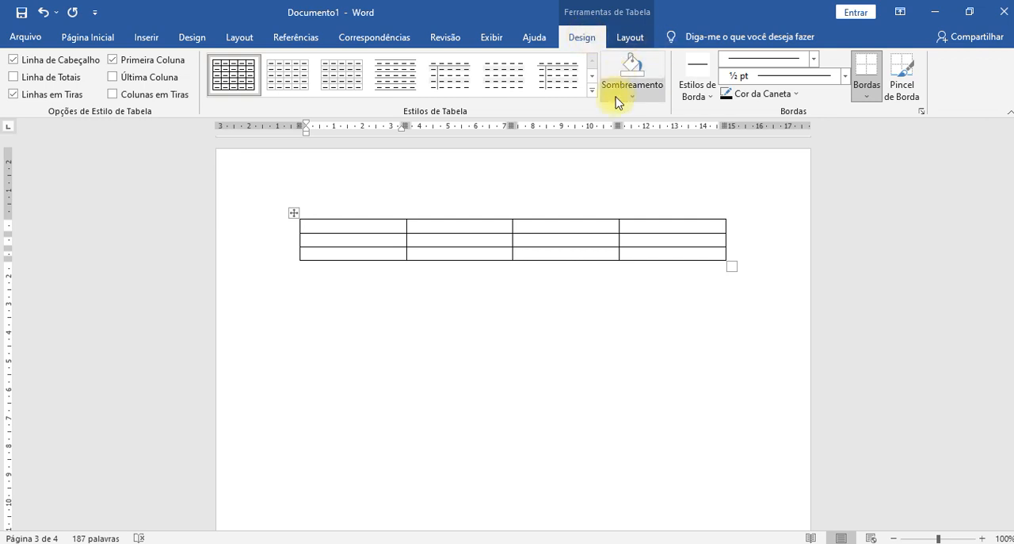
{"action": "key", "text": "ctrl+z"}
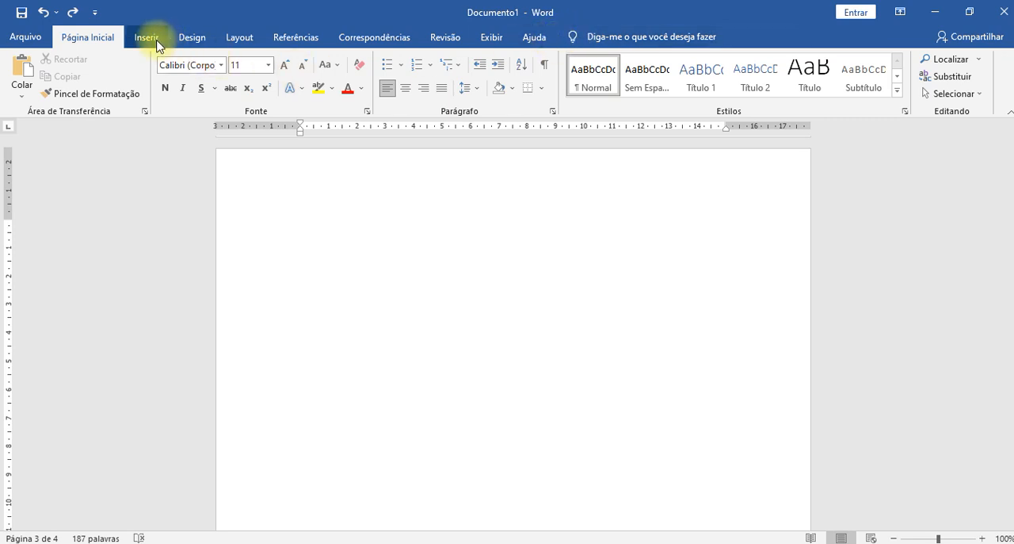
- Insert a table of four columns and three rows on the blank third page and apply a solid green table style
{"action": "left_click", "coordinate": [146, 36]}
{"action": "left_click", "coordinate": [127, 94]}
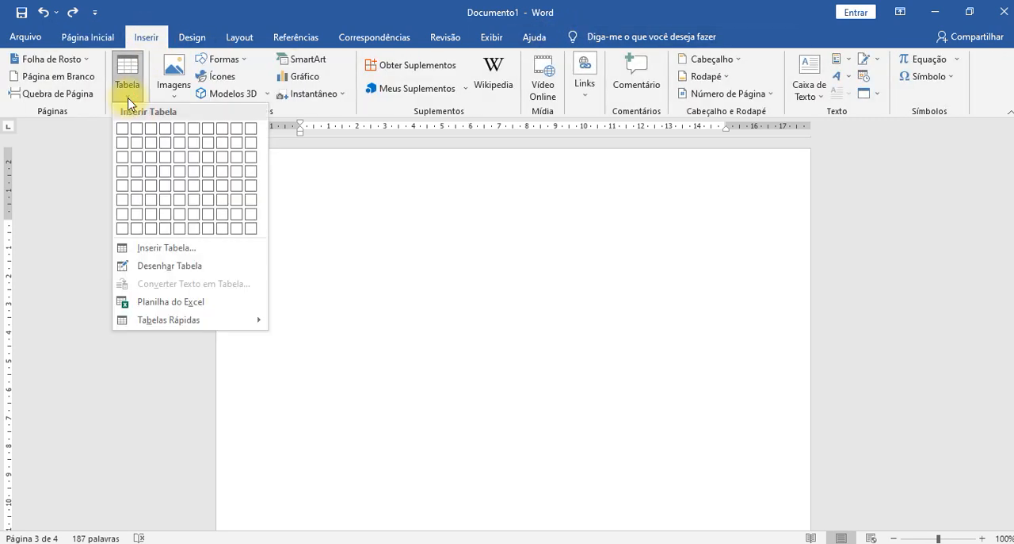
{"action": "left_click", "coordinate": [166, 158]}
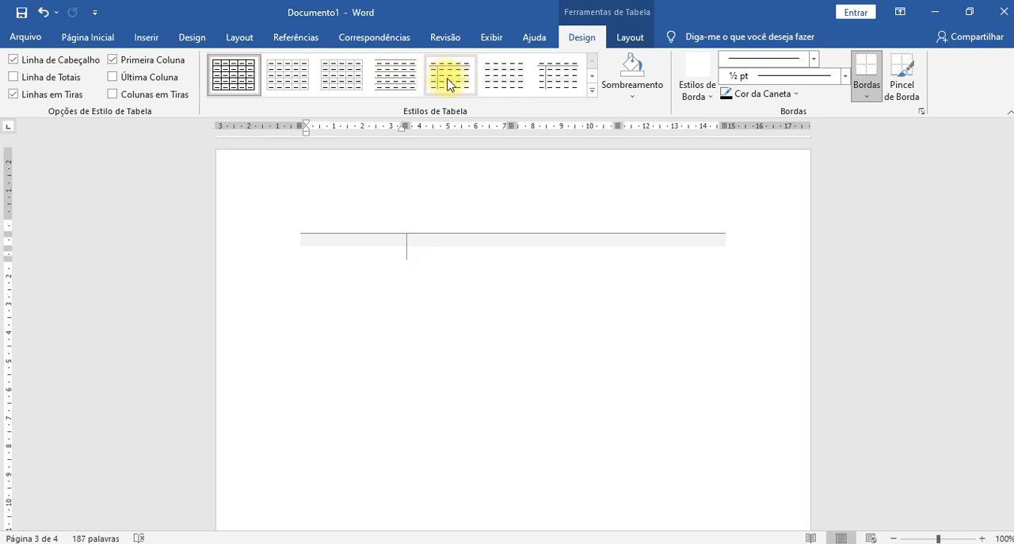
{"action": "left_click", "coordinate": [592, 90]}
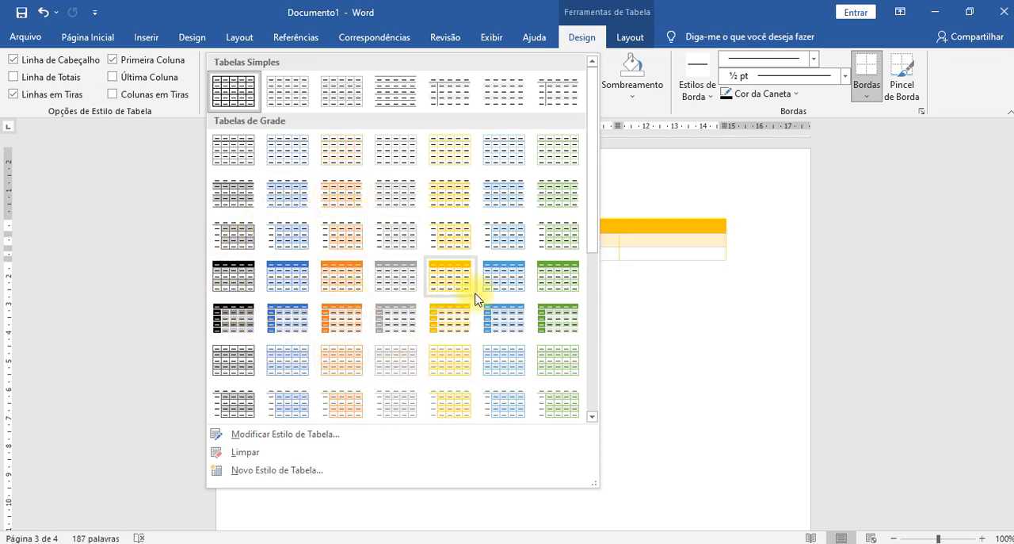
{"action": "left_click", "coordinate": [545, 325]}
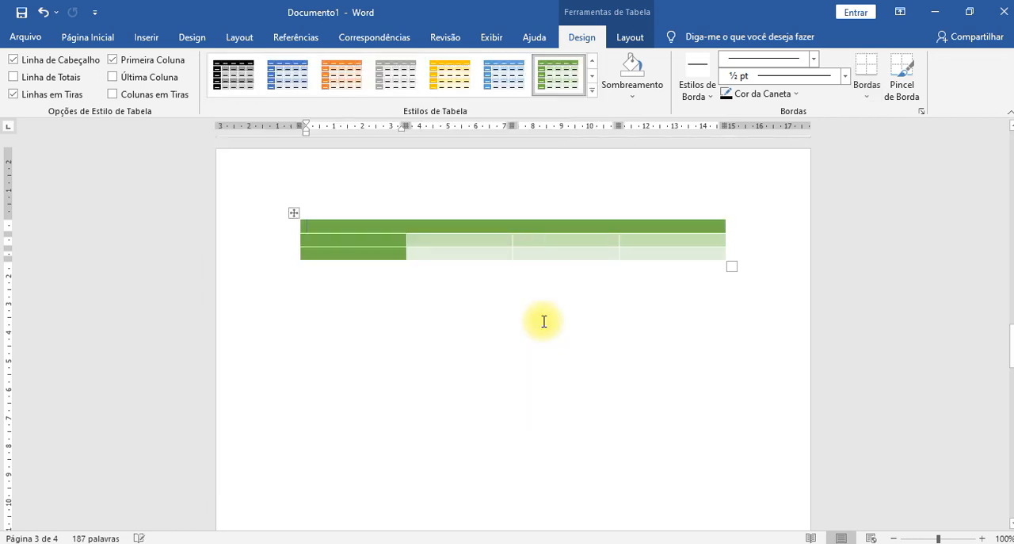
- Extend the table to nine rows by adding six rows at its end
{"action": "left_click", "coordinate": [676, 258]}
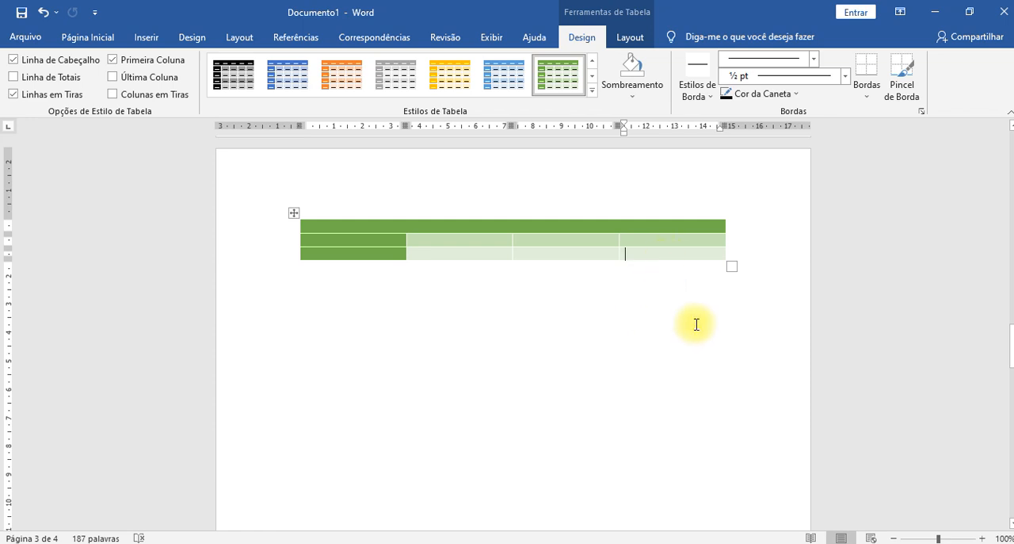
{"action": "key", "text": "Tab"}
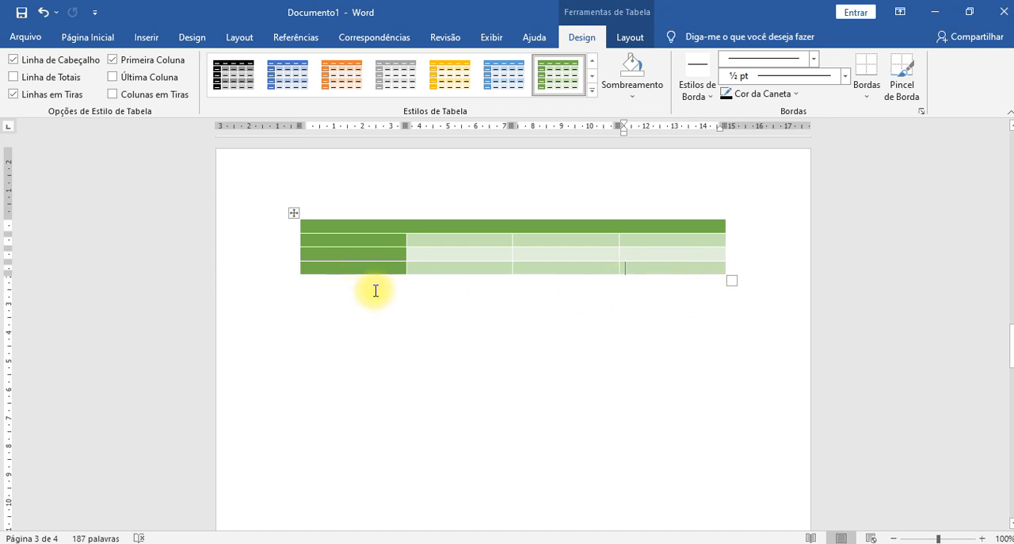
{"action": "key", "text": "Tab"}
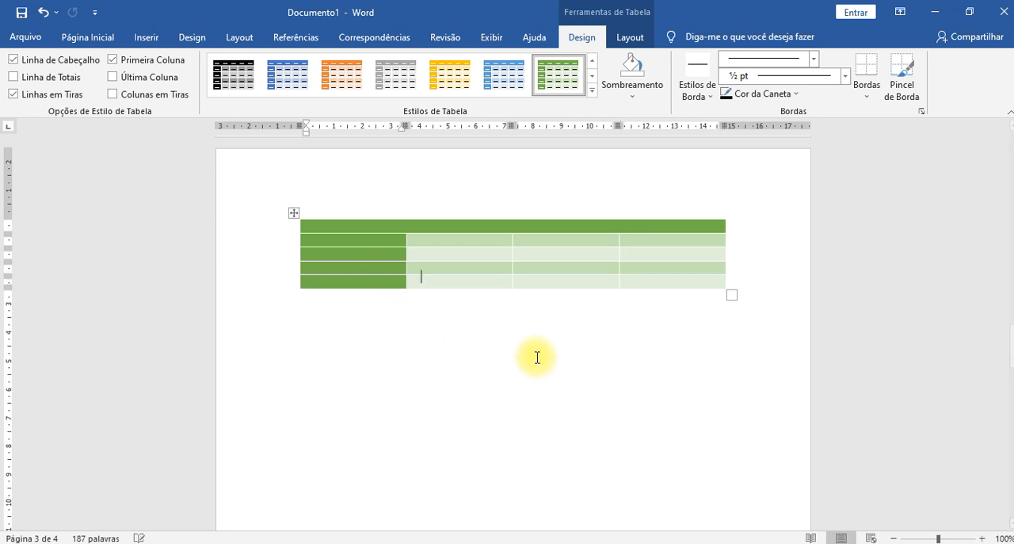
{"action": "key", "text": "Tab"}
{"action": "key", "text": "Tab"}
{"action": "key", "text": "Tab"}
{"action": "key", "text": "Tab"}
{"action": "key", "text": "Tab"}
{"action": "key", "text": "Tab"}
{"action": "key", "text": "Tab"}
{"action": "key", "text": "Tab"}
{"action": "key", "text": "Tab"}
{"action": "key", "text": "Tab"}
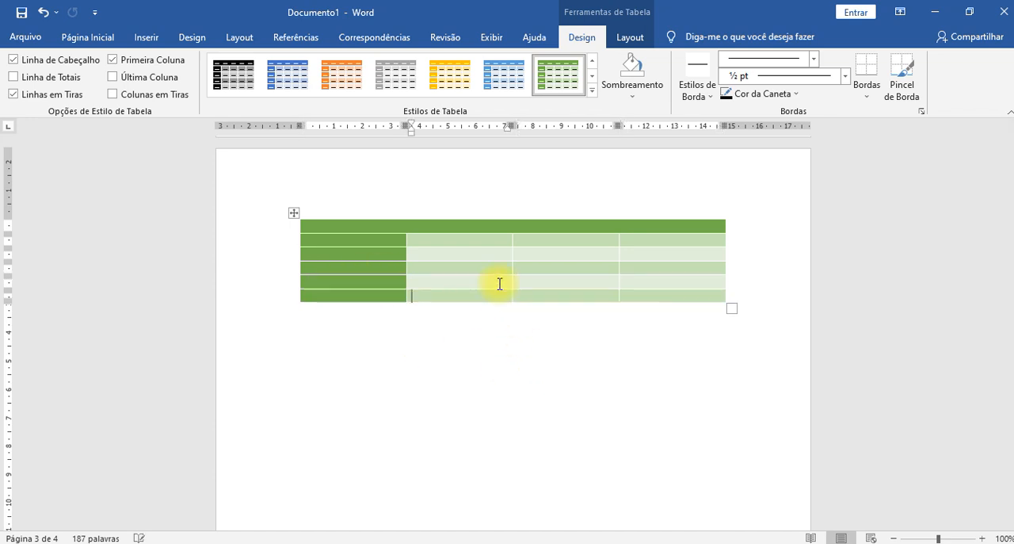
{"action": "key", "text": "Tab"}
{"action": "key", "text": "Tab"}
{"action": "key", "text": "Tab"}
{"action": "key", "text": "Tab"}
{"action": "key", "text": "Tab"}
{"action": "key", "text": "Tab"}
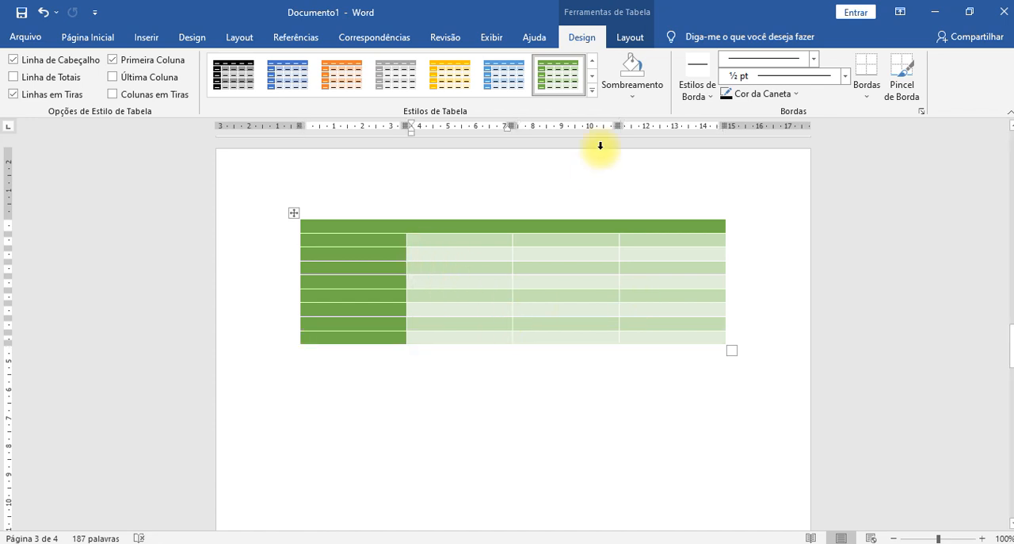
- Try the blue and orange variants of the table style and apply the black and grey one
{"action": "left_click", "coordinate": [507, 77]}
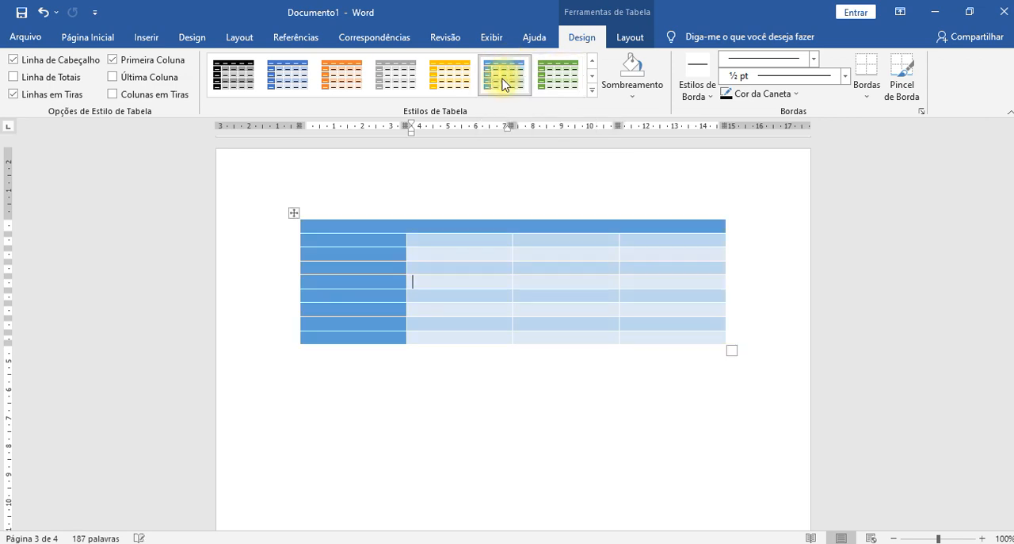
{"action": "left_click", "coordinate": [353, 83]}
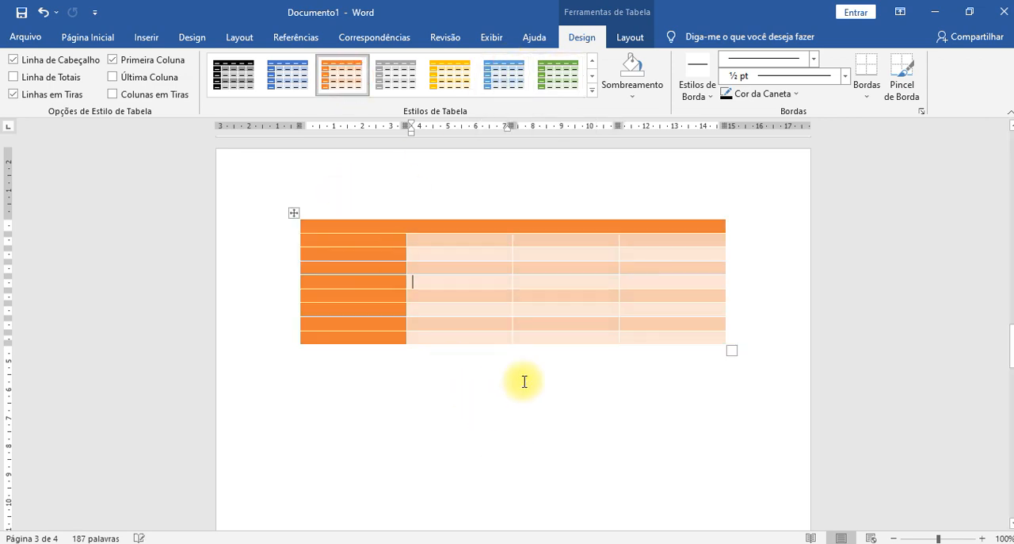
{"action": "left_click", "coordinate": [234, 73]}
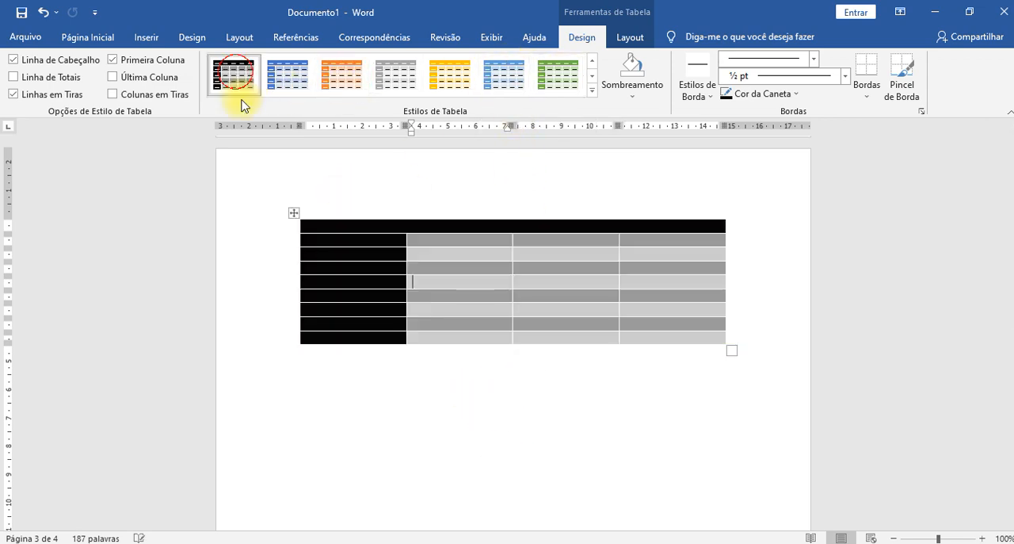
- Shade the first cell of the table's header row light blue
{"action": "left_click", "coordinate": [356, 226]}
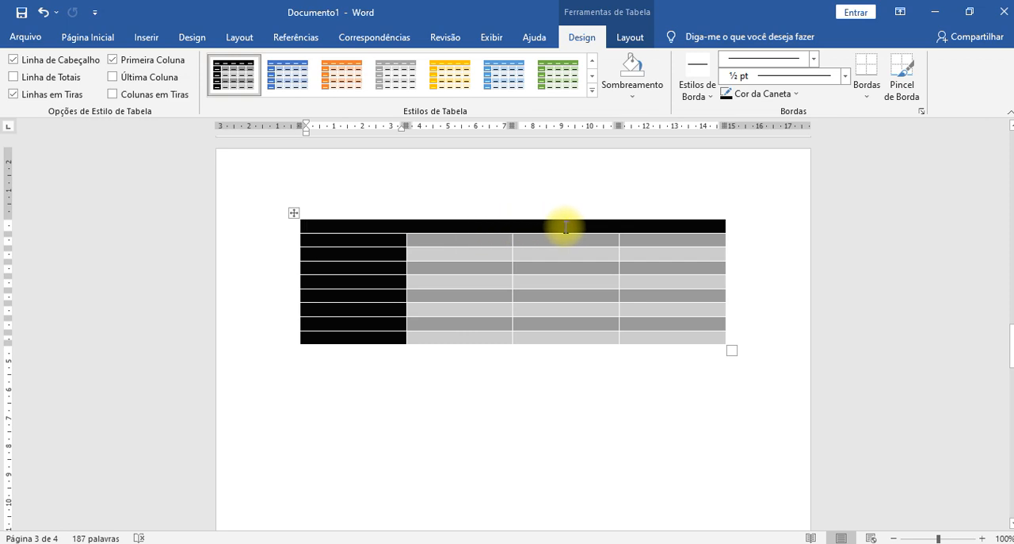
{"action": "left_click_drag", "start_coordinate": [350, 223], "coordinate": [579, 230]}
{"action": "left_click", "coordinate": [545, 230]}
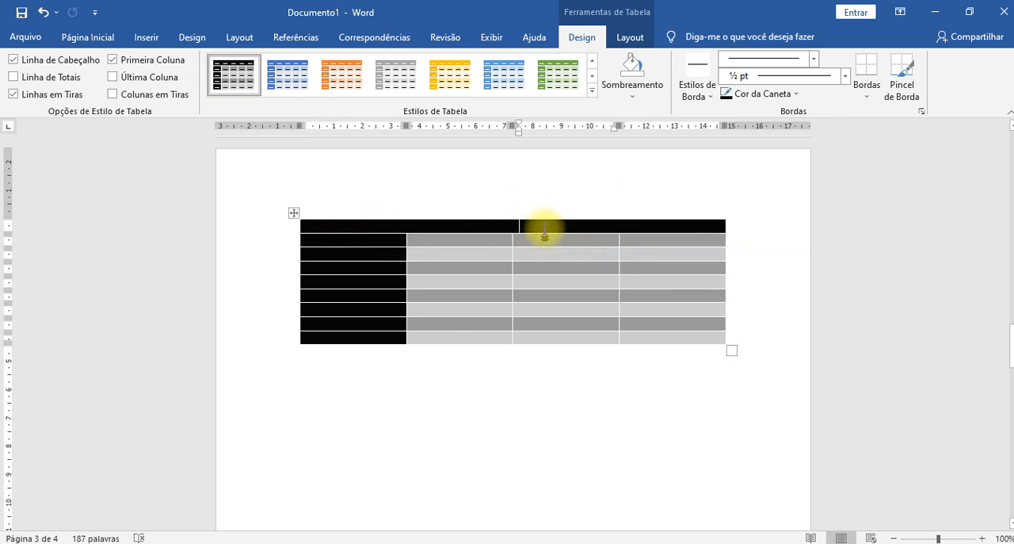
{"action": "left_click", "coordinate": [279, 228]}
{"action": "left_click", "coordinate": [379, 225]}
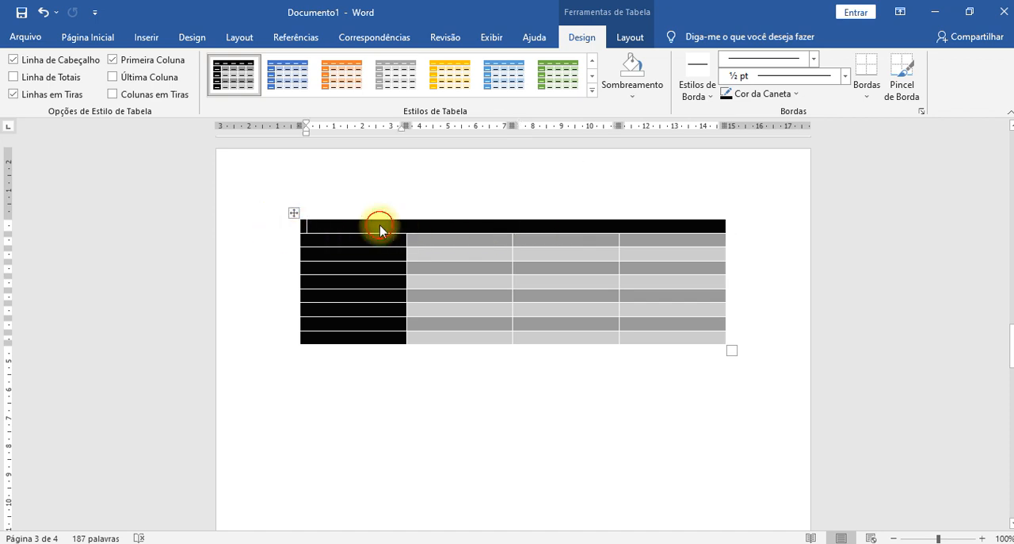
{"action": "left_click", "coordinate": [304, 225]}
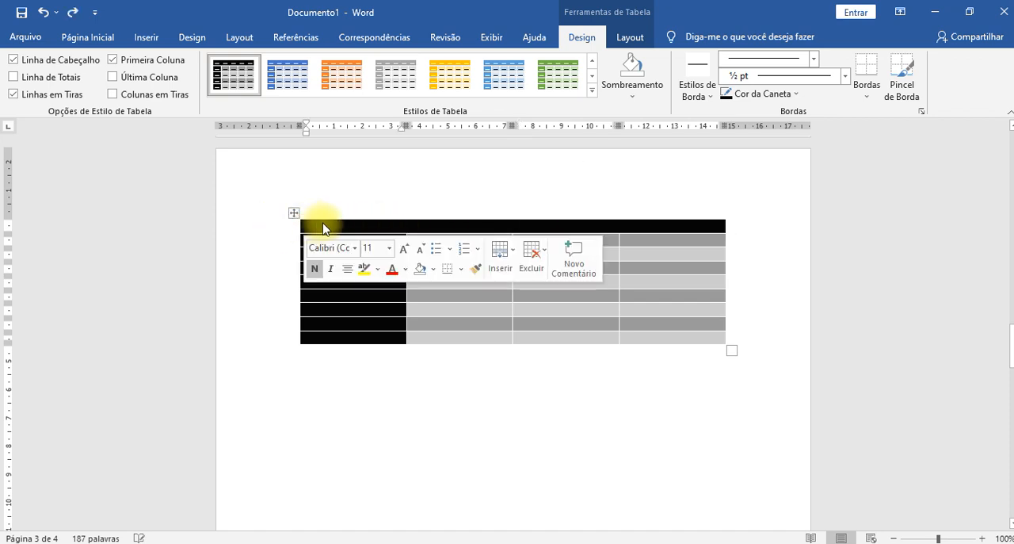
{"action": "left_click", "coordinate": [323, 228]}
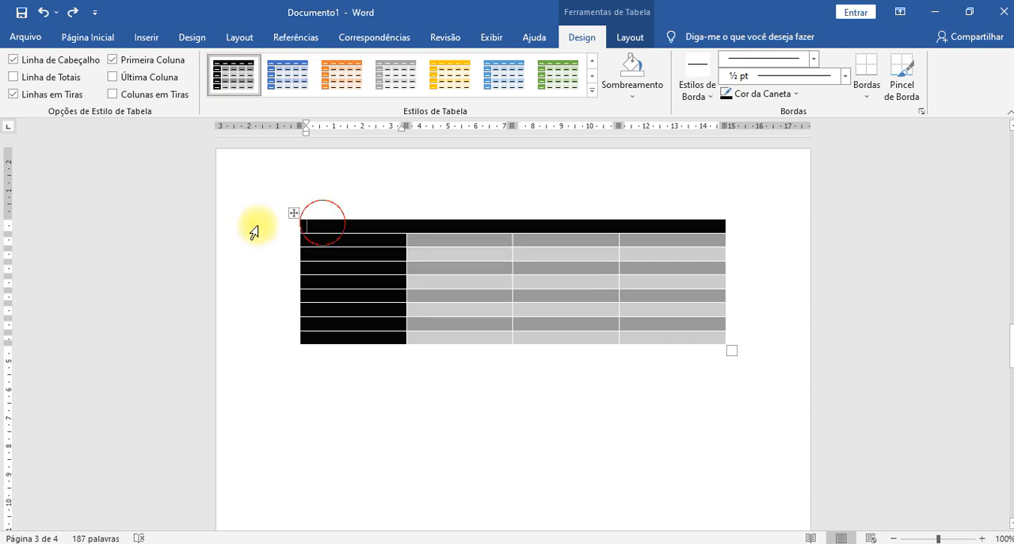
{"action": "left_click", "coordinate": [300, 229]}
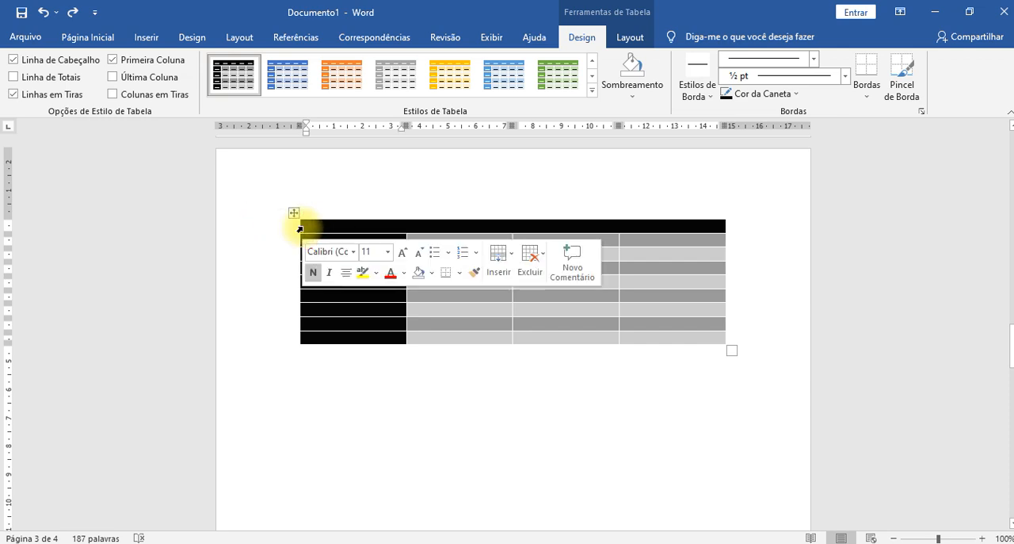
{"action": "left_click", "coordinate": [642, 96]}
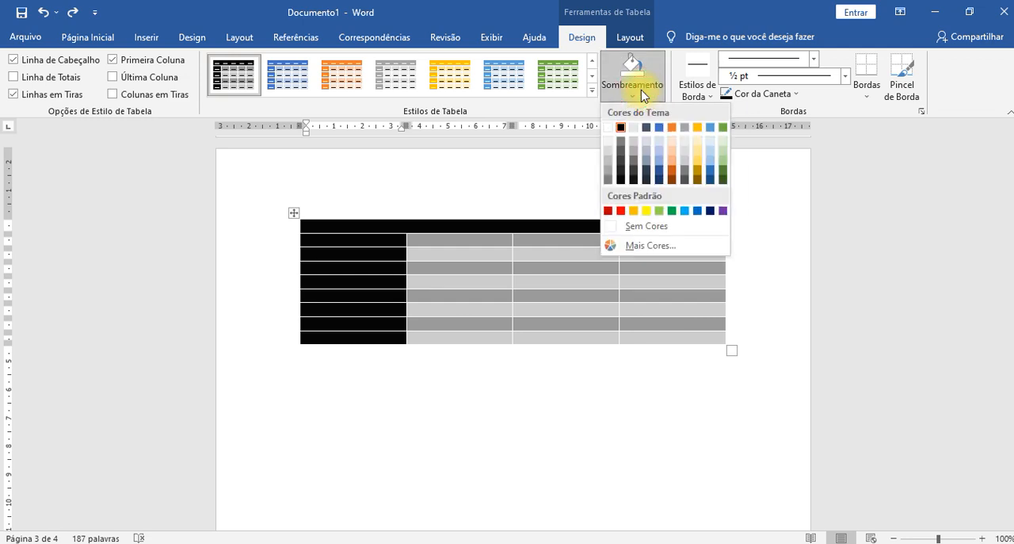
{"action": "left_click", "coordinate": [660, 145]}
- Apply the same light blue shading across the entire header row
{"action": "left_click", "coordinate": [444, 227]}
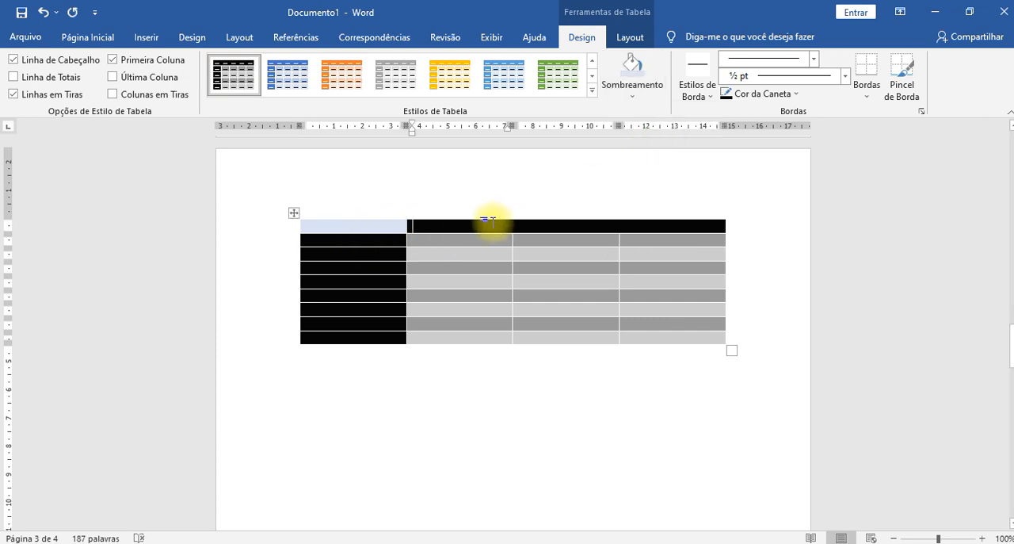
{"action": "left_click_drag", "start_coordinate": [392, 227], "coordinate": [701, 220]}
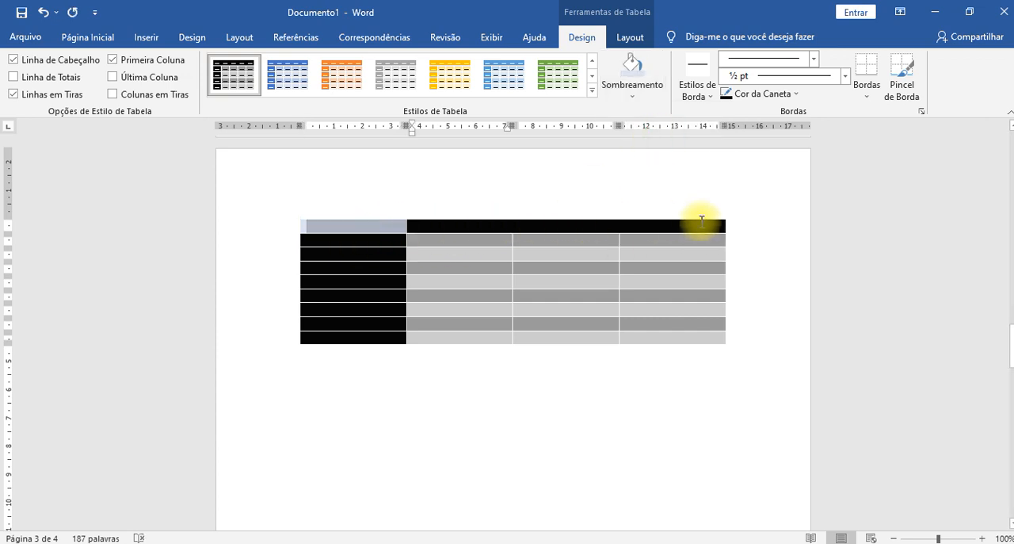
{"action": "left_click", "coordinate": [622, 73]}
{"action": "left_click", "coordinate": [609, 381]}
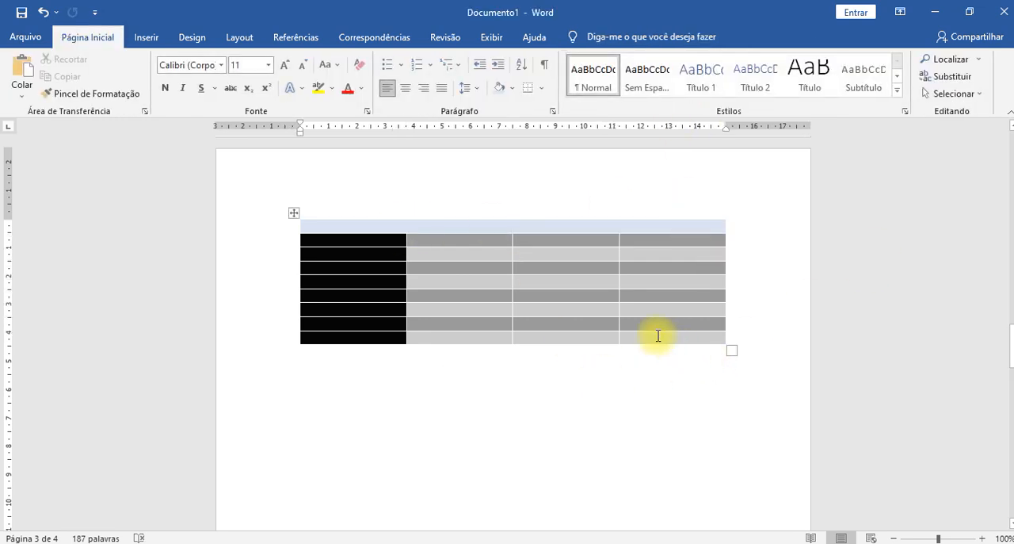
- Select the whole header row and change its shading to light orange
{"action": "left_click", "coordinate": [258, 230]}
{"action": "left_click", "coordinate": [252, 252]}
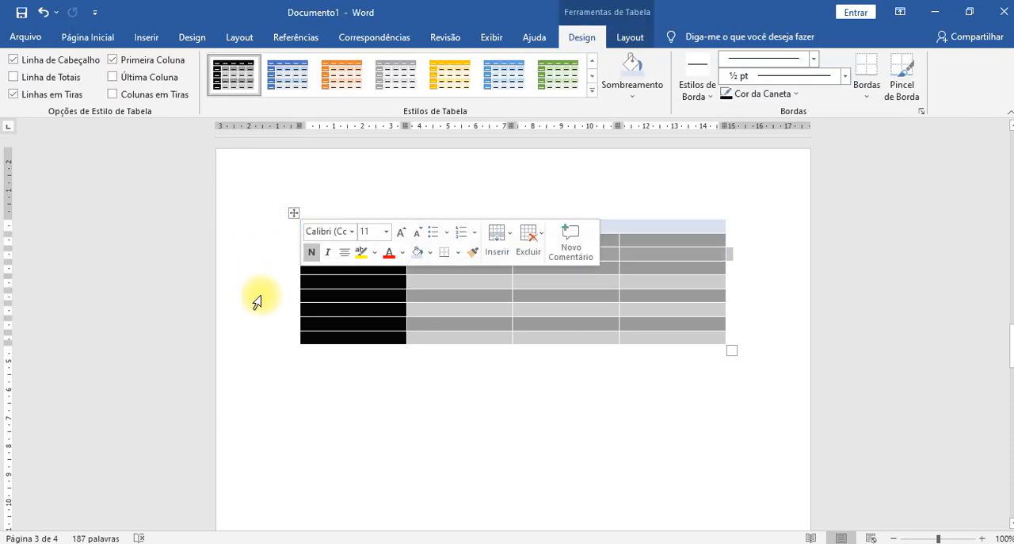
{"action": "left_click", "coordinate": [264, 282]}
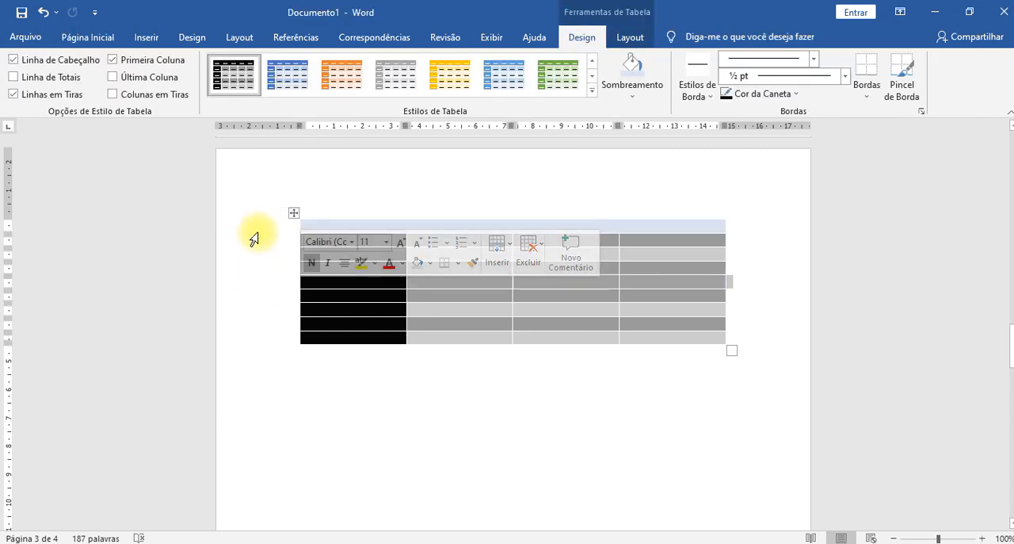
{"action": "left_click", "coordinate": [260, 227]}
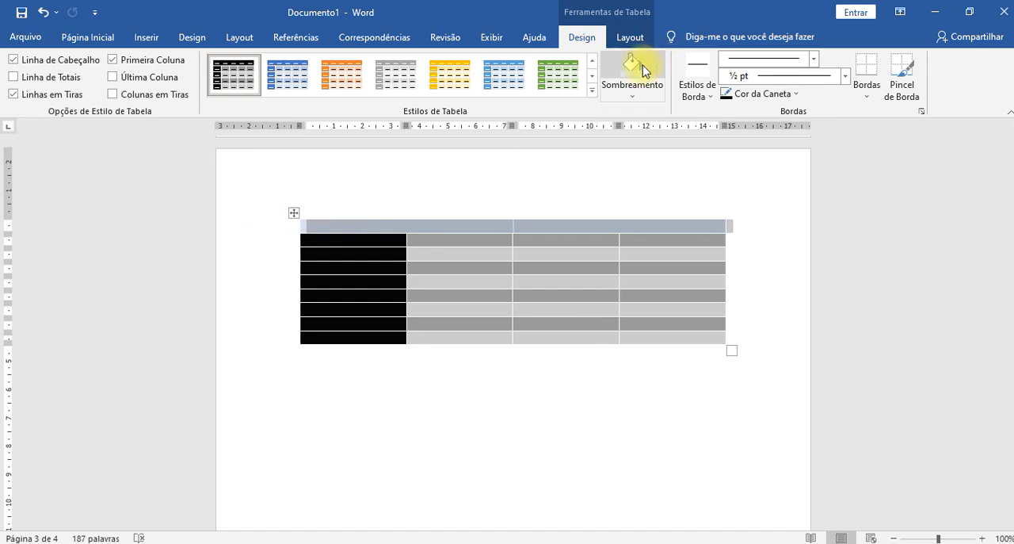
{"action": "right_click", "coordinate": [263, 230]}
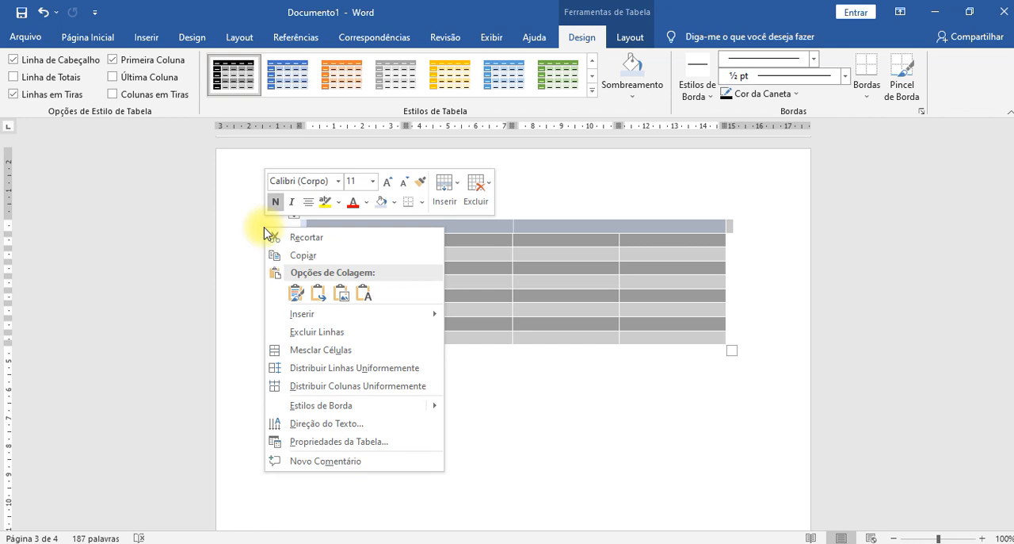
{"action": "left_click", "coordinate": [394, 204]}
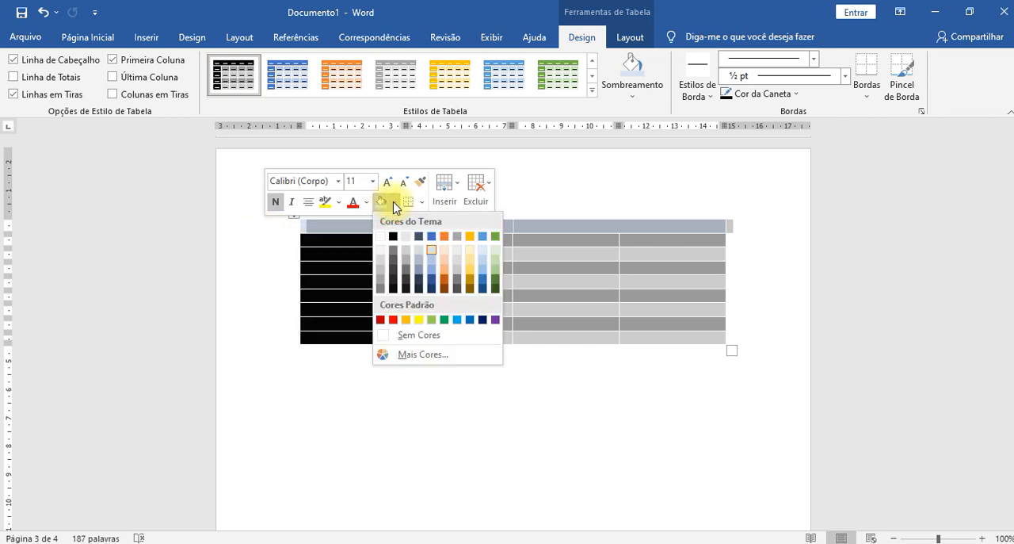
{"action": "left_click", "coordinate": [442, 257]}
{"action": "left_click", "coordinate": [736, 412]}
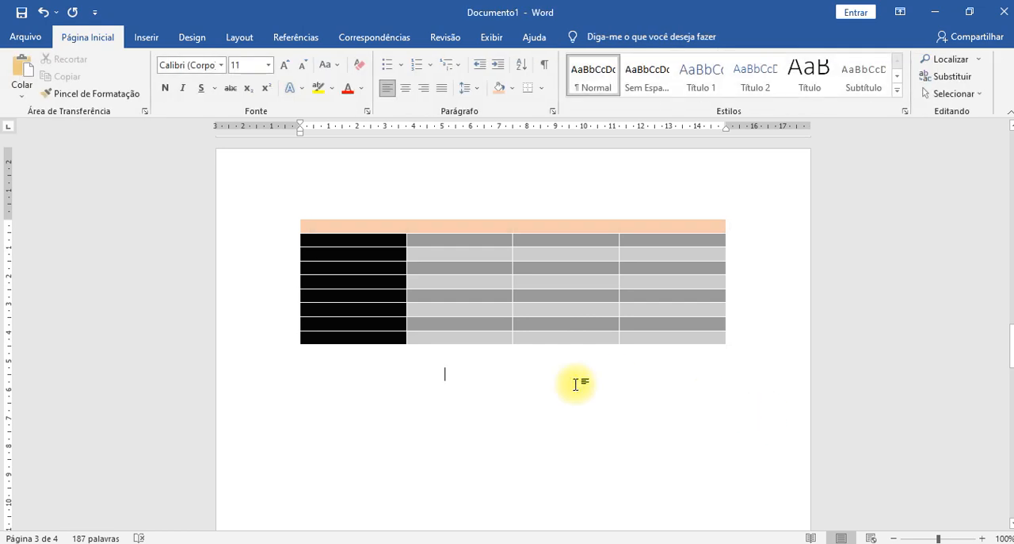
- Try painting a blue double-line ½ pt border below the second-column cell in the fourth row, and undo it
{"action": "left_click", "coordinate": [374, 228]}
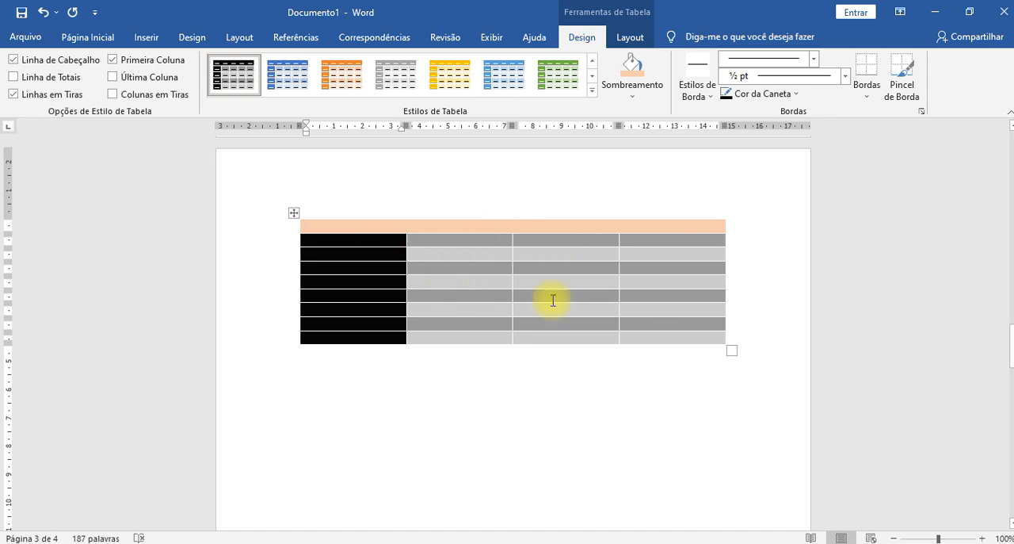
{"action": "left_click", "coordinate": [791, 94]}
{"action": "left_click", "coordinate": [699, 91]}
{"action": "left_click", "coordinate": [696, 91]}
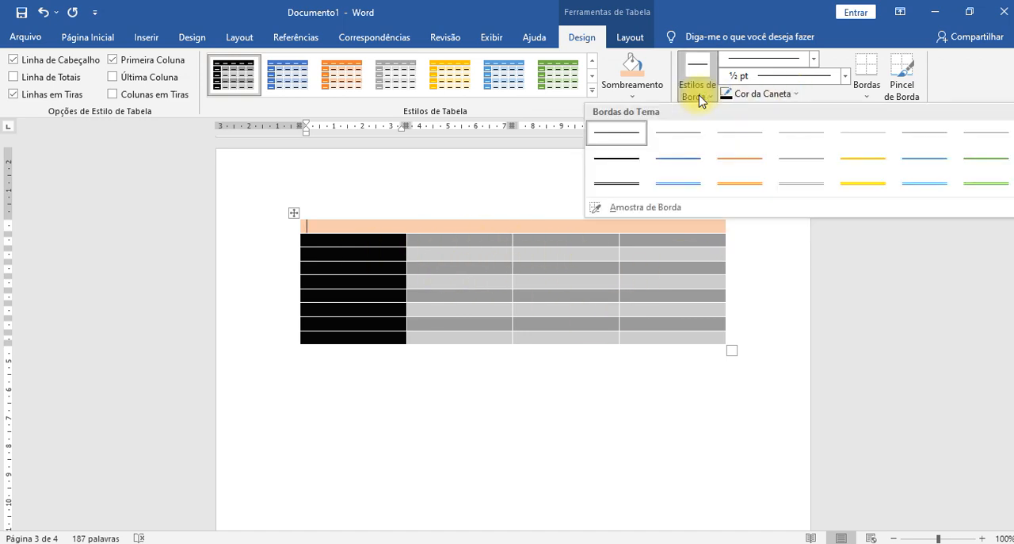
{"action": "left_click", "coordinate": [678, 181]}
{"action": "left_click", "coordinate": [432, 274]}
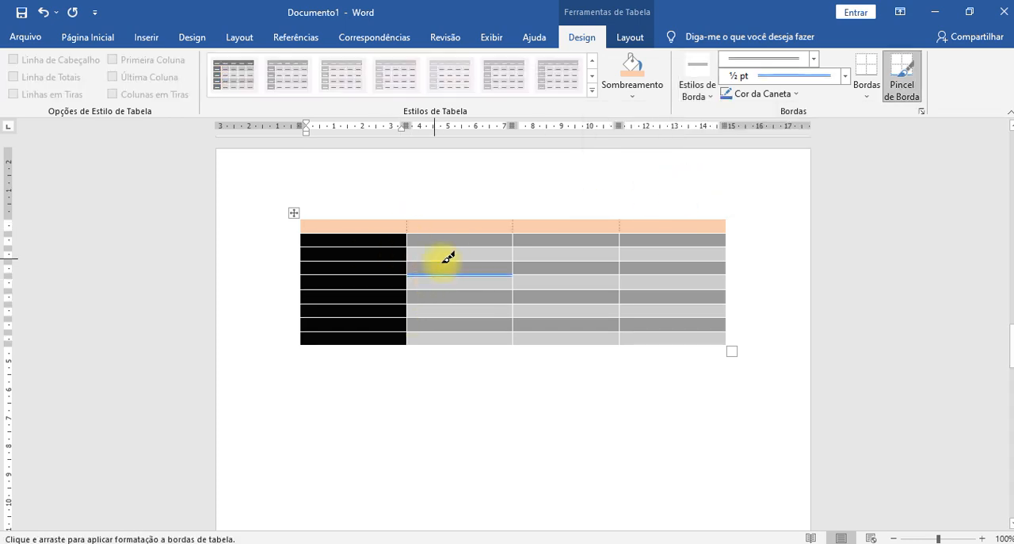
{"action": "left_click", "coordinate": [560, 267]}
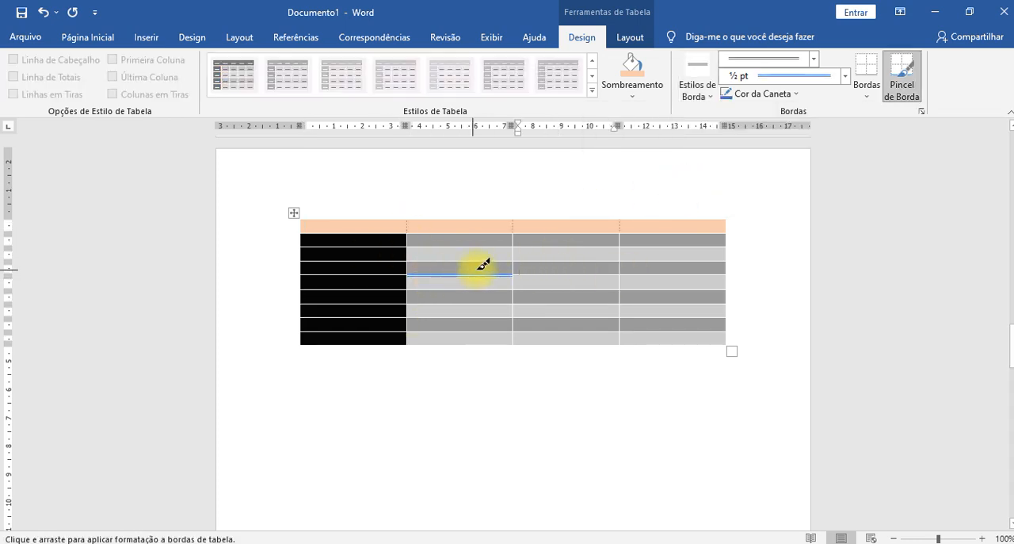
{"action": "key", "text": "ctrl+z"}
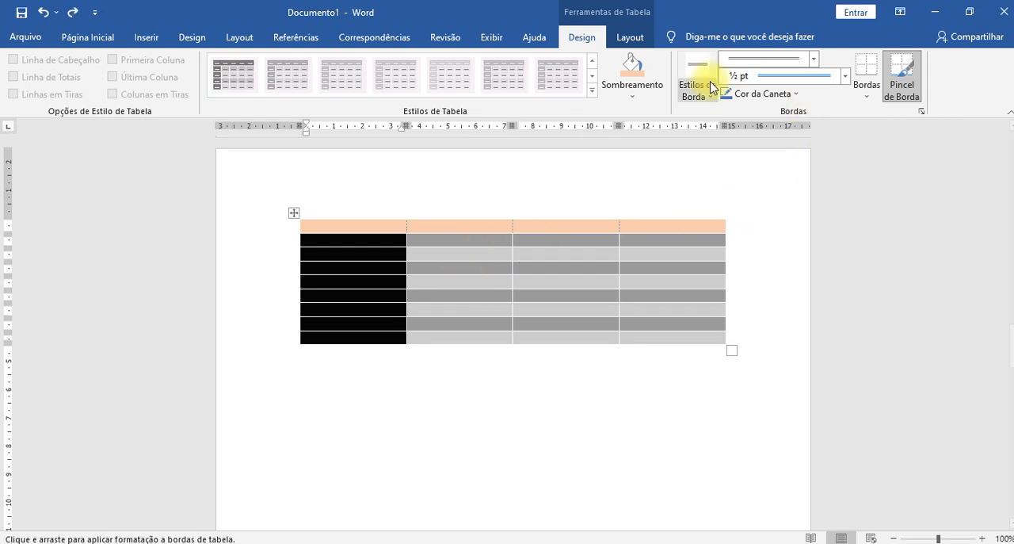
- Look through the available border options for the table's first header cell without applying any
{"action": "left_click", "coordinate": [868, 91]}
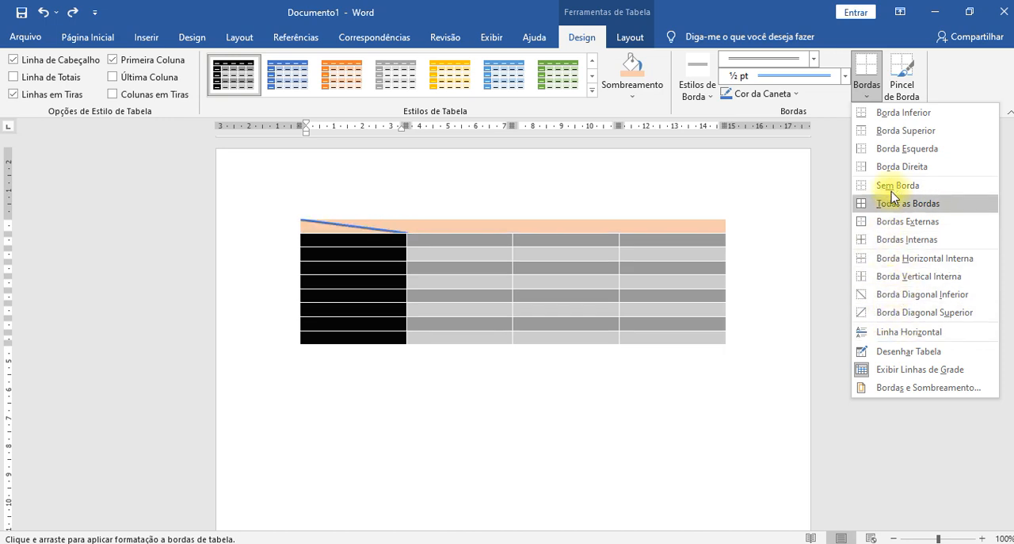
{"action": "left_click", "coordinate": [524, 277]}
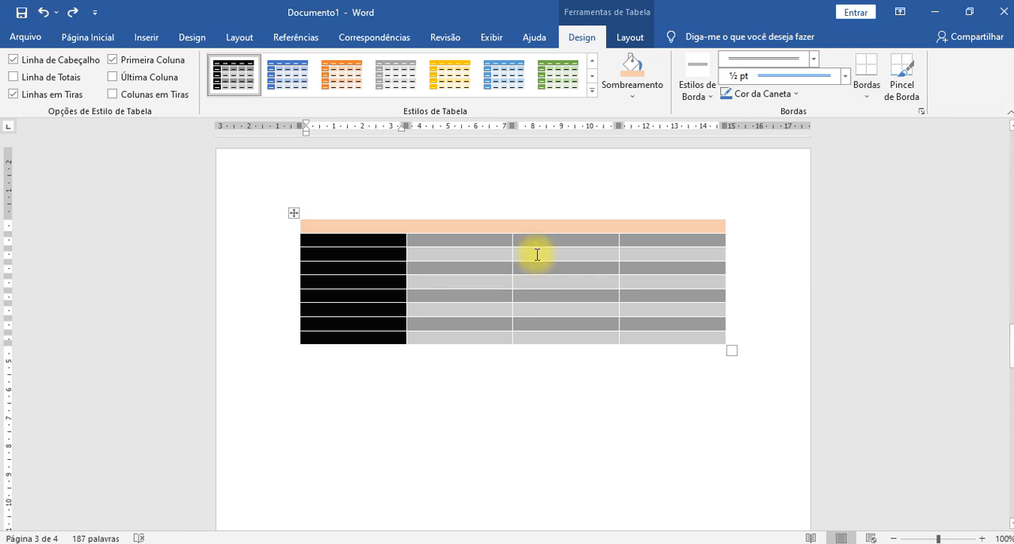
- Insert a 3x3 table below the shaded table and fill all its cells with sample text
{"action": "scroll", "coordinate": [435, 333], "scroll_direction": "down", "scroll_amount": 2}
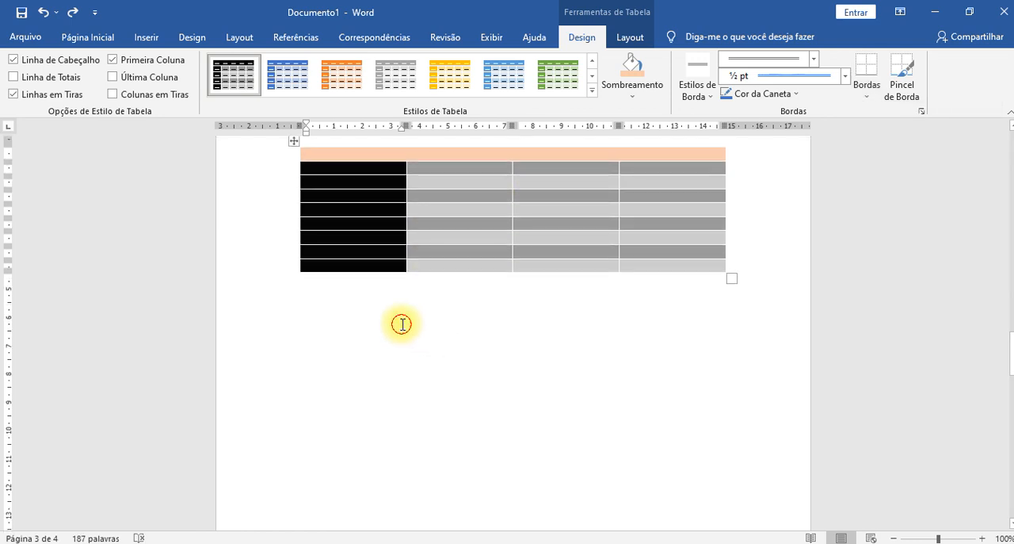
{"action": "left_click", "coordinate": [401, 324]}
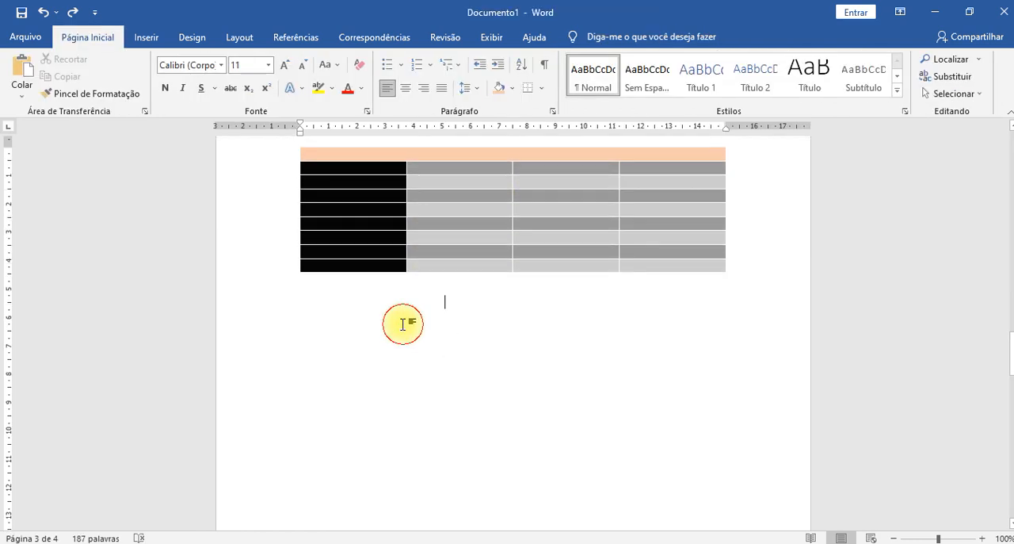
{"action": "left_click", "coordinate": [145, 37]}
{"action": "left_click", "coordinate": [128, 75]}
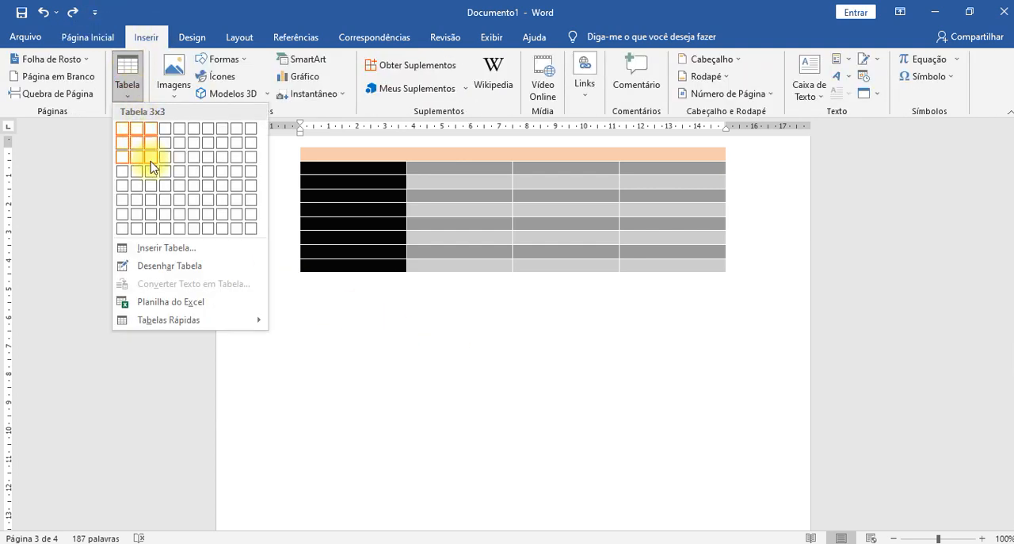
{"action": "left_click", "coordinate": [152, 167]}
{"action": "scroll", "coordinate": [469, 394], "scroll_direction": "down", "scroll_amount": 5}
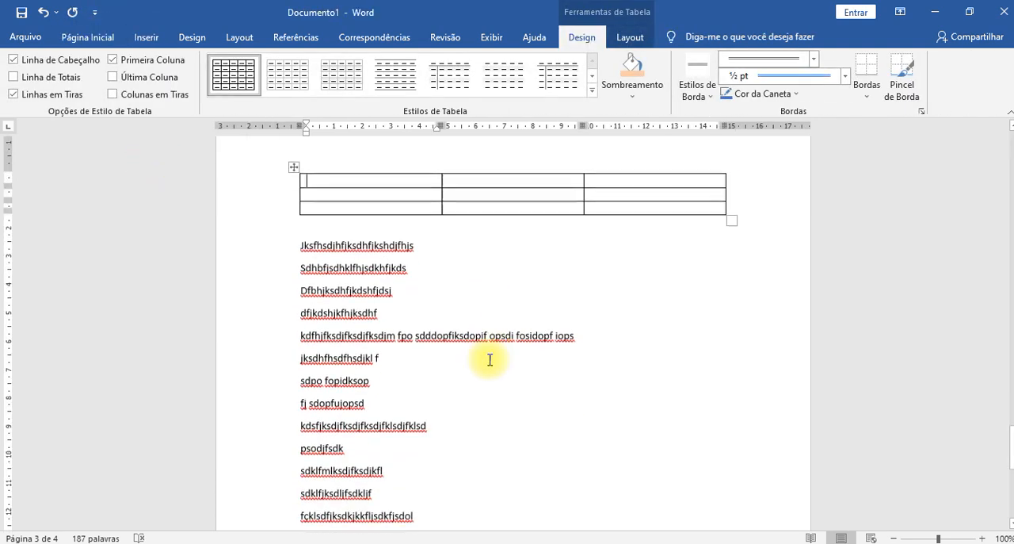
{"action": "scroll", "coordinate": [451, 226], "scroll_direction": "up", "scroll_amount": 3}
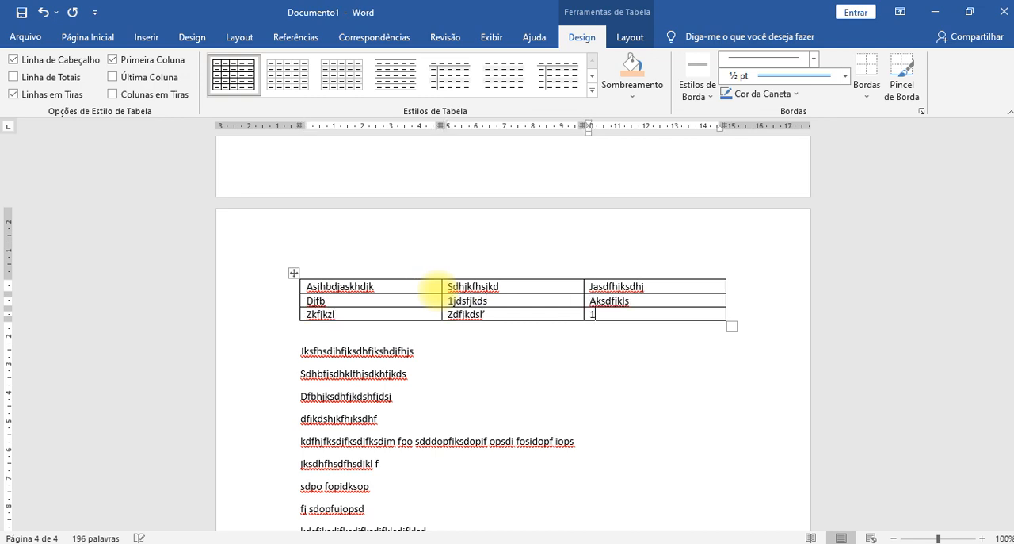
- Delete the first eight lines of sample text below the new table and add blank lines in their place
{"action": "left_click", "coordinate": [644, 372]}
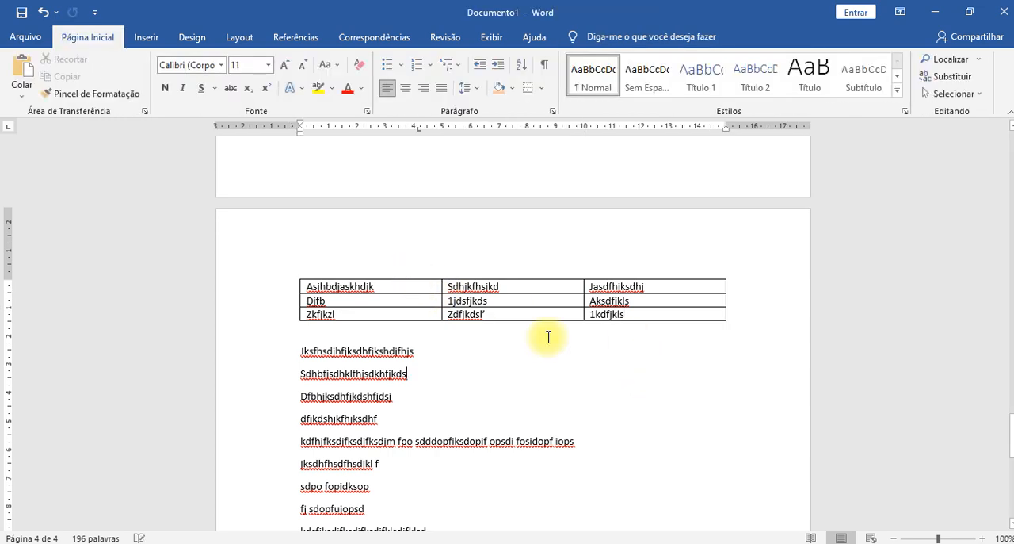
{"action": "left_click_drag", "start_coordinate": [299, 350], "coordinate": [502, 508]}
{"action": "key", "text": "Delete"}
{"action": "key", "text": "Return"}
{"action": "key", "text": "Return"}
{"action": "key", "text": "Return"}
{"action": "key", "text": "Return"}
{"action": "key", "text": "Return"}
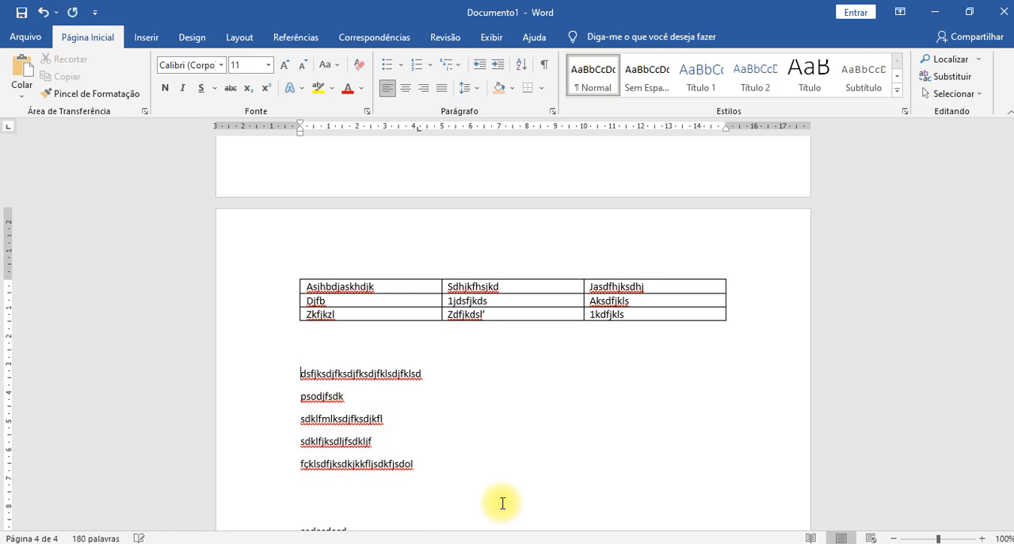
- Select all cells of the 3x3 table and open the Bordas e Sombreamento settings
{"action": "scroll", "coordinate": [390, 361], "scroll_direction": "up", "scroll_amount": 3}
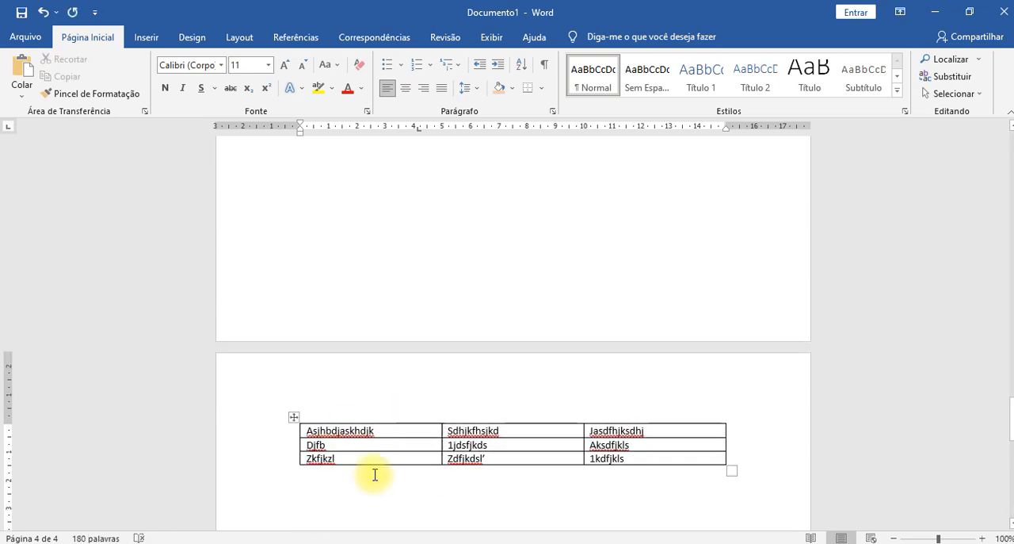
{"action": "scroll", "coordinate": [373, 471], "scroll_direction": "down", "scroll_amount": 2}
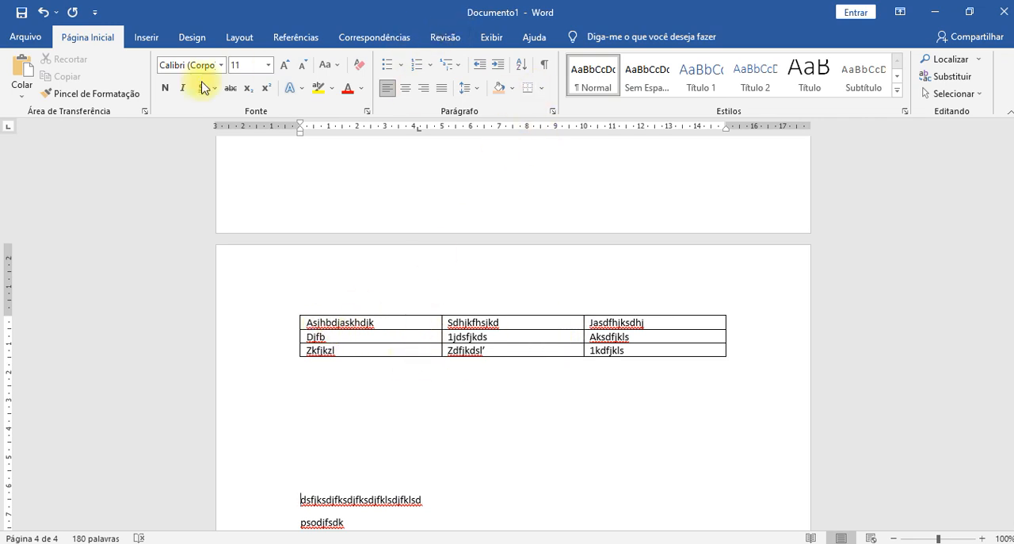
{"action": "left_click", "coordinate": [429, 310]}
{"action": "left_click", "coordinate": [495, 441]}
{"action": "left_click", "coordinate": [423, 326]}
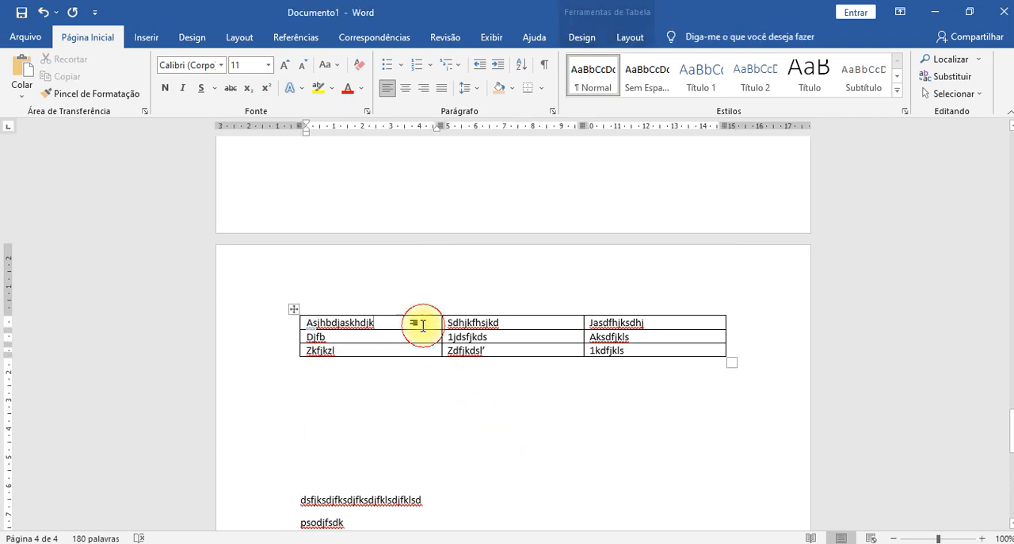
{"action": "left_click", "coordinate": [579, 40]}
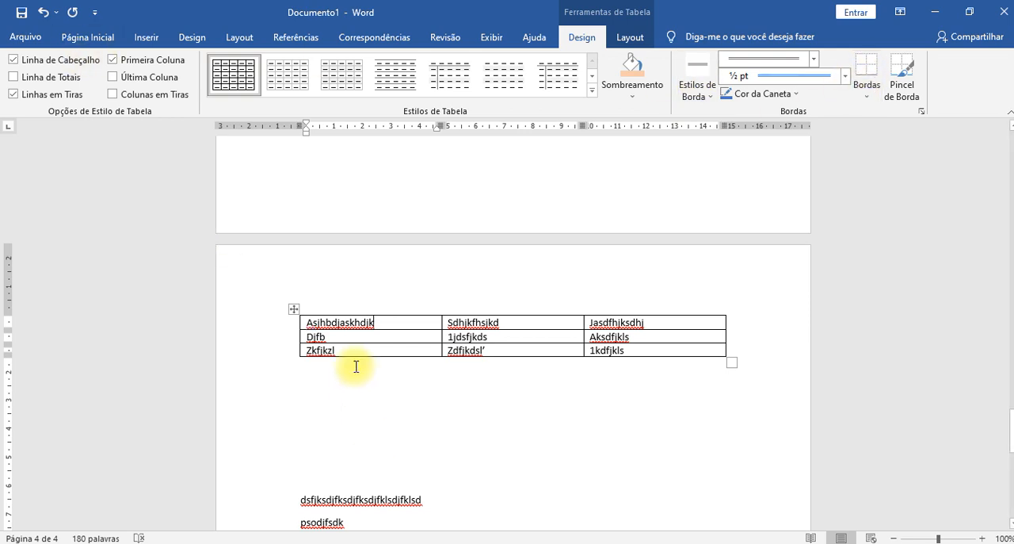
{"action": "left_click", "coordinate": [80, 38]}
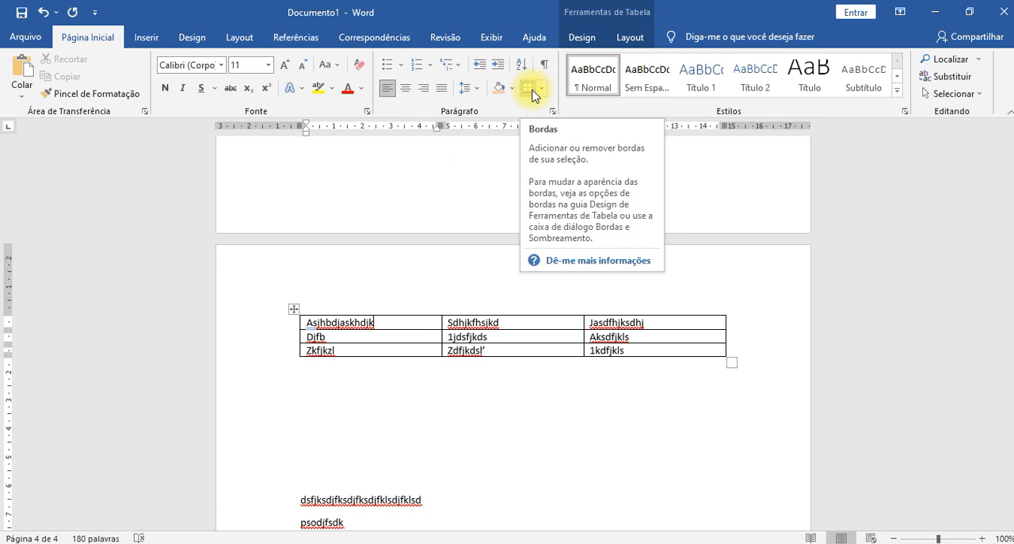
{"action": "left_click", "coordinate": [422, 329]}
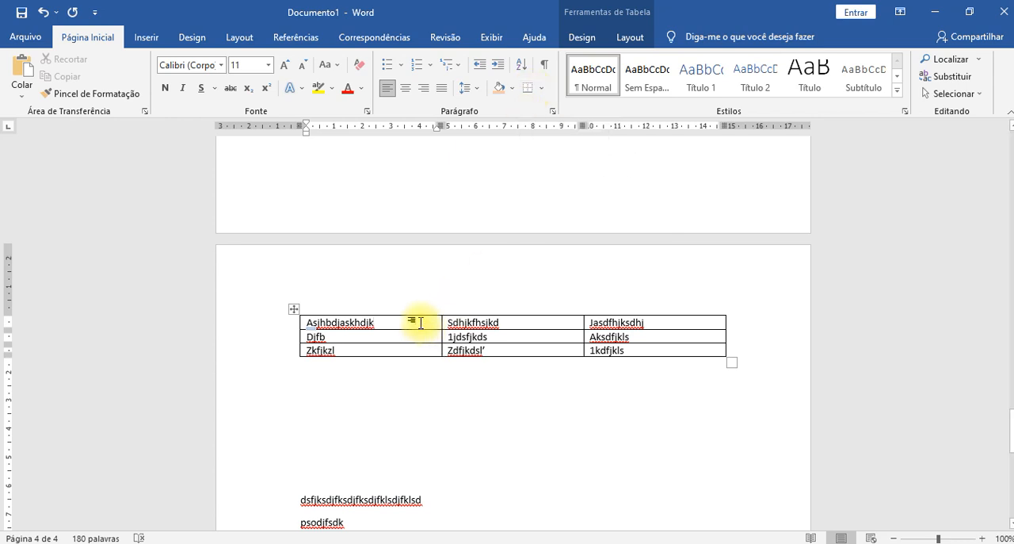
{"action": "left_click_drag", "start_coordinate": [422, 322], "coordinate": [666, 353]}
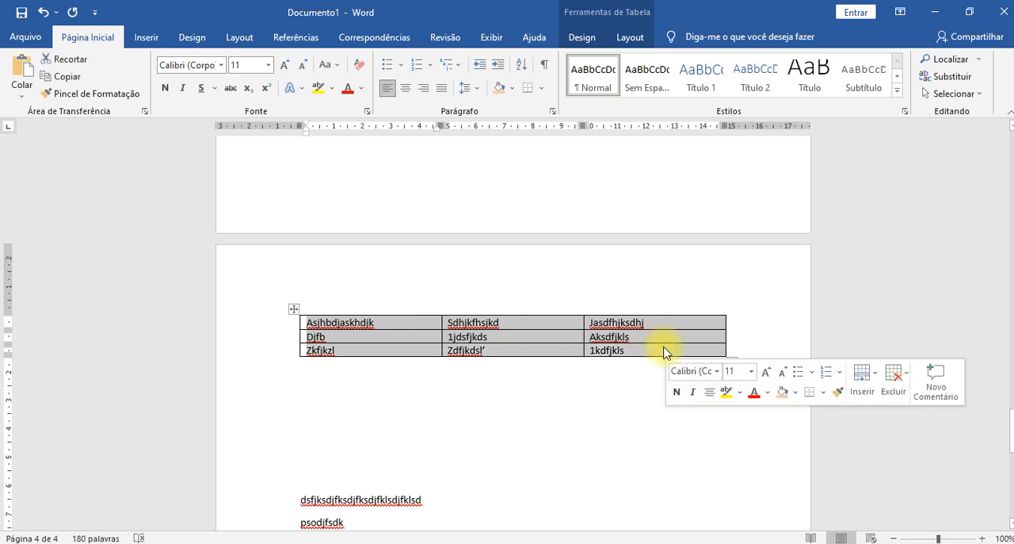
{"action": "left_click", "coordinate": [543, 89]}
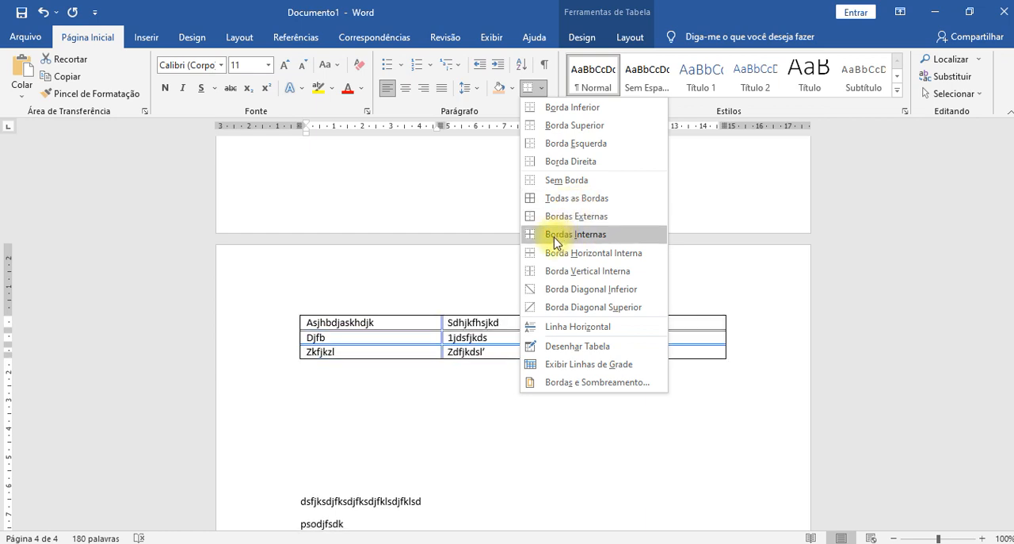
{"action": "left_click", "coordinate": [594, 384]}
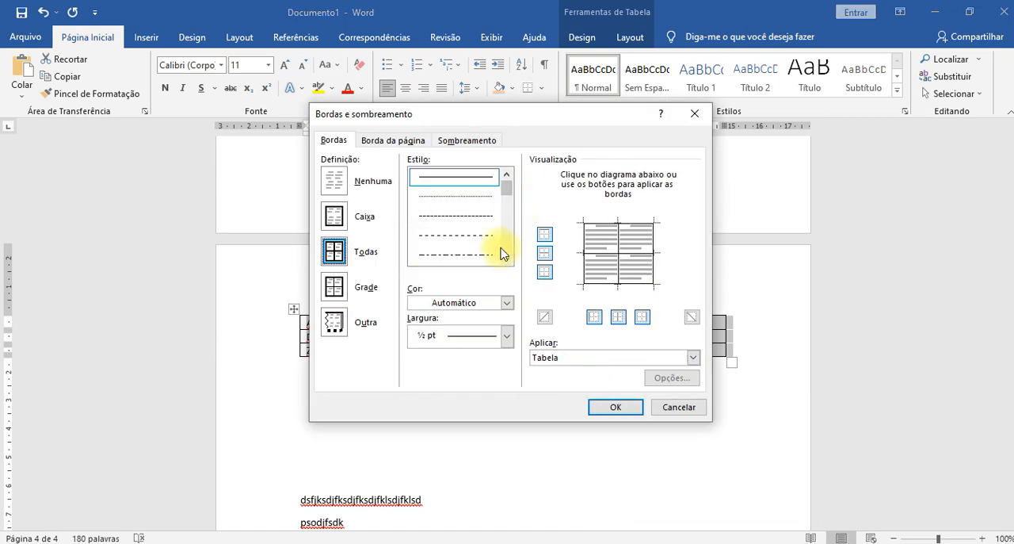
- Preview the Nenhuma and Todas border settings and look through the style, colour, width and apply-to options
{"action": "left_click", "coordinate": [333, 181]}
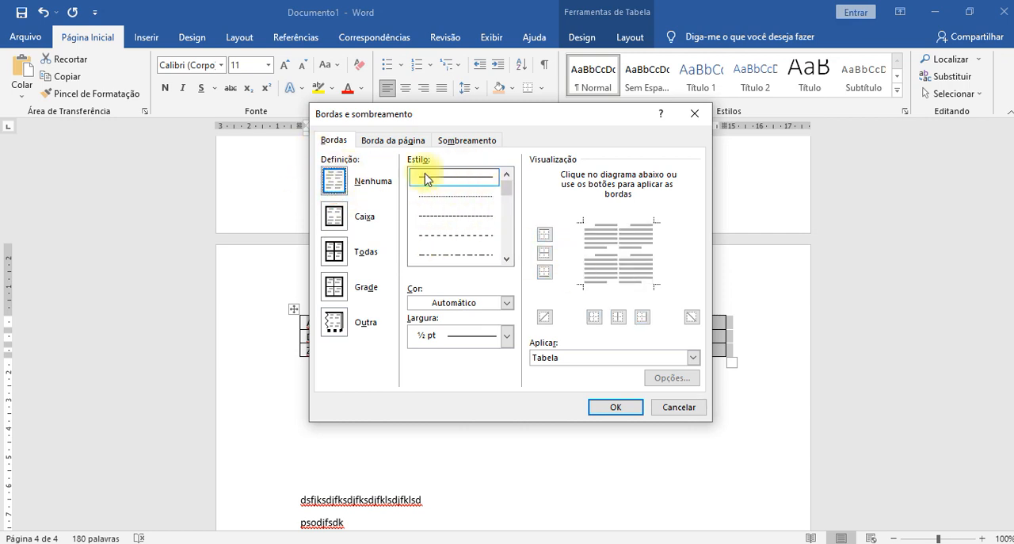
{"action": "left_click_drag", "start_coordinate": [507, 198], "coordinate": [482, 204]}
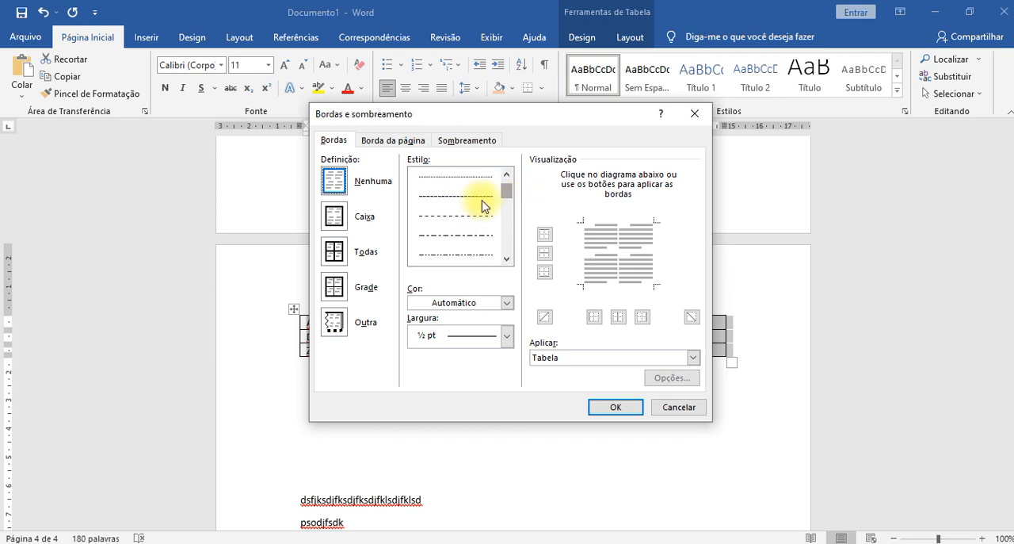
{"action": "left_click", "coordinate": [353, 252]}
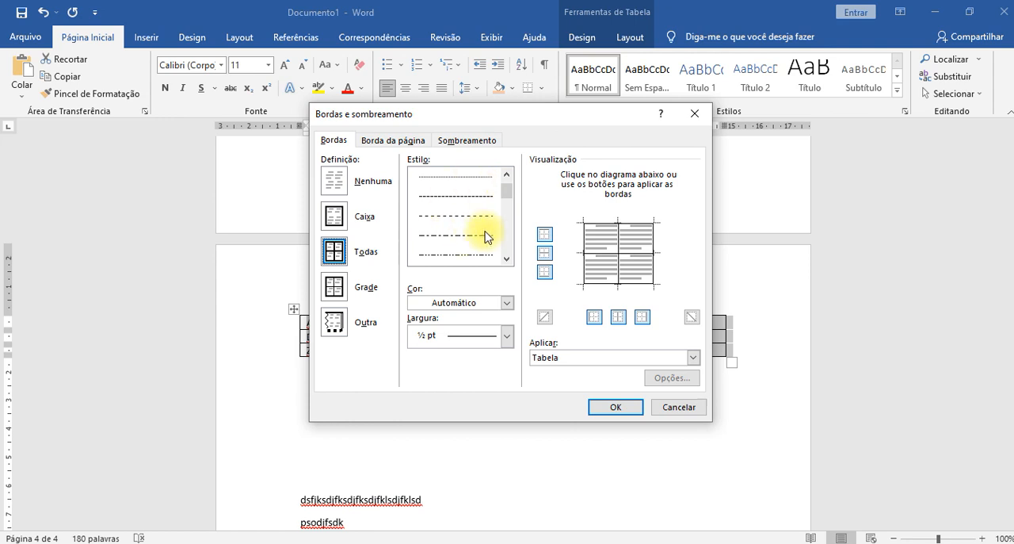
{"action": "mouse_move", "coordinate": [501, 195]}
{"action": "left_mouse_down"}
{"action": "mouse_move", "coordinate": [517, 254]}
{"action": "mouse_move", "coordinate": [507, 181]}
{"action": "left_mouse_up"}
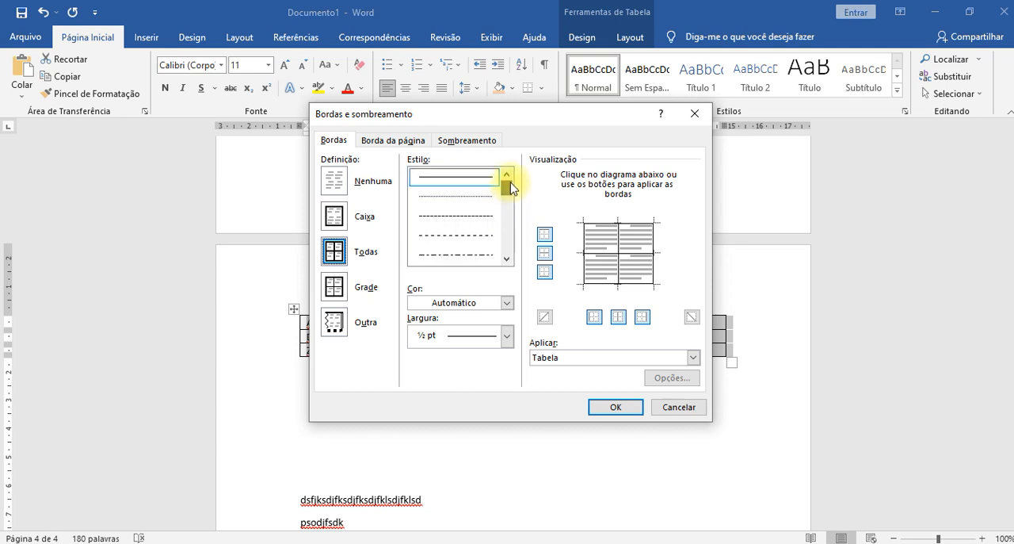
{"action": "left_click", "coordinate": [507, 303]}
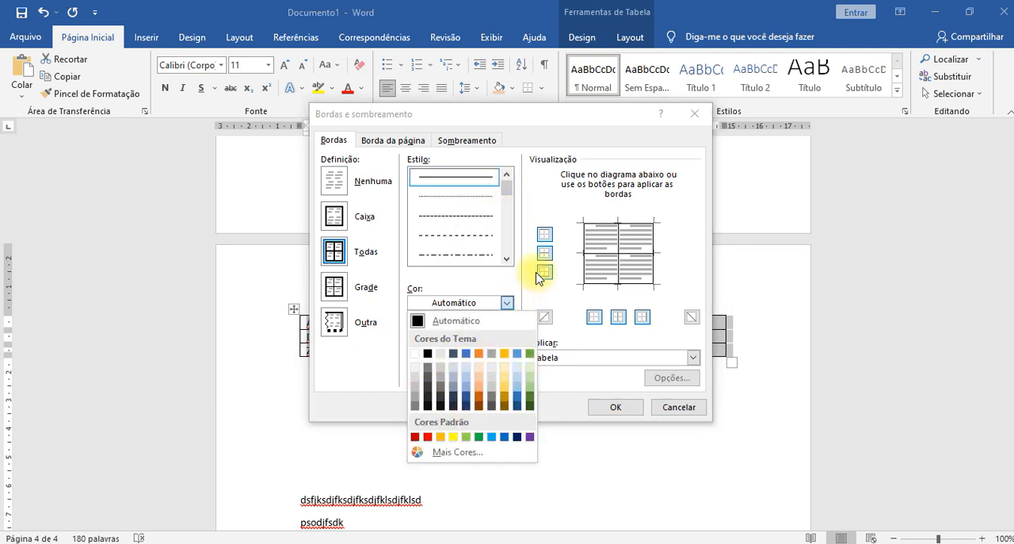
{"action": "left_click", "coordinate": [514, 282]}
{"action": "left_click", "coordinate": [507, 335]}
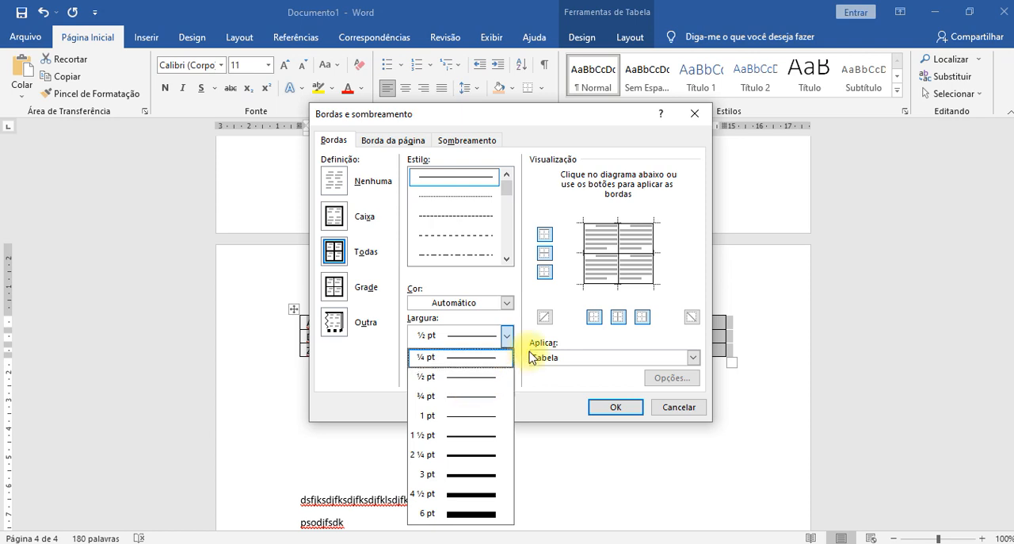
{"action": "left_click", "coordinate": [507, 331]}
{"action": "left_click", "coordinate": [553, 361]}
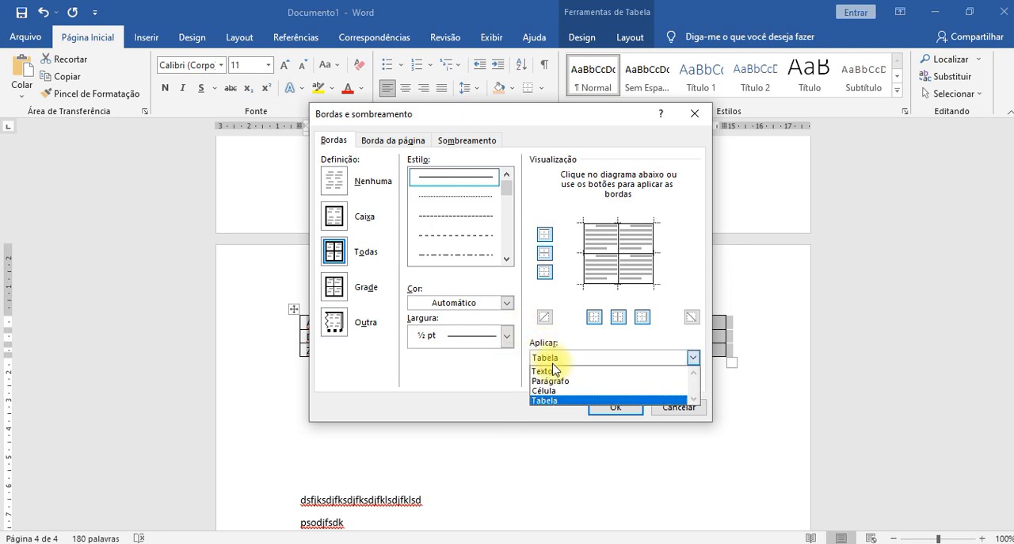
{"action": "left_click", "coordinate": [554, 361]}
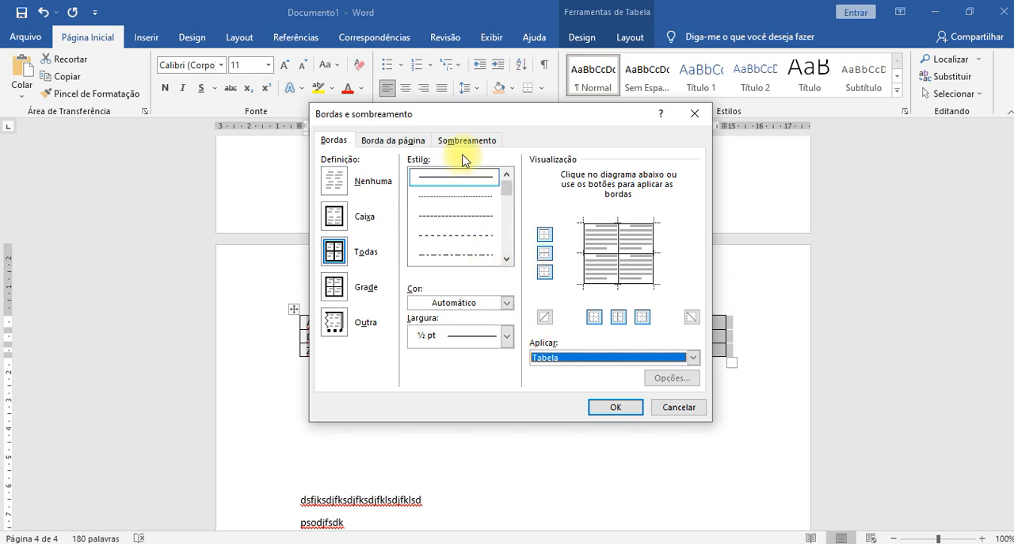
- Remove the inner horizontal borders from the whole 3x3 table, keeping the outer and inner vertical borders
{"action": "left_click_drag", "start_coordinate": [441, 113], "coordinate": [804, 121]}
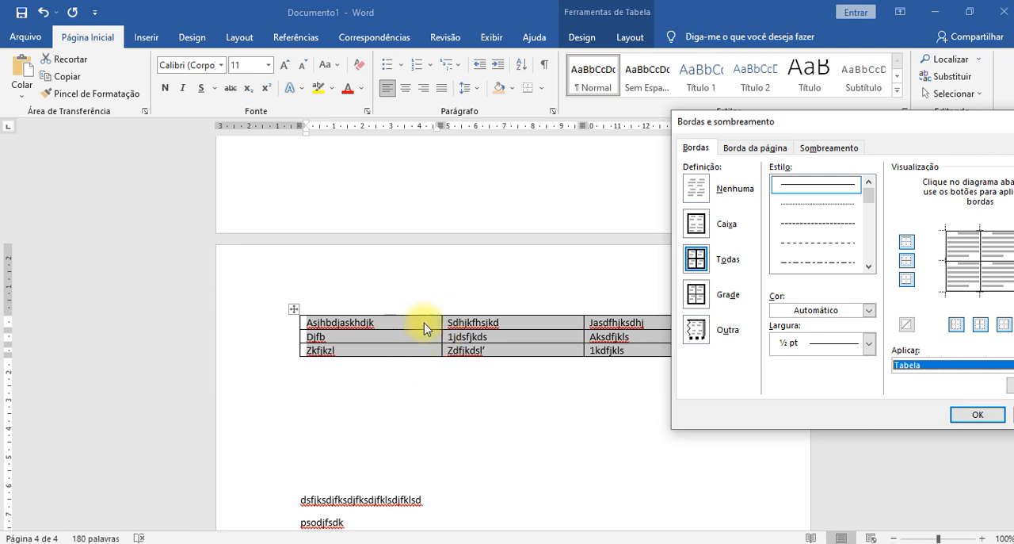
{"action": "left_click_drag", "start_coordinate": [731, 127], "coordinate": [500, 115]}
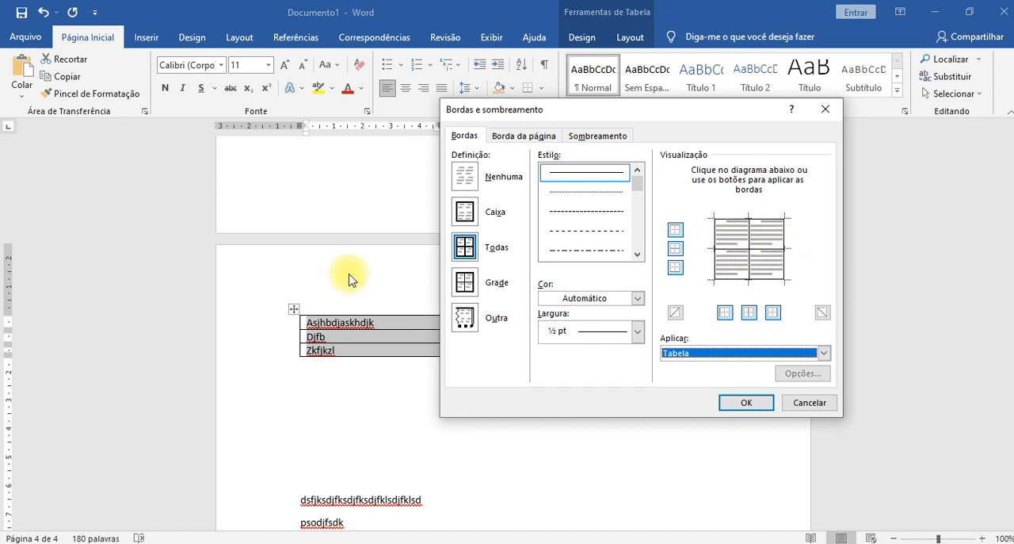
{"action": "left_click_drag", "start_coordinate": [582, 111], "coordinate": [690, 118]}
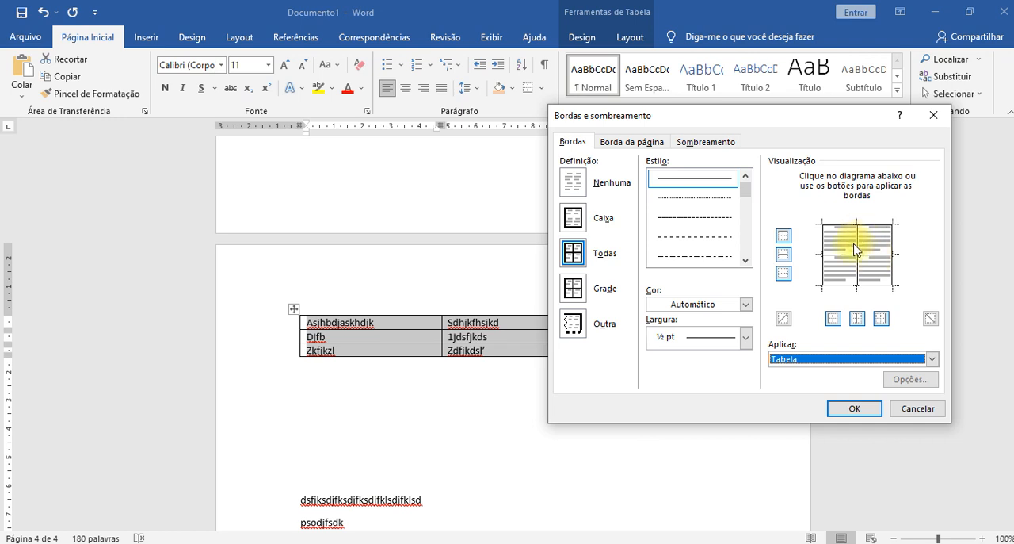
{"action": "left_click_drag", "start_coordinate": [750, 111], "coordinate": [535, 9]}
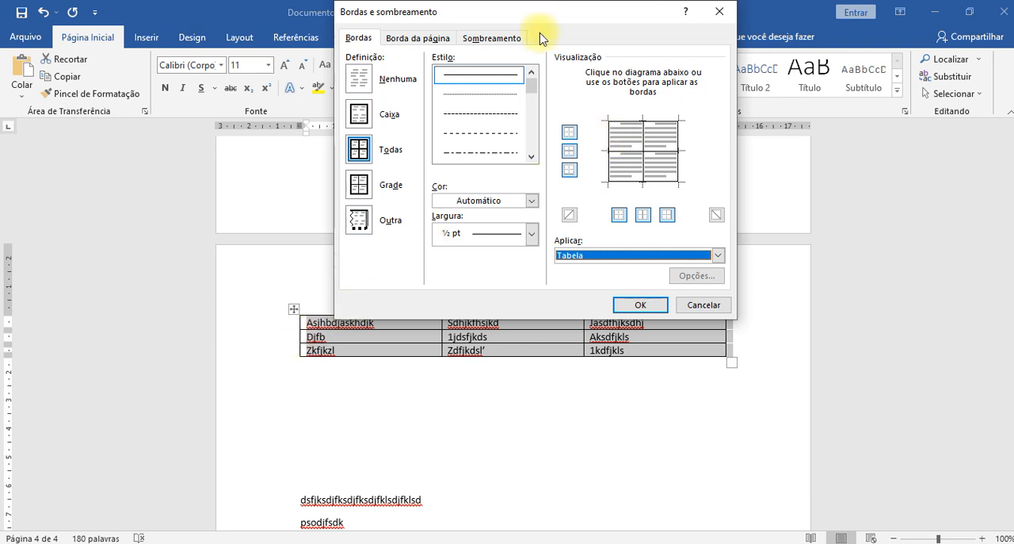
{"action": "left_click_drag", "start_coordinate": [544, 11], "coordinate": [777, 194]}
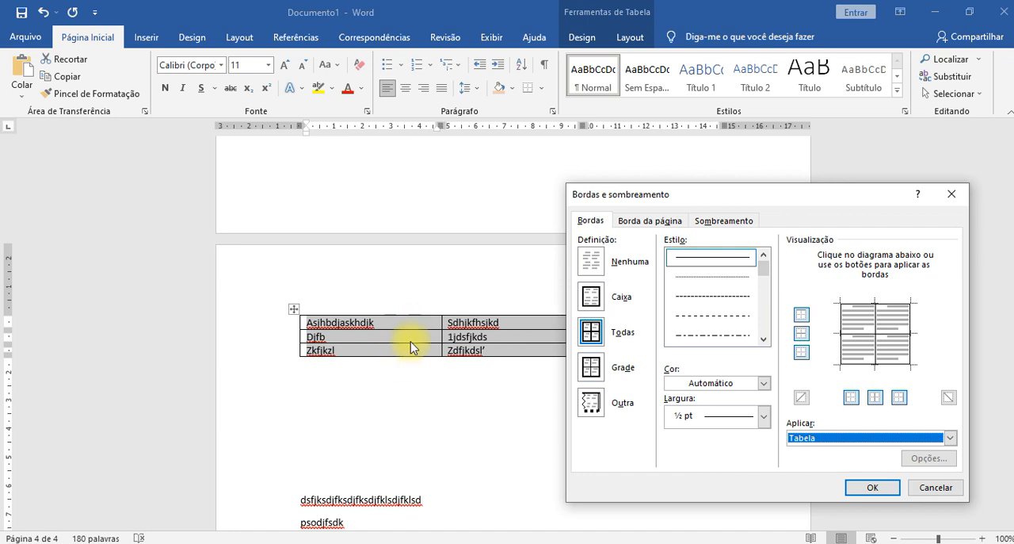
{"action": "left_click", "coordinate": [858, 336]}
{"action": "left_click", "coordinate": [858, 337]}
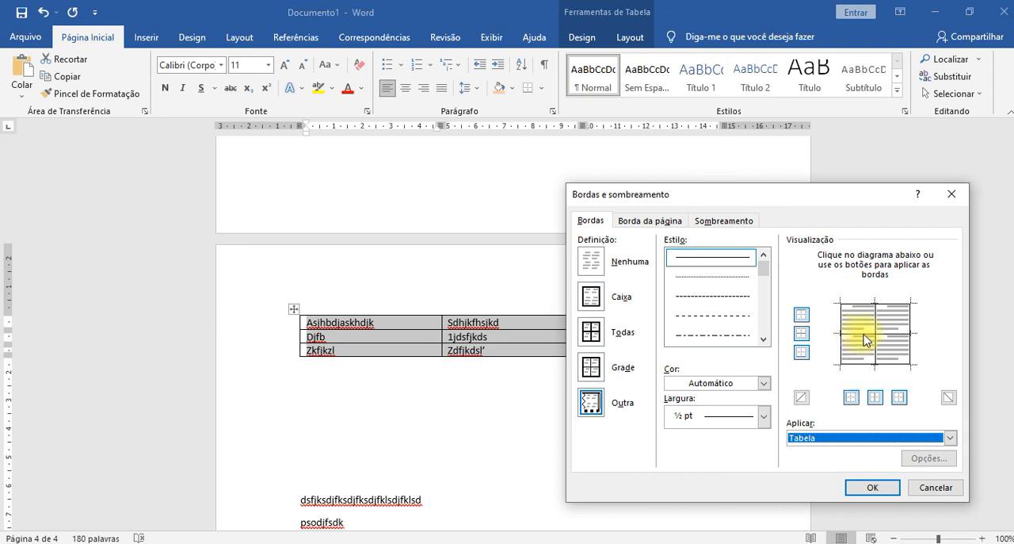
{"action": "left_click", "coordinate": [864, 338]}
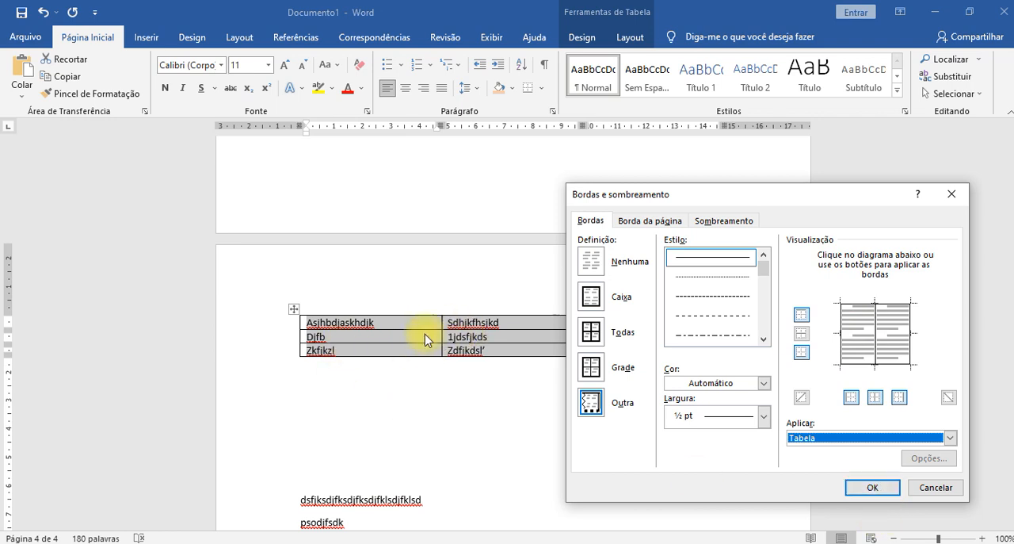
{"action": "left_click", "coordinate": [860, 487]}
{"action": "left_click", "coordinate": [445, 397]}
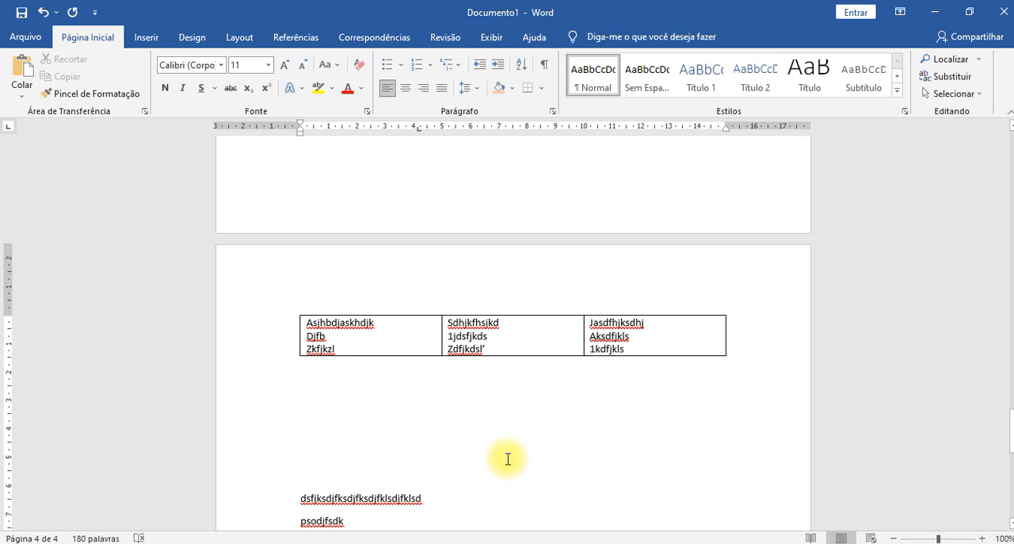
- Add a new row at the end of the table and enter "Ashgdasjgd askhjhdjkashdjkhasd kkhd" in its first cell
{"action": "left_click", "coordinate": [403, 325]}
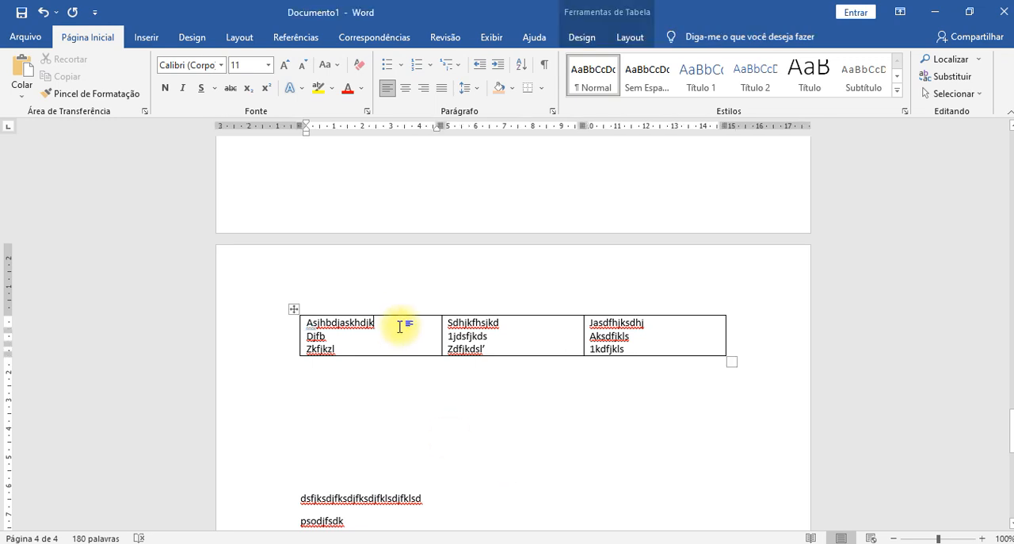
{"action": "key", "text": "Tab"}
{"action": "key", "text": "Tab"}
{"action": "key", "text": "Tab"}
{"action": "key", "text": "Tab"}
{"action": "key", "text": "Tab"}
{"action": "key", "text": "Tab"}
{"action": "key", "text": "Tab"}
{"action": "key", "text": "Tab"}
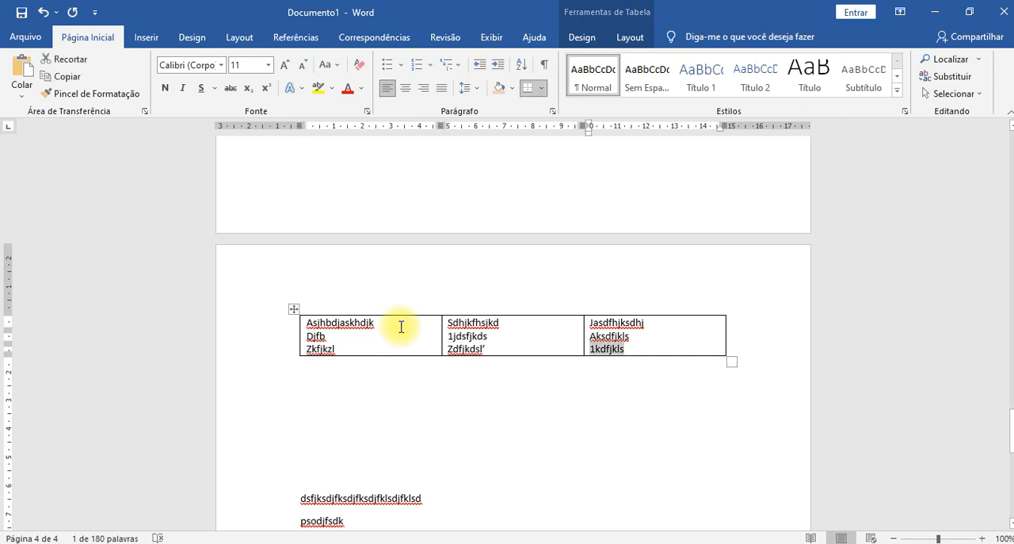
{"action": "key", "text": "Tab"}
{"action": "type", "text": "ashgdasjgd askhjhdjkashdjkhasd kkhd"}
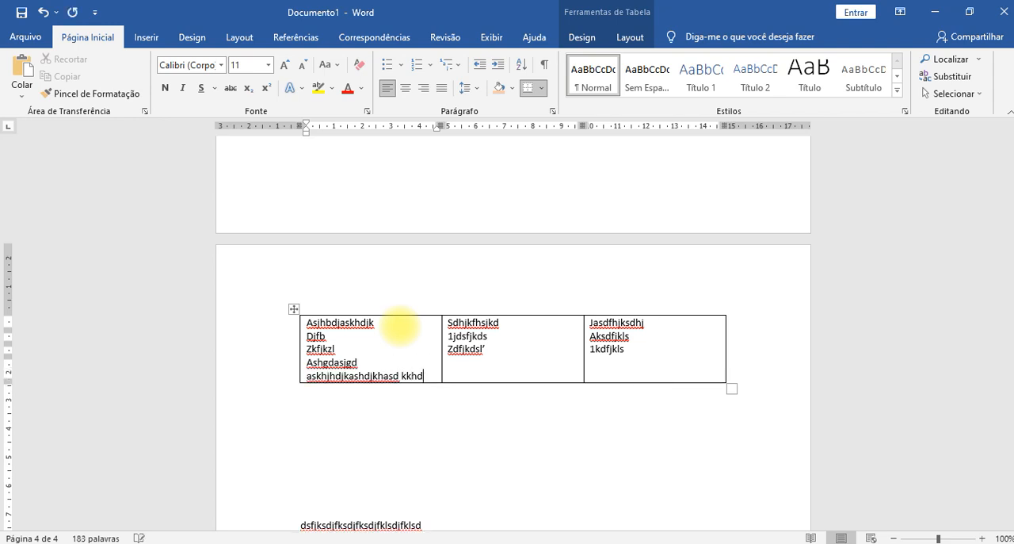
- Shorten the last row's first cell to "Ashgdasjgd askhjhdjk" and fill the other two with "Dkjlnfjksladjdsjkl" and "dkfjklsdjfklds"
{"action": "key", "text": "BackSpace"}
{"action": "key", "text": "BackSpace"}
{"action": "key", "text": "BackSpace"}
{"action": "key", "text": "BackSpace"}
{"action": "key", "text": "BackSpace"}
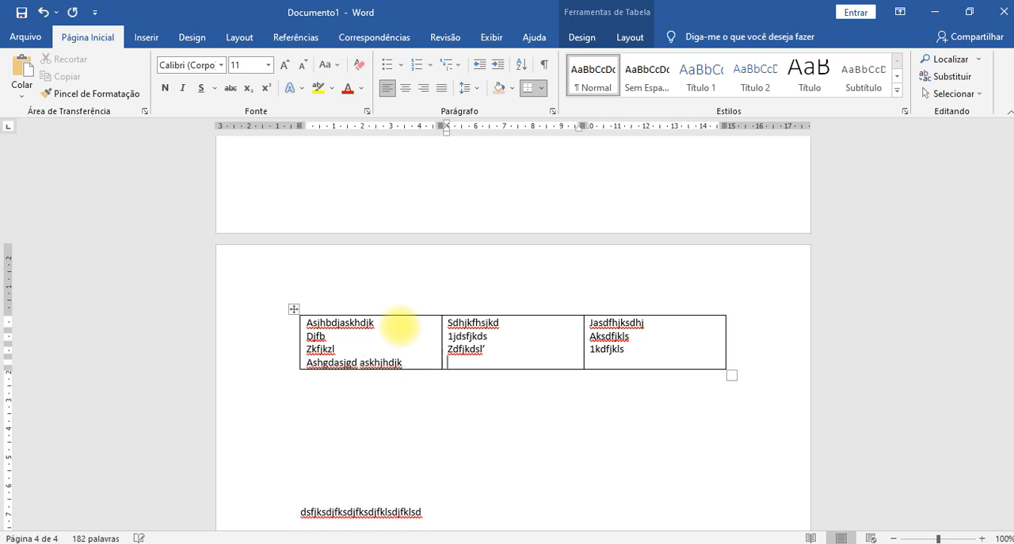
{"action": "type", "text": "djdsjkl"}
{"action": "key", "text": "Tab"}
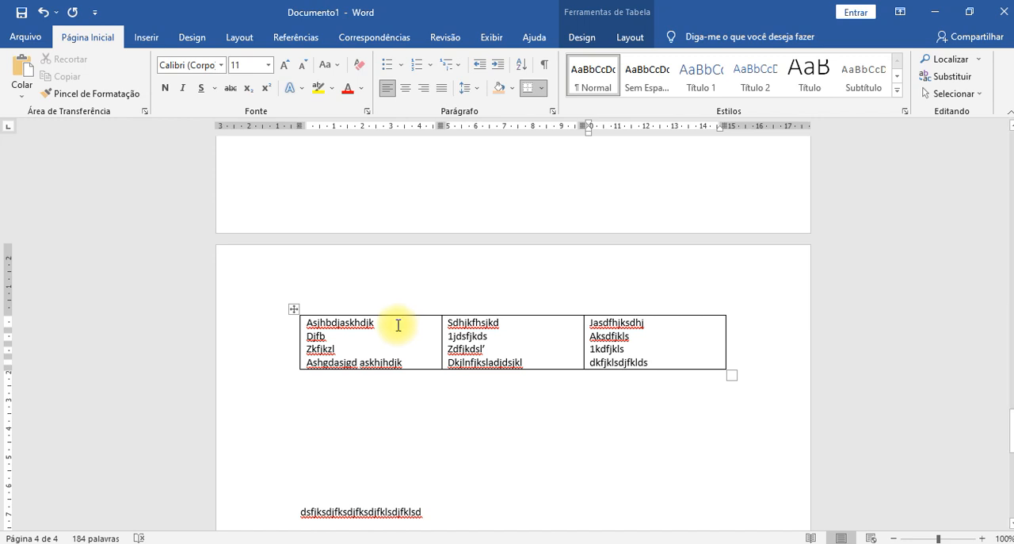
- Try applying Bordas Externas to the table's first row, and undo the border change
{"action": "left_click", "coordinate": [317, 322]}
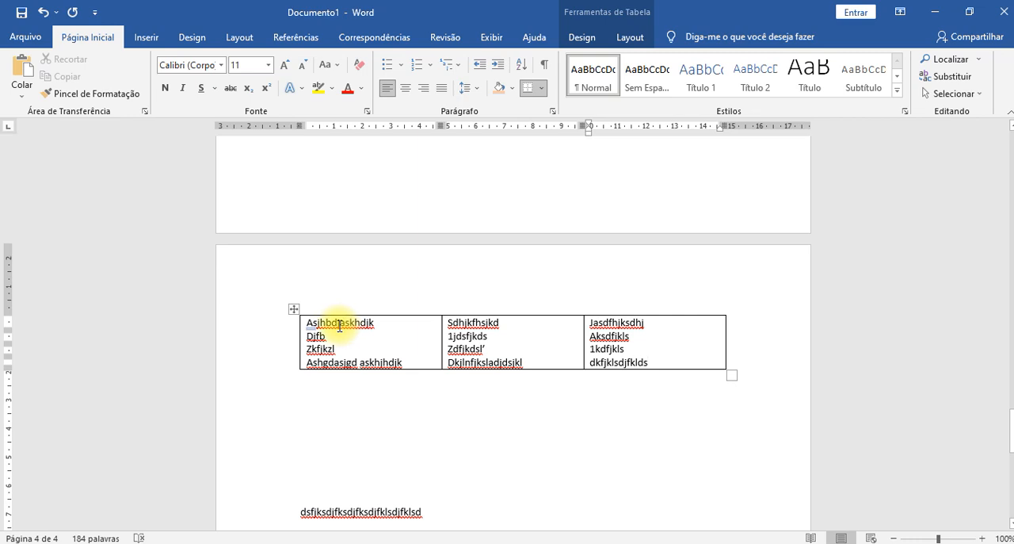
{"action": "left_click_drag", "start_coordinate": [334, 325], "coordinate": [619, 331]}
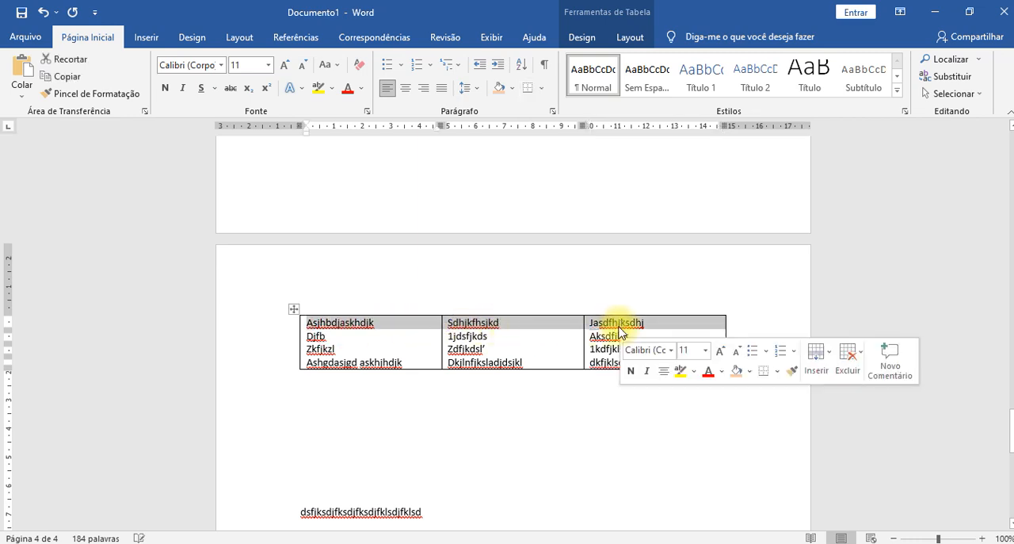
{"action": "left_click", "coordinate": [544, 88]}
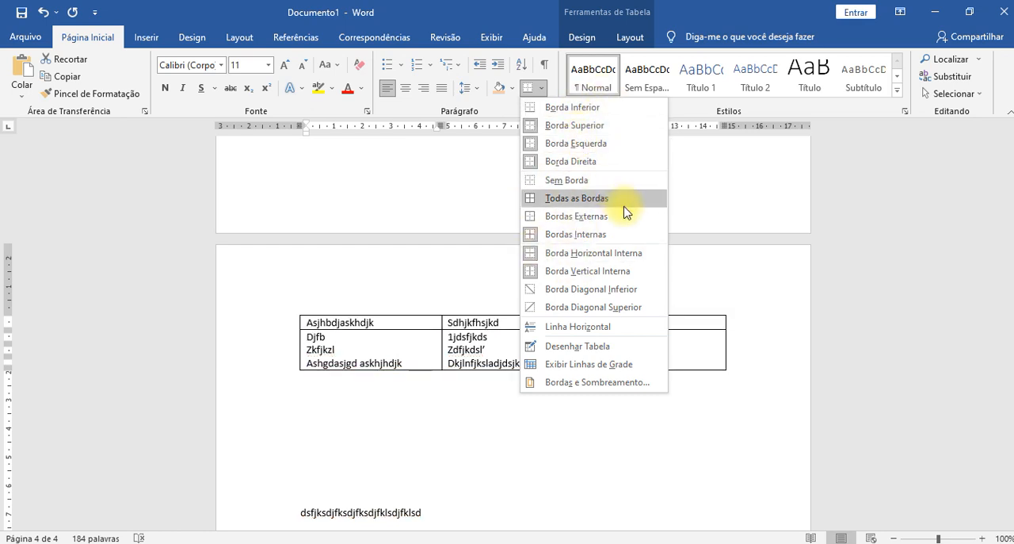
{"action": "left_click", "coordinate": [585, 218]}
{"action": "left_click", "coordinate": [482, 507]}
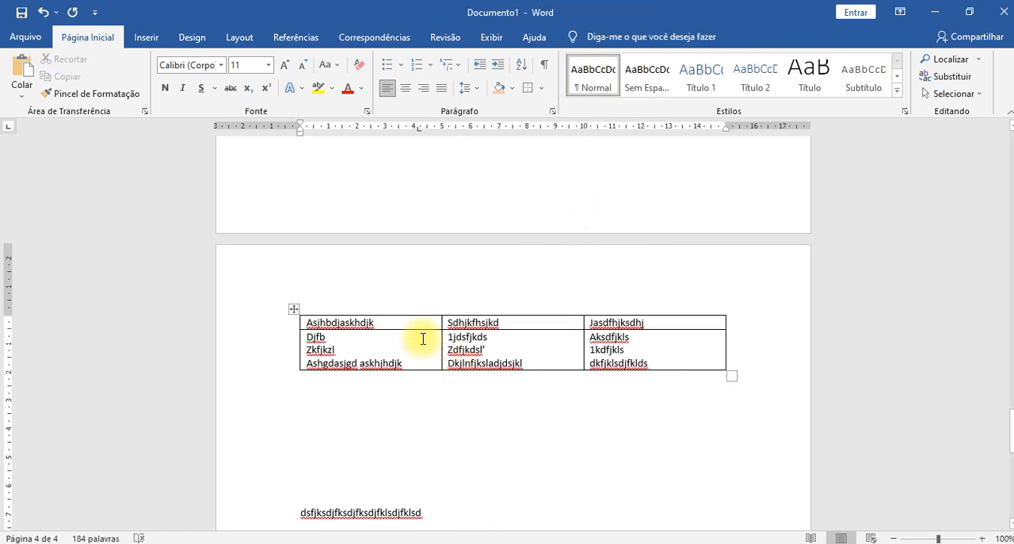
{"action": "key", "text": "ctrl+z"}
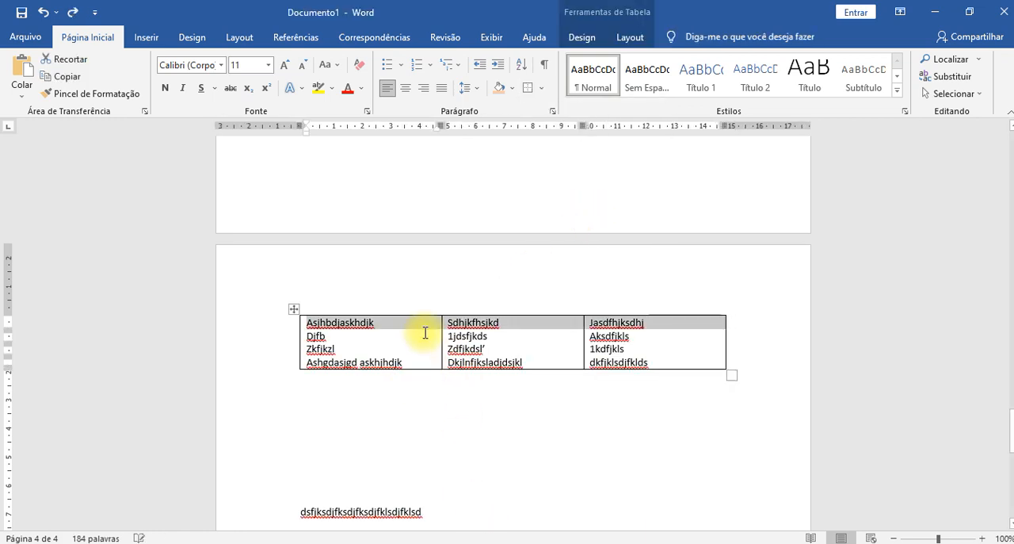
- Open the Bordas e Sombreamento settings for the table's first row and move the dialog off the table
{"action": "left_click", "coordinate": [542, 88]}
{"action": "left_click", "coordinate": [597, 382]}
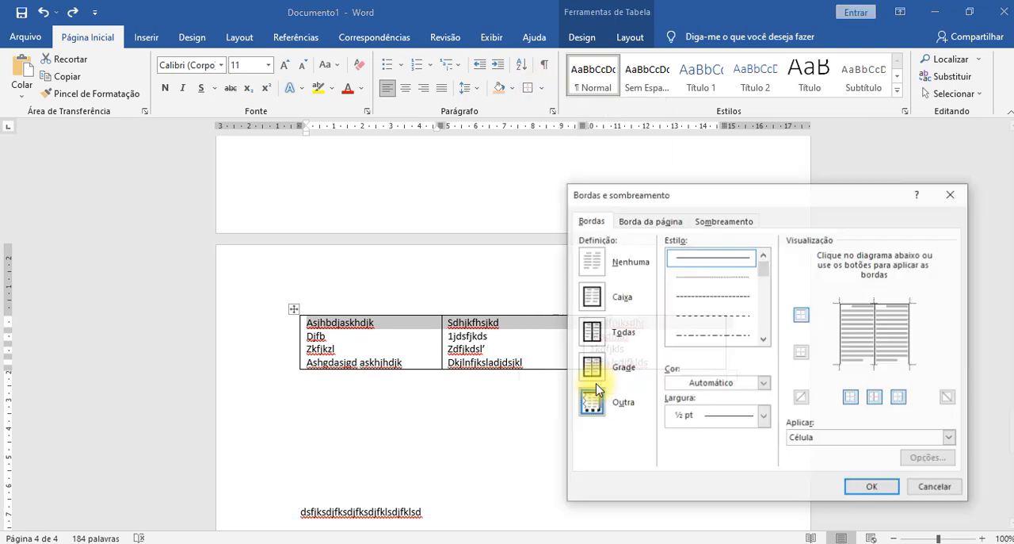
{"action": "left_click_drag", "start_coordinate": [827, 202], "coordinate": [545, 19]}
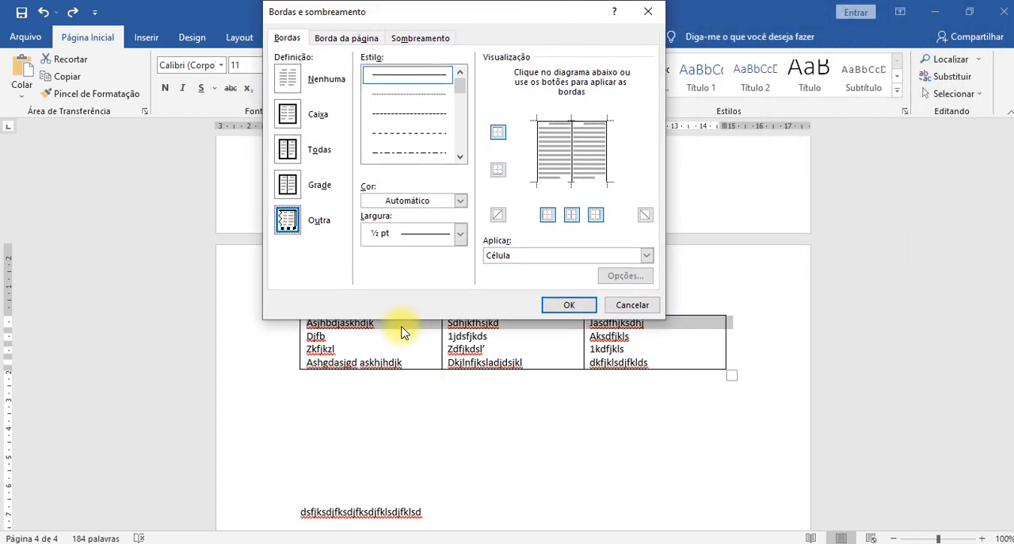
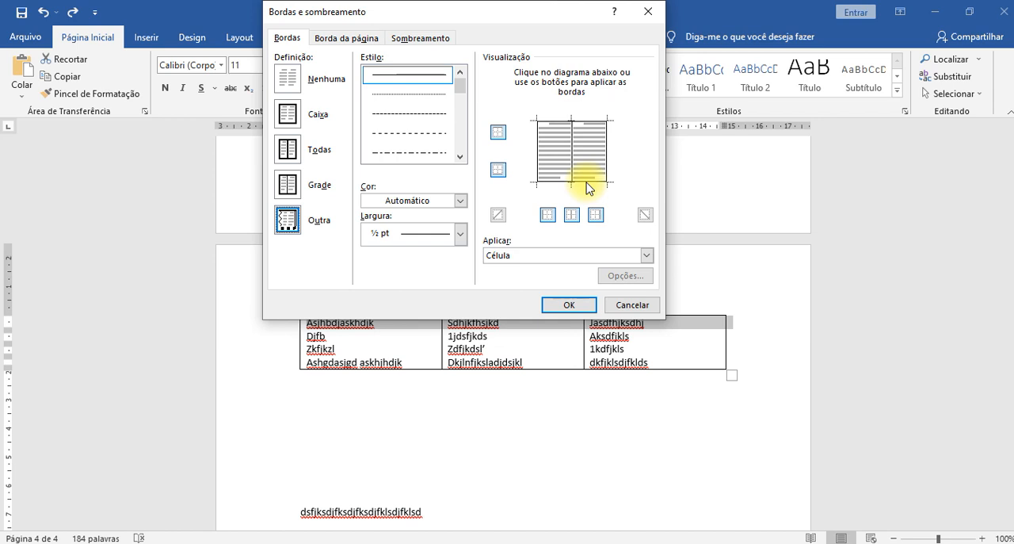
- Choose a 3 pt thick-and-thin line style and set it as the bottom border of the table's first row
{"action": "left_click", "coordinate": [460, 157]}
{"action": "left_click", "coordinate": [460, 158]}
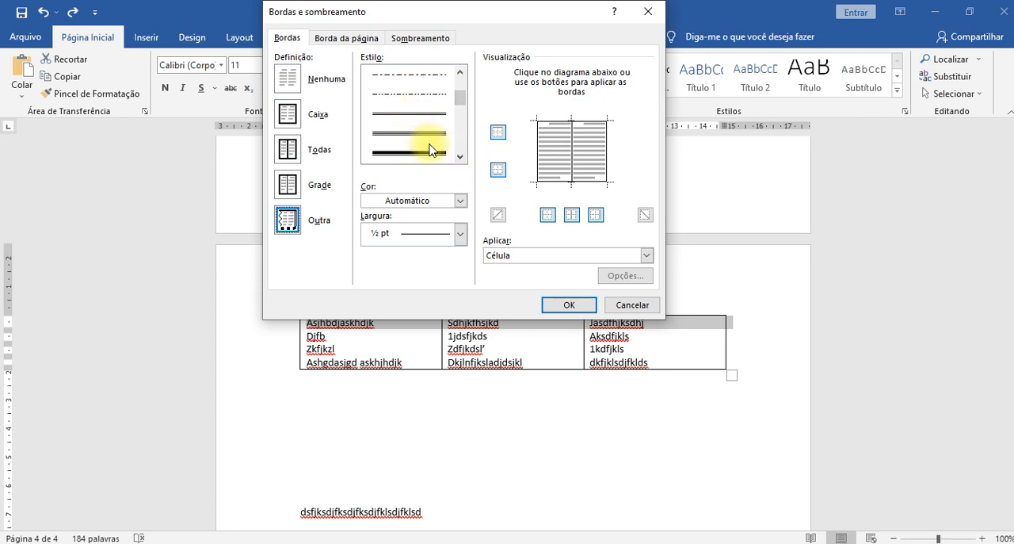
{"action": "left_click", "coordinate": [460, 157]}
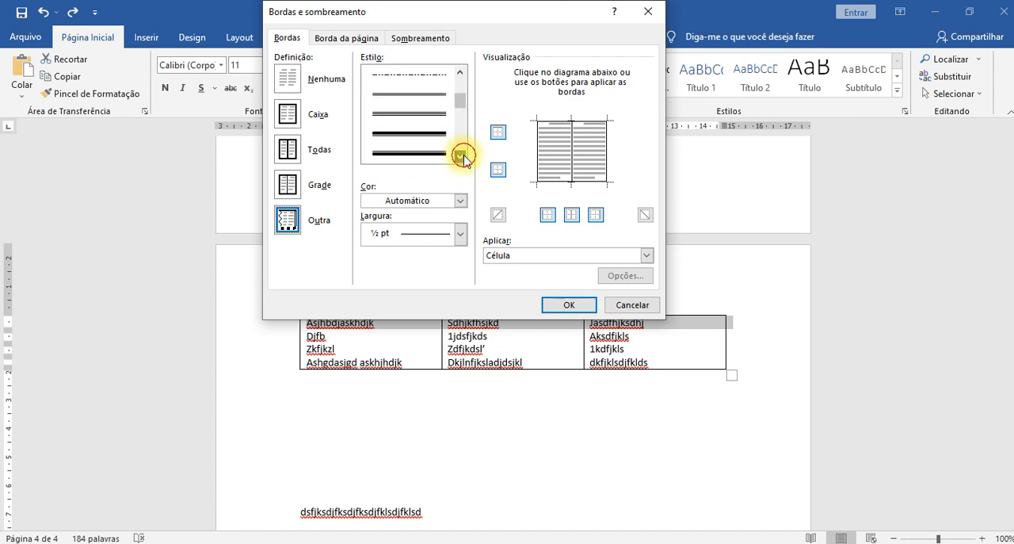
{"action": "left_click", "coordinate": [421, 136]}
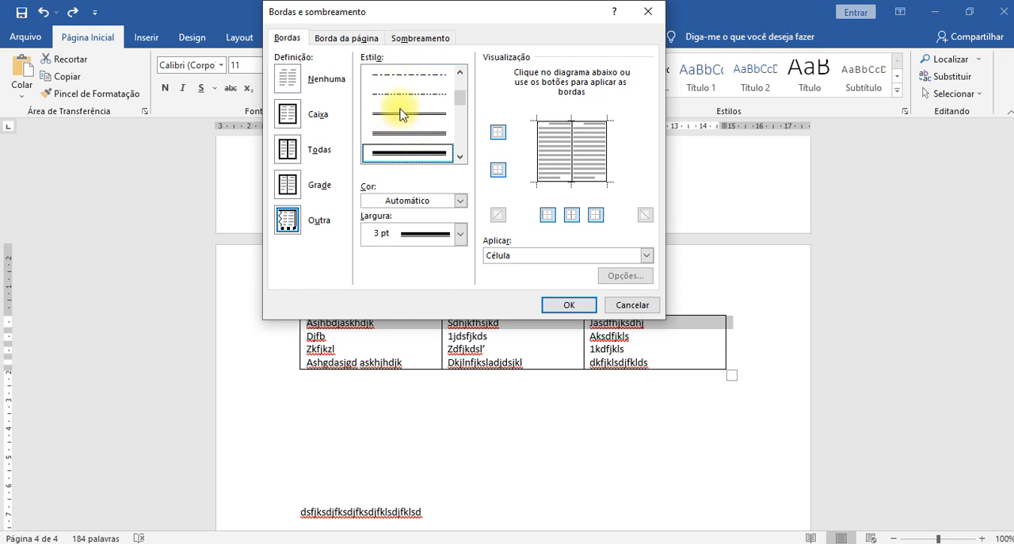
{"action": "left_click", "coordinate": [461, 157]}
{"action": "left_click", "coordinate": [461, 160]}
{"action": "left_click", "coordinate": [461, 159]}
{"action": "left_click", "coordinate": [461, 159]}
{"action": "left_click", "coordinate": [461, 159]}
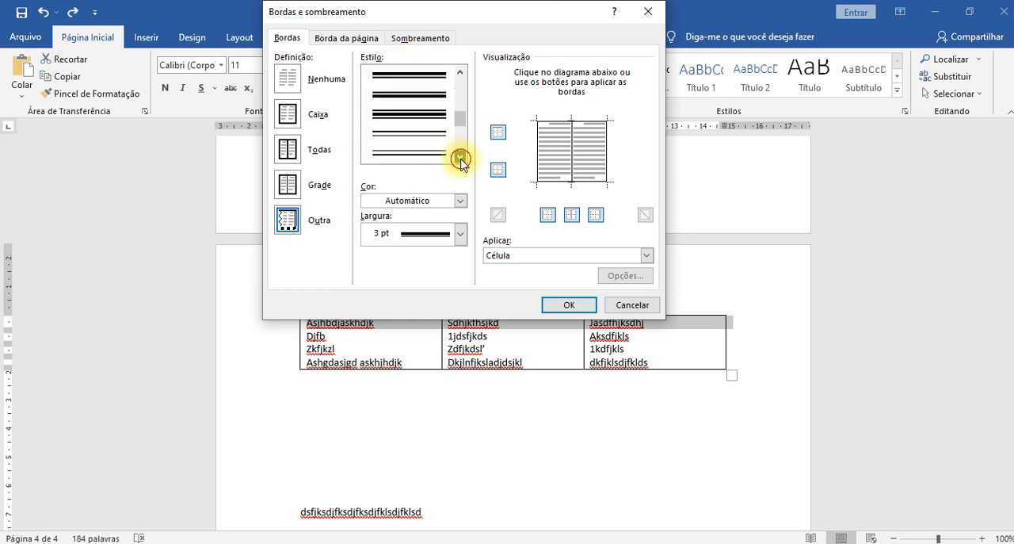
{"action": "mouse_move", "coordinate": [461, 119]}
{"action": "left_mouse_down"}
{"action": "mouse_move", "coordinate": [463, 137]}
{"action": "mouse_move", "coordinate": [466, 108]}
{"action": "left_mouse_up"}
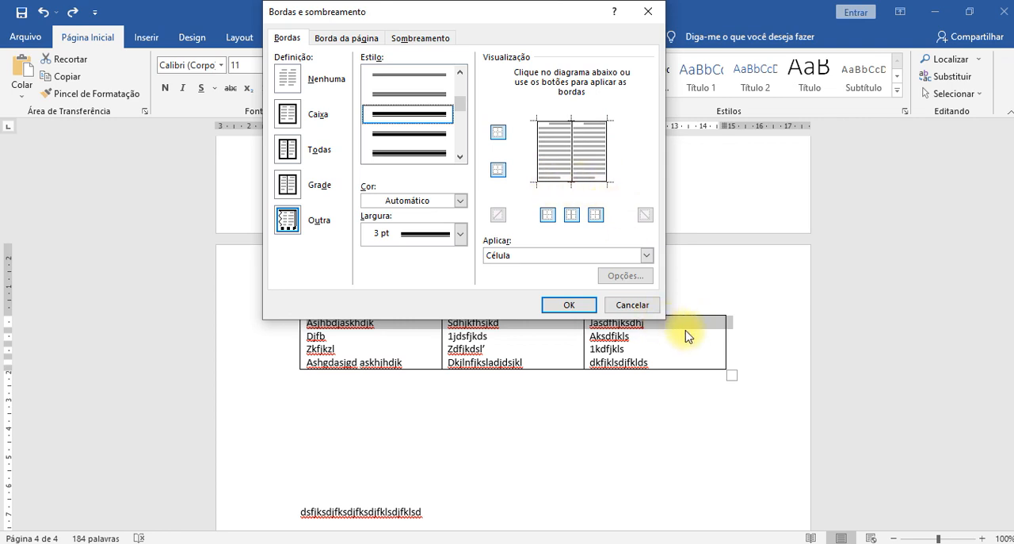
{"action": "left_click", "coordinate": [585, 182]}
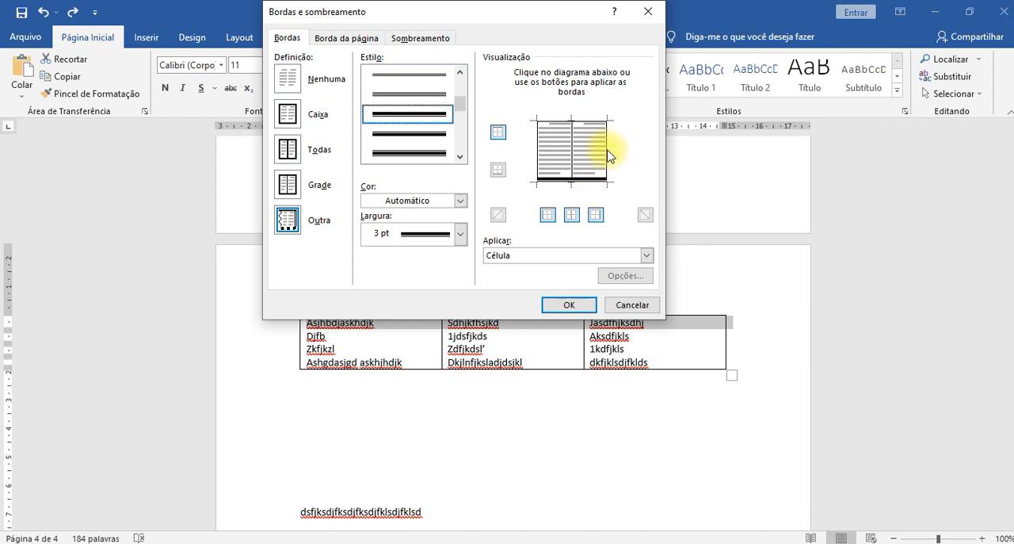
- Try the 3 pt line on the first row's right border, restore that border to a ½ pt single line, and apply the borders
{"action": "left_click", "coordinate": [607, 152]}
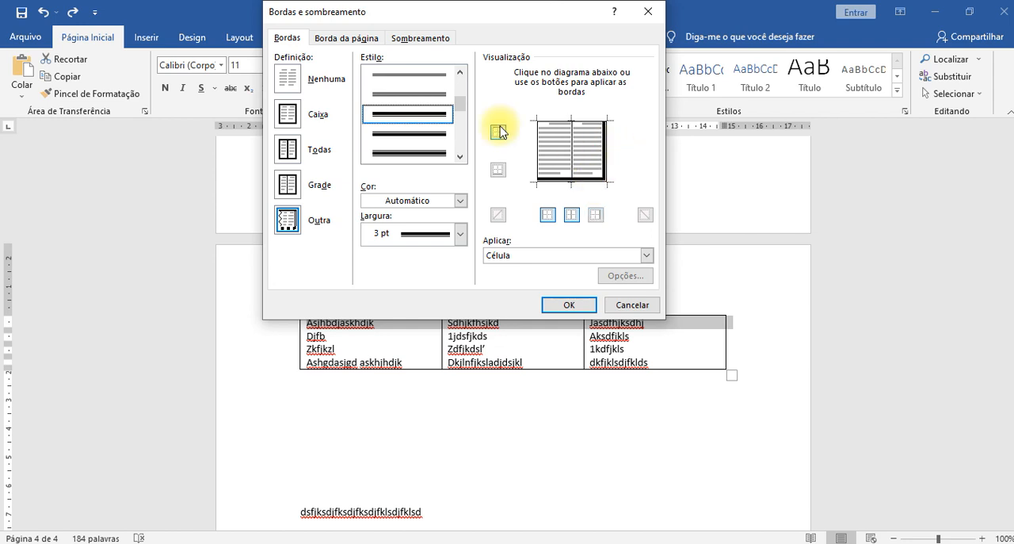
{"action": "scroll", "coordinate": [434, 114], "scroll_direction": "up", "scroll_amount": 3}
{"action": "left_click", "coordinate": [442, 79]}
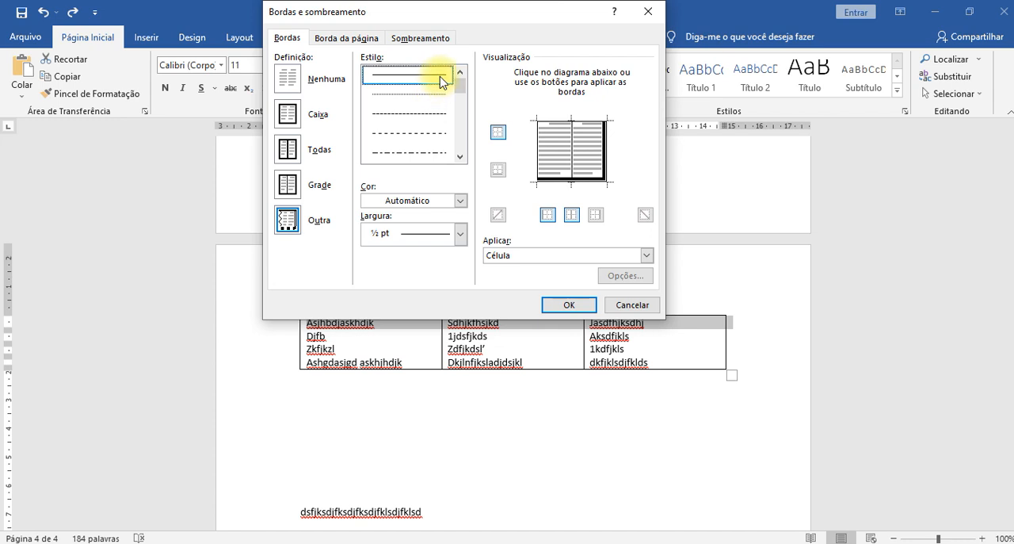
{"action": "left_click", "coordinate": [606, 143]}
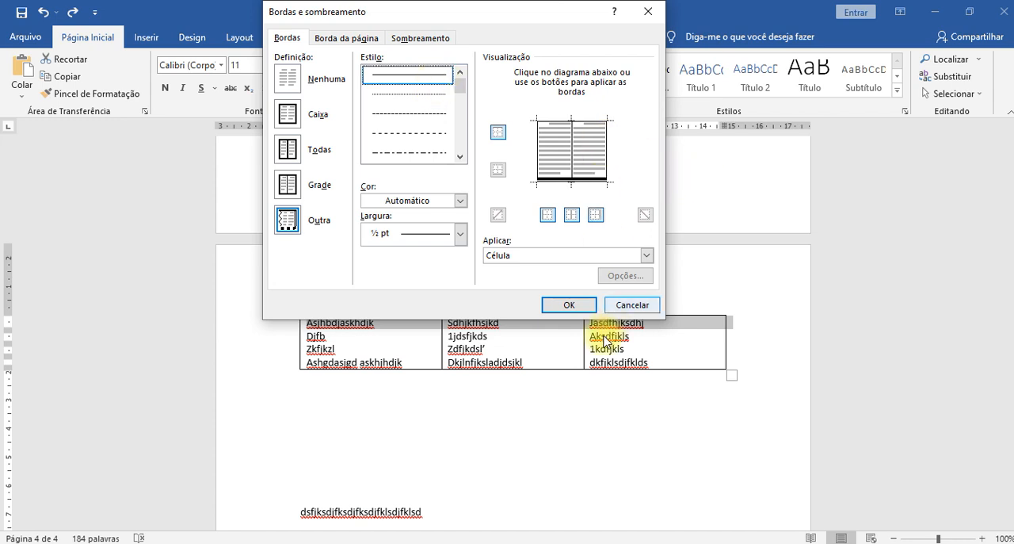
{"action": "left_click", "coordinate": [569, 307]}
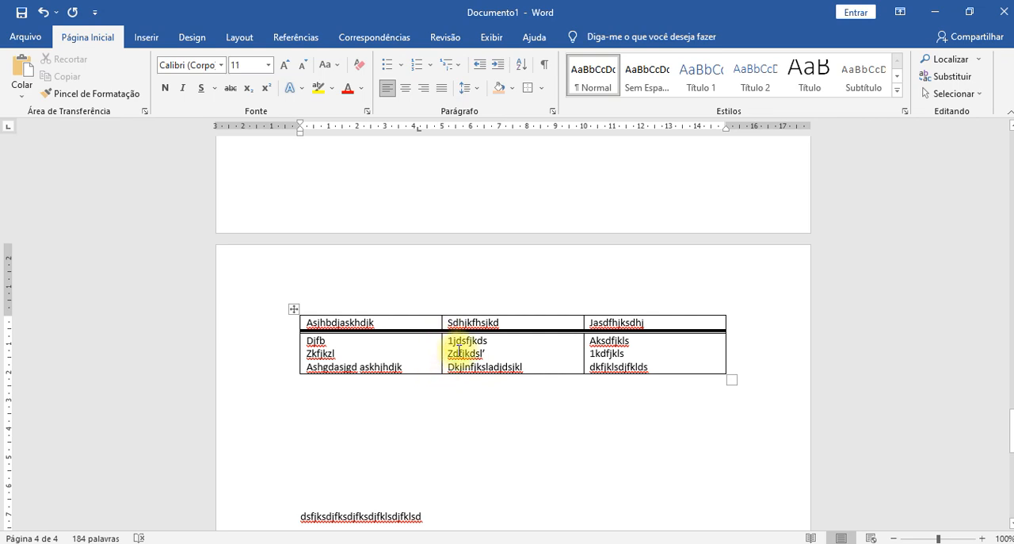
- Open the Bordas e Sombreamento settings for the second column's three cells below the header row and move the dialog off the table
{"action": "left_click_drag", "start_coordinate": [457, 342], "coordinate": [478, 371]}
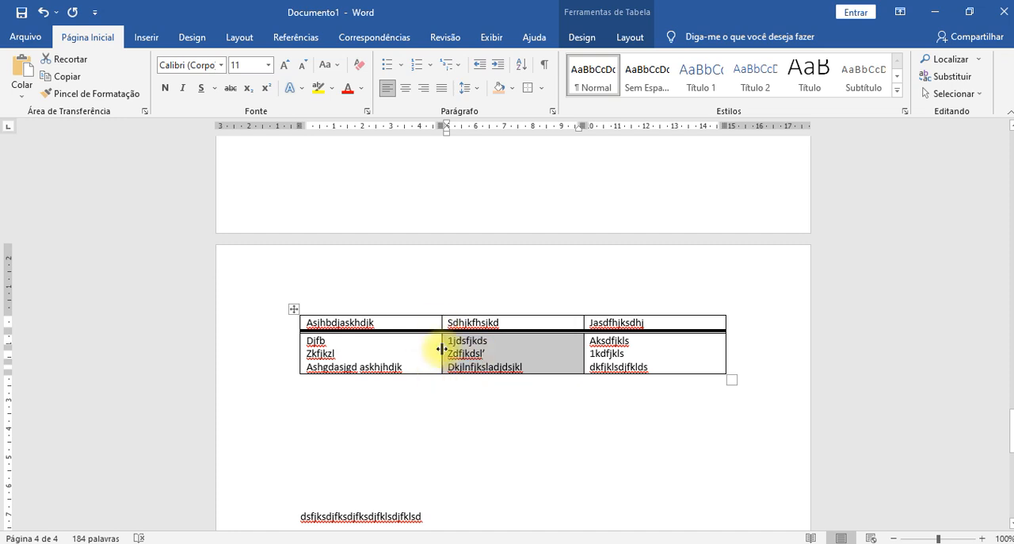
{"action": "left_click_drag", "start_coordinate": [446, 349], "coordinate": [452, 364]}
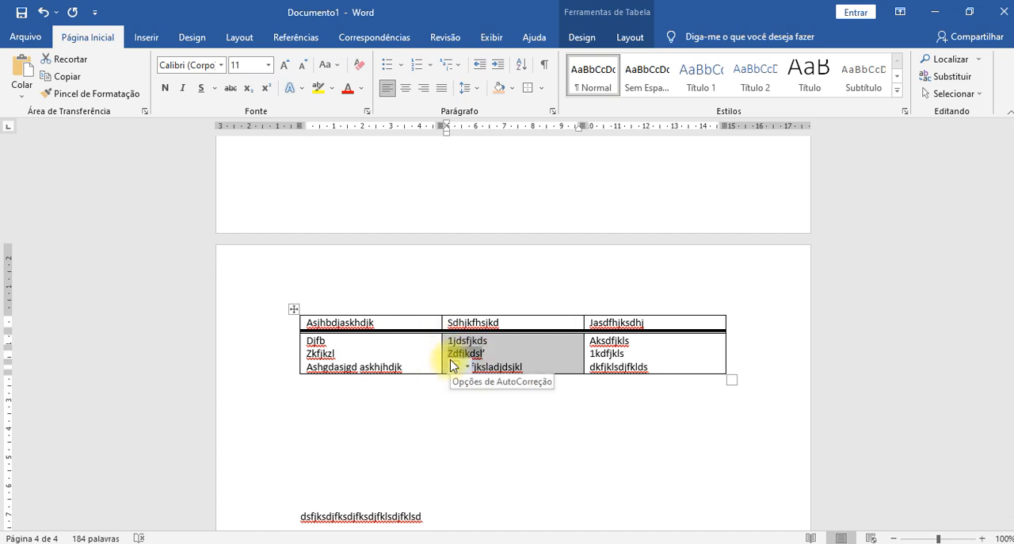
{"action": "left_click", "coordinate": [543, 89]}
{"action": "left_click", "coordinate": [573, 381]}
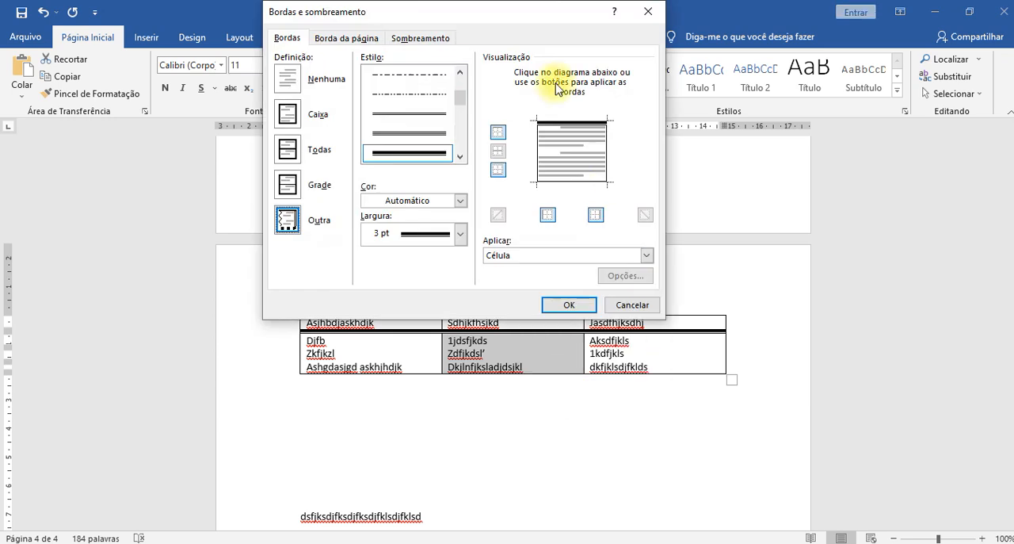
{"action": "left_click_drag", "start_coordinate": [512, 11], "coordinate": [738, 18]}
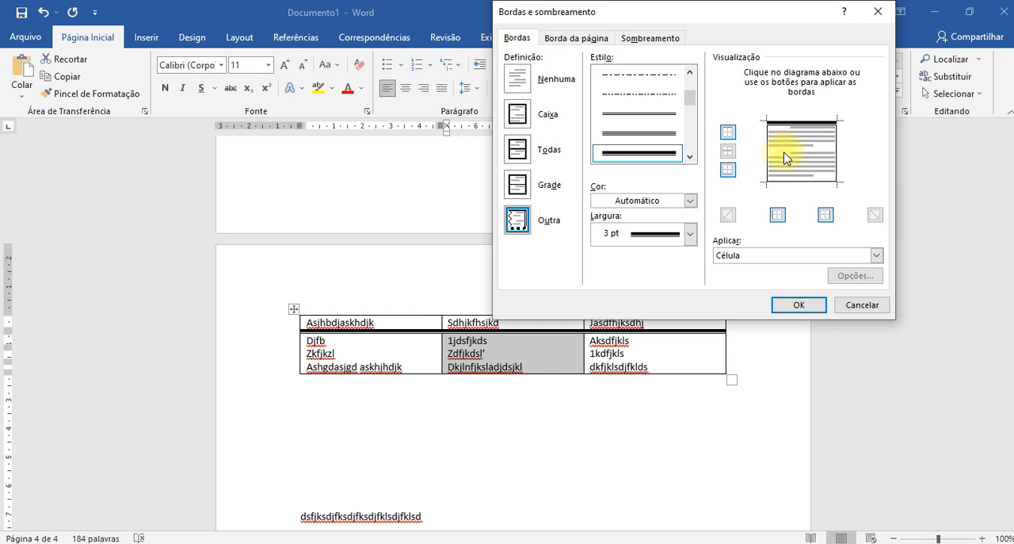
- Try a ½ pt single line as the inner horizontal border of the selected cells, and remove it
{"action": "scroll", "coordinate": [633, 107], "scroll_direction": "up", "scroll_amount": 3}
{"action": "left_click", "coordinate": [642, 75]}
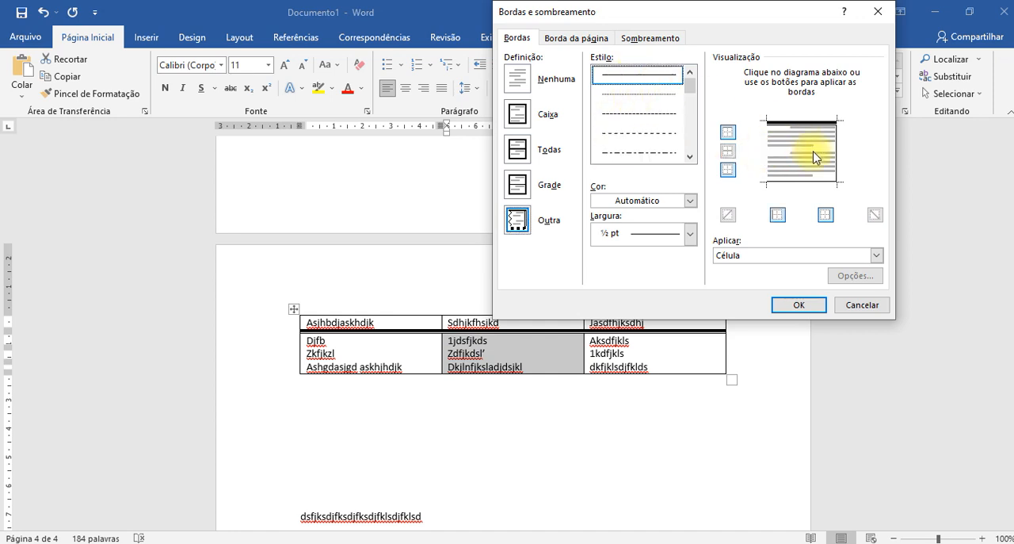
{"action": "left_click", "coordinate": [816, 155]}
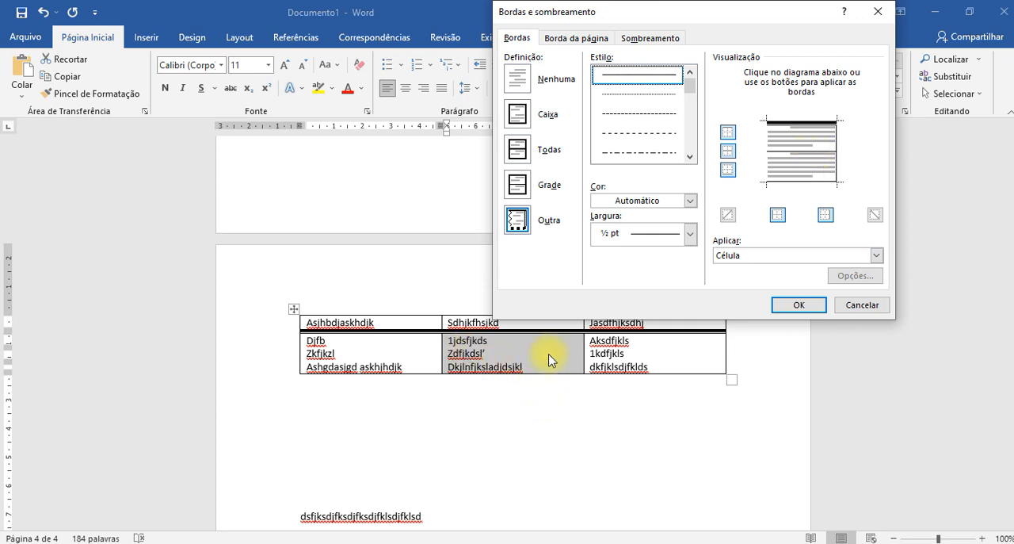
{"action": "left_click", "coordinate": [793, 150]}
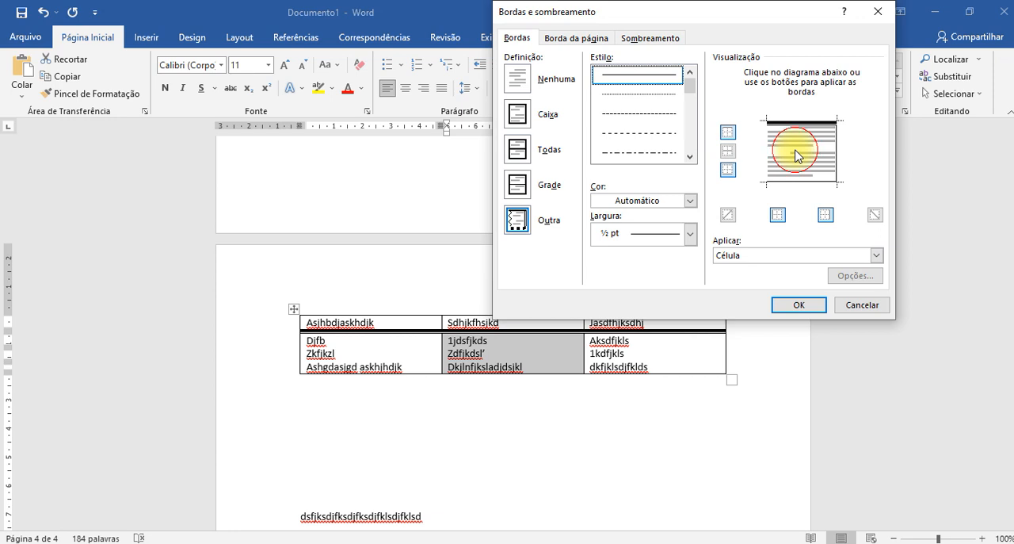
- Switch the left and right borders of the selected second-column cells off and on to test them
{"action": "left_click", "coordinate": [765, 157]}
{"action": "left_click", "coordinate": [764, 157]}
{"action": "left_click", "coordinate": [766, 155]}
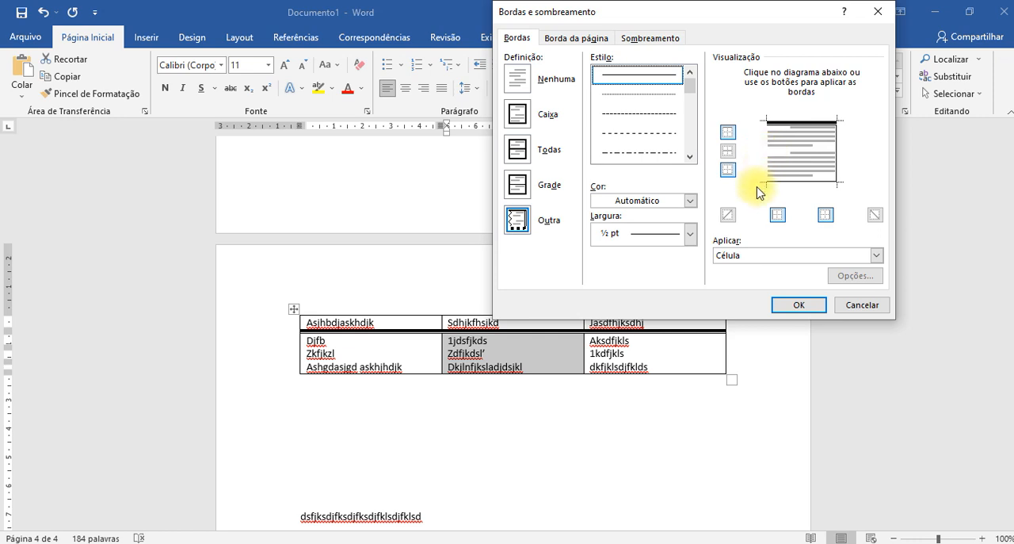
{"action": "left_click", "coordinate": [778, 219]}
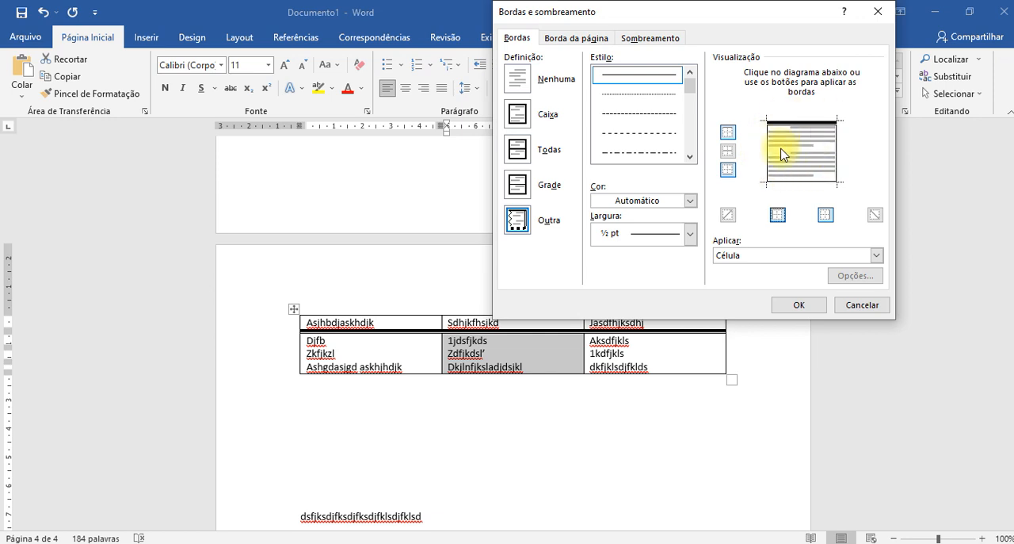
{"action": "left_click", "coordinate": [780, 217]}
{"action": "left_click", "coordinate": [824, 218]}
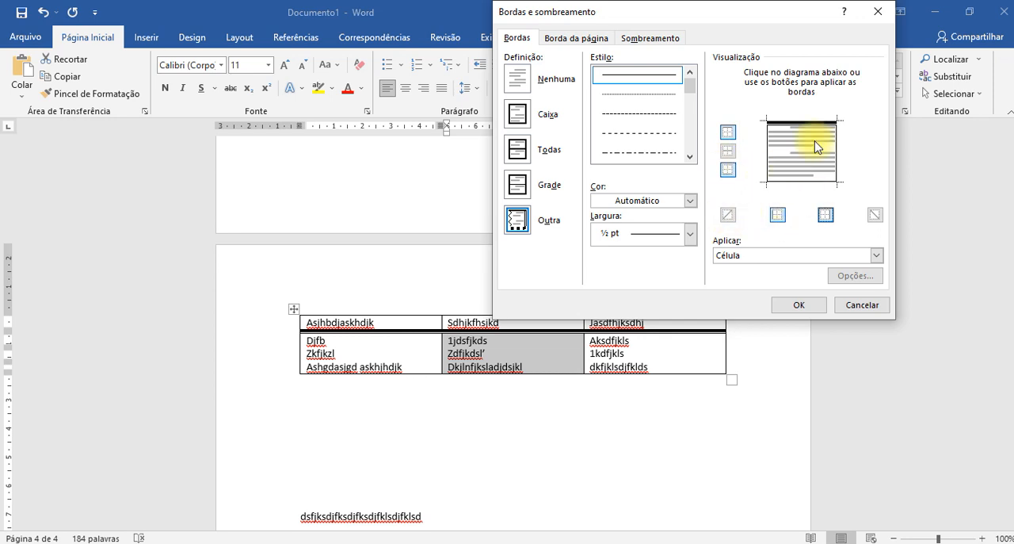
- Try a diagonal border on the selected cells, clear it, and apply the settings with the left border removed
{"action": "left_click", "coordinate": [727, 217]}
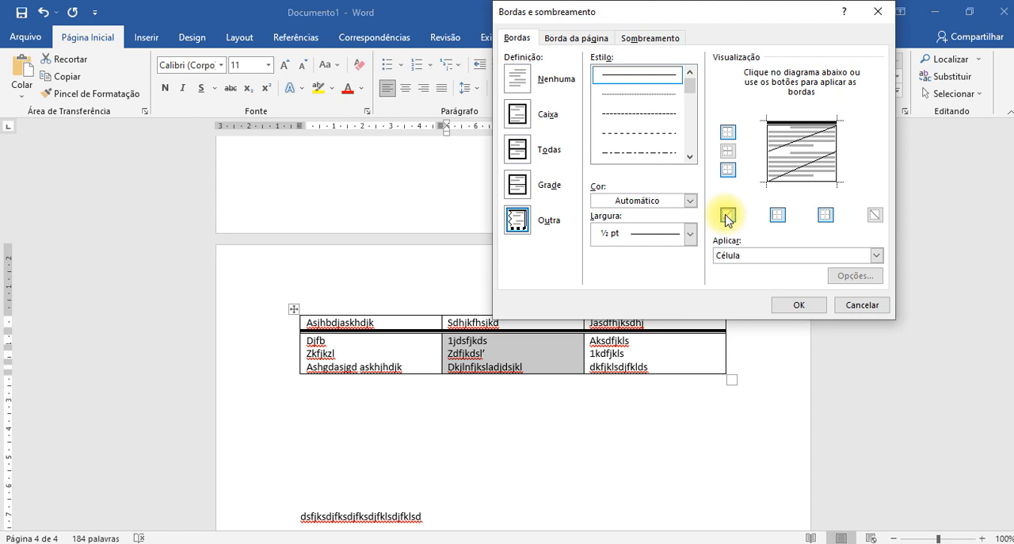
{"action": "left_click", "coordinate": [728, 217]}
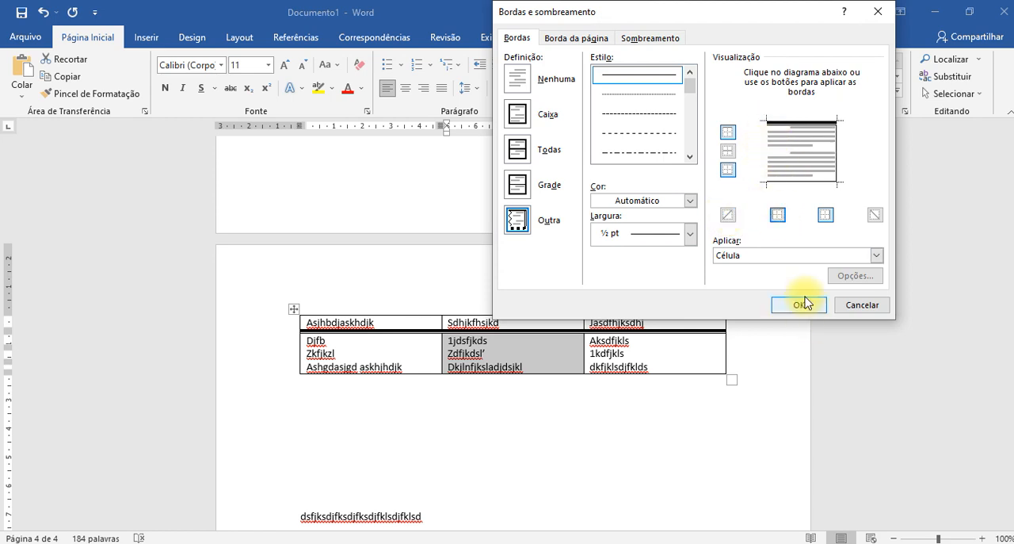
{"action": "left_click", "coordinate": [796, 305]}
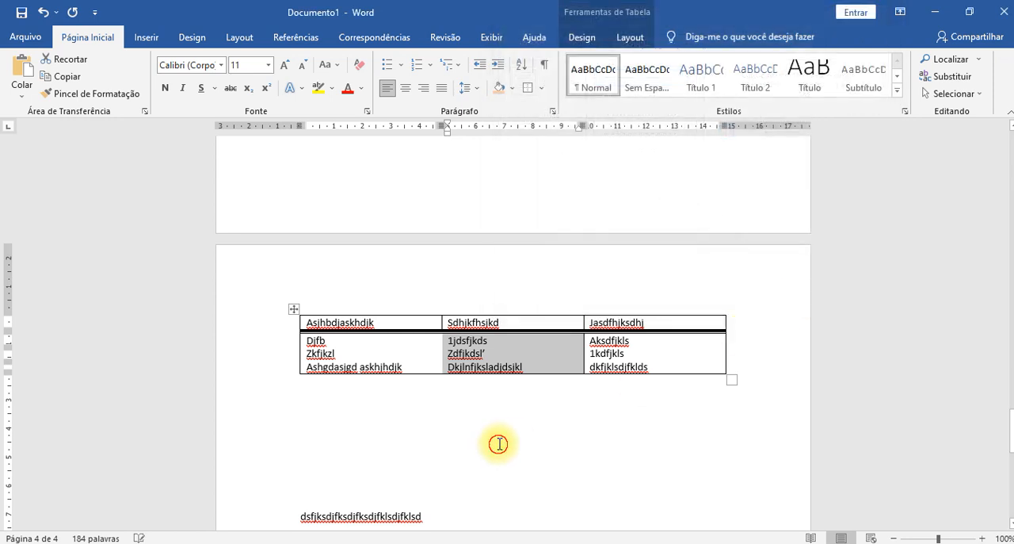
{"action": "left_click", "coordinate": [498, 442]}
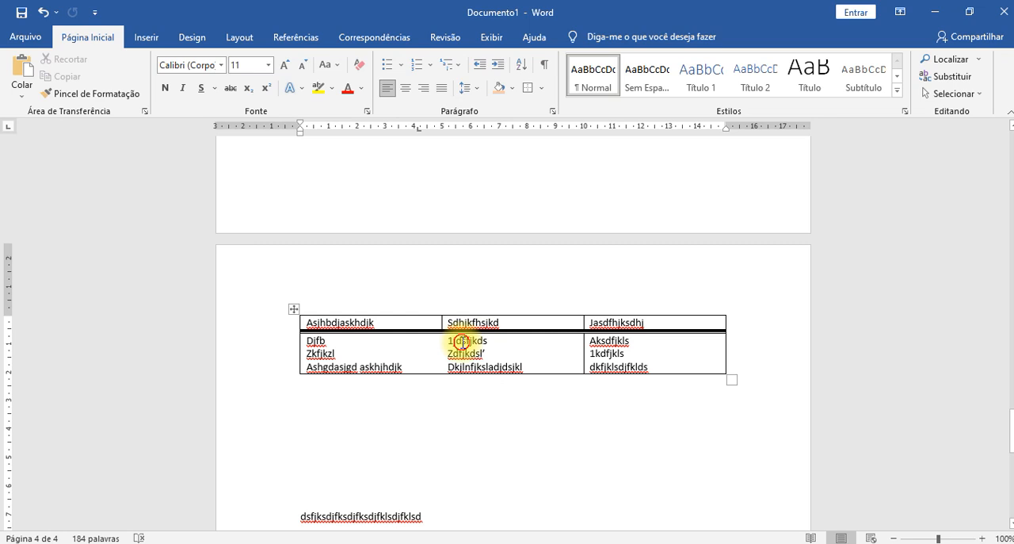
- Reopen the Bordas e Sombreamento settings for the second column's cells below the header row and clear their right border
{"action": "left_click_drag", "start_coordinate": [458, 342], "coordinate": [510, 366]}
{"action": "left_click", "coordinate": [541, 88]}
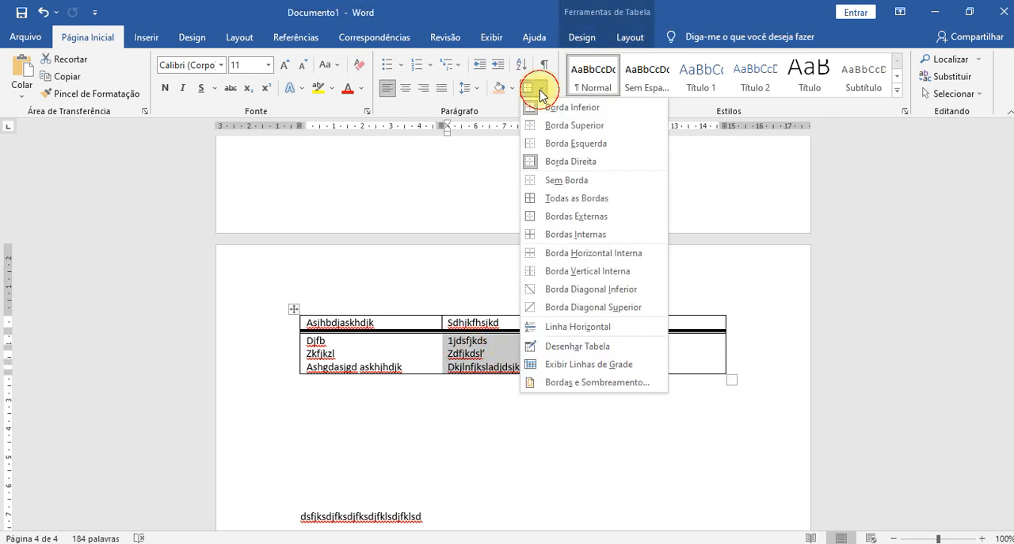
{"action": "left_click", "coordinate": [545, 382]}
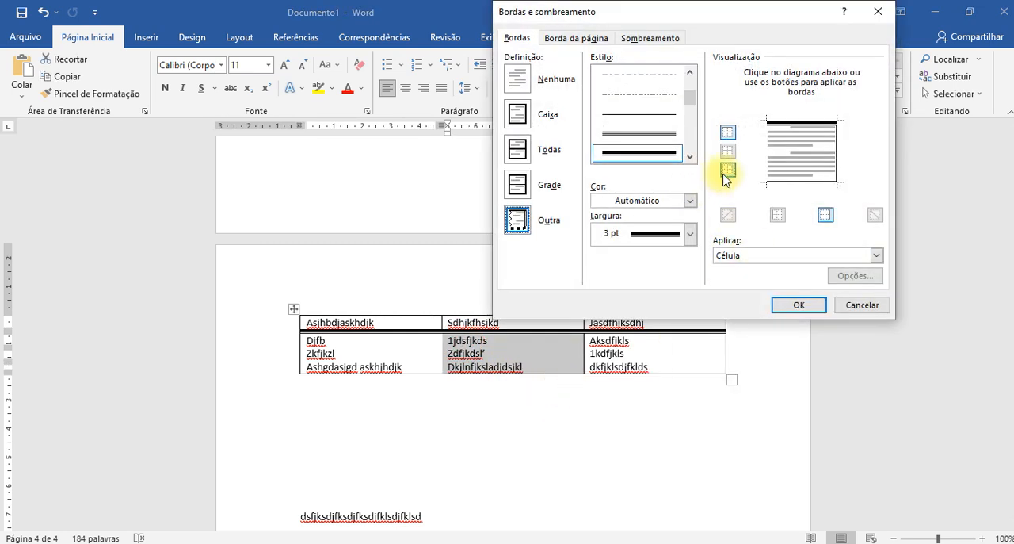
{"action": "left_click", "coordinate": [838, 159]}
{"action": "left_click", "coordinate": [837, 158]}
- Try the ½ pt single line on the selected cells' side borders, remove both side borders, and apply the settings
{"action": "scroll", "coordinate": [630, 90], "scroll_direction": "up", "scroll_amount": 3}
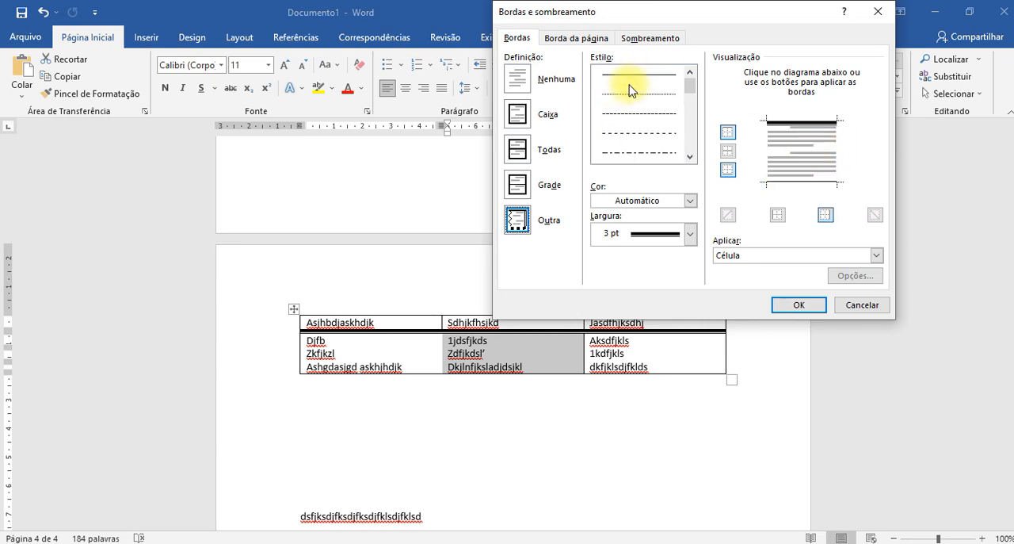
{"action": "left_click", "coordinate": [634, 75]}
{"action": "left_click", "coordinate": [843, 156]}
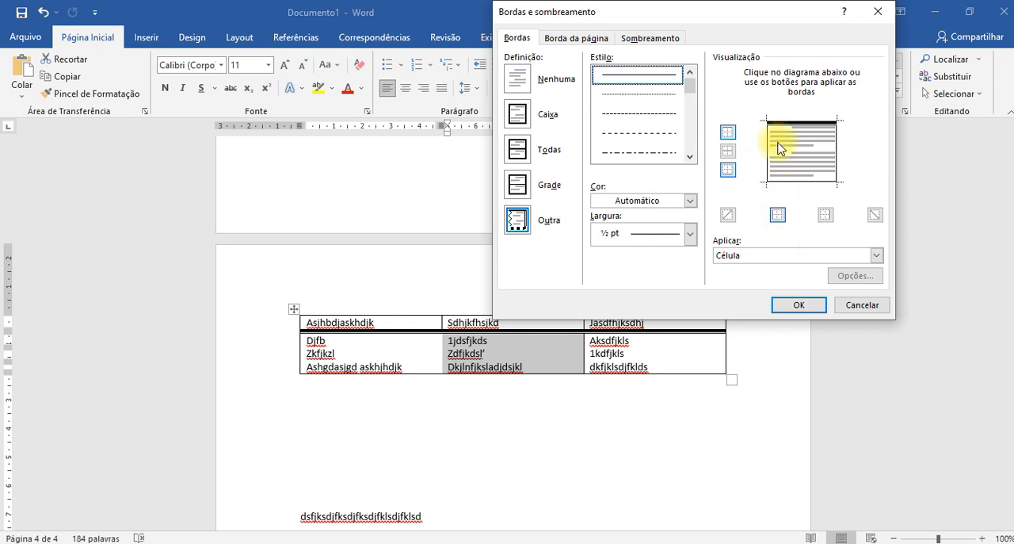
{"action": "left_click", "coordinate": [768, 150]}
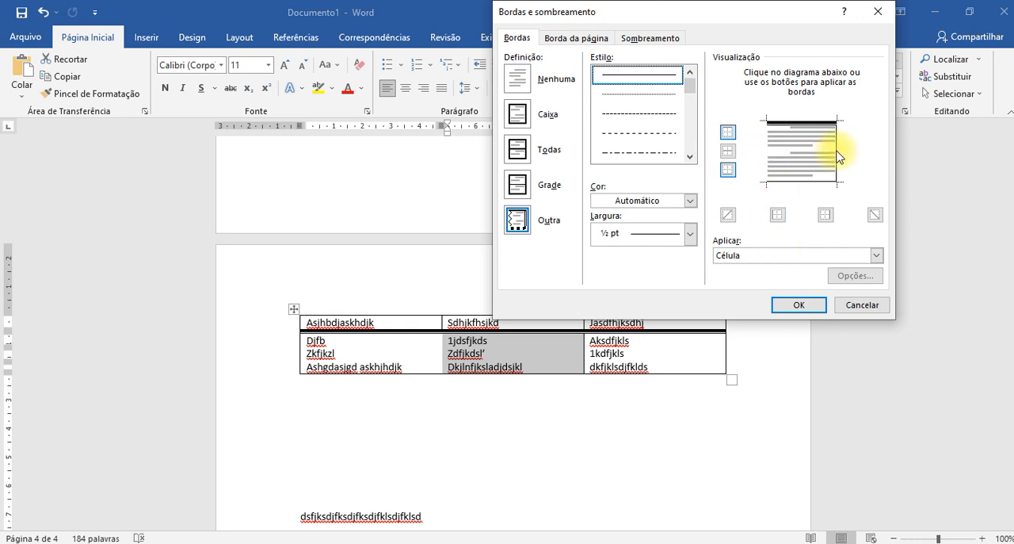
{"action": "left_click", "coordinate": [799, 305]}
{"action": "left_click", "coordinate": [672, 460]}
{"action": "left_click", "coordinate": [470, 351]}
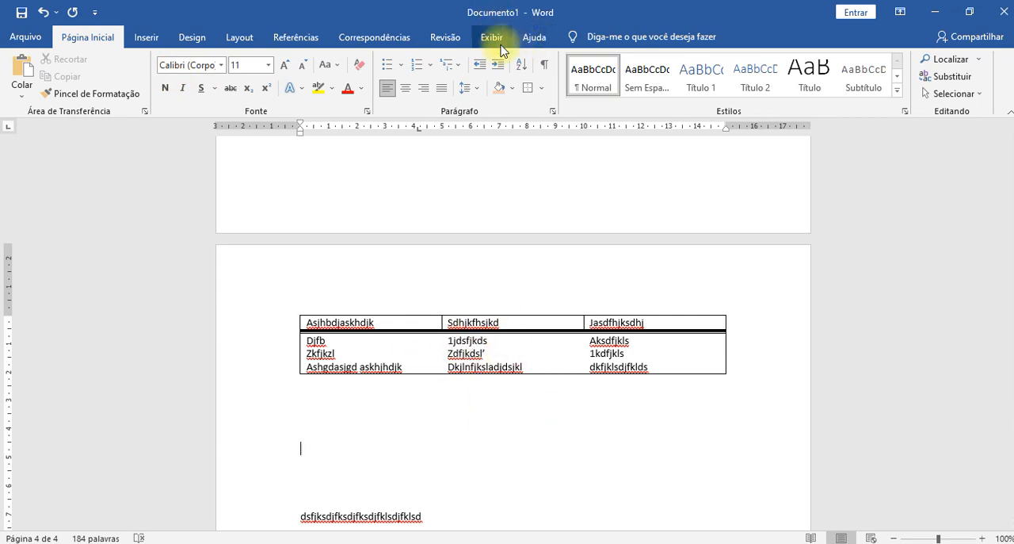
- View the table's design and layout options, try a 1 cm height on its third row, and undo the height changes
{"action": "left_click", "coordinate": [528, 354]}
{"action": "left_click", "coordinate": [583, 37]}
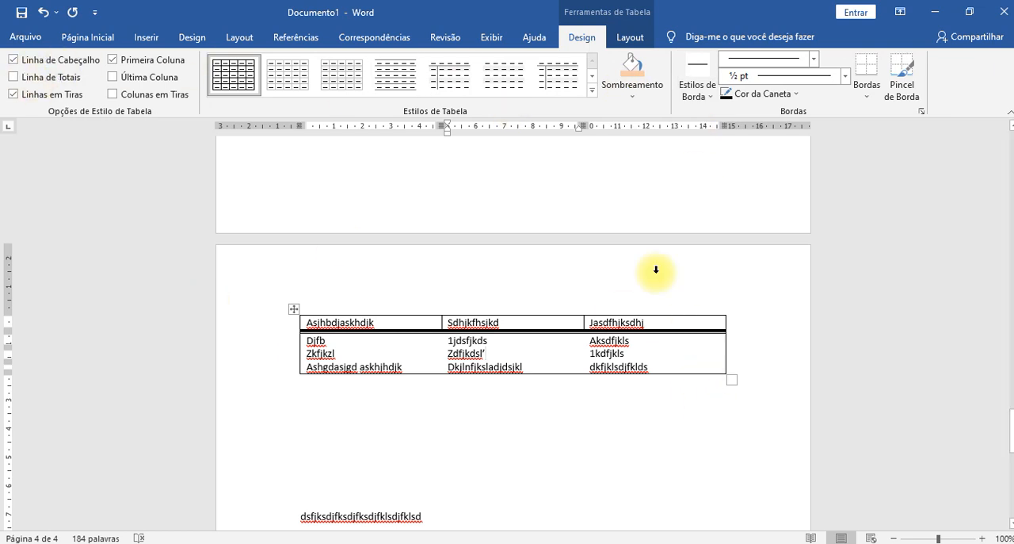
{"action": "left_click", "coordinate": [630, 37]}
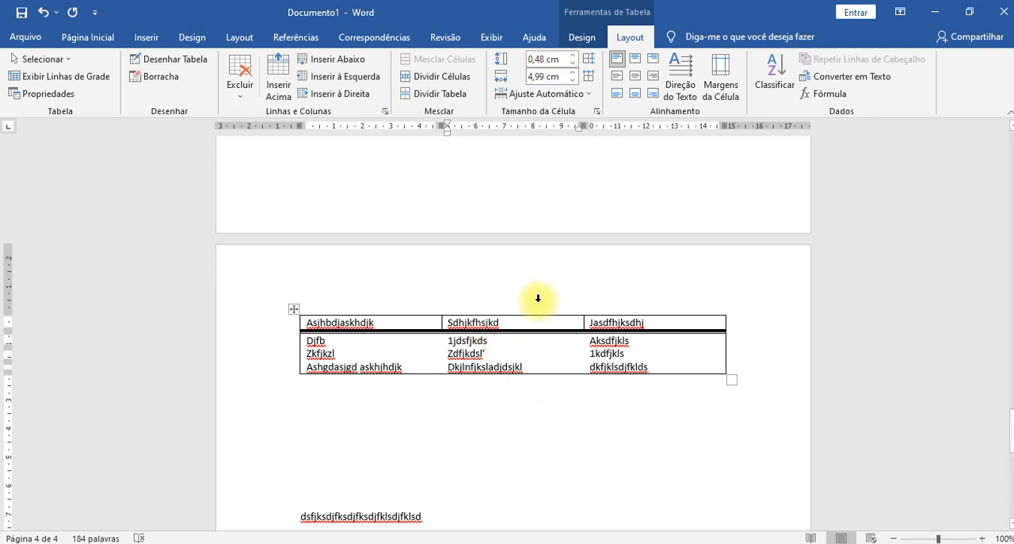
{"action": "left_click", "coordinate": [574, 57]}
{"action": "left_click", "coordinate": [575, 57]}
{"action": "left_click", "coordinate": [574, 57]}
{"action": "left_click", "coordinate": [574, 57]}
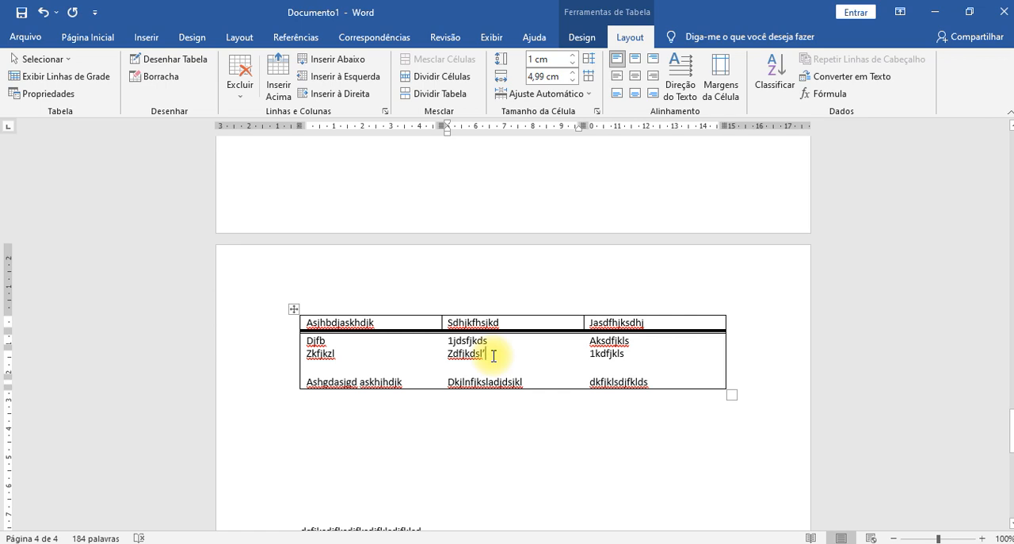
{"action": "key", "text": "ctrl+z"}
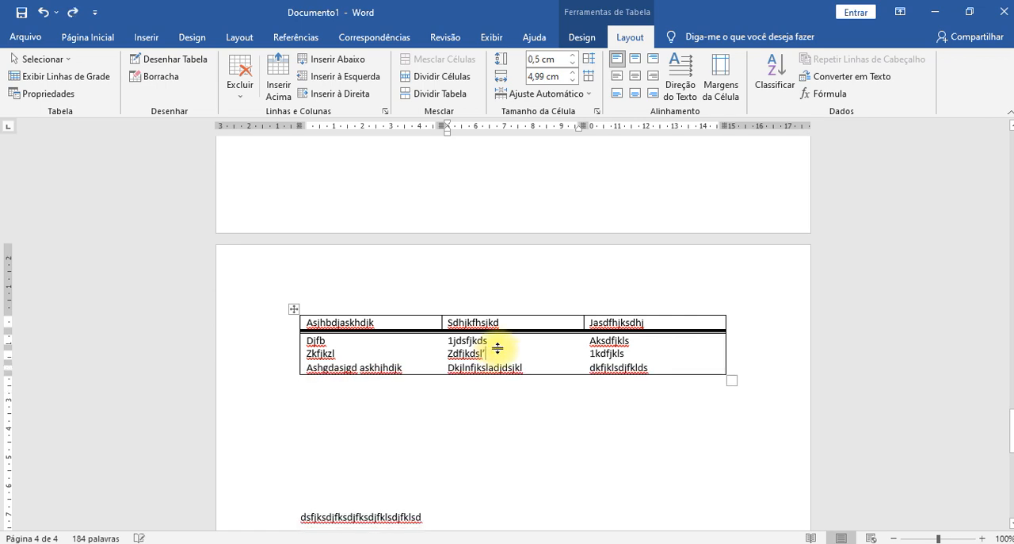
- Set the height of the three table rows below the header to 1 cm
{"action": "left_click_drag", "start_coordinate": [298, 342], "coordinate": [673, 362]}
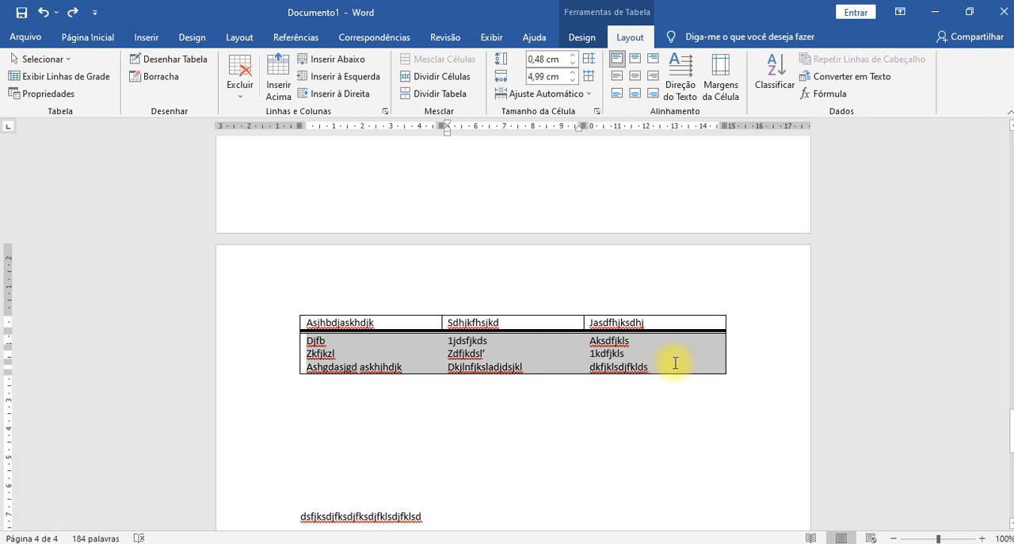
{"action": "left_click", "coordinate": [573, 54]}
{"action": "left_click", "coordinate": [573, 54]}
{"action": "left_click", "coordinate": [573, 53]}
{"action": "left_click", "coordinate": [573, 54]}
{"action": "left_click", "coordinate": [573, 54]}
{"action": "left_click", "coordinate": [573, 54]}
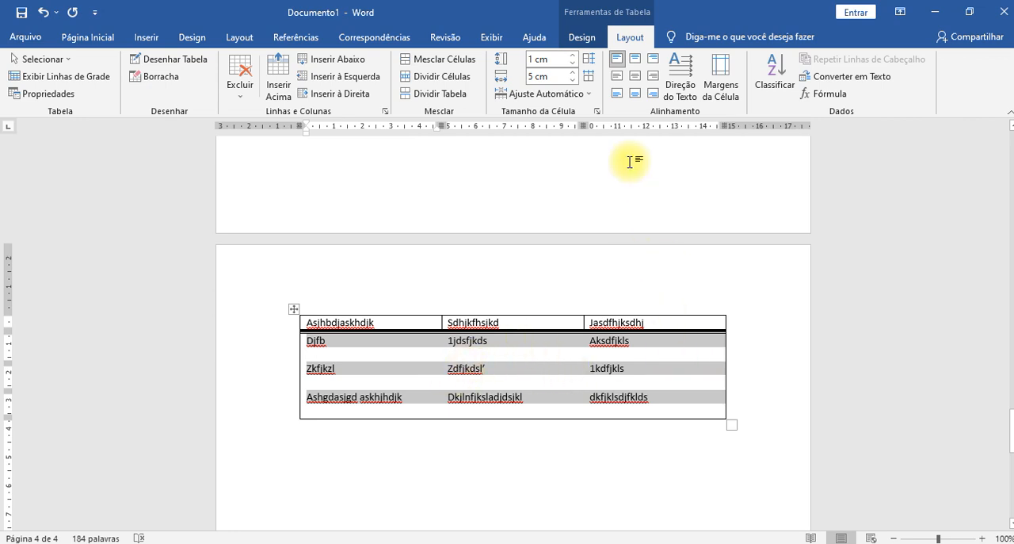
- Try narrowing the selected cells' column width to 3,6 cm
{"action": "left_click", "coordinate": [575, 80]}
{"action": "left_click", "coordinate": [575, 80]}
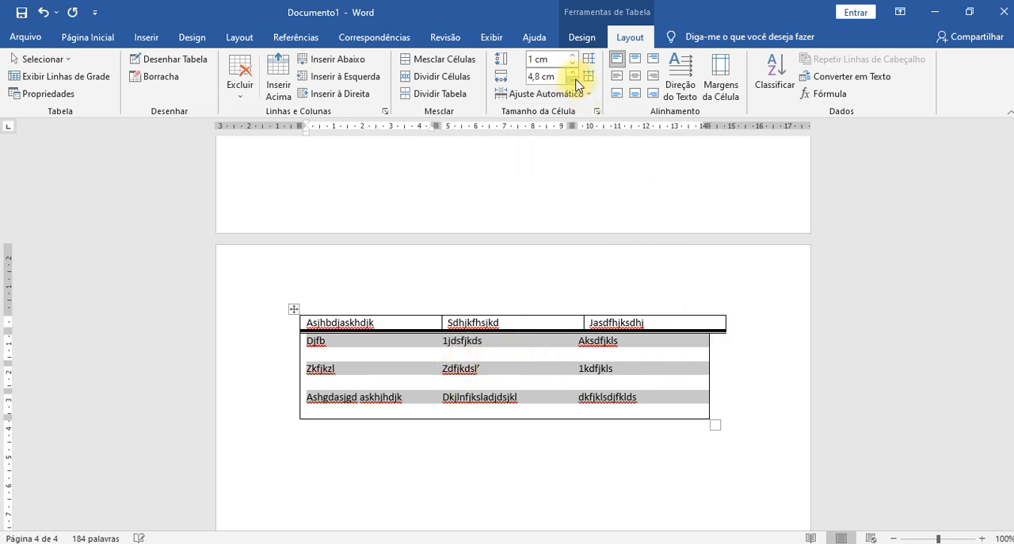
{"action": "left_click", "coordinate": [575, 80]}
{"action": "left_click", "coordinate": [575, 80]}
{"action": "left_click", "coordinate": [575, 80]}
{"action": "left_click", "coordinate": [576, 80]}
{"action": "left_click", "coordinate": [576, 80]}
{"action": "left_click", "coordinate": [575, 80]}
{"action": "left_click", "coordinate": [576, 80]}
{"action": "left_click", "coordinate": [575, 80]}
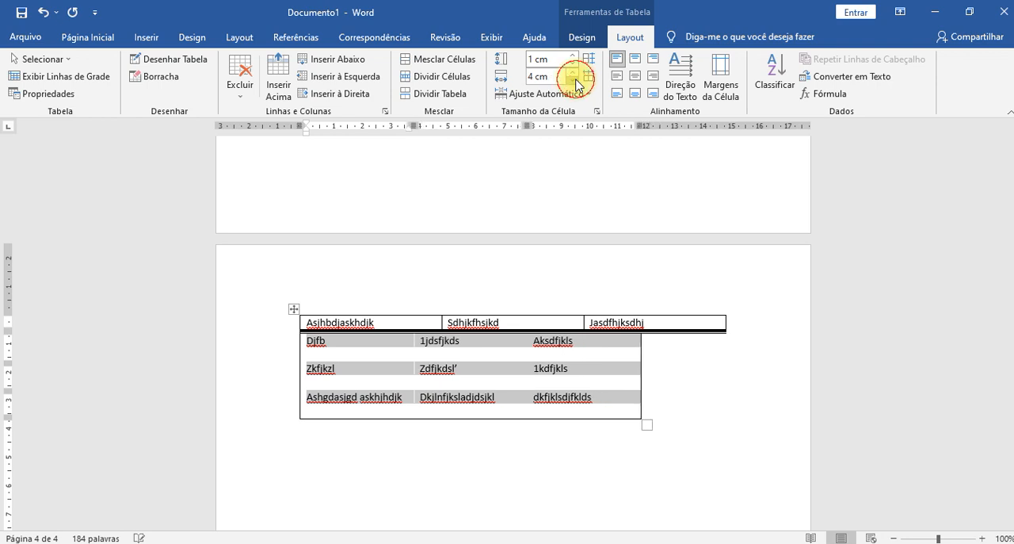
{"action": "left_click", "coordinate": [575, 80]}
{"action": "left_click", "coordinate": [575, 80]}
{"action": "left_click", "coordinate": [575, 80]}
{"action": "left_click", "coordinate": [575, 80]}
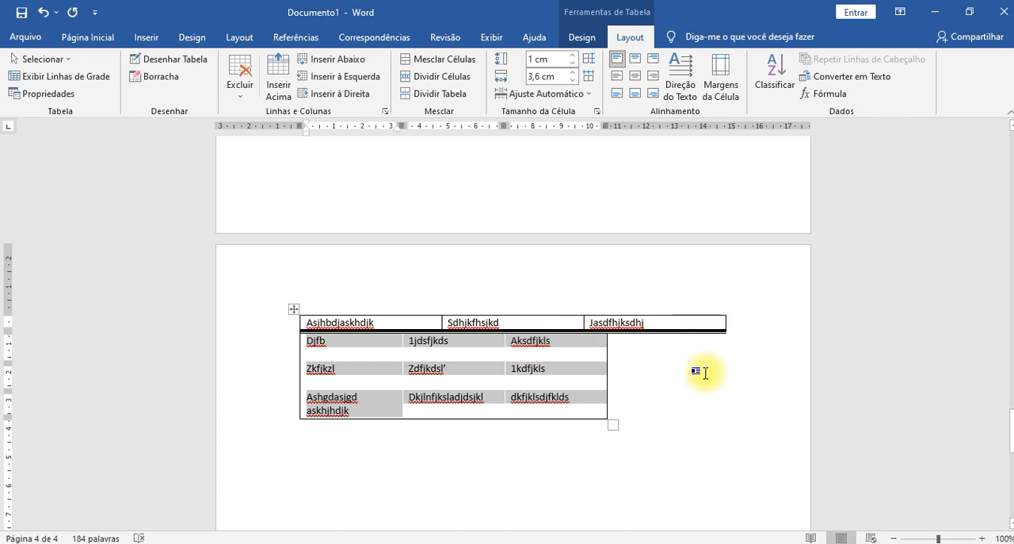
- Undo the width changes on the selected cells, keeping the 1 cm row height
{"action": "key", "text": "ctrl+z"}
{"action": "key", "text": "ctrl+z"}
{"action": "key", "text": "ctrl+z"}
{"action": "key", "text": "ctrl+z"}
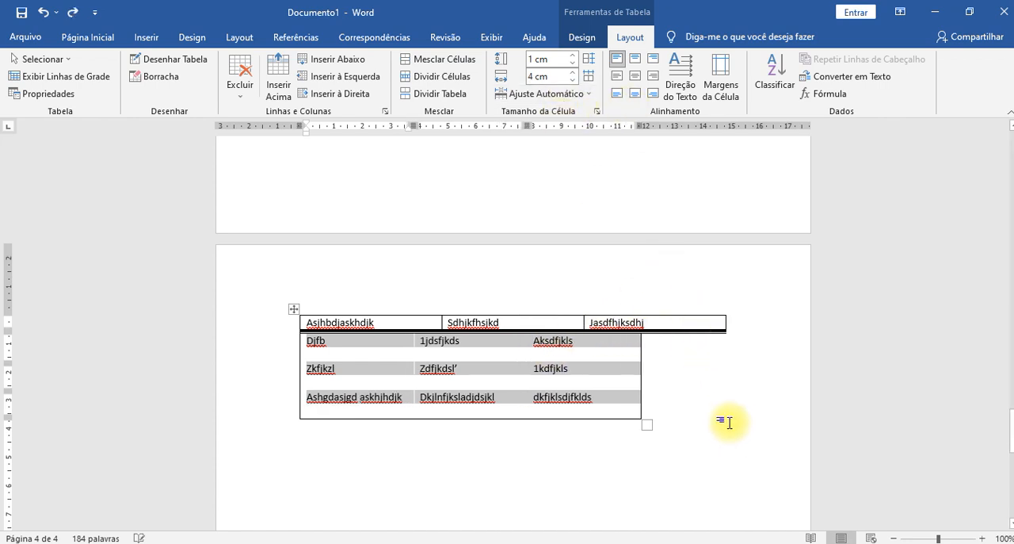
{"action": "key", "text": "ctrl+z"}
{"action": "key", "text": "ctrl+z"}
{"action": "key", "text": "ctrl+z"}
{"action": "key", "text": "ctrl+z"}
{"action": "key", "text": "ctrl+z"}
{"action": "key", "text": "ctrl+z"}
{"action": "key", "text": "ctrl+z"}
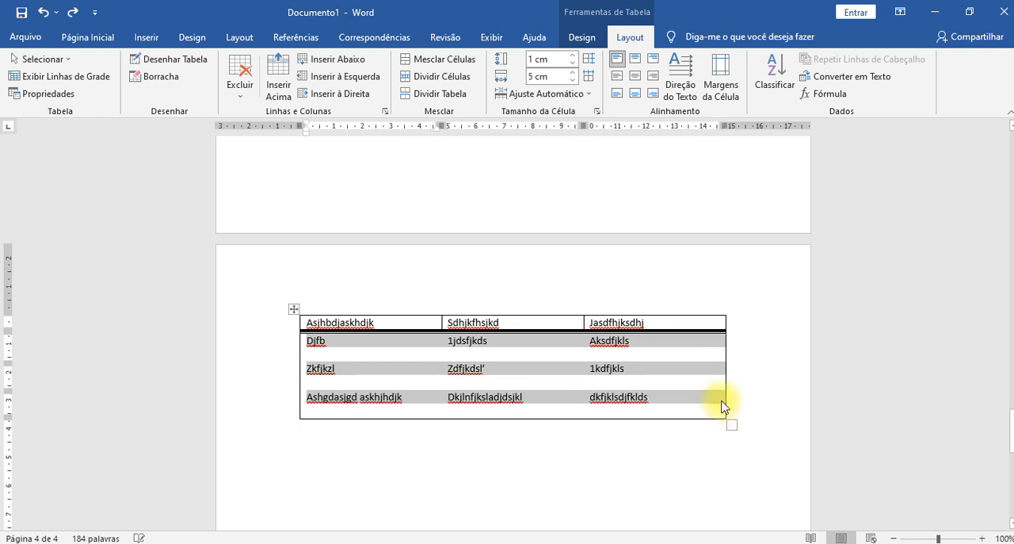
- Fit the table's columns to their text with AutoAjuste de Conteúdo and deselect the cells
{"action": "left_click", "coordinate": [528, 102]}
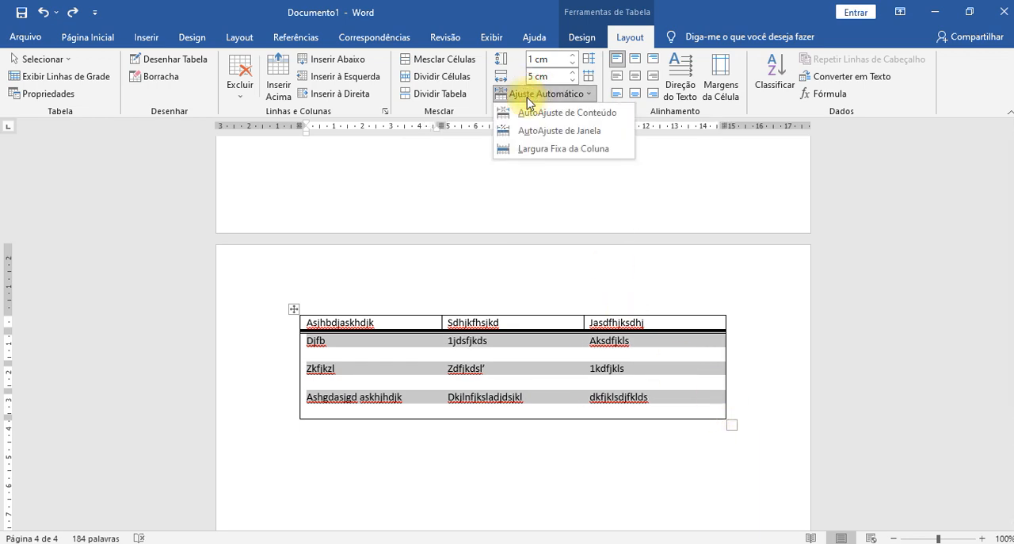
{"action": "left_click", "coordinate": [584, 112]}
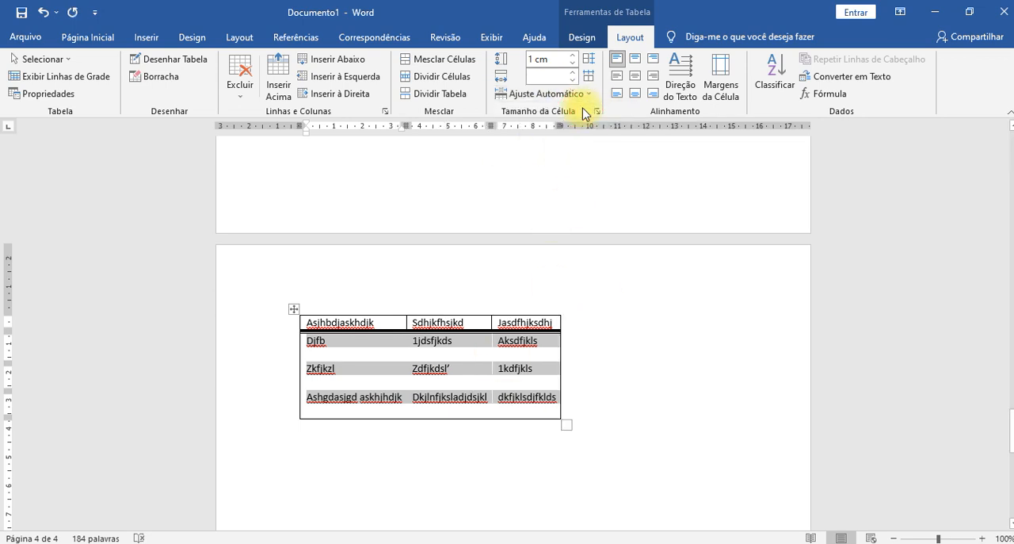
{"action": "left_click", "coordinate": [568, 95]}
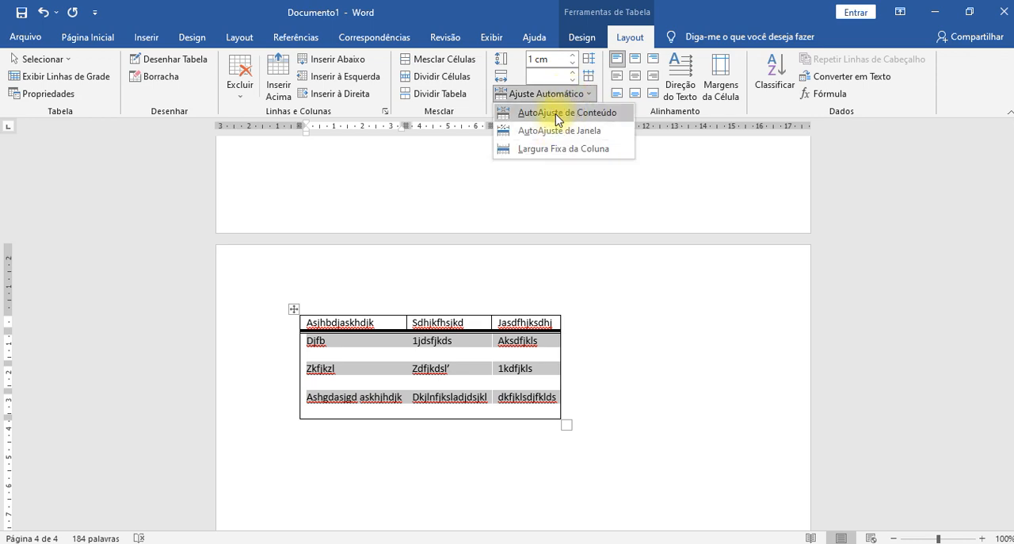
{"action": "left_click", "coordinate": [665, 355]}
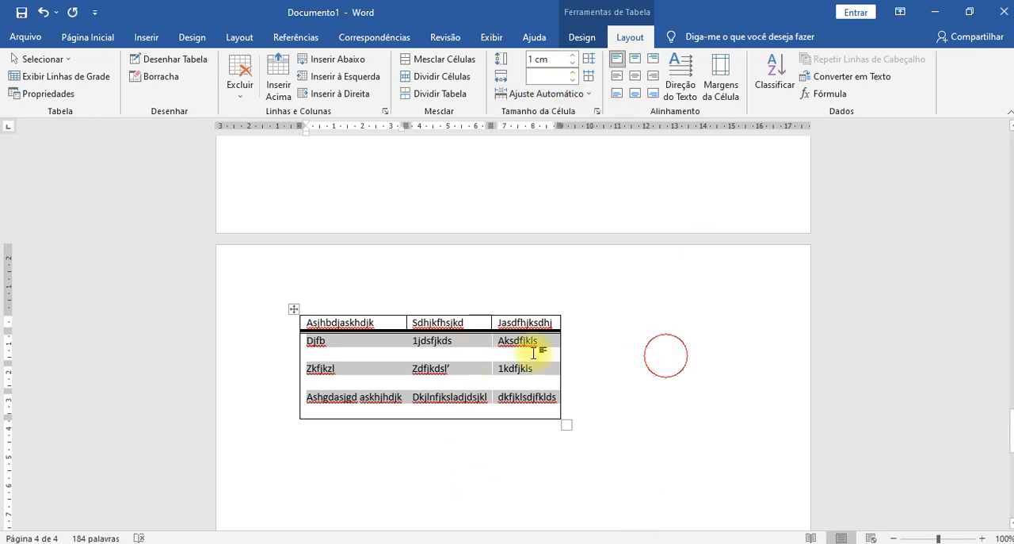
{"action": "left_click", "coordinate": [579, 356]}
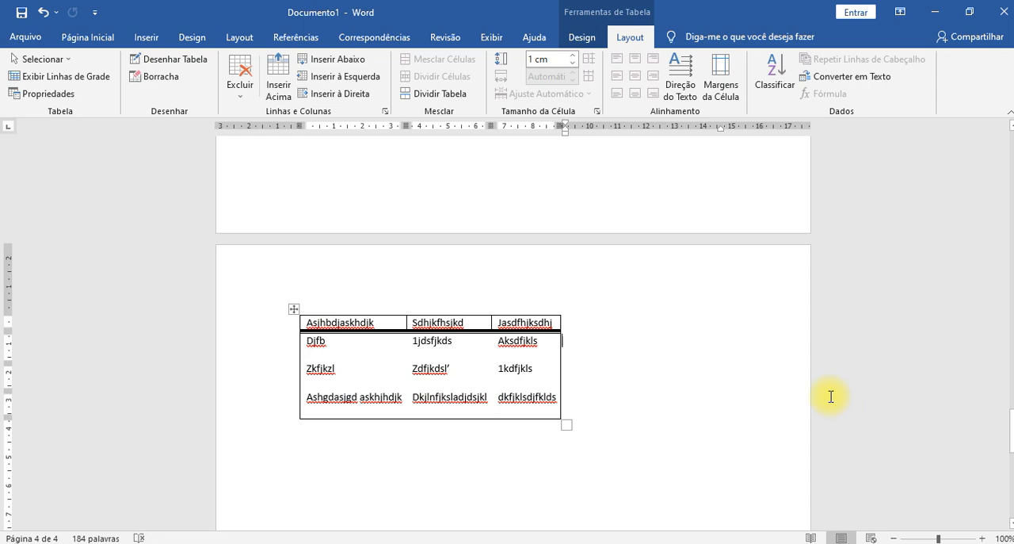
- Undo and redo the AutoAjuste de Conteúdo fit to compare both table widths, leaving the fit applied
{"action": "key", "text": "ctrl+z"}
{"action": "left_click", "coordinate": [744, 344]}
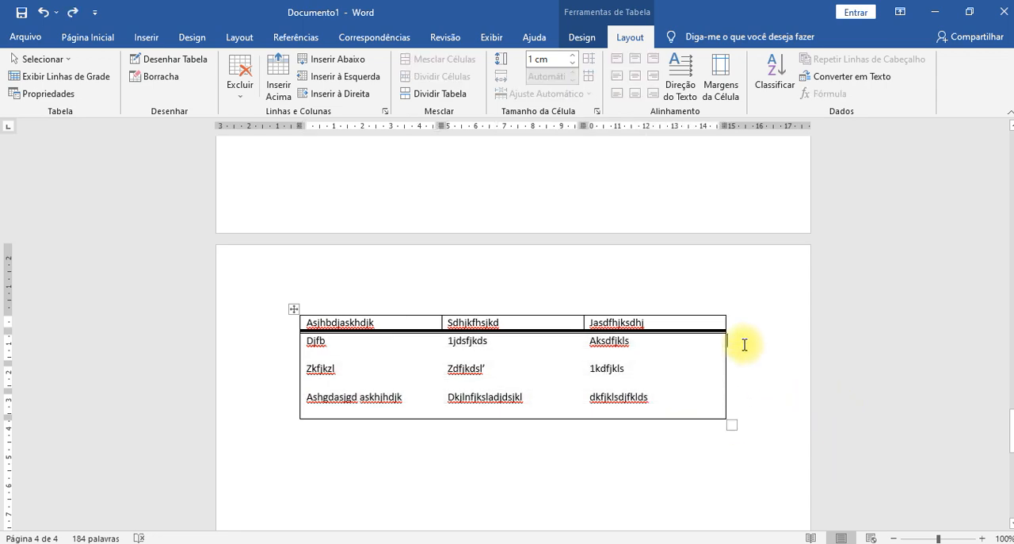
{"action": "left_click", "coordinate": [71, 13]}
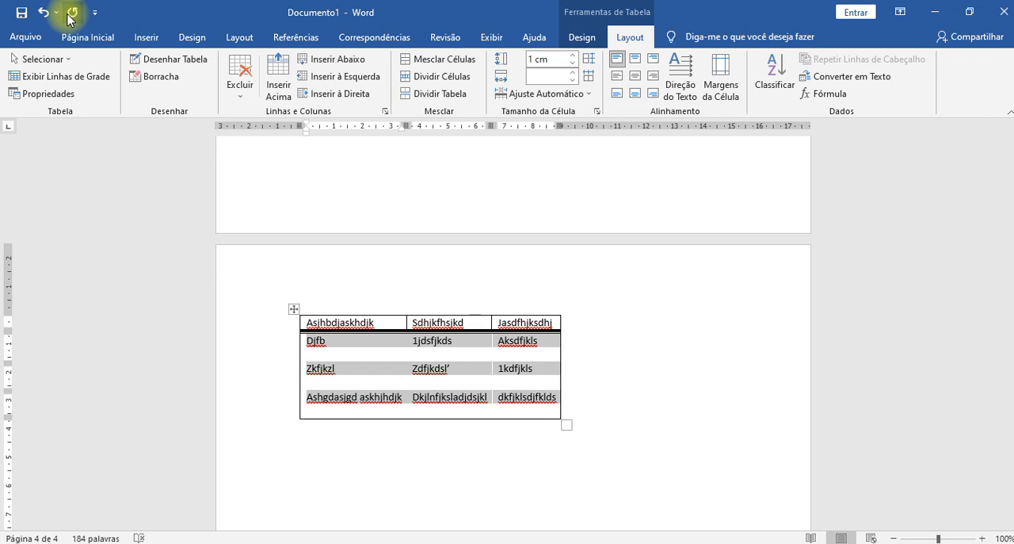
{"action": "left_click", "coordinate": [44, 13]}
{"action": "left_click", "coordinate": [72, 13]}
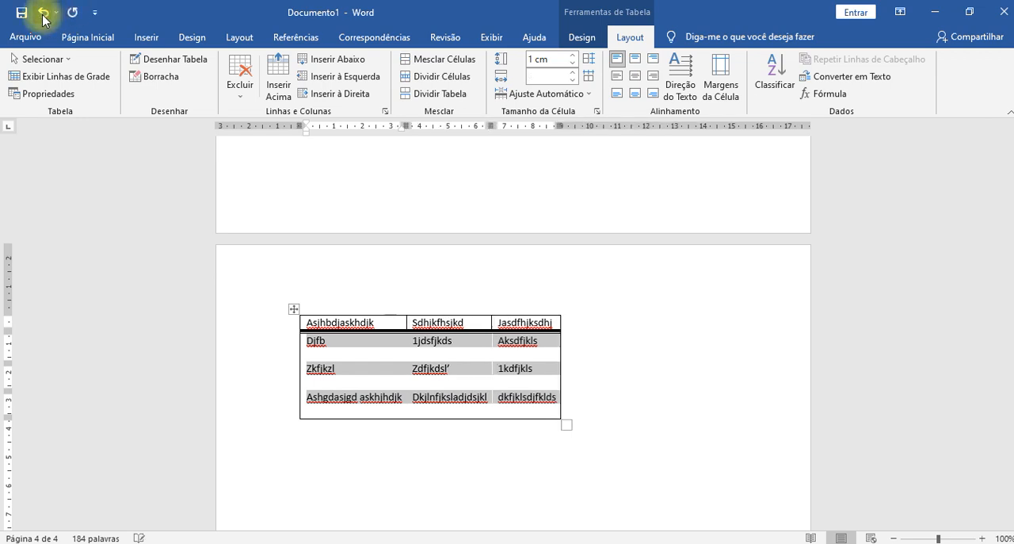
{"action": "left_click", "coordinate": [44, 13]}
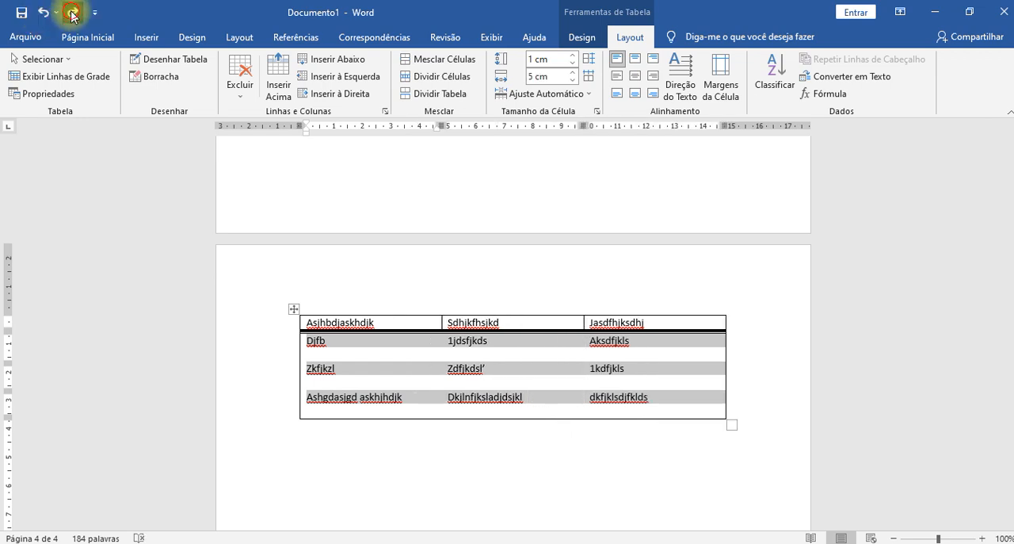
{"action": "left_click", "coordinate": [71, 14]}
{"action": "left_click", "coordinate": [562, 397]}
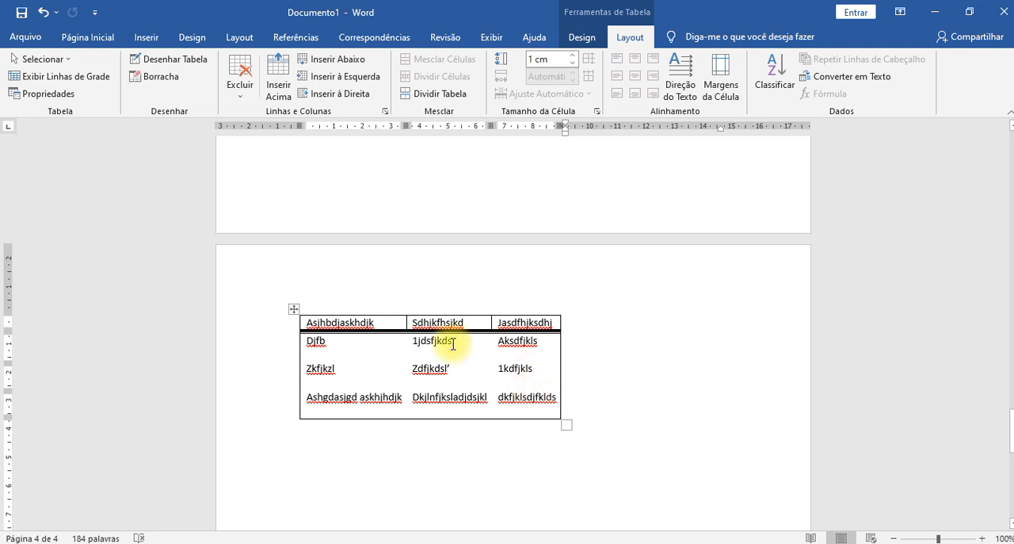
- Insert an empty column between the table's second and third columns
{"action": "left_click", "coordinate": [400, 400]}
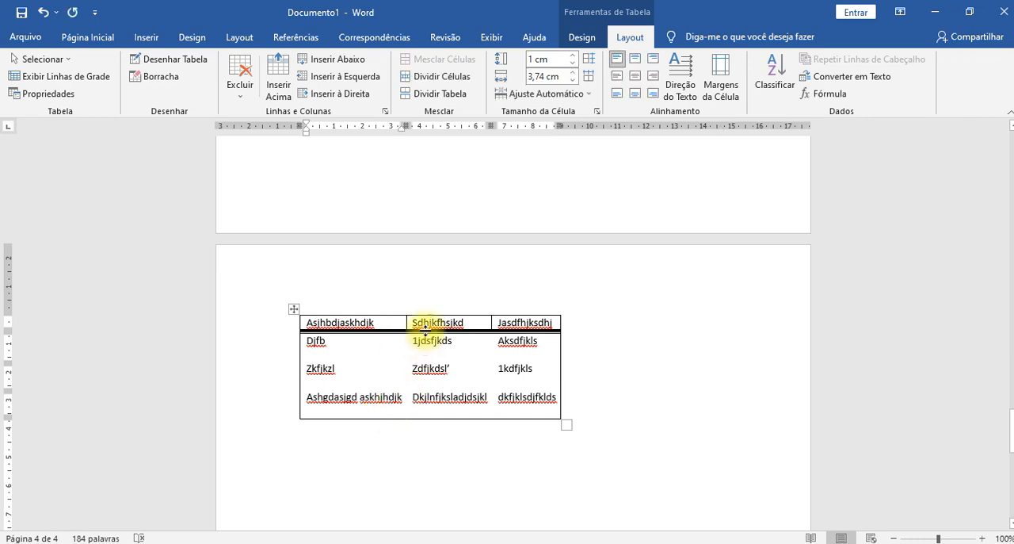
{"action": "mouse_move", "coordinate": [500, 308]}
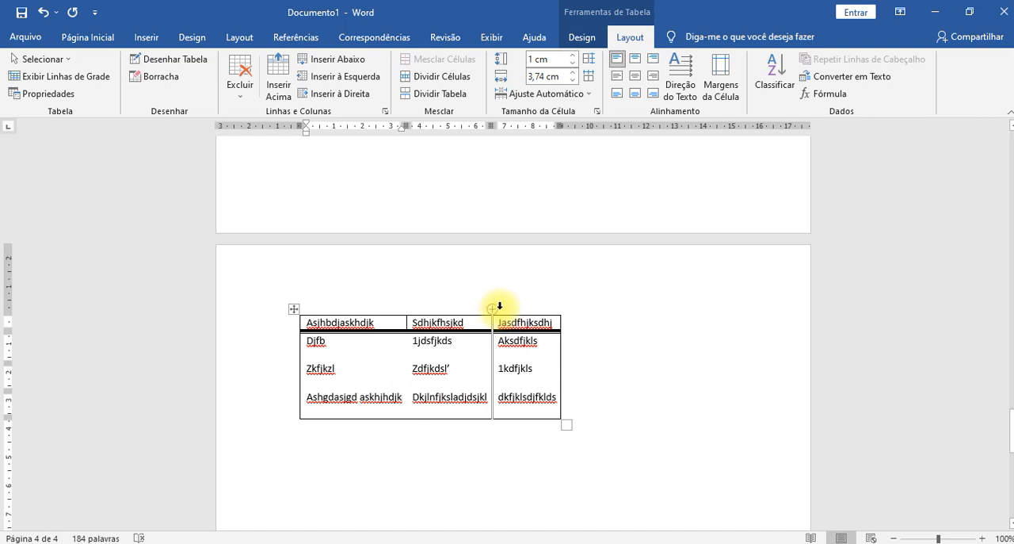
{"action": "mouse_move", "coordinate": [413, 307]}
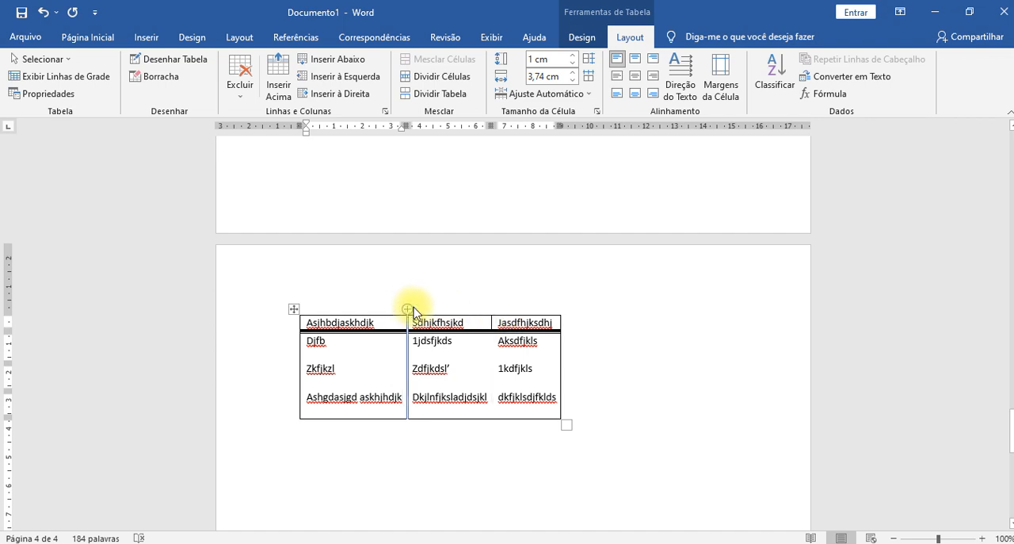
{"action": "mouse_move", "coordinate": [562, 312]}
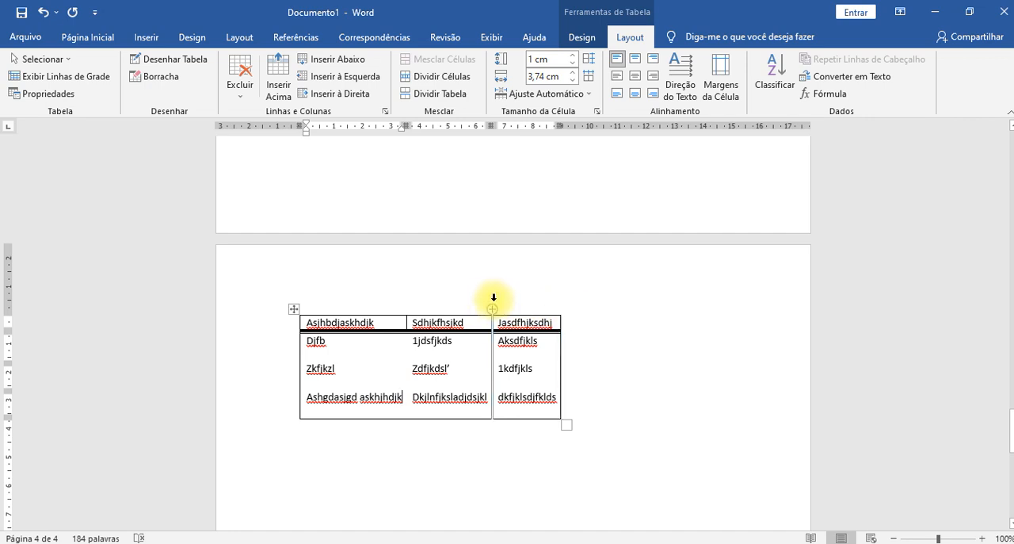
{"action": "left_click", "coordinate": [491, 308]}
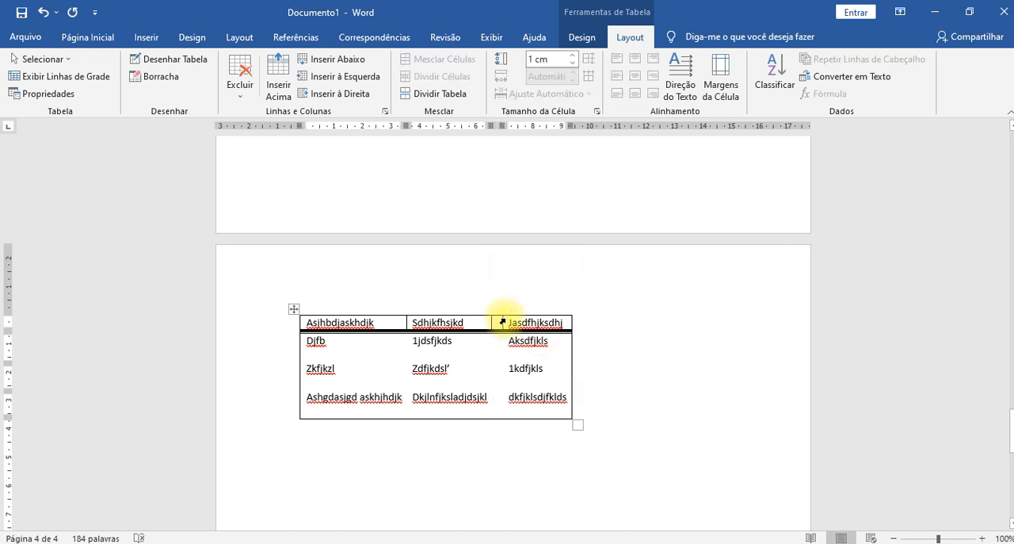
- Fill the new column with the header Dhkfkjsdhfj and the entries Fdfsd, Dfsdfsd and fsdfsdfsd
{"action": "left_click_drag", "start_coordinate": [502, 321], "coordinate": [534, 315]}
{"action": "left_click", "coordinate": [528, 322]}
{"action": "type", "text": "dhkfkjsdhfj"}
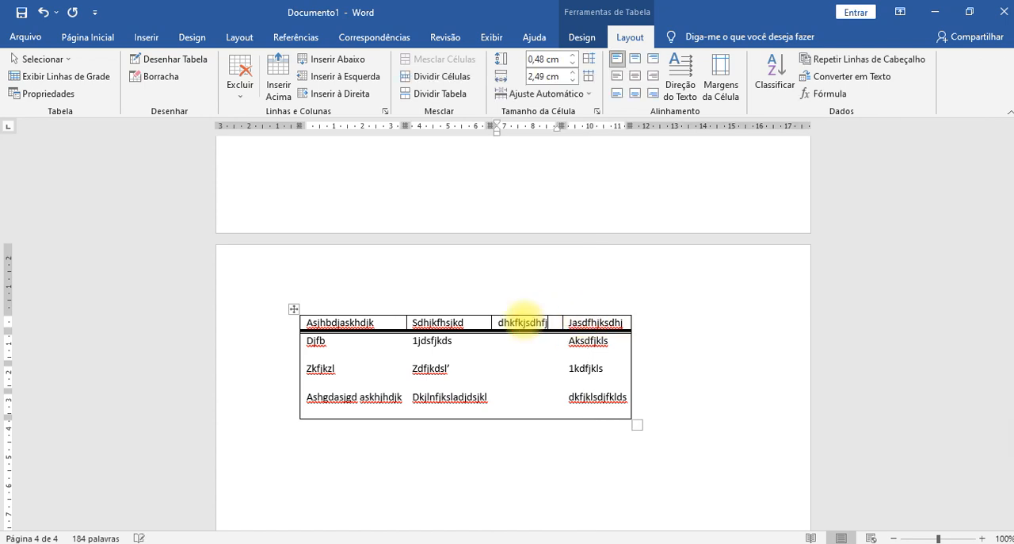
{"action": "key", "text": "Down"}
{"action": "type", "text": "fd"}
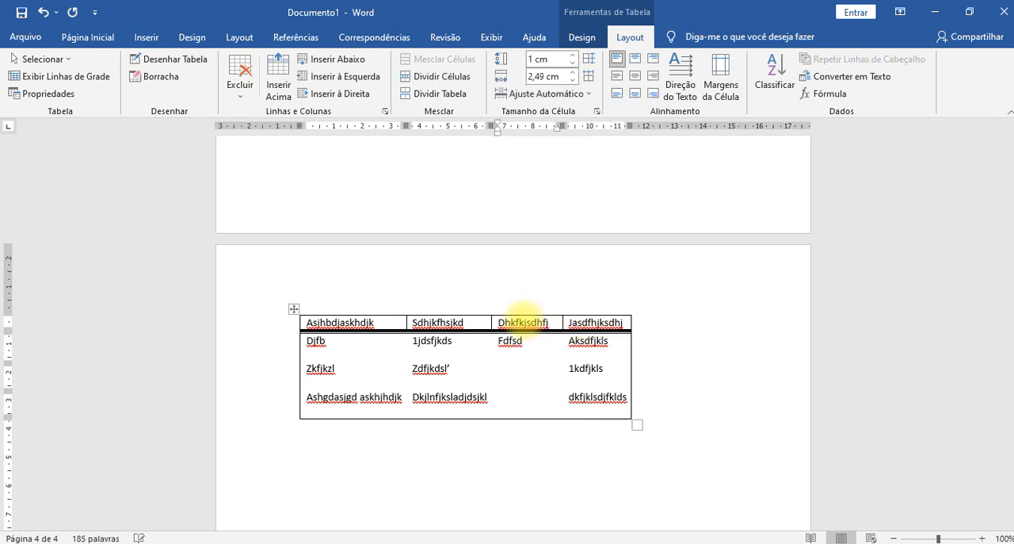
{"action": "left_click", "coordinate": [691, 341]}
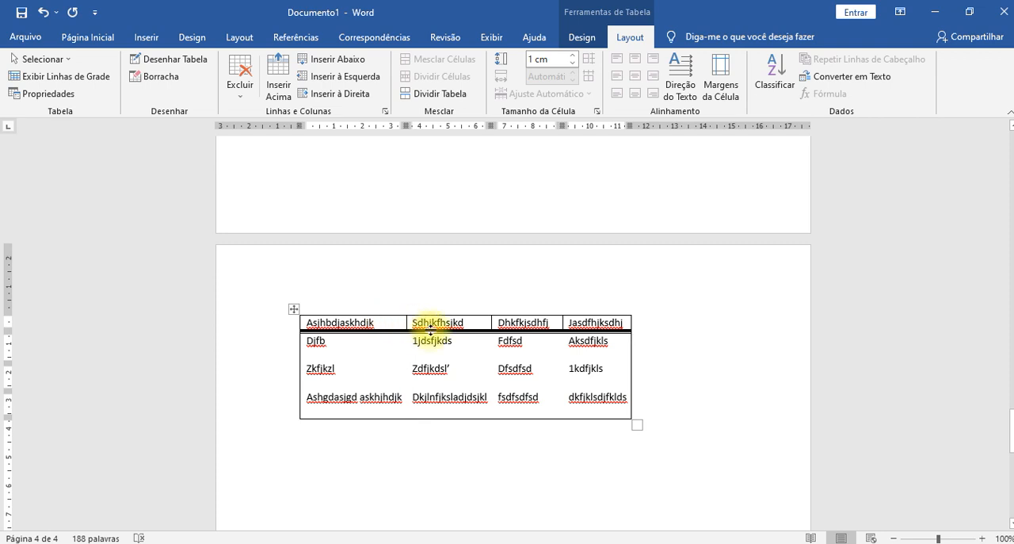
{"action": "mouse_move", "coordinate": [396, 320]}
{"action": "left_mouse_down"}
{"action": "mouse_move", "coordinate": [491, 338]}
{"action": "mouse_move", "coordinate": [428, 321]}
{"action": "left_mouse_up"}
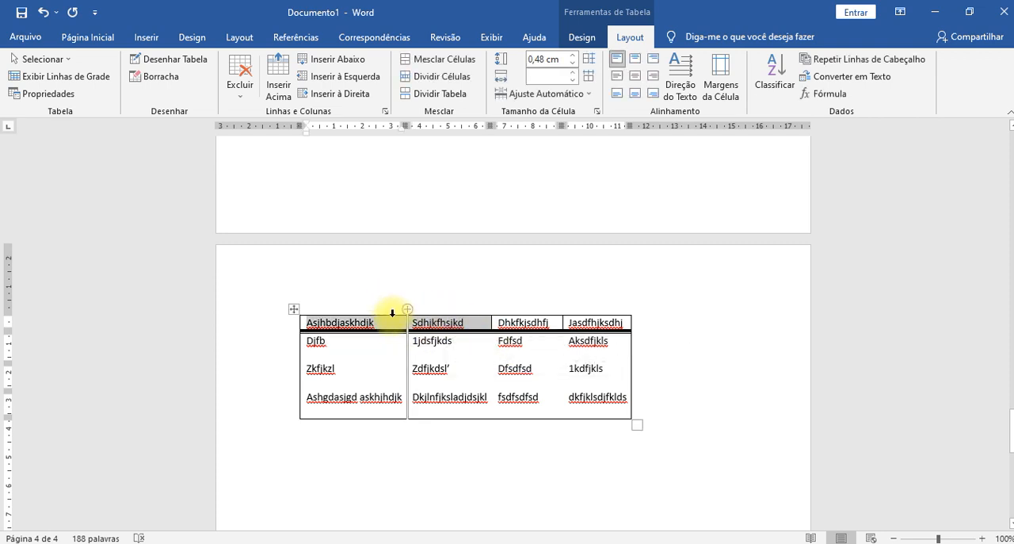
{"action": "right_click", "coordinate": [394, 320]}
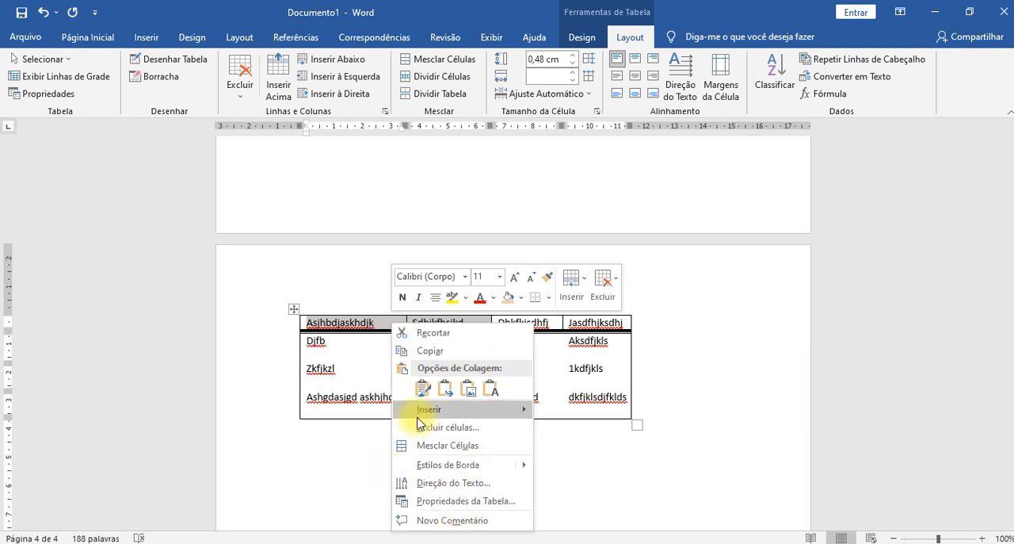
{"action": "left_click", "coordinate": [735, 338]}
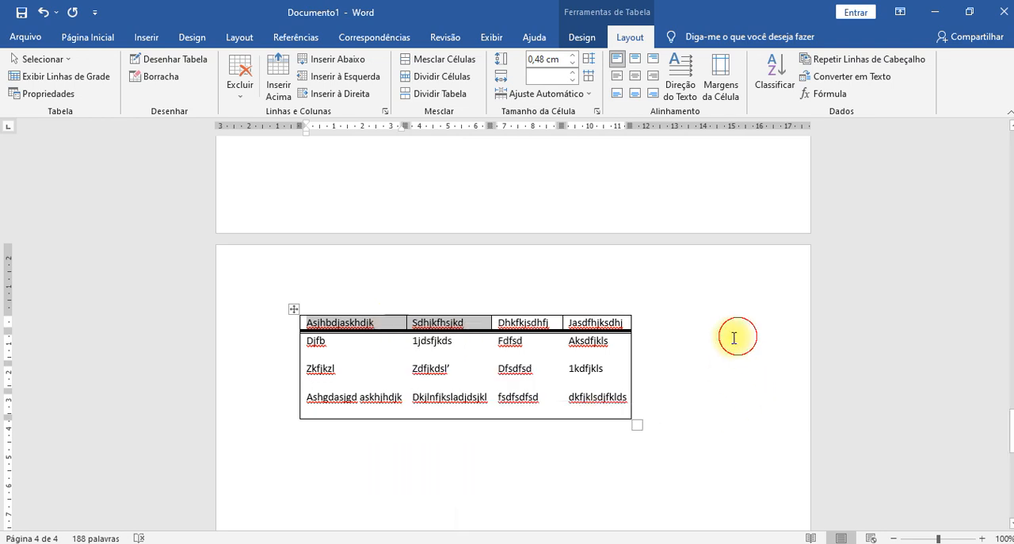
{"action": "left_click", "coordinate": [442, 341]}
- Try inserting an empty row between the Djfb and Zkfjkzl rows, and remove it again
{"action": "mouse_move", "coordinate": [408, 311]}
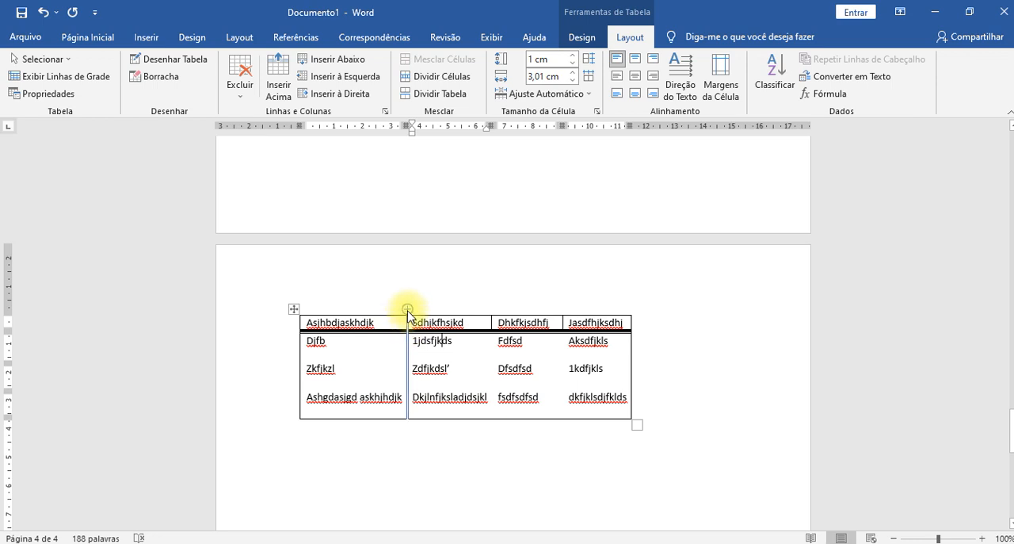
{"action": "mouse_move", "coordinate": [294, 364]}
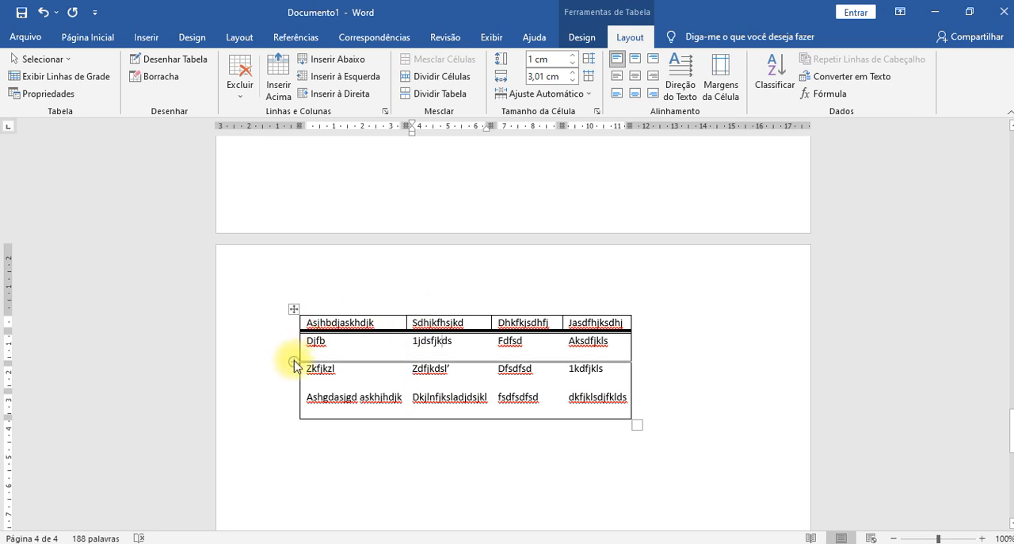
{"action": "left_click", "coordinate": [294, 363]}
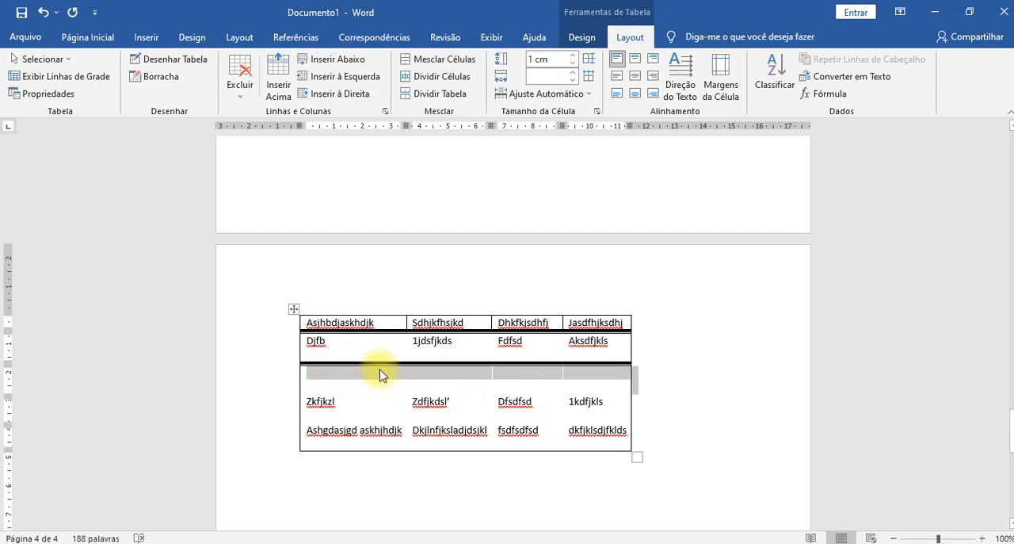
{"action": "key", "text": "BackSpace"}
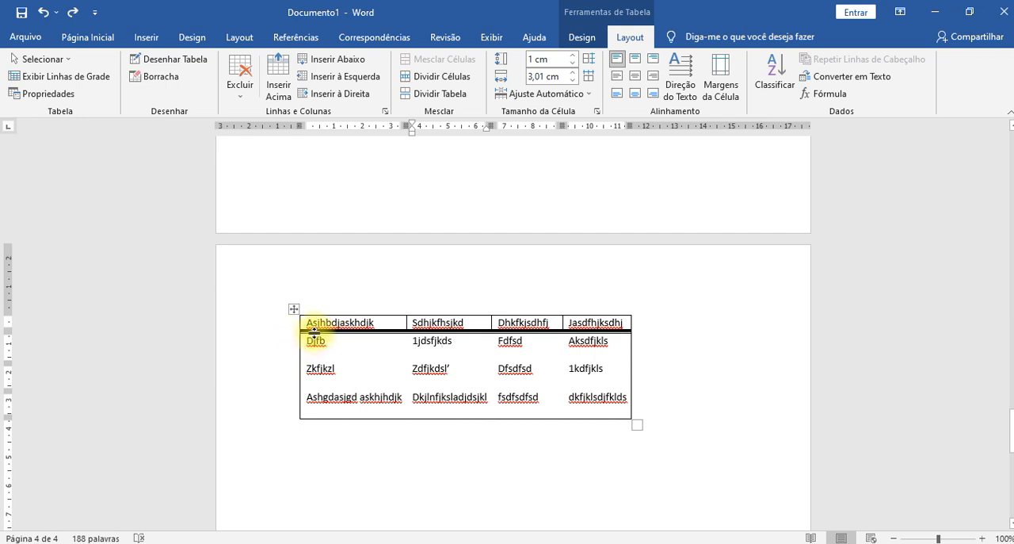
- Insert an empty row between the Djfb and Zkfjkzl rows and change its top border to a single ½ pt line
{"action": "left_click", "coordinate": [293, 362]}
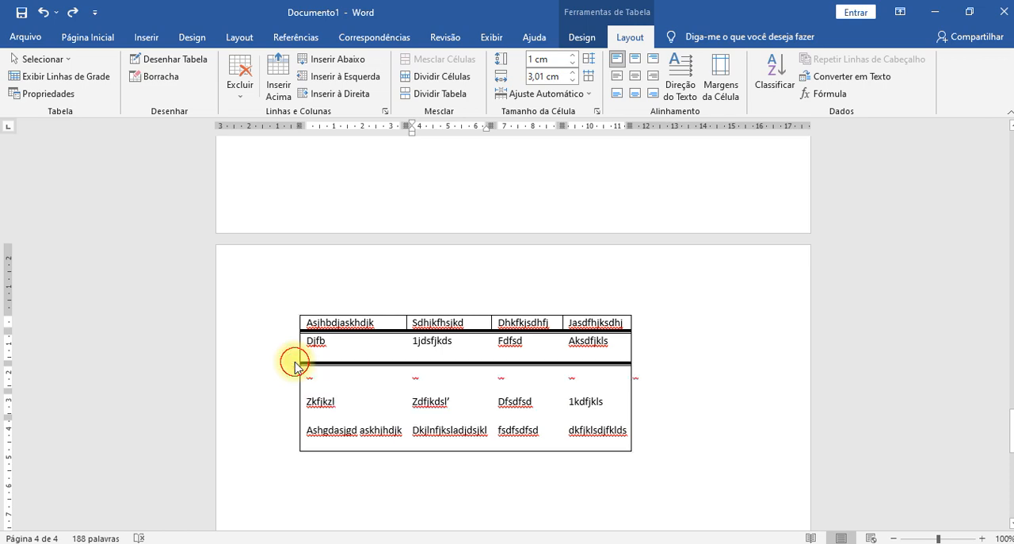
{"action": "left_click", "coordinate": [334, 379]}
{"action": "left_click_drag", "start_coordinate": [338, 378], "coordinate": [547, 380]}
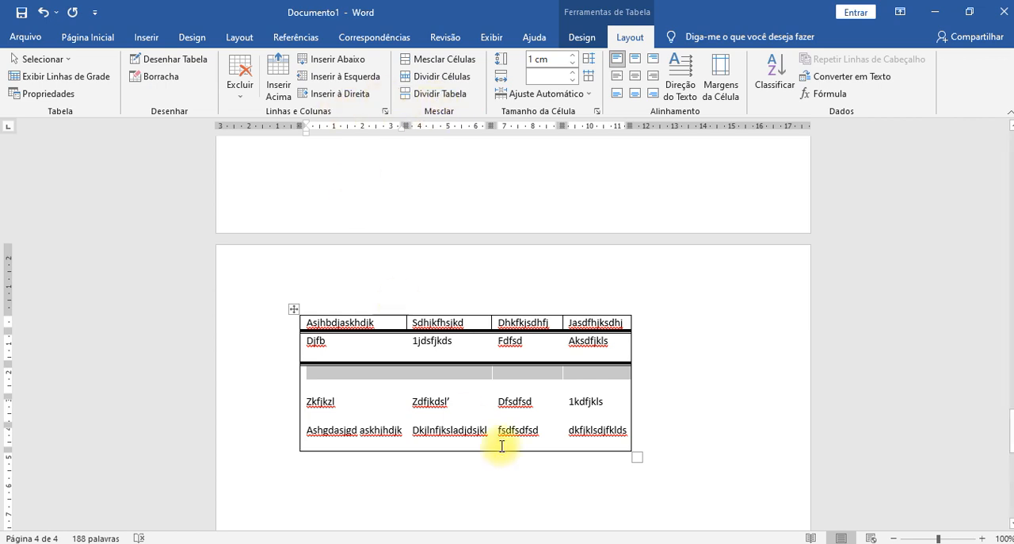
{"action": "left_click", "coordinate": [94, 36]}
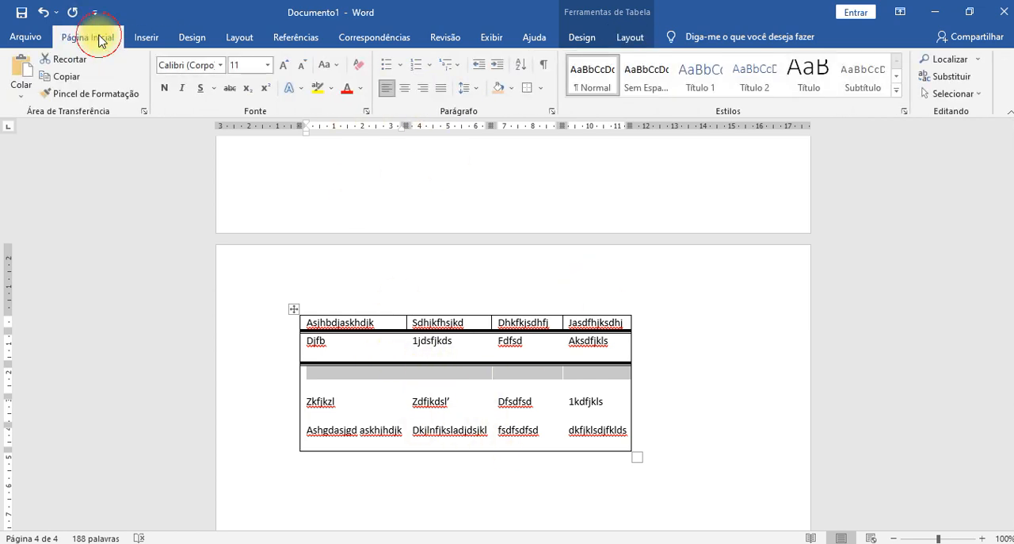
{"action": "left_click", "coordinate": [542, 89]}
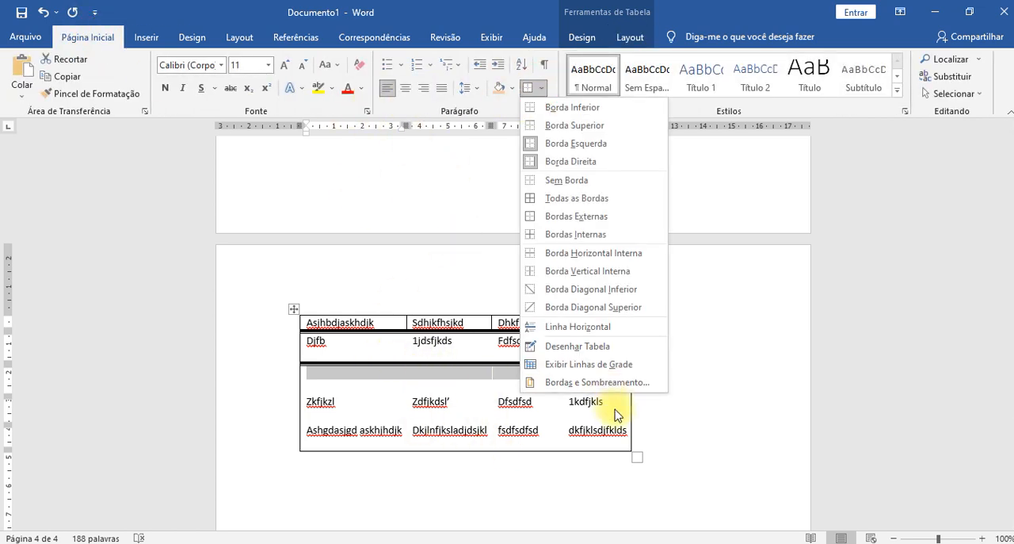
{"action": "left_click", "coordinate": [618, 383]}
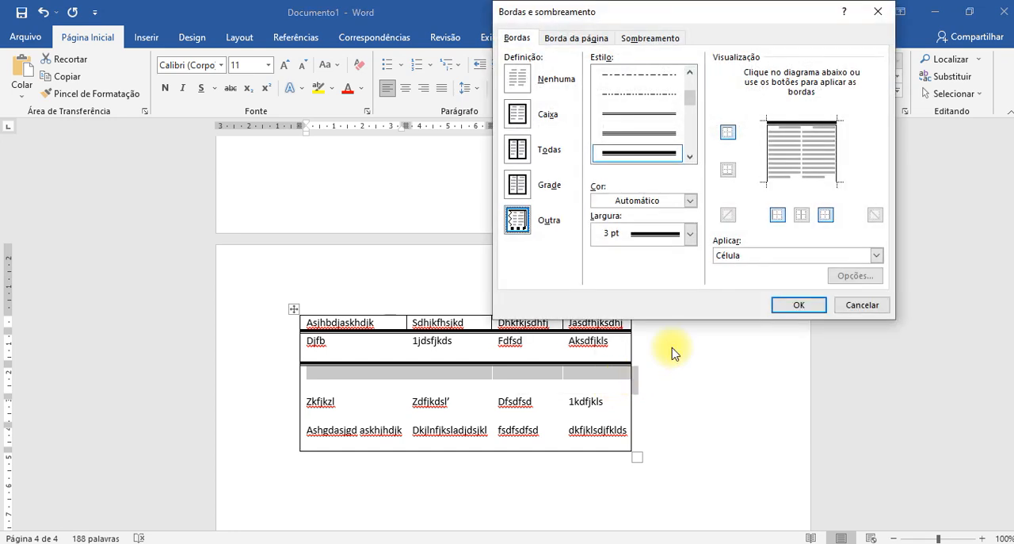
{"action": "left_click", "coordinate": [657, 75]}
{"action": "left_click", "coordinate": [789, 123]}
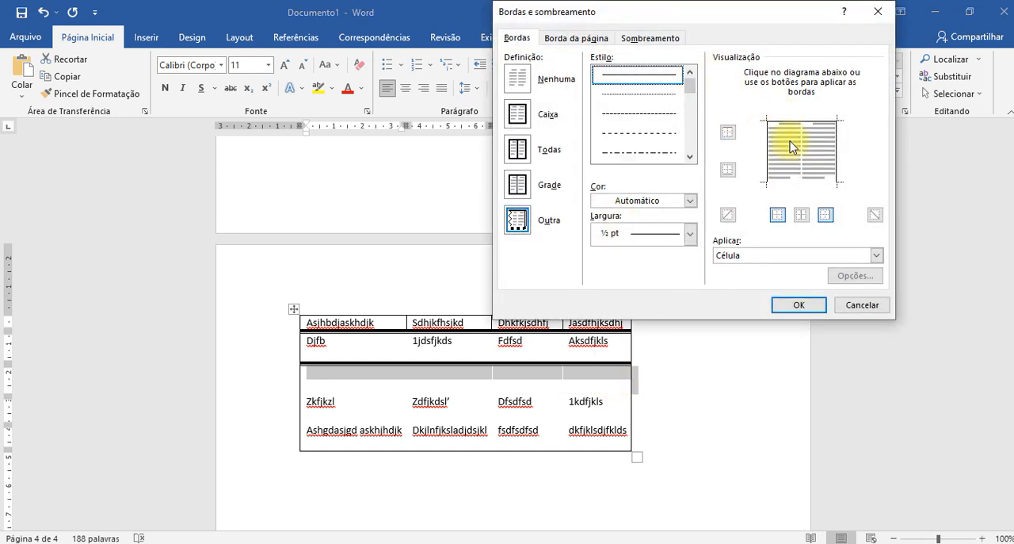
{"action": "left_click", "coordinate": [804, 307]}
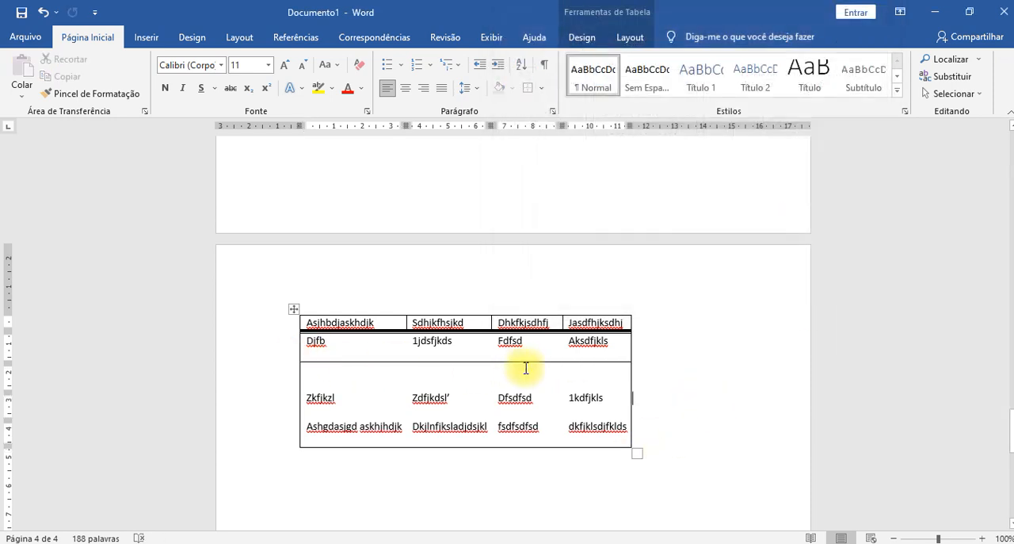
- Remove the top border from the new empty row through Bordas e Sombreamento
{"action": "left_click_drag", "start_coordinate": [337, 367], "coordinate": [618, 370]}
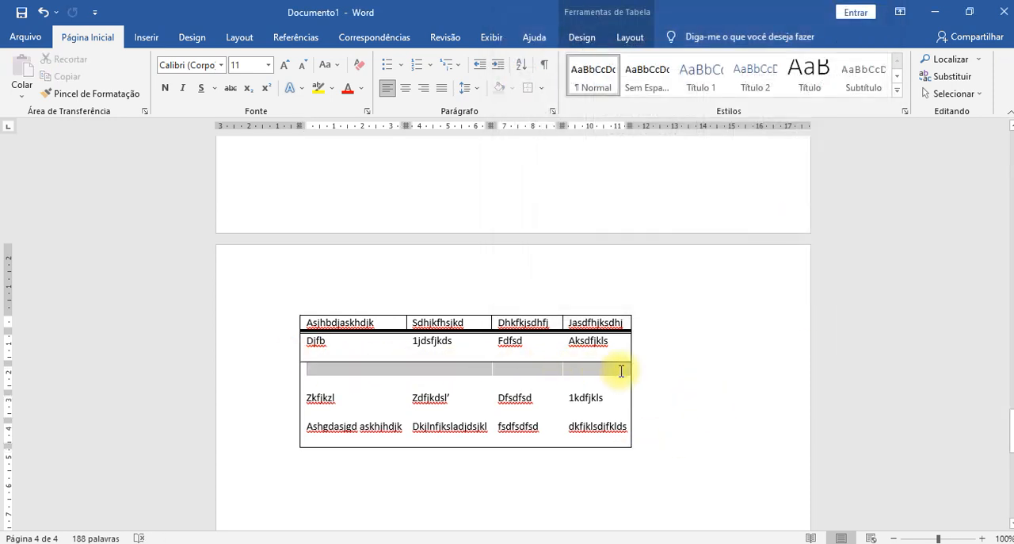
{"action": "left_click", "coordinate": [542, 90]}
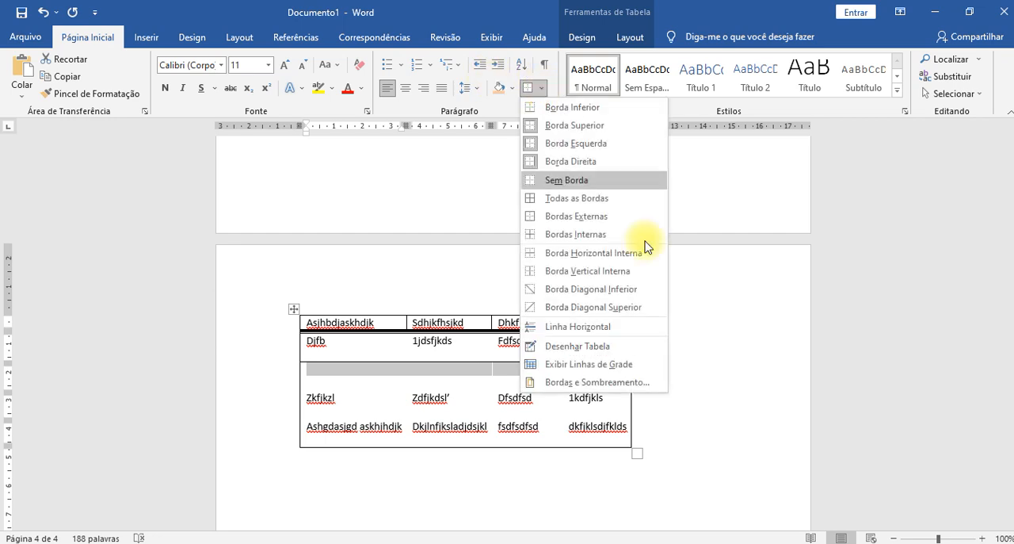
{"action": "left_click", "coordinate": [657, 385]}
{"action": "left_click", "coordinate": [827, 125]}
{"action": "left_click", "coordinate": [799, 304]}
{"action": "left_click", "coordinate": [703, 437]}
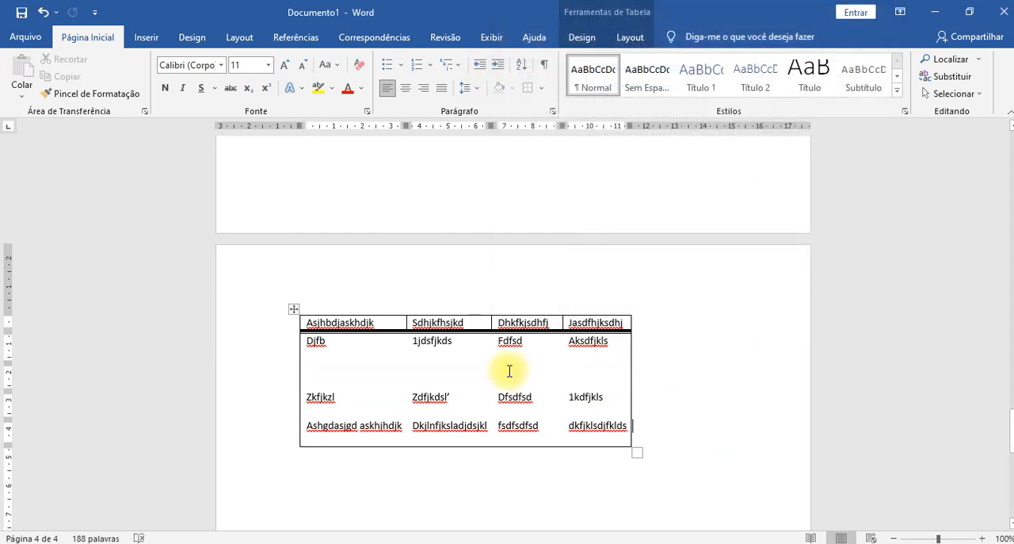
- Fill the new row with the entries Asdhagj, Iosajfdk, Dkfjkl and sdklasj
{"action": "left_click", "coordinate": [331, 372]}
{"action": "type", "text": "Asdhagj"}
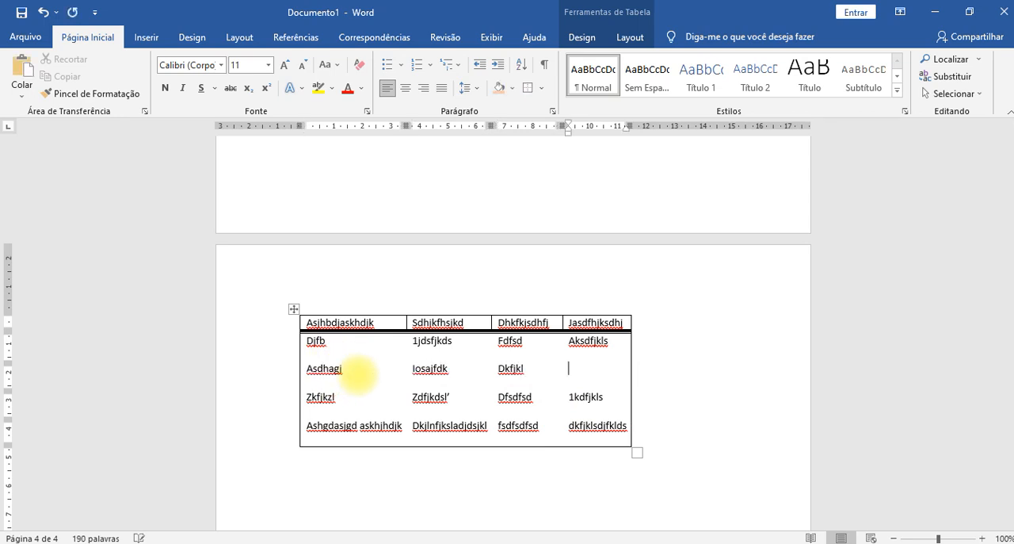
{"action": "left_click", "coordinate": [769, 339]}
{"action": "left_click", "coordinate": [693, 423]}
- Resize the whole table by its lower corner, making it slightly narrower and shorter
{"action": "scroll", "coordinate": [691, 422], "scroll_direction": "down", "scroll_amount": 1}
{"action": "scroll", "coordinate": [690, 422], "scroll_direction": "down", "scroll_amount": 1}
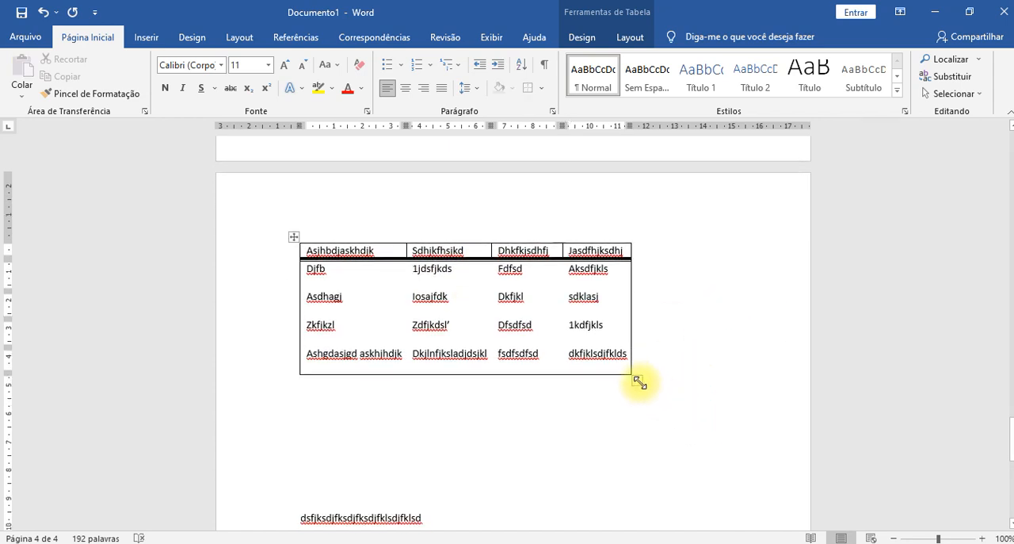
{"action": "left_click_drag", "start_coordinate": [638, 381], "coordinate": [618, 352]}
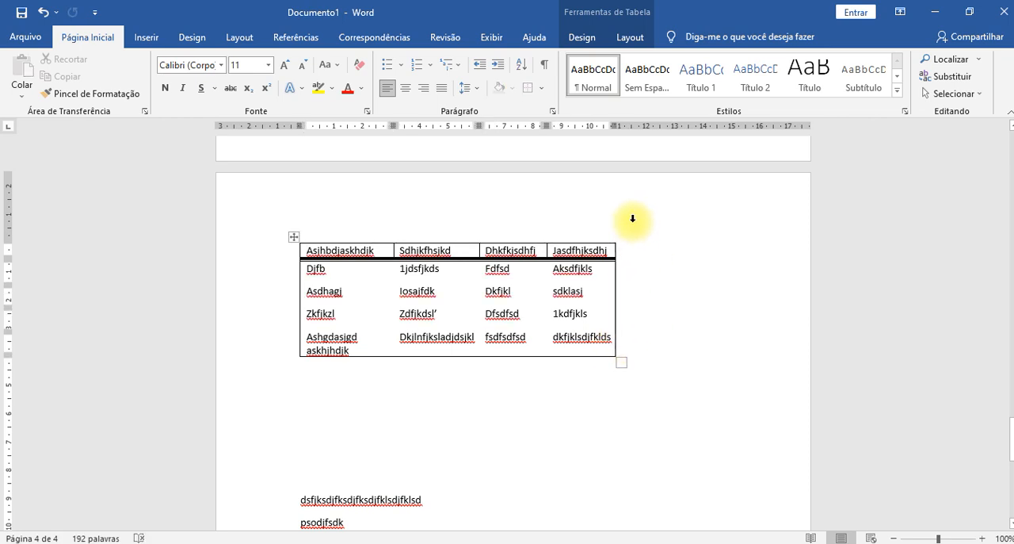
- Increase the header row's height to about 1.75 cm by moving the double line below it
{"action": "left_click", "coordinate": [464, 242]}
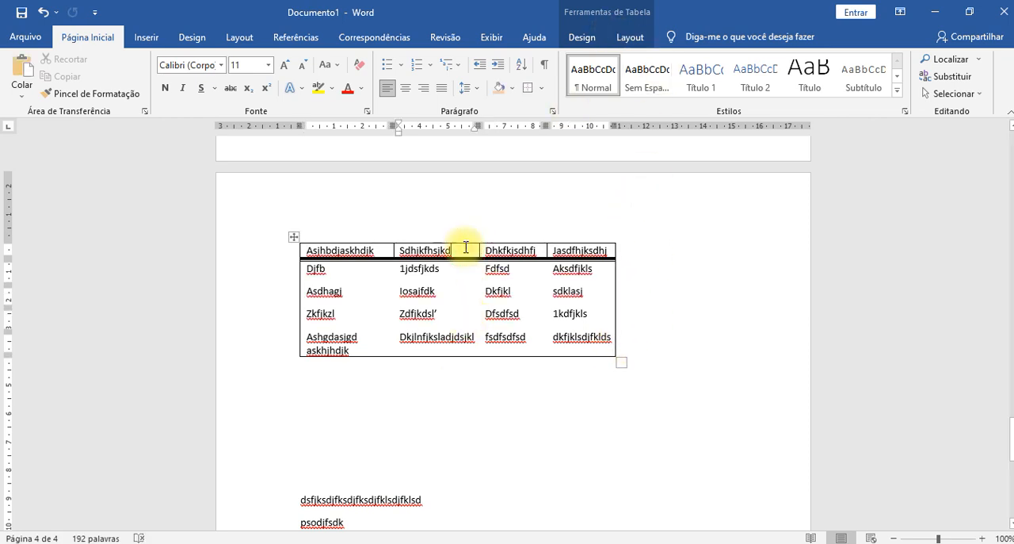
{"action": "left_click", "coordinate": [630, 39]}
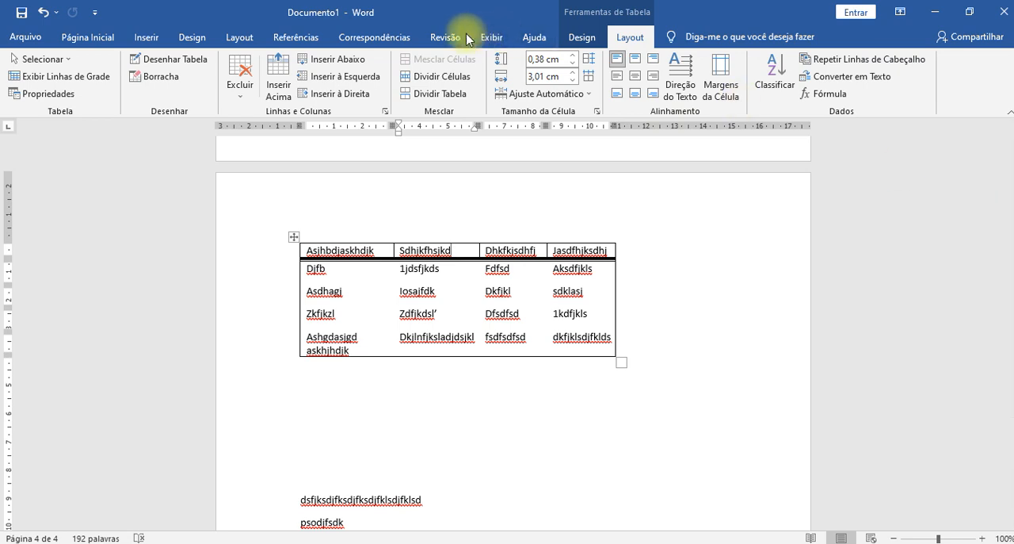
{"action": "left_click", "coordinate": [687, 259]}
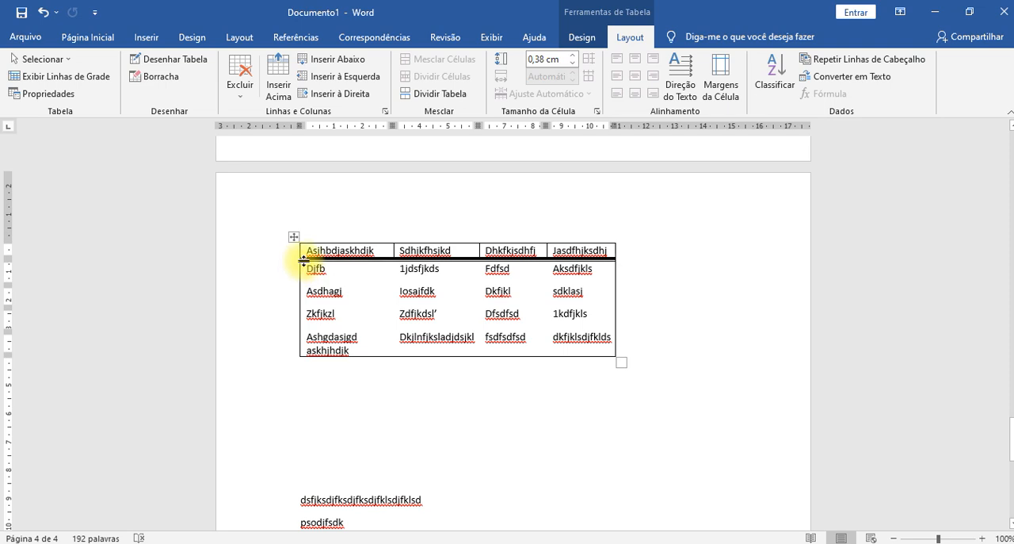
{"action": "left_click_drag", "start_coordinate": [303, 259], "coordinate": [304, 294]}
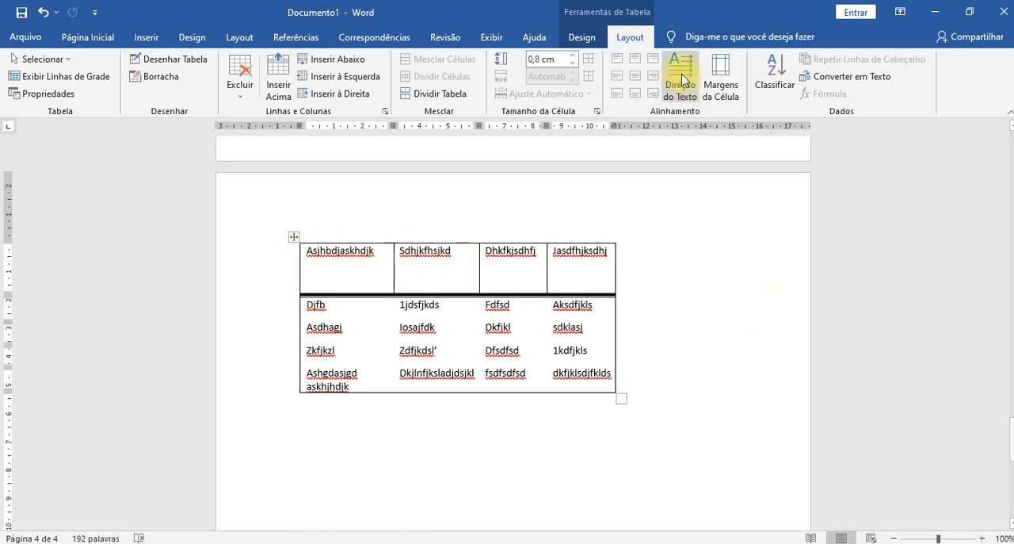
- Add the word asdasda after the Dhkfkjsdhfj text in the third header cell
{"action": "left_click", "coordinate": [346, 257]}
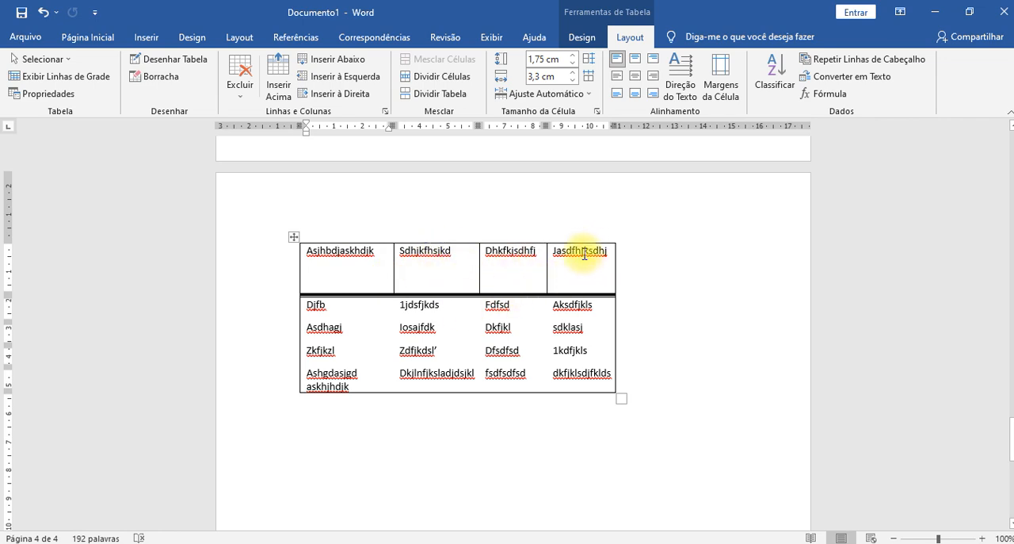
{"action": "left_click", "coordinate": [538, 261]}
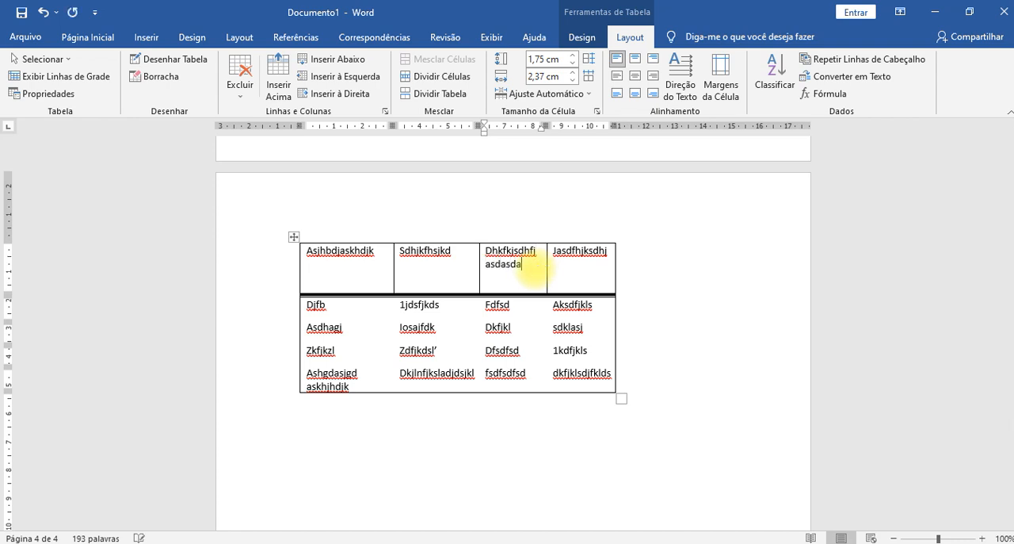
{"action": "left_click", "coordinate": [685, 283]}
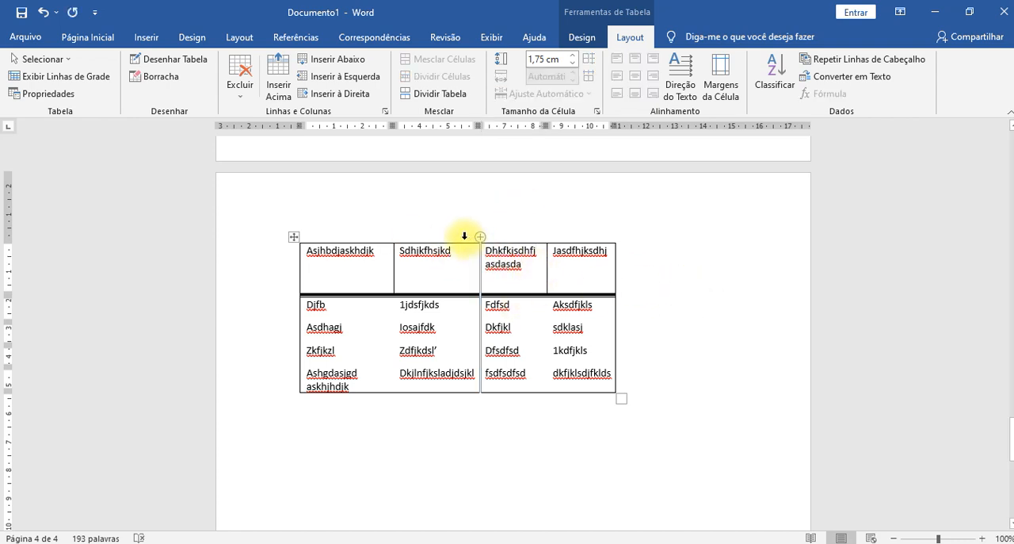
- Try the different cell alignments on the whole header row, ending with its text centred horizontally and vertically
{"action": "left_click", "coordinate": [354, 271]}
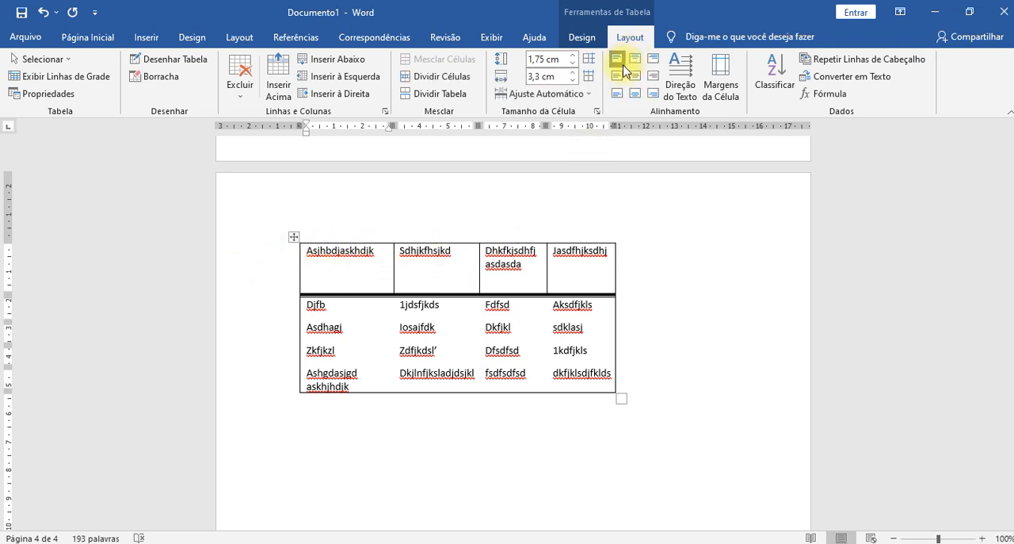
{"action": "left_click_drag", "start_coordinate": [355, 267], "coordinate": [606, 264]}
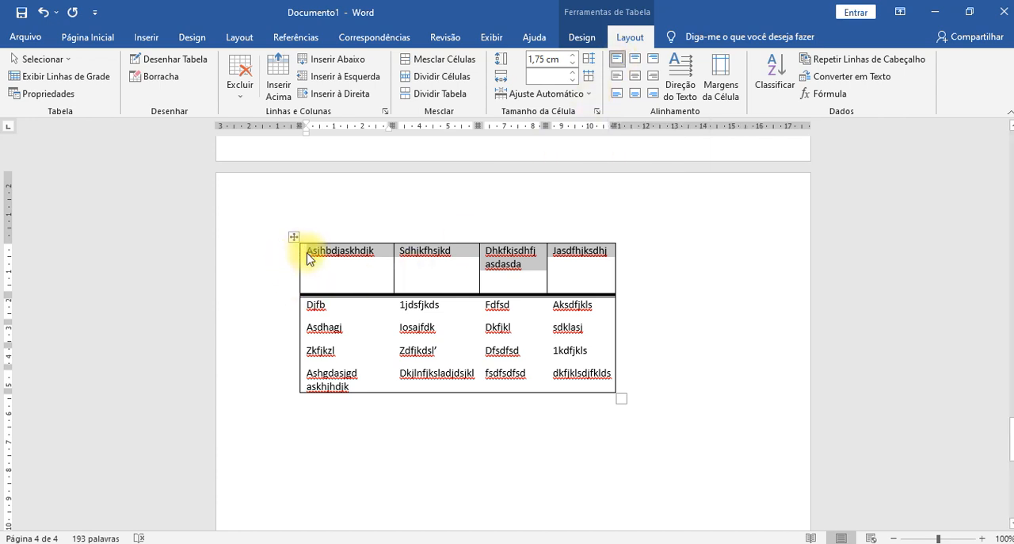
{"action": "left_click", "coordinate": [635, 60]}
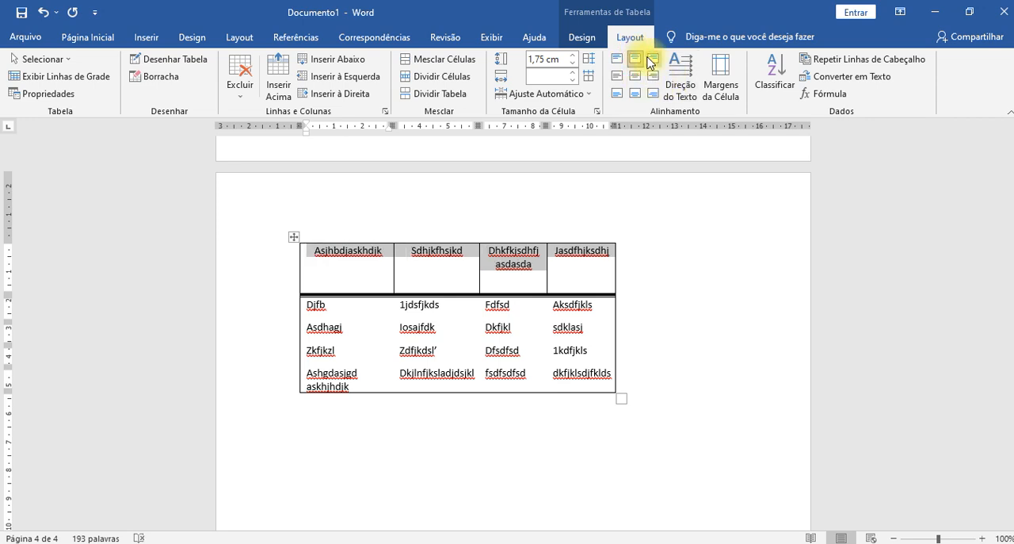
{"action": "left_click", "coordinate": [652, 59]}
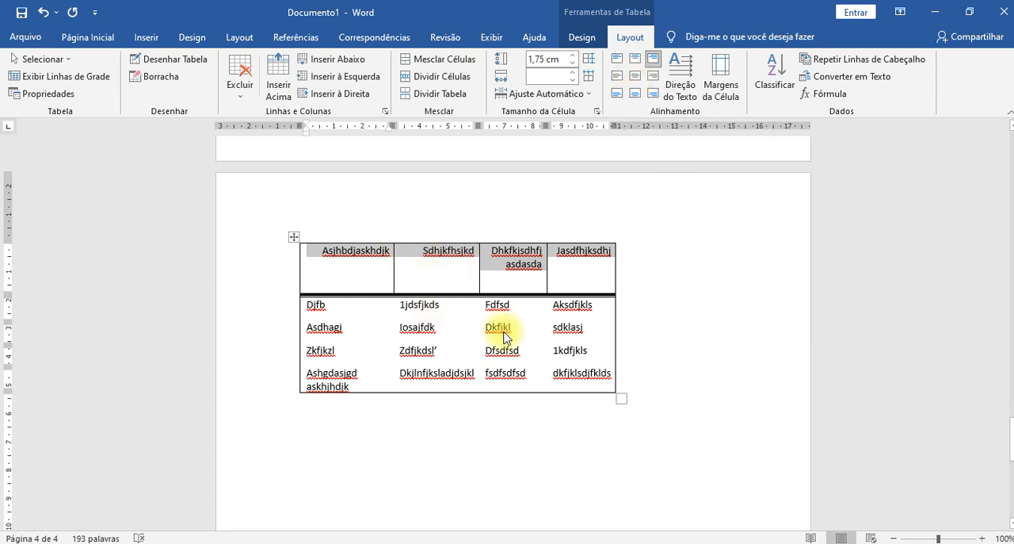
{"action": "left_click", "coordinate": [634, 77]}
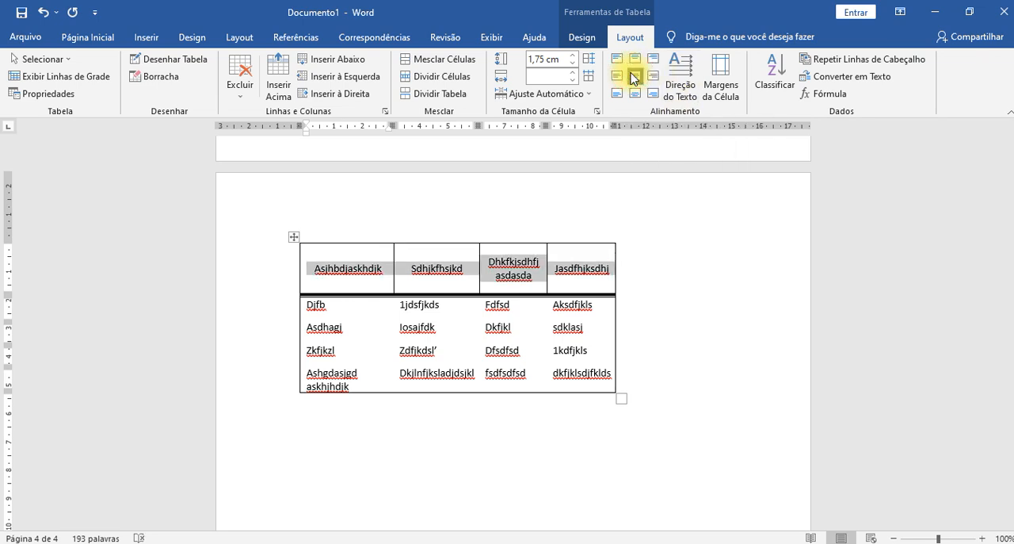
{"action": "left_click", "coordinate": [615, 76]}
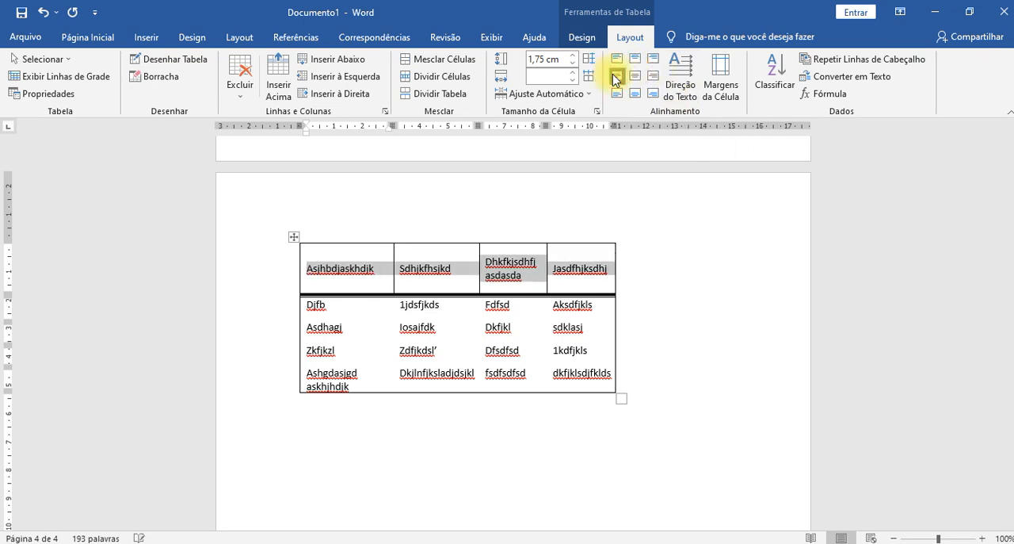
{"action": "left_click", "coordinate": [654, 80]}
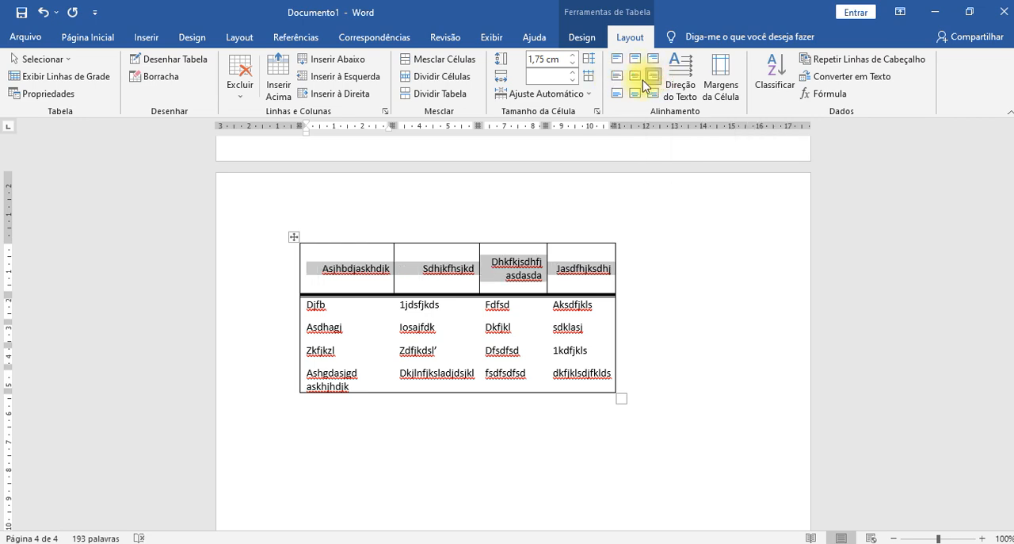
{"action": "left_click", "coordinate": [617, 93]}
{"action": "left_click", "coordinate": [636, 94]}
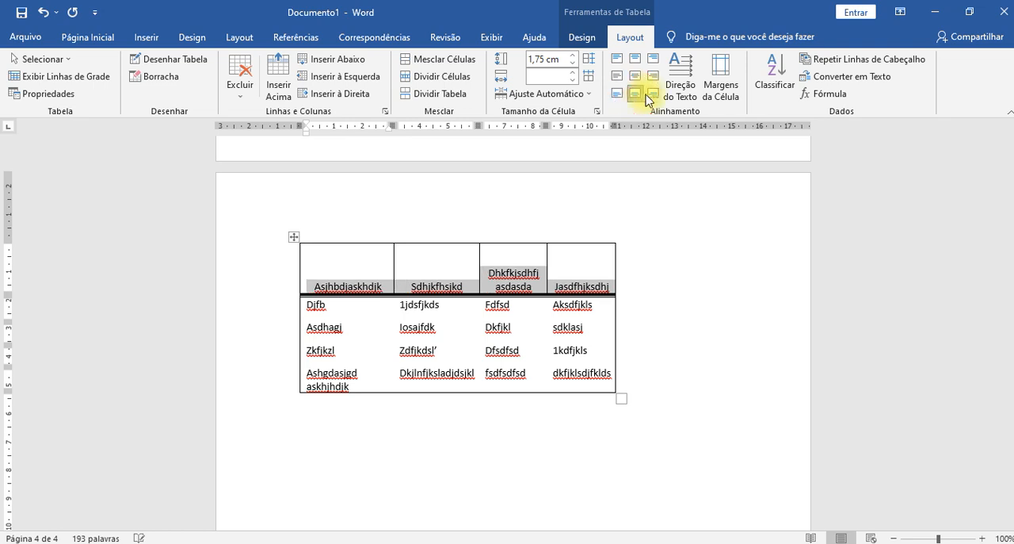
{"action": "left_click", "coordinate": [654, 94]}
{"action": "left_click", "coordinate": [654, 75]}
{"action": "left_click", "coordinate": [617, 75]}
{"action": "left_click", "coordinate": [635, 76]}
{"action": "left_click", "coordinate": [635, 58]}
{"action": "left_click", "coordinate": [654, 58]}
{"action": "left_click", "coordinate": [617, 58]}
{"action": "left_click", "coordinate": [617, 74]}
{"action": "left_click", "coordinate": [635, 76]}
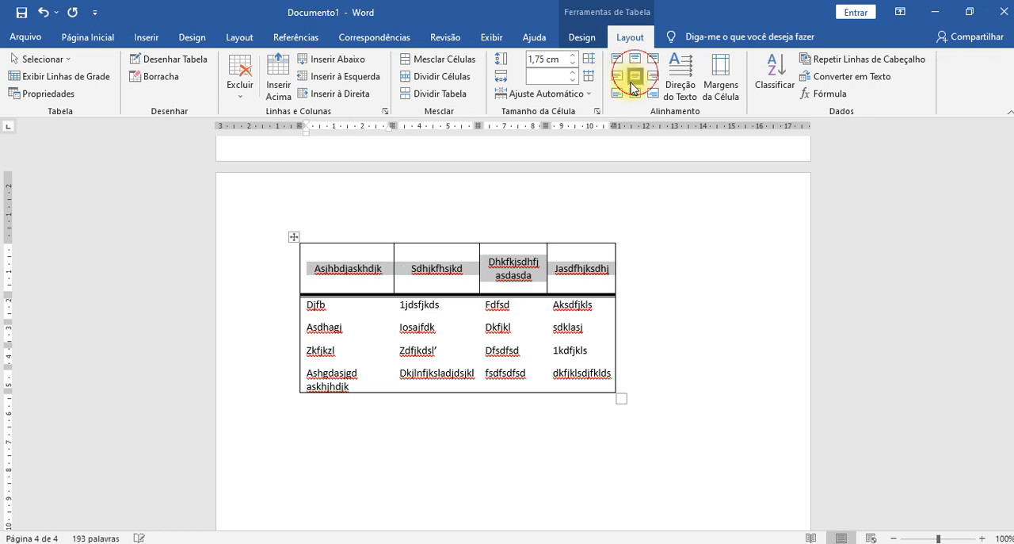
{"action": "left_click", "coordinate": [606, 271]}
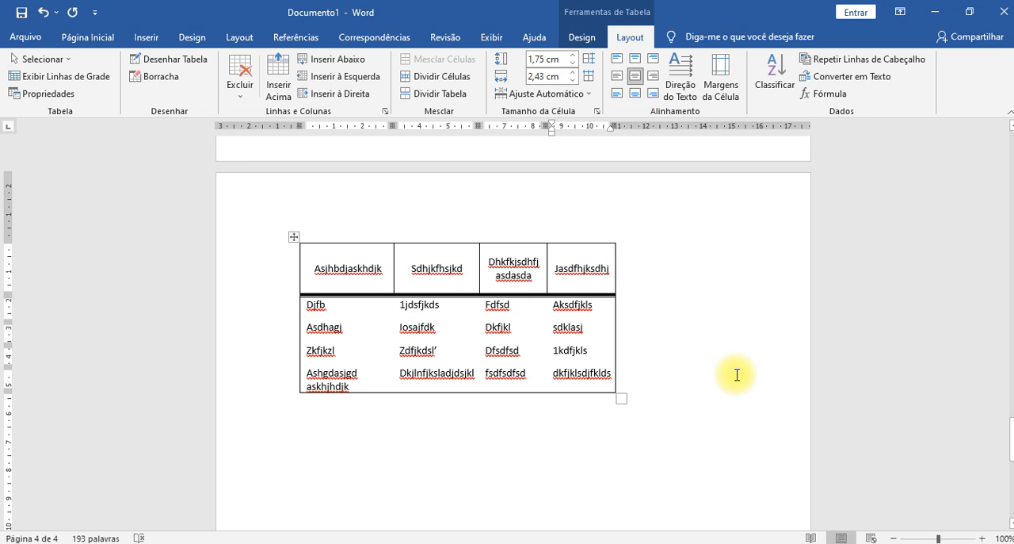
- Cycle the third header cell's text direction through its orientations several times, ending with horizontal text
{"action": "left_click", "coordinate": [526, 273]}
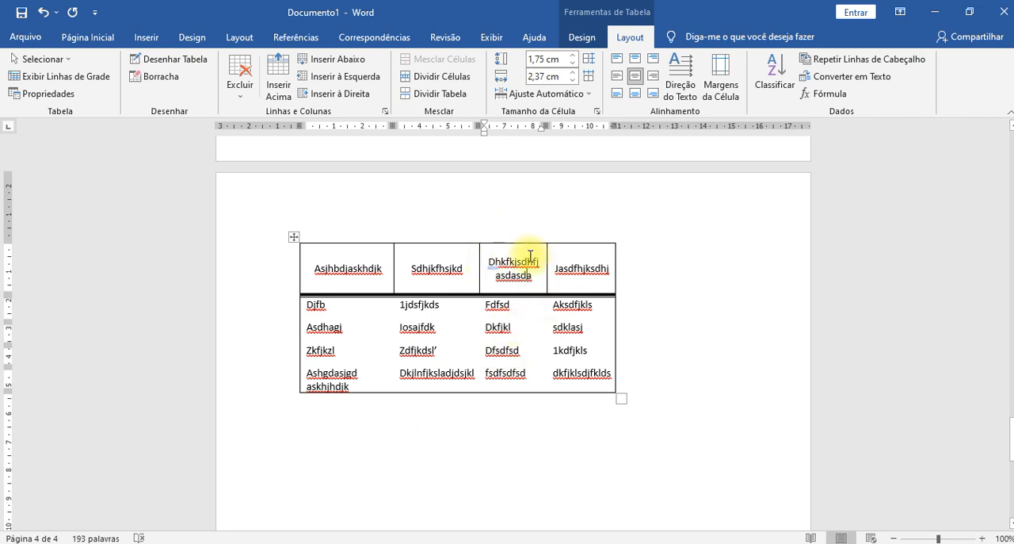
{"action": "left_click", "coordinate": [680, 79]}
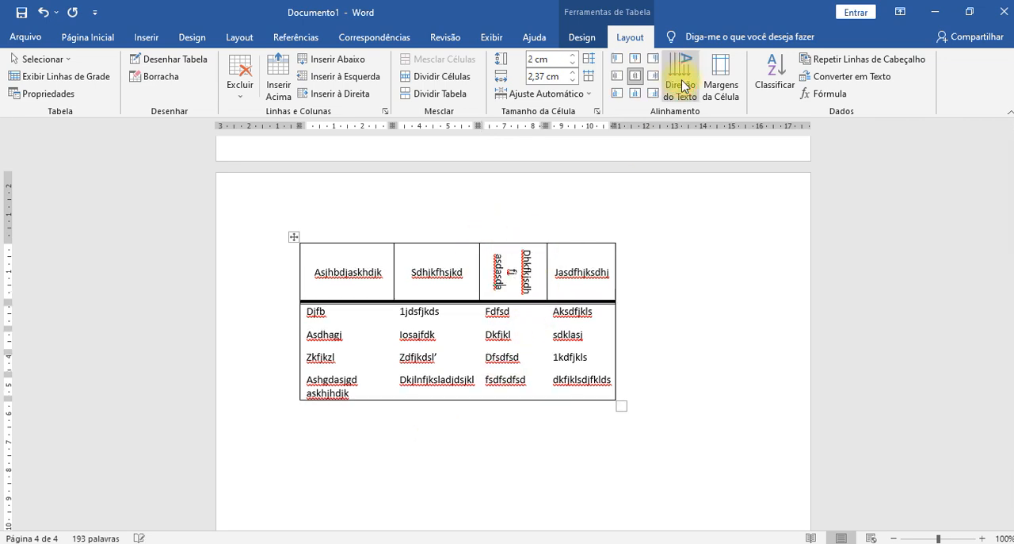
{"action": "left_click", "coordinate": [682, 85]}
{"action": "left_click", "coordinate": [682, 85]}
{"action": "left_click", "coordinate": [682, 85]}
{"action": "left_click", "coordinate": [683, 85]}
{"action": "left_click", "coordinate": [682, 85]}
{"action": "left_click", "coordinate": [683, 84]}
{"action": "left_click", "coordinate": [684, 84]}
{"action": "left_click", "coordinate": [684, 83]}
{"action": "left_click", "coordinate": [683, 83]}
{"action": "left_click", "coordinate": [685, 83]}
{"action": "left_click", "coordinate": [684, 82]}
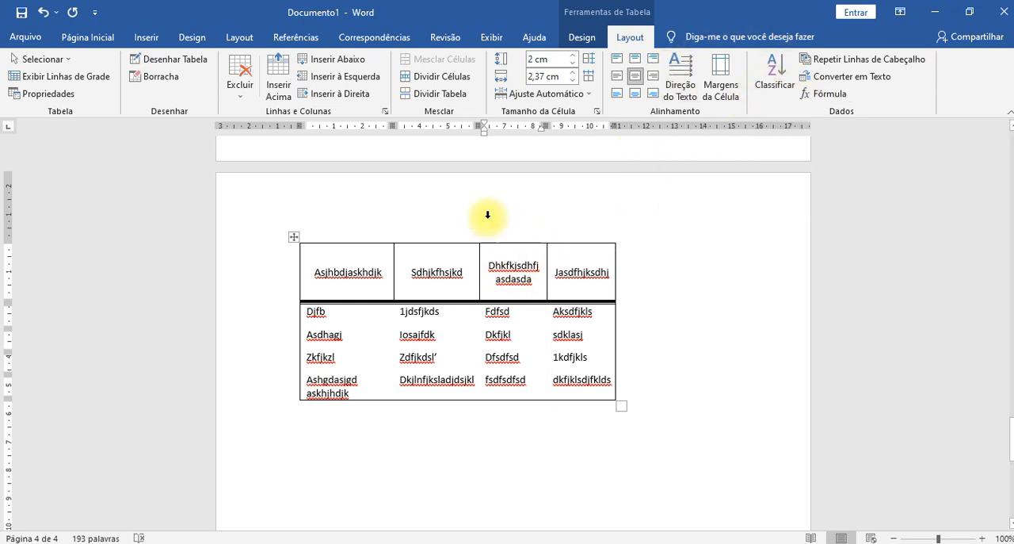
- Sort the four rows below the header by Coluna 1 as Texto in ascending order, without a header row
{"action": "mouse_move", "coordinate": [307, 310]}
{"action": "left_mouse_down"}
{"action": "mouse_move", "coordinate": [389, 358]}
{"action": "mouse_move", "coordinate": [605, 380]}
{"action": "mouse_move", "coordinate": [595, 374]}
{"action": "left_mouse_up"}
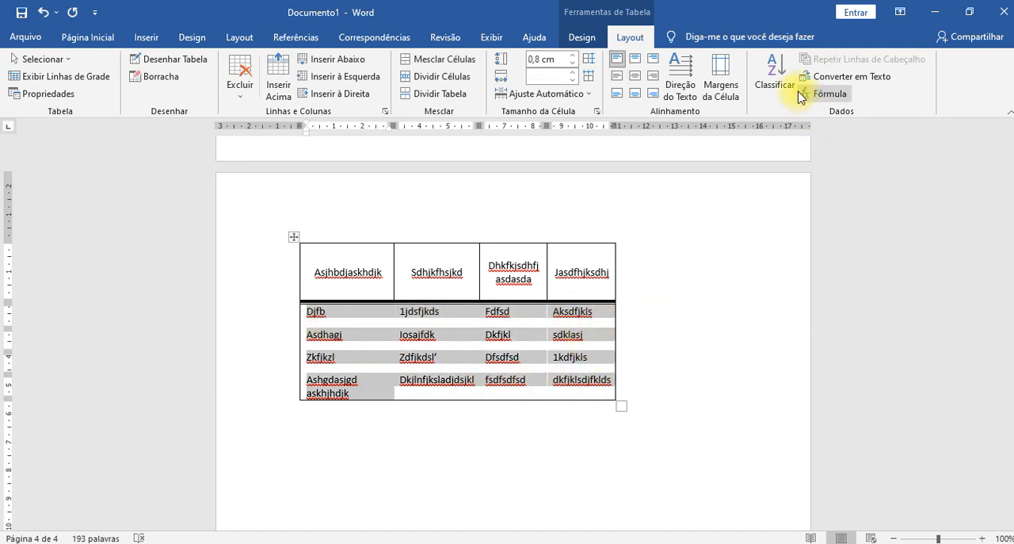
{"action": "left_click", "coordinate": [774, 79]}
{"action": "left_click_drag", "start_coordinate": [441, 153], "coordinate": [767, 136]}
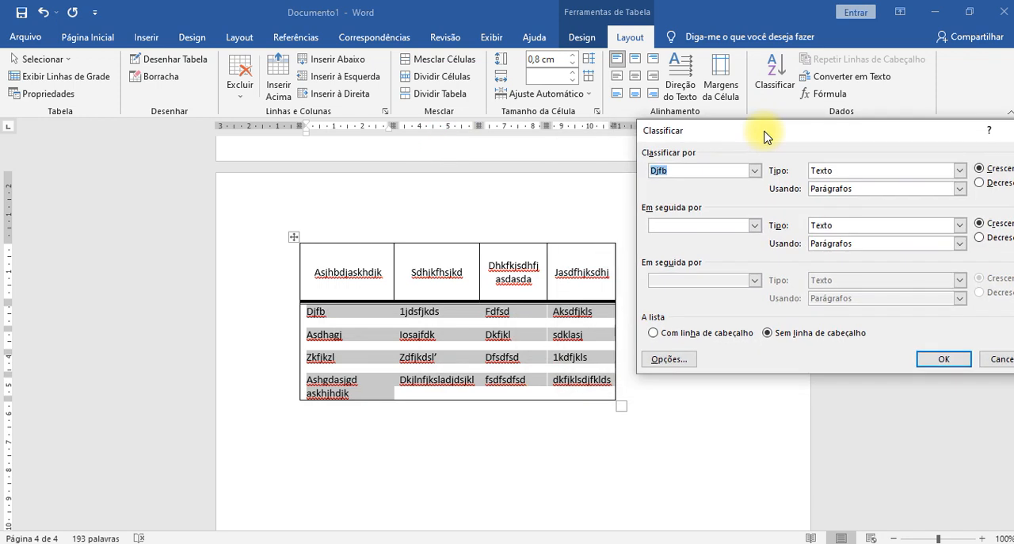
{"action": "left_click_drag", "start_coordinate": [837, 141], "coordinate": [747, 118]}
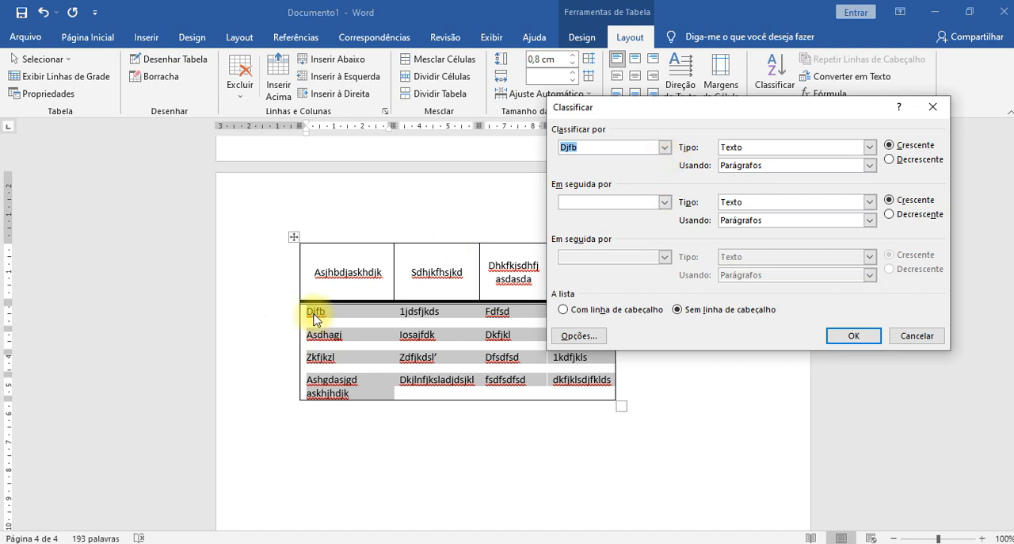
{"action": "left_click", "coordinate": [664, 149]}
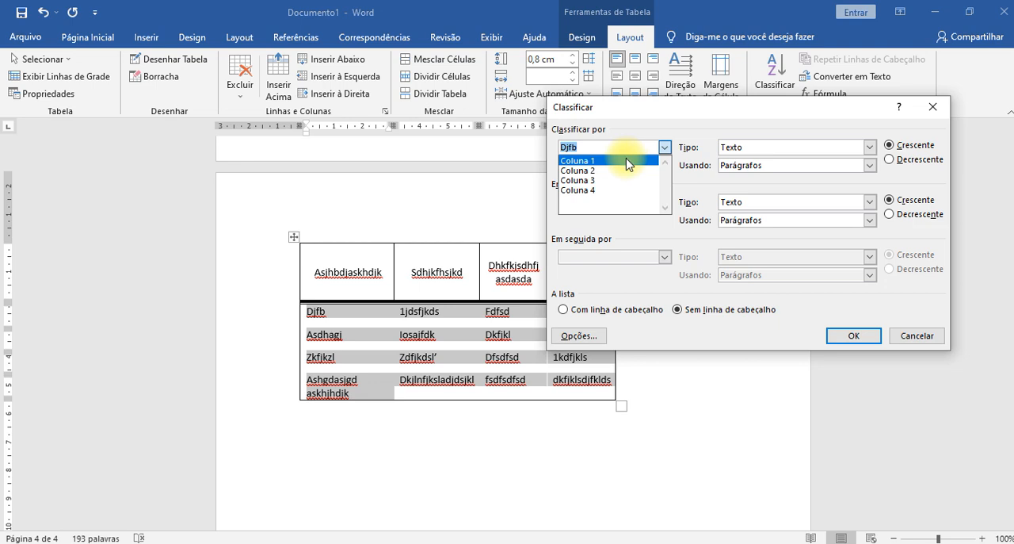
{"action": "left_click", "coordinate": [627, 161]}
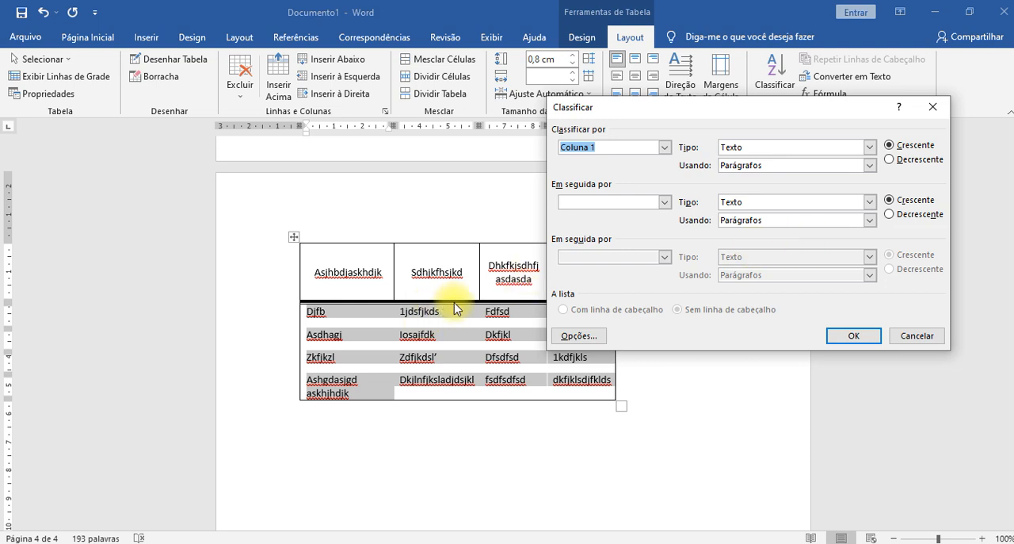
{"action": "left_click", "coordinate": [869, 147]}
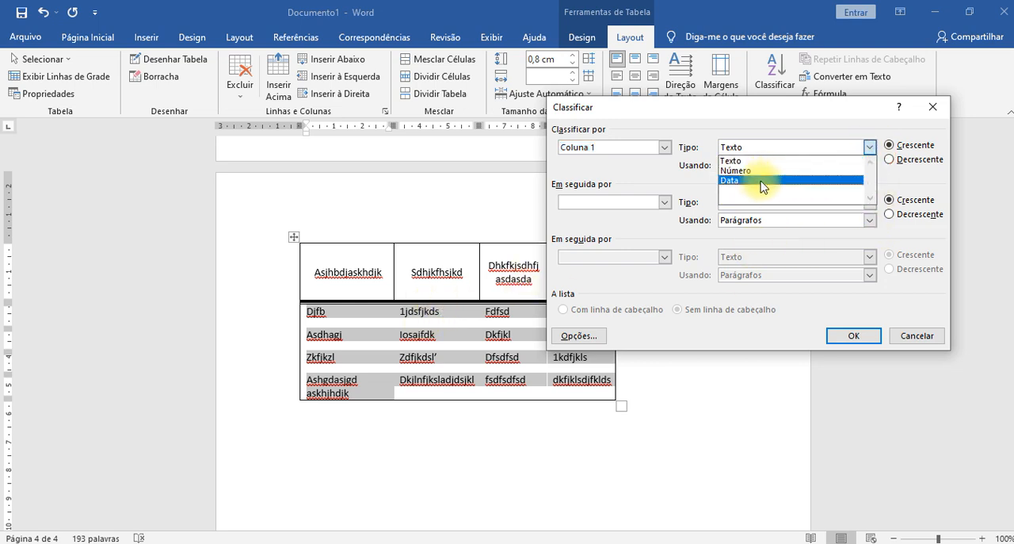
{"action": "left_click", "coordinate": [869, 143]}
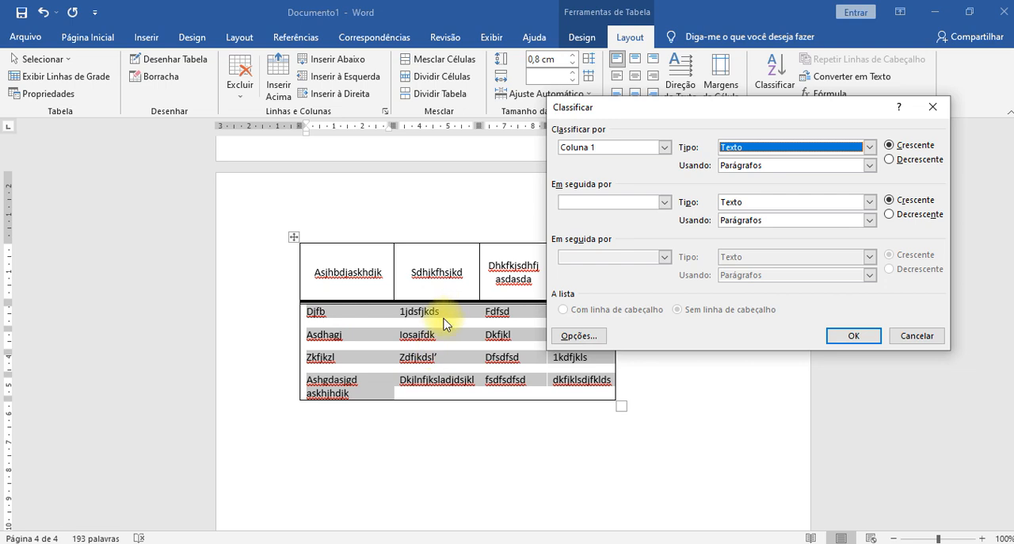
{"action": "left_click", "coordinate": [853, 356]}
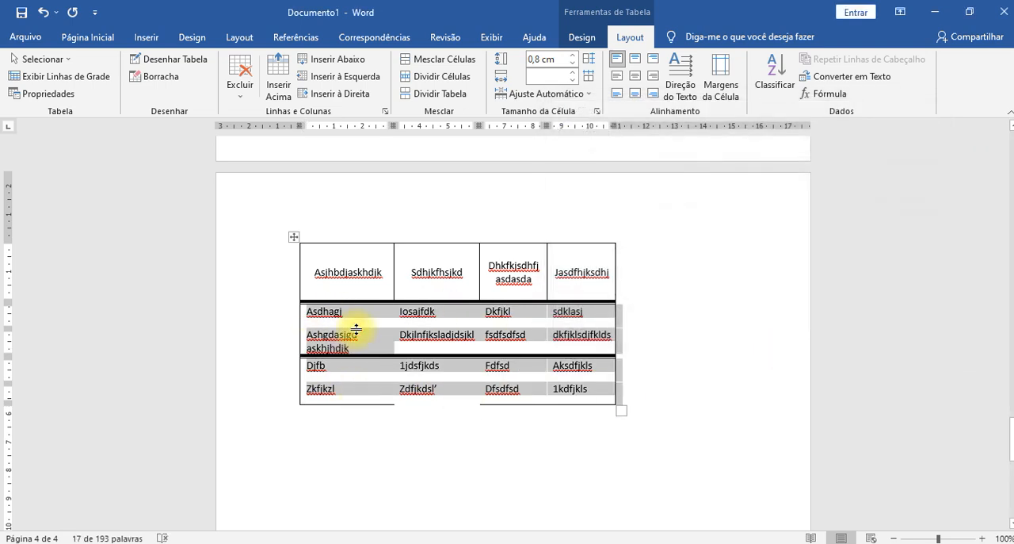
- Undo the sorting of the rows below the header
{"action": "left_click", "coordinate": [396, 372]}
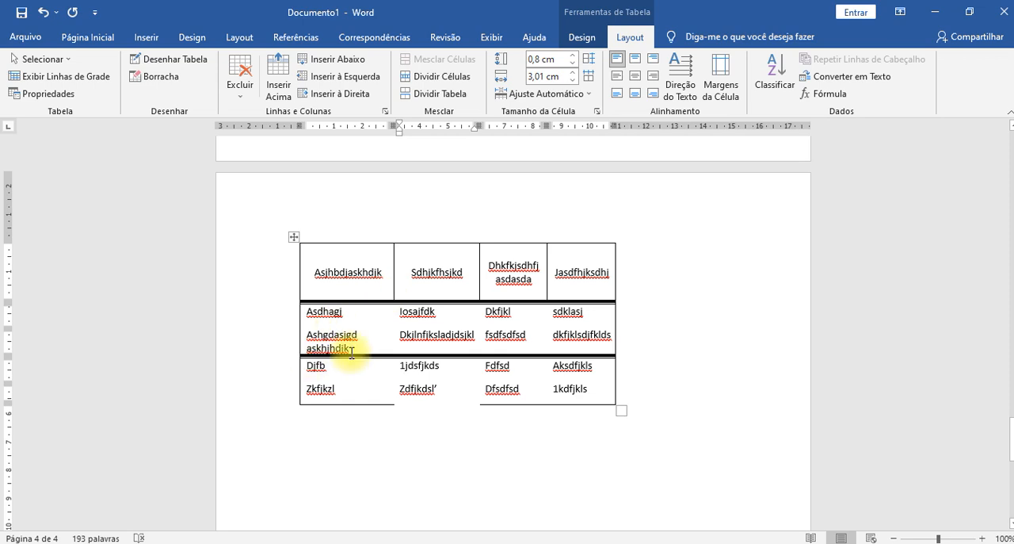
{"action": "key", "text": "ctrl+z"}
{"action": "left_click", "coordinate": [433, 339]}
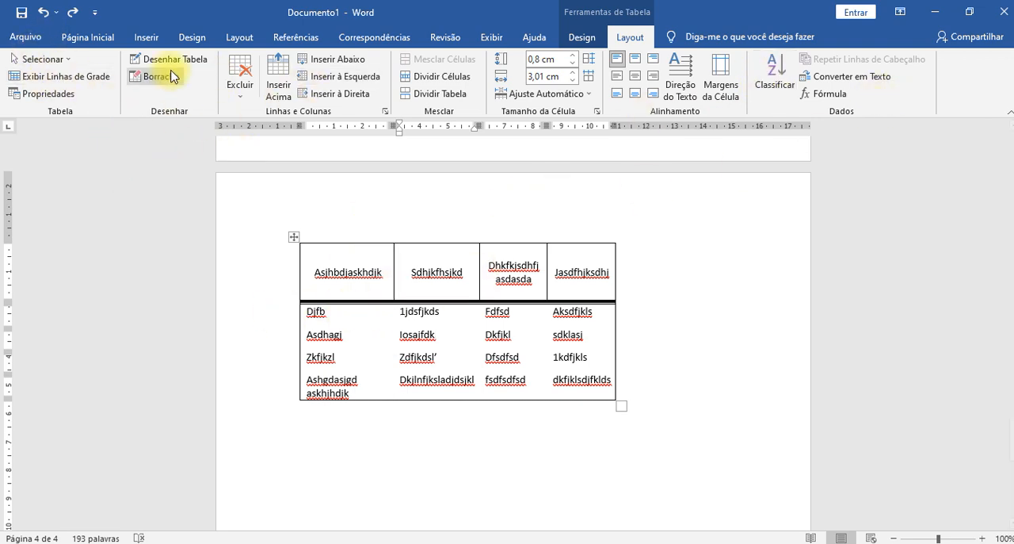
- Delete the text lines from dsfjksdjfksdjfksdjfklsdjfklsd to fçklsdfjksdkjkkfljsdkfjsdol below the table and add blank lines in their place
{"action": "scroll", "coordinate": [496, 371], "scroll_direction": "down", "scroll_amount": 2}
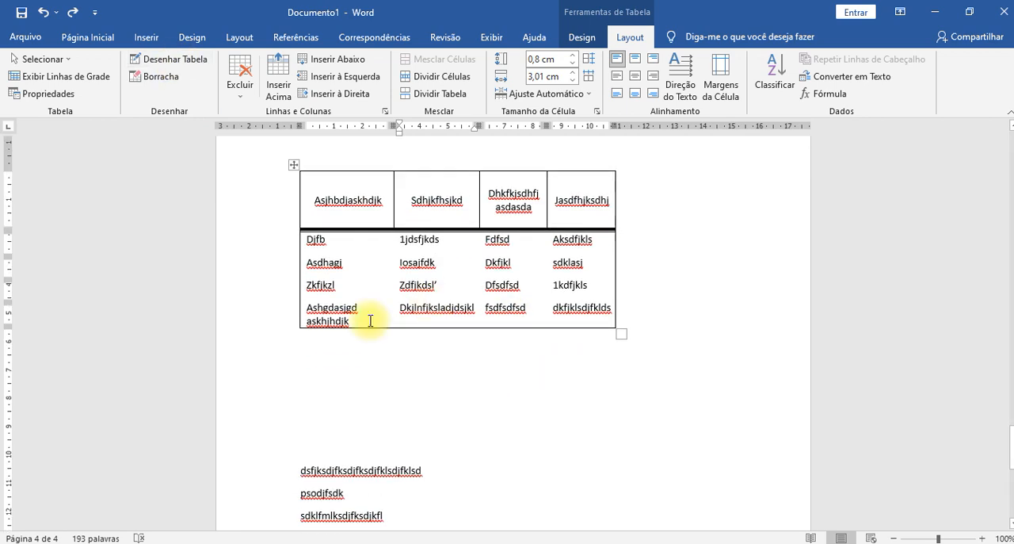
{"action": "left_click_drag", "start_coordinate": [302, 468], "coordinate": [477, 530]}
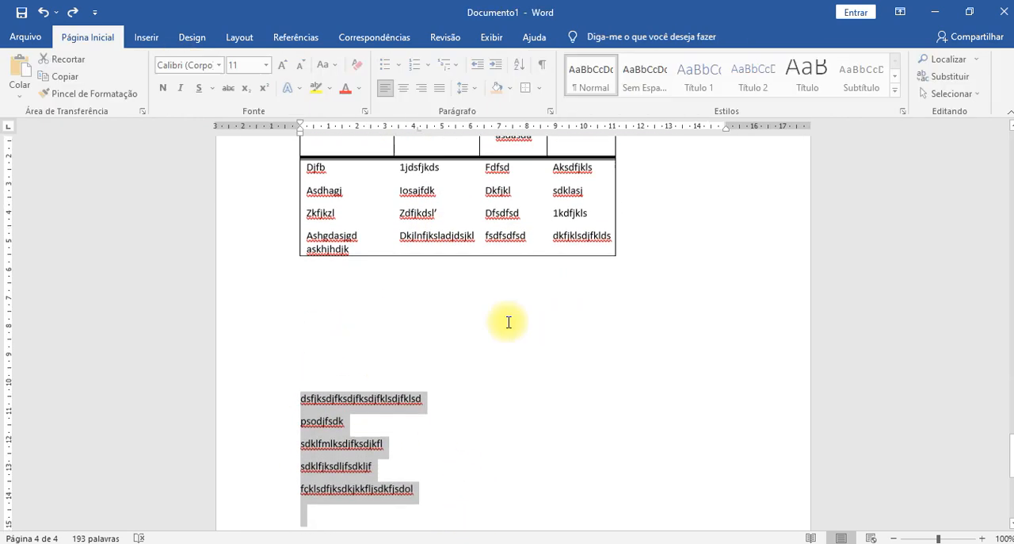
{"action": "key", "text": "Delete"}
{"action": "key", "text": "Return"}
{"action": "key", "text": "Return"}
{"action": "key", "text": "Return"}
{"action": "key", "text": "Return"}
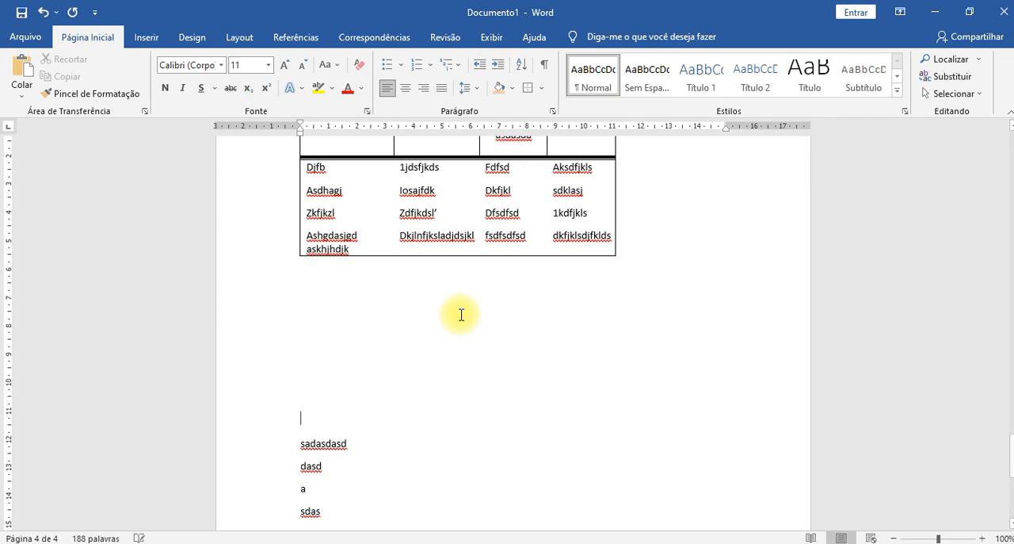
{"action": "scroll", "coordinate": [420, 328], "scroll_direction": "up", "scroll_amount": 3}
{"action": "scroll", "coordinate": [414, 337], "scroll_direction": "down", "scroll_amount": 3}
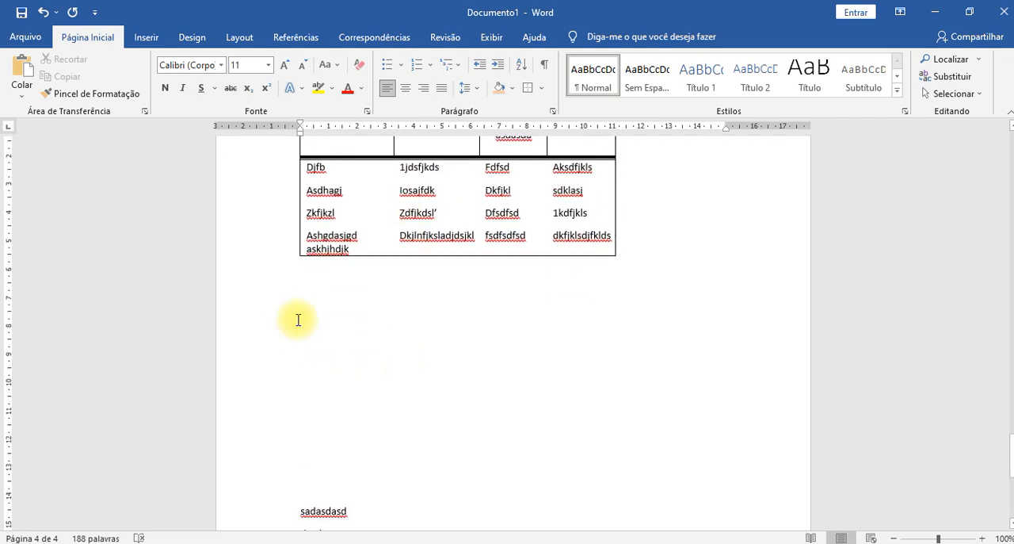
{"action": "scroll", "coordinate": [296, 320], "scroll_direction": "up", "scroll_amount": 2}
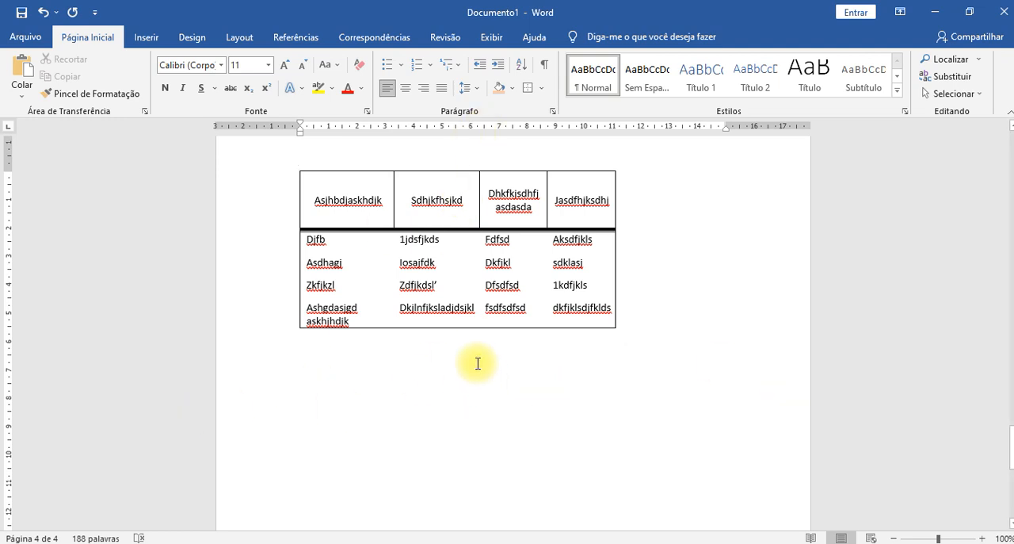
- Draw a new single-row table of four cells, about 0.66 cm high, in the blank space below the existing table
{"action": "left_click", "coordinate": [465, 310]}
{"action": "left_click", "coordinate": [629, 40]}
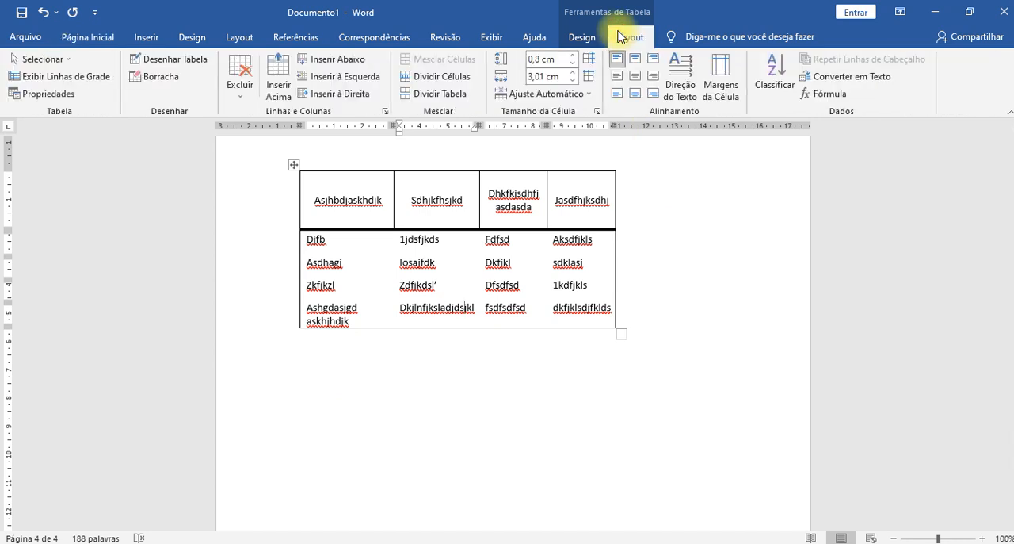
{"action": "left_click", "coordinate": [178, 61]}
{"action": "scroll", "coordinate": [385, 370], "scroll_direction": "down", "scroll_amount": 3}
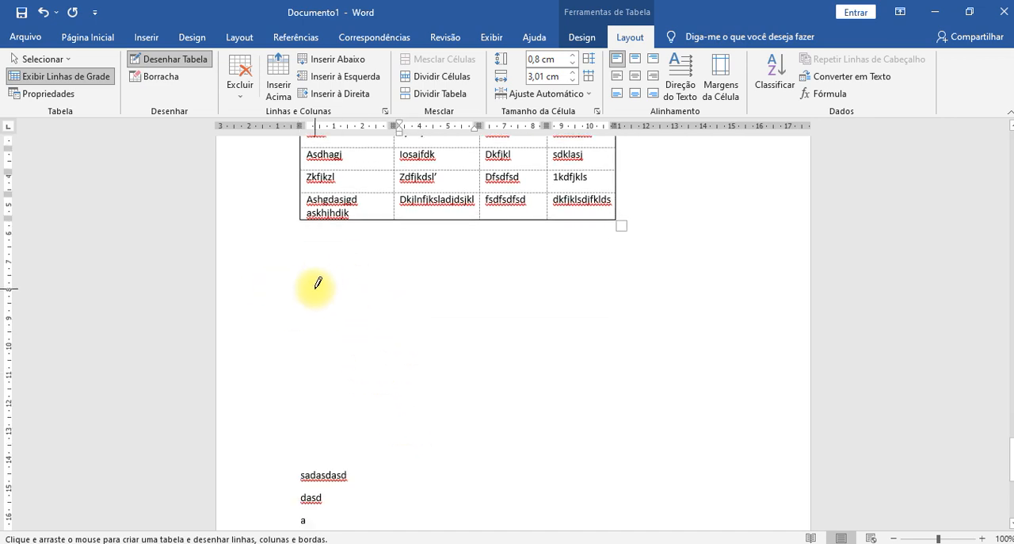
{"action": "mouse_move", "coordinate": [304, 283]}
{"action": "left_mouse_down"}
{"action": "mouse_move", "coordinate": [334, 301]}
{"action": "mouse_move", "coordinate": [500, 269]}
{"action": "mouse_move", "coordinate": [559, 308]}
{"action": "mouse_move", "coordinate": [562, 295]}
{"action": "mouse_move", "coordinate": [550, 298]}
{"action": "mouse_move", "coordinate": [570, 277]}
{"action": "mouse_move", "coordinate": [599, 274]}
{"action": "mouse_move", "coordinate": [643, 285]}
{"action": "mouse_move", "coordinate": [727, 275]}
{"action": "mouse_move", "coordinate": [750, 292]}
{"action": "left_mouse_up"}
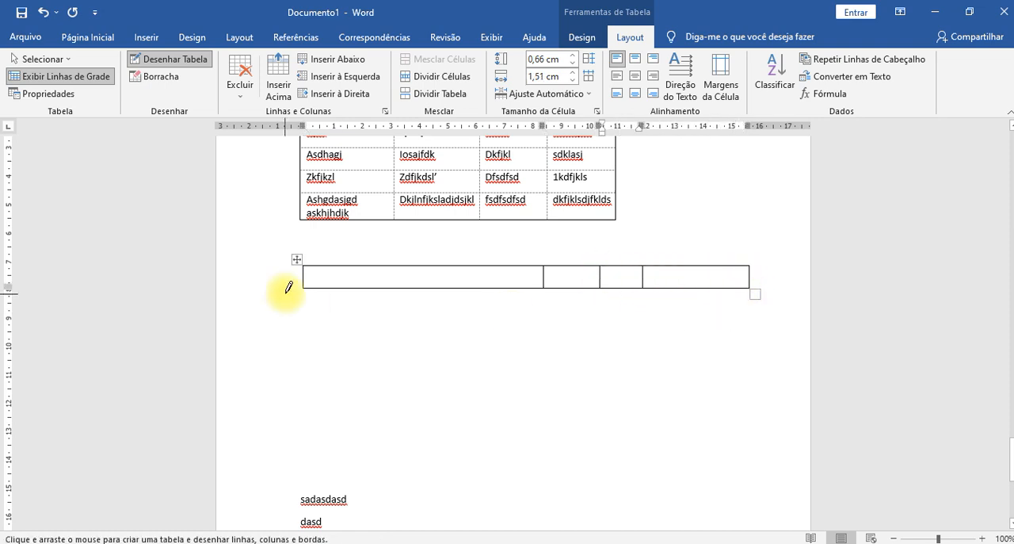
- Draw a second row of four cells about 2.43 cm high and a third row of two cells about 0.66 cm high
{"action": "mouse_move", "coordinate": [359, 281]}
{"action": "left_mouse_down"}
{"action": "mouse_move", "coordinate": [441, 337]}
{"action": "mouse_move", "coordinate": [474, 322]}
{"action": "mouse_move", "coordinate": [476, 357]}
{"action": "left_mouse_up"}
{"action": "mouse_move", "coordinate": [476, 315]}
{"action": "left_mouse_down"}
{"action": "mouse_move", "coordinate": [538, 315]}
{"action": "mouse_move", "coordinate": [597, 287]}
{"action": "mouse_move", "coordinate": [602, 315]}
{"action": "mouse_move", "coordinate": [688, 290]}
{"action": "mouse_move", "coordinate": [695, 310]}
{"action": "mouse_move", "coordinate": [734, 304]}
{"action": "mouse_move", "coordinate": [751, 287]}
{"action": "left_mouse_up"}
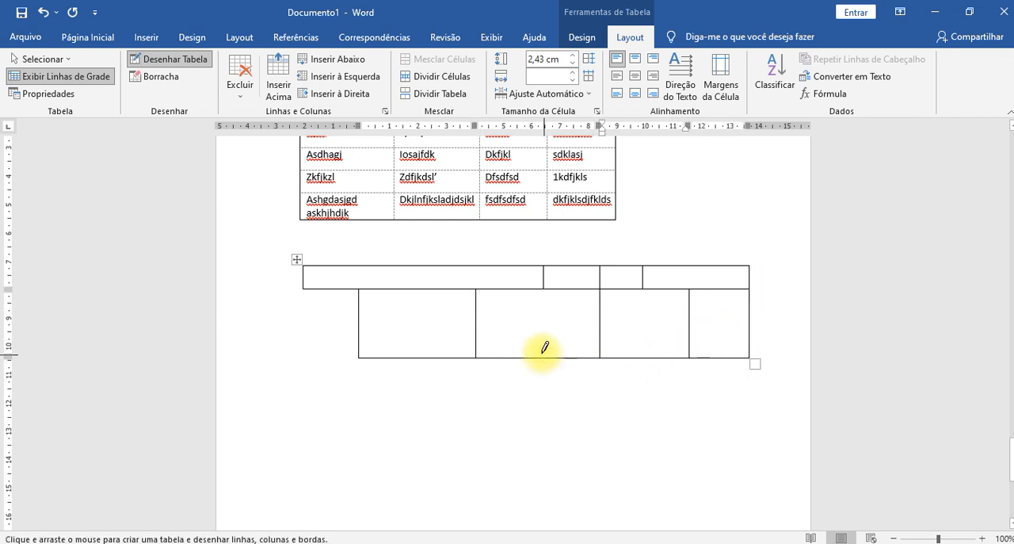
{"action": "mouse_move", "coordinate": [543, 358]}
{"action": "left_mouse_down"}
{"action": "mouse_move", "coordinate": [428, 407]}
{"action": "mouse_move", "coordinate": [476, 428]}
{"action": "mouse_move", "coordinate": [509, 380]}
{"action": "left_mouse_up"}
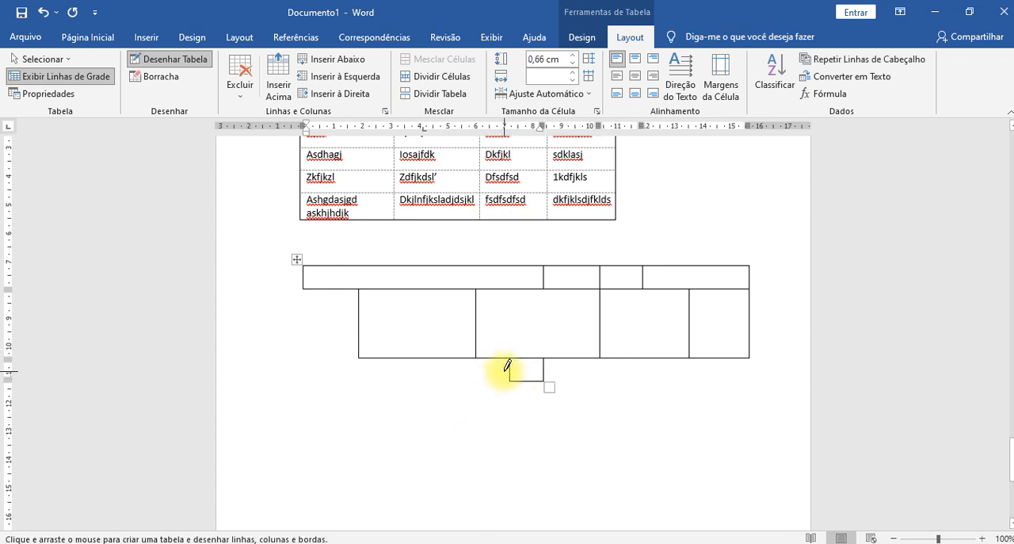
{"action": "left_click_drag", "start_coordinate": [509, 371], "coordinate": [440, 357]}
{"action": "mouse_move", "coordinate": [512, 372]}
{"action": "left_mouse_down"}
{"action": "mouse_move", "coordinate": [437, 385]}
{"action": "mouse_move", "coordinate": [302, 348]}
{"action": "left_mouse_up"}
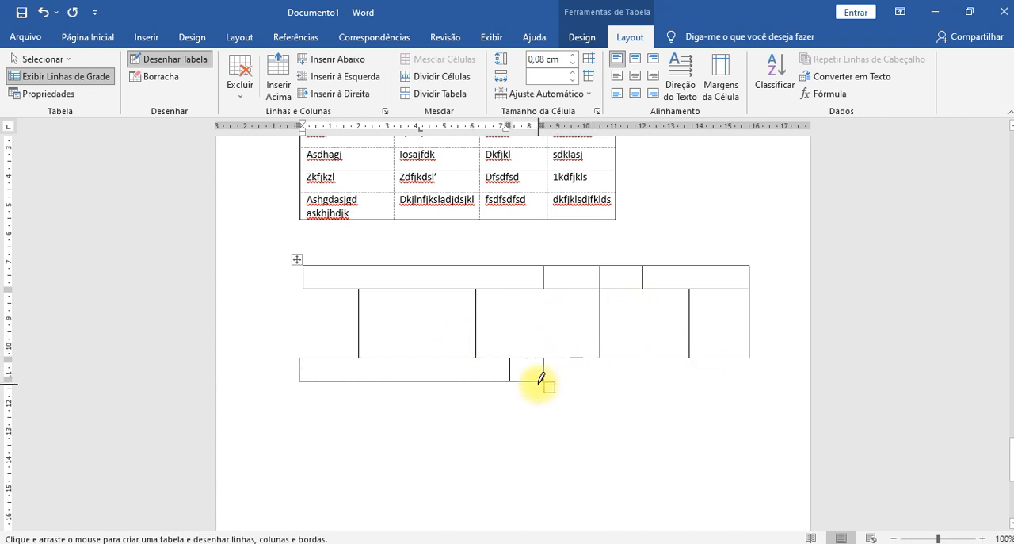
- Try to draw another cell from the third row's end towards the table's right edge, and undo the attempts
{"action": "mouse_move", "coordinate": [538, 377]}
{"action": "left_mouse_down"}
{"action": "mouse_move", "coordinate": [715, 428]}
{"action": "mouse_move", "coordinate": [741, 422]}
{"action": "mouse_move", "coordinate": [747, 406]}
{"action": "left_mouse_up"}
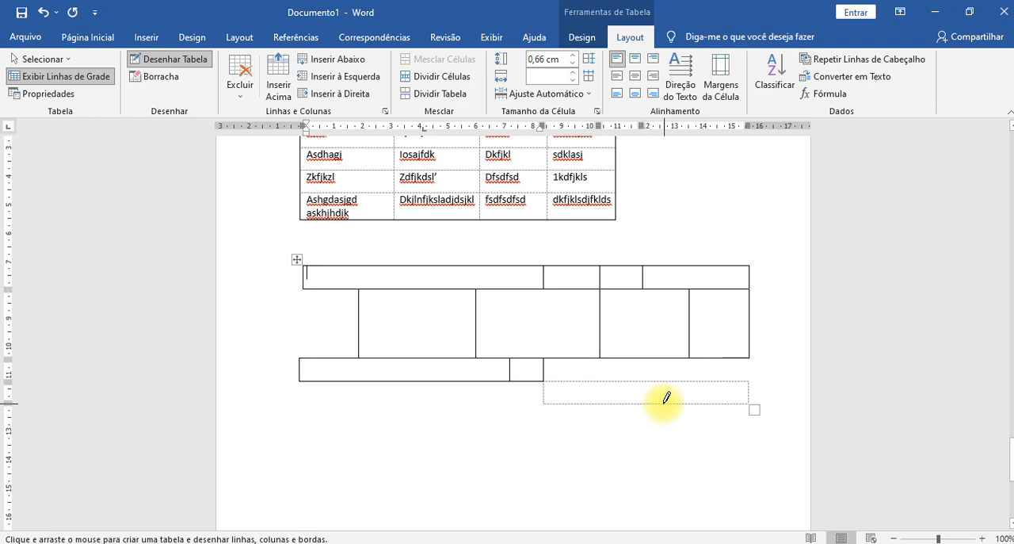
{"action": "key", "text": "ctrl+z"}
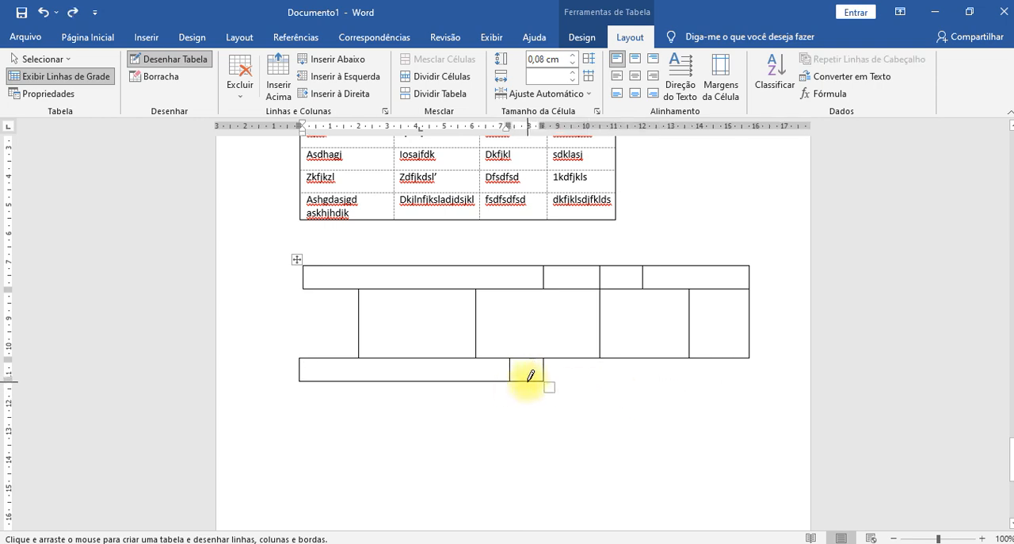
{"action": "mouse_move", "coordinate": [529, 386]}
{"action": "left_mouse_down"}
{"action": "mouse_move", "coordinate": [573, 403]}
{"action": "mouse_move", "coordinate": [746, 424]}
{"action": "mouse_move", "coordinate": [746, 405]}
{"action": "left_mouse_up"}
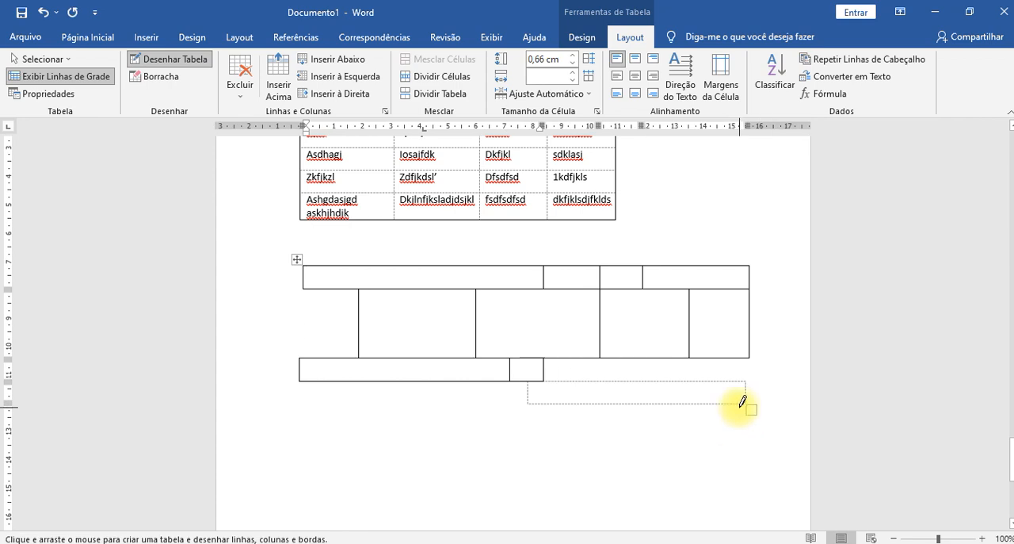
{"action": "left_click", "coordinate": [739, 404]}
{"action": "left_click_drag", "start_coordinate": [741, 403], "coordinate": [526, 381]}
{"action": "scroll", "coordinate": [660, 317], "scroll_direction": "down", "scroll_amount": 4}
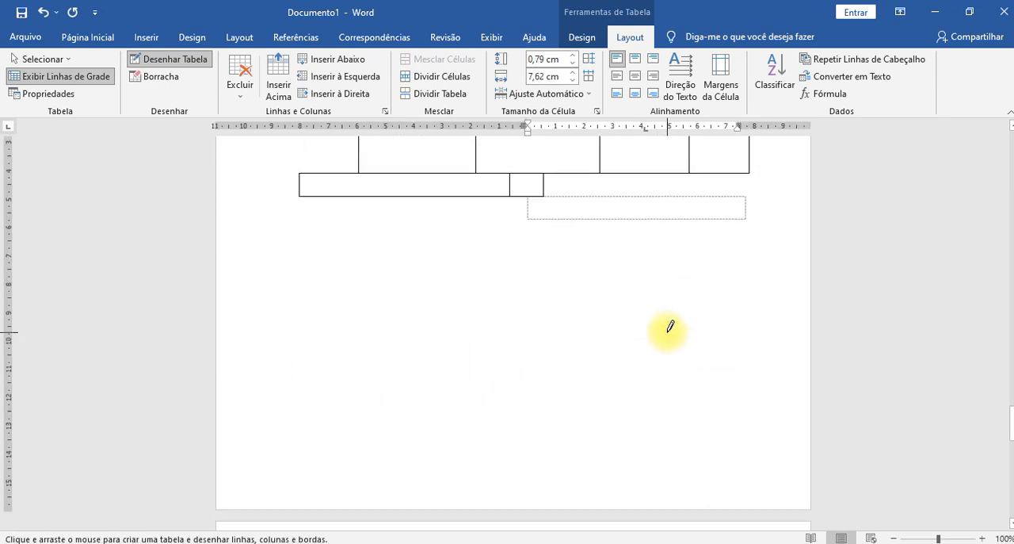
{"action": "scroll", "coordinate": [665, 328], "scroll_direction": "up", "scroll_amount": 4}
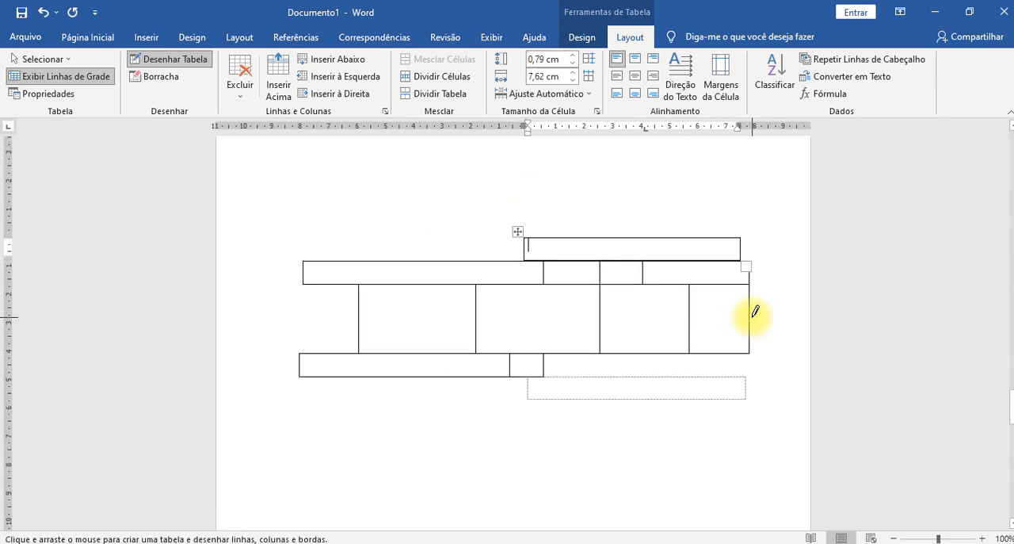
{"action": "key", "text": "ctrl+z"}
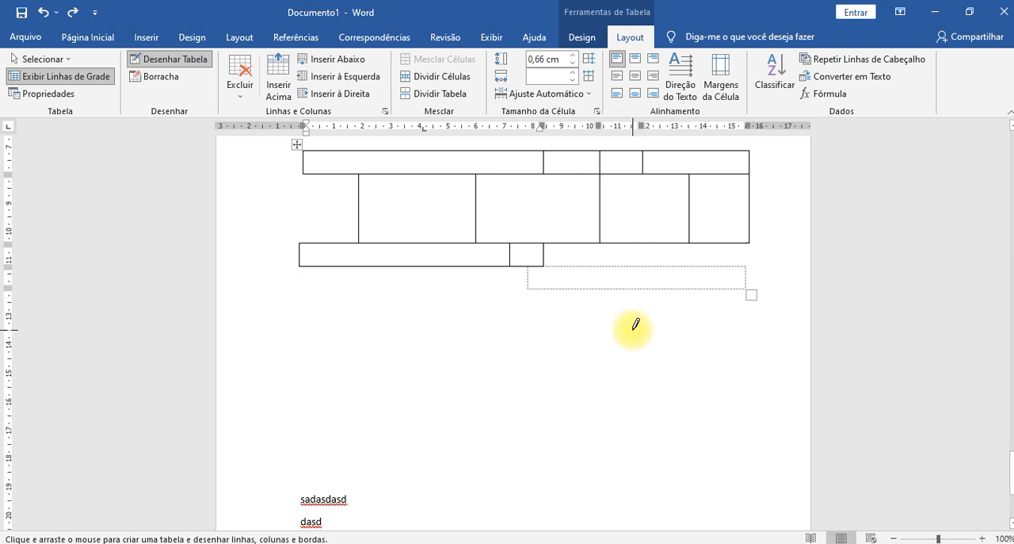
{"action": "key", "text": "ctrl+z"}
{"action": "scroll", "coordinate": [555, 330], "scroll_direction": "up", "scroll_amount": 2}
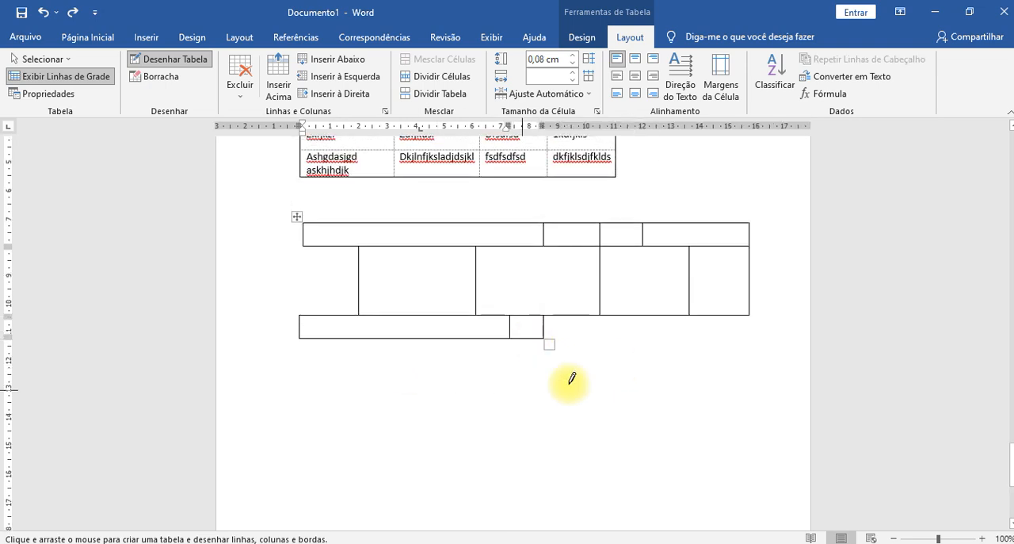
{"action": "scroll", "coordinate": [461, 316], "scroll_direction": "up", "scroll_amount": 1}
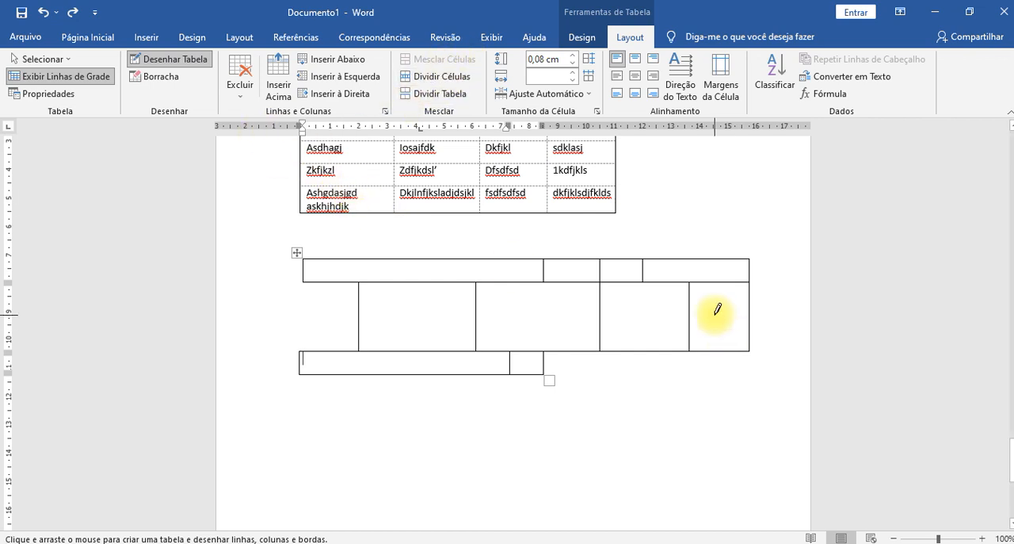
- Stop drawing and split the third cell of the drawn table's second row into 1 column and 2 rows
{"action": "key", "text": "Escape"}
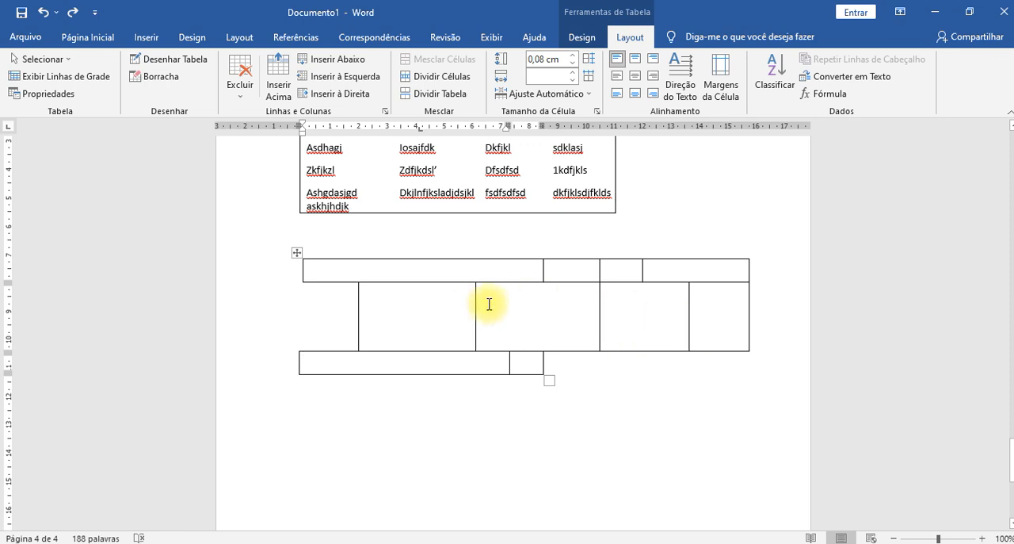
{"action": "left_click", "coordinate": [530, 322]}
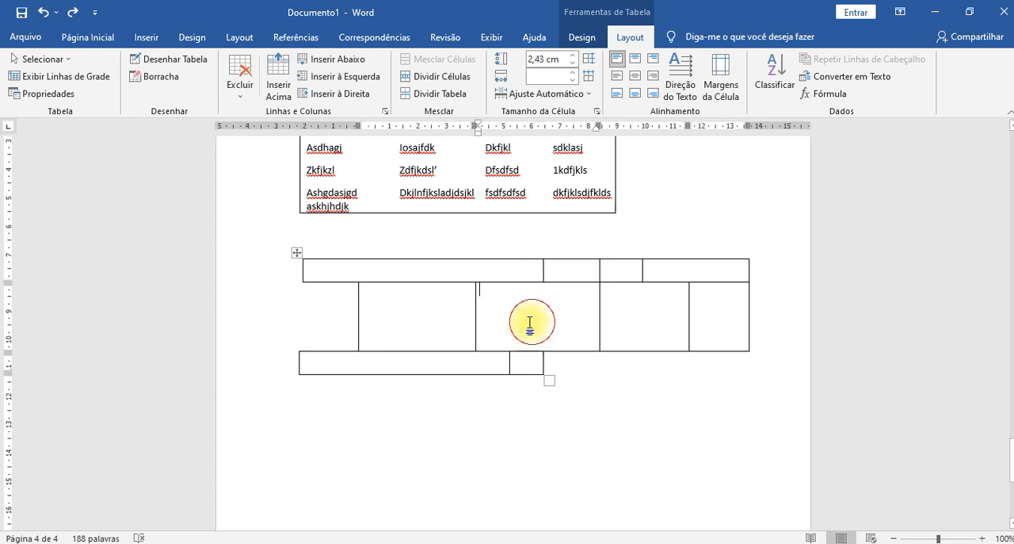
{"action": "left_click", "coordinate": [665, 313]}
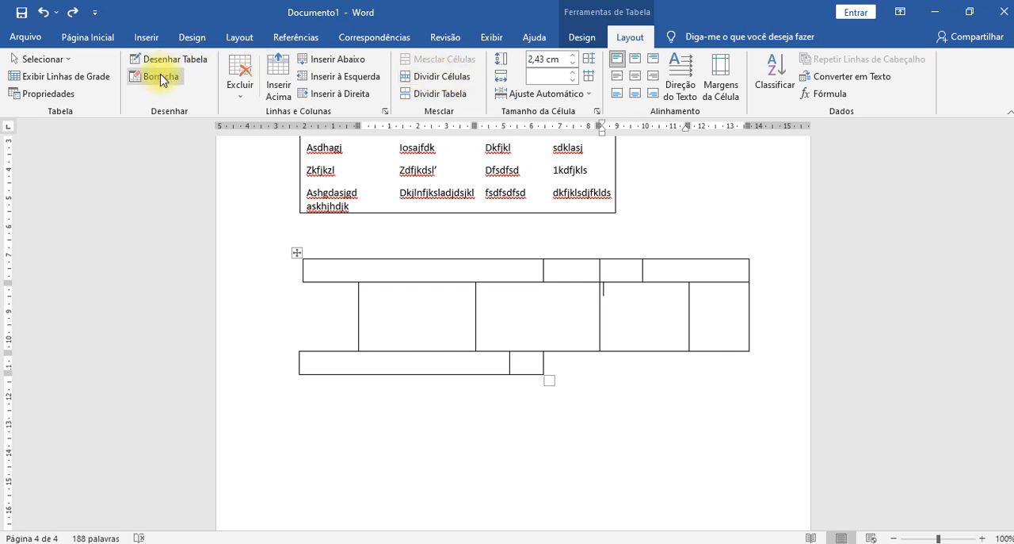
{"action": "left_click", "coordinate": [446, 78]}
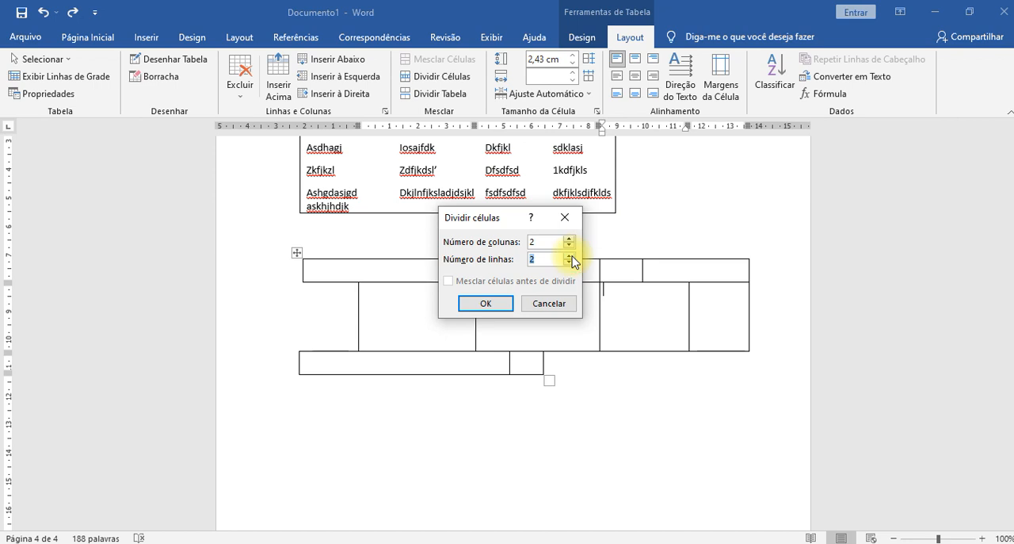
{"action": "left_click", "coordinate": [483, 305]}
{"action": "left_click", "coordinate": [640, 329]}
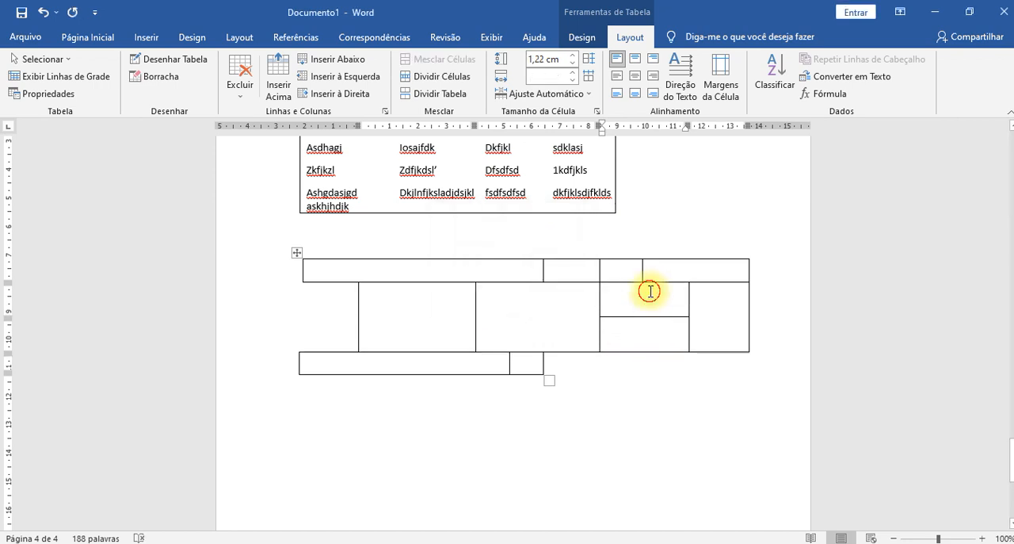
{"action": "left_click", "coordinate": [640, 332]}
{"action": "left_click", "coordinate": [637, 351]}
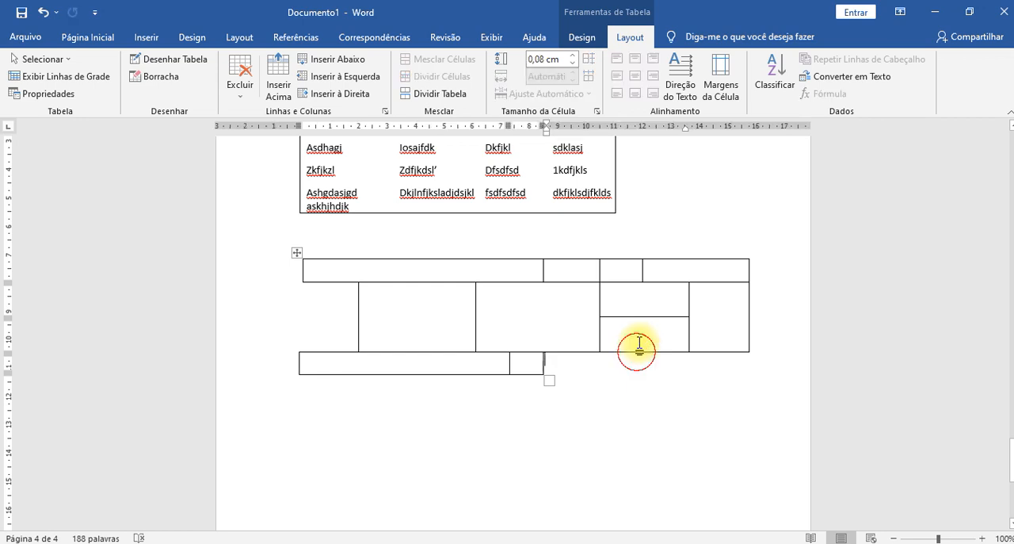
- Erase the bottom border of the lower split cell in the drawn table's second row and check the result in the print preview
{"action": "left_click", "coordinate": [638, 331]}
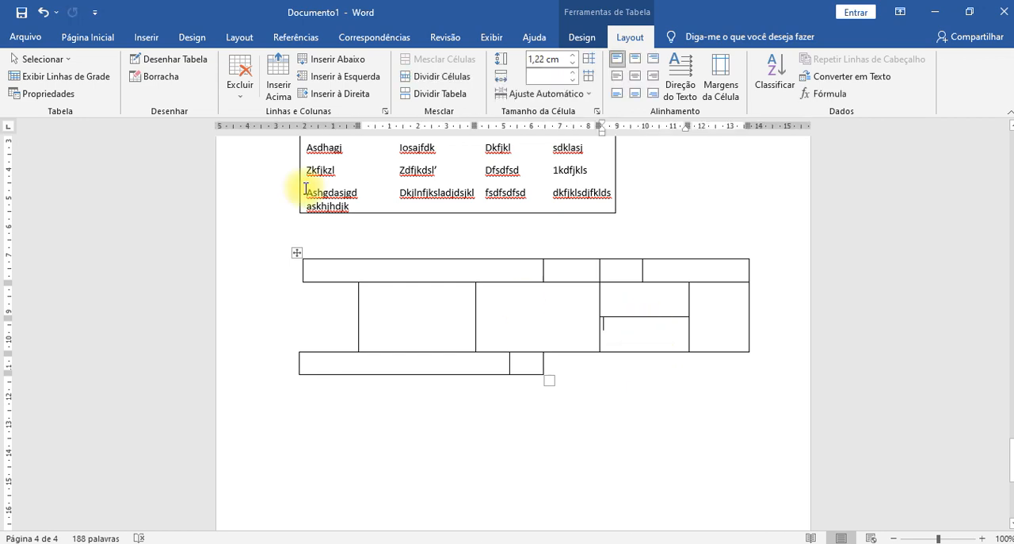
{"action": "left_click", "coordinate": [171, 79]}
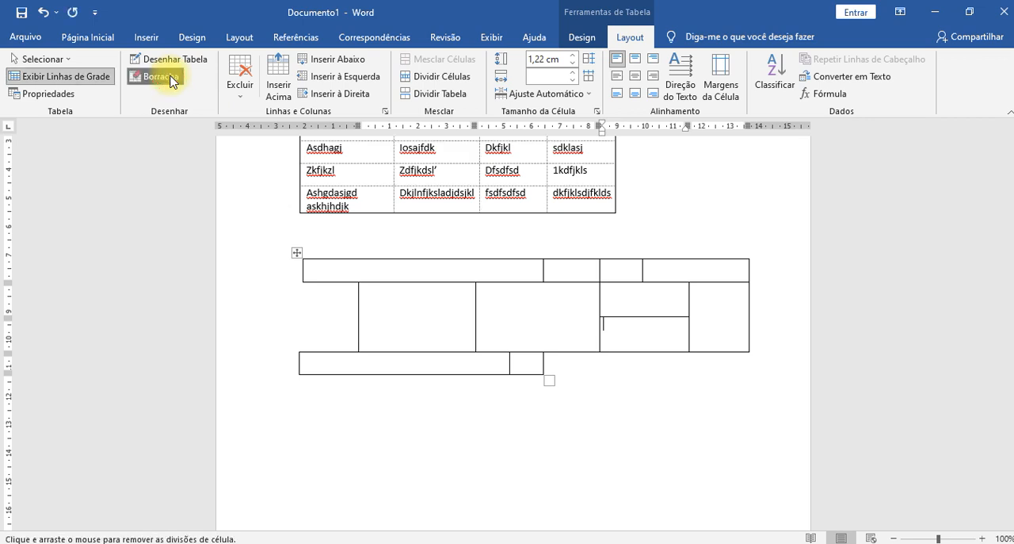
{"action": "left_click", "coordinate": [647, 352]}
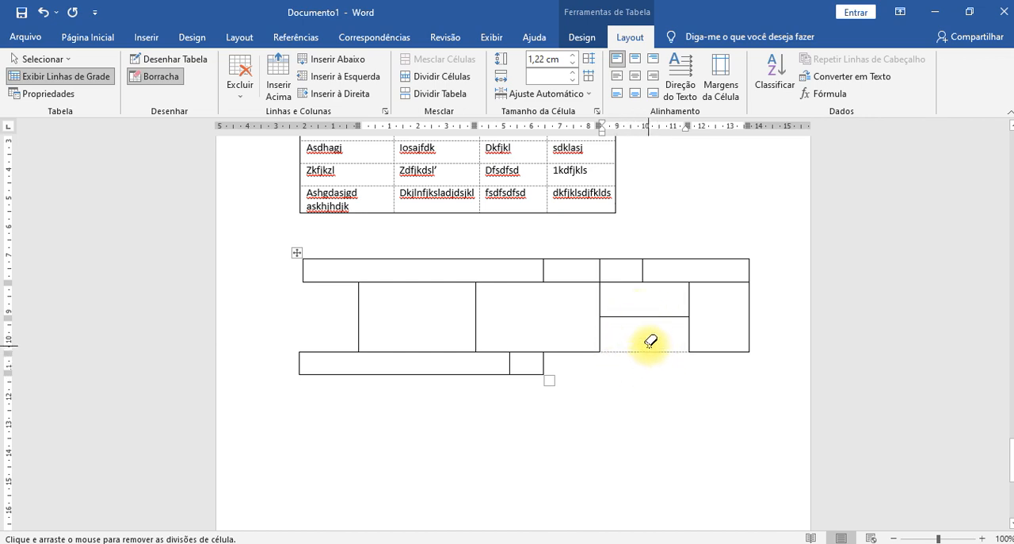
{"action": "key", "text": "ctrl+p"}
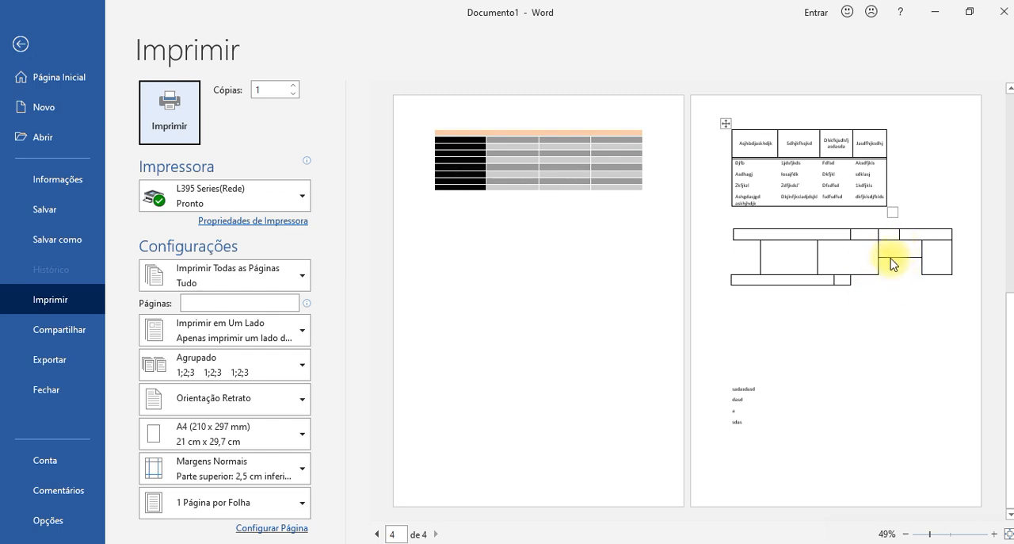
{"action": "key", "text": "Escape"}
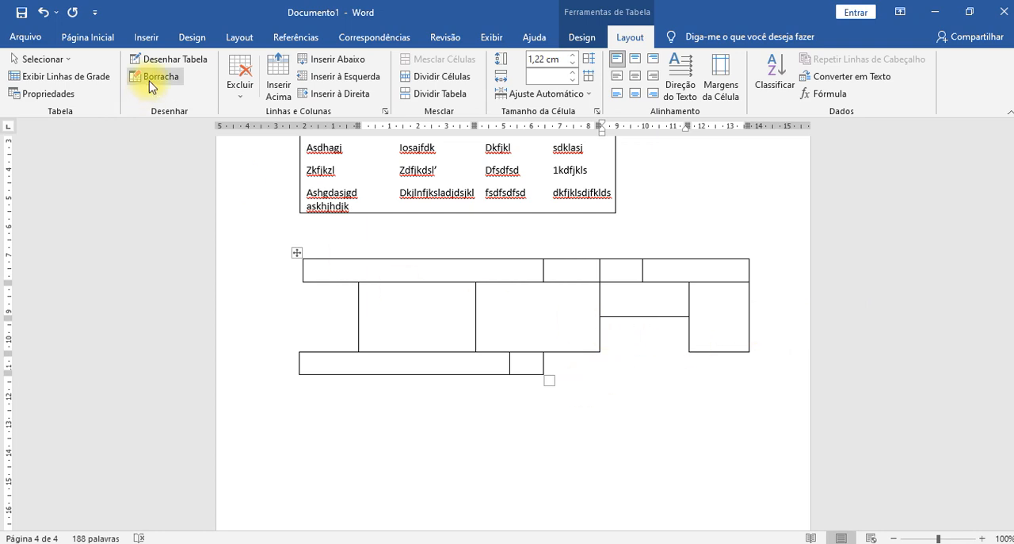
{"action": "left_click", "coordinate": [648, 291]}
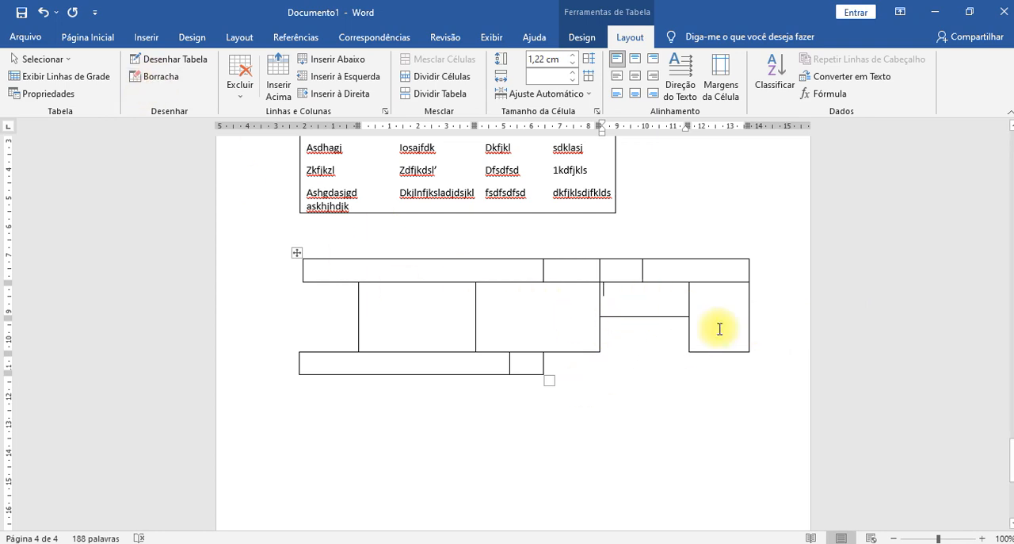
{"action": "left_click", "coordinate": [643, 344]}
{"action": "left_click", "coordinate": [715, 315]}
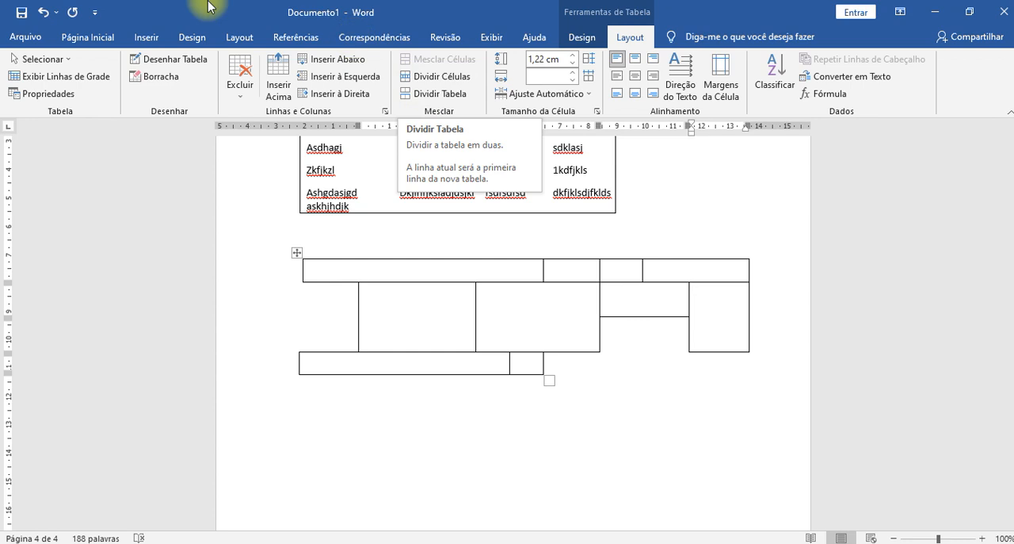
- Try splitting the upper table above the "Zkfjkzl" row and moving the split-off part down, and undo this together with the last border erasure
{"action": "left_click", "coordinate": [492, 38]}
{"action": "scroll", "coordinate": [475, 265], "scroll_direction": "up", "scroll_amount": 3}
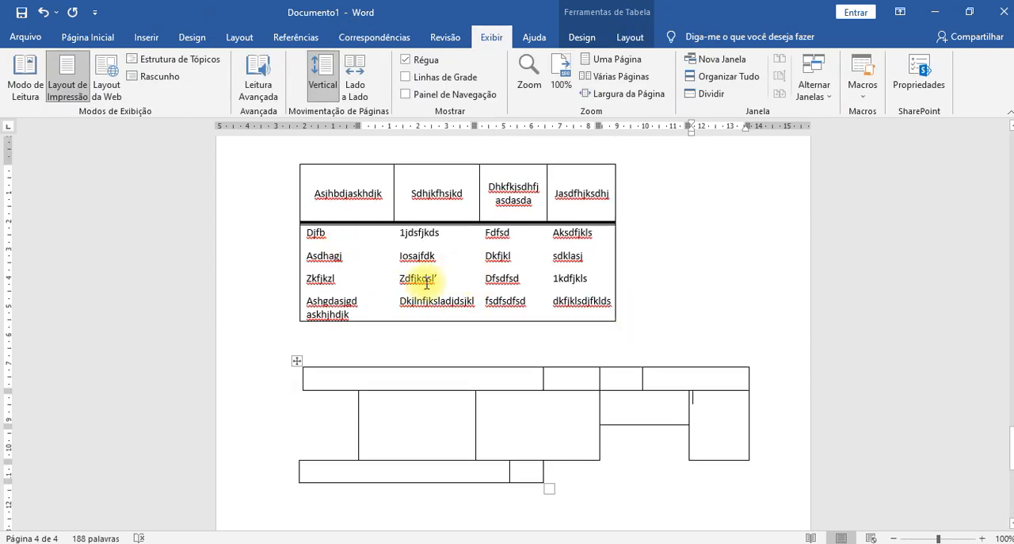
{"action": "left_click", "coordinate": [314, 279]}
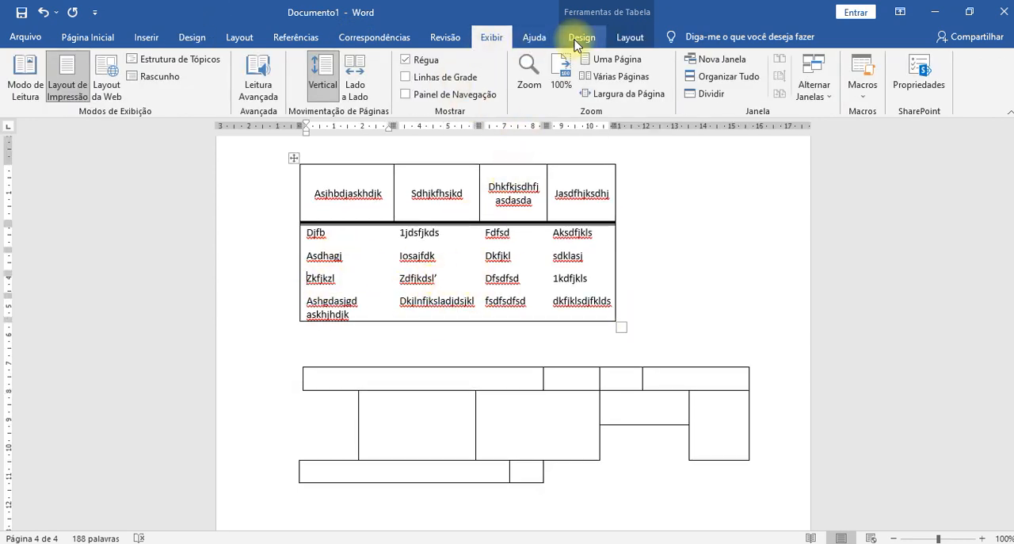
{"action": "left_click", "coordinate": [630, 38]}
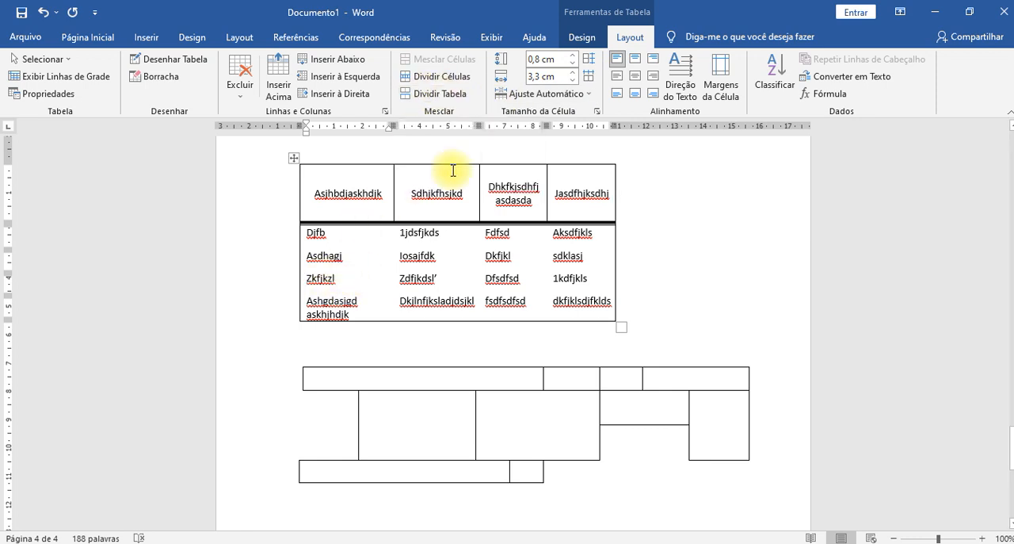
{"action": "left_click", "coordinate": [434, 94]}
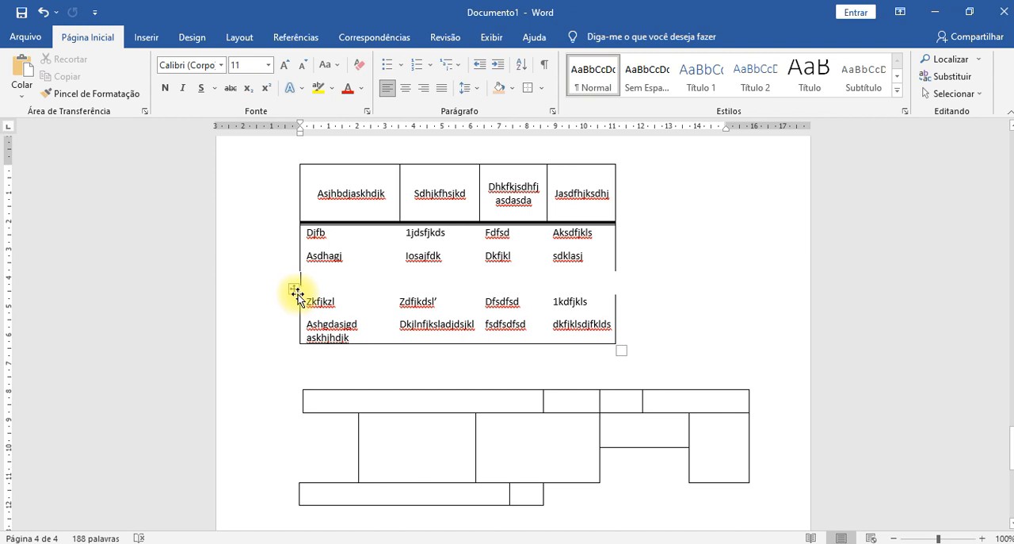
{"action": "left_click_drag", "start_coordinate": [295, 293], "coordinate": [294, 351]}
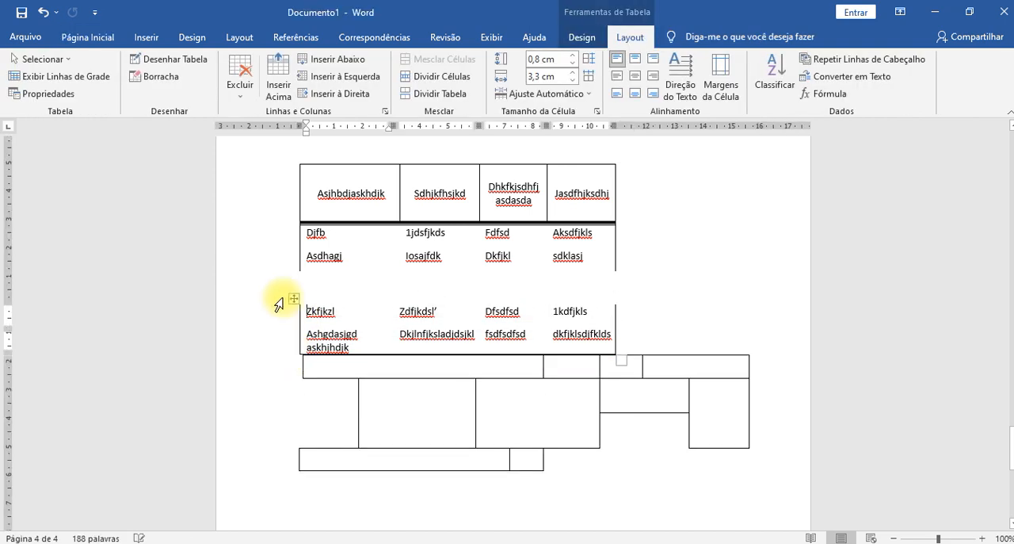
{"action": "left_click_drag", "start_coordinate": [291, 298], "coordinate": [331, 426]}
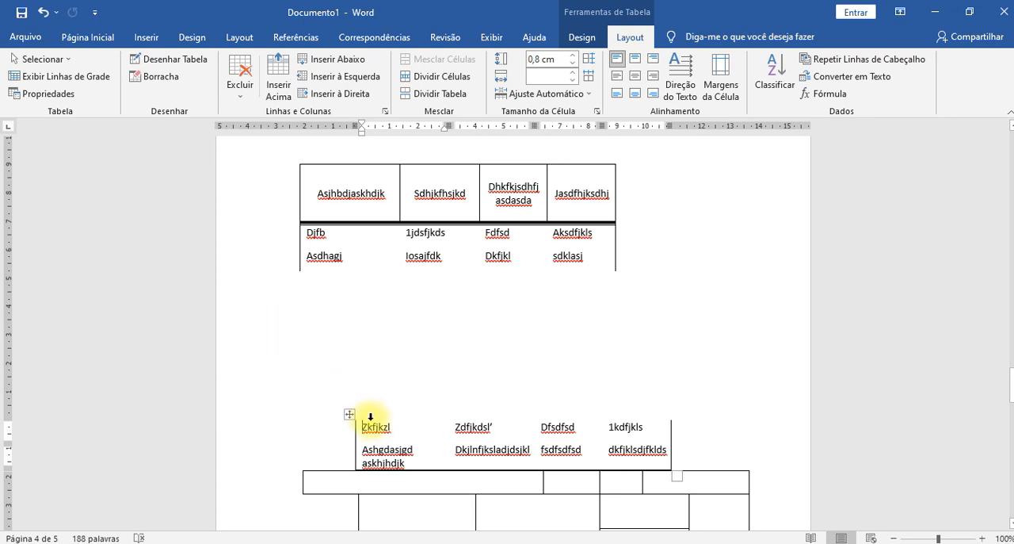
{"action": "key", "text": "ctrl+z"}
{"action": "key", "text": "ctrl+z"}
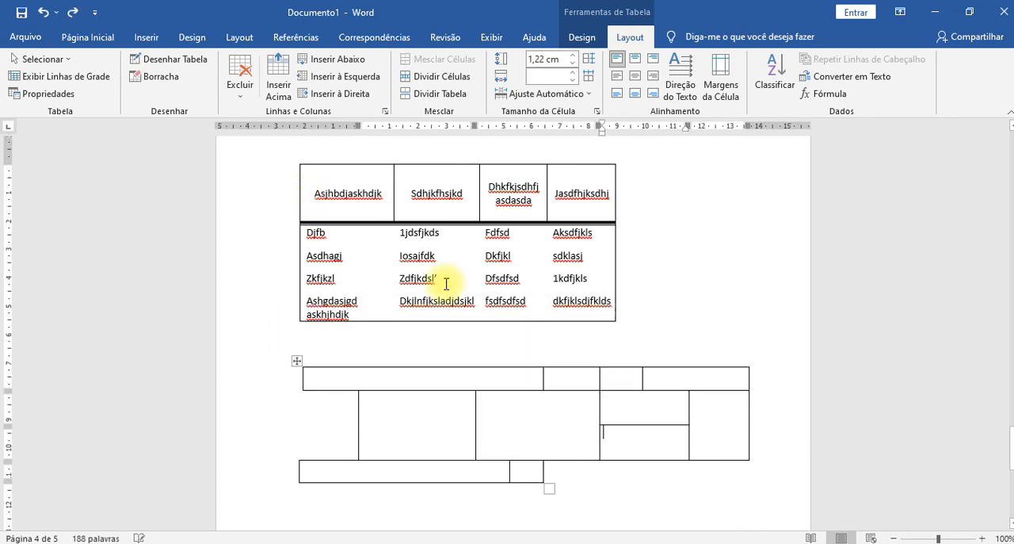
- Erase the right and bottom borders of the drawn table's last cell and enter an apostrophe in its first cell
{"action": "scroll", "coordinate": [717, 440], "scroll_direction": "down", "scroll_amount": 1}
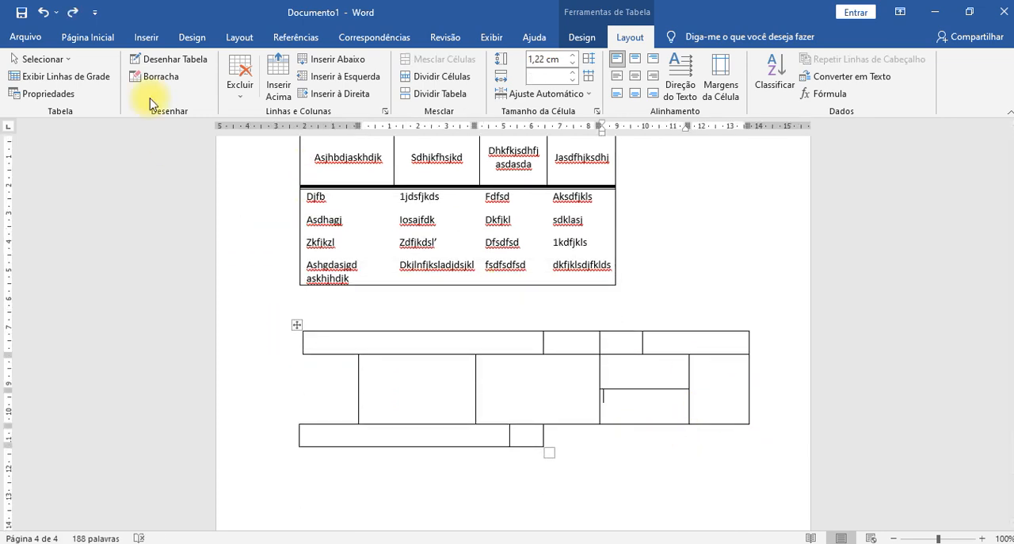
{"action": "left_click", "coordinate": [164, 61]}
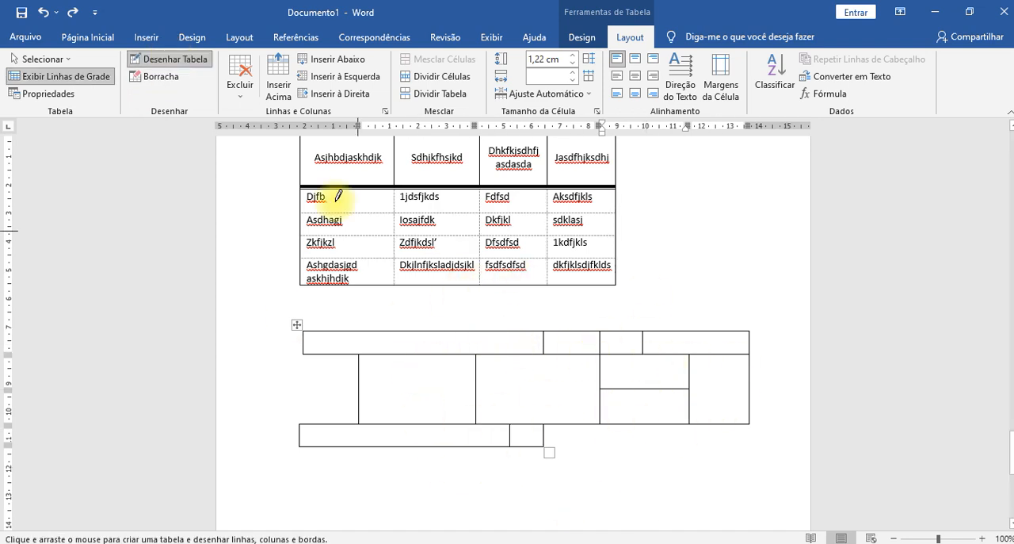
{"action": "left_click", "coordinate": [161, 77]}
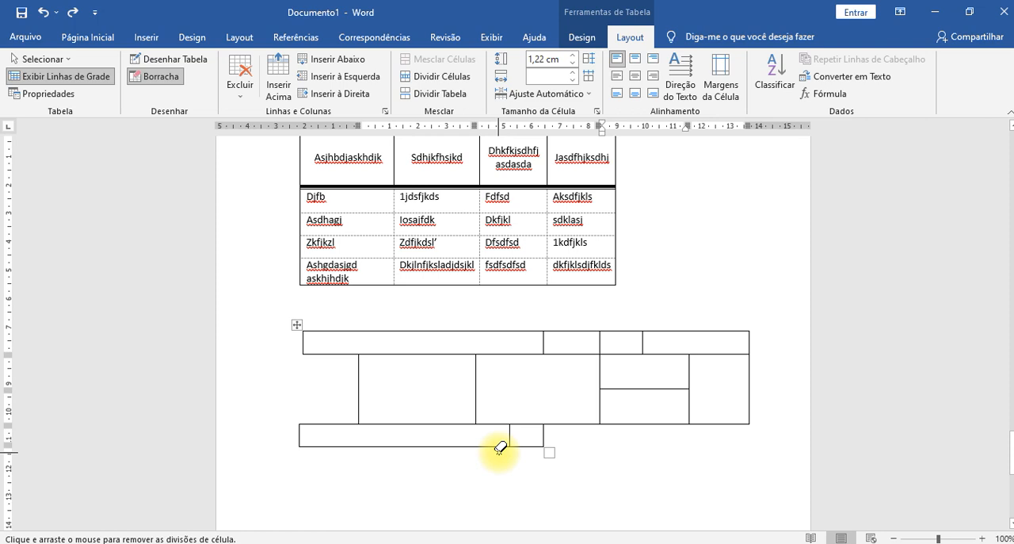
{"action": "mouse_move", "coordinate": [550, 437]}
{"action": "left_mouse_down"}
{"action": "mouse_move", "coordinate": [525, 431]}
{"action": "mouse_move", "coordinate": [524, 456]}
{"action": "left_mouse_up"}
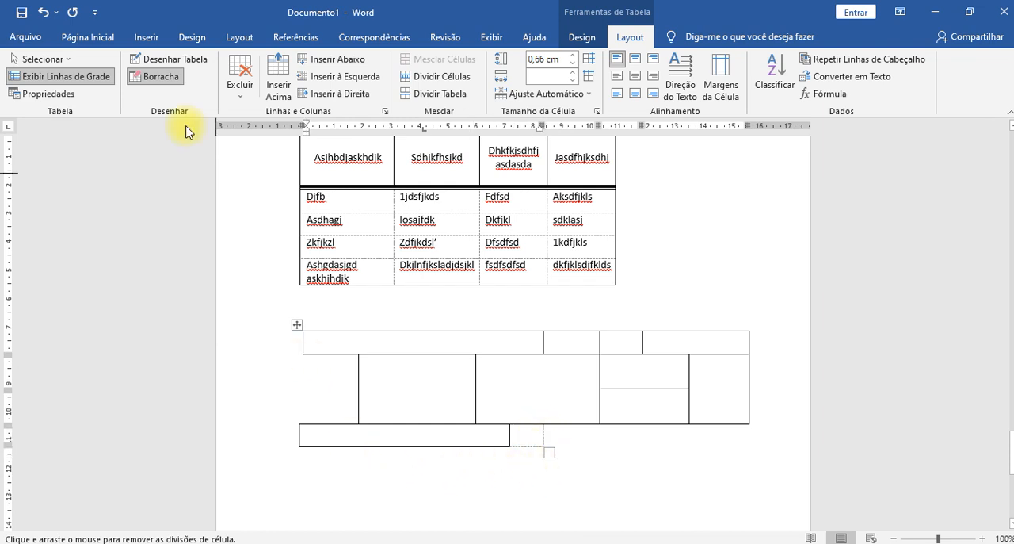
{"action": "type", "text": "'"}
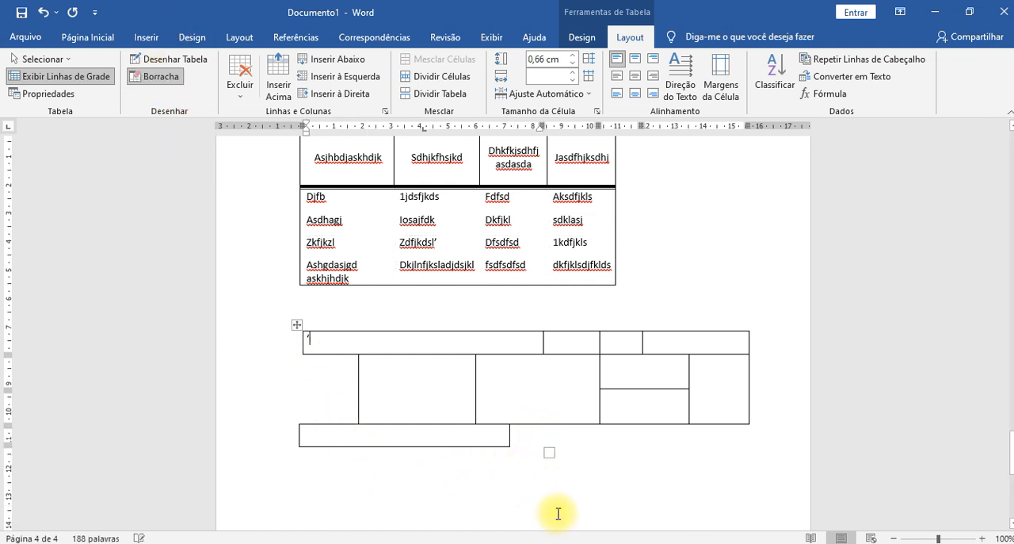
{"action": "left_click", "coordinate": [514, 492]}
{"action": "left_click", "coordinate": [539, 437]}
{"action": "left_click", "coordinate": [365, 459]}
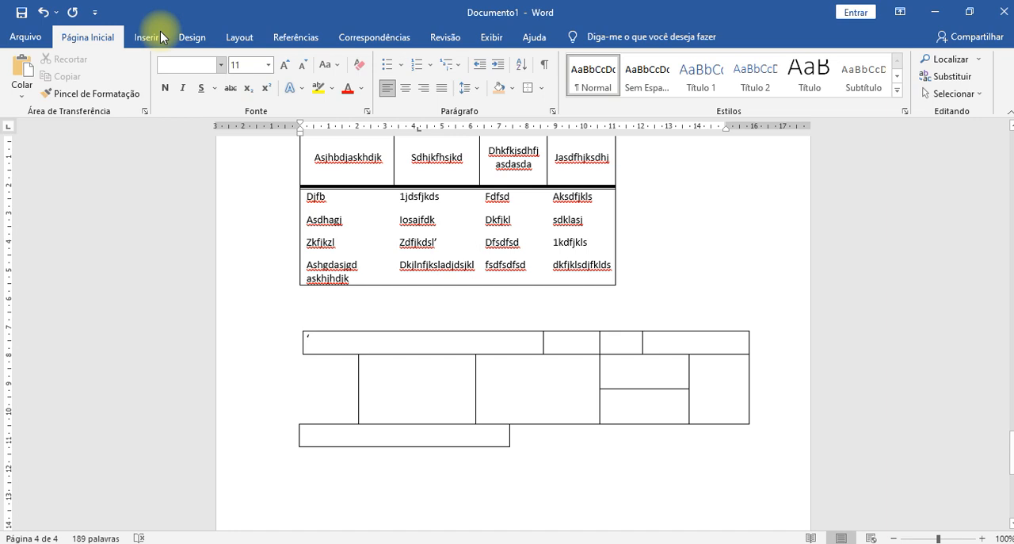
- Delete the borderless second cell of the drawn table's third row, shifting cells to the left
{"action": "left_click", "coordinate": [513, 439]}
{"action": "left_click", "coordinate": [529, 442]}
{"action": "left_click", "coordinate": [630, 440]}
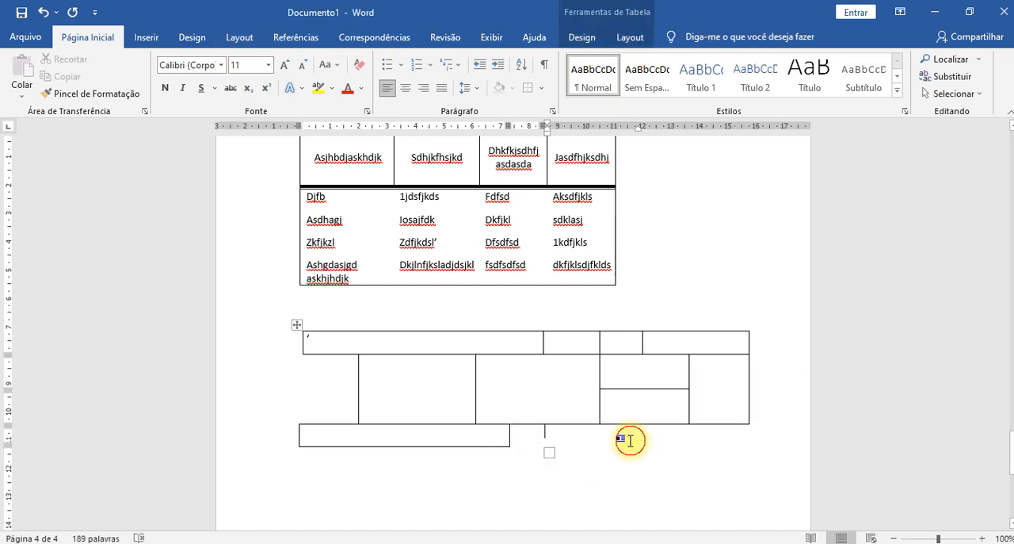
{"action": "left_click", "coordinate": [510, 438]}
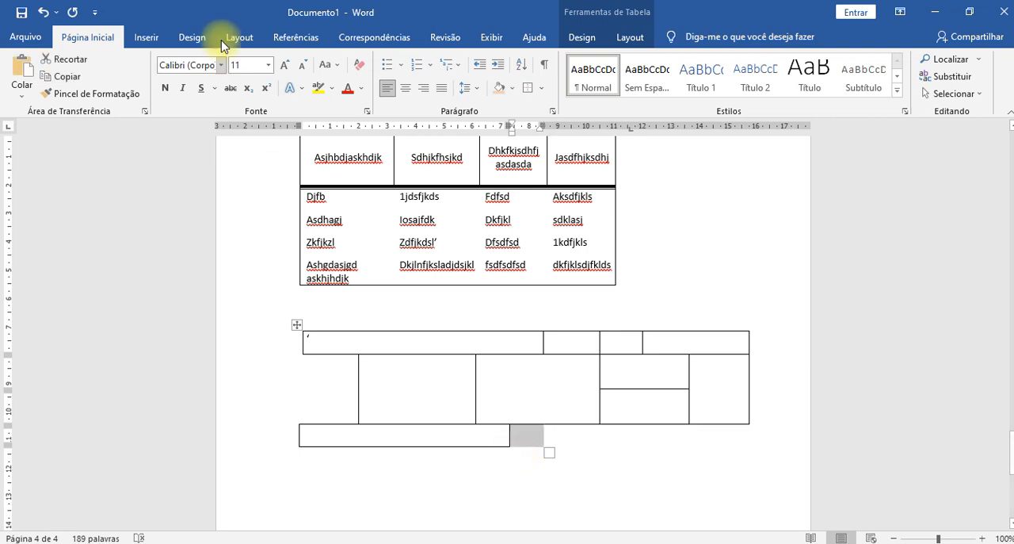
{"action": "left_click", "coordinate": [630, 37]}
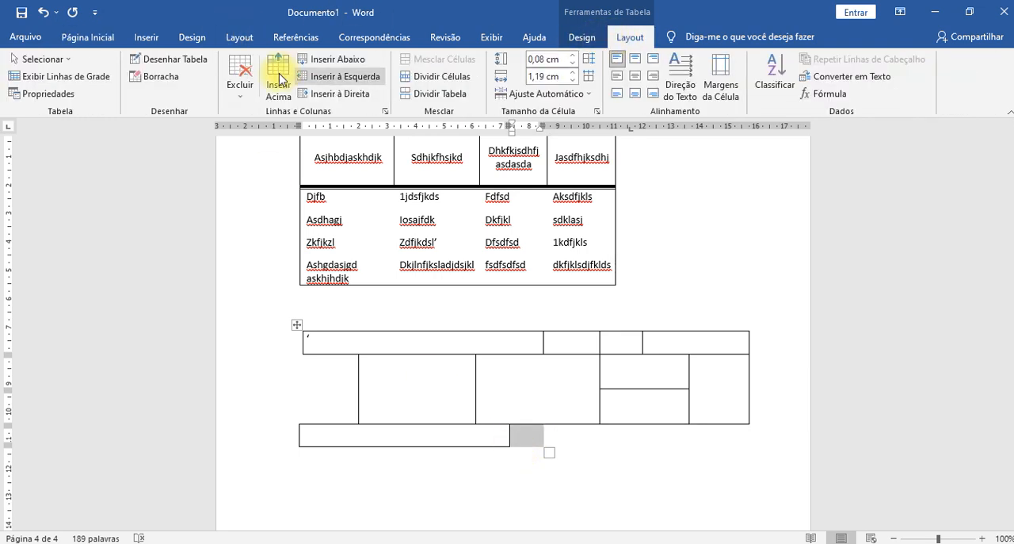
{"action": "left_click", "coordinate": [242, 88]}
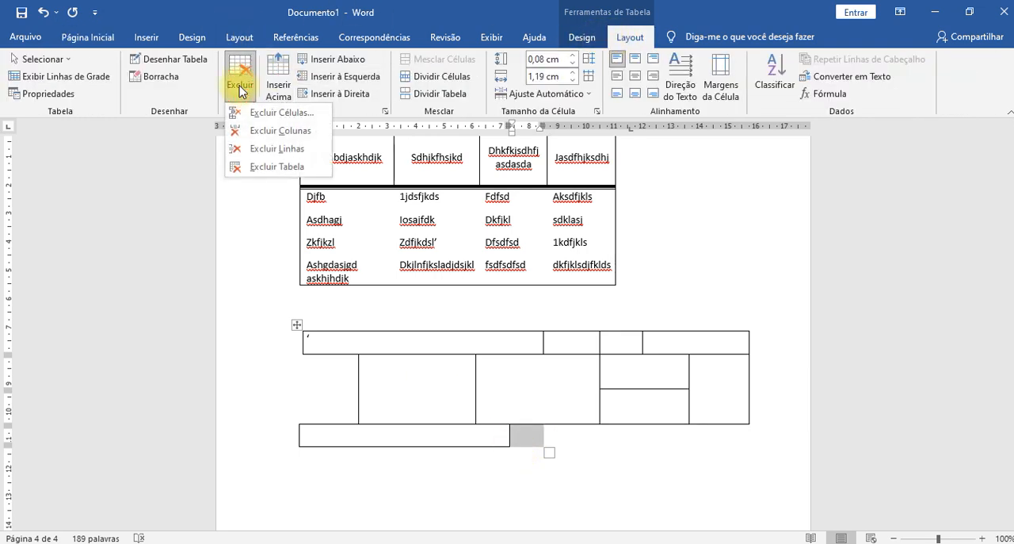
{"action": "left_click", "coordinate": [268, 120]}
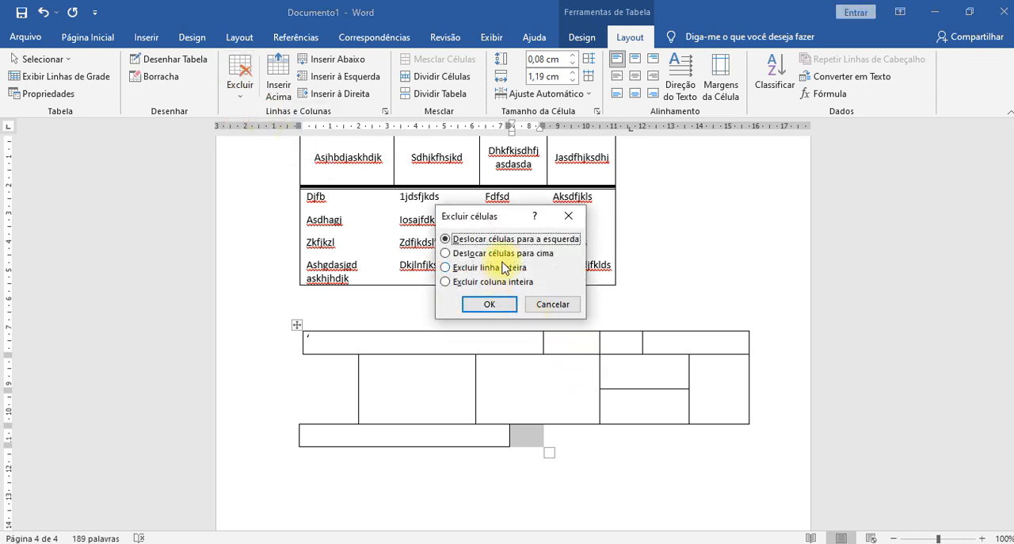
{"action": "left_click", "coordinate": [487, 303]}
{"action": "left_click", "coordinate": [642, 457]}
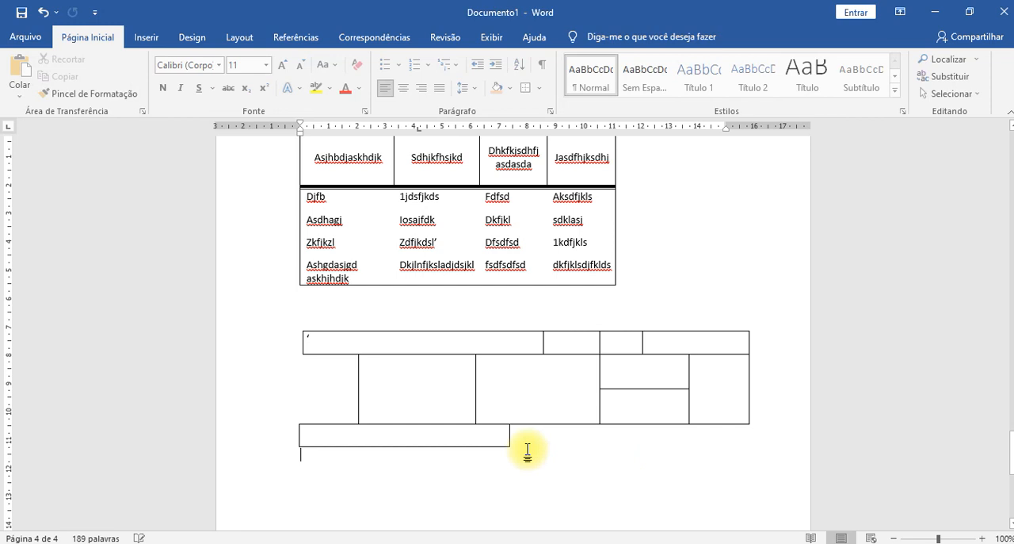
{"action": "left_click", "coordinate": [528, 438]}
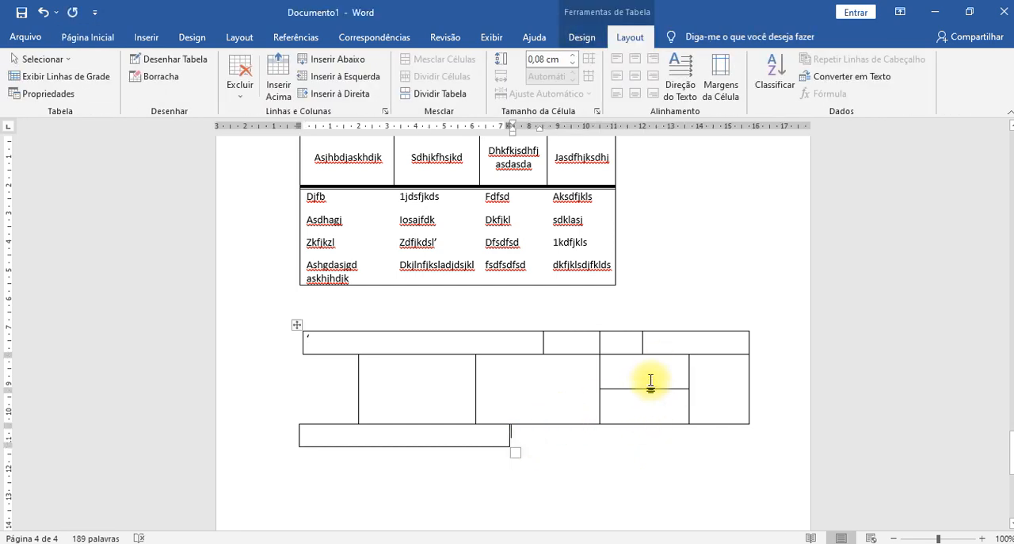
- Delete the lower split cell in the drawn table's second row, shifting cells to the left, and undo the deletion
{"action": "left_click", "coordinate": [656, 407]}
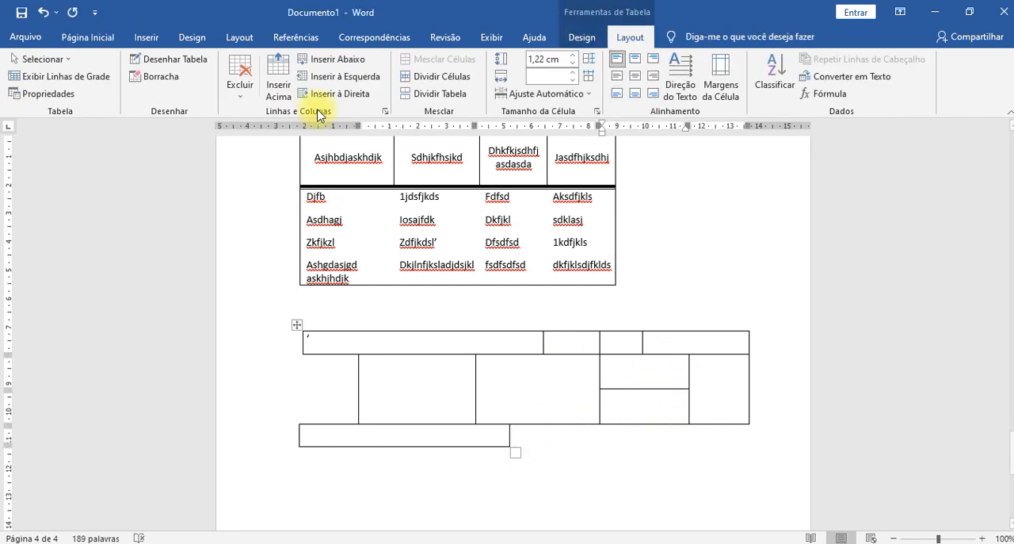
{"action": "left_click", "coordinate": [240, 80]}
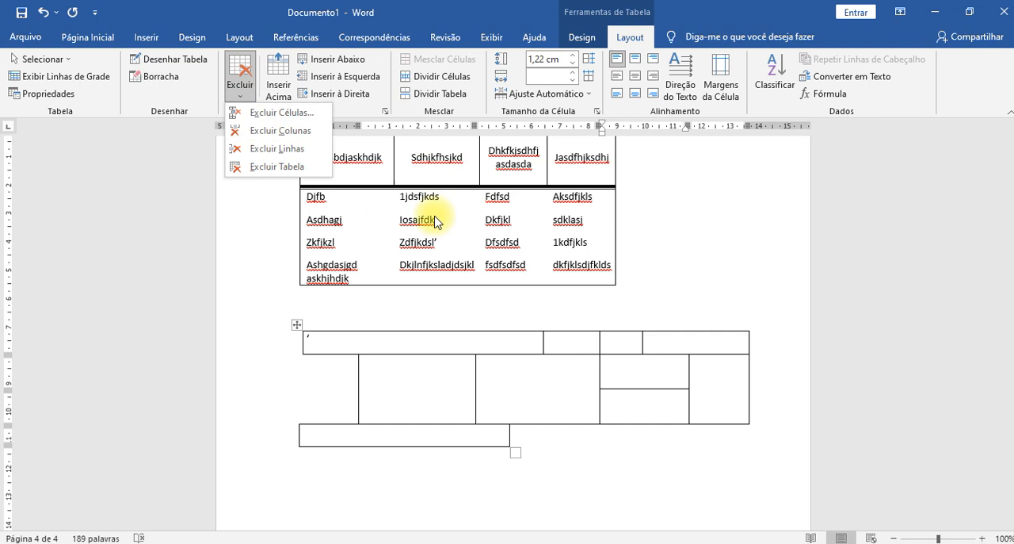
{"action": "left_click", "coordinate": [292, 115]}
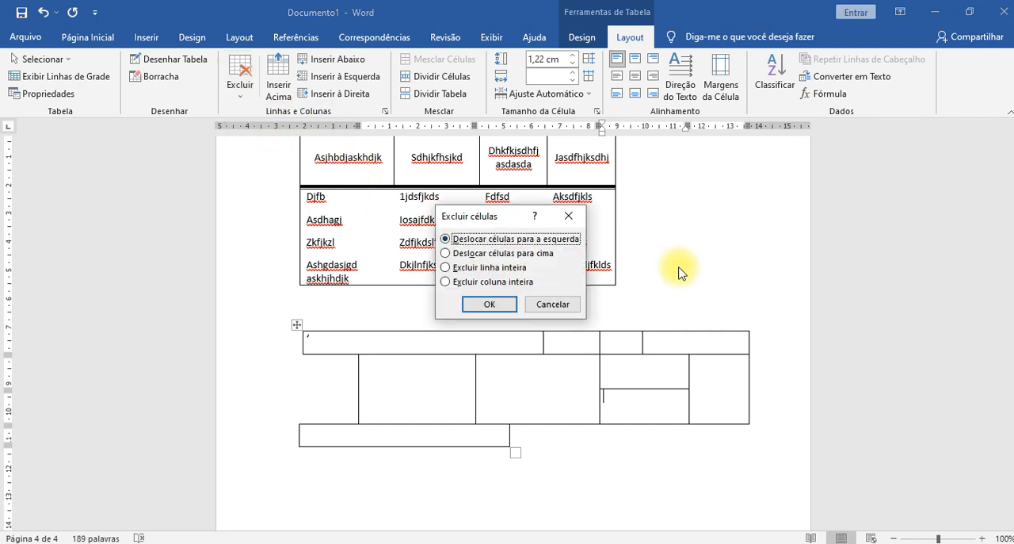
{"action": "left_click", "coordinate": [505, 307]}
{"action": "left_click", "coordinate": [706, 472]}
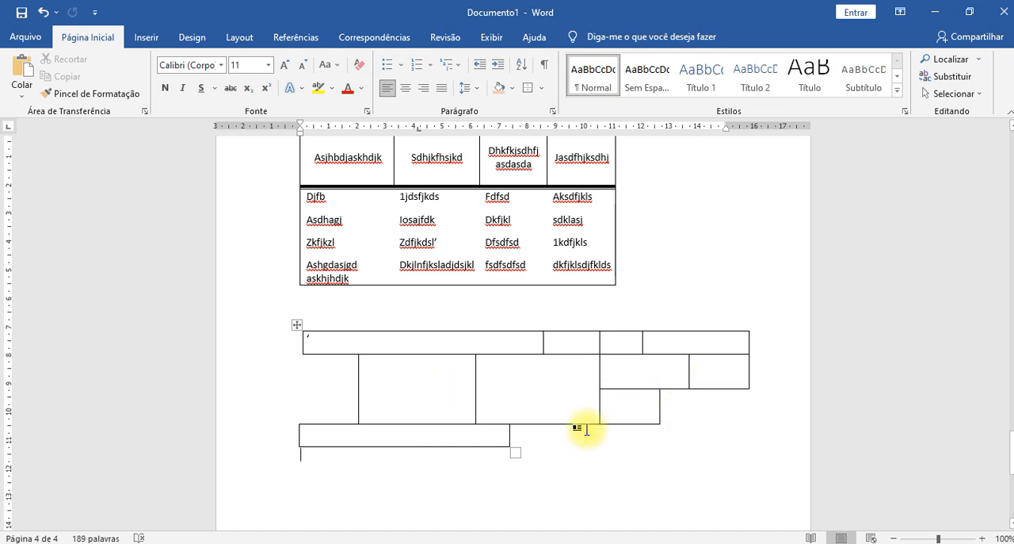
{"action": "key", "text": "ctrl+z"}
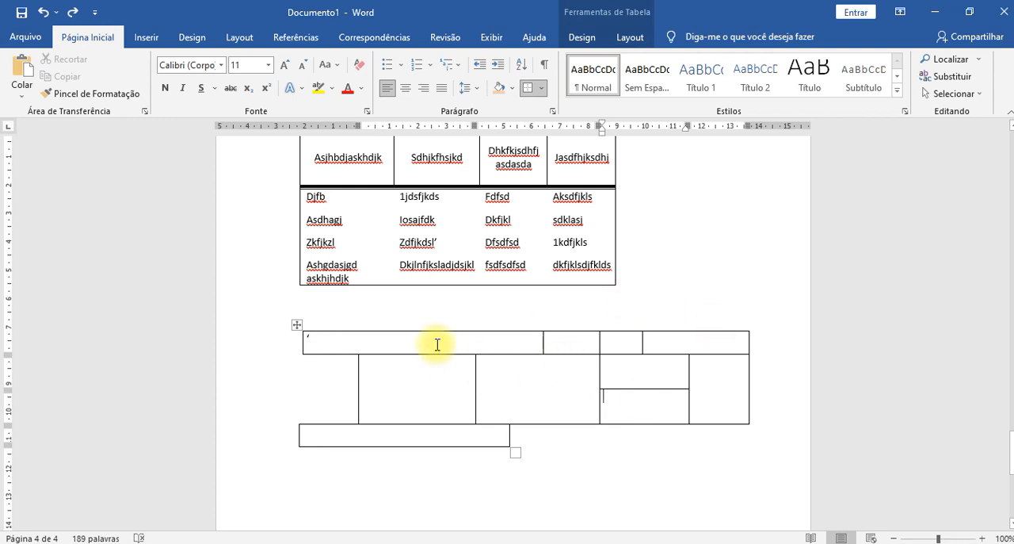
{"action": "left_click", "coordinate": [550, 371]}
{"action": "left_click", "coordinate": [656, 359]}
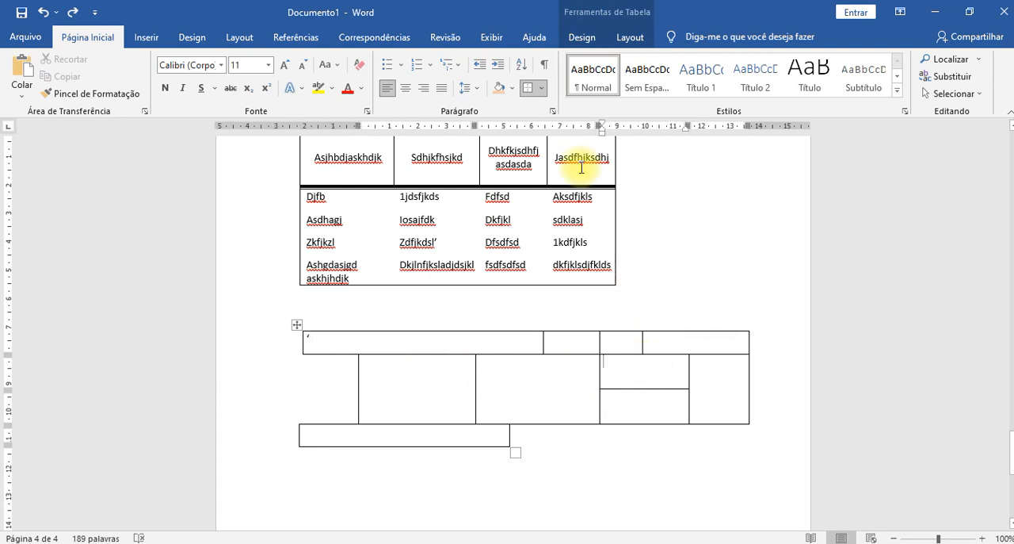
{"action": "left_click", "coordinate": [630, 37]}
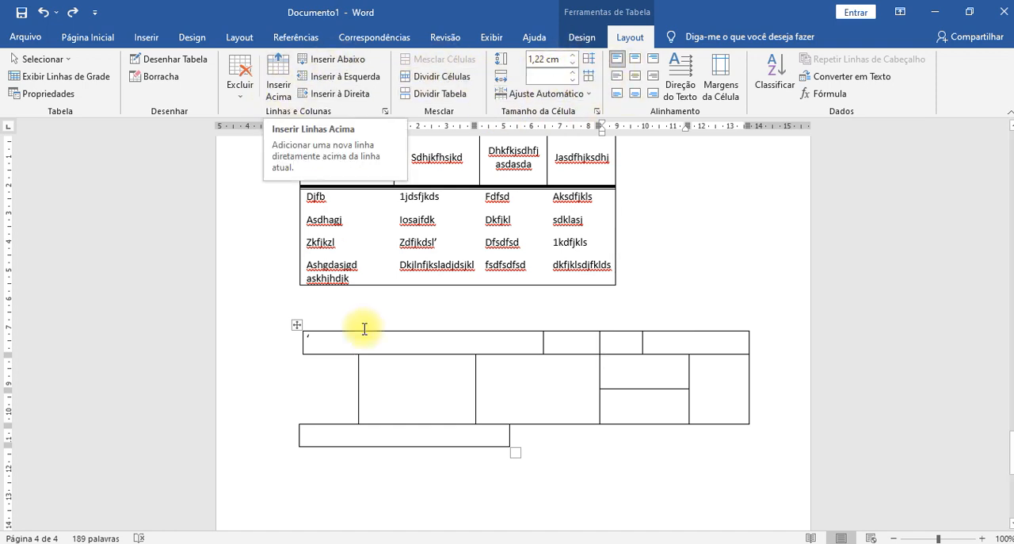
{"action": "left_click", "coordinate": [325, 243]}
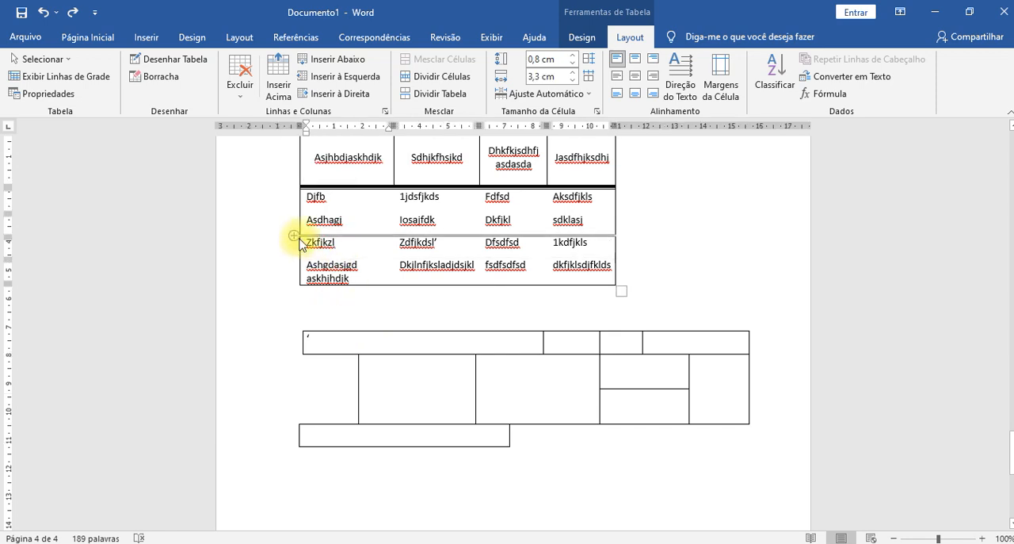
{"action": "scroll", "coordinate": [487, 220], "scroll_direction": "up", "scroll_amount": 3}
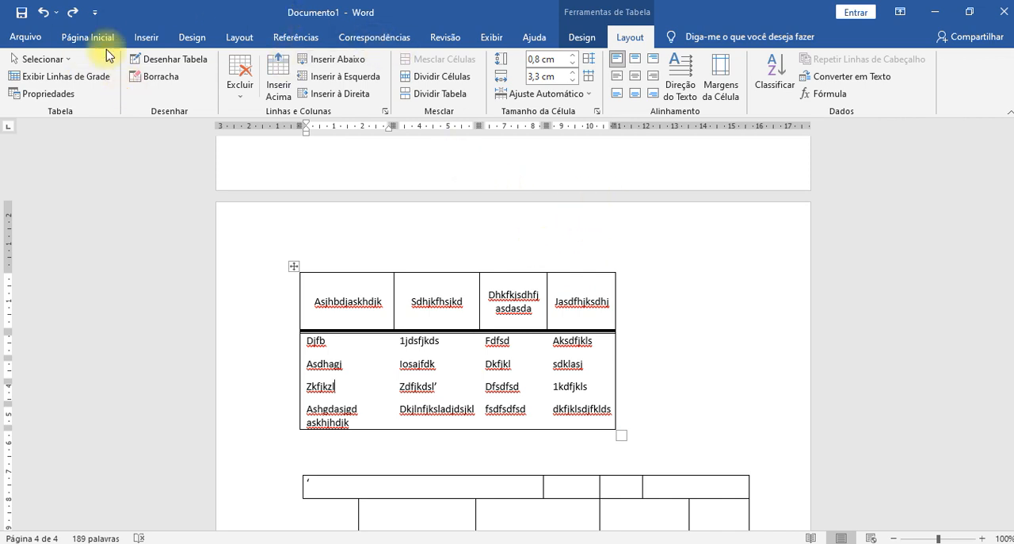
- Insert a page break after the tables to start a new blank page
{"action": "left_click", "coordinate": [151, 37]}
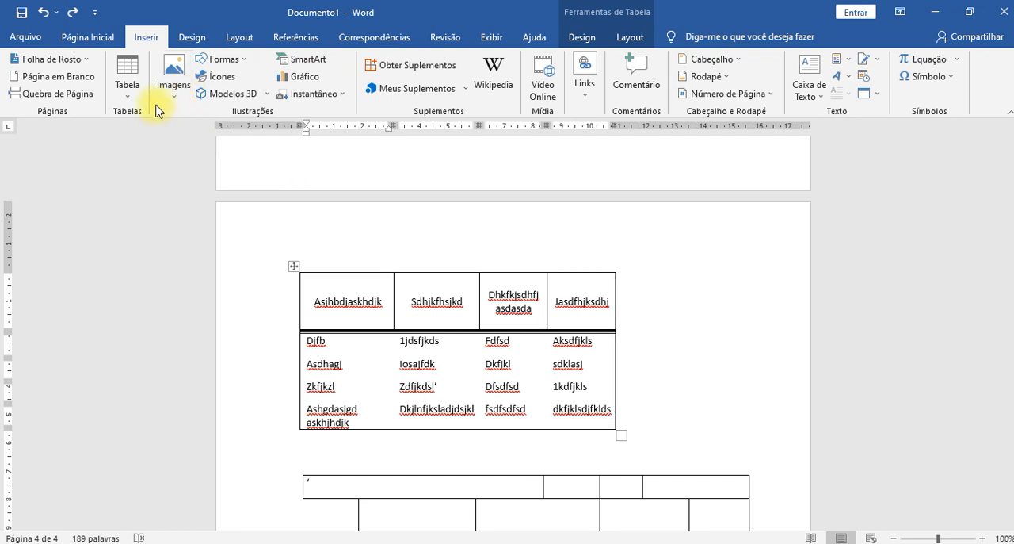
{"action": "scroll", "coordinate": [496, 217], "scroll_direction": "down", "scroll_amount": 10}
{"action": "left_click", "coordinate": [293, 255]}
{"action": "left_click", "coordinate": [446, 364], "text": "shift"}
{"action": "key", "text": "Delete"}
{"action": "key", "text": "alt+i"}
{"action": "key", "text": "q"}
{"action": "key", "text": "Return"}
{"action": "scroll", "coordinate": [475, 317], "scroll_direction": "down", "scroll_amount": 5}
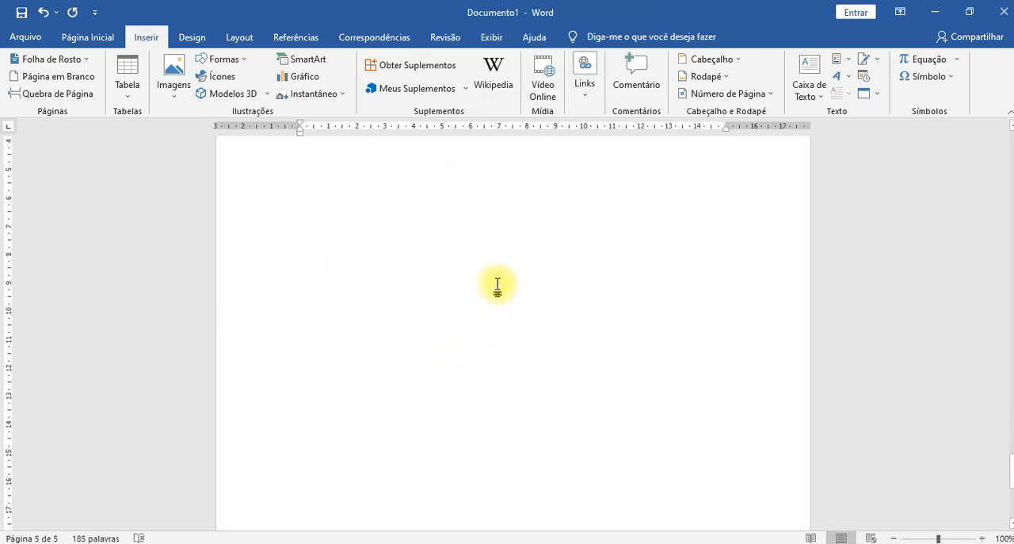
{"action": "scroll", "coordinate": [497, 284], "scroll_direction": "up", "scroll_amount": 2}
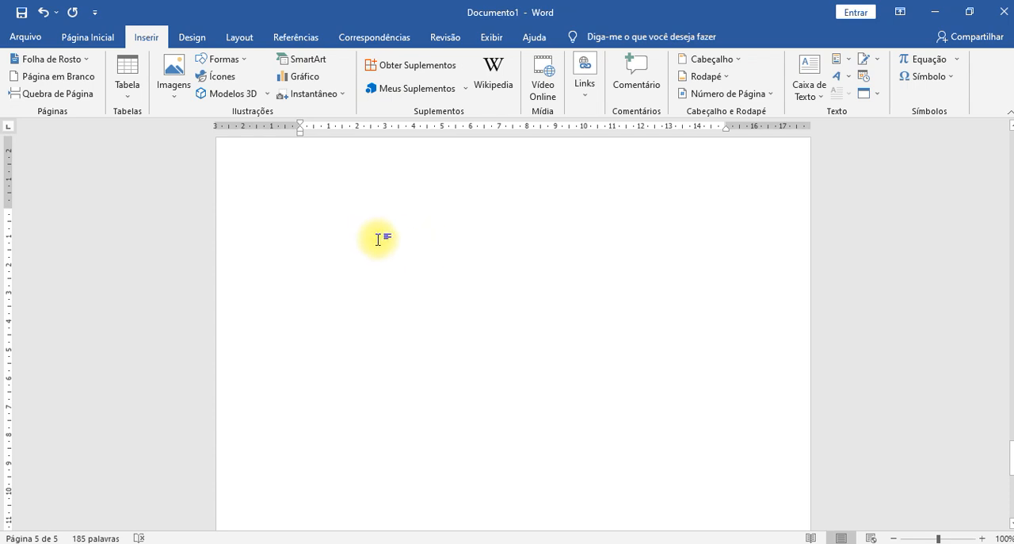
{"action": "scroll", "coordinate": [405, 246], "scroll_direction": "down", "scroll_amount": 2, "text": "ctrl"}
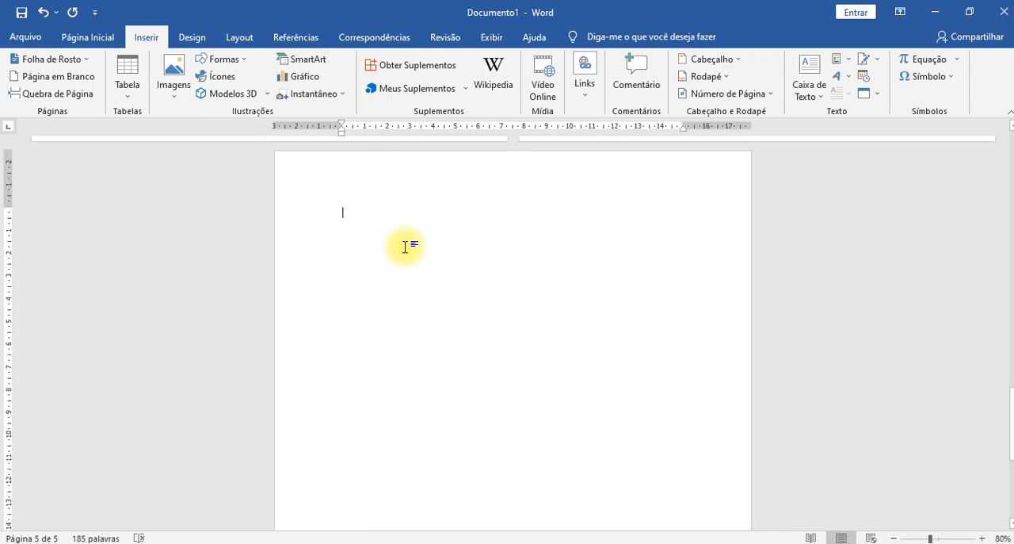
- Open the online image picker, browse its categories and show the images in the Dinheiro category
{"action": "left_click", "coordinate": [178, 95]}
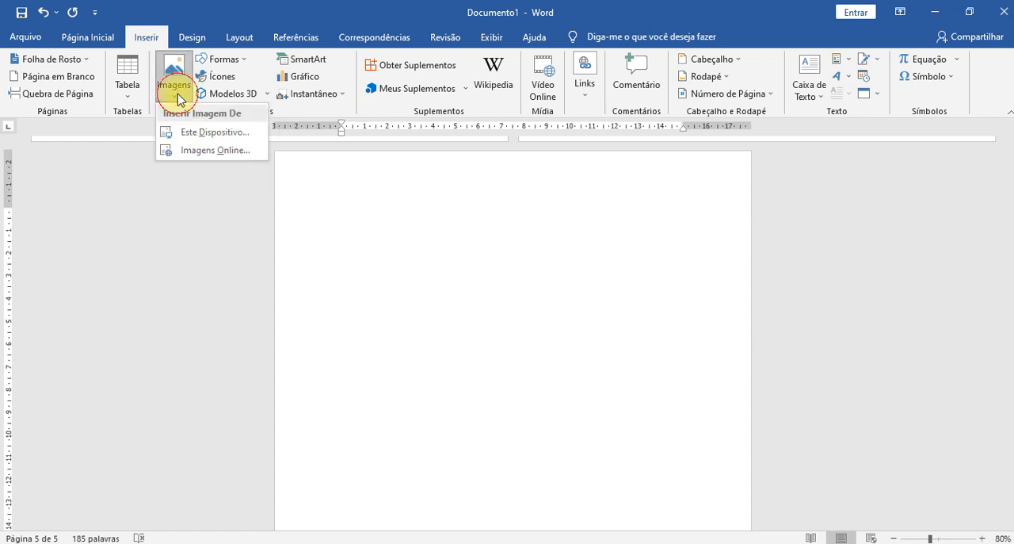
{"action": "left_click", "coordinate": [188, 155]}
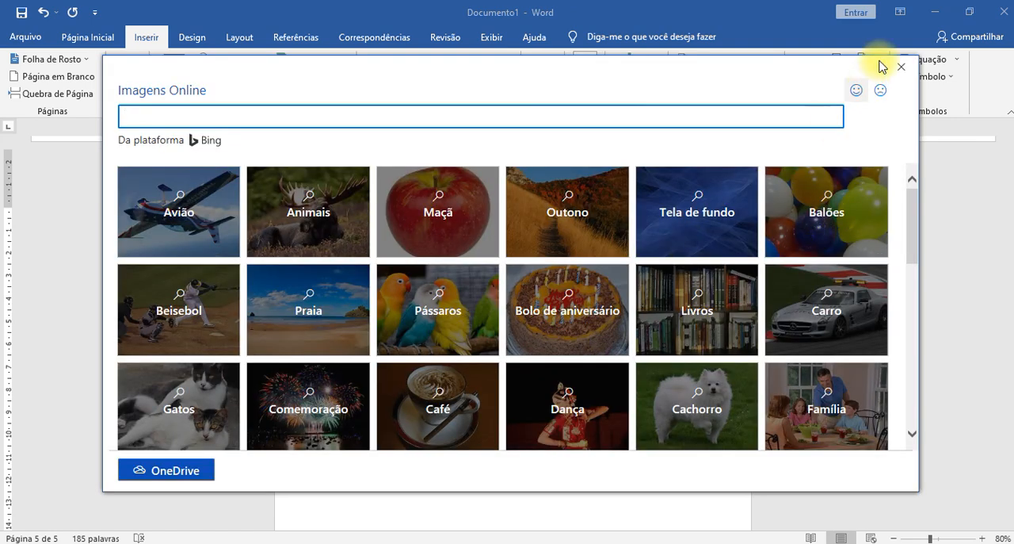
{"action": "scroll", "coordinate": [797, 228], "scroll_direction": "down", "scroll_amount": 1}
{"action": "scroll", "coordinate": [796, 226], "scroll_direction": "down", "scroll_amount": 10}
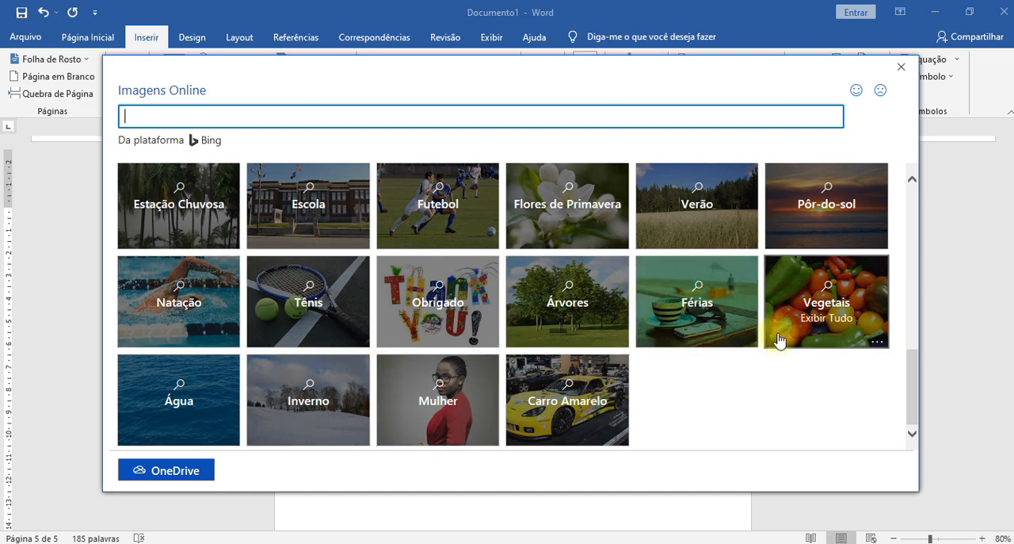
{"action": "scroll", "coordinate": [737, 373], "scroll_direction": "up", "scroll_amount": 2}
{"action": "scroll", "coordinate": [685, 356], "scroll_direction": "up", "scroll_amount": 2}
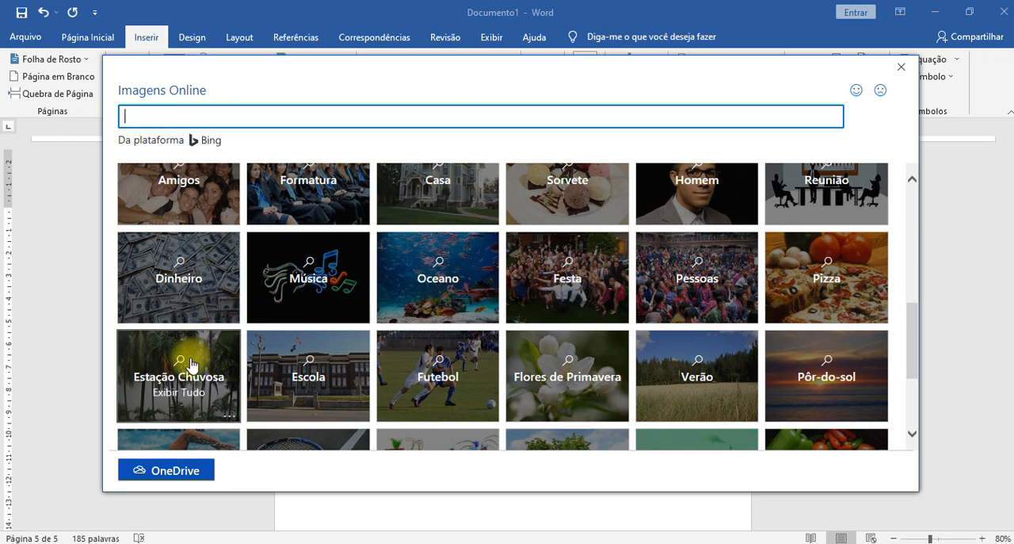
{"action": "left_click", "coordinate": [166, 258]}
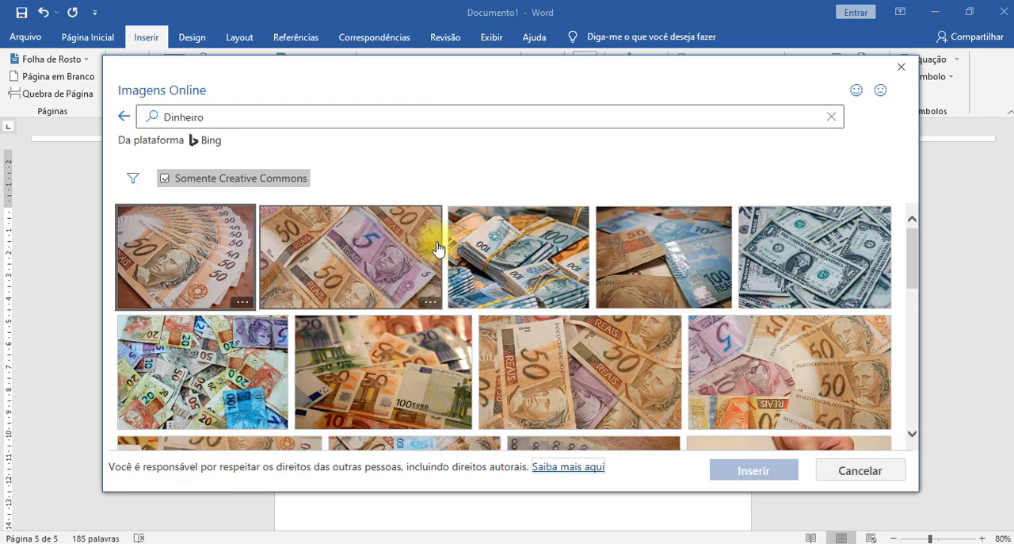
- Examine the online image results for Dinheiro
{"action": "scroll", "coordinate": [634, 297], "scroll_direction": "down", "scroll_amount": 1}
{"action": "scroll", "coordinate": [630, 301], "scroll_direction": "down", "scroll_amount": 2}
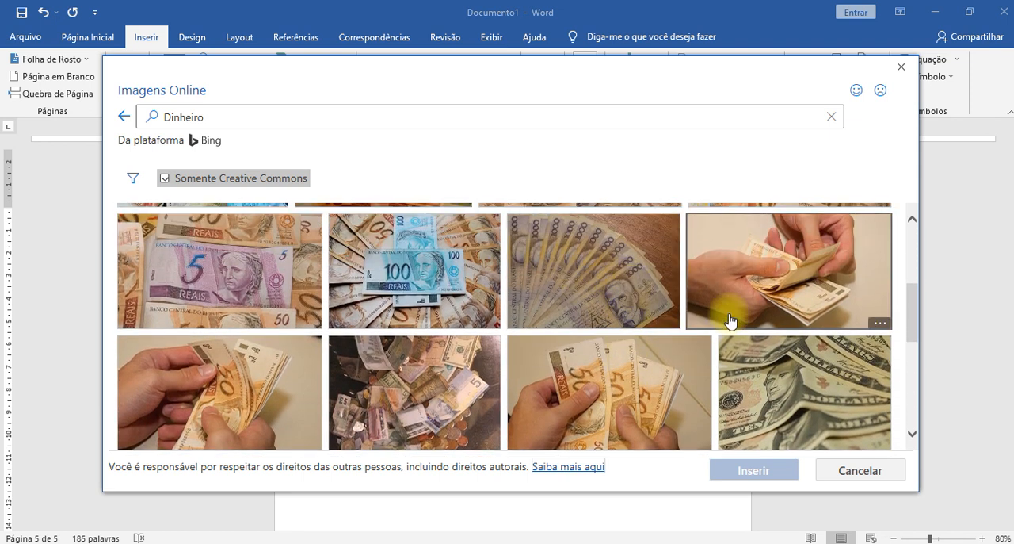
{"action": "scroll", "coordinate": [816, 386], "scroll_direction": "down", "scroll_amount": 1}
{"action": "scroll", "coordinate": [820, 376], "scroll_direction": "down", "scroll_amount": 4}
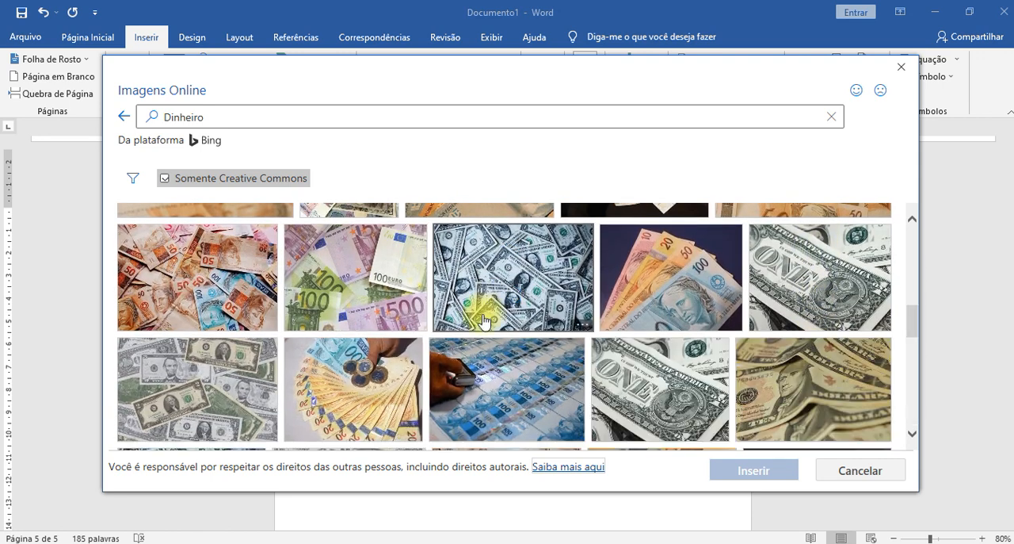
{"action": "scroll", "coordinate": [675, 319], "scroll_direction": "down", "scroll_amount": 5}
{"action": "scroll", "coordinate": [640, 348], "scroll_direction": "down", "scroll_amount": 5}
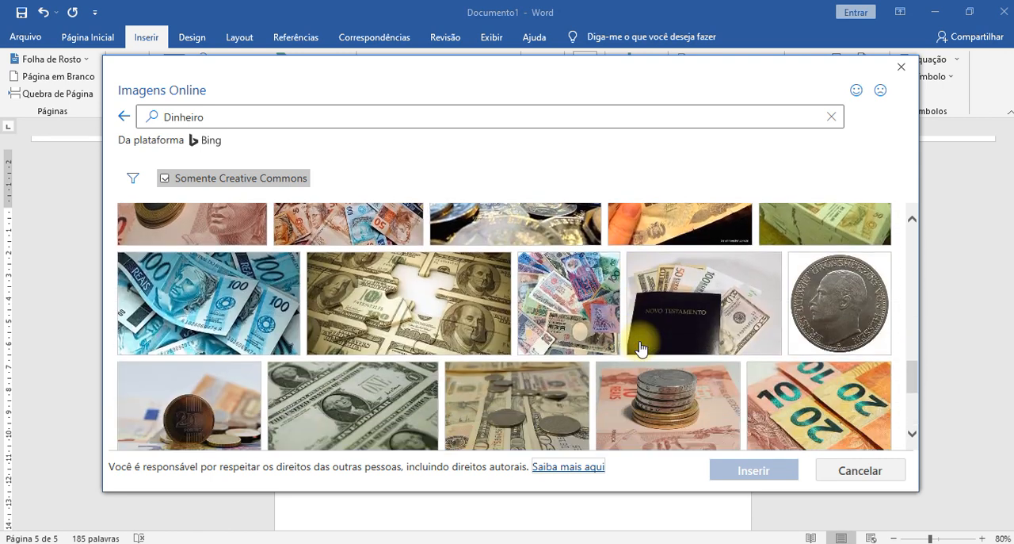
{"action": "scroll", "coordinate": [641, 349], "scroll_direction": "down", "scroll_amount": 8}
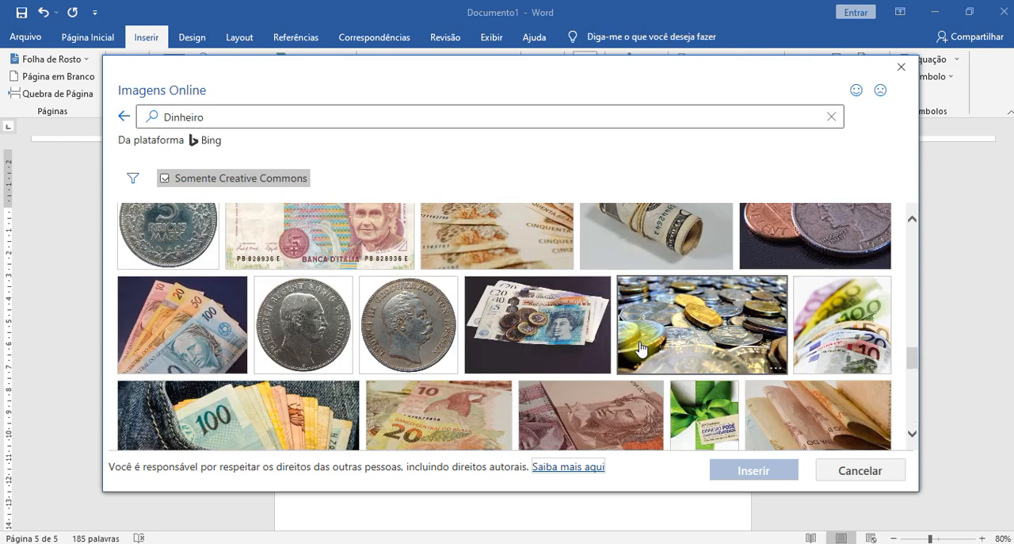
{"action": "scroll", "coordinate": [640, 349], "scroll_direction": "up", "scroll_amount": 1}
{"action": "scroll", "coordinate": [641, 349], "scroll_direction": "down", "scroll_amount": 8}
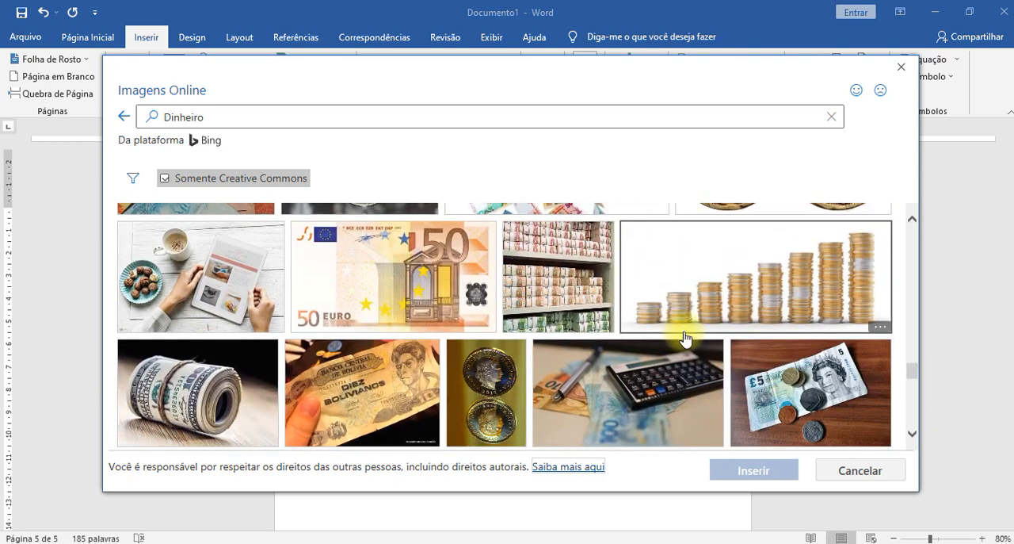
{"action": "scroll", "coordinate": [682, 333], "scroll_direction": "up", "scroll_amount": 3}
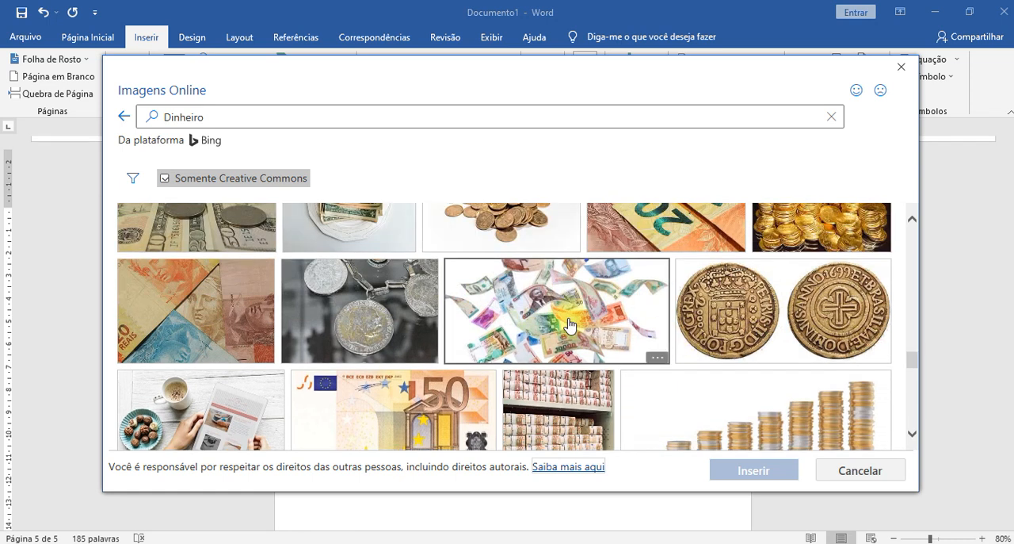
{"action": "scroll", "coordinate": [569, 324], "scroll_direction": "down", "scroll_amount": 3}
{"action": "scroll", "coordinate": [569, 325], "scroll_direction": "up", "scroll_amount": 3}
{"action": "scroll", "coordinate": [569, 325], "scroll_direction": "down", "scroll_amount": 5}
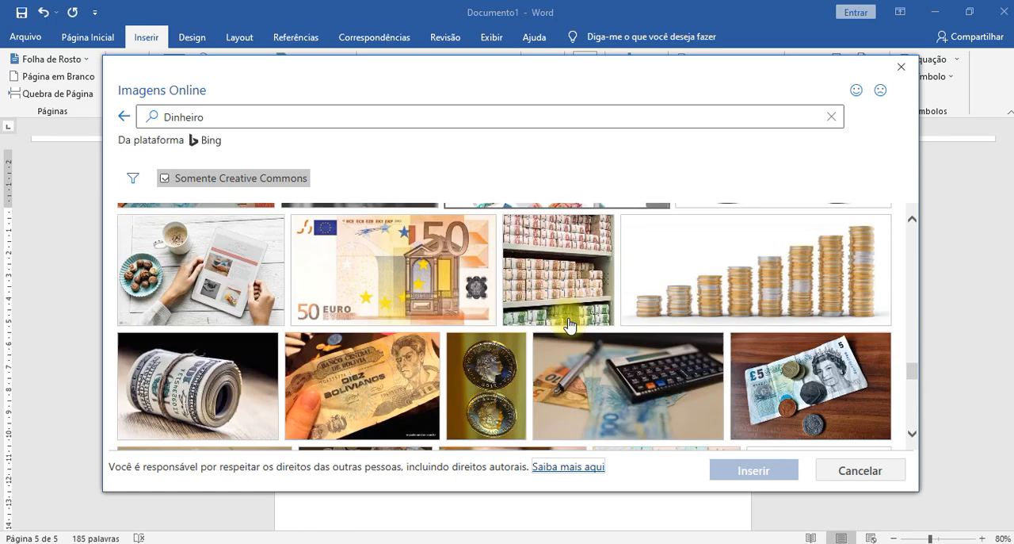
{"action": "scroll", "coordinate": [589, 337], "scroll_direction": "up", "scroll_amount": 10}
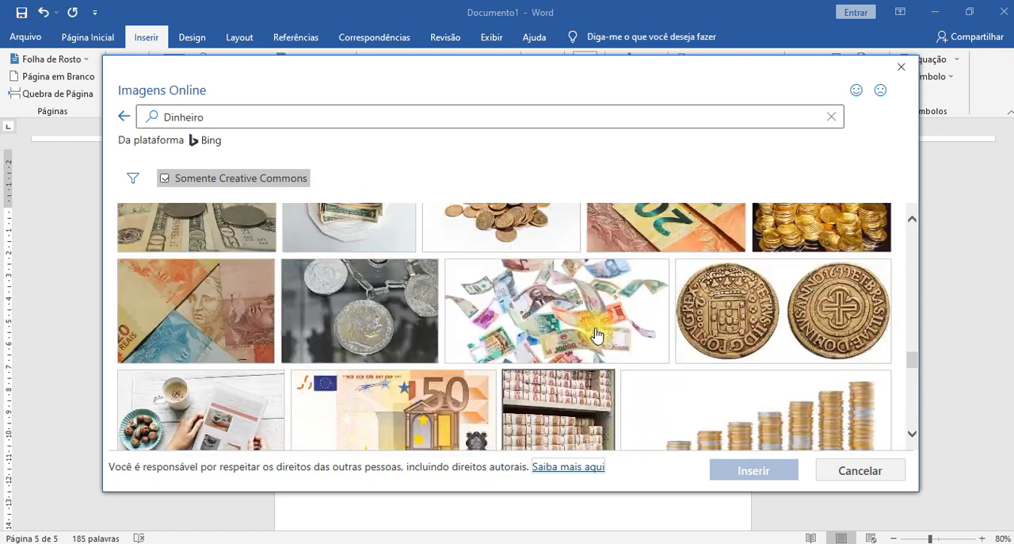
{"action": "scroll", "coordinate": [575, 321], "scroll_direction": "up", "scroll_amount": 5}
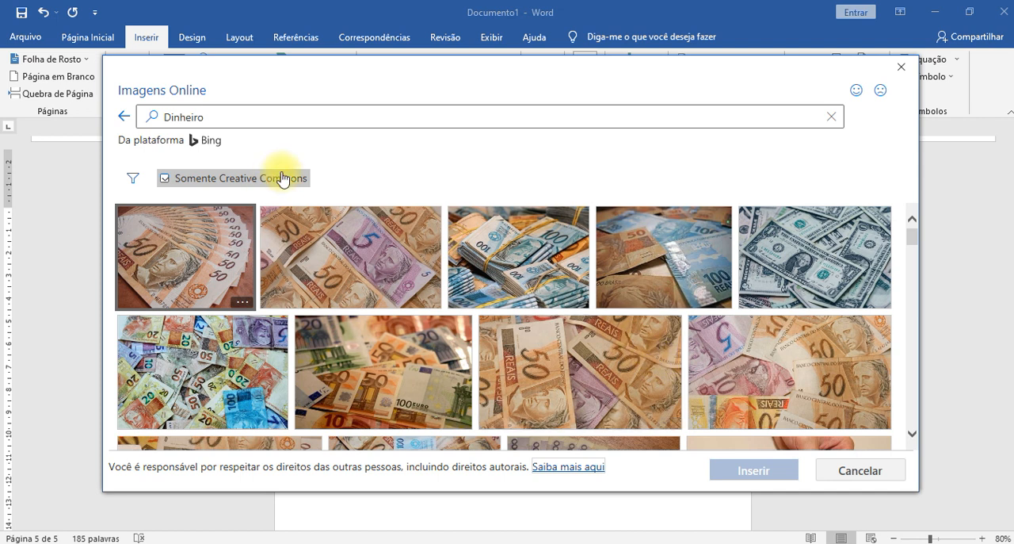
- Search the online images for "nota 200 reais"
{"action": "left_click", "coordinate": [286, 111]}
{"action": "double_click", "coordinate": [287, 113]}
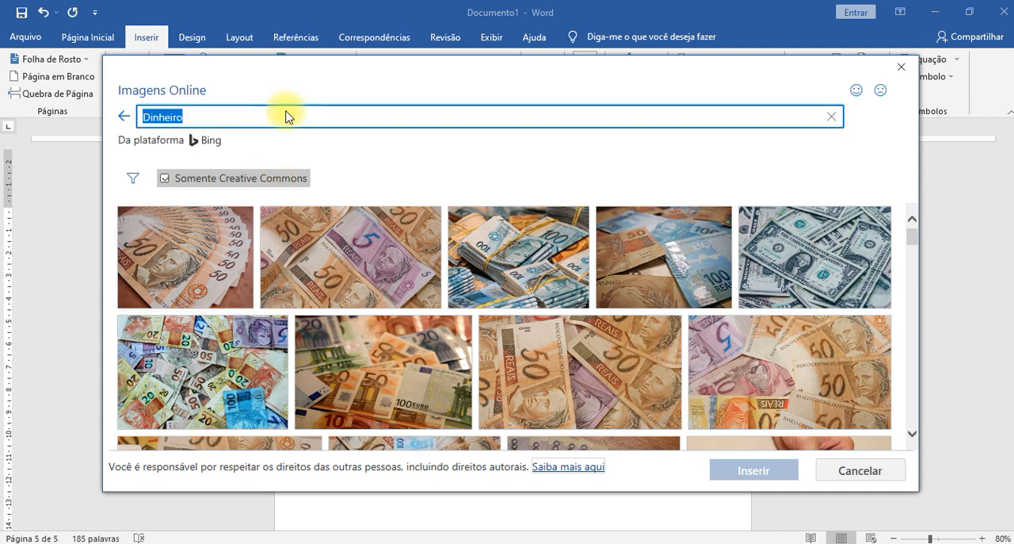
{"action": "type", "text": "nota 200 reais"}
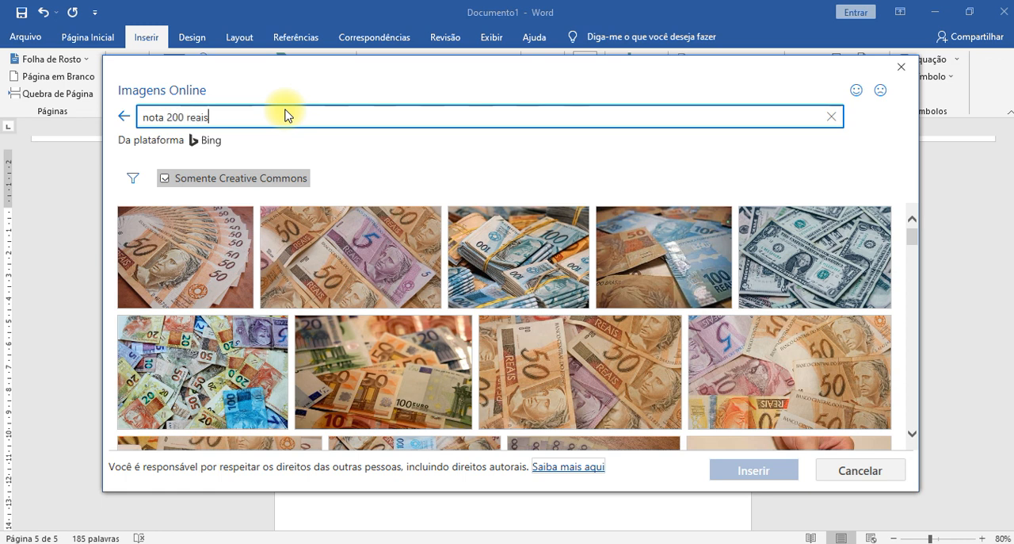
{"action": "key", "text": "Return"}
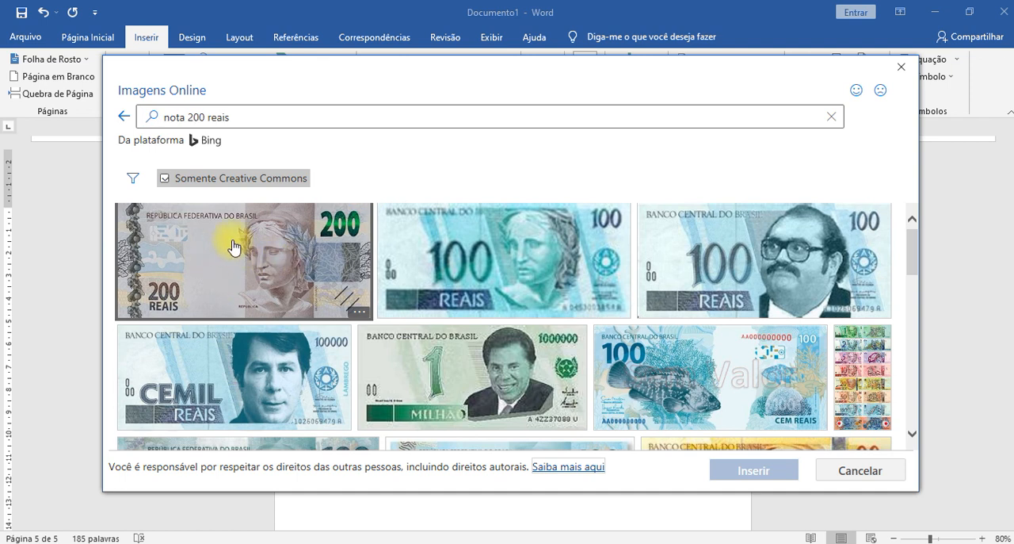
- Browse the search results and insert the picture of the 200 reais banknote on the blank page
{"action": "scroll", "coordinate": [539, 373], "scroll_direction": "down", "scroll_amount": 1}
{"action": "scroll", "coordinate": [541, 369], "scroll_direction": "down", "scroll_amount": 6}
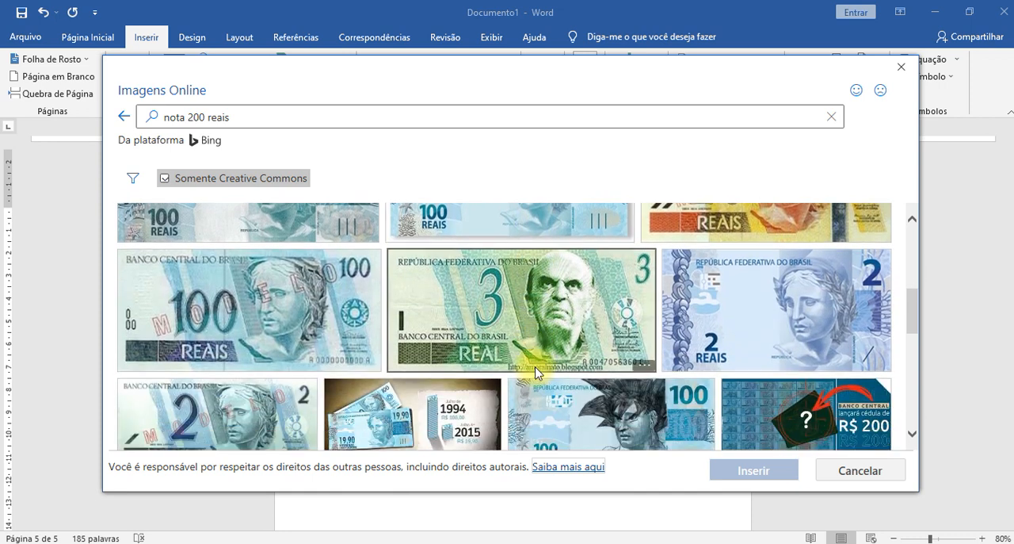
{"action": "scroll", "coordinate": [535, 372], "scroll_direction": "down", "scroll_amount": 6}
{"action": "scroll", "coordinate": [505, 350], "scroll_direction": "down", "scroll_amount": 8}
{"action": "scroll", "coordinate": [505, 350], "scroll_direction": "down", "scroll_amount": 6}
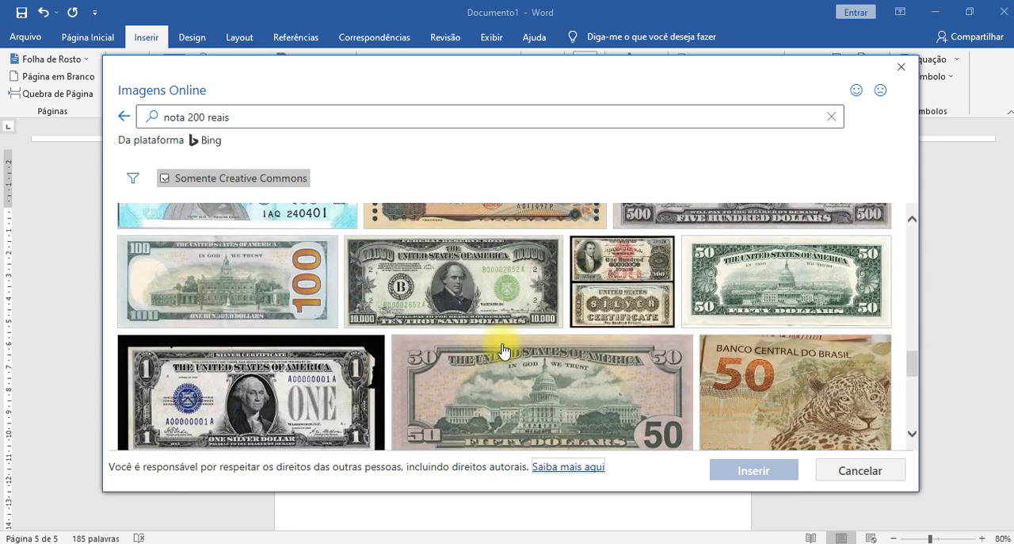
{"action": "scroll", "coordinate": [504, 349], "scroll_direction": "up", "scroll_amount": 20}
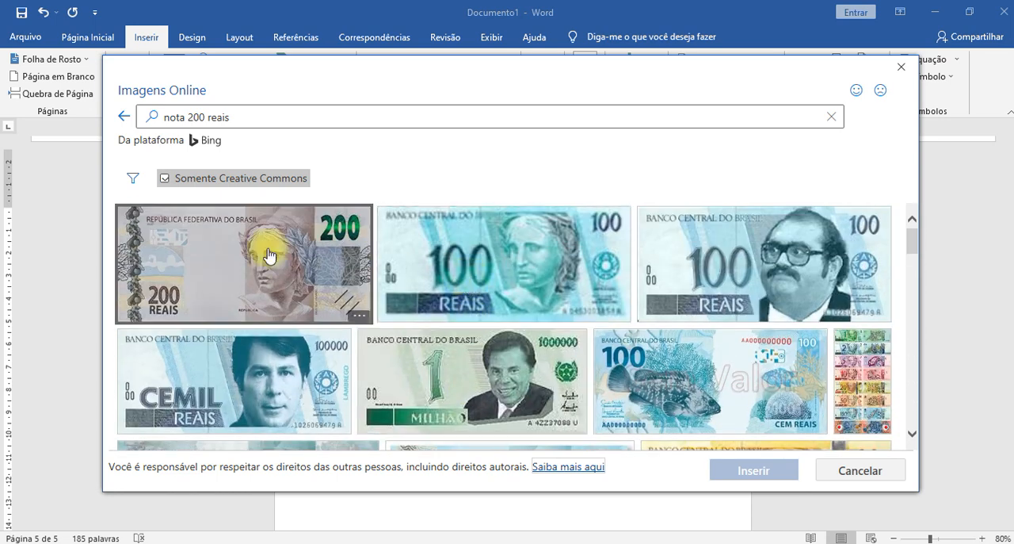
{"action": "left_click", "coordinate": [221, 265]}
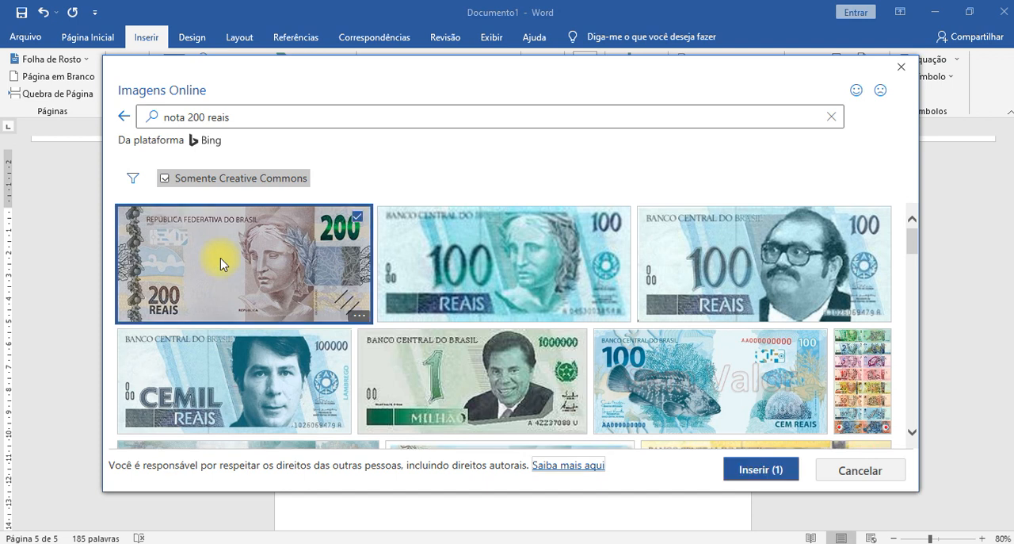
{"action": "left_click", "coordinate": [740, 472]}
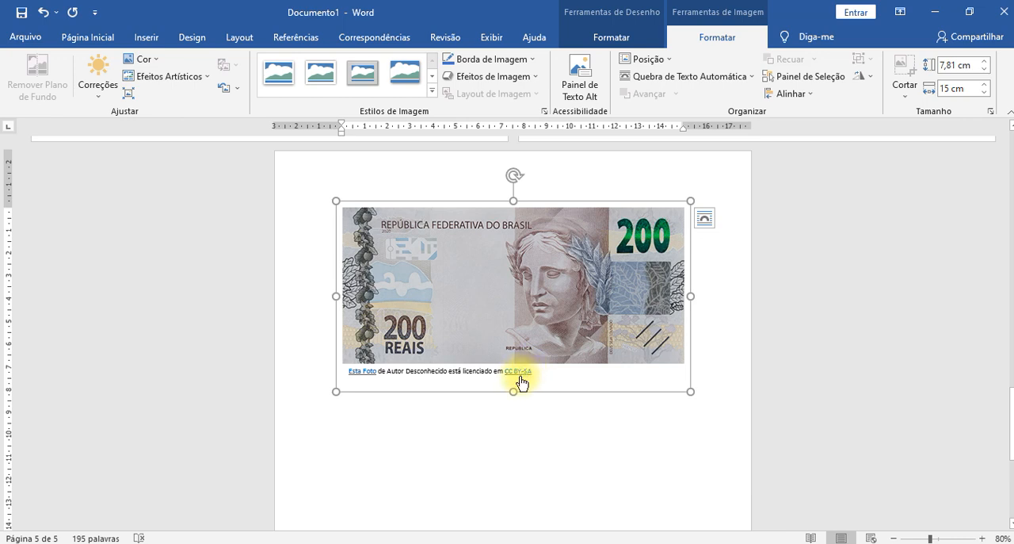
- View the CC BY-SA licence page linked in the banknote picture's caption, close it and remove the caption text
{"action": "left_click", "coordinate": [521, 372], "text": "ctrl"}
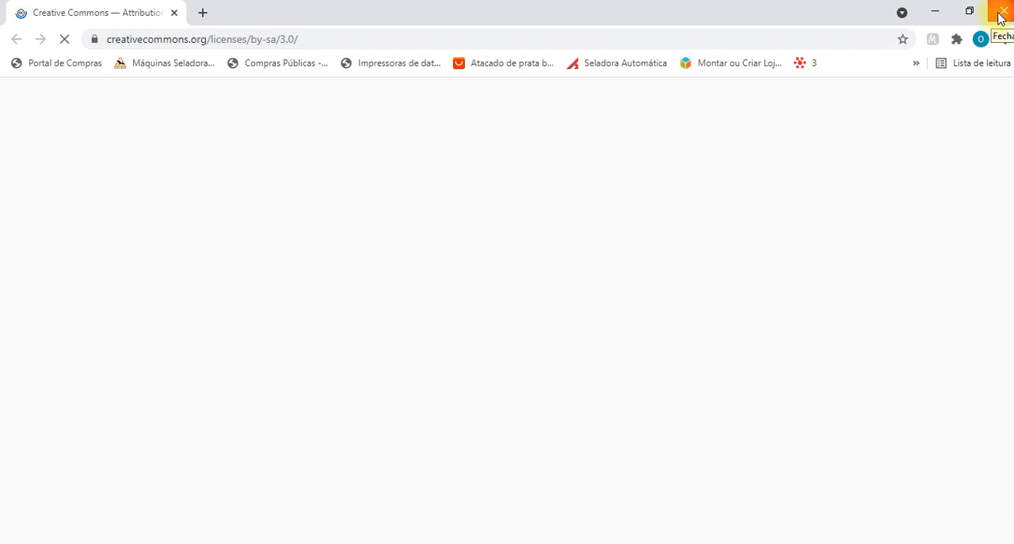
{"action": "left_click", "coordinate": [1001, 13]}
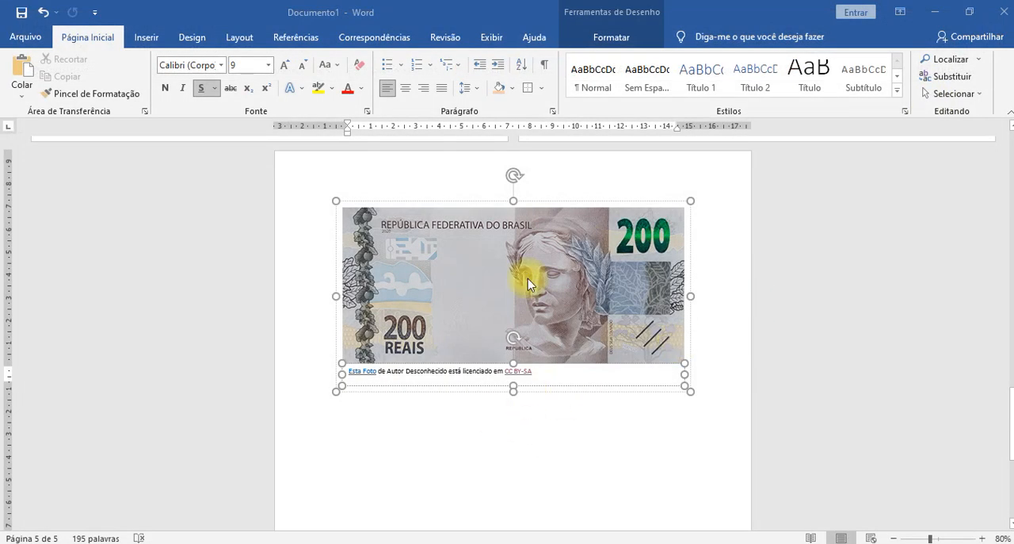
{"action": "left_click", "coordinate": [552, 375]}
{"action": "key", "text": "BackSpace"}
{"action": "key", "text": "BackSpace"}
{"action": "key", "text": "BackSpace"}
{"action": "key", "text": "BackSpace"}
{"action": "key", "text": "BackSpace"}
{"action": "key", "text": "BackSpace"}
{"action": "key", "text": "BackSpace"}
{"action": "key", "text": "BackSpace"}
{"action": "key", "text": "BackSpace"}
{"action": "key", "text": "BackSpace"}
{"action": "key", "text": "BackSpace"}
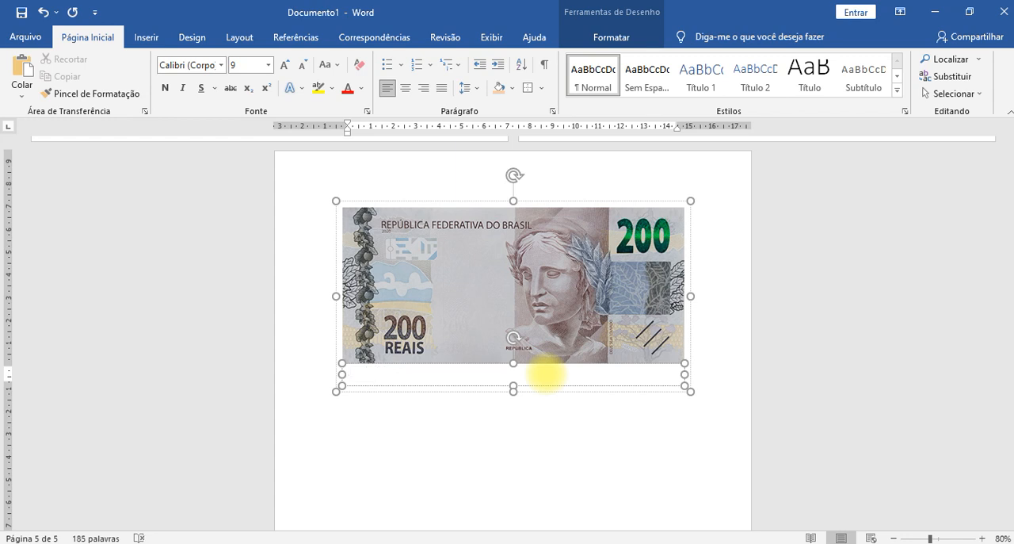
- Delete the 200 reais banknote picture together with its emptied caption box
{"action": "left_click", "coordinate": [440, 440]}
{"action": "left_click", "coordinate": [777, 255]}
{"action": "scroll", "coordinate": [480, 229], "scroll_direction": "up", "scroll_amount": 2}
{"action": "scroll", "coordinate": [523, 280], "scroll_direction": "down", "scroll_amount": 3}
{"action": "left_click", "coordinate": [519, 372]}
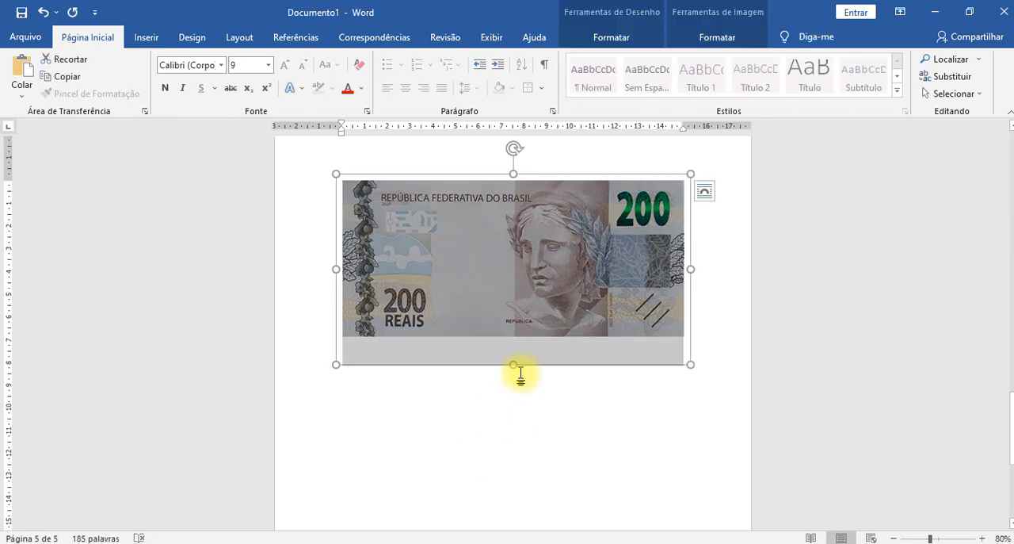
{"action": "left_click", "coordinate": [657, 306]}
{"action": "key", "text": "Delete"}
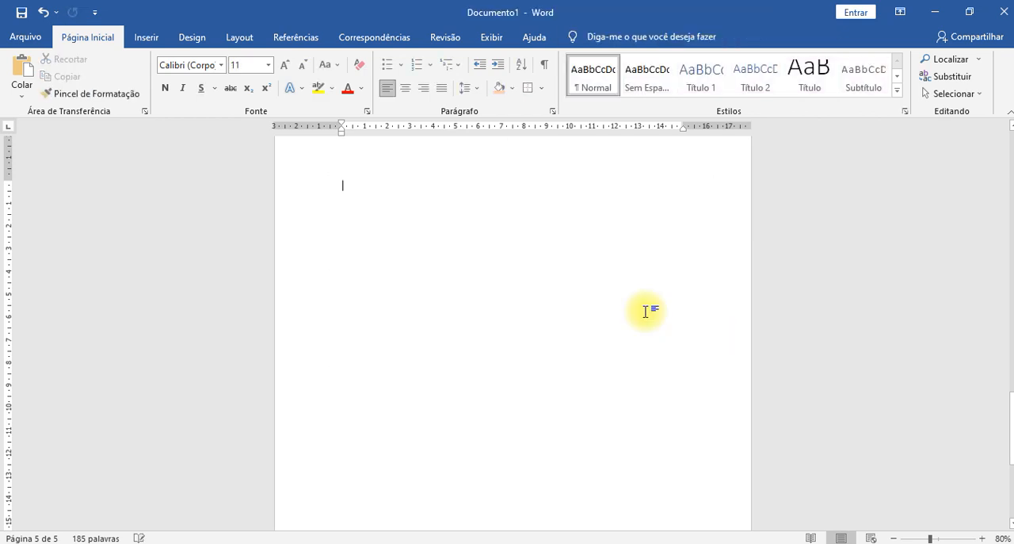
- Search the online images for "unemat barra bugres"
{"action": "scroll", "coordinate": [646, 312], "scroll_direction": "up", "scroll_amount": 1}
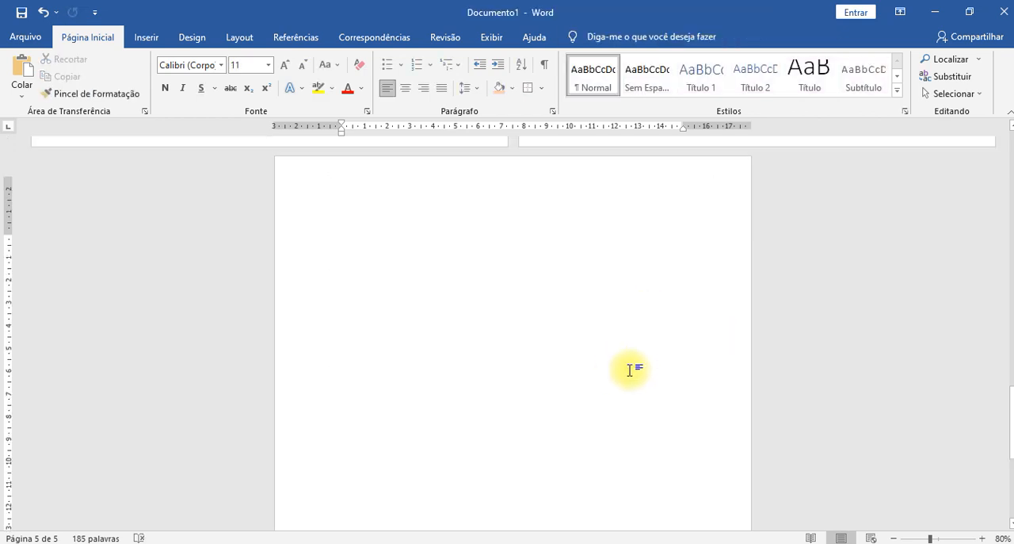
{"action": "left_click", "coordinate": [147, 37]}
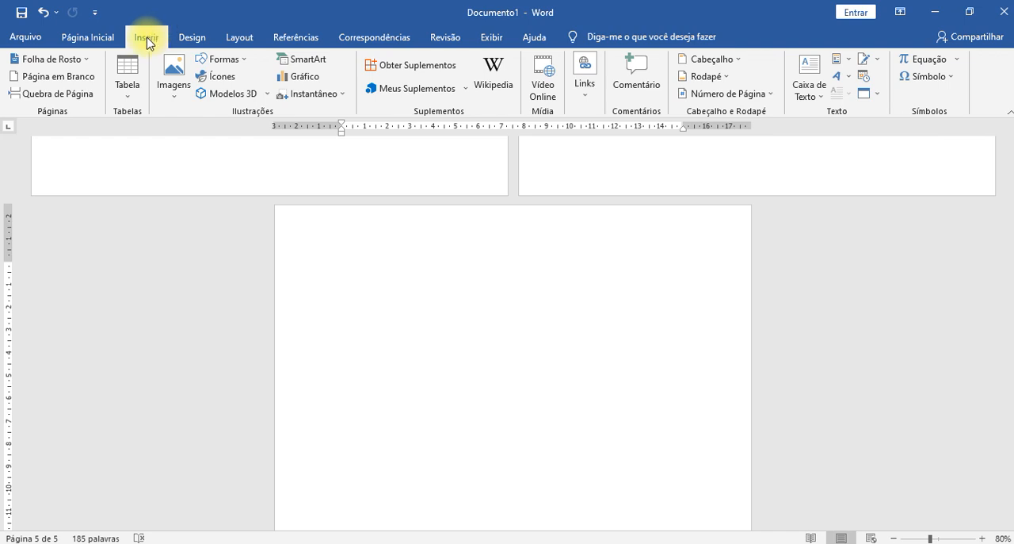
{"action": "left_click", "coordinate": [170, 94]}
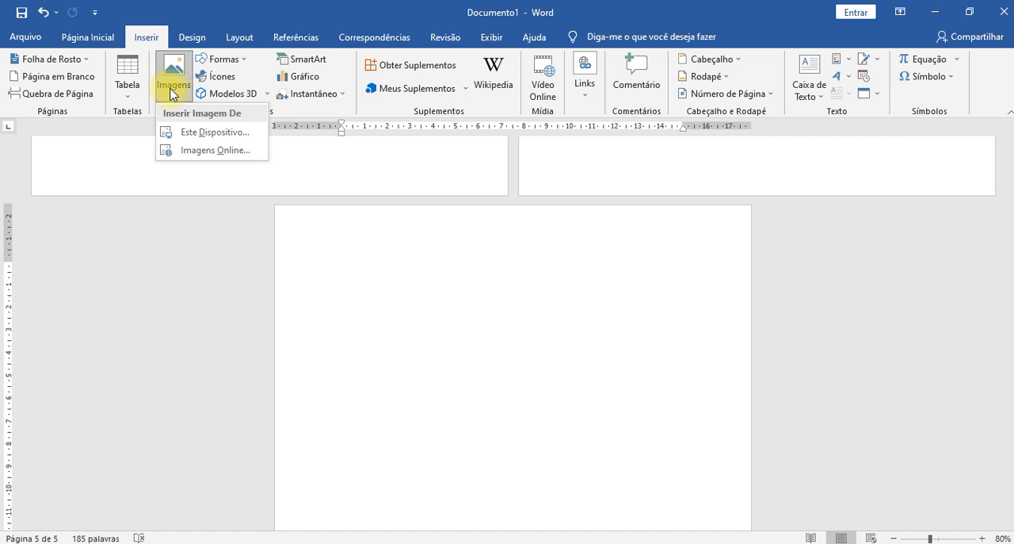
{"action": "left_click", "coordinate": [181, 149]}
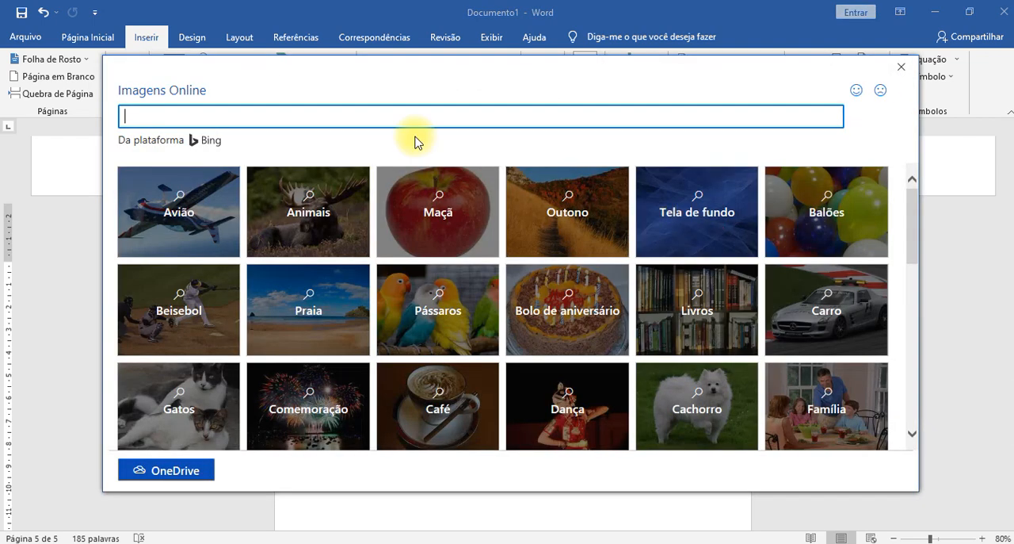
{"action": "left_click", "coordinate": [408, 119]}
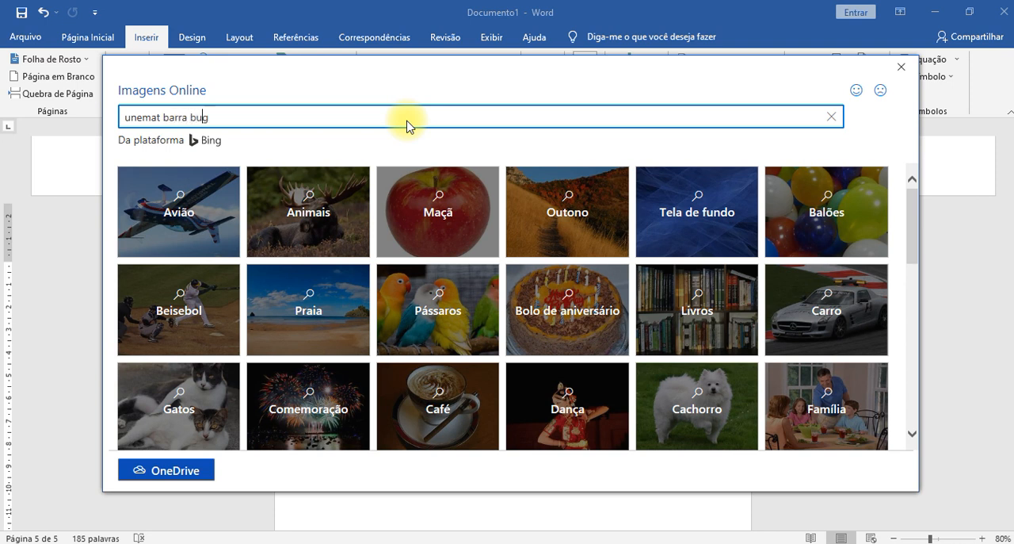
{"action": "key", "text": "Return"}
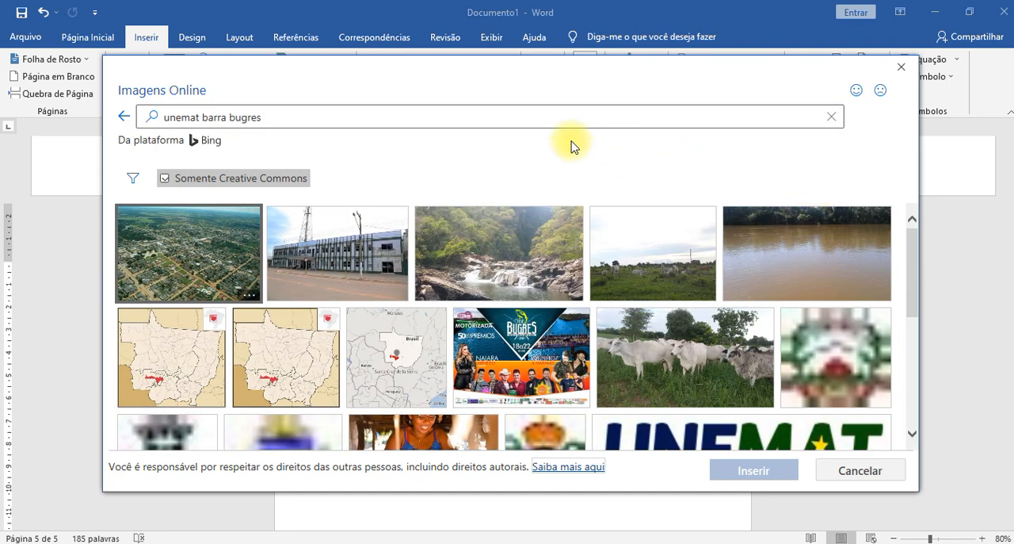
- Look through the Creative Commons image results for a picture of the Unemat campus
{"action": "scroll", "coordinate": [761, 396], "scroll_direction": "down", "scroll_amount": 5}
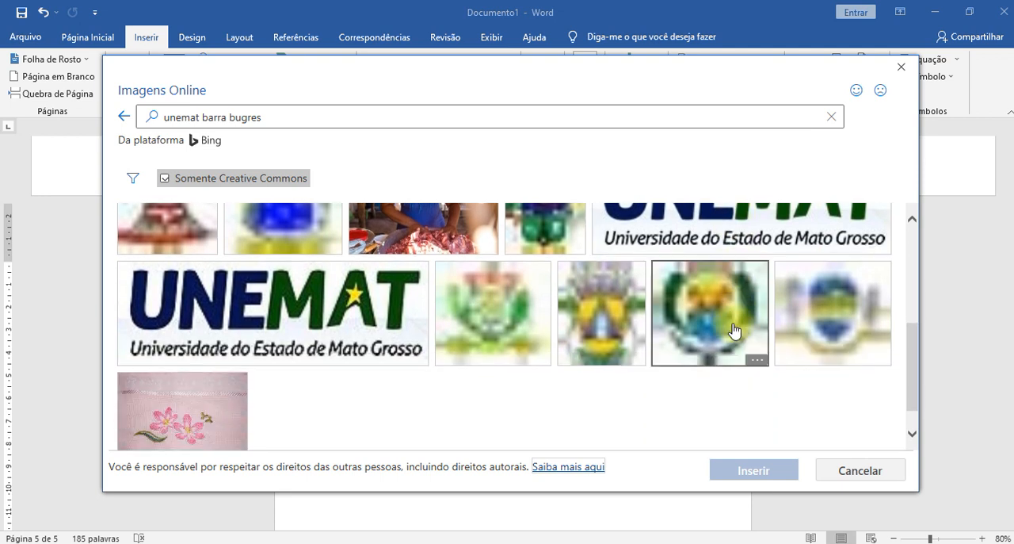
{"action": "scroll", "coordinate": [732, 328], "scroll_direction": "down", "scroll_amount": 1}
{"action": "scroll", "coordinate": [713, 329], "scroll_direction": "up", "scroll_amount": 7}
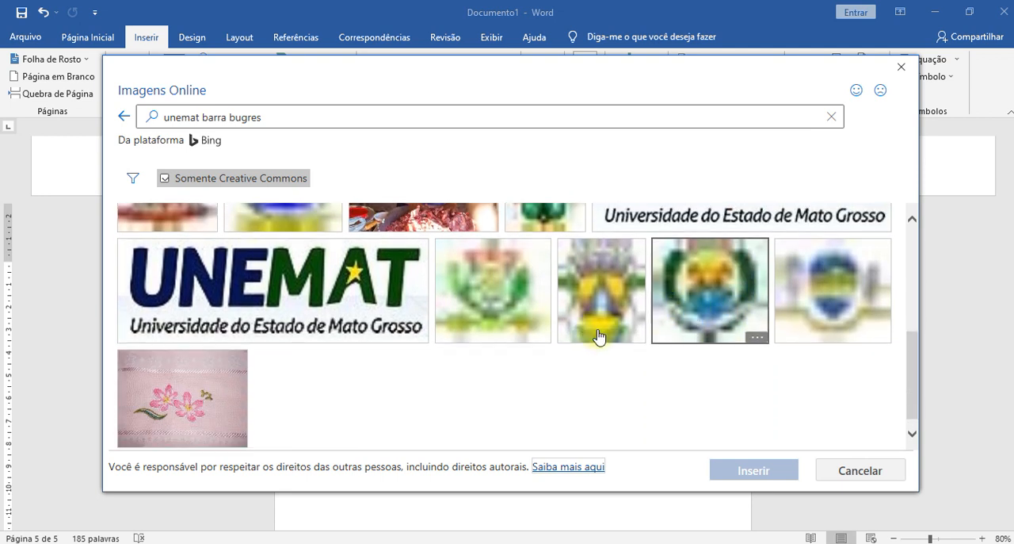
{"action": "scroll", "coordinate": [480, 325], "scroll_direction": "up", "scroll_amount": 1}
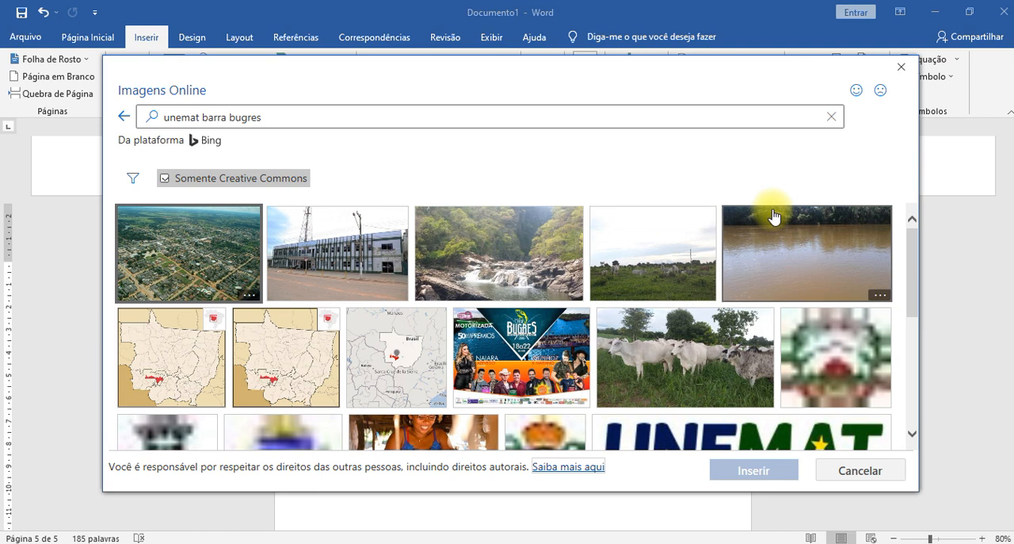
{"action": "scroll", "coordinate": [775, 216], "scroll_direction": "down", "scroll_amount": 8}
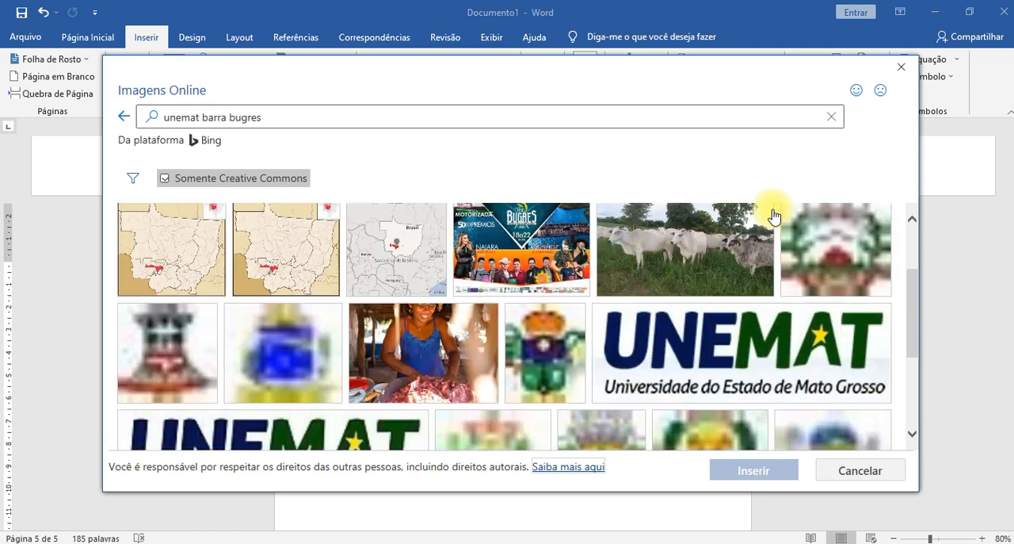
{"action": "scroll", "coordinate": [449, 415], "scroll_direction": "up", "scroll_amount": 5}
{"action": "scroll", "coordinate": [450, 415], "scroll_direction": "up", "scroll_amount": 3}
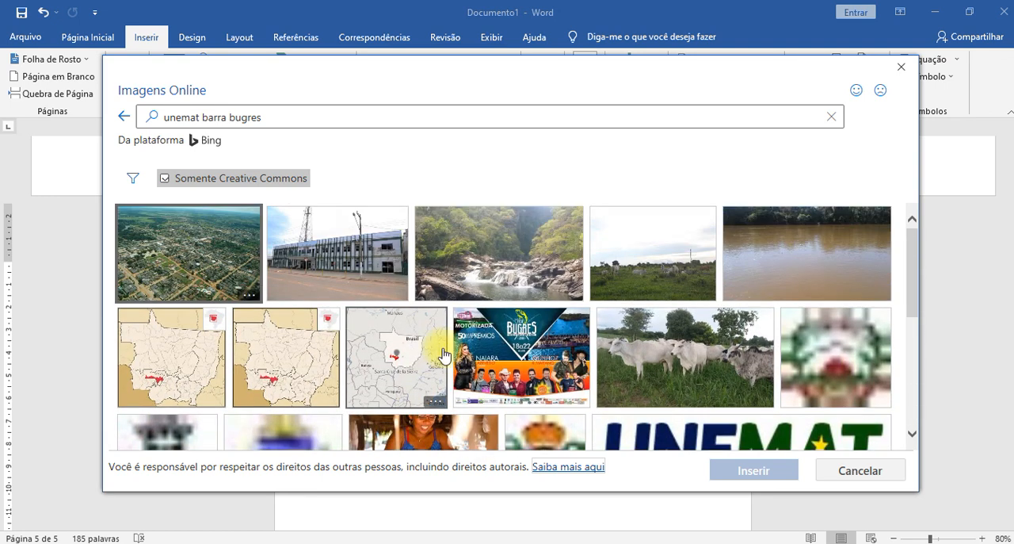
- Refine the online image search to "unemat campus barra bugres" and look over the results
{"action": "left_click", "coordinate": [164, 117]}
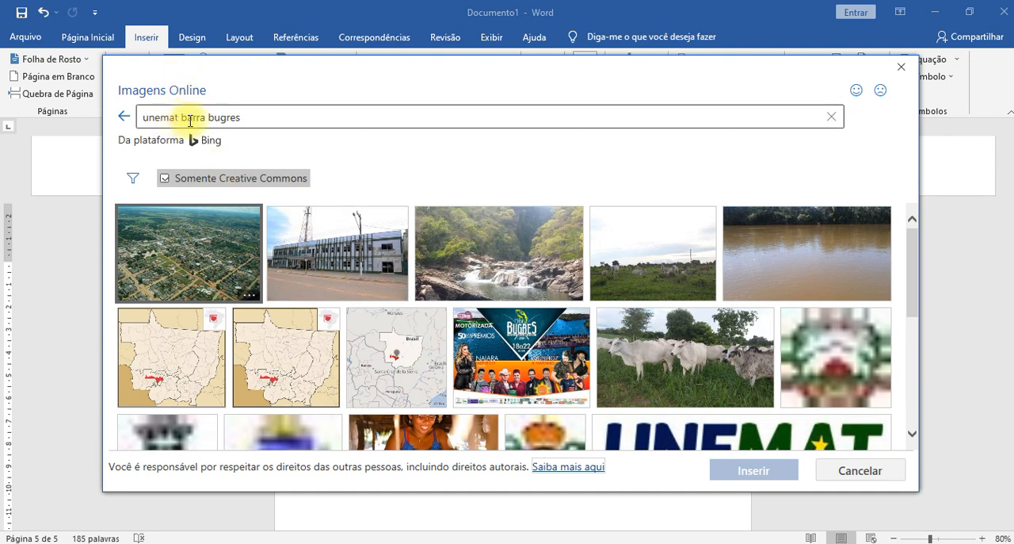
{"action": "left_click", "coordinate": [184, 116]}
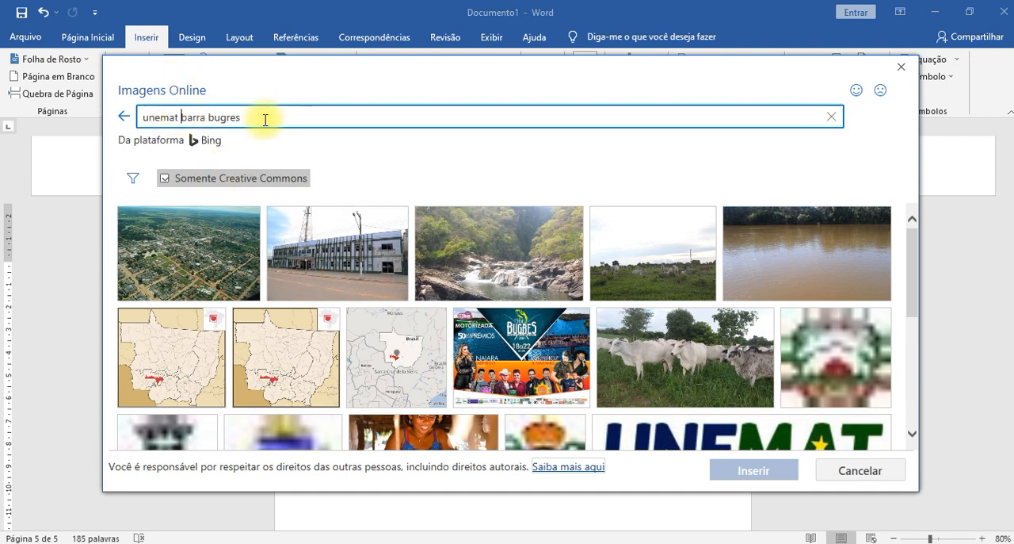
{"action": "type", "text": "us"}
{"action": "key", "text": "Return"}
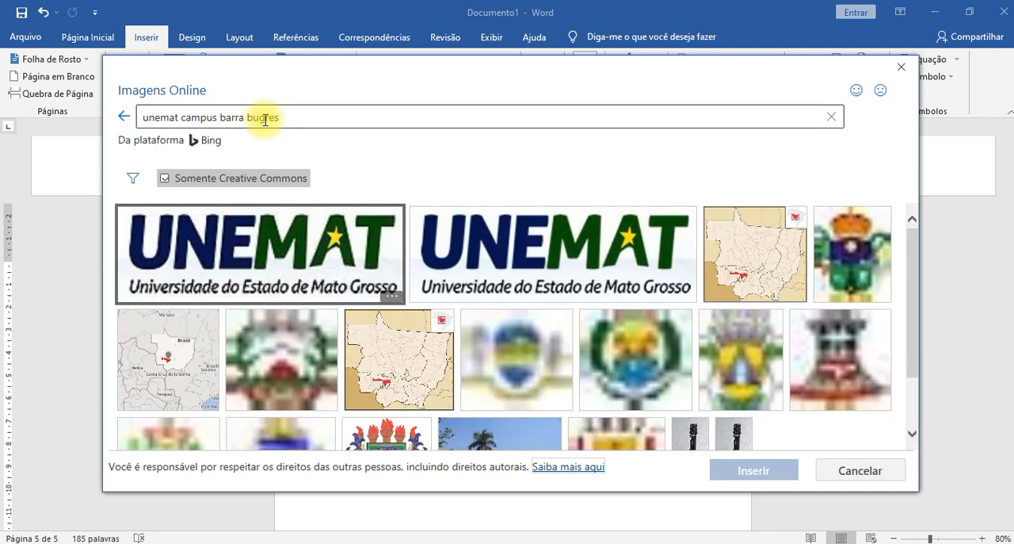
{"action": "scroll", "coordinate": [623, 301], "scroll_direction": "down", "scroll_amount": 1}
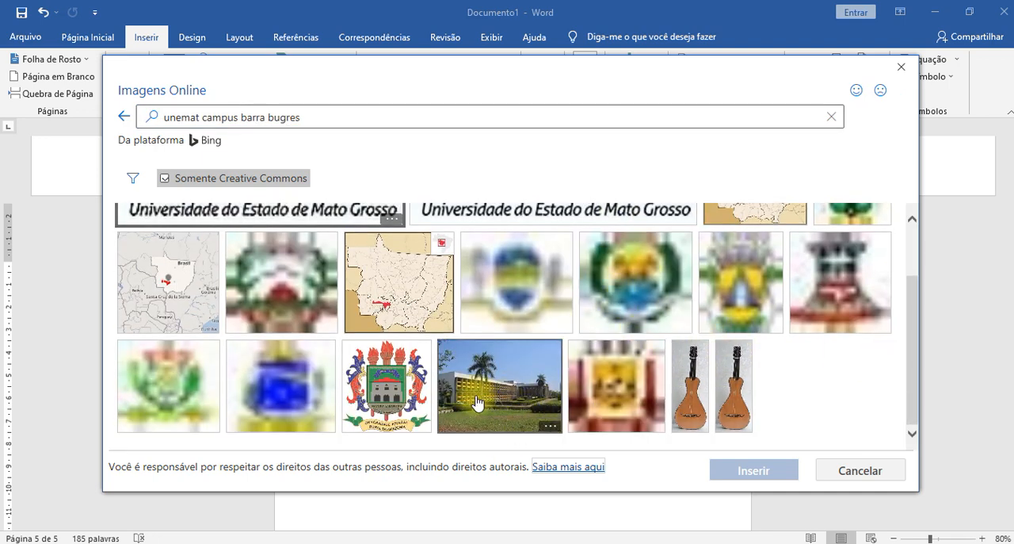
{"action": "scroll", "coordinate": [566, 328], "scroll_direction": "up", "scroll_amount": 1}
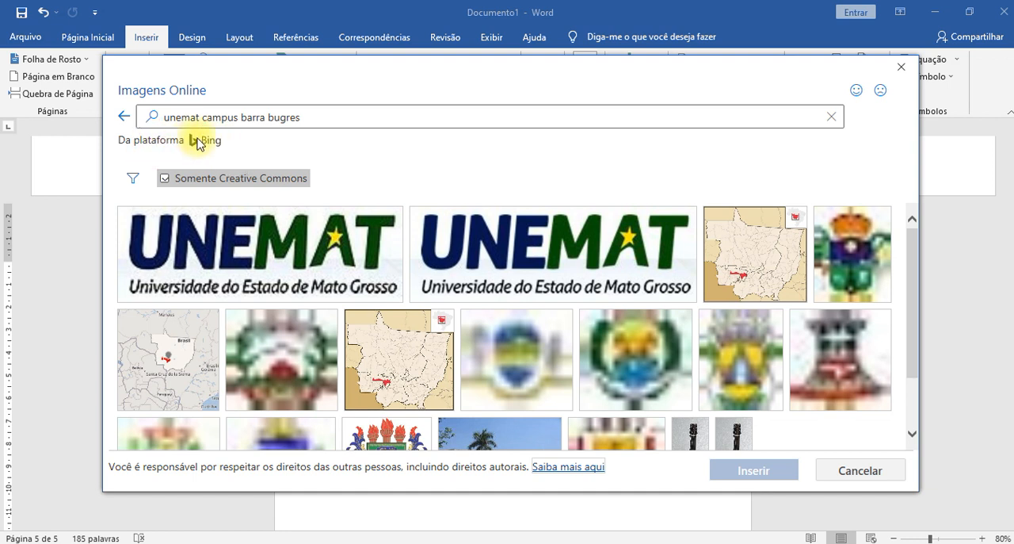
- Turn off the Creative Commons only restriction for the campus image search
{"action": "left_click", "coordinate": [196, 143]}
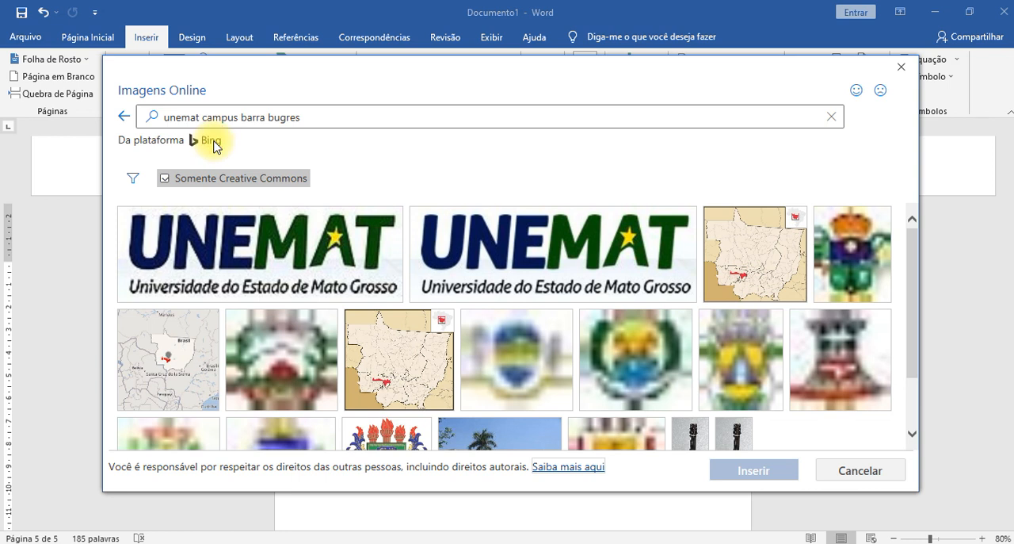
{"action": "left_click", "coordinate": [165, 179]}
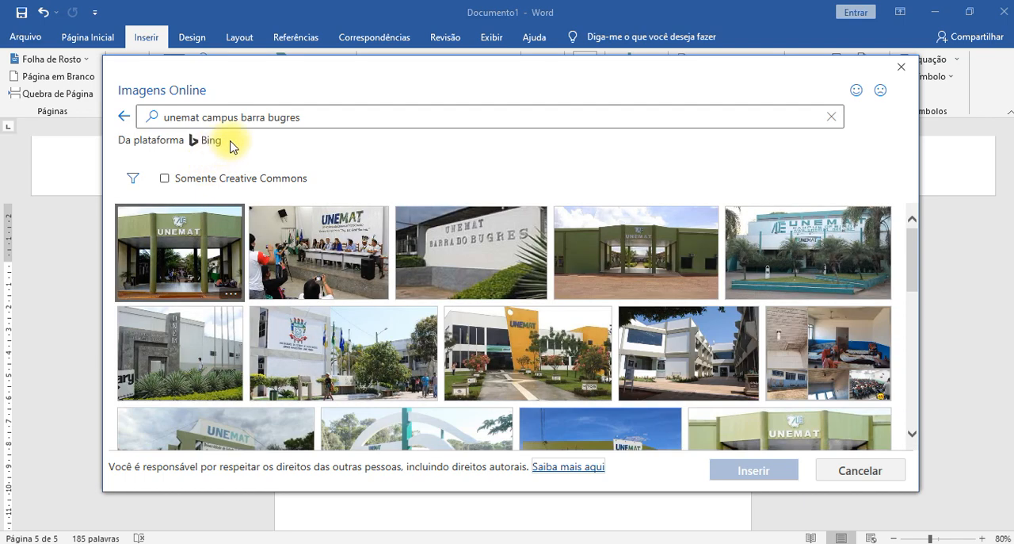
{"action": "left_click", "coordinate": [165, 178]}
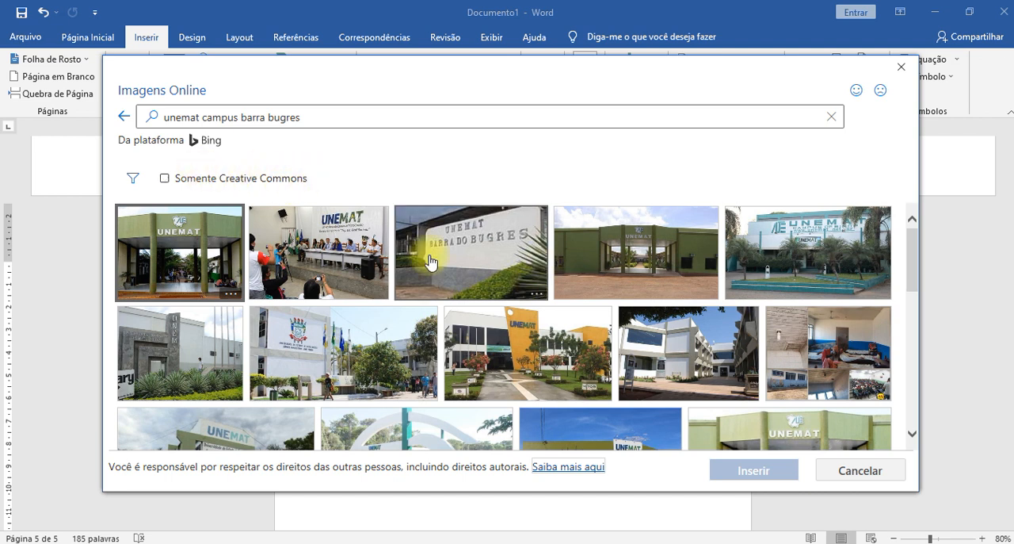
- Examine the unrestricted image results for campus photos and Unemat logos
{"action": "scroll", "coordinate": [702, 342], "scroll_direction": "down", "scroll_amount": 3}
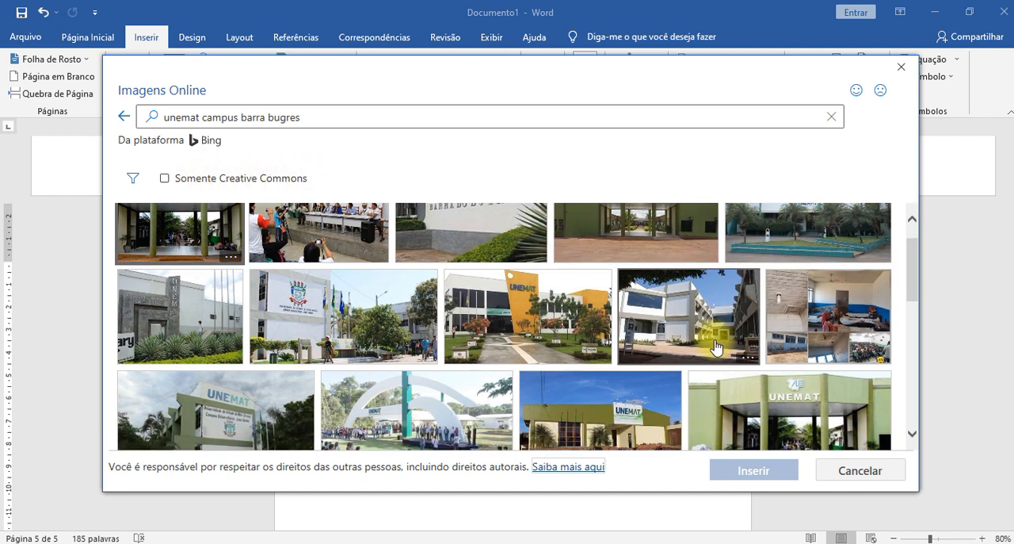
{"action": "scroll", "coordinate": [703, 342], "scroll_direction": "down", "scroll_amount": 1}
{"action": "scroll", "coordinate": [701, 342], "scroll_direction": "down", "scroll_amount": 2}
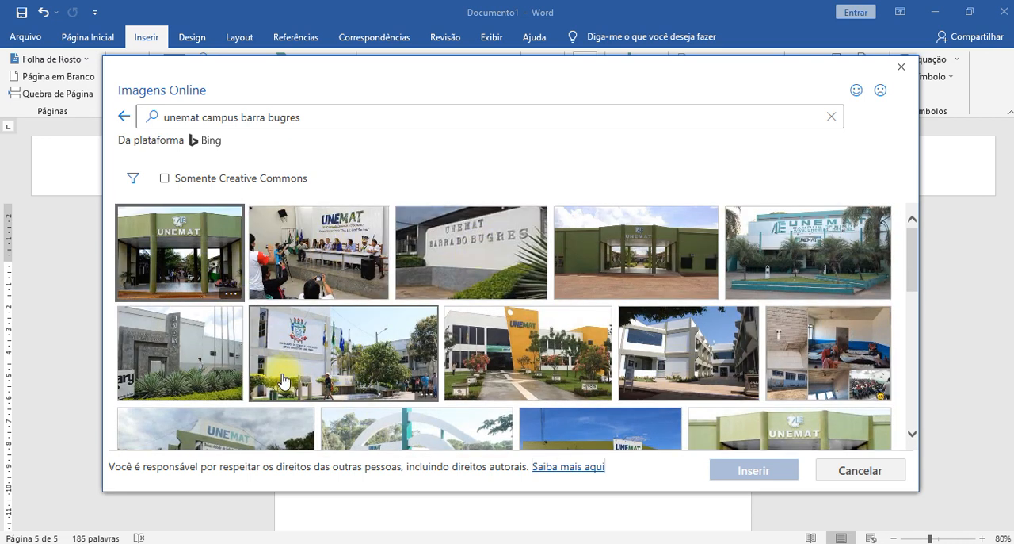
{"action": "scroll", "coordinate": [720, 356], "scroll_direction": "down", "scroll_amount": 1}
{"action": "scroll", "coordinate": [721, 357], "scroll_direction": "down", "scroll_amount": 4}
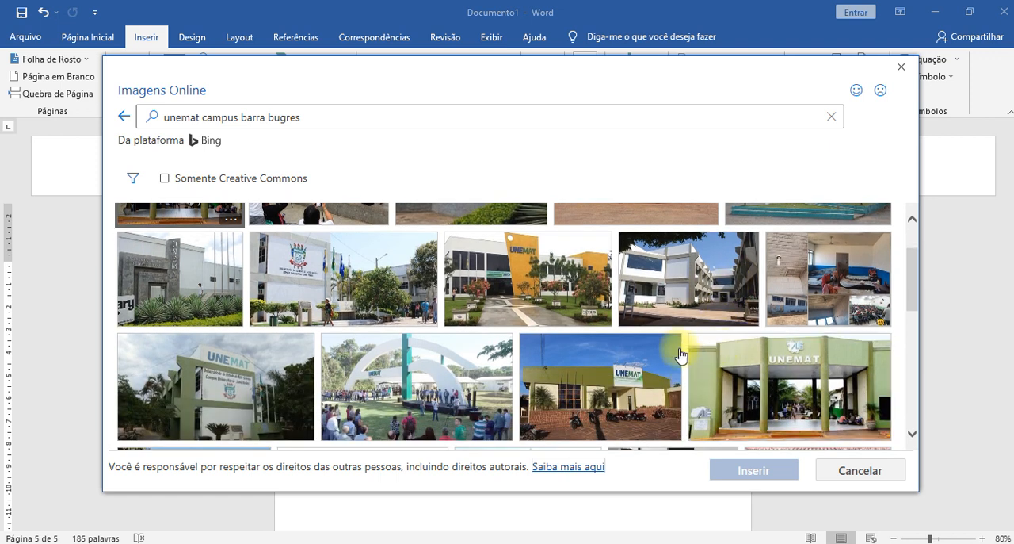
{"action": "scroll", "coordinate": [708, 353], "scroll_direction": "down", "scroll_amount": 3}
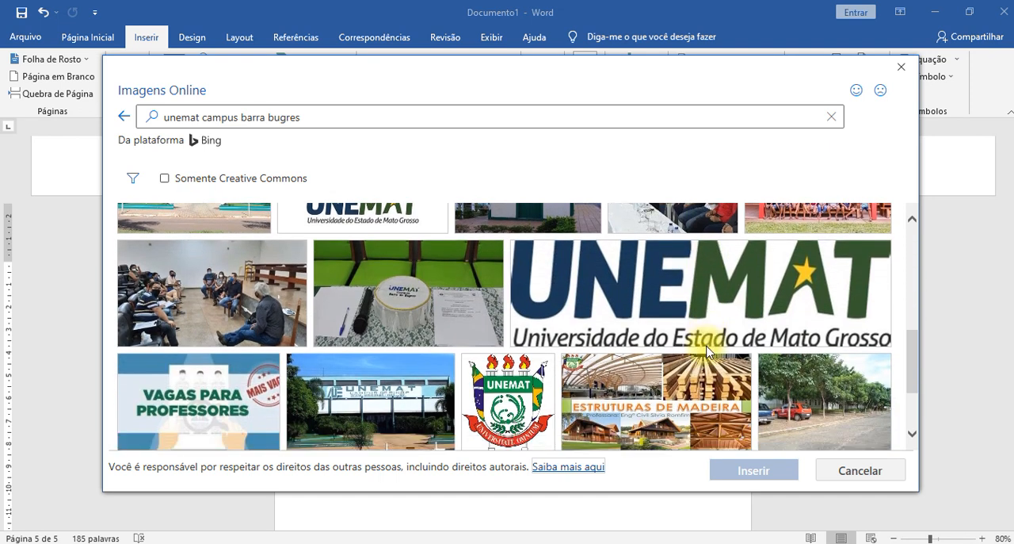
{"action": "scroll", "coordinate": [707, 354], "scroll_direction": "down", "scroll_amount": 3}
{"action": "scroll", "coordinate": [707, 354], "scroll_direction": "up", "scroll_amount": 3}
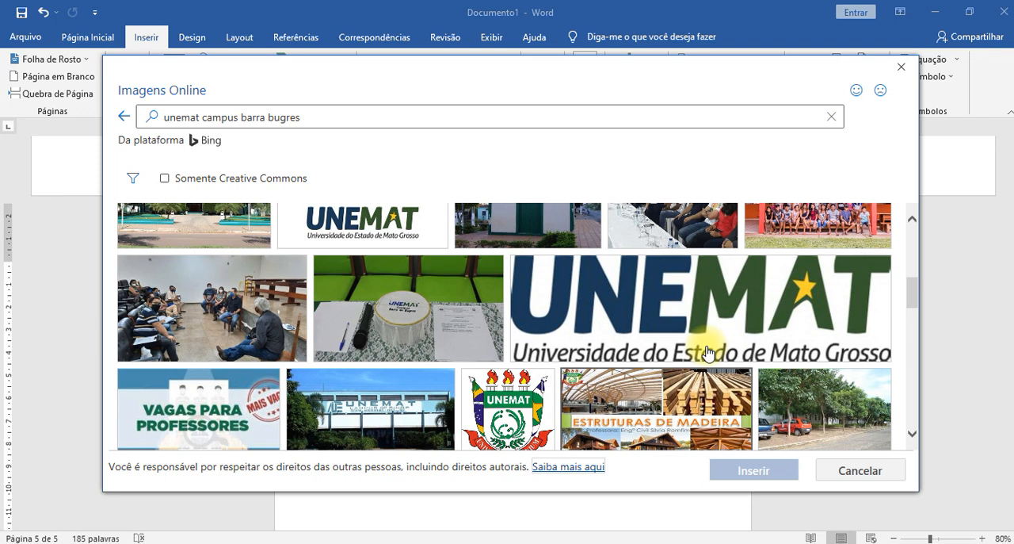
{"action": "scroll", "coordinate": [707, 354], "scroll_direction": "down", "scroll_amount": 3}
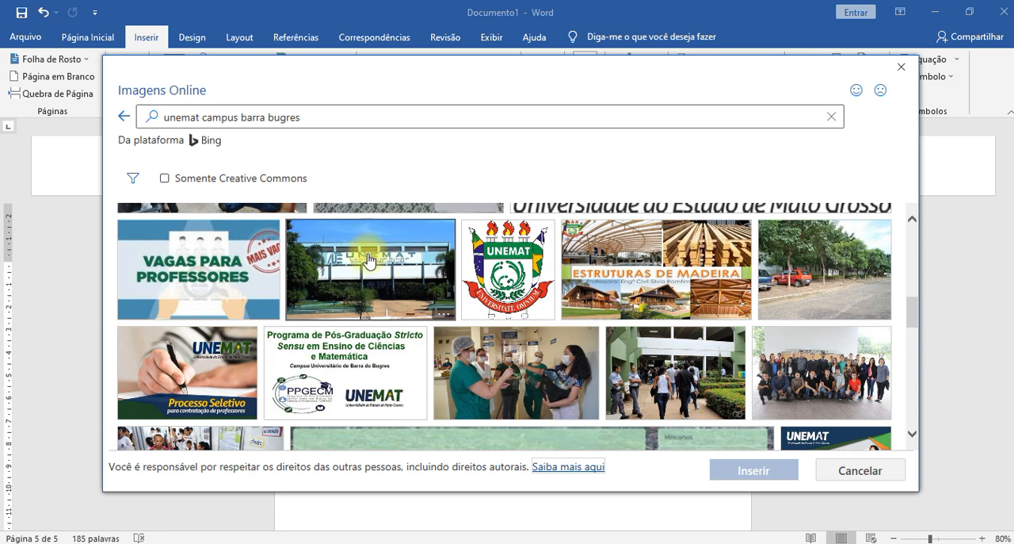
{"action": "scroll", "coordinate": [741, 309], "scroll_direction": "down", "scroll_amount": 2}
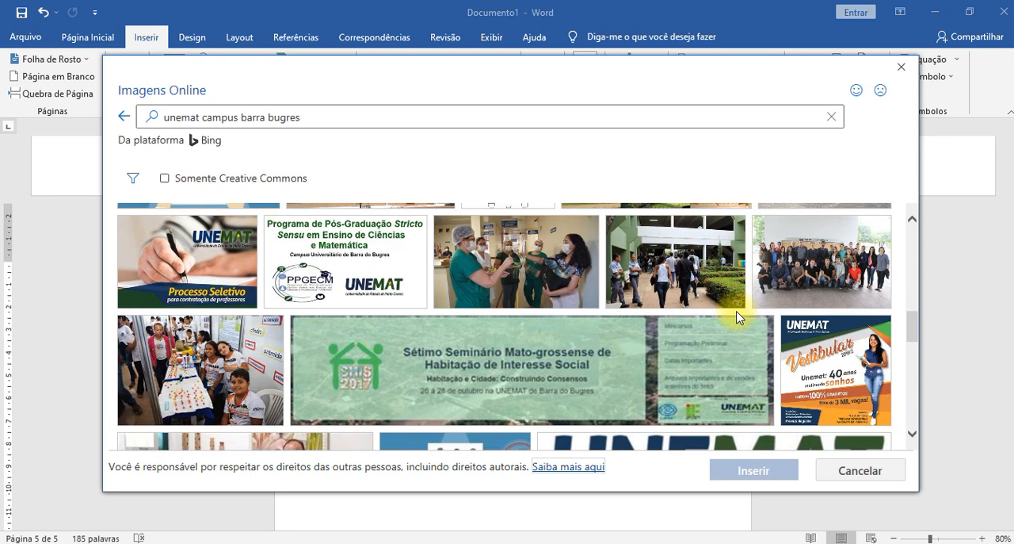
{"action": "scroll", "coordinate": [736, 317], "scroll_direction": "up", "scroll_amount": 15}
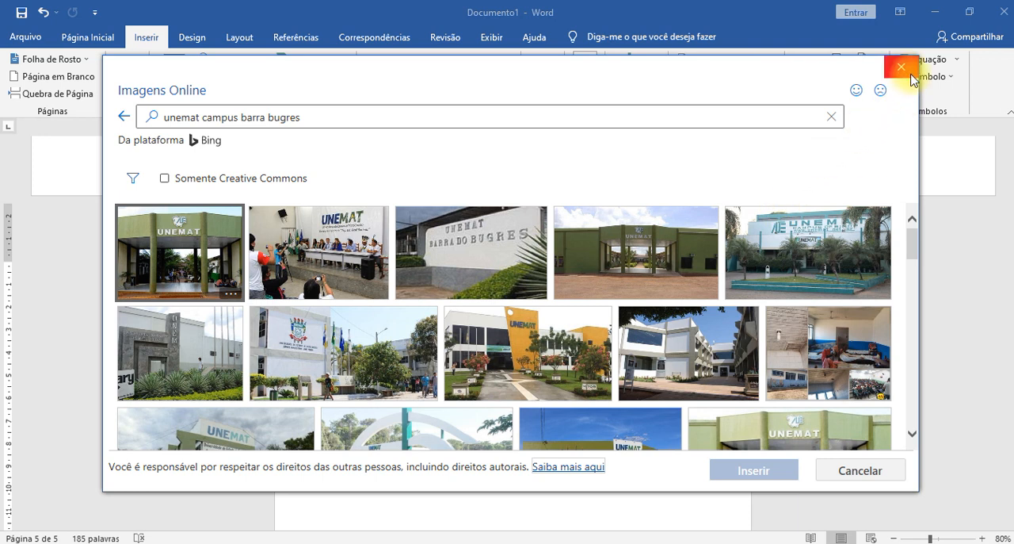
- Replace the image search term with "bicicleta eletrica" and run the search
{"action": "left_click_drag", "start_coordinate": [311, 117], "coordinate": [113, 126]}
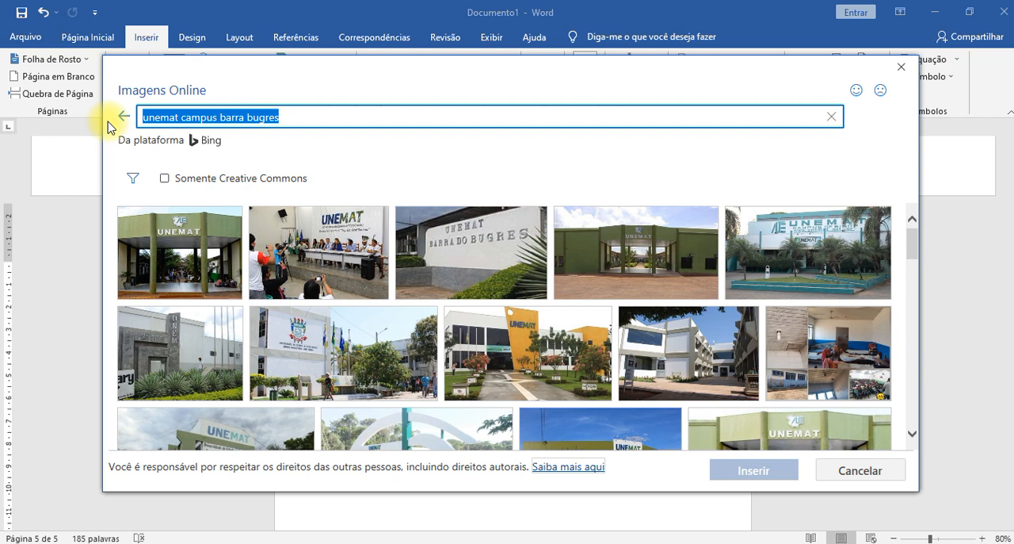
{"action": "type", "text": "bicicleta e"}
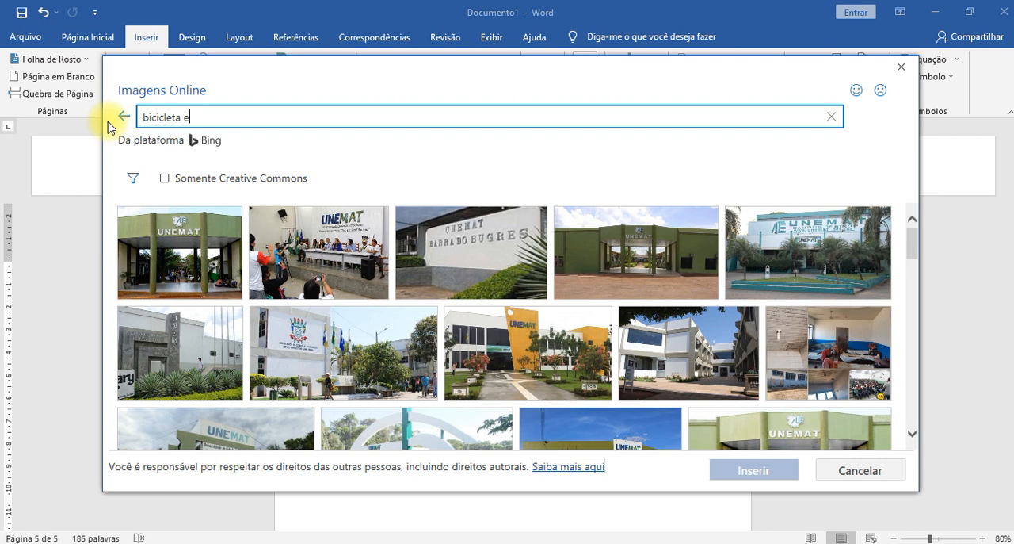
{"action": "type", "text": "letrica"}
{"action": "key", "text": "Return"}
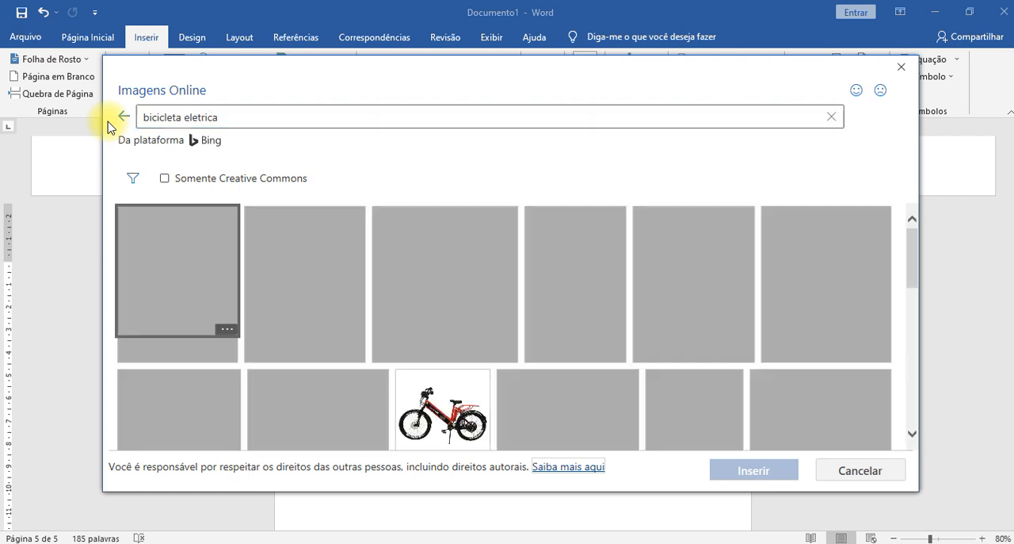
- Insert the picture of the yellow electric bicycle in front of a tiled wall on the blank page
{"action": "scroll", "coordinate": [742, 323], "scroll_direction": "down", "scroll_amount": 5}
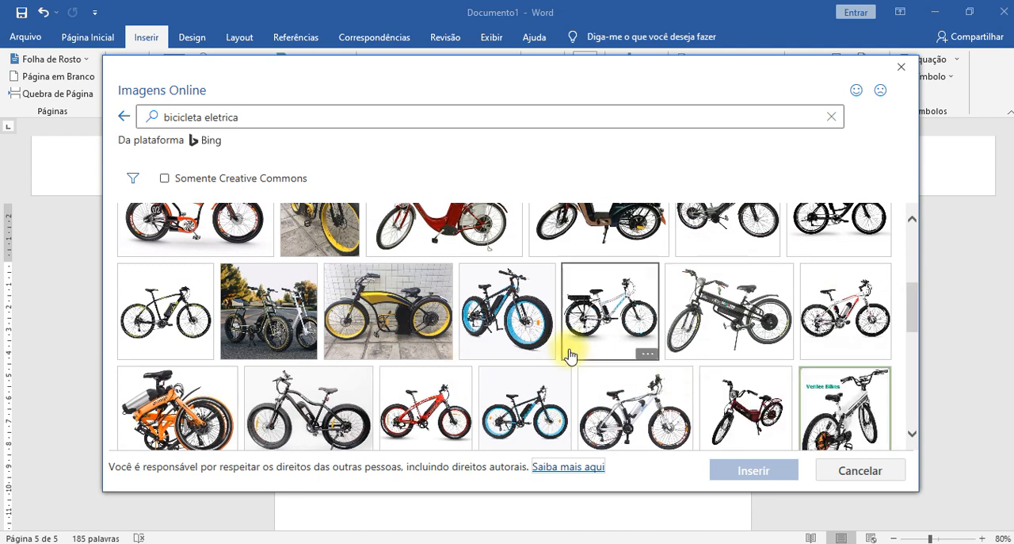
{"action": "left_click", "coordinate": [388, 305]}
{"action": "left_click", "coordinate": [755, 470]}
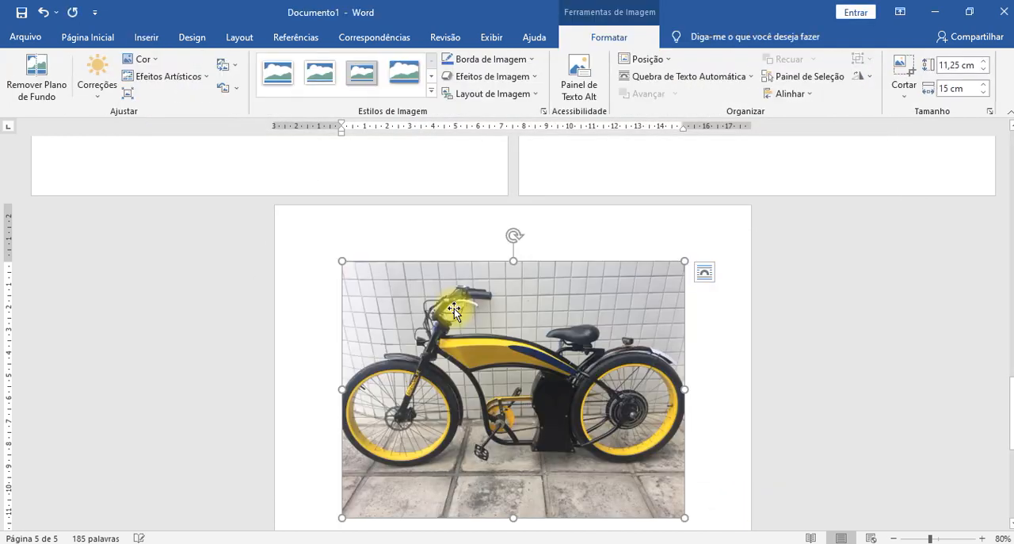
{"action": "scroll", "coordinate": [754, 375], "scroll_direction": "down", "scroll_amount": 2}
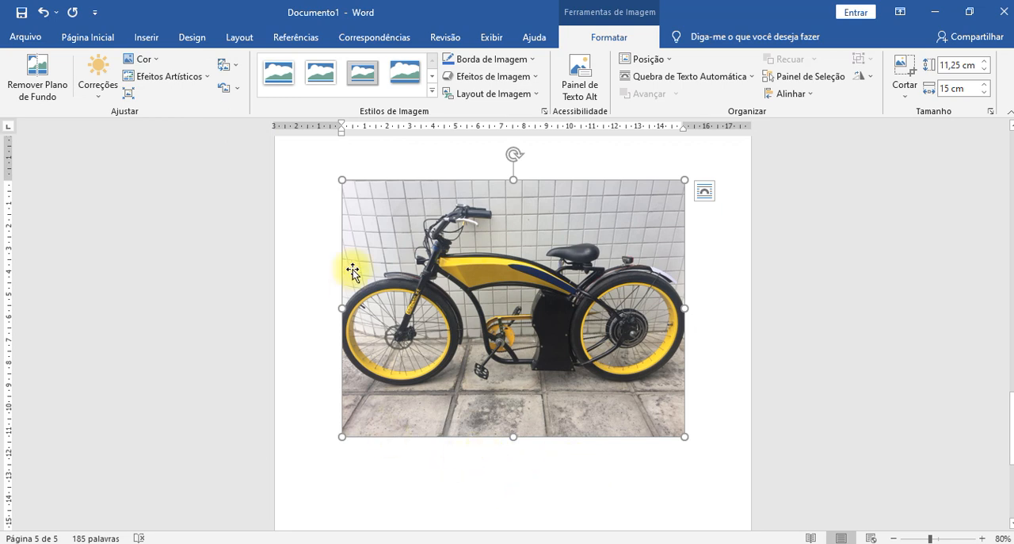
- Delete the inserted electric bicycle picture from the page
{"action": "left_click", "coordinate": [729, 293]}
{"action": "left_click", "coordinate": [486, 357]}
{"action": "key", "text": "Delete"}
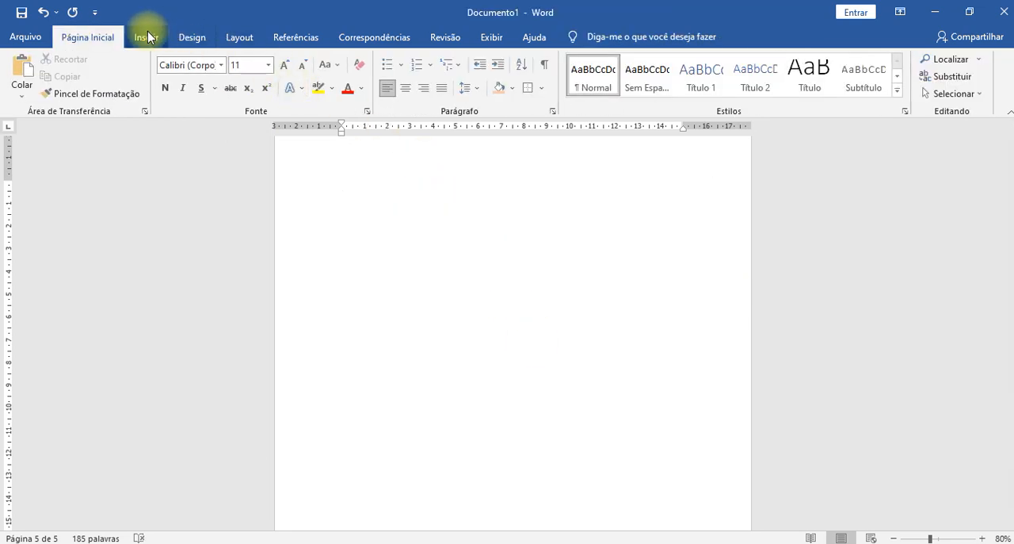
- Search the online images for "bicicleta eletrica"
{"action": "left_click", "coordinate": [147, 37]}
{"action": "left_click", "coordinate": [178, 89]}
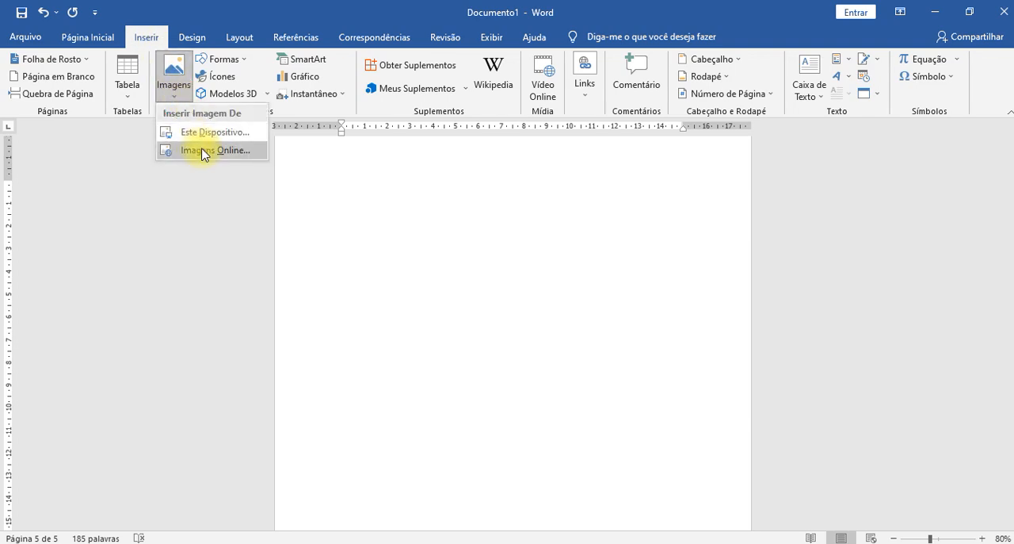
{"action": "left_click", "coordinate": [213, 150]}
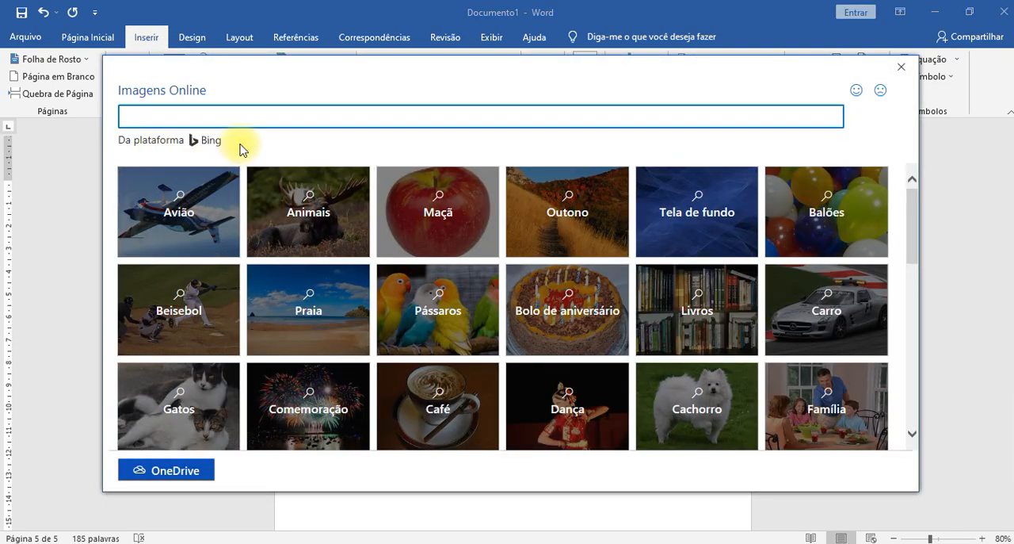
{"action": "scroll", "coordinate": [340, 431], "scroll_direction": "down", "scroll_amount": 3}
{"action": "scroll", "coordinate": [342, 428], "scroll_direction": "up", "scroll_amount": 3}
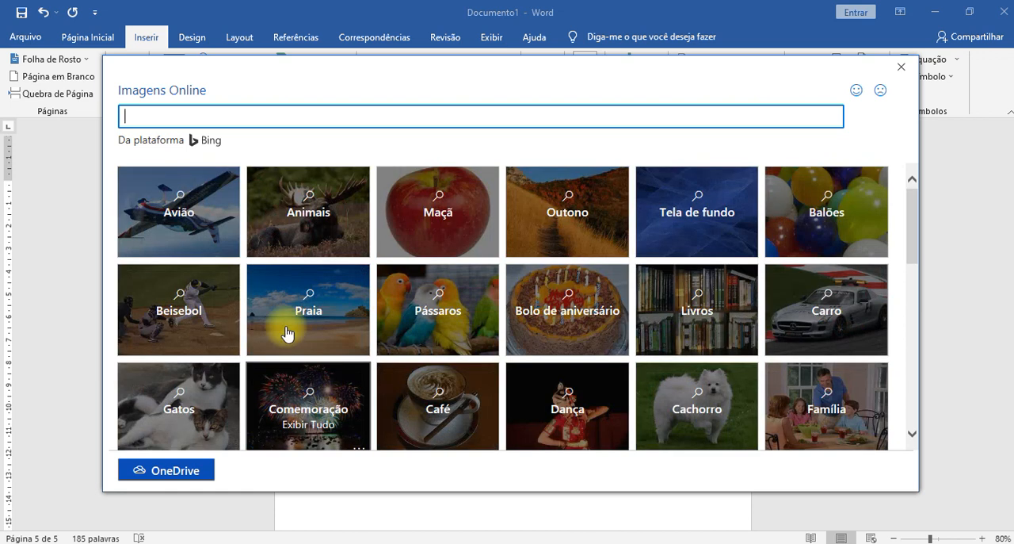
{"action": "left_click", "coordinate": [219, 114]}
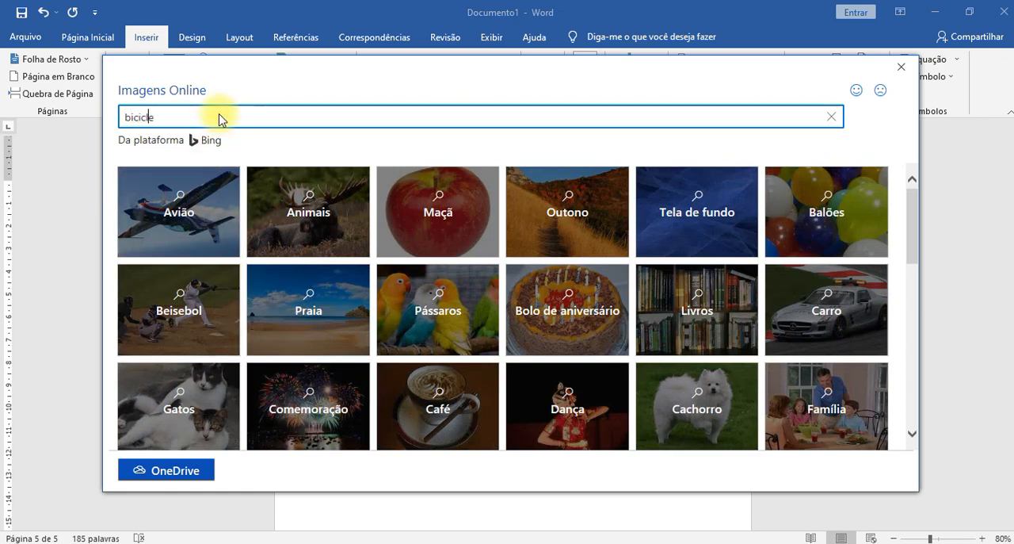
{"action": "type", "text": "bicicleta eletrica"}
{"action": "key", "text": "Return"}
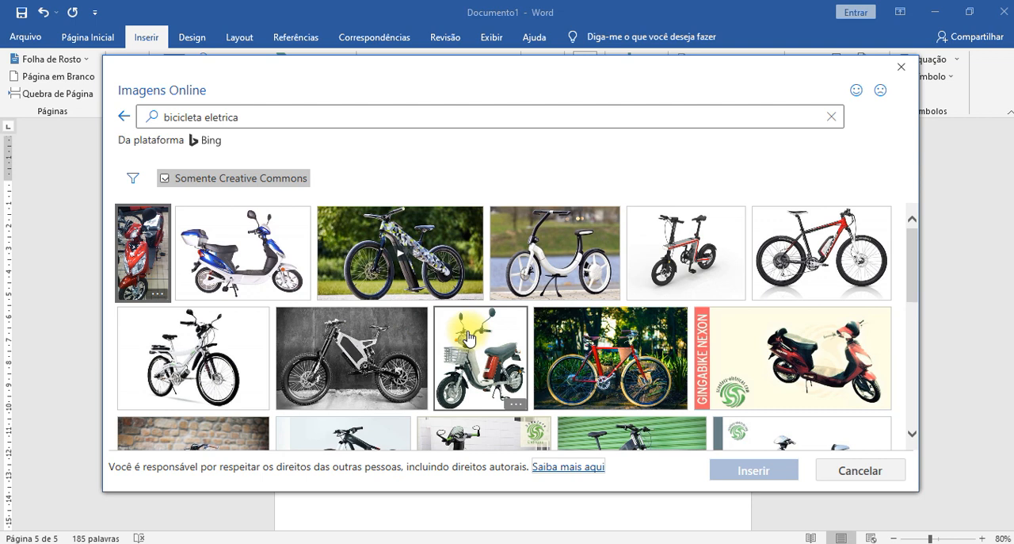
- Browse the electric bicycle results and lift the restriction to Creative Commons images
{"action": "scroll", "coordinate": [454, 336], "scroll_direction": "down", "scroll_amount": 10}
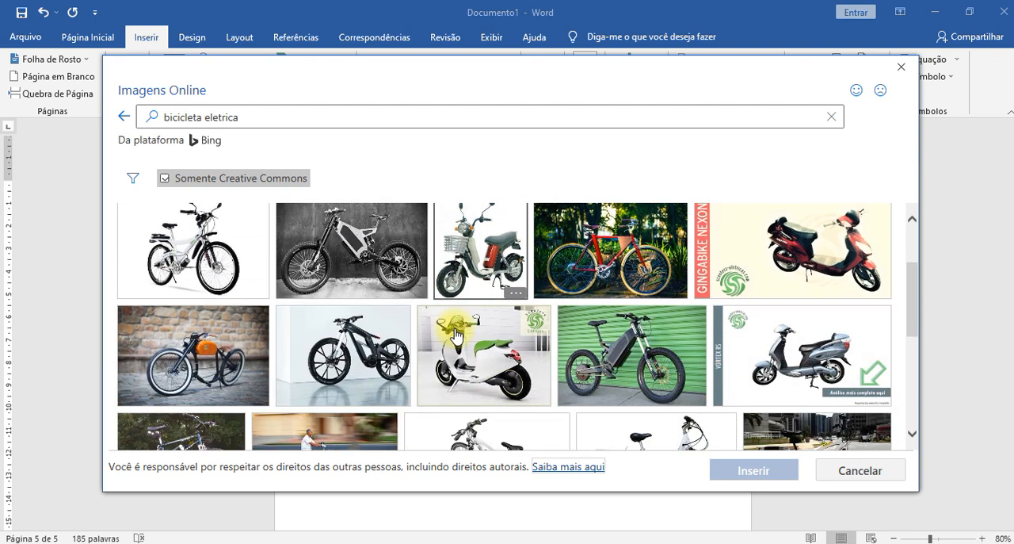
{"action": "scroll", "coordinate": [454, 329], "scroll_direction": "down", "scroll_amount": 2}
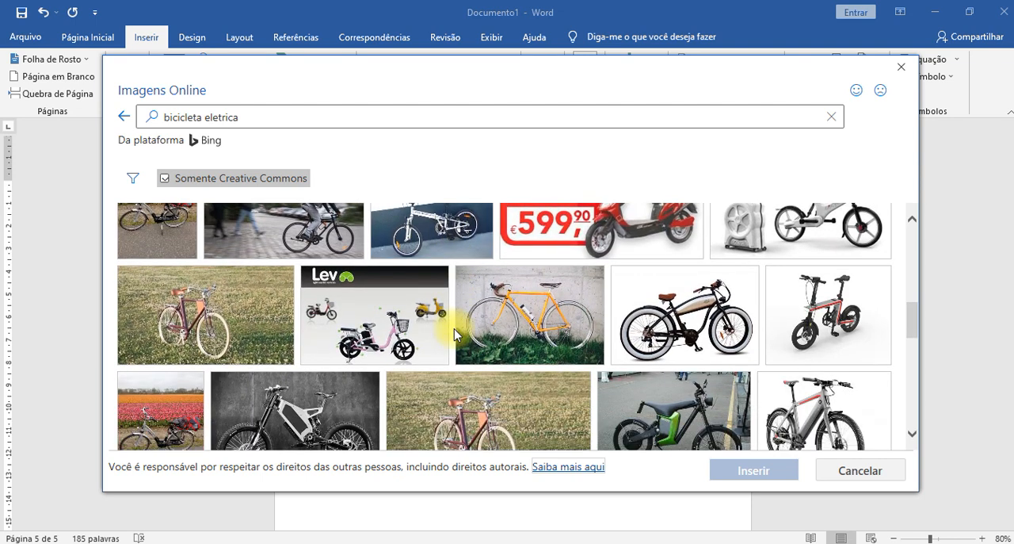
{"action": "scroll", "coordinate": [454, 336], "scroll_direction": "down", "scroll_amount": 3}
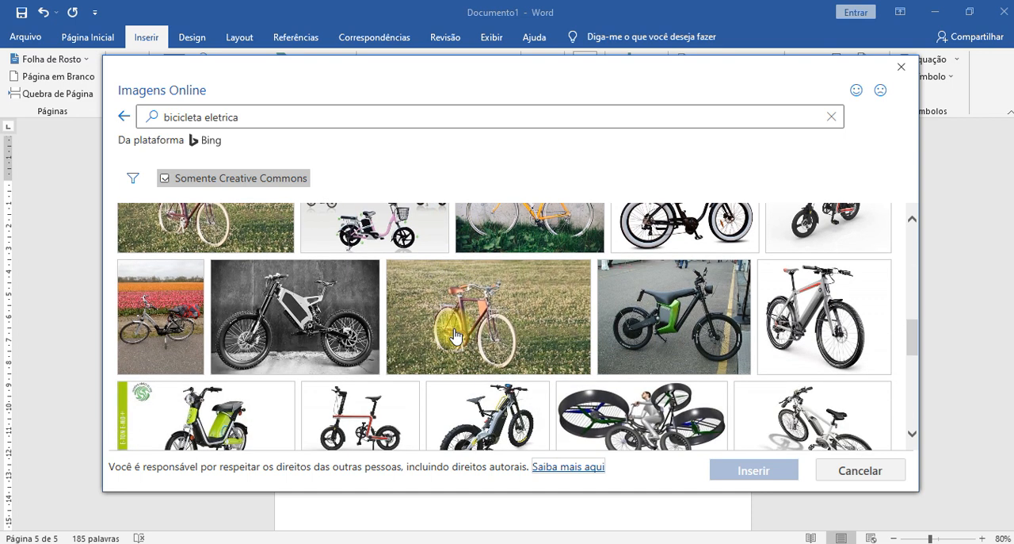
{"action": "scroll", "coordinate": [454, 336], "scroll_direction": "down", "scroll_amount": 2}
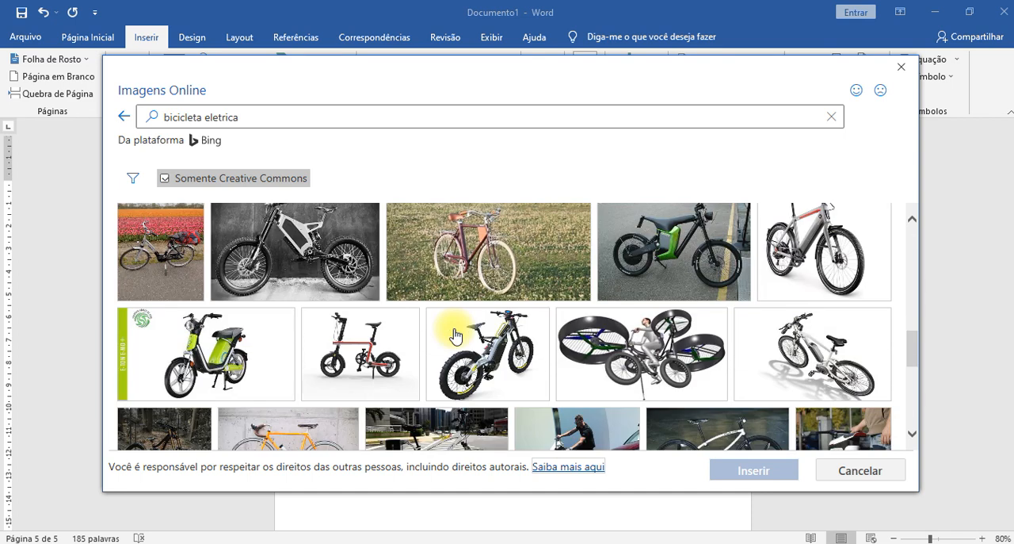
{"action": "left_click", "coordinate": [165, 179]}
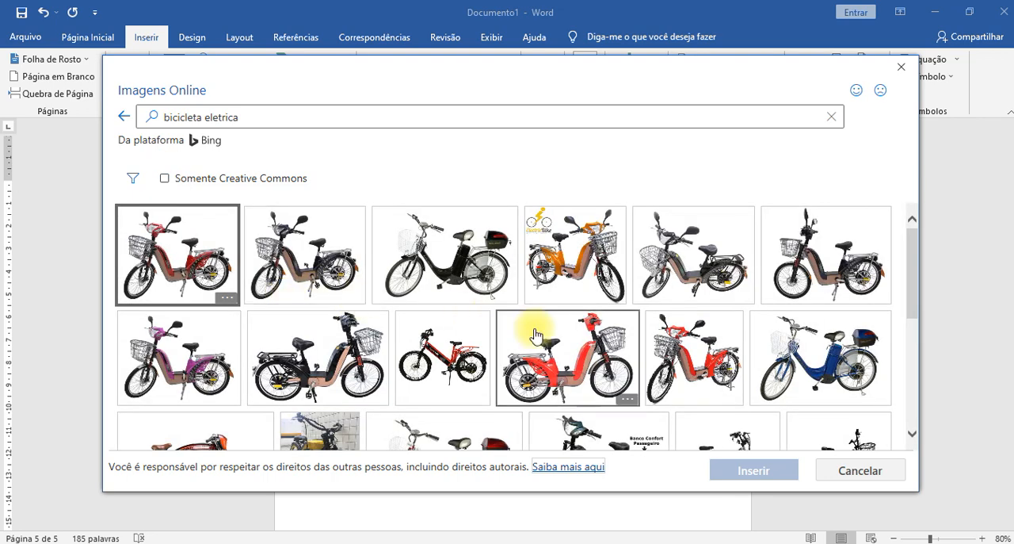
- Insert the picture of the black electric bicycle with wide tires and blue rims, seen from the front corner, on the blank page
{"action": "scroll", "coordinate": [535, 335], "scroll_direction": "down", "scroll_amount": 5}
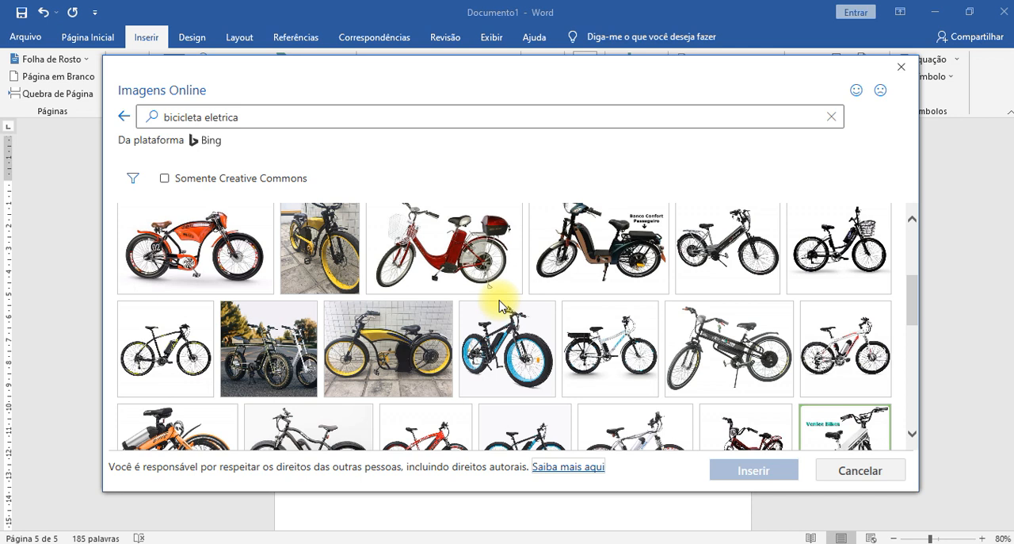
{"action": "scroll", "coordinate": [499, 305], "scroll_direction": "down", "scroll_amount": 2}
{"action": "left_click", "coordinate": [511, 282]}
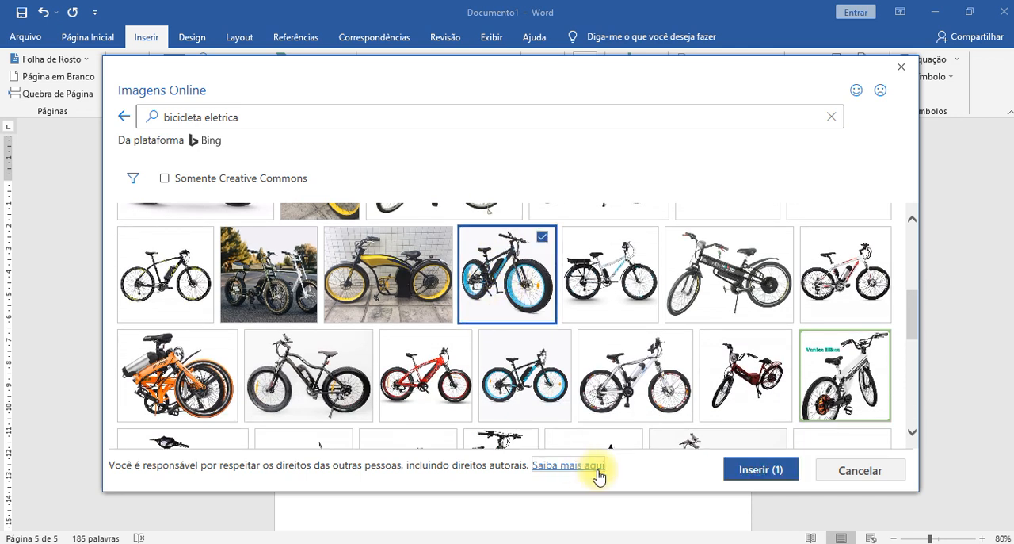
{"action": "left_click", "coordinate": [736, 469]}
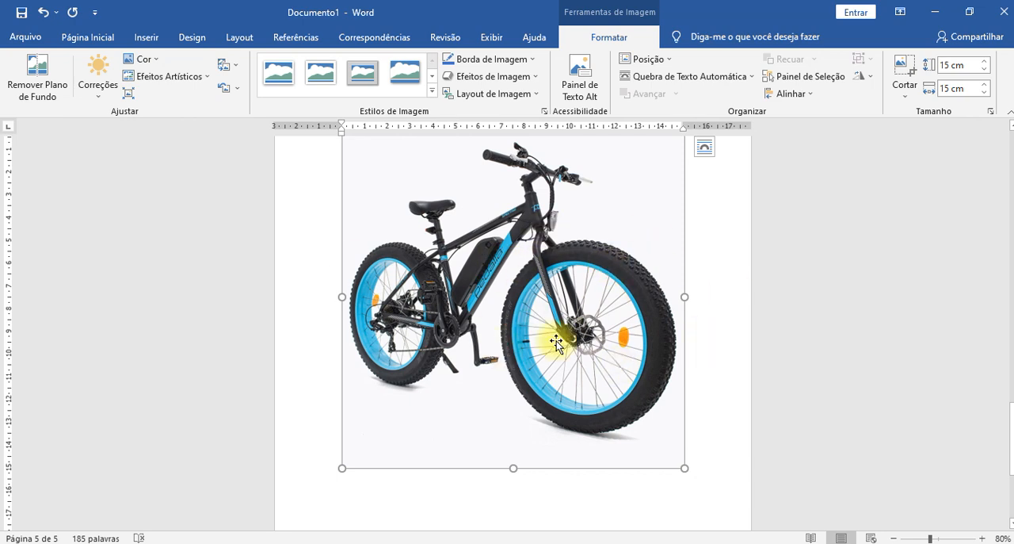
- Shrink the bicycle picture proportionally to about 9.66 cm by 9.66 cm
{"action": "scroll", "coordinate": [735, 315], "scroll_direction": "up", "scroll_amount": 2}
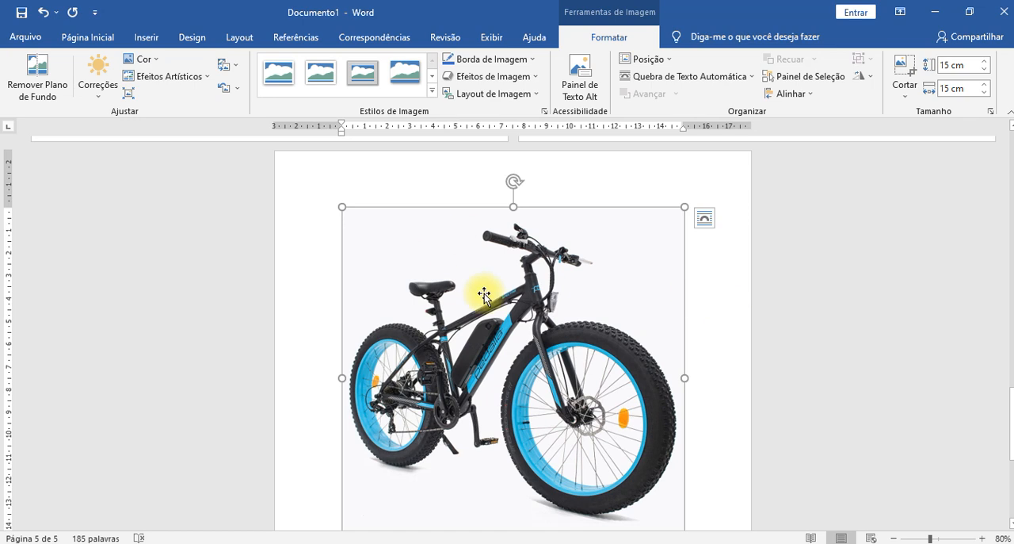
{"action": "scroll", "coordinate": [510, 260], "scroll_direction": "down", "scroll_amount": 2}
{"action": "left_click_drag", "start_coordinate": [685, 468], "coordinate": [564, 345]}
{"action": "scroll", "coordinate": [618, 312], "scroll_direction": "up", "scroll_amount": 3}
{"action": "left_click", "coordinate": [686, 295]}
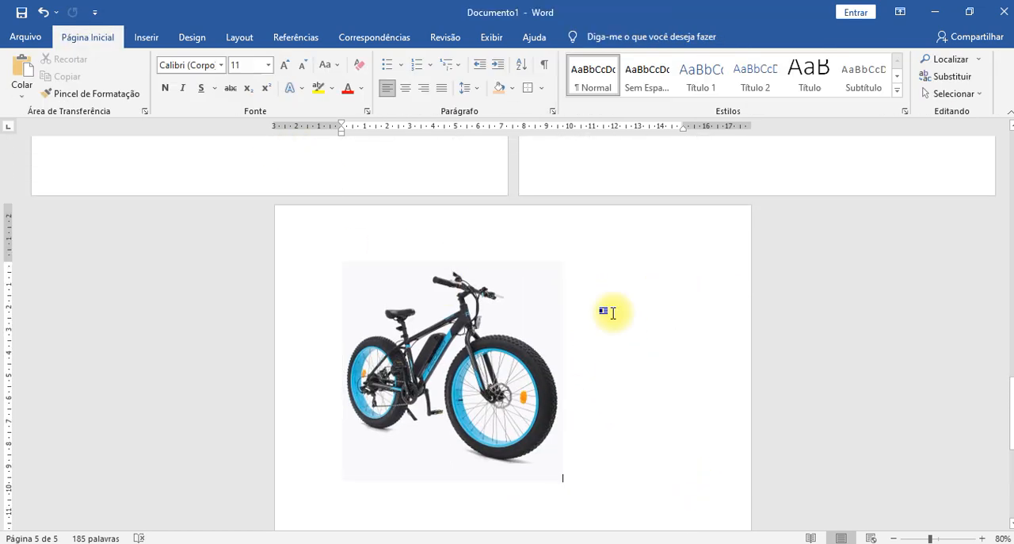
- Select the bicycle picture, show its picture formatting tools and enlarge the page view to 160%
{"action": "left_click", "coordinate": [146, 36]}
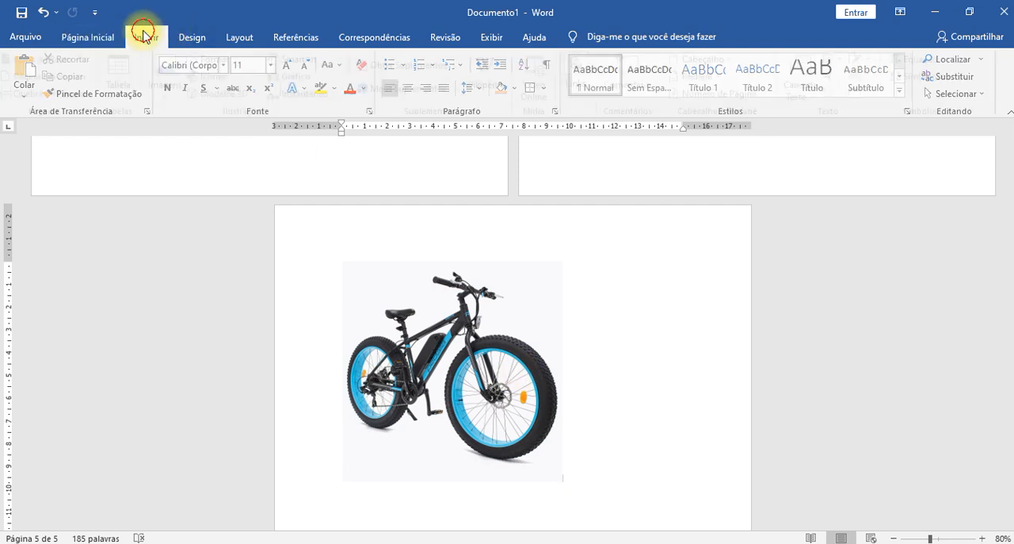
{"action": "left_click", "coordinate": [444, 351]}
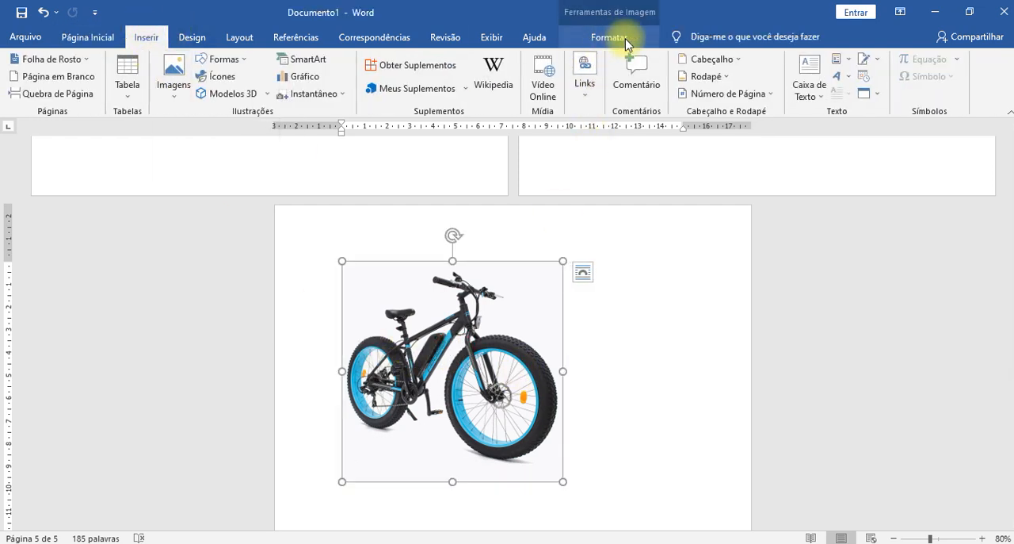
{"action": "left_click", "coordinate": [652, 261]}
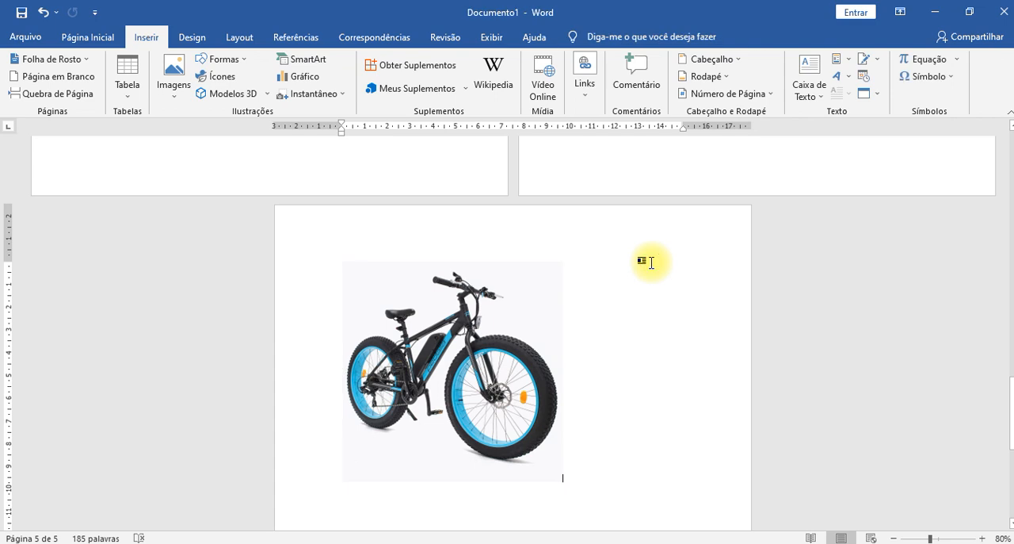
{"action": "left_click", "coordinate": [517, 327]}
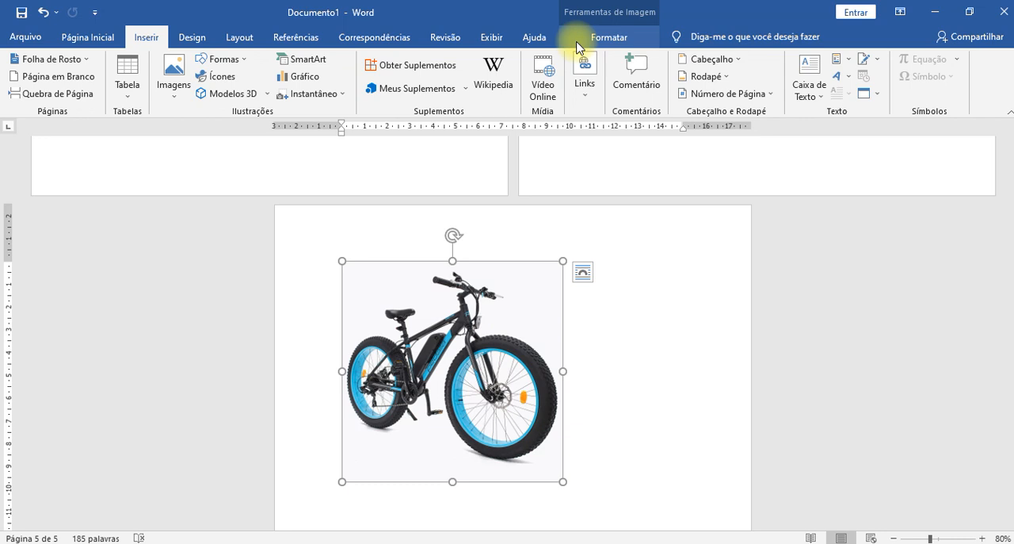
{"action": "left_click", "coordinate": [619, 39]}
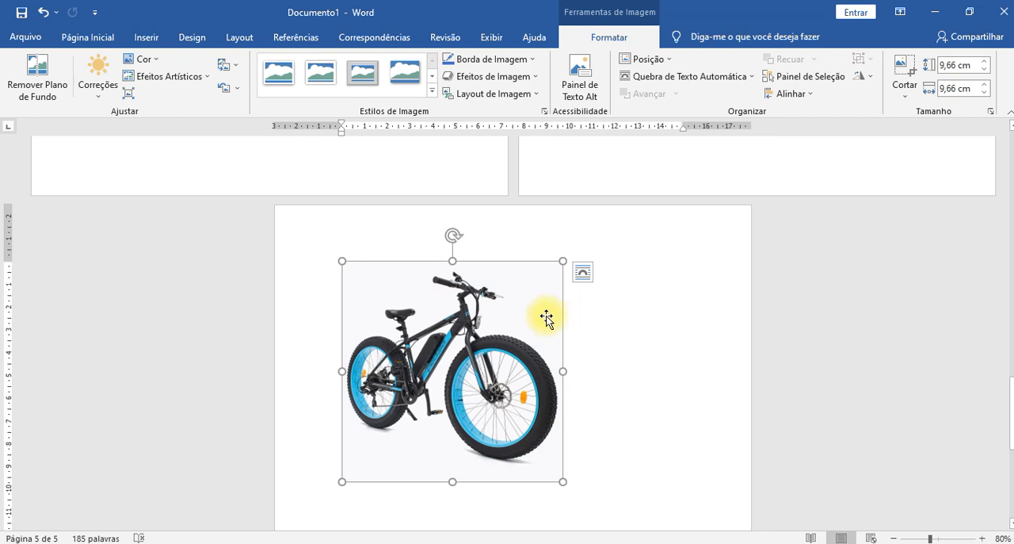
{"action": "scroll", "coordinate": [513, 332], "scroll_direction": "up", "scroll_amount": 8, "text": "ctrl"}
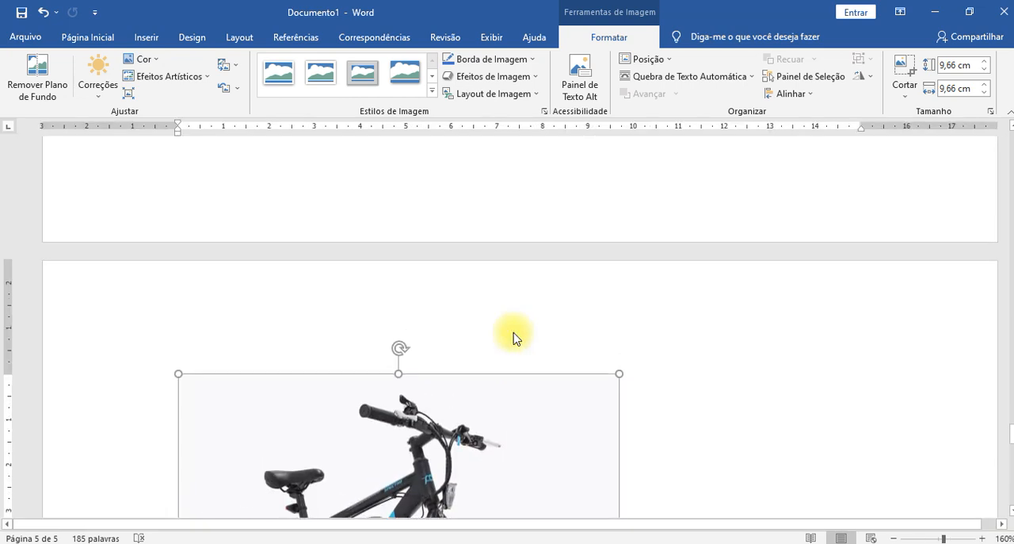
{"action": "scroll", "coordinate": [515, 321], "scroll_direction": "up", "scroll_amount": 3}
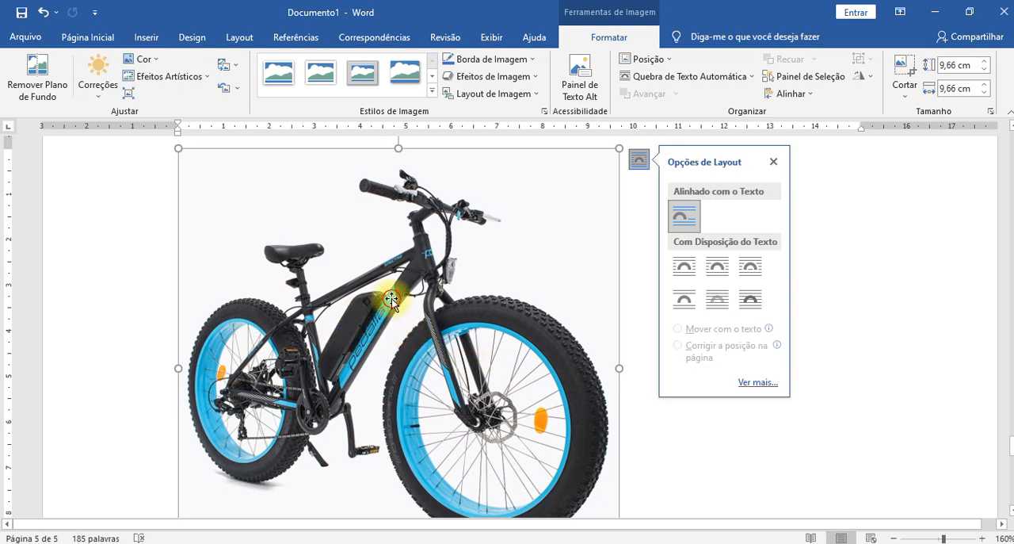
- Try the Brightness +40%, Contrast 0% (Normal) correction on the bicycle picture, compare it with the original and undo it
{"action": "left_click", "coordinate": [104, 96]}
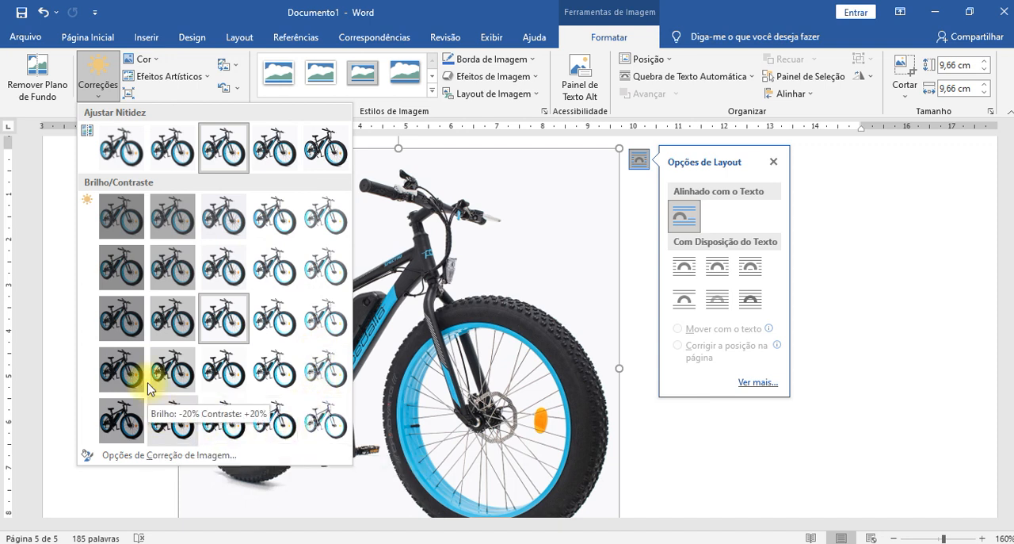
{"action": "left_click", "coordinate": [326, 319]}
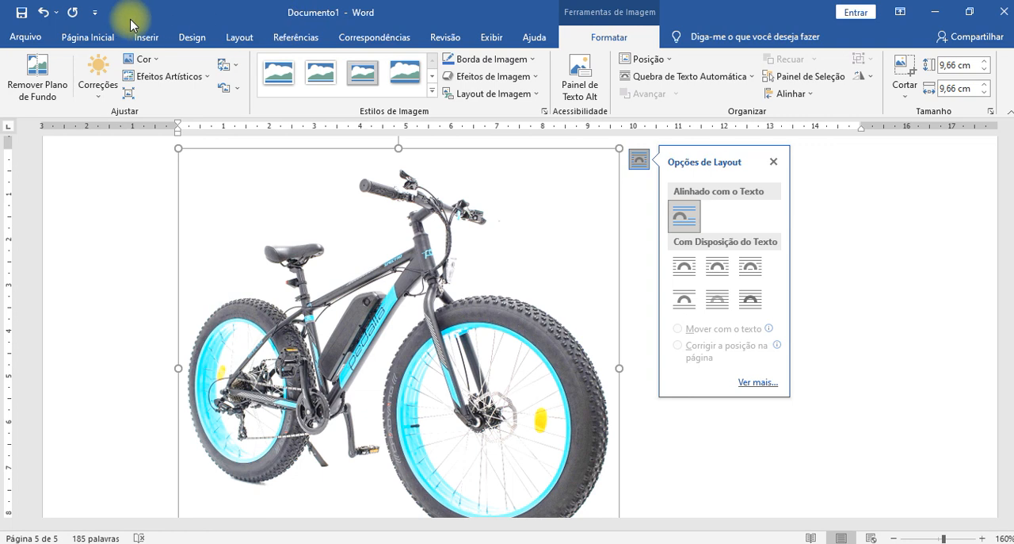
{"action": "left_click", "coordinate": [46, 16]}
{"action": "left_click", "coordinate": [46, 16]}
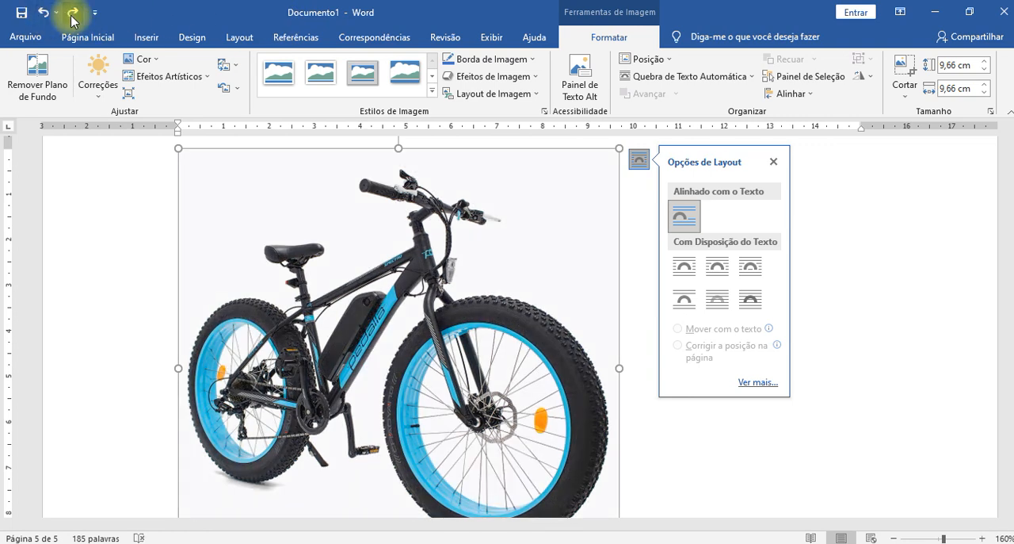
{"action": "left_click", "coordinate": [74, 14]}
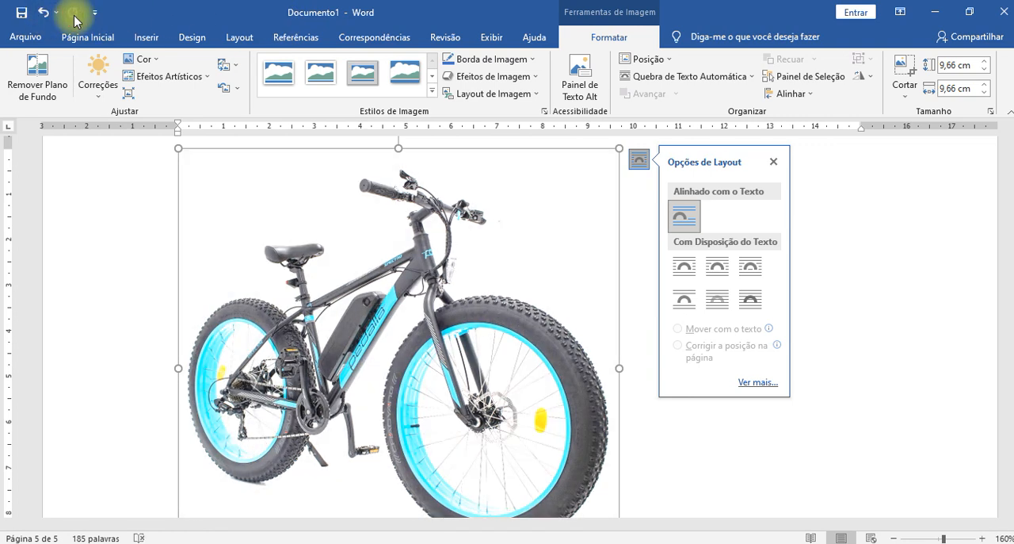
{"action": "key", "text": "ctrl+z"}
- Delete the black and blue bicycle picture from the page
{"action": "left_click", "coordinate": [835, 360]}
{"action": "scroll", "coordinate": [801, 342], "scroll_direction": "up", "scroll_amount": 3}
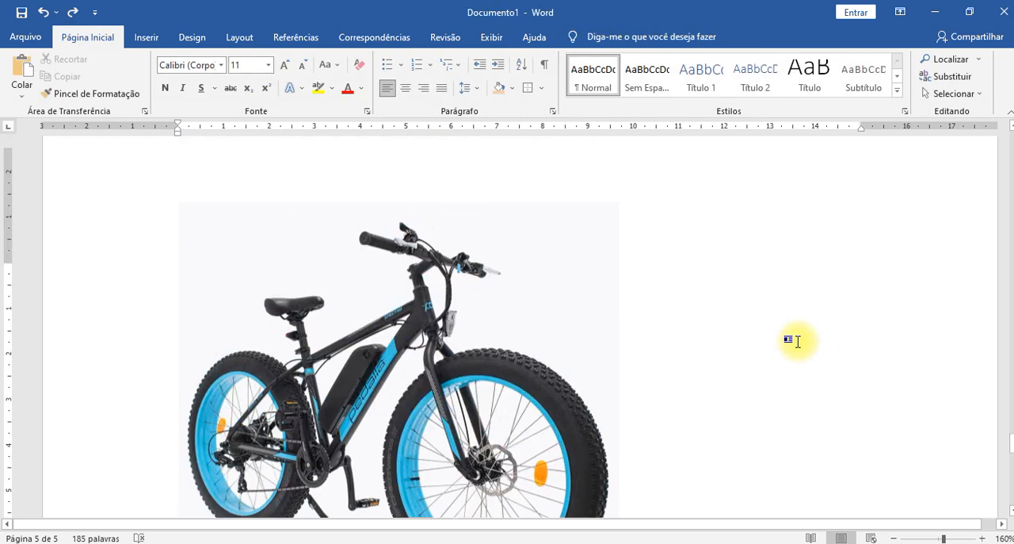
{"action": "scroll", "coordinate": [797, 341], "scroll_direction": "up", "scroll_amount": 2}
{"action": "left_click", "coordinate": [476, 418]}
{"action": "key", "text": "Delete"}
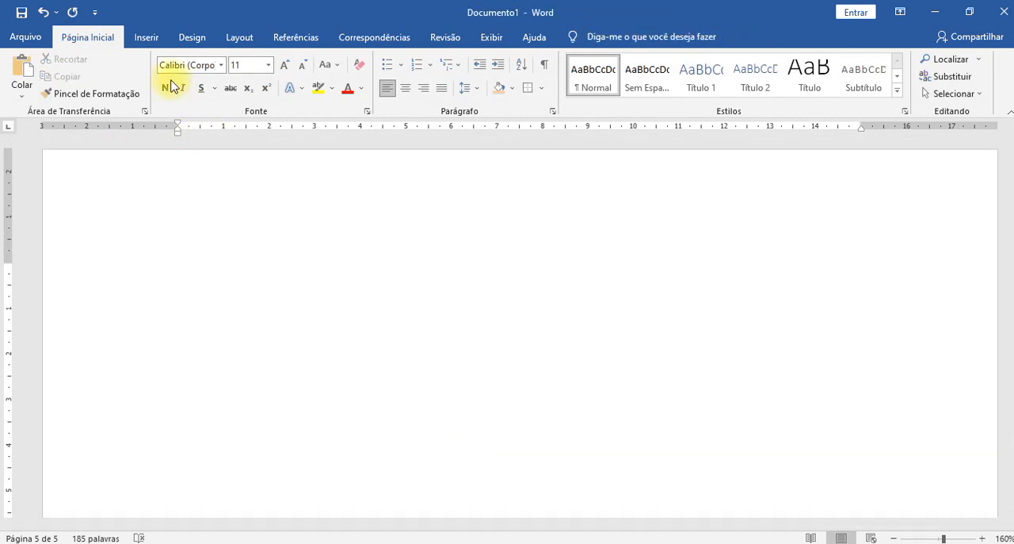
- Open the "Avião" category of the online images
{"action": "left_click", "coordinate": [148, 37]}
{"action": "left_click", "coordinate": [173, 90]}
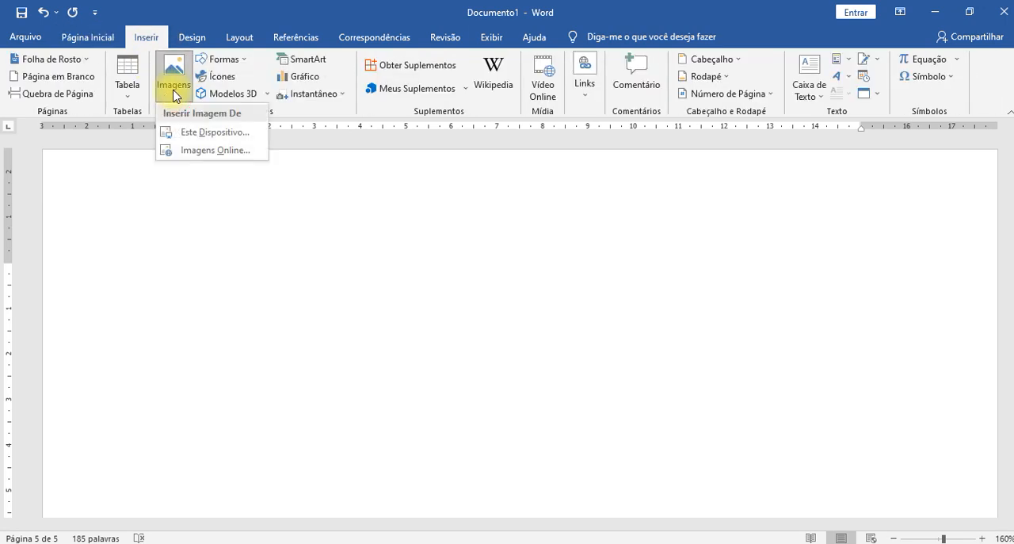
{"action": "left_click", "coordinate": [212, 151]}
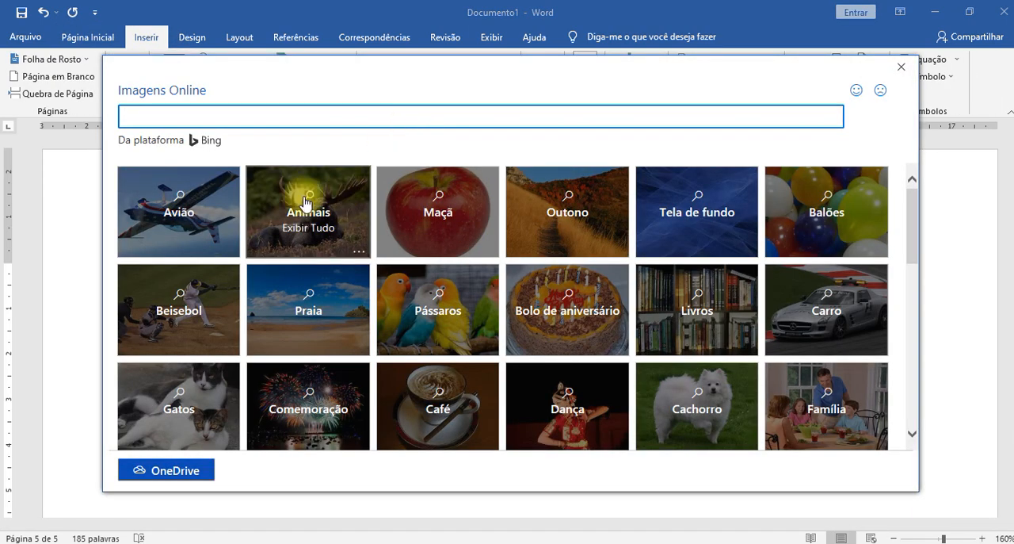
{"action": "left_click", "coordinate": [181, 214]}
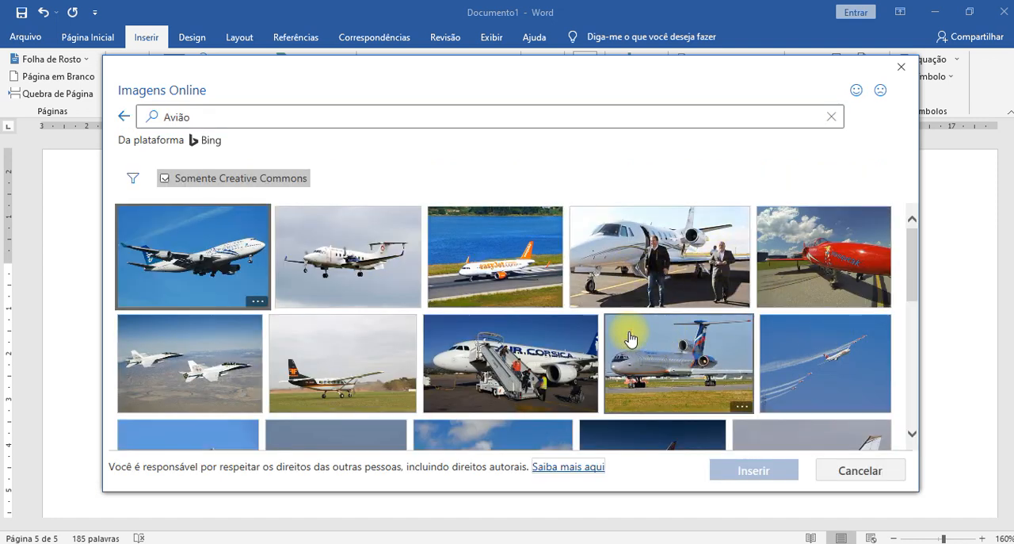
- Insert both the Air New Zealand airliner photo and the photo of two NASA jets in flight
{"action": "left_click", "coordinate": [212, 269]}
{"action": "left_click", "coordinate": [201, 374]}
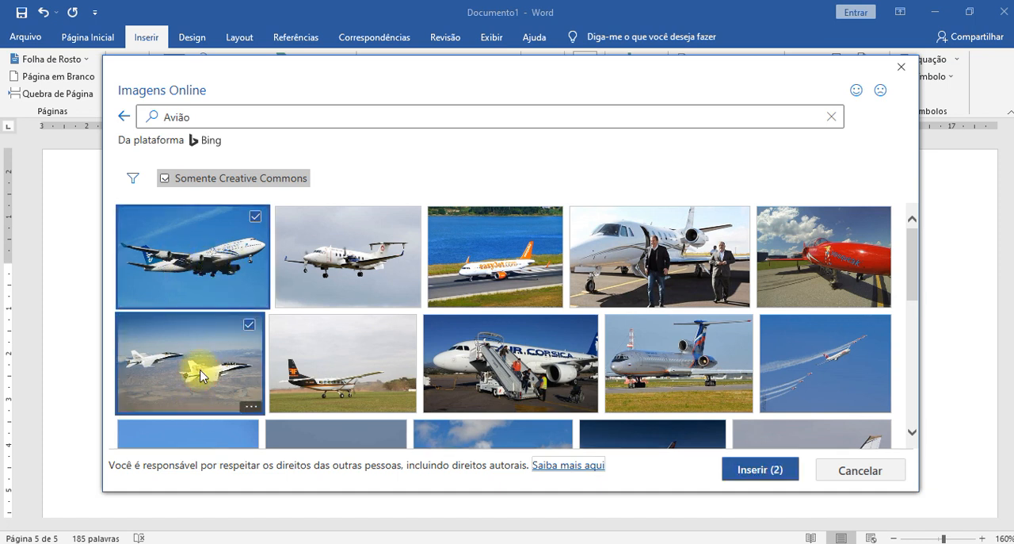
{"action": "double_click", "coordinate": [201, 370]}
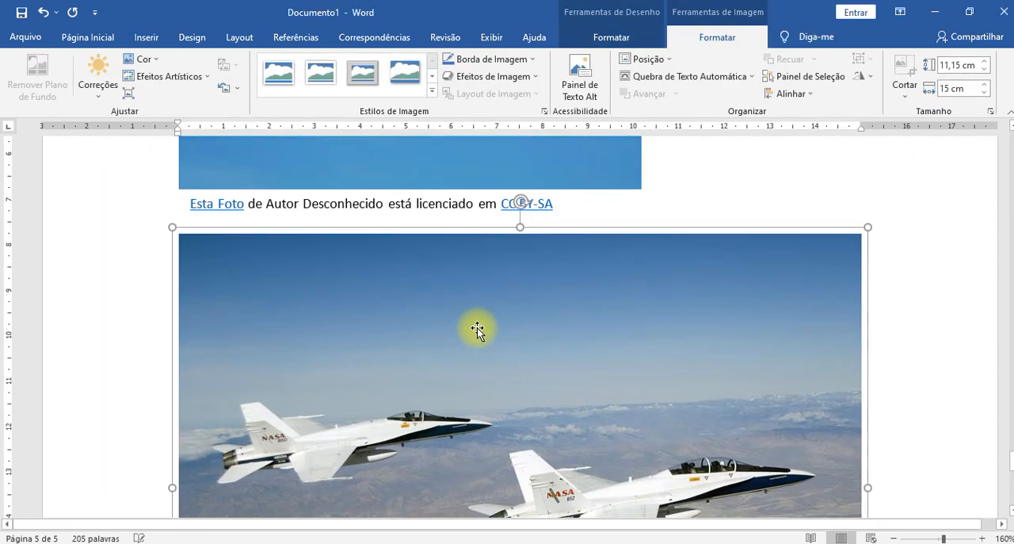
- Review the two inserted airplane photos and select the Air New Zealand airliner picture
{"action": "scroll", "coordinate": [456, 345], "scroll_direction": "down", "scroll_amount": 3}
{"action": "scroll", "coordinate": [456, 345], "scroll_direction": "up", "scroll_amount": 5}
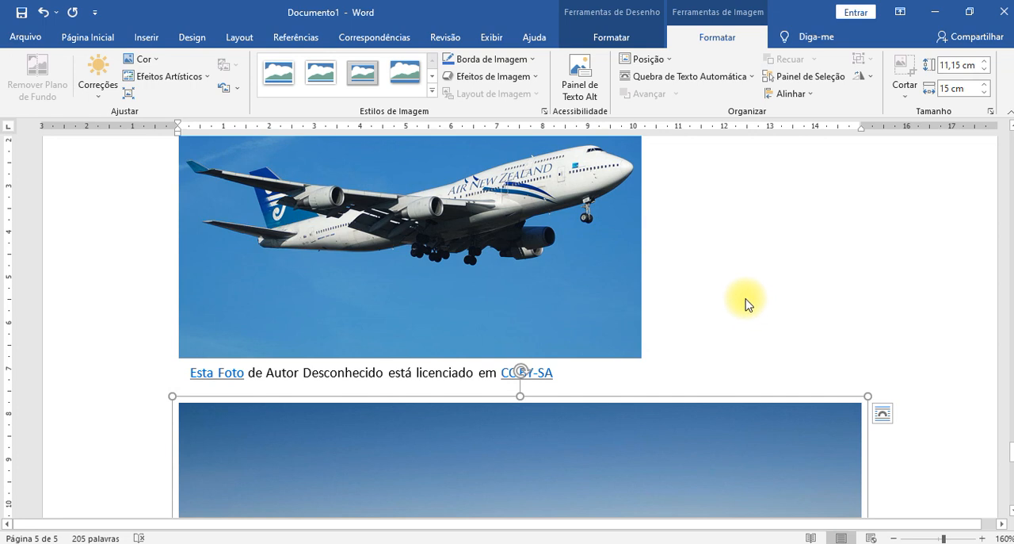
{"action": "scroll", "coordinate": [745, 303], "scroll_direction": "up", "scroll_amount": 2}
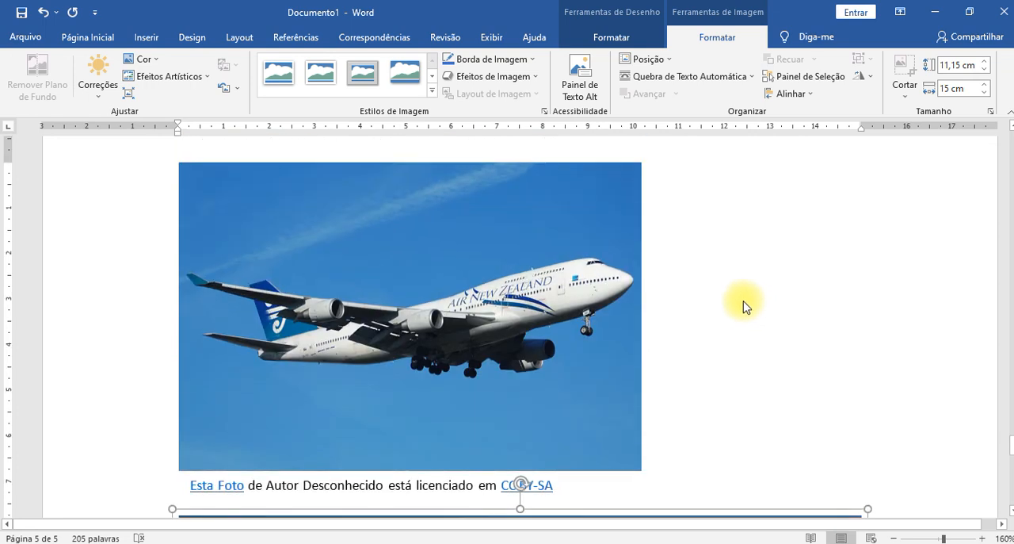
{"action": "left_click", "coordinate": [528, 302]}
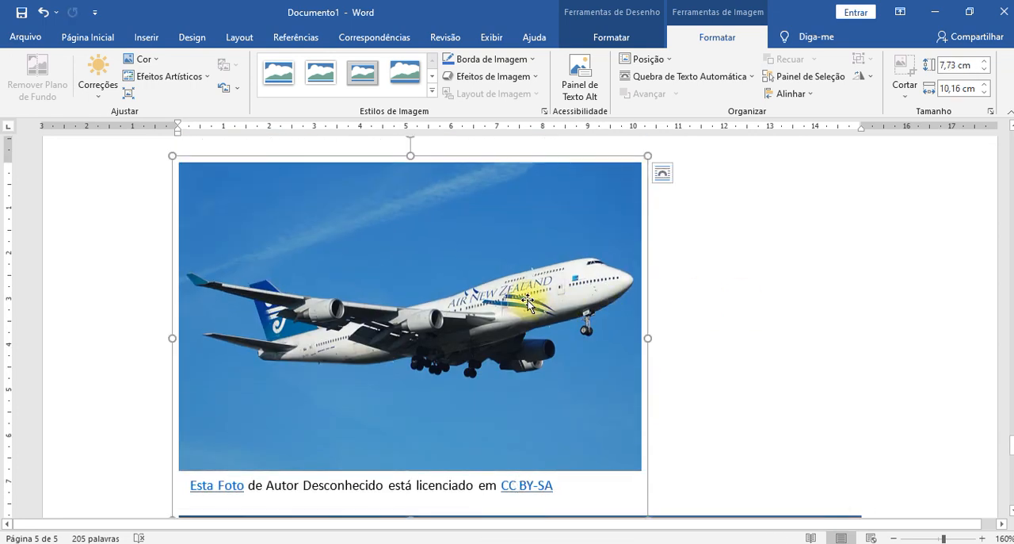
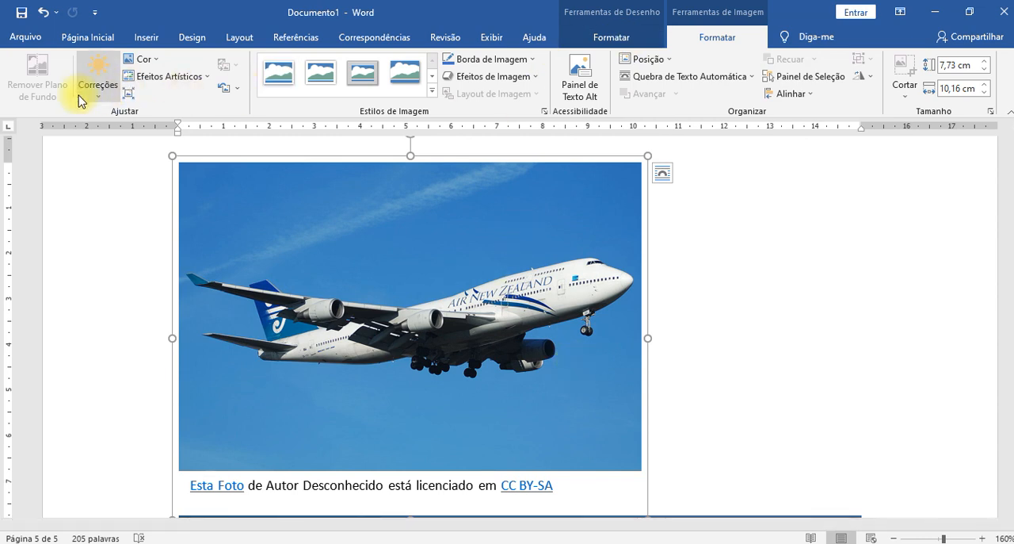
- Start background removal on the Air New Zealand airliner photo and mark the plane's nose and front landing gear as areas to keep
{"action": "left_click", "coordinate": [369, 290]}
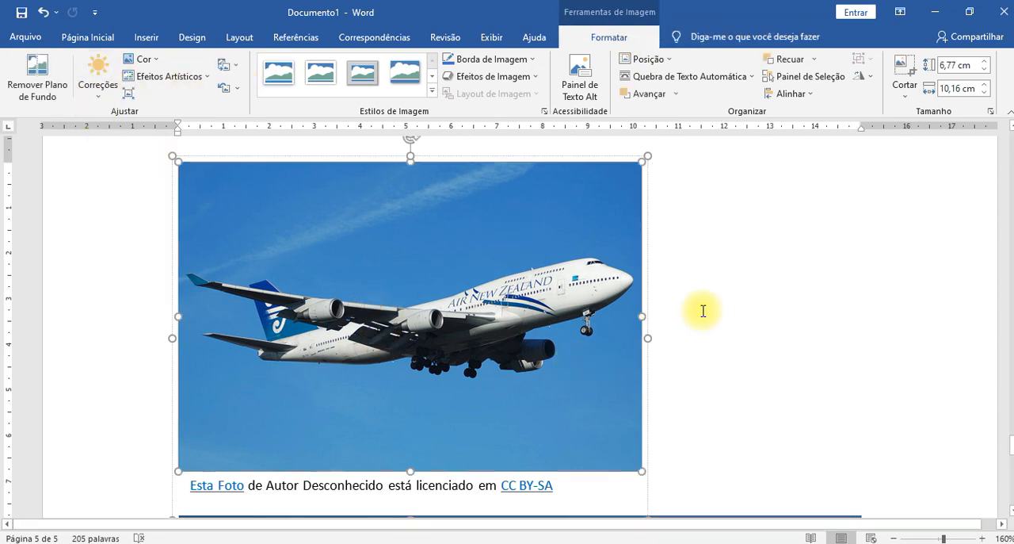
{"action": "left_click", "coordinate": [41, 95]}
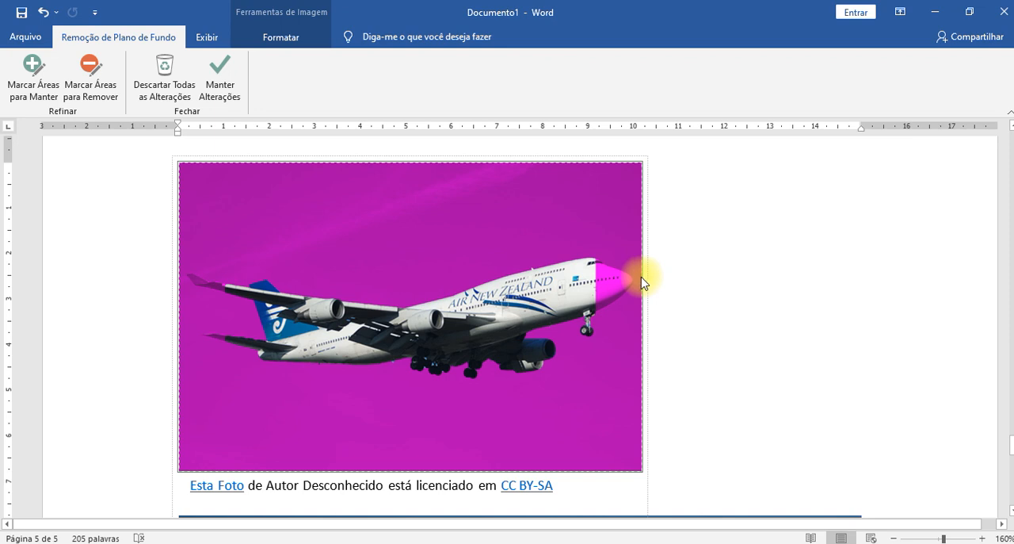
{"action": "scroll", "coordinate": [403, 290], "scroll_direction": "up", "scroll_amount": 2}
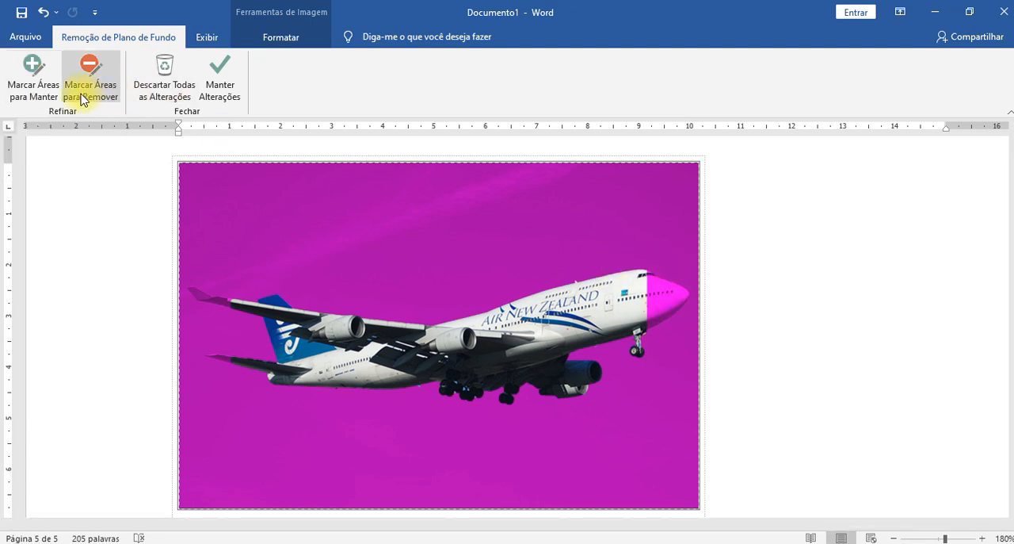
{"action": "left_click", "coordinate": [34, 87]}
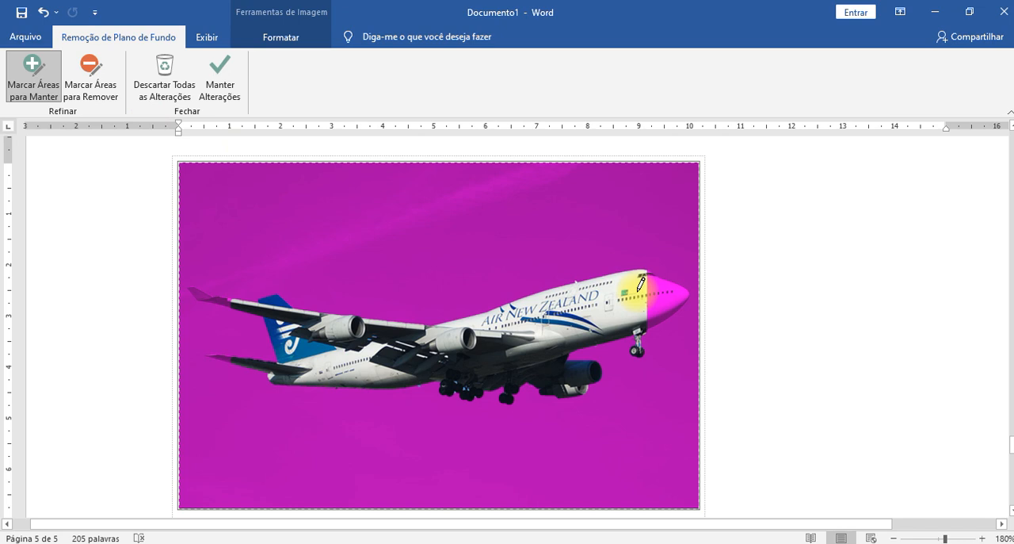
{"action": "mouse_move", "coordinate": [654, 270]}
{"action": "left_mouse_down"}
{"action": "mouse_move", "coordinate": [688, 283]}
{"action": "mouse_move", "coordinate": [642, 318]}
{"action": "left_mouse_up"}
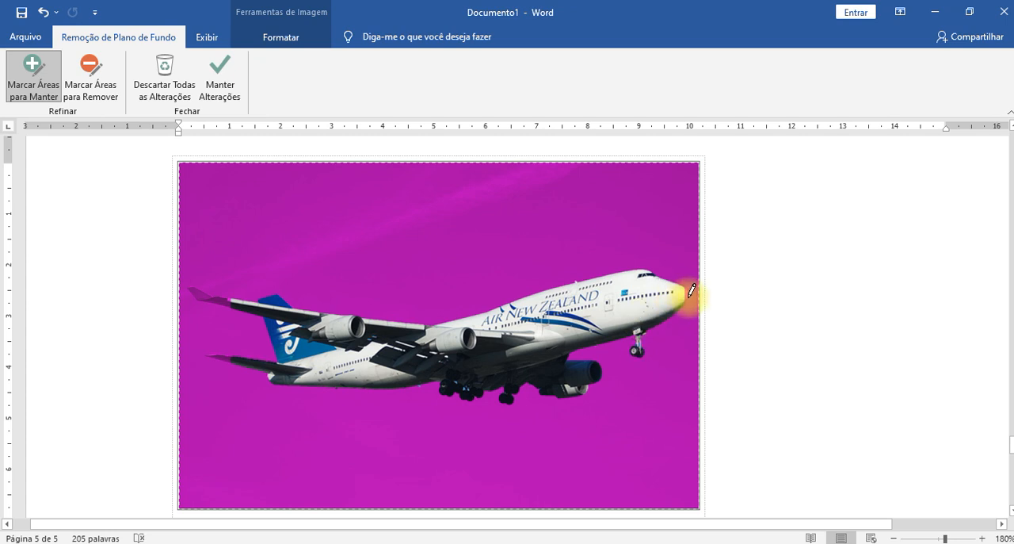
{"action": "left_click", "coordinate": [645, 329]}
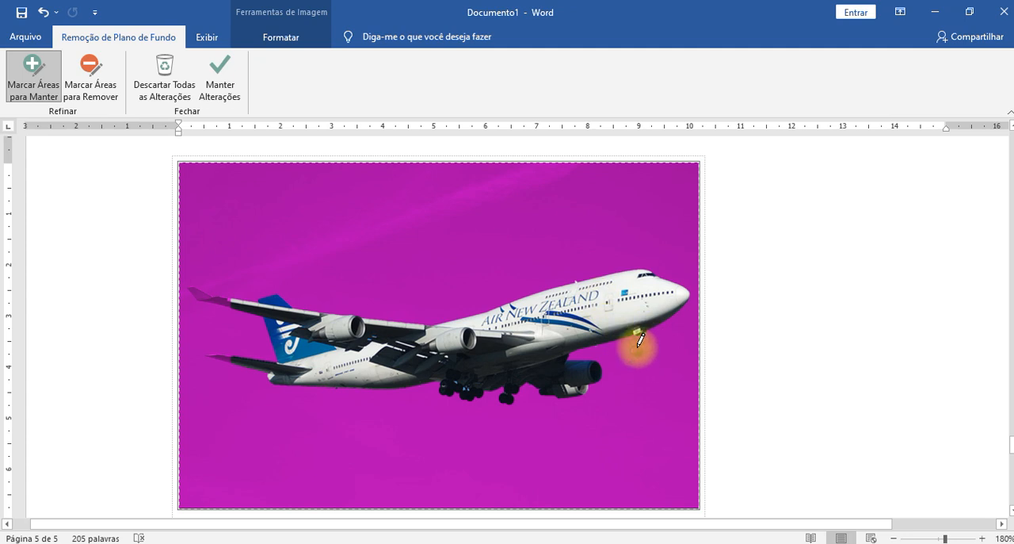
{"action": "left_click_drag", "start_coordinate": [639, 331], "coordinate": [639, 350]}
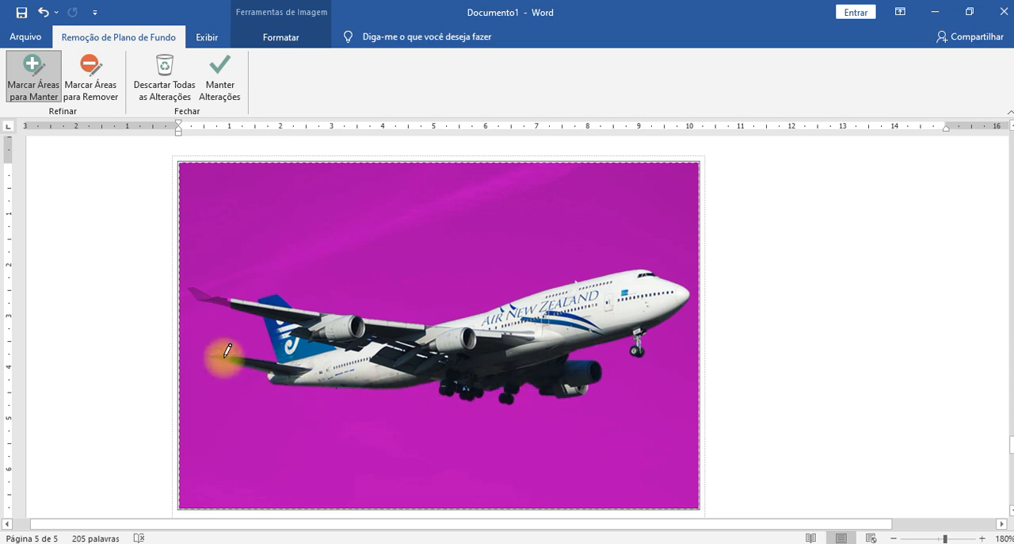
- Mark the airliner's tail stabilizer and far wing tip as areas to keep in the background removal
{"action": "left_click_drag", "start_coordinate": [227, 357], "coordinate": [251, 361]}
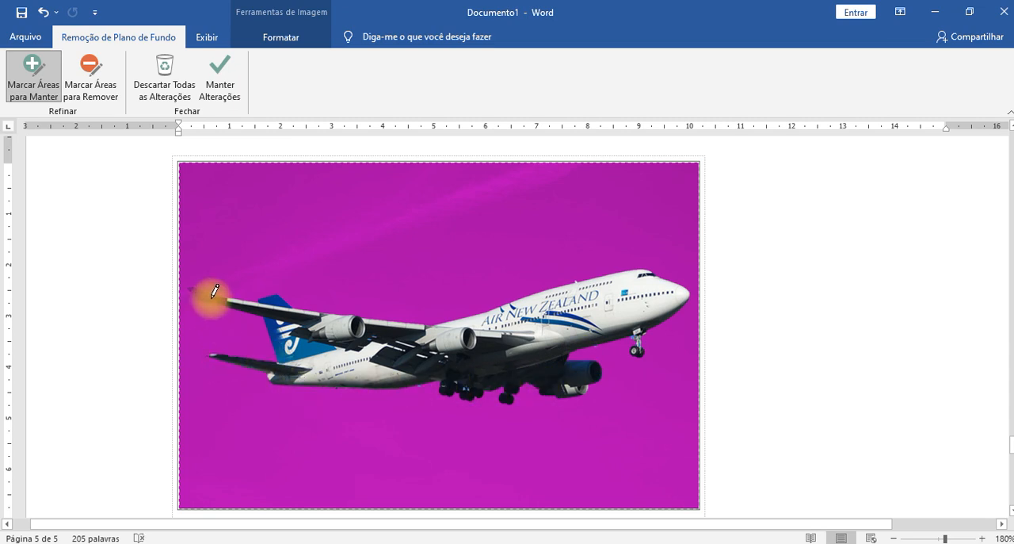
{"action": "left_click_drag", "start_coordinate": [218, 297], "coordinate": [278, 302]}
{"action": "left_click_drag", "start_coordinate": [199, 294], "coordinate": [204, 294]}
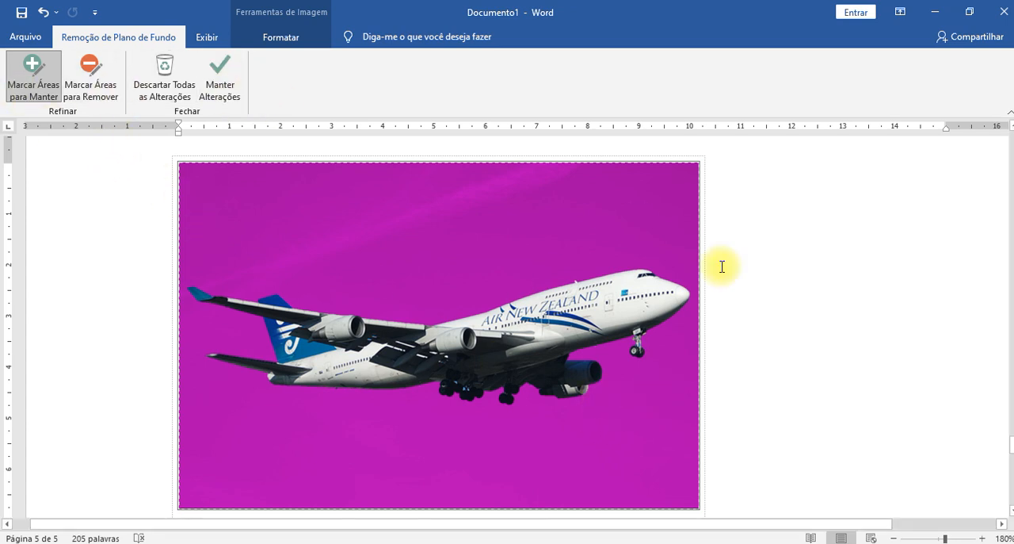
{"action": "left_click", "coordinate": [90, 72]}
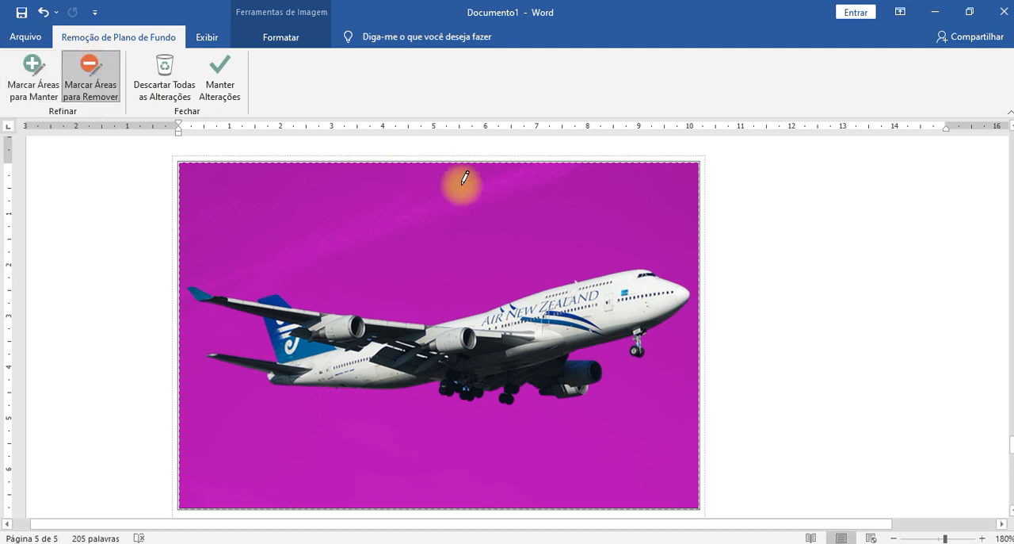
{"action": "left_click", "coordinate": [22, 76]}
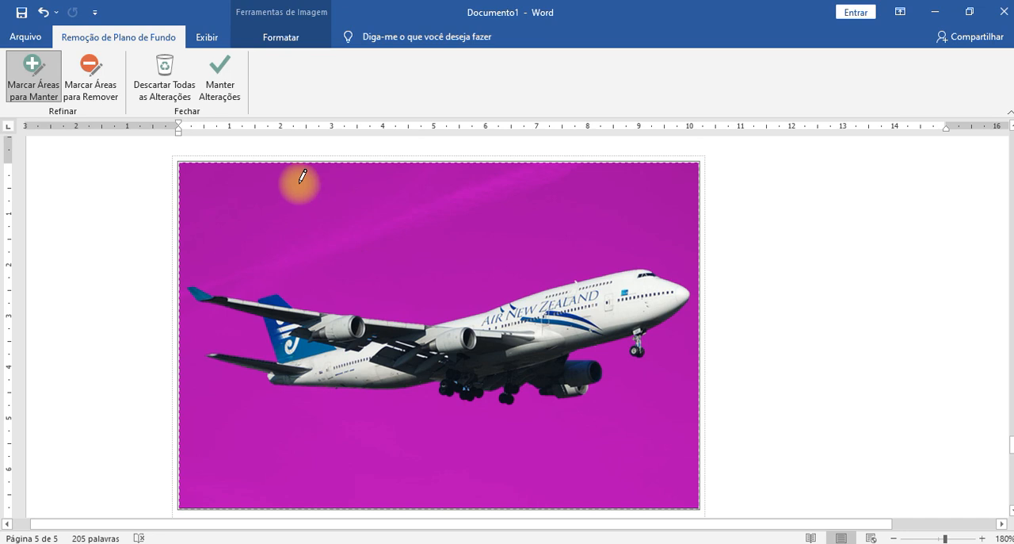
- Keep the background removal changes and shrink the airliner picture to about 4.6 × 6.9 cm
{"action": "left_click", "coordinate": [221, 90]}
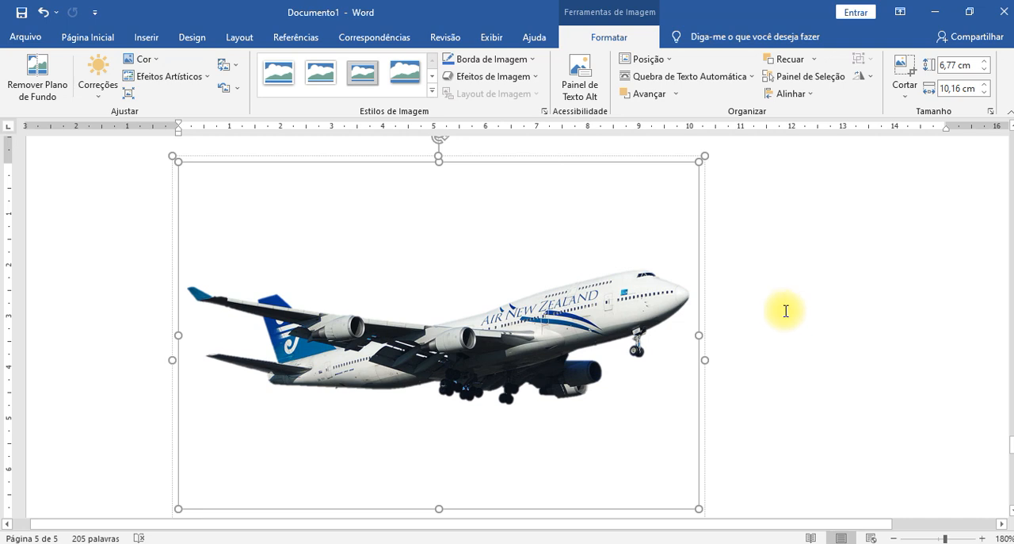
{"action": "left_click_drag", "start_coordinate": [699, 509], "coordinate": [533, 397]}
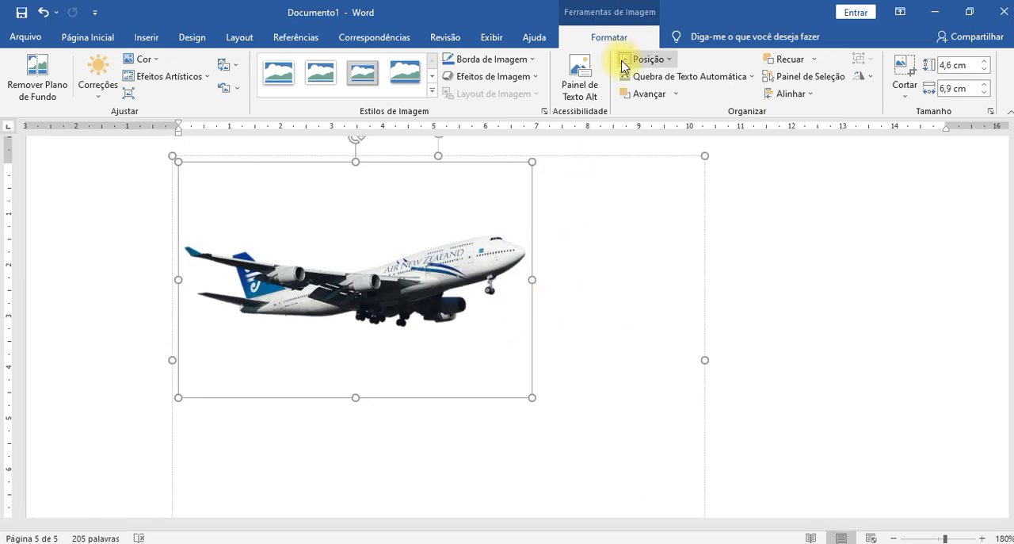
{"action": "left_click", "coordinate": [804, 349]}
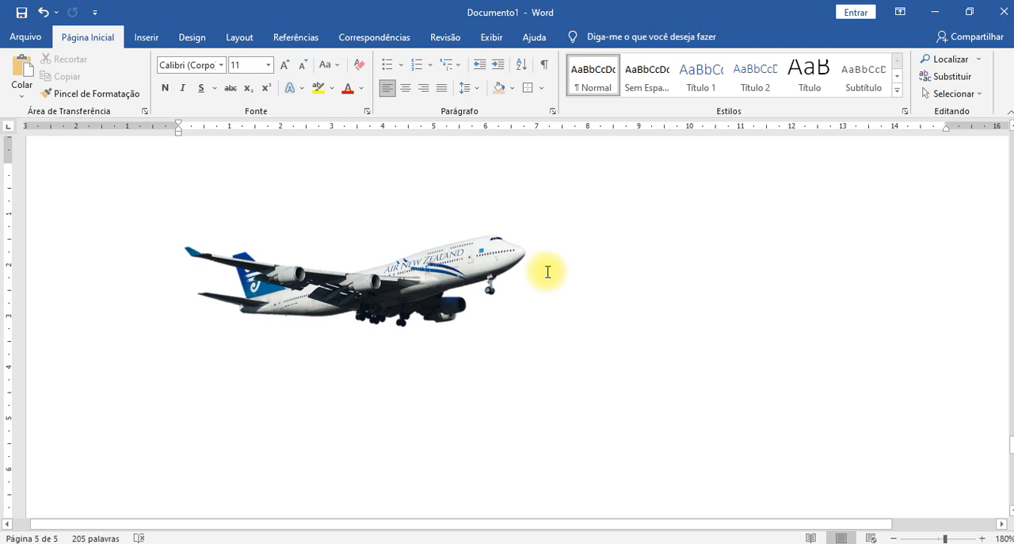
- Shrink the NASA jets photo together with its caption to about 7.19 × 8.72 cm
{"action": "scroll", "coordinate": [547, 272], "scroll_direction": "down", "scroll_amount": 6}
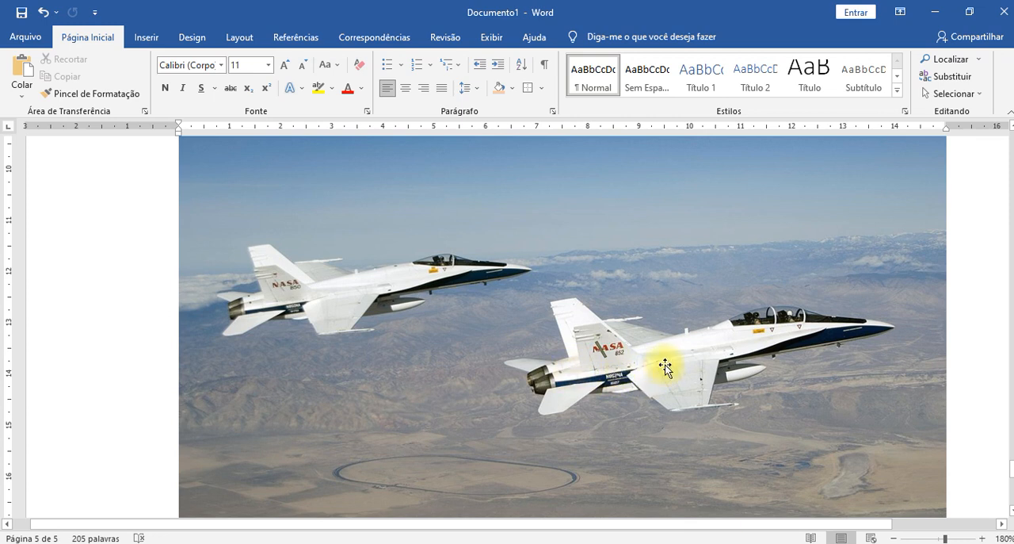
{"action": "scroll", "coordinate": [670, 368], "scroll_direction": "down", "scroll_amount": 1}
{"action": "left_click", "coordinate": [664, 309]}
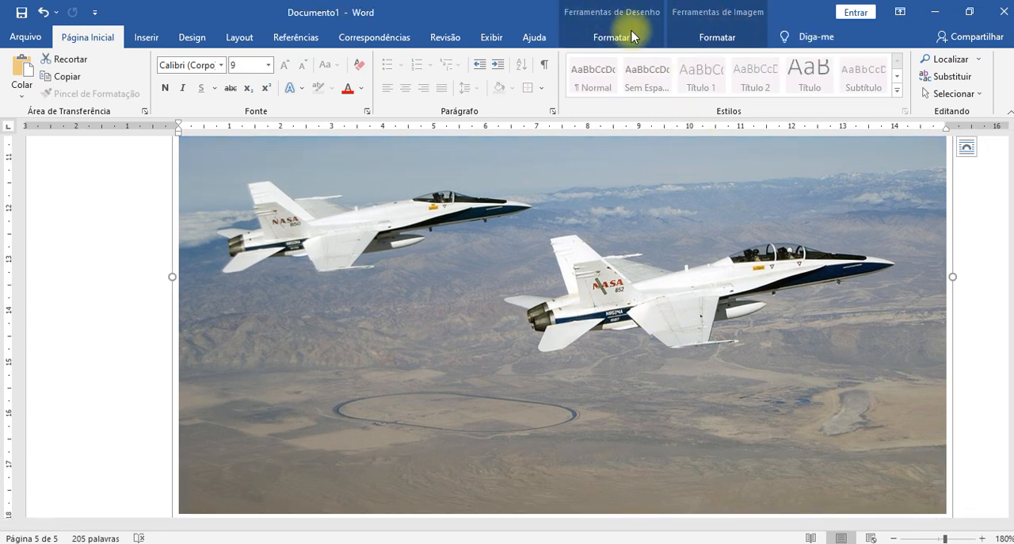
{"action": "left_click", "coordinate": [745, 38]}
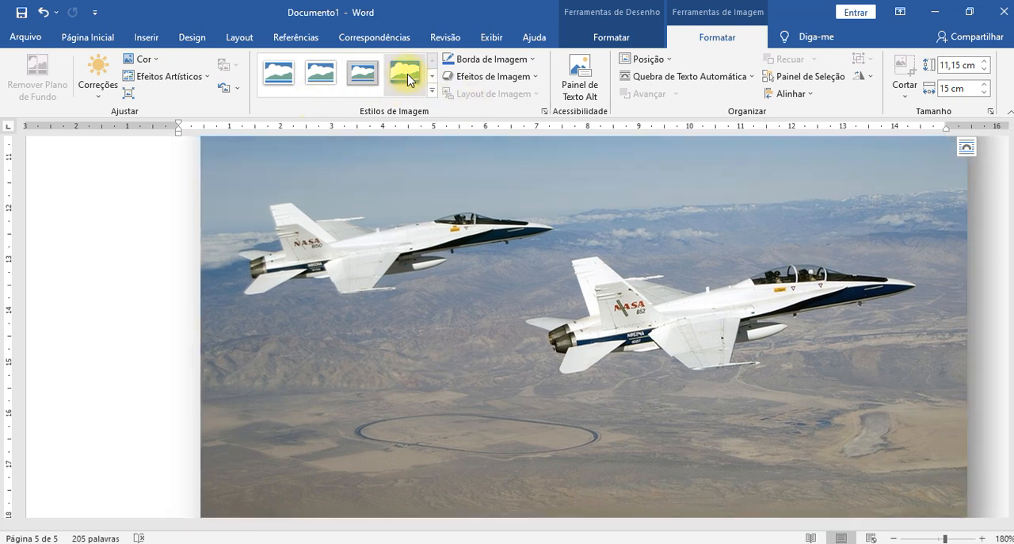
{"action": "scroll", "coordinate": [797, 343], "scroll_direction": "down", "scroll_amount": 2, "text": "ctrl"}
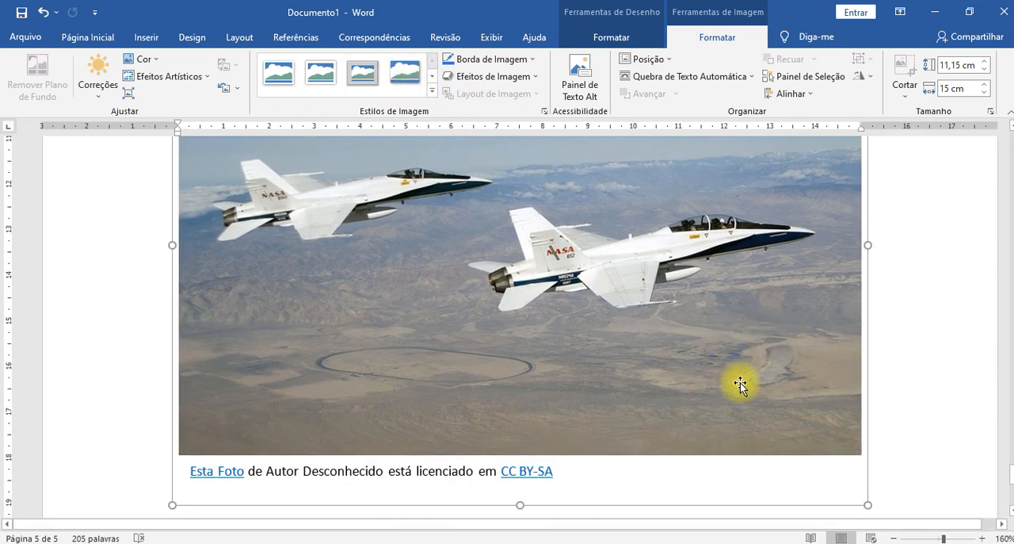
{"action": "left_click_drag", "start_coordinate": [869, 505], "coordinate": [463, 285]}
{"action": "left_click", "coordinate": [687, 375]}
{"action": "left_click_drag", "start_coordinate": [687, 374], "coordinate": [654, 340]}
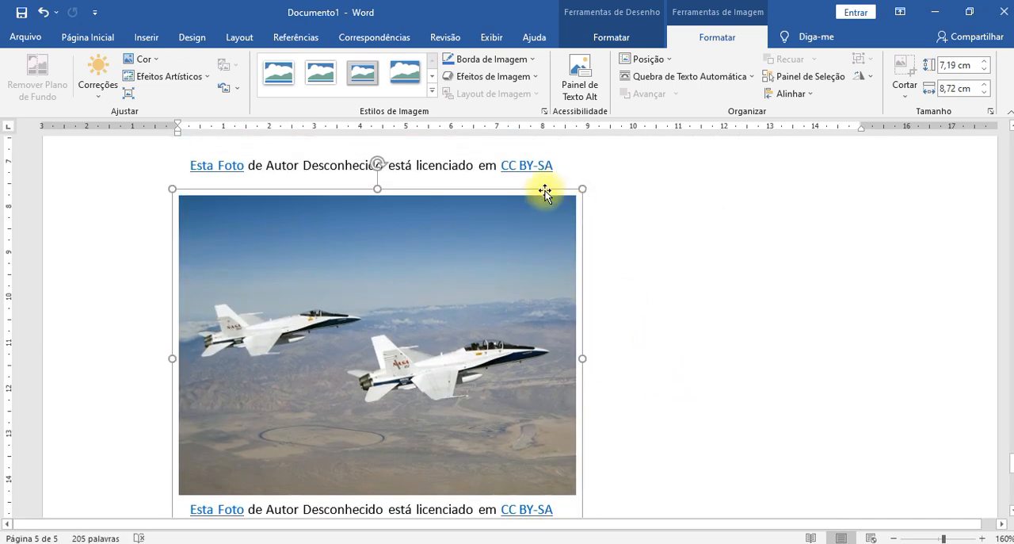
- Move the NASA jets photo toward the page's right margin and enlarge it to about 7.82 × 9.5 cm
{"action": "left_click", "coordinate": [597, 206]}
{"action": "left_click", "coordinate": [708, 342]}
{"action": "left_click_drag", "start_coordinate": [383, 333], "coordinate": [631, 358]}
{"action": "scroll", "coordinate": [611, 346], "scroll_direction": "down", "scroll_amount": 4}
{"action": "scroll", "coordinate": [627, 254], "scroll_direction": "up", "scroll_amount": 3}
{"action": "scroll", "coordinate": [609, 319], "scroll_direction": "down", "scroll_amount": 1}
{"action": "scroll", "coordinate": [602, 318], "scroll_direction": "up", "scroll_amount": 1}
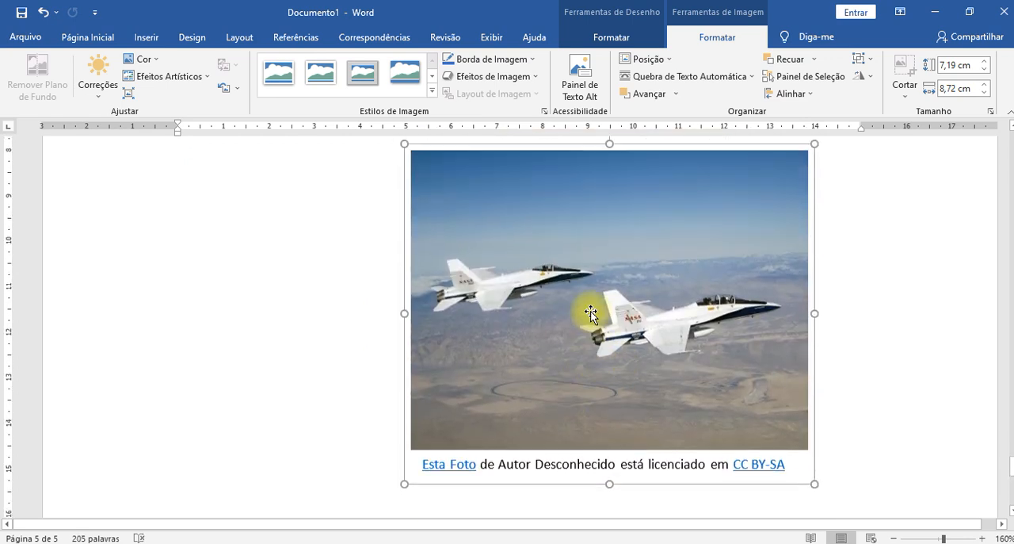
{"action": "left_click_drag", "start_coordinate": [403, 490], "coordinate": [369, 515]}
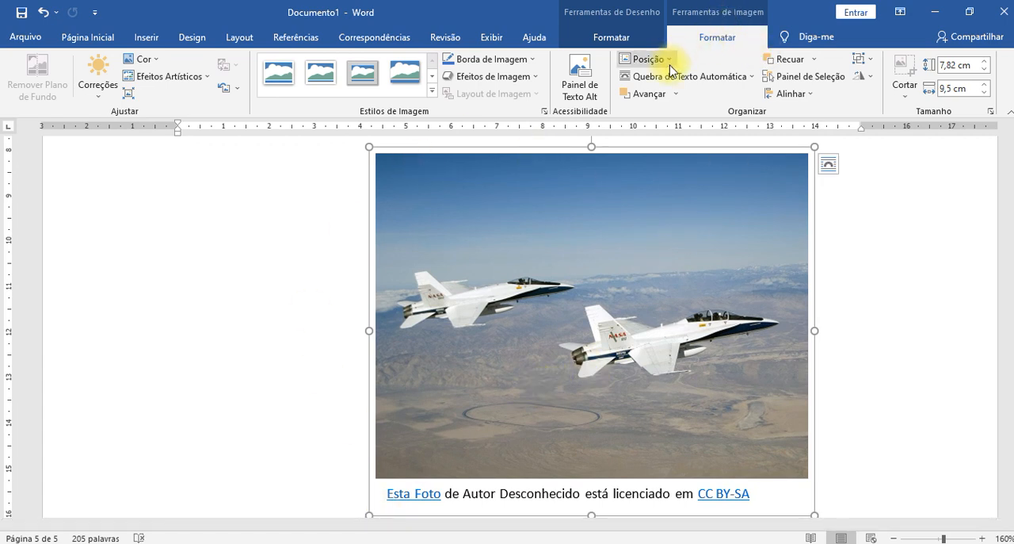
- Apply the drop-shadow rectangle picture style to the NASA jets photo and its caption
{"action": "left_click", "coordinate": [406, 73]}
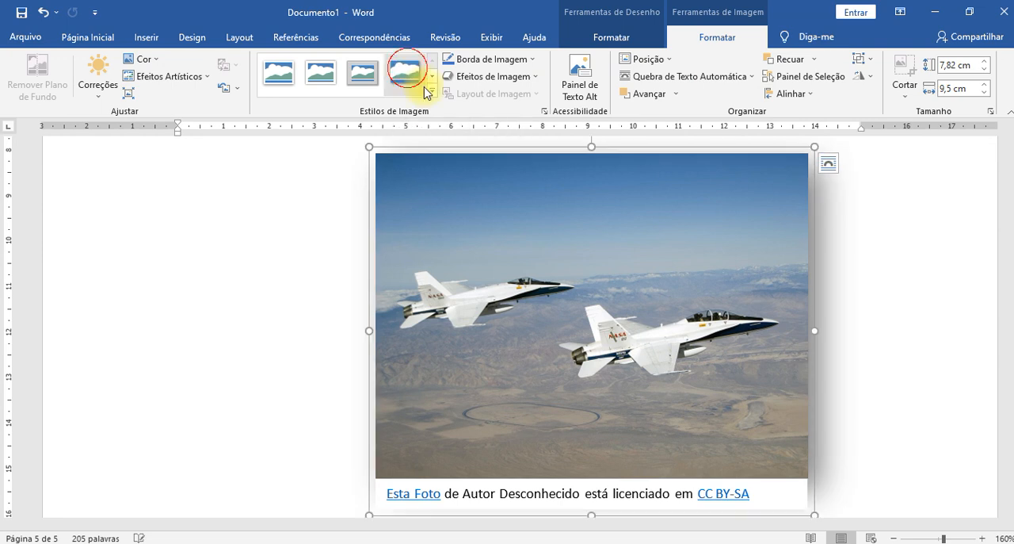
{"action": "scroll", "coordinate": [950, 428], "scroll_direction": "down", "scroll_amount": 3}
{"action": "scroll", "coordinate": [864, 428], "scroll_direction": "down", "scroll_amount": 2, "text": "ctrl"}
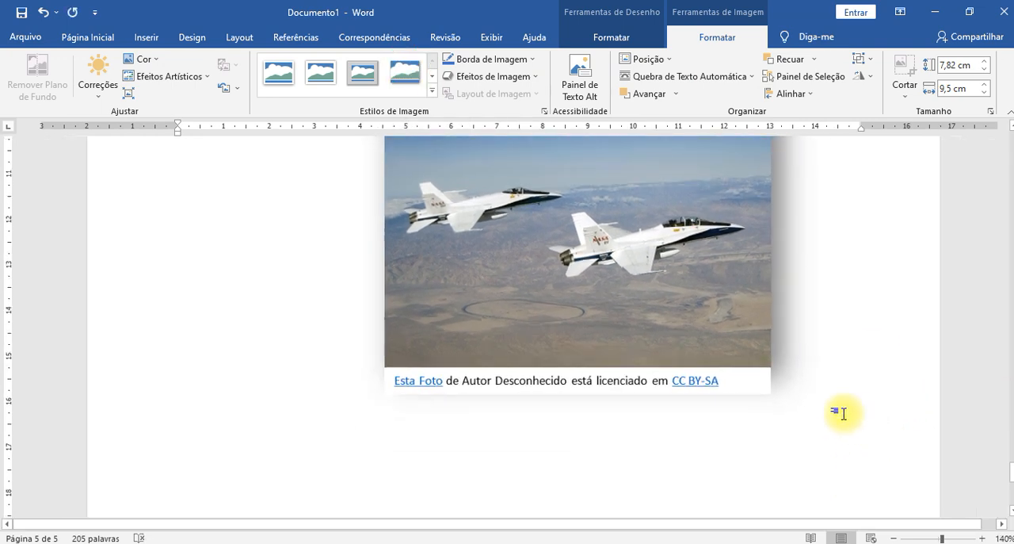
{"action": "scroll", "coordinate": [796, 309], "scroll_direction": "up", "scroll_amount": 1}
{"action": "left_click", "coordinate": [859, 434]}
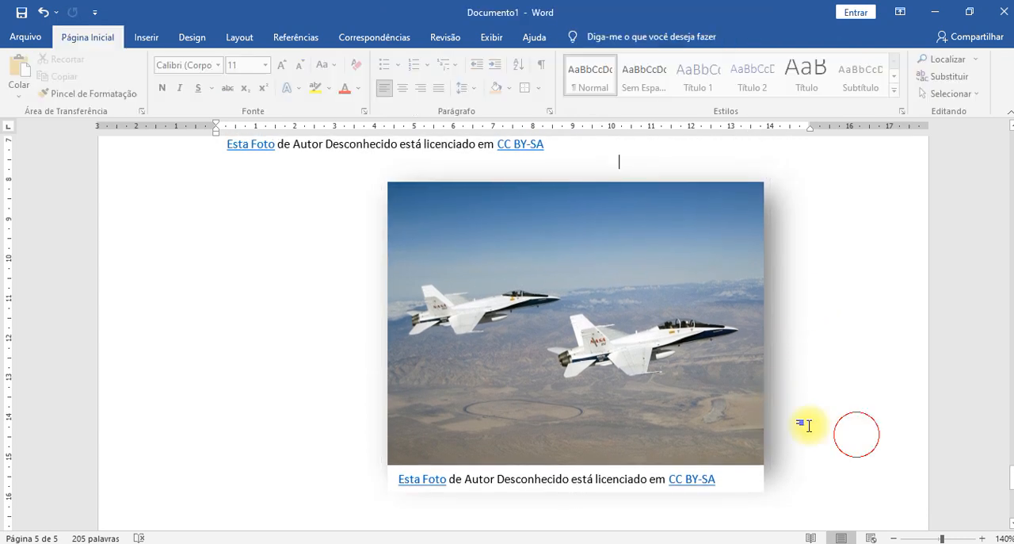
{"action": "left_click", "coordinate": [648, 363]}
{"action": "left_click", "coordinate": [406, 75]}
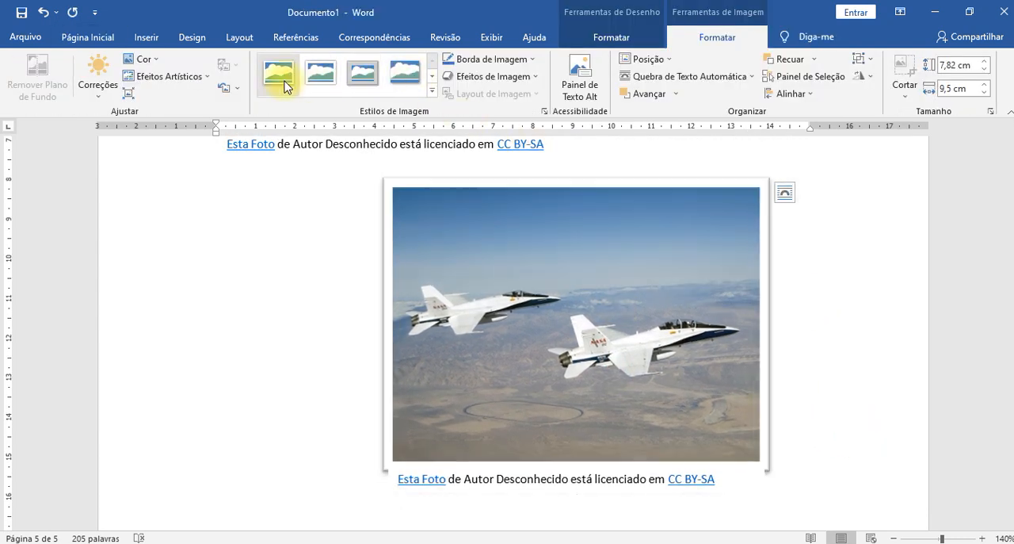
{"action": "left_click", "coordinate": [321, 78]}
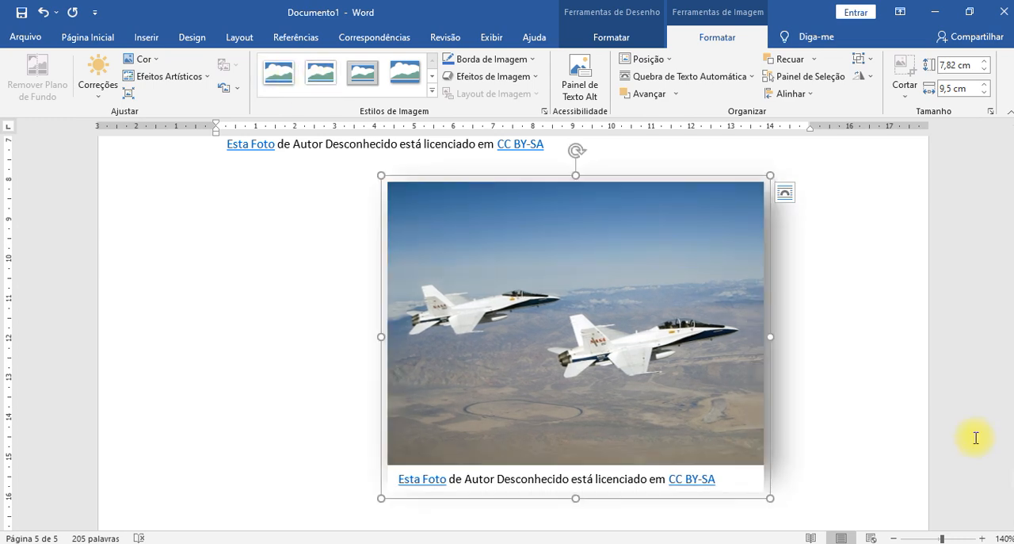
- Delete the license caption box beneath the NASA jets photo
{"action": "left_click", "coordinate": [737, 483]}
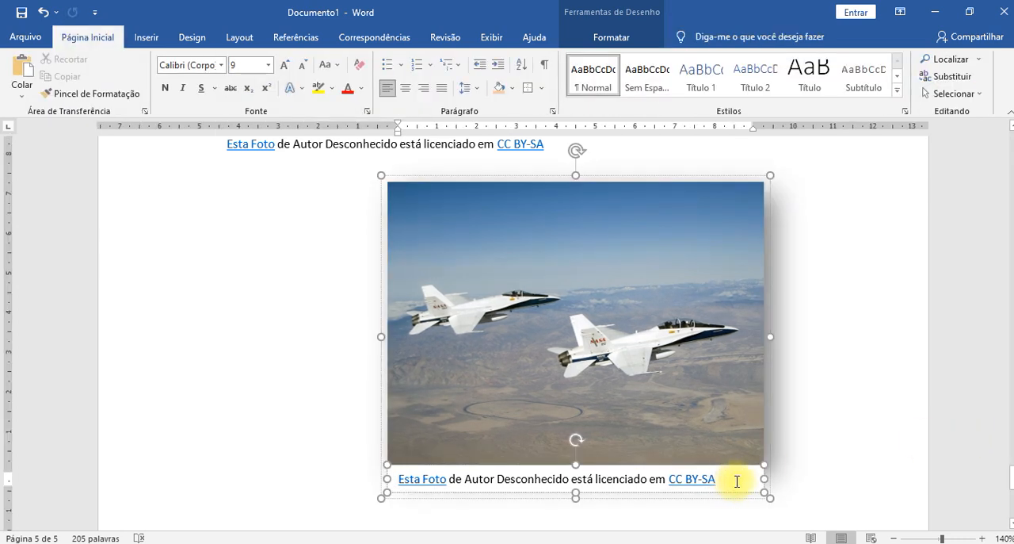
{"action": "key", "text": "Delete"}
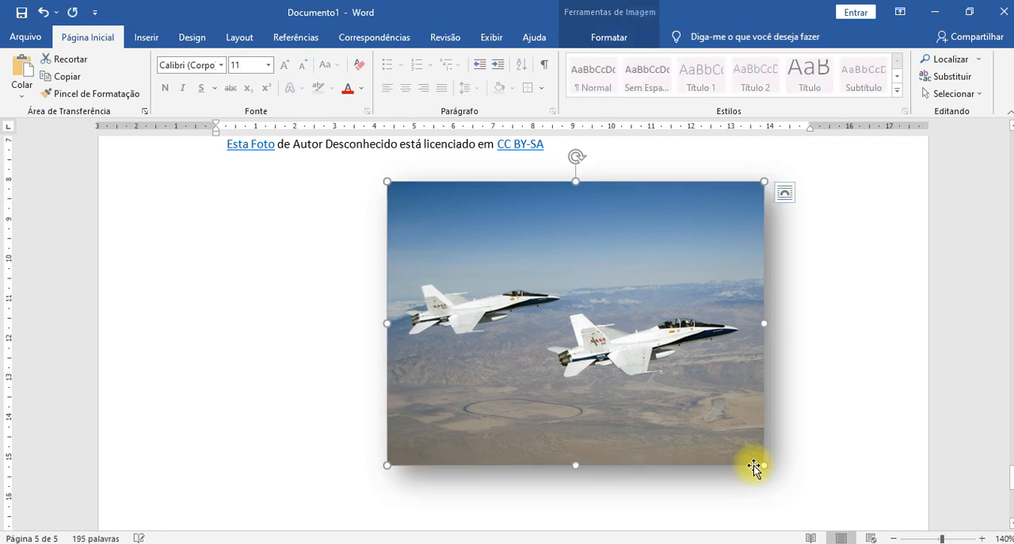
{"action": "left_click", "coordinate": [831, 407]}
- Apply the "Perspectiva Biselada" picture style to the NASA jets photo
{"action": "left_click", "coordinate": [737, 320]}
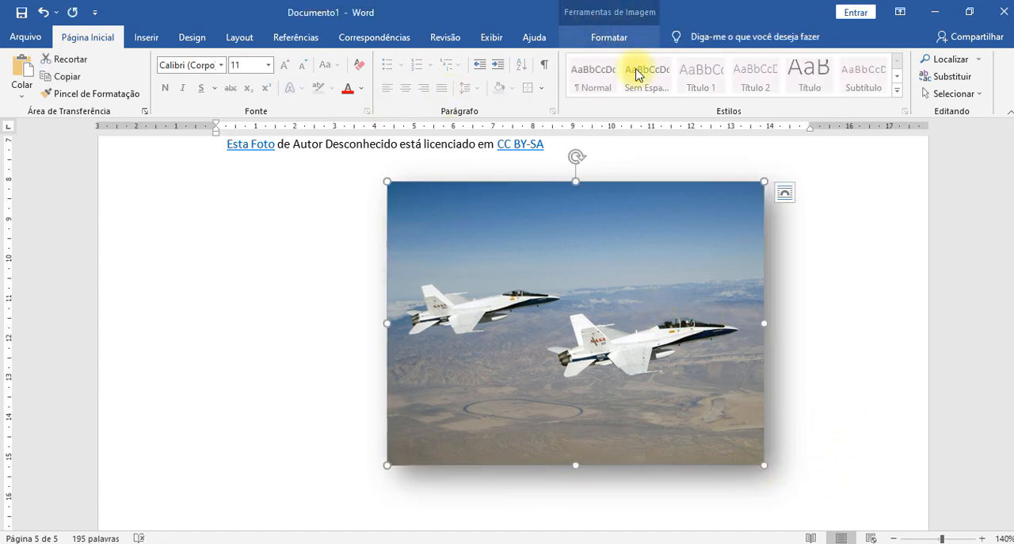
{"action": "left_click", "coordinate": [866, 306]}
{"action": "left_click", "coordinate": [695, 335]}
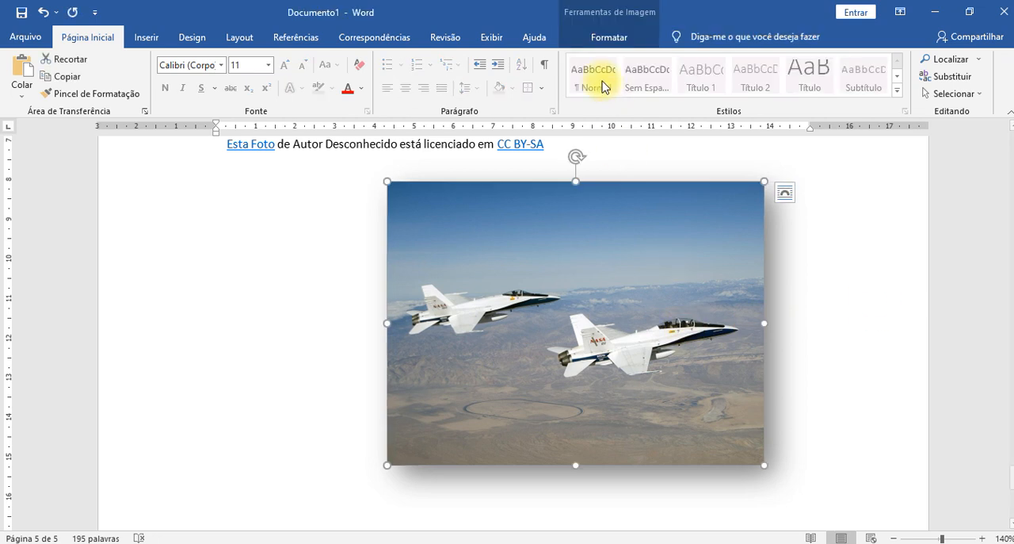
{"action": "left_click", "coordinate": [611, 31]}
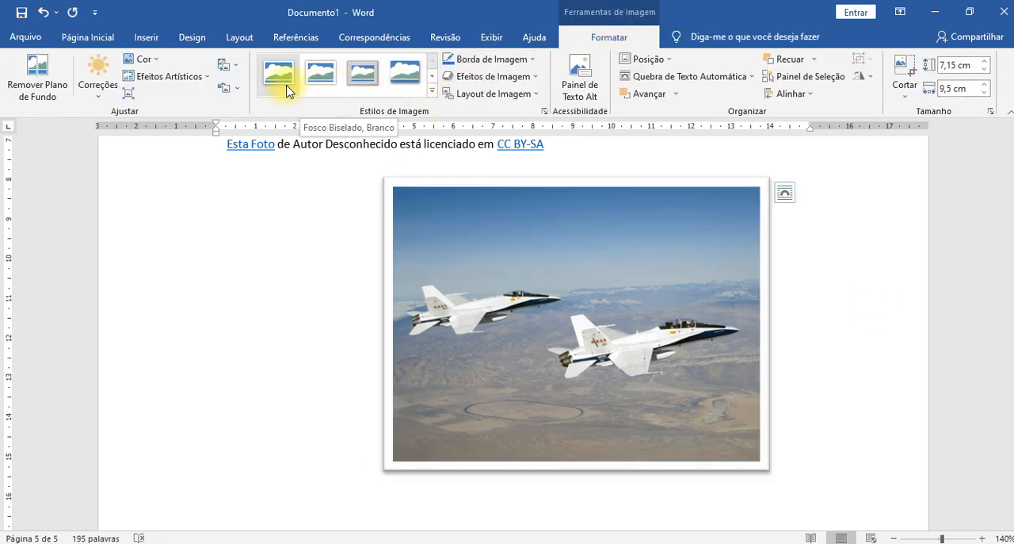
{"action": "left_click", "coordinate": [405, 73]}
{"action": "left_click", "coordinate": [431, 93]}
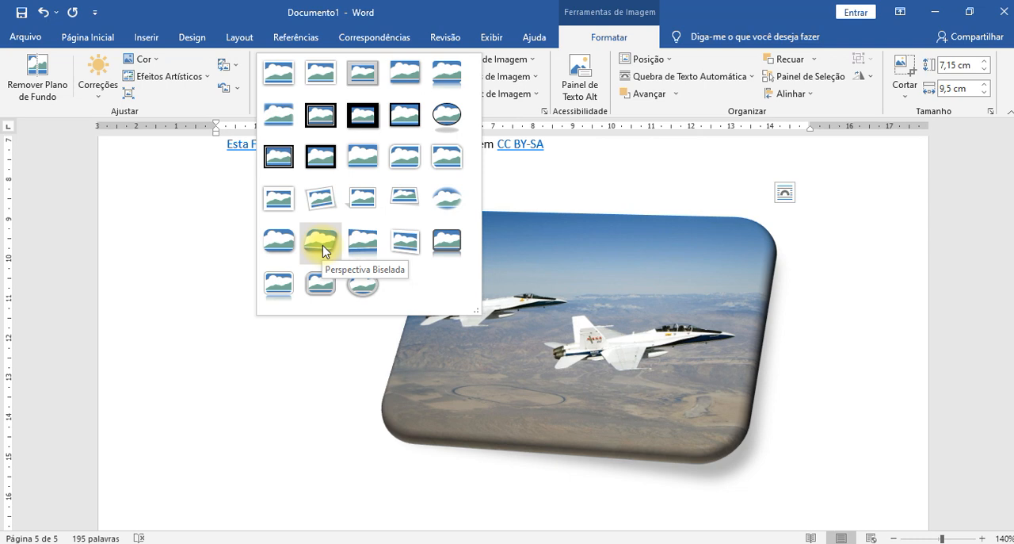
{"action": "left_click", "coordinate": [320, 241]}
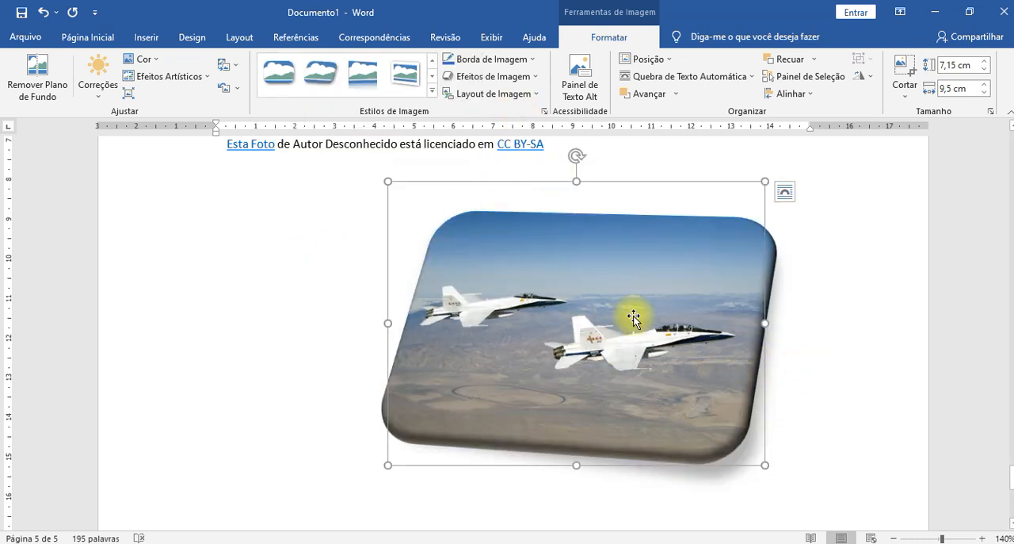
{"action": "left_click", "coordinate": [511, 93]}
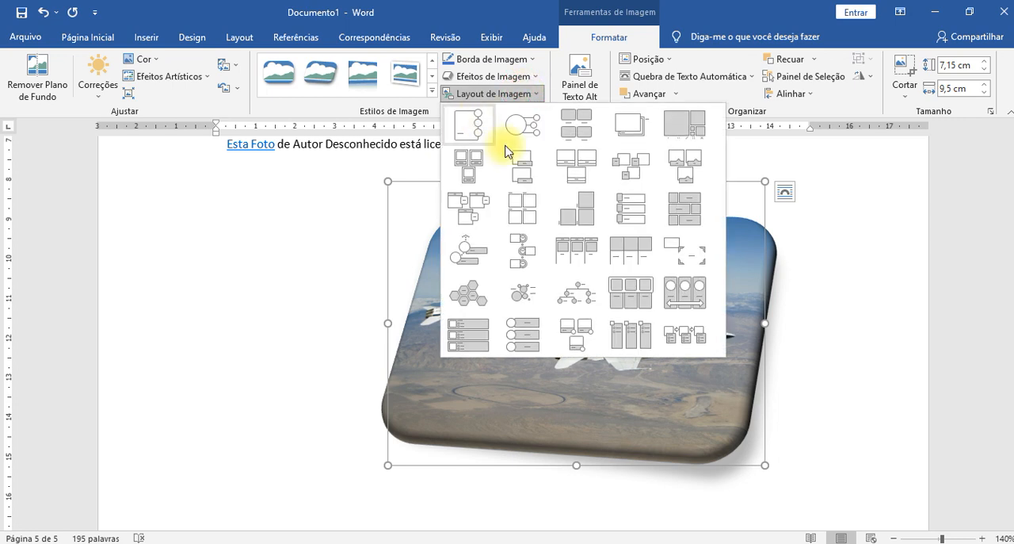
{"action": "left_click", "coordinate": [803, 282]}
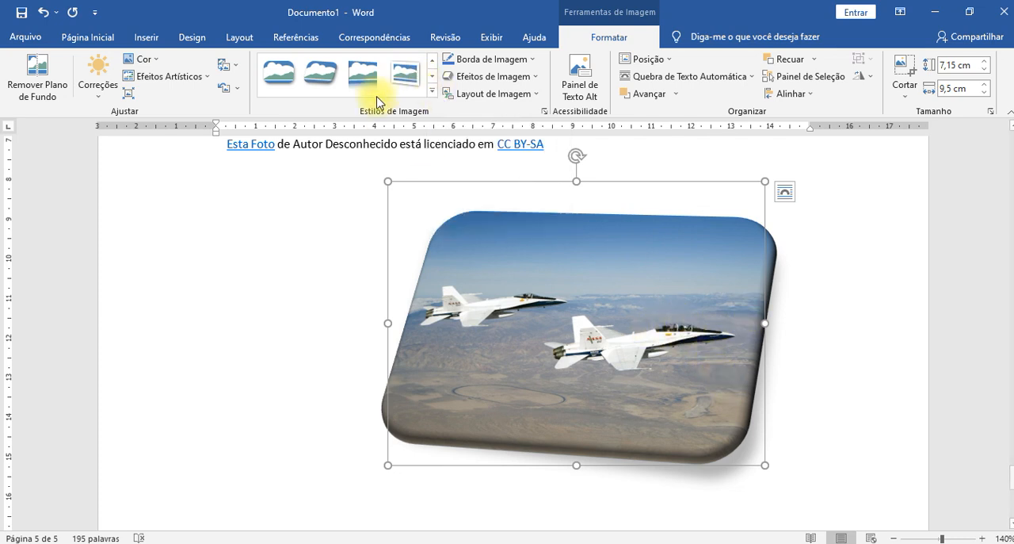
{"action": "left_click", "coordinate": [432, 91]}
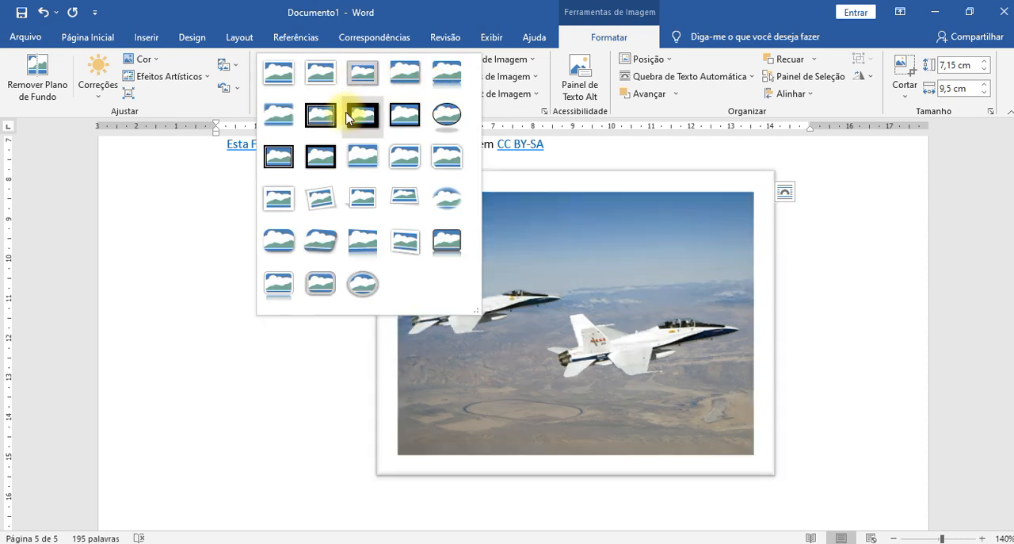
{"action": "right_click", "coordinate": [320, 245]}
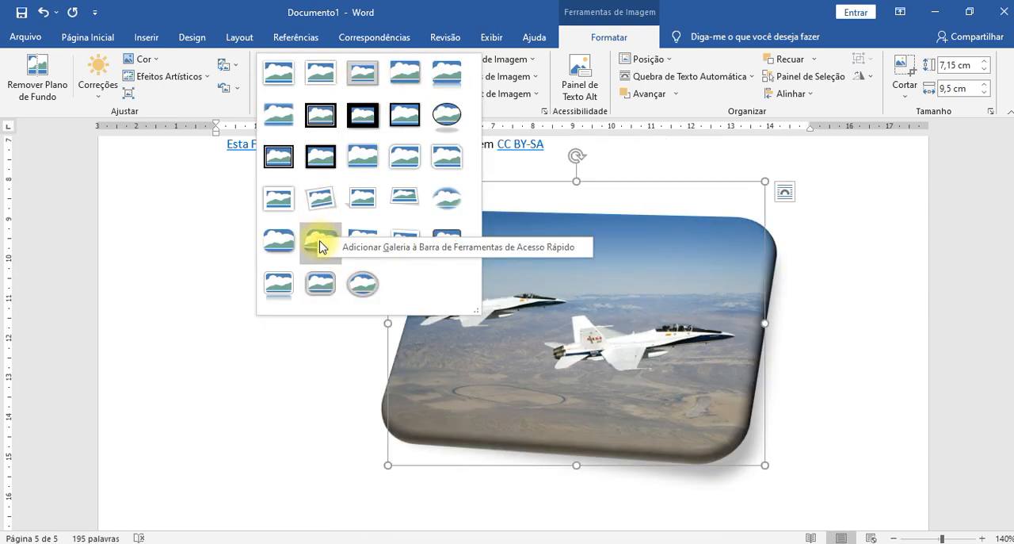
{"action": "left_click", "coordinate": [317, 232]}
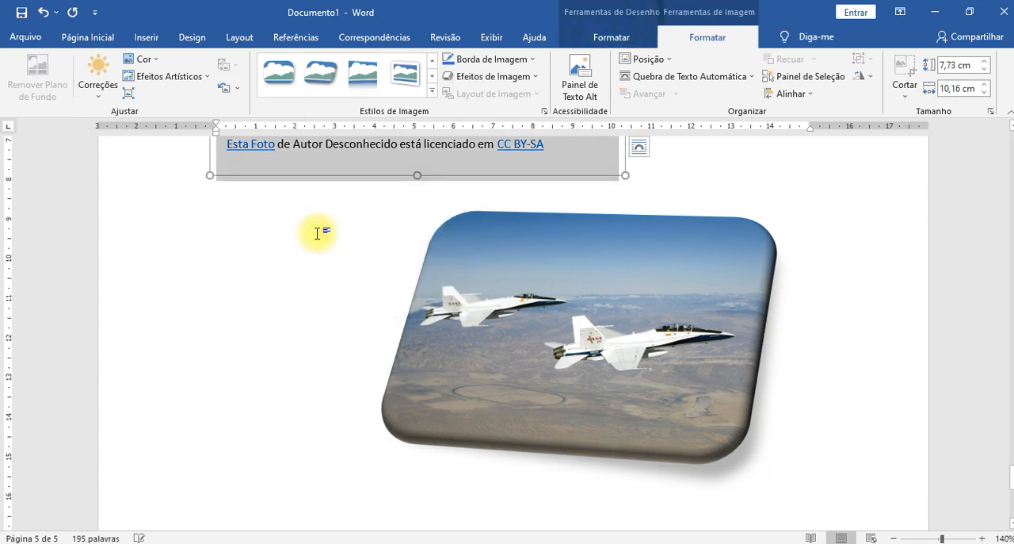
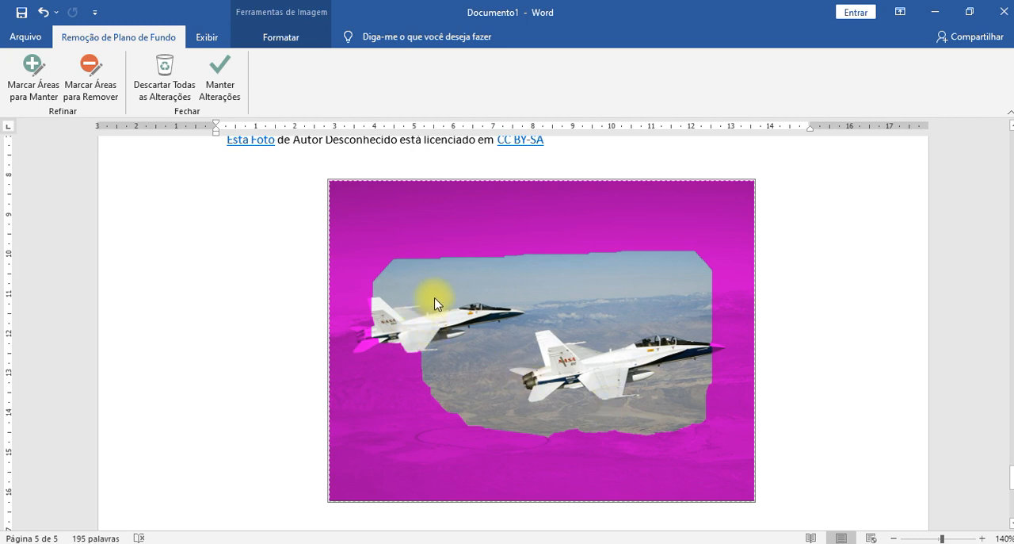
- Mark the left jet and the landscape around the right jet as areas to remove from the NASA jets photo
{"action": "left_click", "coordinate": [93, 75]}
{"action": "mouse_move", "coordinate": [382, 335]}
{"action": "left_mouse_down"}
{"action": "mouse_move", "coordinate": [586, 287]}
{"action": "mouse_move", "coordinate": [724, 290]}
{"action": "mouse_move", "coordinate": [385, 247]}
{"action": "left_mouse_up"}
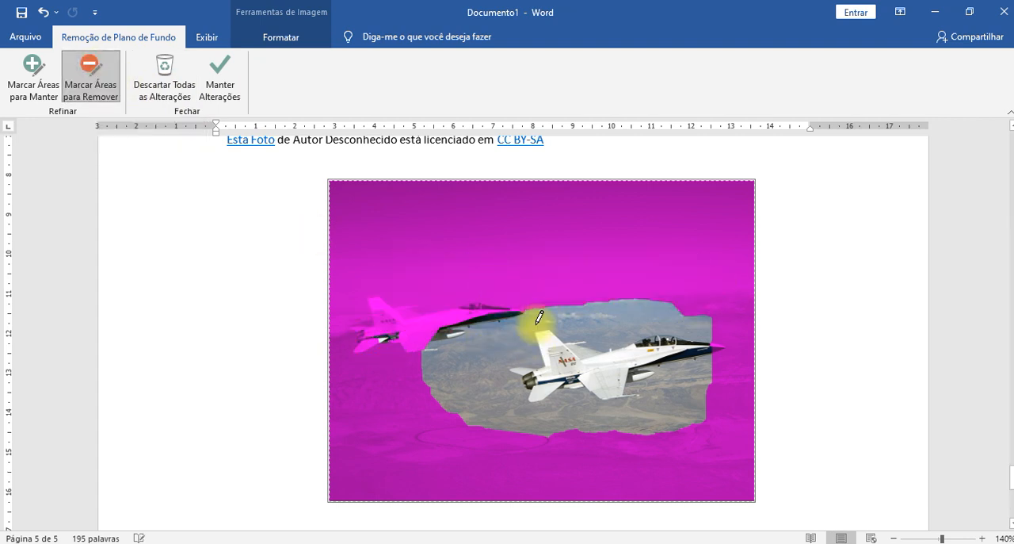
{"action": "mouse_move", "coordinate": [483, 328]}
{"action": "left_mouse_down"}
{"action": "mouse_move", "coordinate": [549, 449]}
{"action": "mouse_move", "coordinate": [679, 408]}
{"action": "mouse_move", "coordinate": [753, 410]}
{"action": "left_mouse_up"}
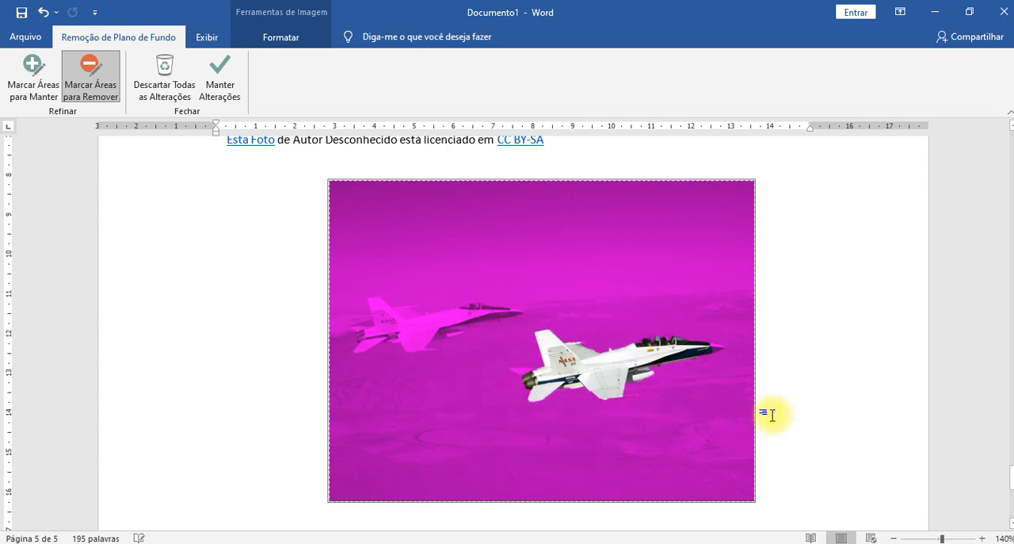
- Mark the right jet's tail, wings and fuselage as areas to keep, and apply the background removal
{"action": "left_click", "coordinate": [32, 73]}
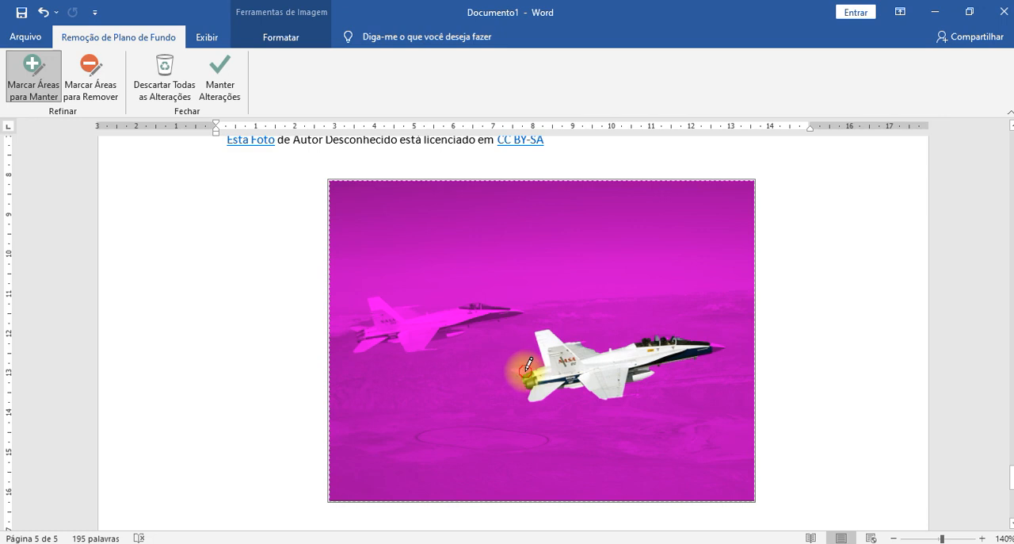
{"action": "left_click_drag", "start_coordinate": [528, 364], "coordinate": [607, 354]}
{"action": "mouse_move", "coordinate": [547, 390]}
{"action": "left_mouse_down"}
{"action": "mouse_move", "coordinate": [532, 400]}
{"action": "mouse_move", "coordinate": [552, 352]}
{"action": "mouse_move", "coordinate": [609, 381]}
{"action": "mouse_move", "coordinate": [701, 352]}
{"action": "mouse_move", "coordinate": [749, 372]}
{"action": "mouse_move", "coordinate": [756, 365]}
{"action": "mouse_move", "coordinate": [695, 351]}
{"action": "mouse_move", "coordinate": [764, 365]}
{"action": "left_mouse_up"}
{"action": "scroll", "coordinate": [539, 402], "scroll_direction": "up", "scroll_amount": 2}
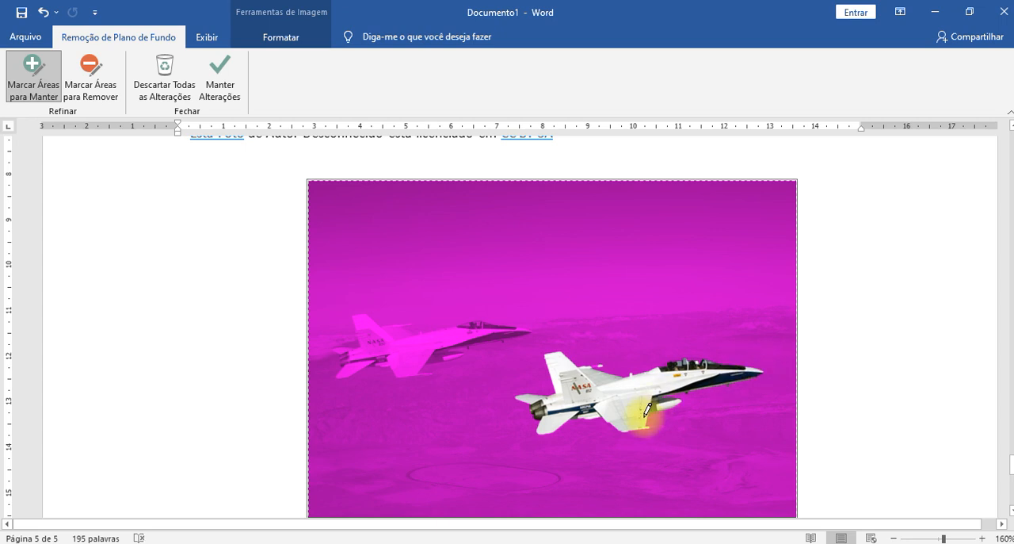
{"action": "mouse_move", "coordinate": [659, 421]}
{"action": "left_mouse_down"}
{"action": "mouse_move", "coordinate": [694, 416]}
{"action": "mouse_move", "coordinate": [645, 419]}
{"action": "mouse_move", "coordinate": [657, 422]}
{"action": "mouse_move", "coordinate": [613, 371]}
{"action": "mouse_move", "coordinate": [705, 376]}
{"action": "mouse_move", "coordinate": [698, 354]}
{"action": "left_mouse_up"}
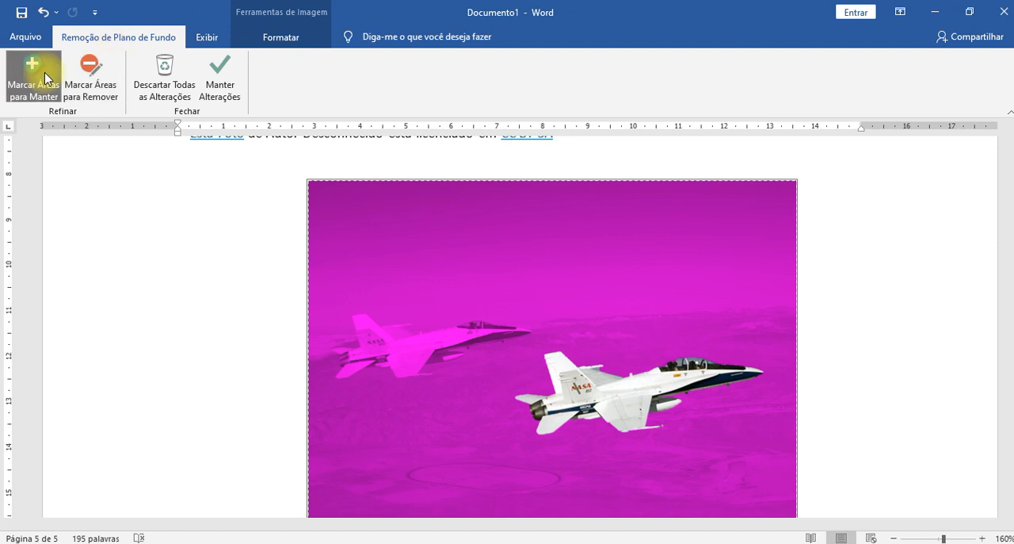
{"action": "left_click", "coordinate": [211, 80]}
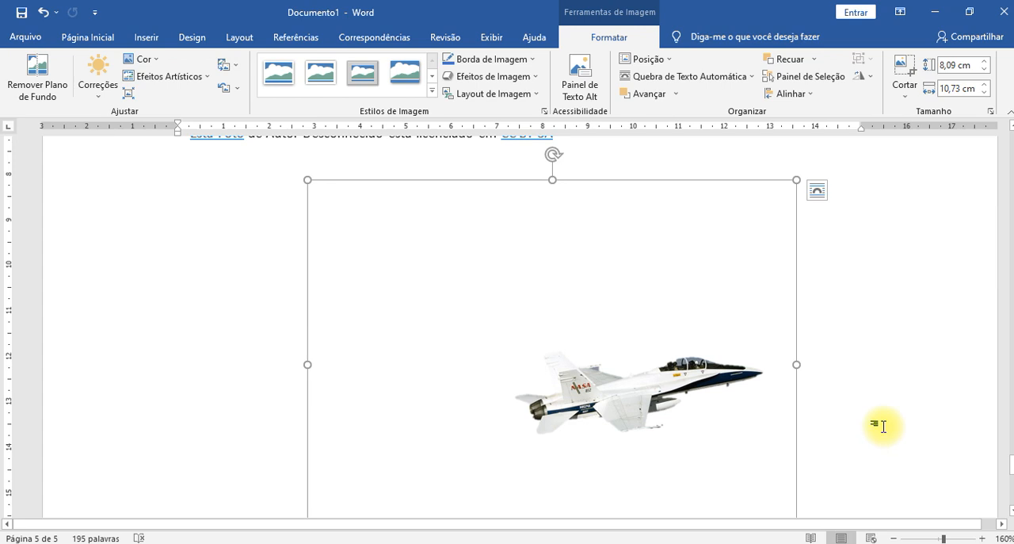
{"action": "left_click", "coordinate": [877, 378]}
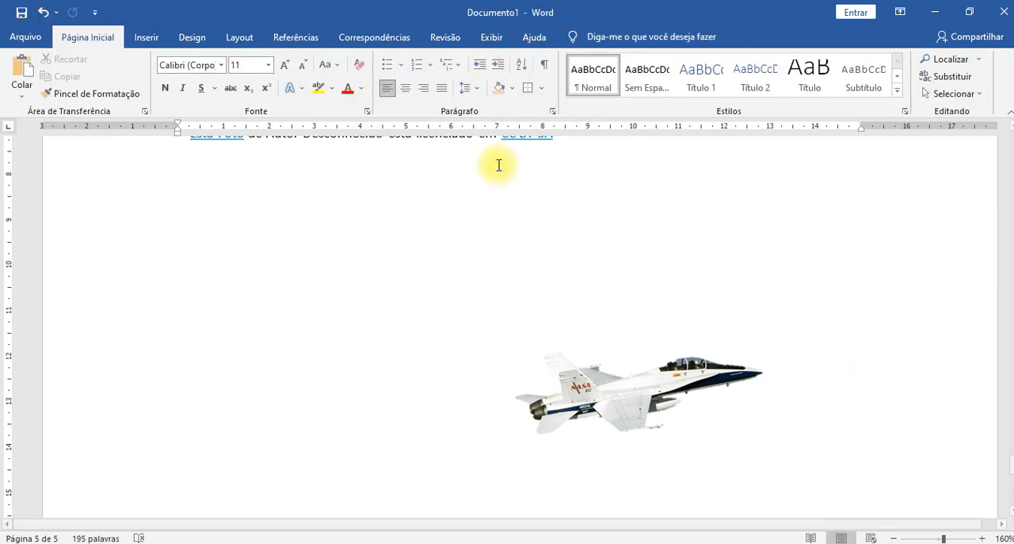
- Insert an online image from the "Praia" category showing a blue-green bay with a reddish cliff along its shore
{"action": "left_click", "coordinate": [144, 37]}
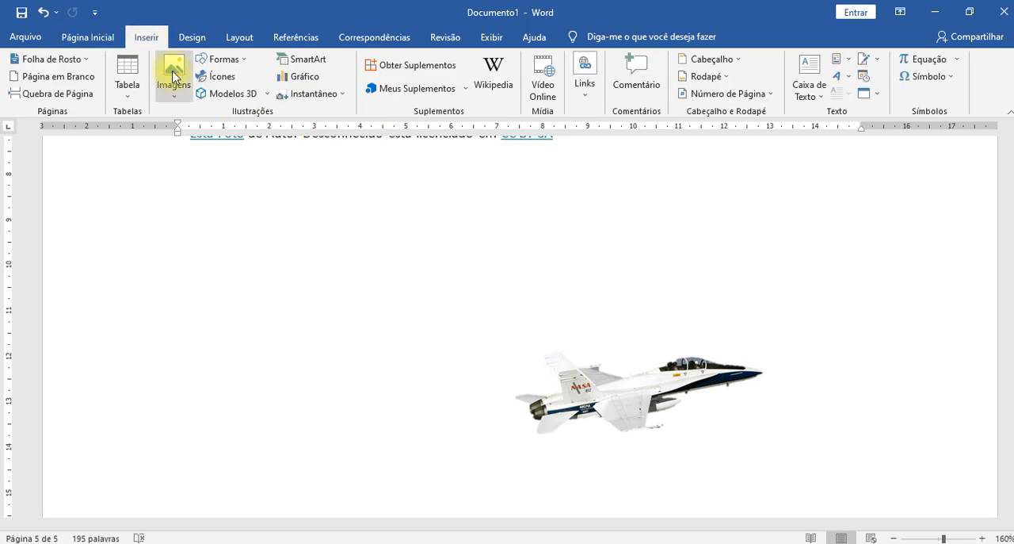
{"action": "left_click", "coordinate": [175, 79]}
{"action": "left_click", "coordinate": [211, 151]}
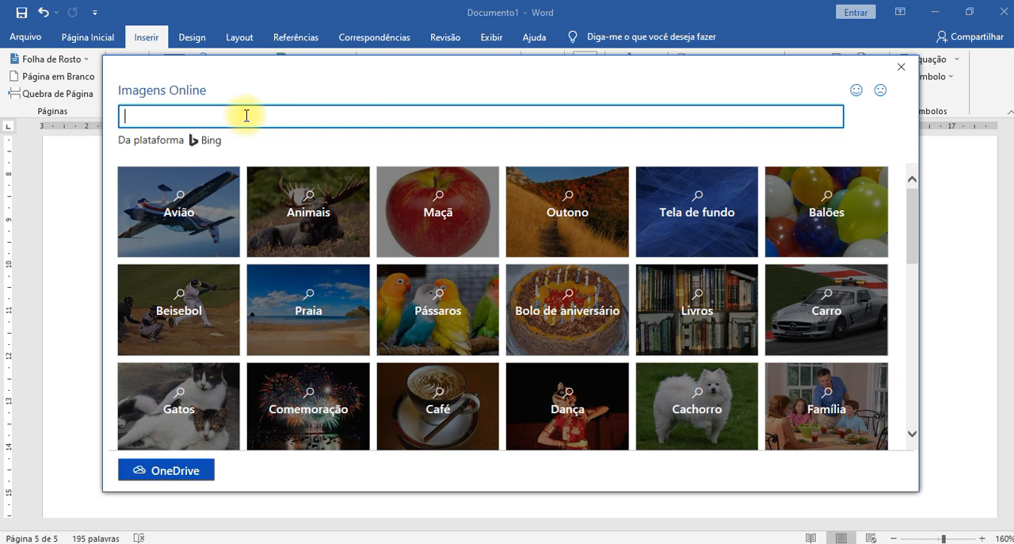
{"action": "left_click", "coordinate": [293, 309]}
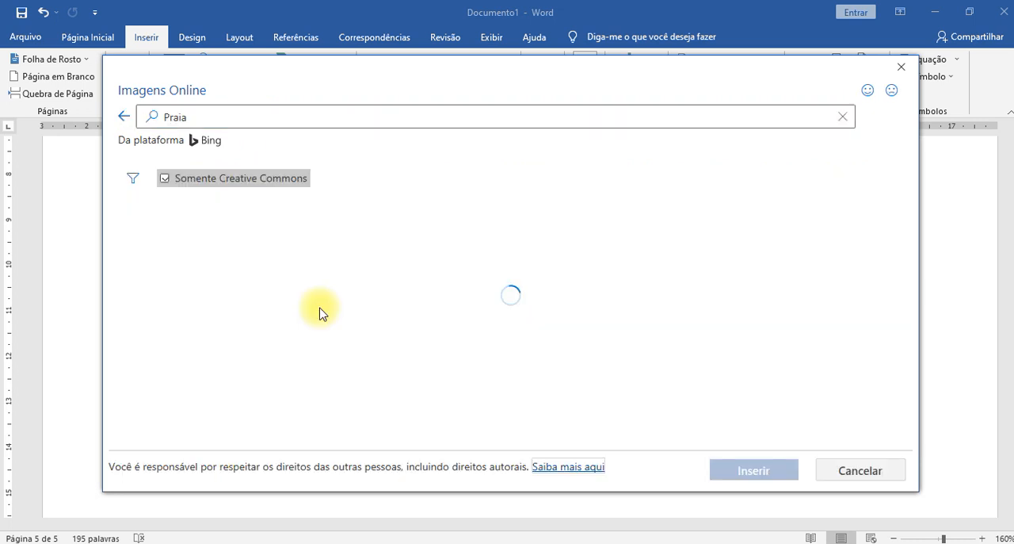
{"action": "scroll", "coordinate": [717, 226], "scroll_direction": "down", "scroll_amount": 2}
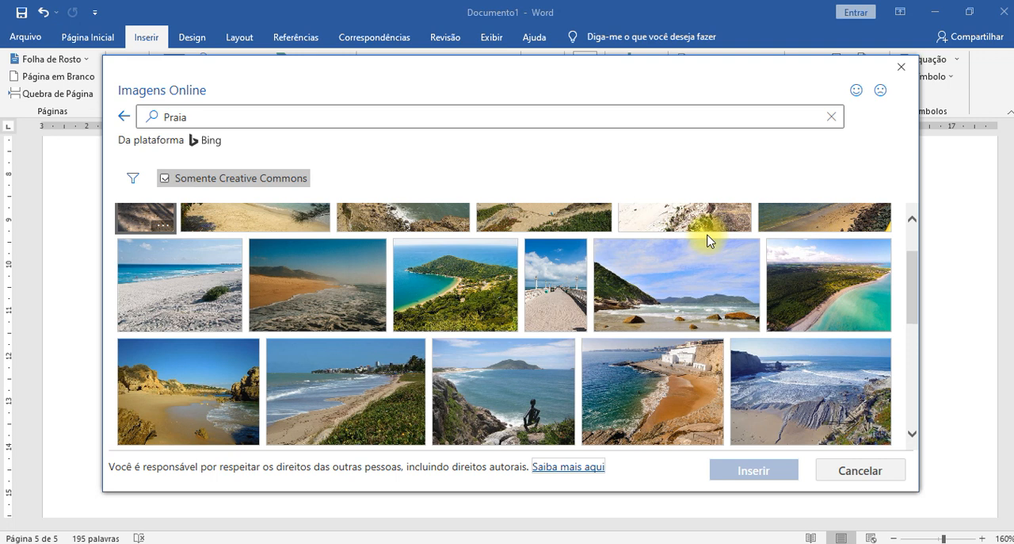
{"action": "scroll", "coordinate": [708, 241], "scroll_direction": "down", "scroll_amount": 1}
{"action": "scroll", "coordinate": [708, 242], "scroll_direction": "down", "scroll_amount": 1}
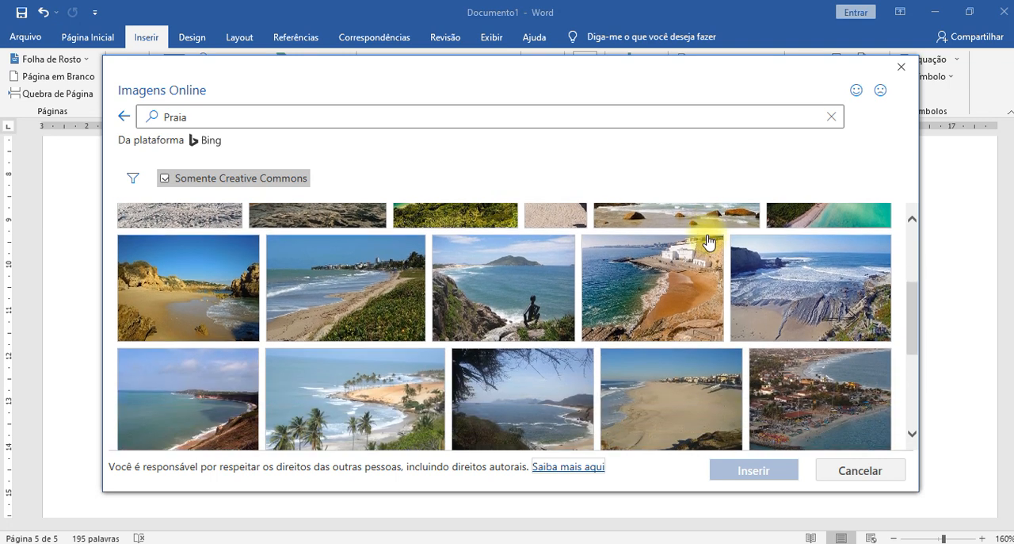
{"action": "scroll", "coordinate": [707, 241], "scroll_direction": "down", "scroll_amount": 1}
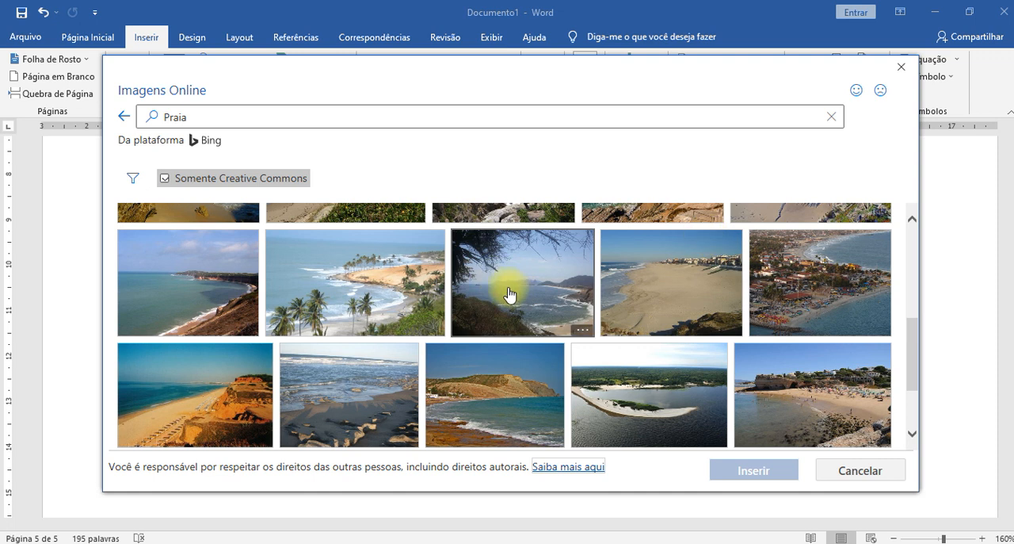
{"action": "left_click", "coordinate": [177, 272]}
{"action": "left_click", "coordinate": [761, 472]}
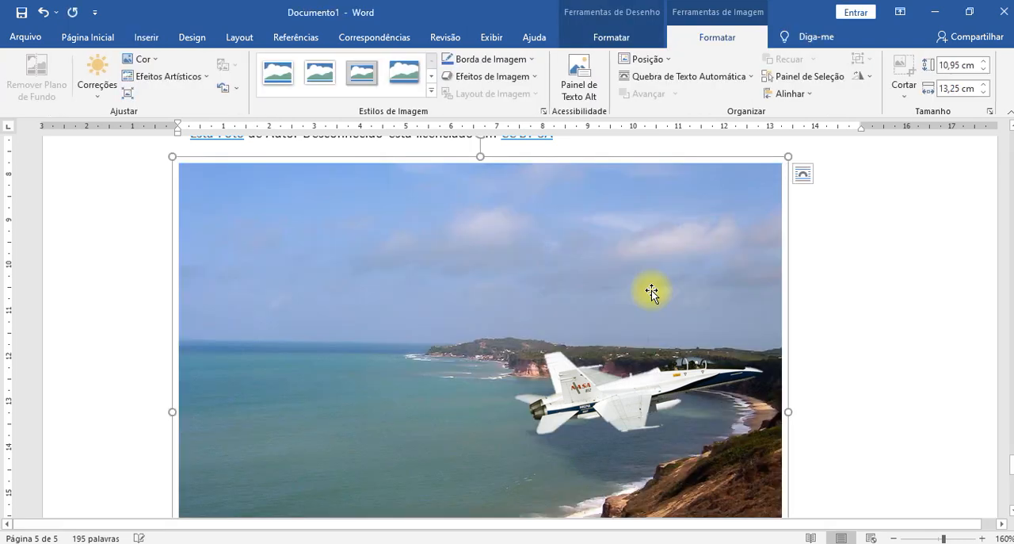
- Shrink the NASA jet cutout to about 4.37 × 5.79 cm and move it toward the beach photo's upper-left corner
{"action": "scroll", "coordinate": [651, 290], "scroll_direction": "down", "scroll_amount": 3}
{"action": "left_click_drag", "start_coordinate": [600, 357], "coordinate": [550, 362]}
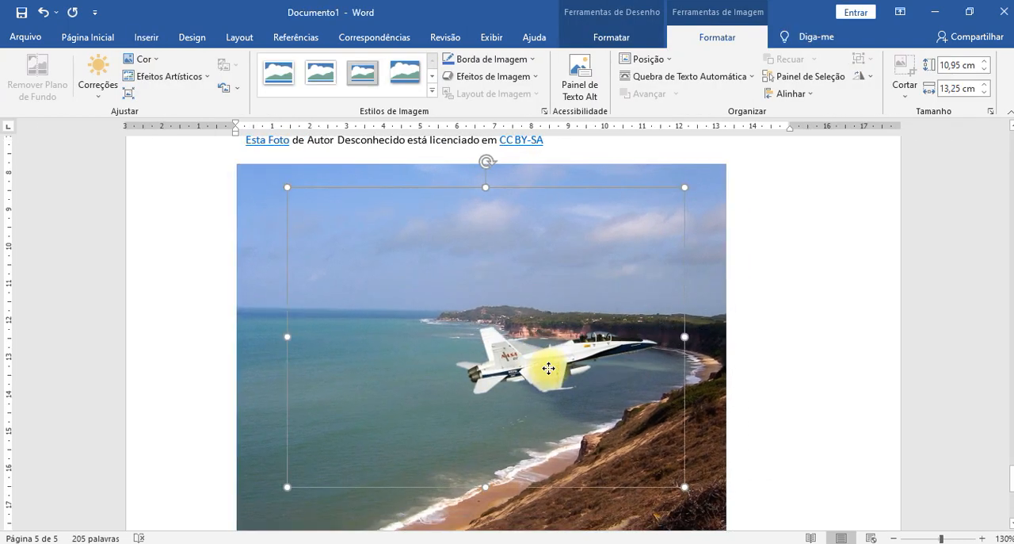
{"action": "left_click", "coordinate": [705, 199]}
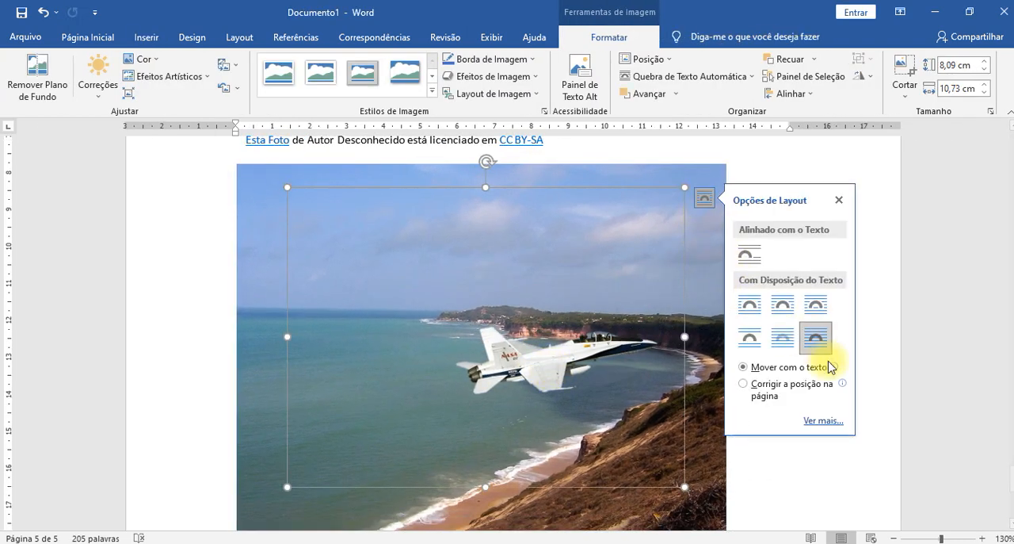
{"action": "left_click_drag", "start_coordinate": [288, 188], "coordinate": [469, 325]}
{"action": "left_click_drag", "start_coordinate": [618, 434], "coordinate": [329, 225]}
- Set the Air New Zealand airliner picture's layout to in front of text
{"action": "scroll", "coordinate": [443, 254], "scroll_direction": "up", "scroll_amount": 7}
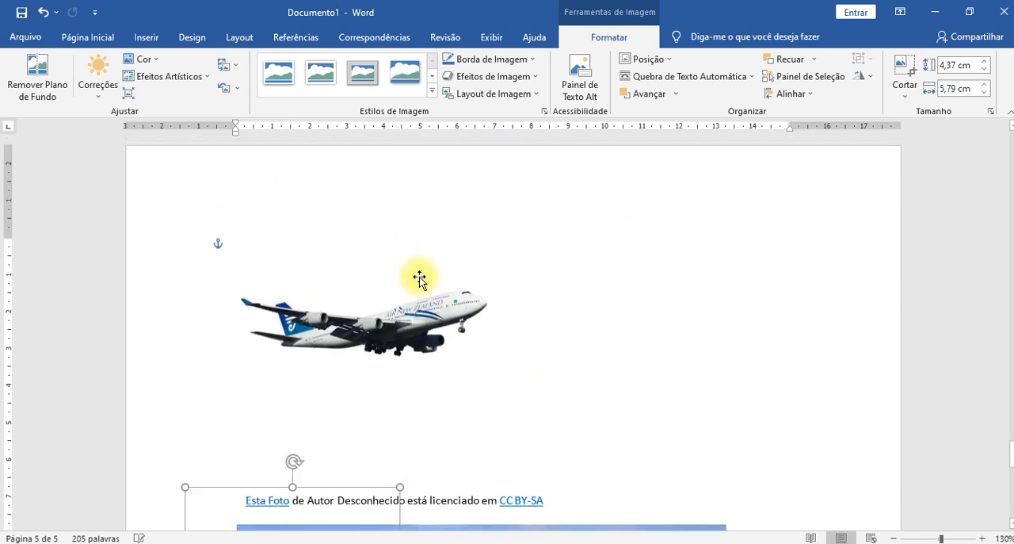
{"action": "left_click", "coordinate": [428, 337]}
{"action": "left_click", "coordinate": [632, 248]}
{"action": "left_click", "coordinate": [754, 383]}
{"action": "scroll", "coordinate": [473, 274], "scroll_direction": "down", "scroll_amount": 5}
{"action": "scroll", "coordinate": [473, 275], "scroll_direction": "up", "scroll_amount": 3}
- Move the airliner and the NASA jet over the beach photo so both planes sit in its sky
{"action": "left_click_drag", "start_coordinate": [373, 193], "coordinate": [515, 276]}
{"action": "left_click_drag", "start_coordinate": [283, 457], "coordinate": [328, 210]}
{"action": "scroll", "coordinate": [576, 429], "scroll_direction": "up", "scroll_amount": 3}
{"action": "left_click_drag", "start_coordinate": [563, 462], "coordinate": [613, 442]}
{"action": "scroll", "coordinate": [613, 439], "scroll_direction": "down", "scroll_amount": 6}
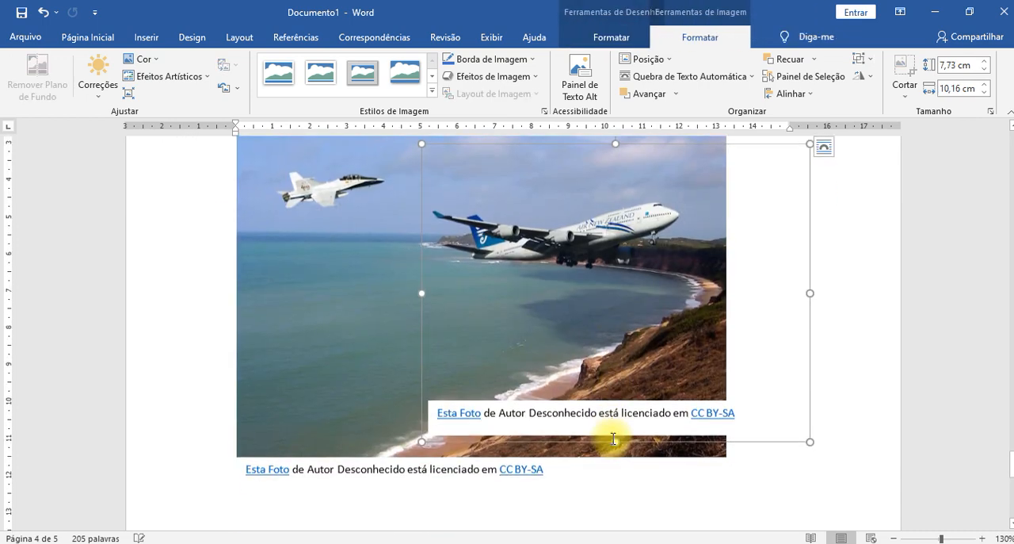
{"action": "scroll", "coordinate": [651, 373], "scroll_direction": "up", "scroll_amount": 3}
{"action": "left_click_drag", "start_coordinate": [596, 263], "coordinate": [545, 230]}
- Rotate the NASA jet nose-up, shrink it and place it in the upper-left sky of the beach photo
{"action": "scroll", "coordinate": [555, 233], "scroll_direction": "up", "scroll_amount": 2}
{"action": "left_click_drag", "start_coordinate": [320, 321], "coordinate": [311, 423]}
{"action": "left_click_drag", "start_coordinate": [285, 309], "coordinate": [247, 317]}
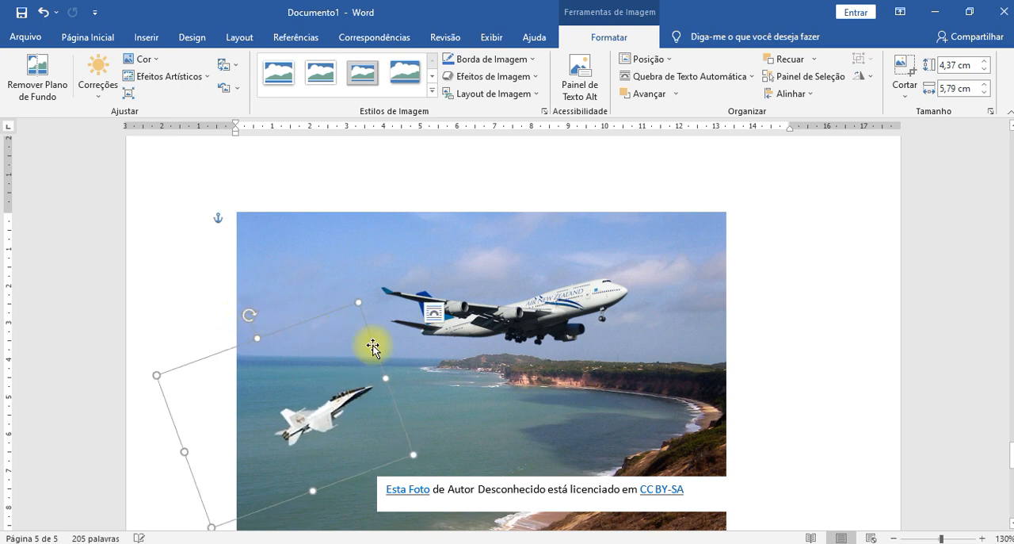
{"action": "left_click_drag", "start_coordinate": [358, 303], "coordinate": [312, 351]}
{"action": "left_click_drag", "start_coordinate": [301, 453], "coordinate": [328, 281]}
- Move the airliner down over the bay and delete its license caption box
{"action": "left_click_drag", "start_coordinate": [507, 331], "coordinate": [453, 398]}
{"action": "scroll", "coordinate": [817, 385], "scroll_direction": "down", "scroll_amount": 4}
{"action": "left_click", "coordinate": [842, 310]}
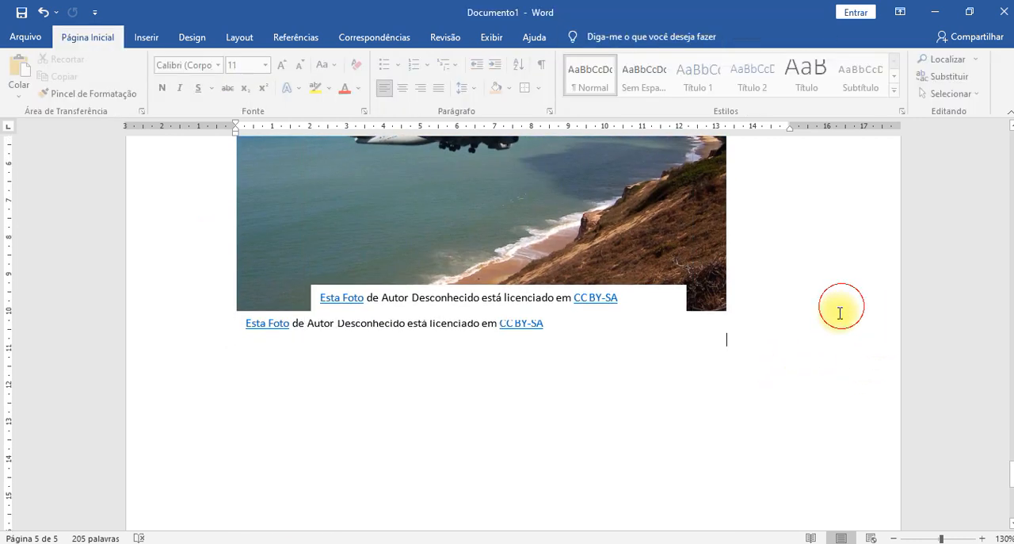
{"action": "left_click", "coordinate": [577, 298]}
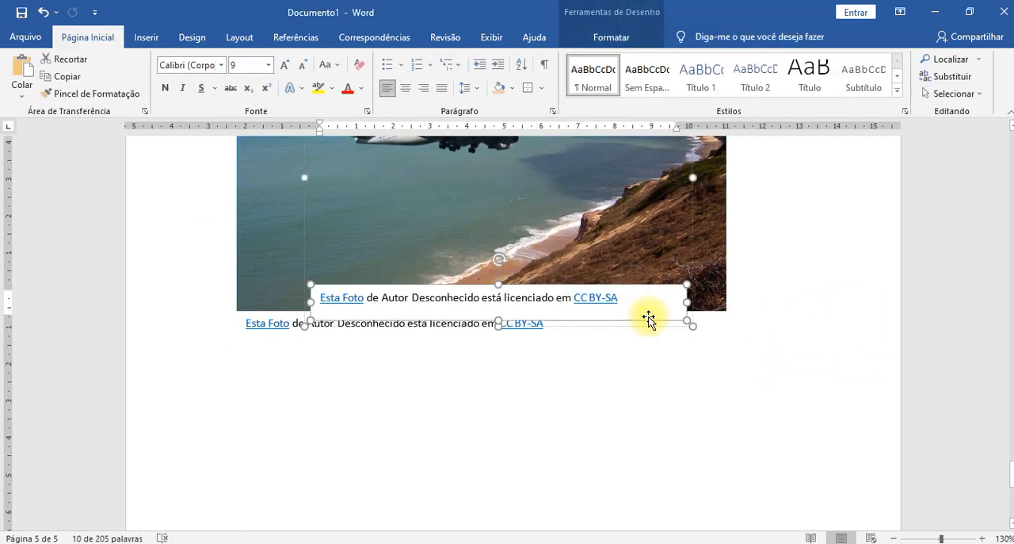
{"action": "key", "text": "Delete"}
- Delete the license caption box beneath the beach photo
{"action": "scroll", "coordinate": [700, 373], "scroll_direction": "down", "scroll_amount": 3}
{"action": "left_click", "coordinate": [466, 394]}
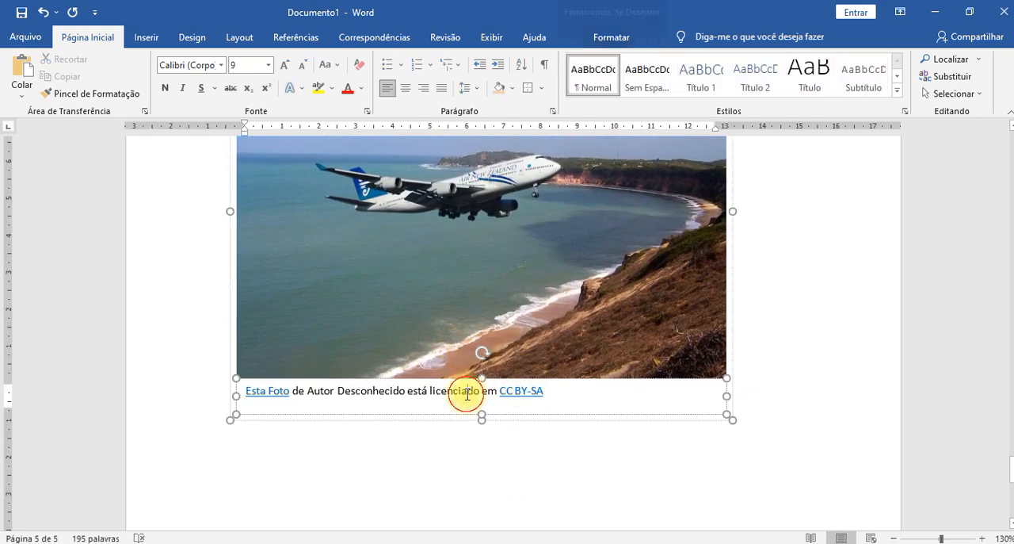
{"action": "left_click", "coordinate": [441, 418]}
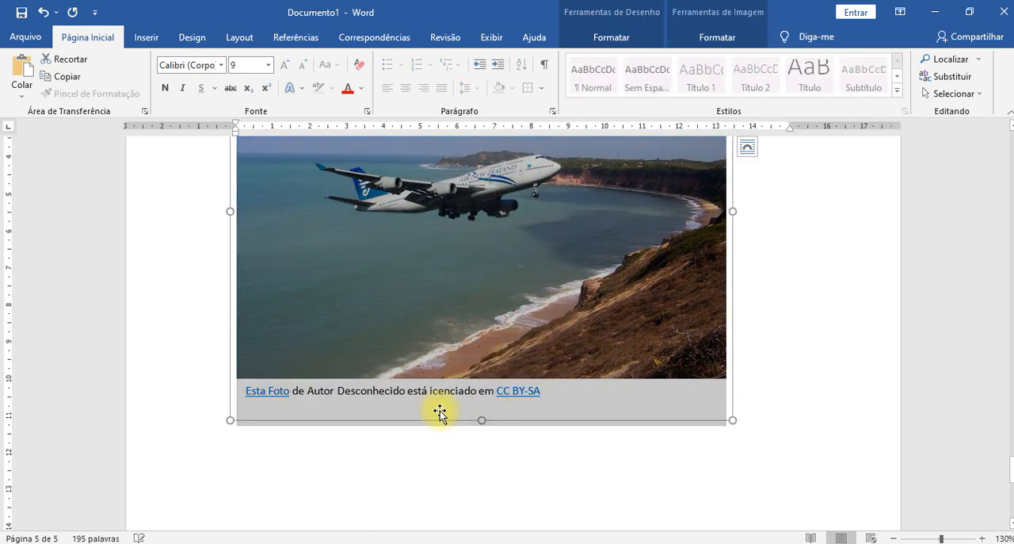
{"action": "key", "text": "Delete"}
{"action": "scroll", "coordinate": [657, 262], "scroll_direction": "down", "scroll_amount": 1}
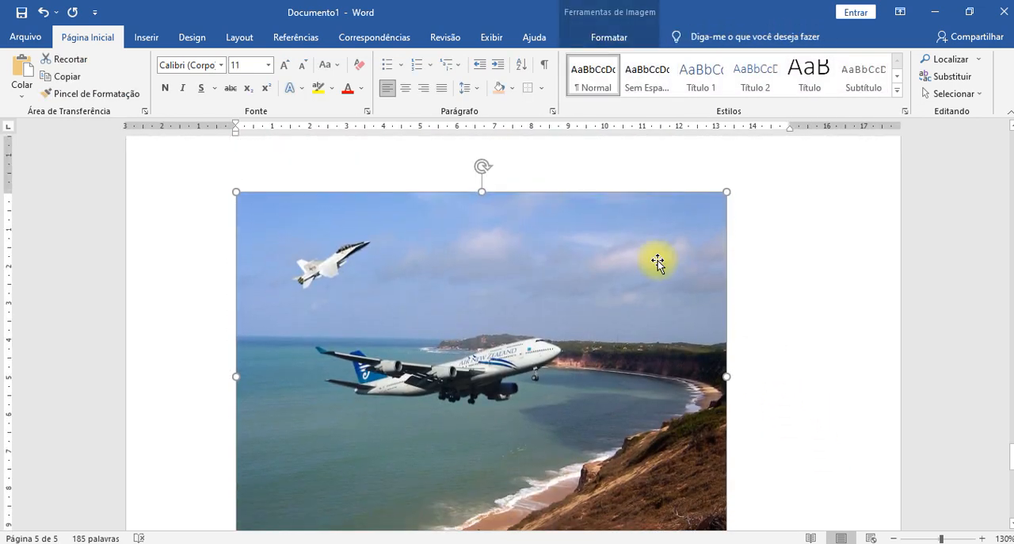
{"action": "scroll", "coordinate": [706, 299], "scroll_direction": "down", "scroll_amount": 2}
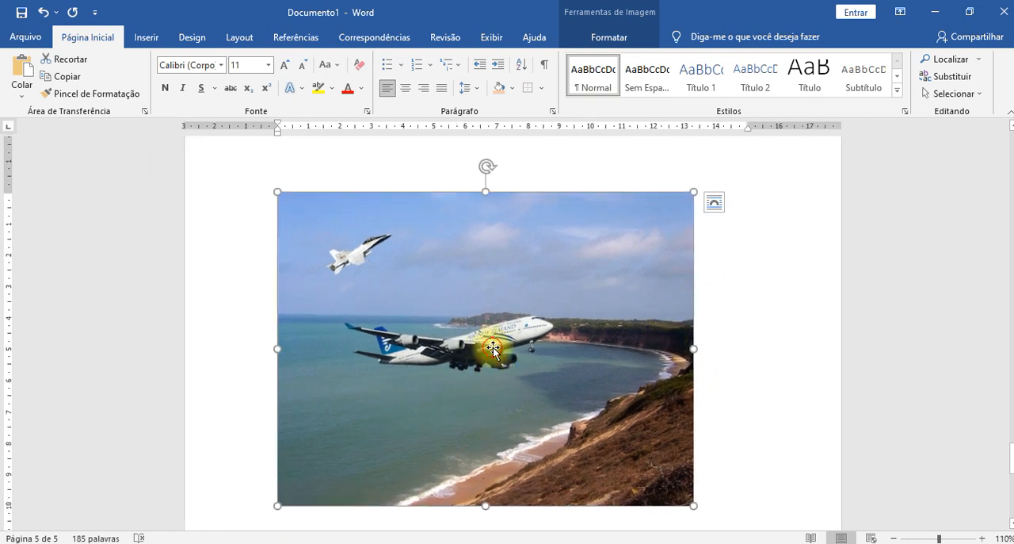
- Move the airliner up into the right part of the beach photo's sky and shrink it
{"action": "left_click_drag", "start_coordinate": [493, 348], "coordinate": [495, 246]}
{"action": "left_click_drag", "start_coordinate": [548, 175], "coordinate": [491, 212]}
{"action": "left_click_drag", "start_coordinate": [446, 271], "coordinate": [588, 247]}
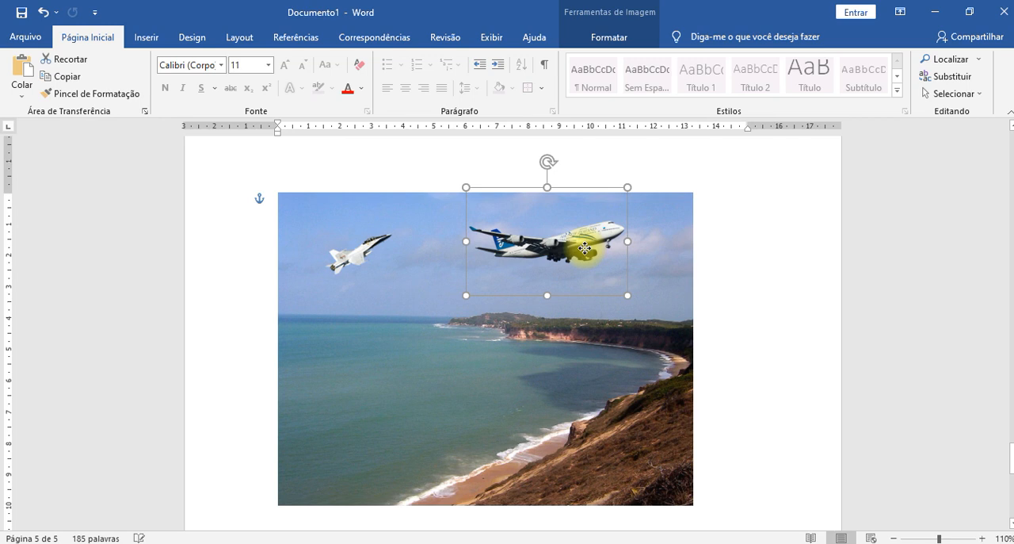
{"action": "left_click_drag", "start_coordinate": [626, 187], "coordinate": [593, 222]}
- Move the NASA jet slightly down and left, and enlarge the airliner to about 3.57 × 5.36 cm
{"action": "left_click_drag", "start_coordinate": [356, 253], "coordinate": [335, 276]}
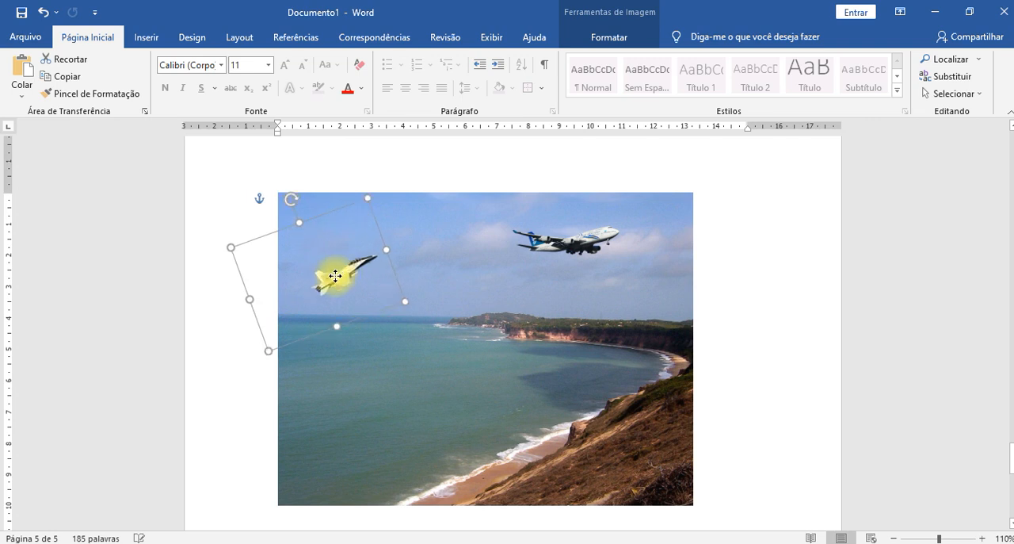
{"action": "left_click", "coordinate": [584, 243]}
{"action": "left_click_drag", "start_coordinate": [618, 278], "coordinate": [575, 235]}
{"action": "left_click", "coordinate": [812, 316]}
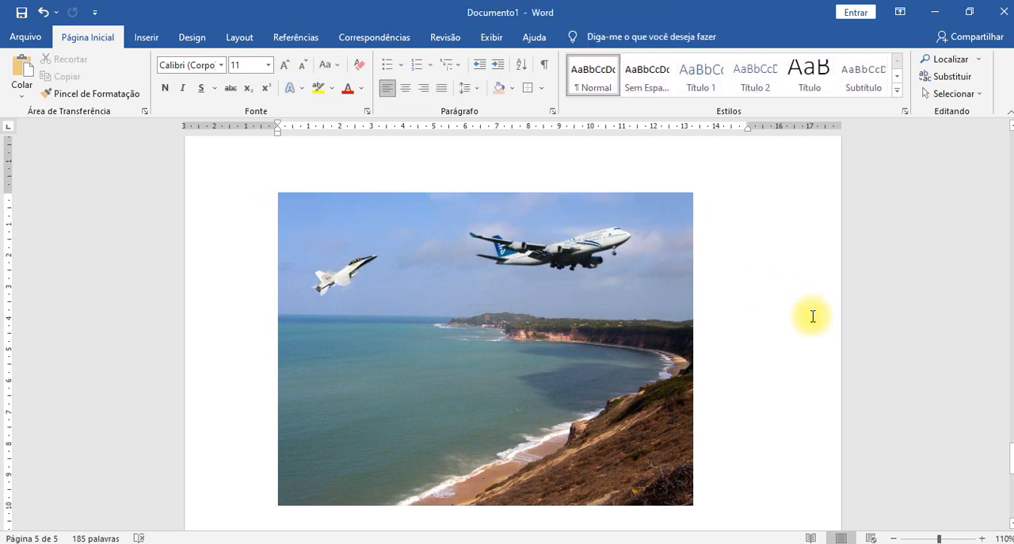
- Rotate the NASA jet back to level flight and move it up in line with the airliner
{"action": "scroll", "coordinate": [812, 316], "scroll_direction": "down", "scroll_amount": 3}
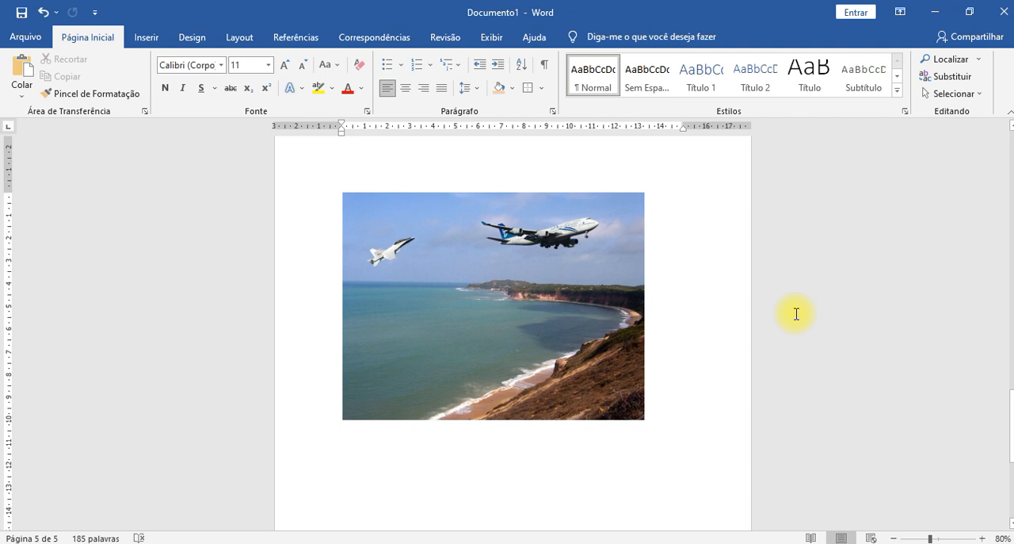
{"action": "left_click", "coordinate": [393, 252]}
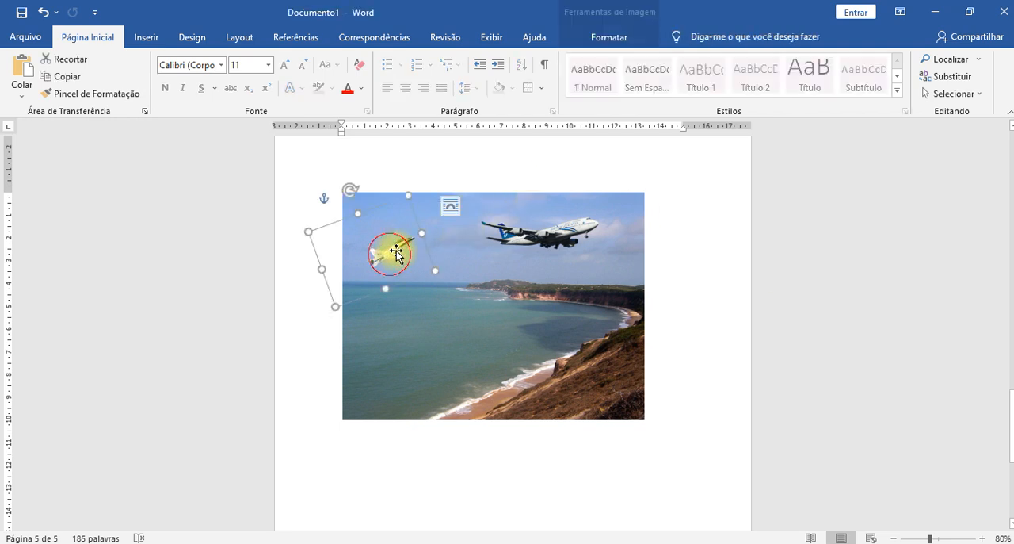
{"action": "left_click_drag", "start_coordinate": [347, 189], "coordinate": [373, 170]}
{"action": "left_click_drag", "start_coordinate": [393, 257], "coordinate": [399, 232]}
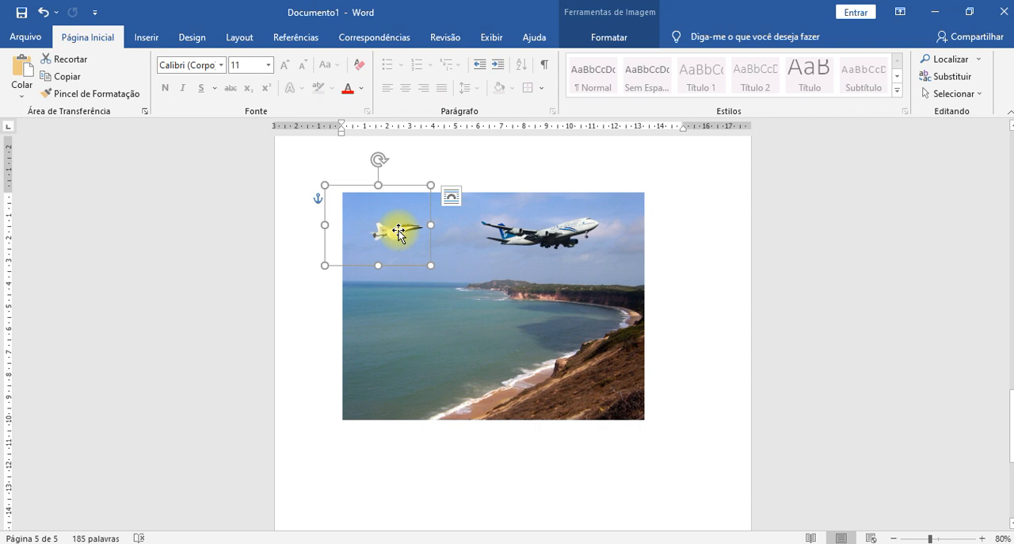
{"action": "left_click", "coordinate": [691, 311]}
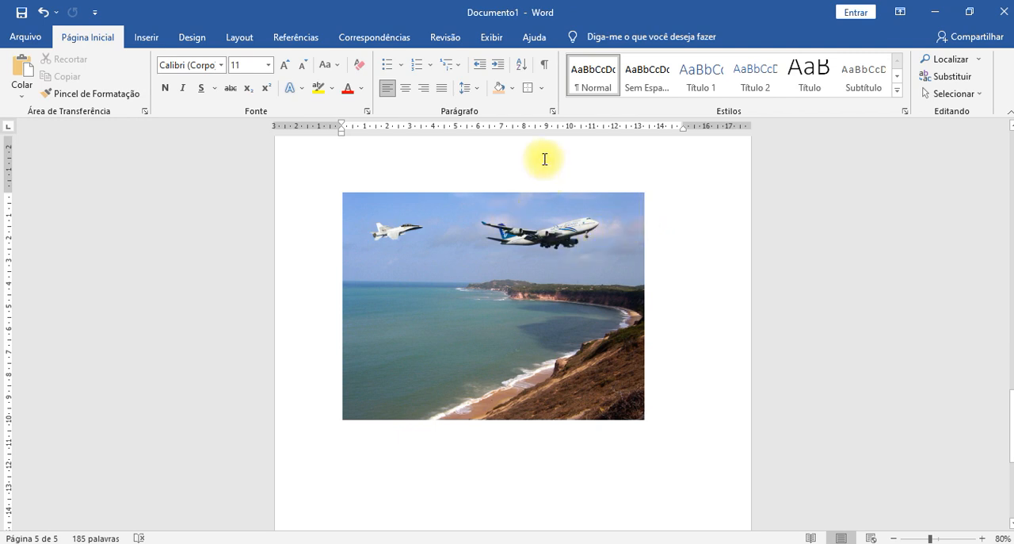
{"action": "left_click", "coordinate": [544, 233]}
{"action": "left_click", "coordinate": [607, 37]}
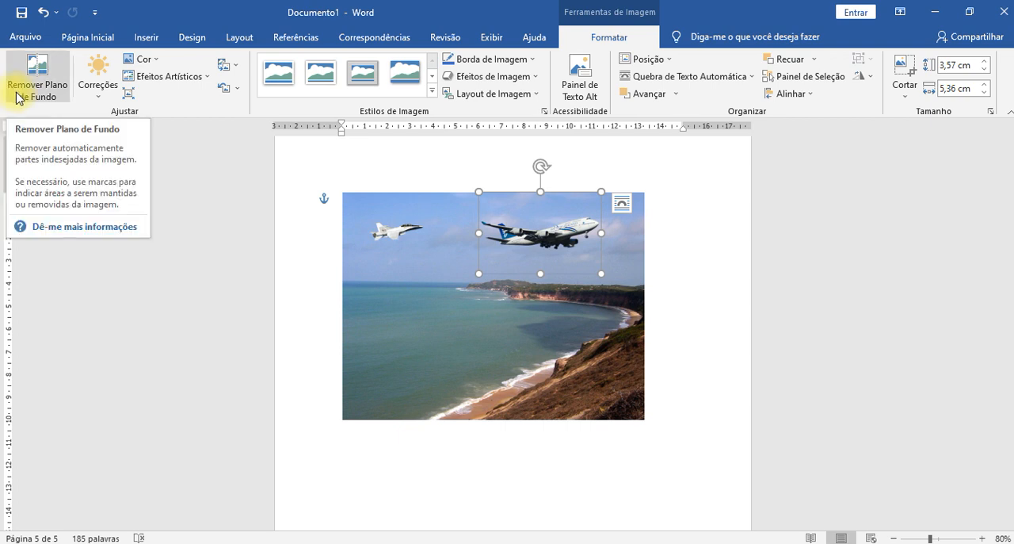
{"action": "left_click", "coordinate": [641, 341]}
{"action": "left_click", "coordinate": [692, 360]}
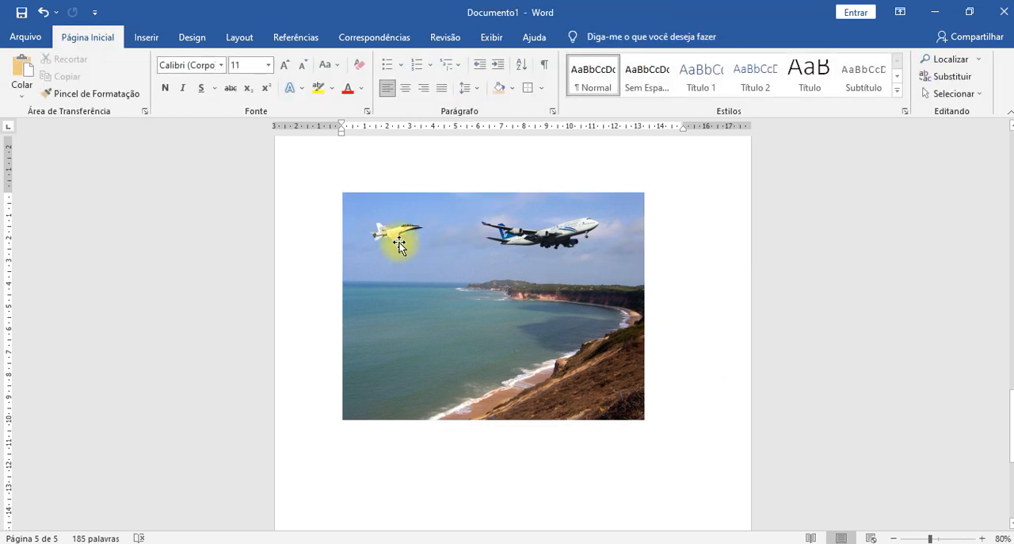
- Preview the artistic effects on the beach photo and look at its artistic effects options
{"action": "left_click", "coordinate": [456, 259]}
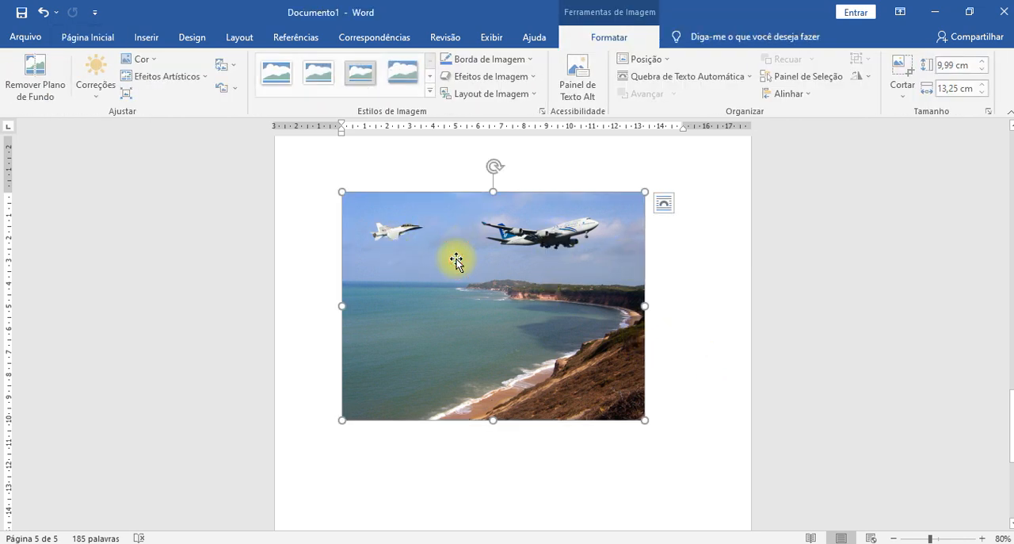
{"action": "left_click", "coordinate": [195, 80]}
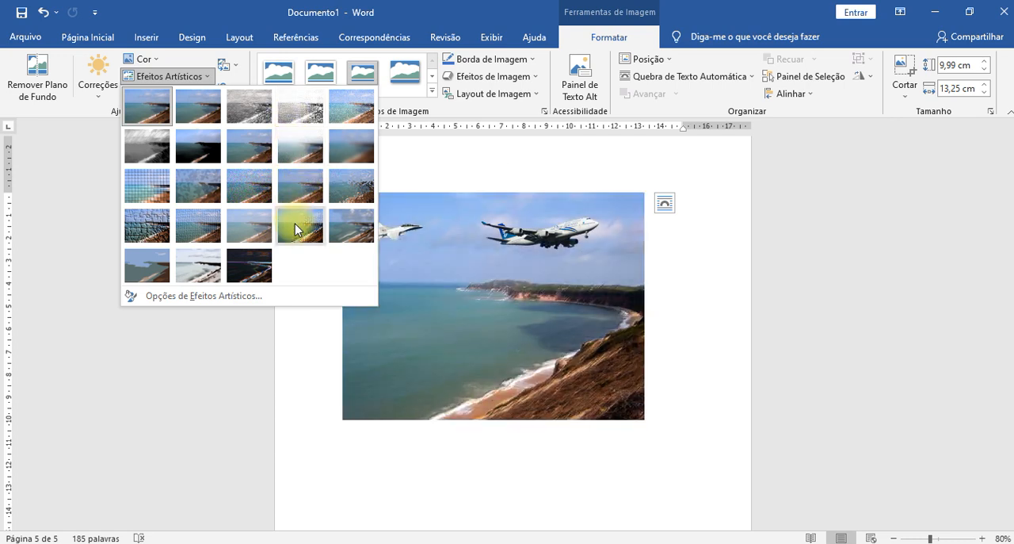
{"action": "left_click", "coordinate": [338, 231]}
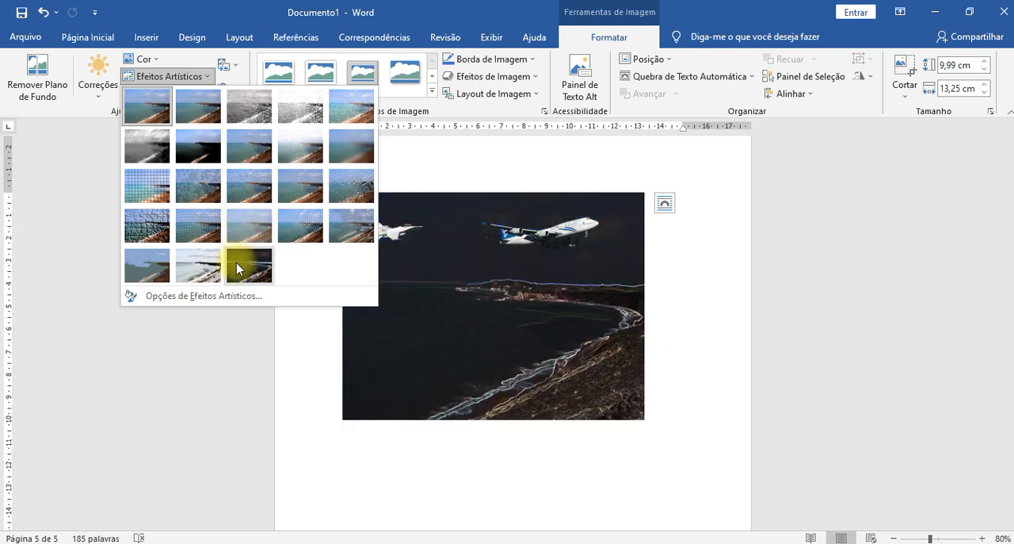
{"action": "left_click", "coordinate": [164, 259]}
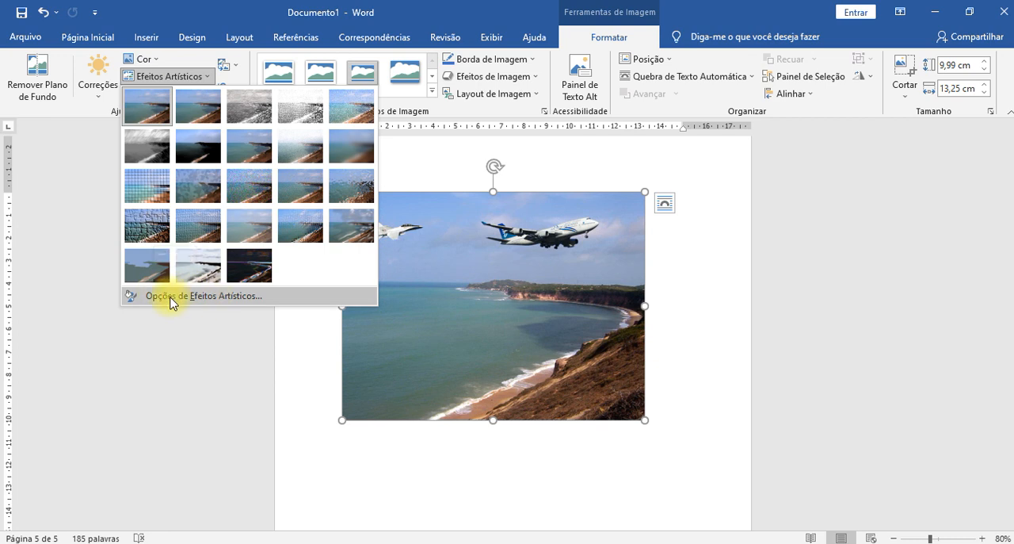
{"action": "left_click", "coordinate": [237, 305]}
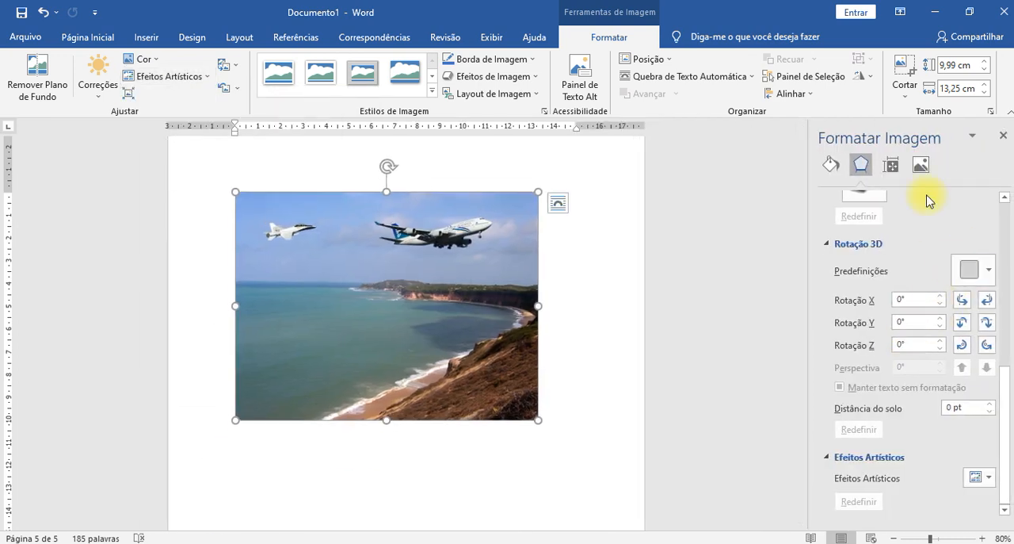
{"action": "left_click", "coordinate": [668, 247]}
{"action": "left_click", "coordinate": [1004, 141]}
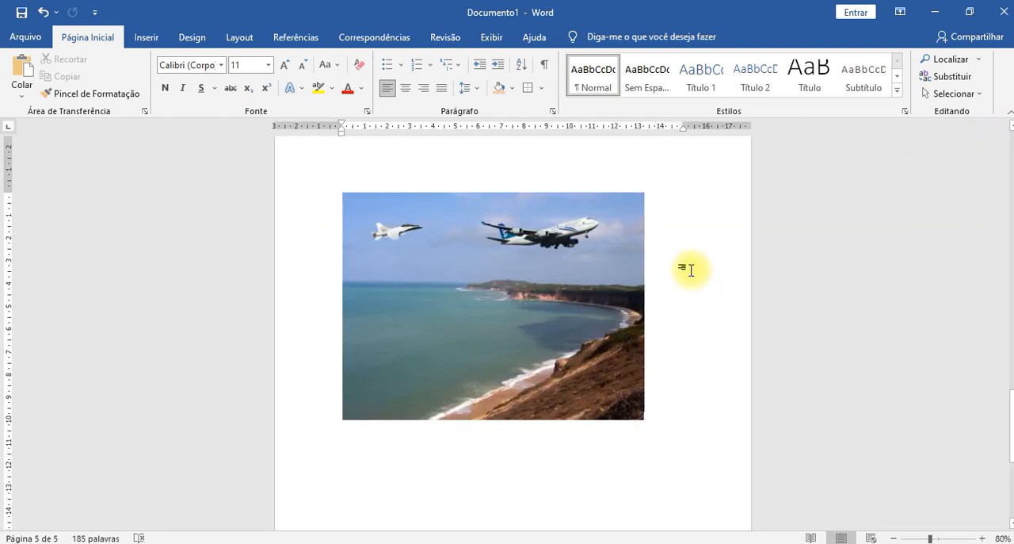
- Move the NASA jet up above the beach photo and bring the airliner down and left to the photo's horizon
{"action": "left_click", "coordinate": [466, 312]}
{"action": "left_click", "coordinate": [626, 38]}
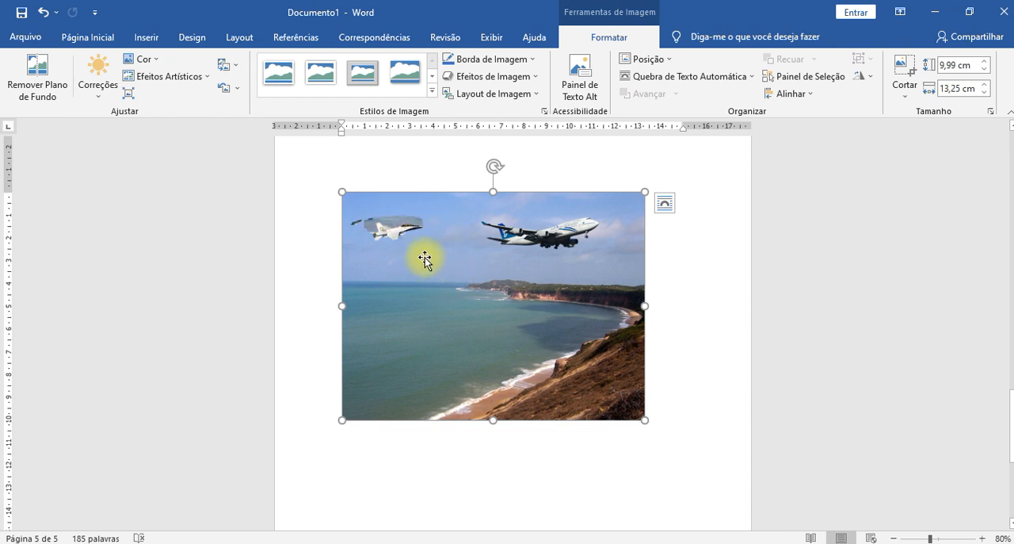
{"action": "left_click", "coordinate": [403, 231]}
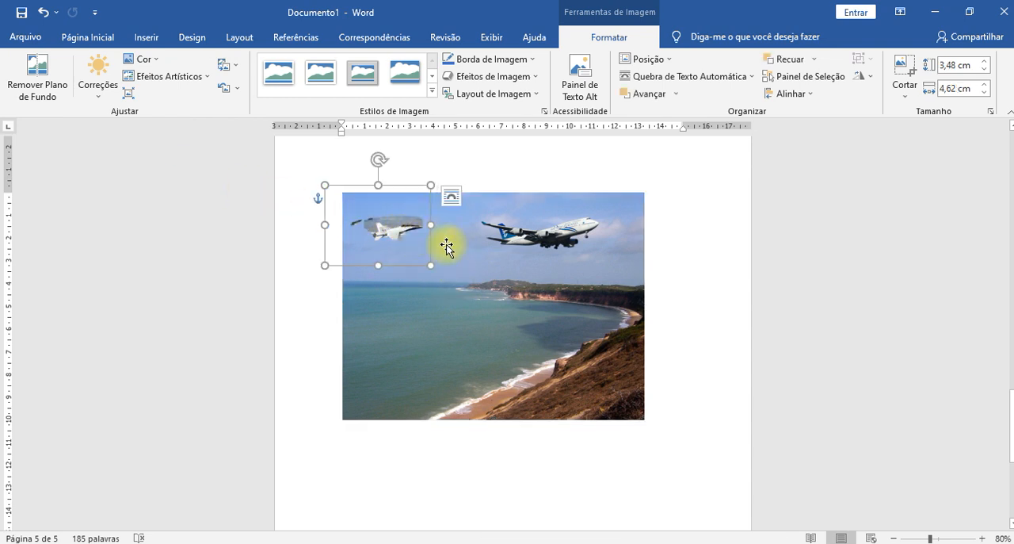
{"action": "left_click_drag", "start_coordinate": [397, 231], "coordinate": [341, 158]}
{"action": "left_click_drag", "start_coordinate": [537, 267], "coordinate": [481, 319]}
- Recolor the airliner in dark gold and restore its original colours
{"action": "left_click", "coordinate": [149, 61]}
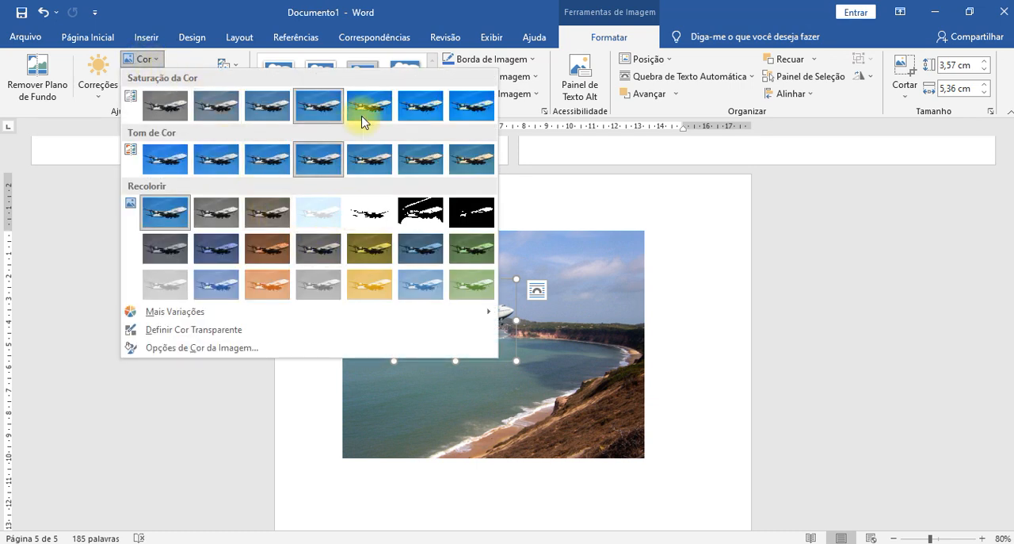
{"action": "left_click", "coordinate": [371, 252]}
{"action": "left_click", "coordinate": [800, 336]}
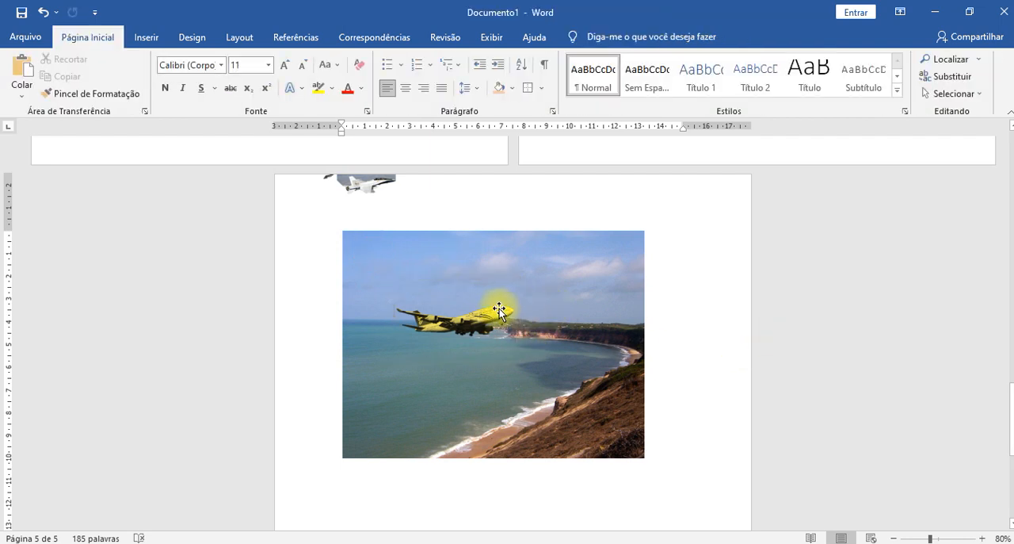
{"action": "left_click", "coordinate": [403, 335]}
{"action": "left_click", "coordinate": [146, 59]}
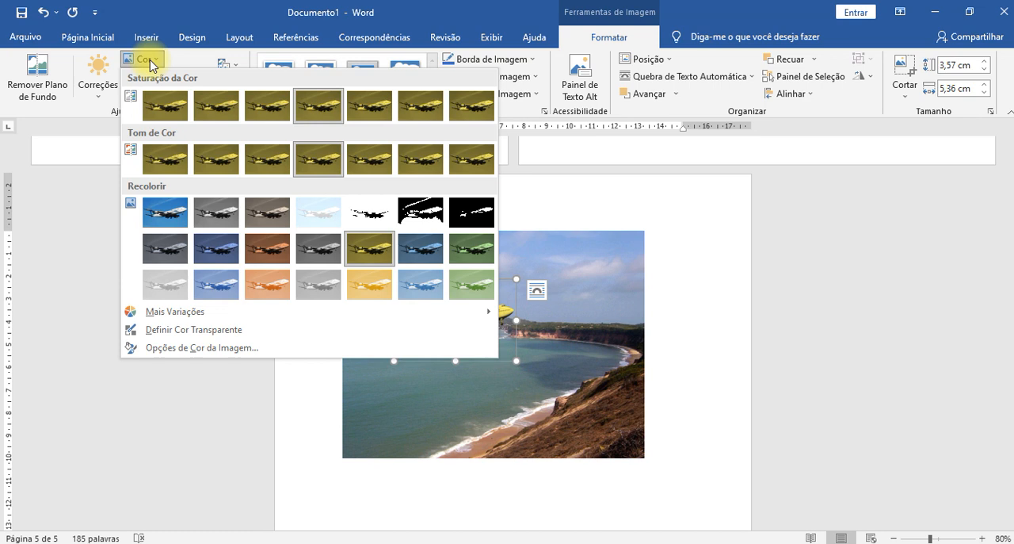
{"action": "left_click", "coordinate": [164, 214]}
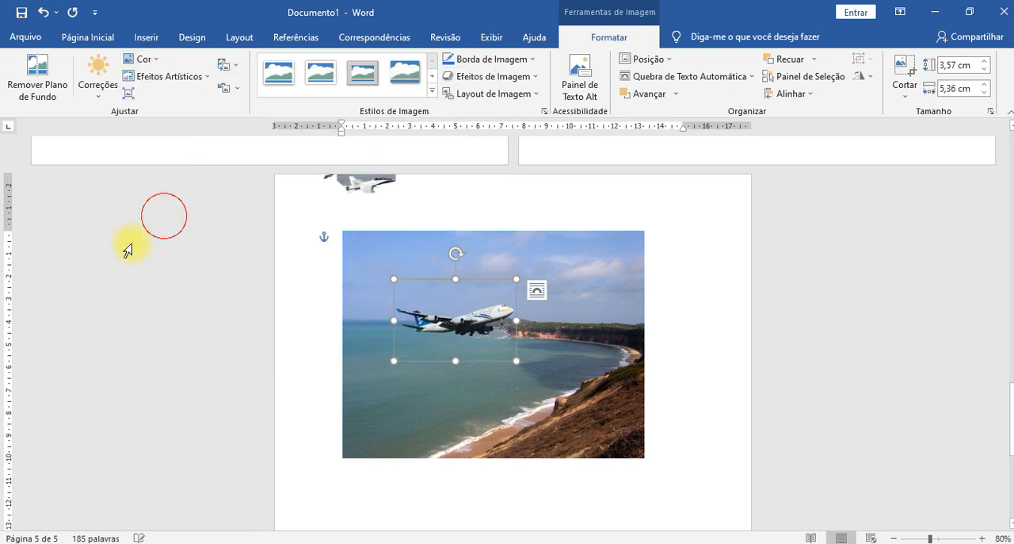
- Try recoloring the airliner in dark green and light orange, and return it to dark green
{"action": "left_click", "coordinate": [145, 59]}
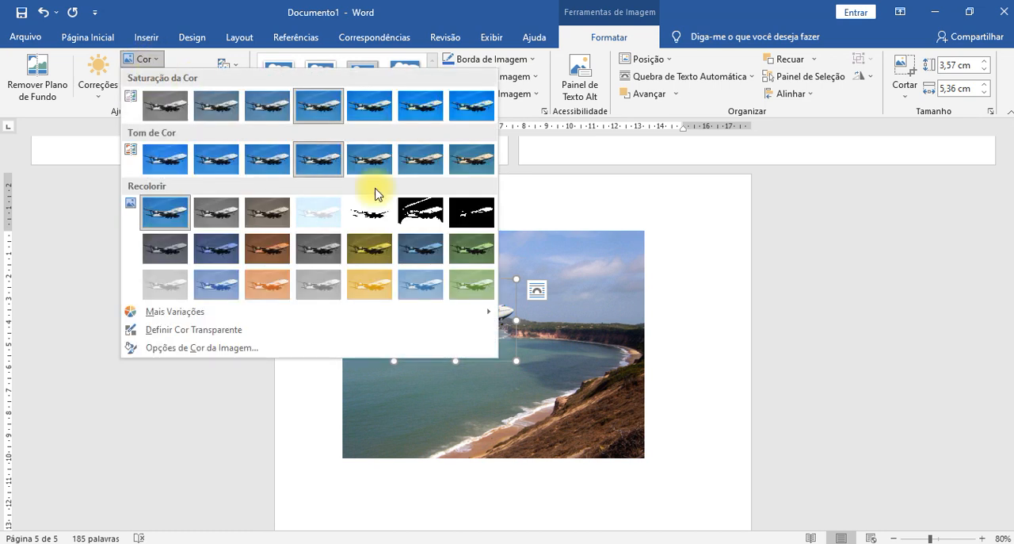
{"action": "left_click", "coordinate": [472, 253]}
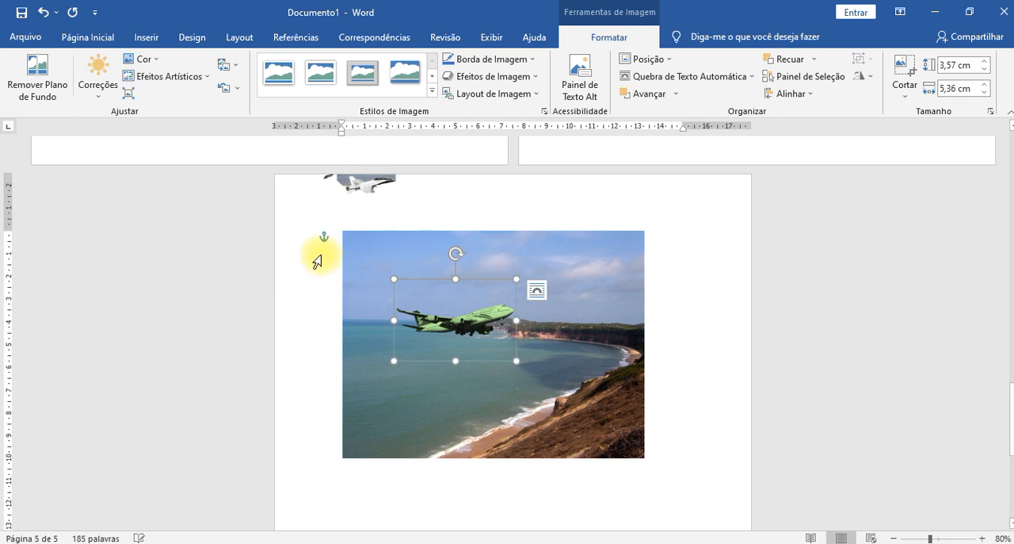
{"action": "left_click", "coordinate": [146, 60]}
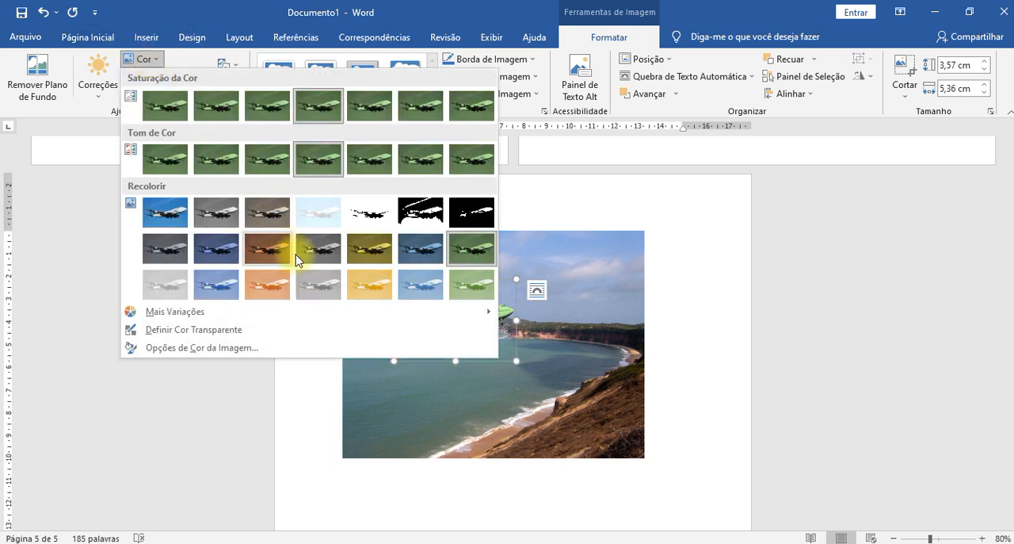
{"action": "left_click", "coordinate": [279, 294]}
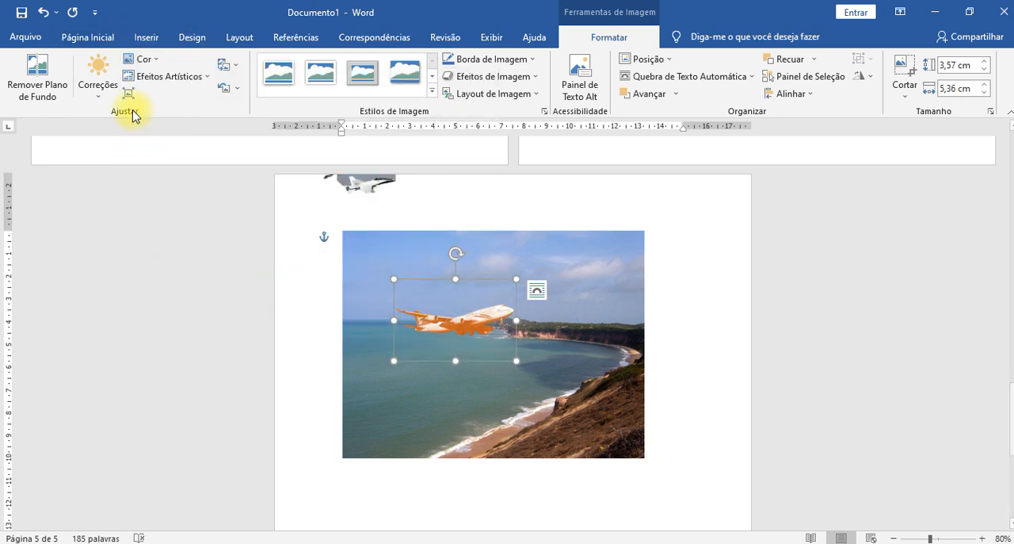
{"action": "left_click", "coordinate": [147, 60]}
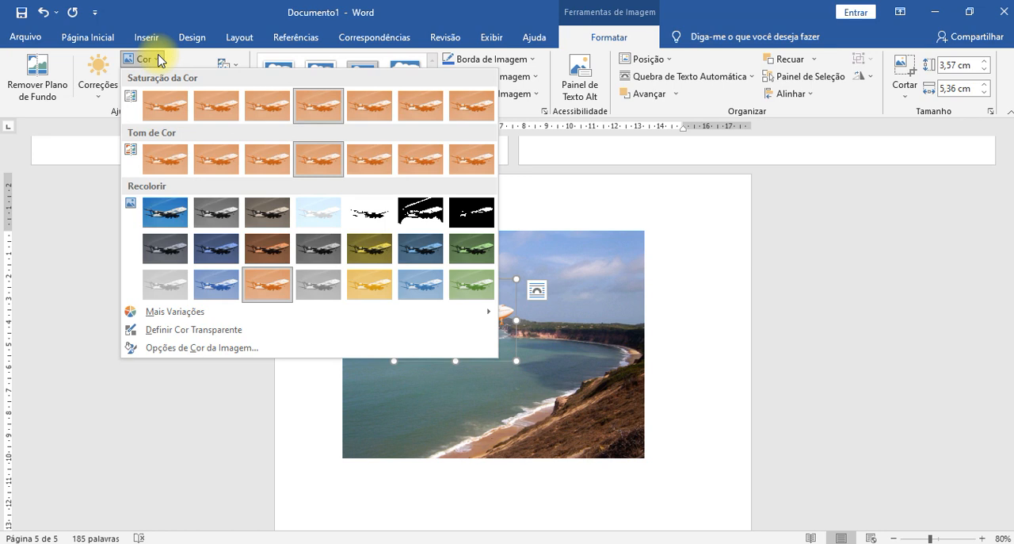
{"action": "left_click", "coordinate": [470, 275]}
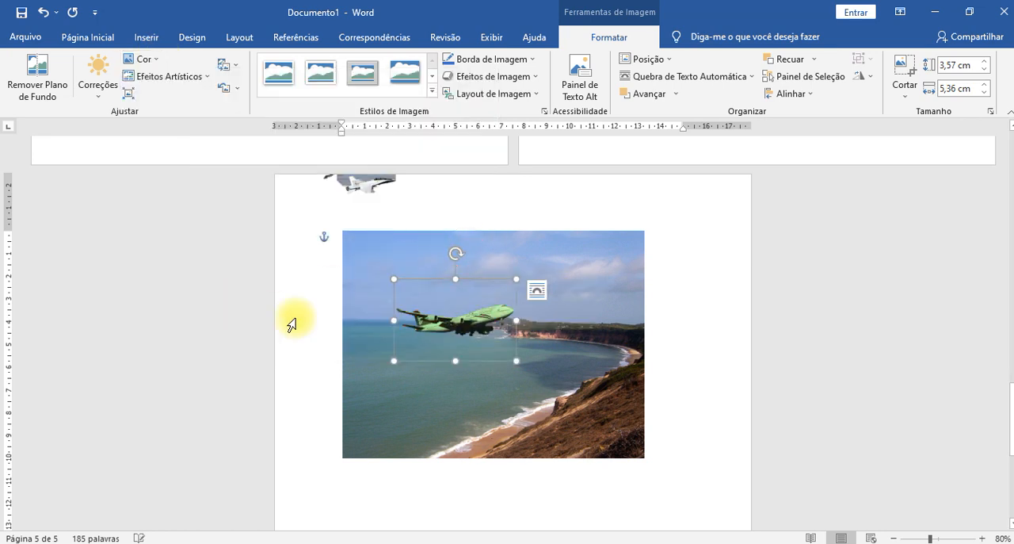
- Recolor the airliner with the standard purple from the additional colour variations
{"action": "scroll", "coordinate": [405, 361], "scroll_direction": "up", "scroll_amount": 1}
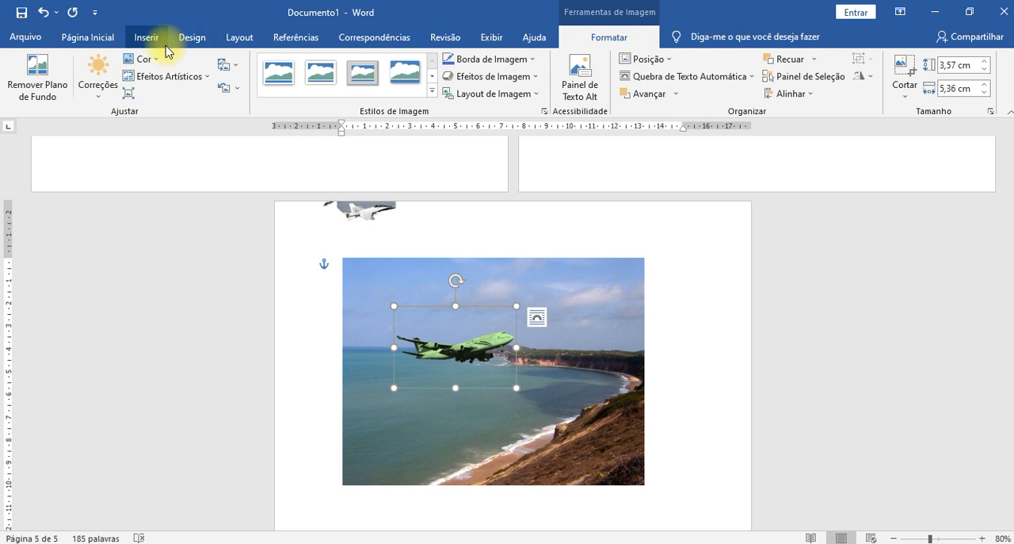
{"action": "left_click", "coordinate": [145, 59]}
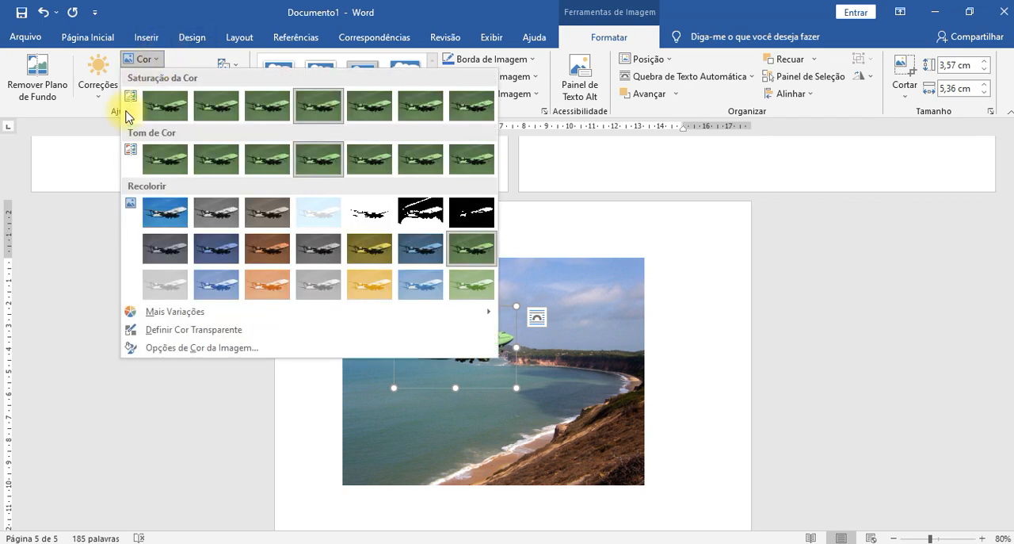
{"action": "left_click", "coordinate": [169, 315]}
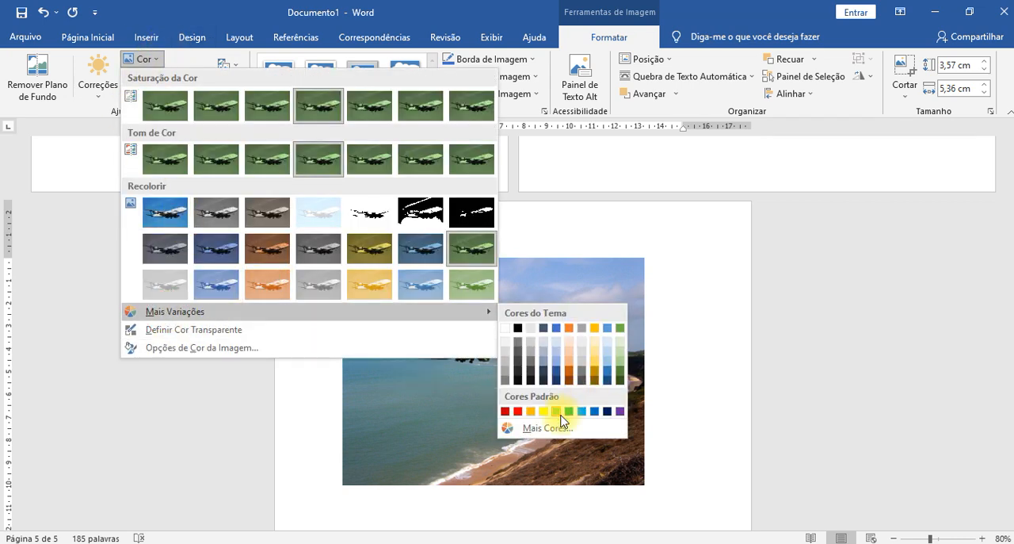
{"action": "left_click", "coordinate": [620, 410]}
{"action": "left_click", "coordinate": [789, 382]}
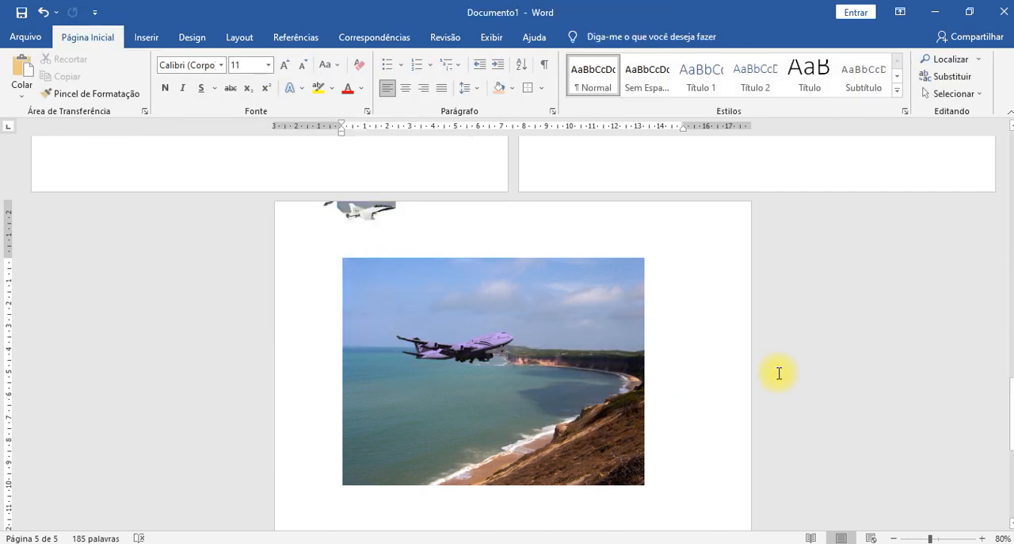
- Try to make the purple on the airliner's nose transparent with Set Transparent Color
{"action": "scroll", "coordinate": [294, 349], "scroll_direction": "up", "scroll_amount": 3}
{"action": "scroll", "coordinate": [317, 356], "scroll_direction": "down", "scroll_amount": 2}
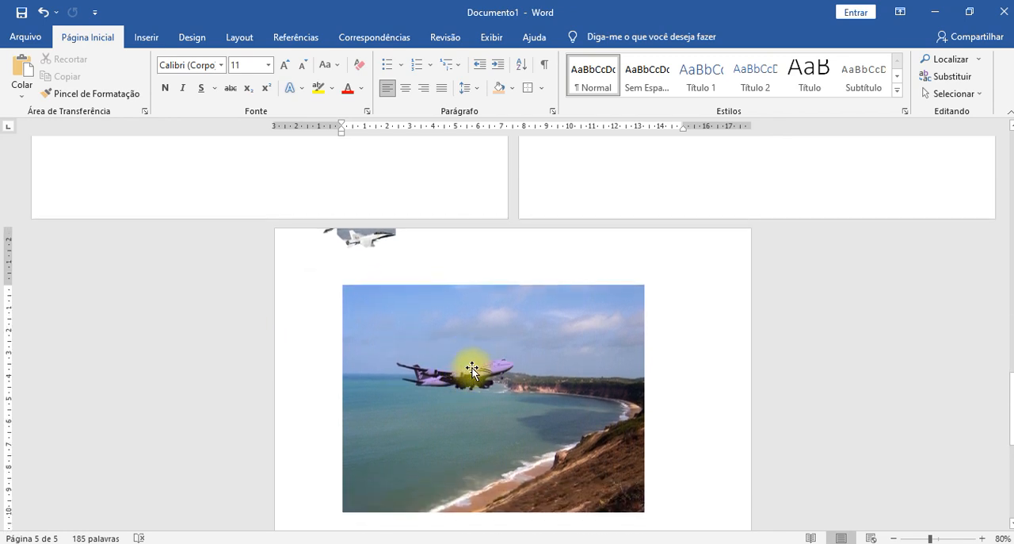
{"action": "left_click", "coordinate": [473, 369]}
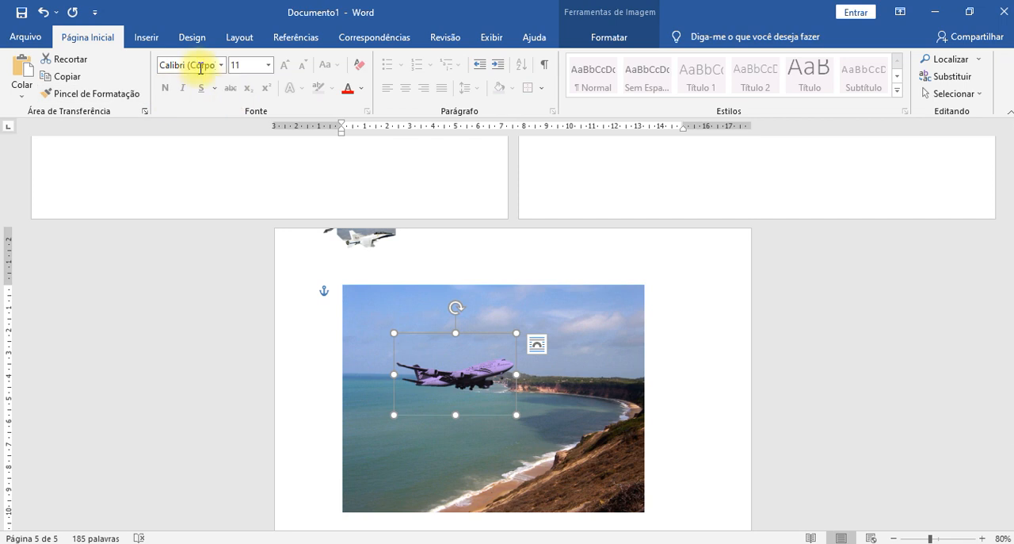
{"action": "left_click", "coordinate": [614, 37]}
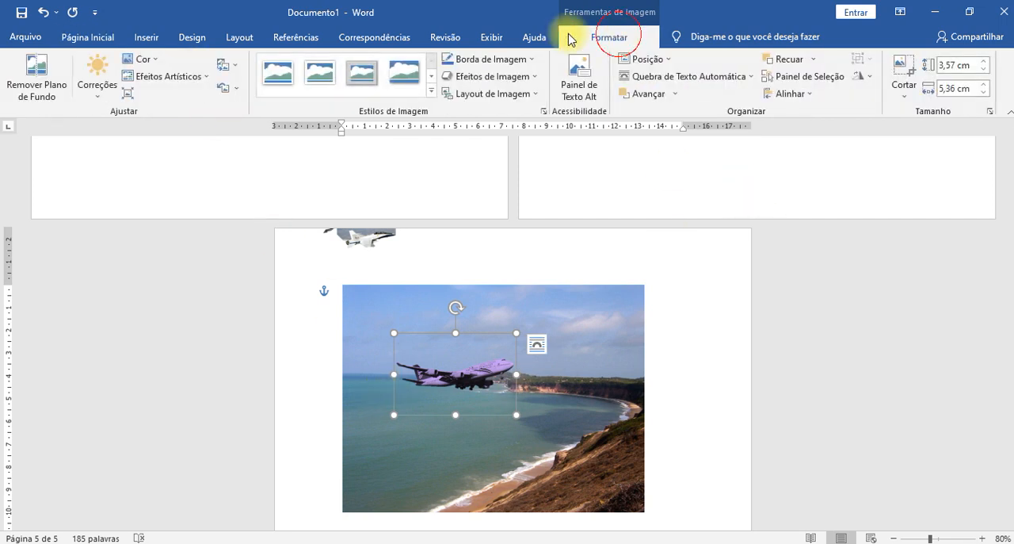
{"action": "left_click", "coordinate": [143, 59]}
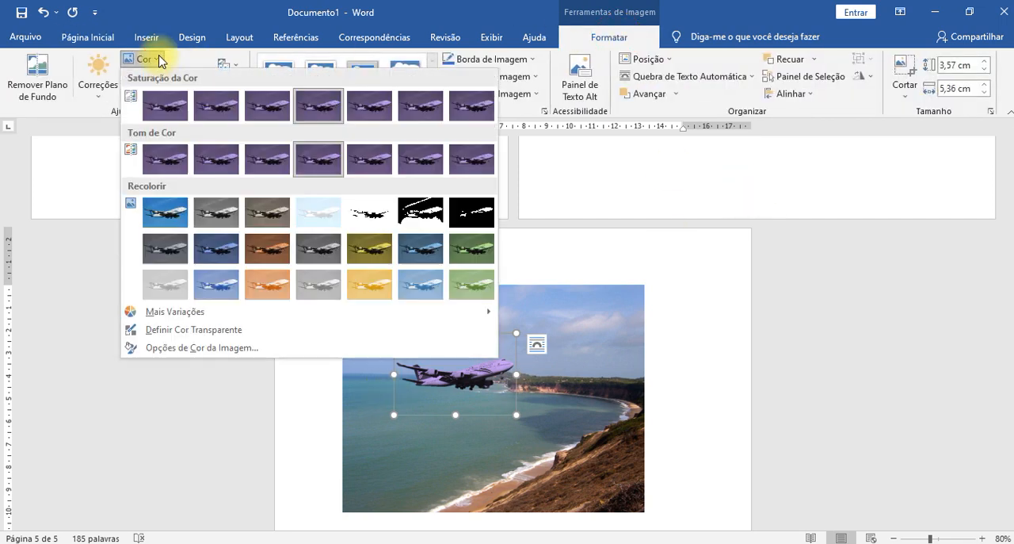
{"action": "left_click", "coordinate": [198, 329]}
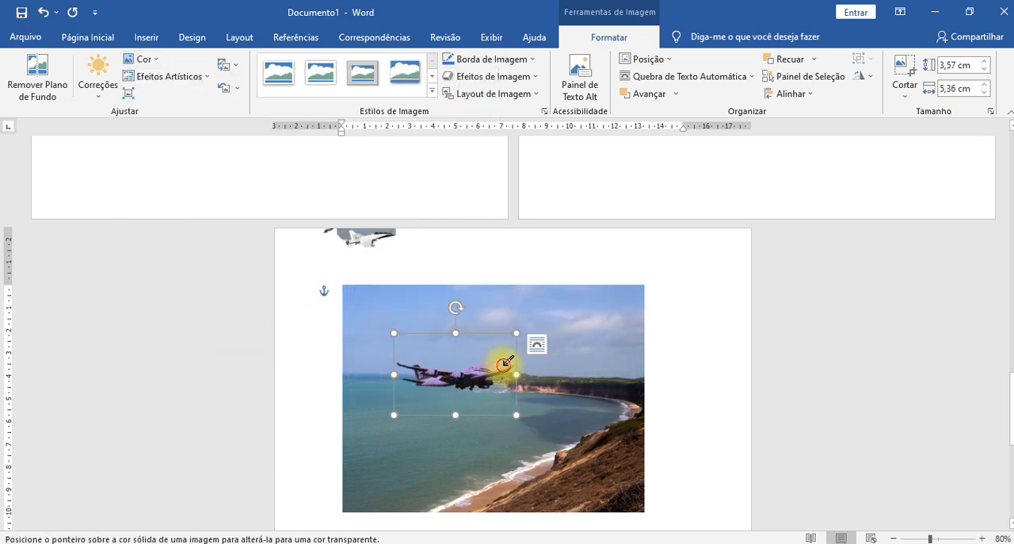
{"action": "left_click", "coordinate": [505, 363]}
- Move the airliner right over the coastline and bring the NASA jet back into the beach photo's sky
{"action": "left_click_drag", "start_coordinate": [485, 366], "coordinate": [547, 366]}
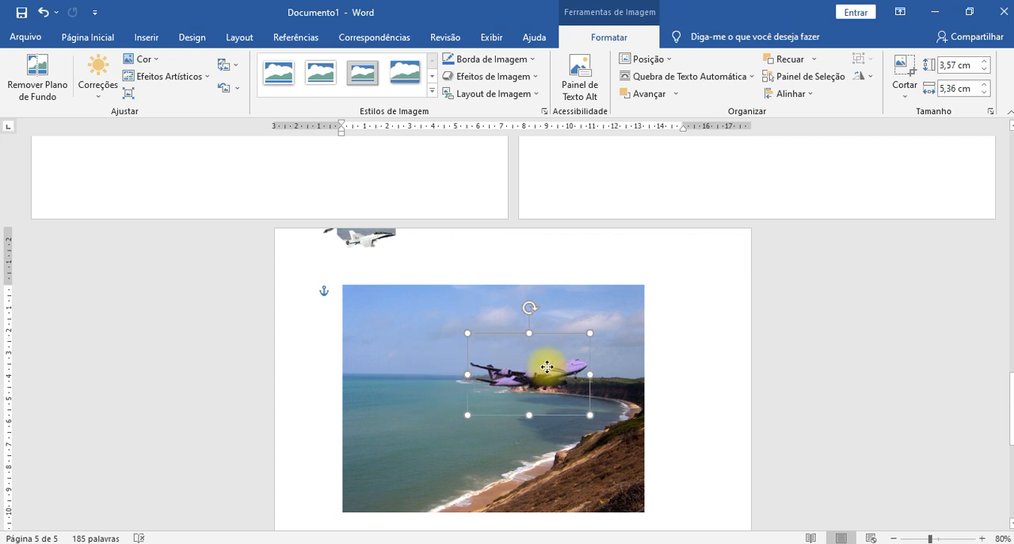
{"action": "scroll", "coordinate": [341, 309], "scroll_direction": "up", "scroll_amount": 2}
{"action": "left_click", "coordinate": [361, 317]}
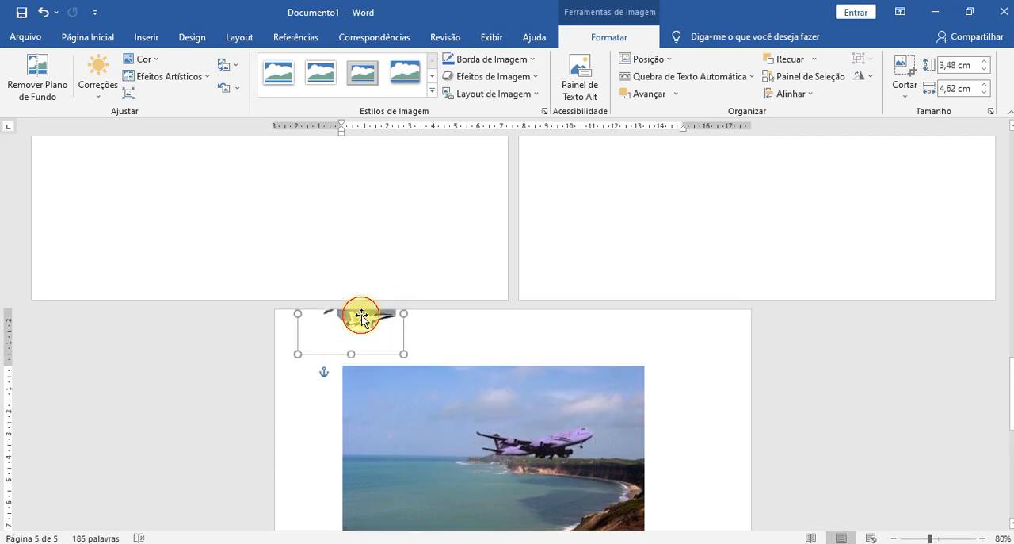
{"action": "left_click_drag", "start_coordinate": [364, 317], "coordinate": [415, 424]}
- Reopen background removal for the NASA jet and mark the leftover grey area around the plane for removal
{"action": "scroll", "coordinate": [391, 412], "scroll_direction": "up", "scroll_amount": 12}
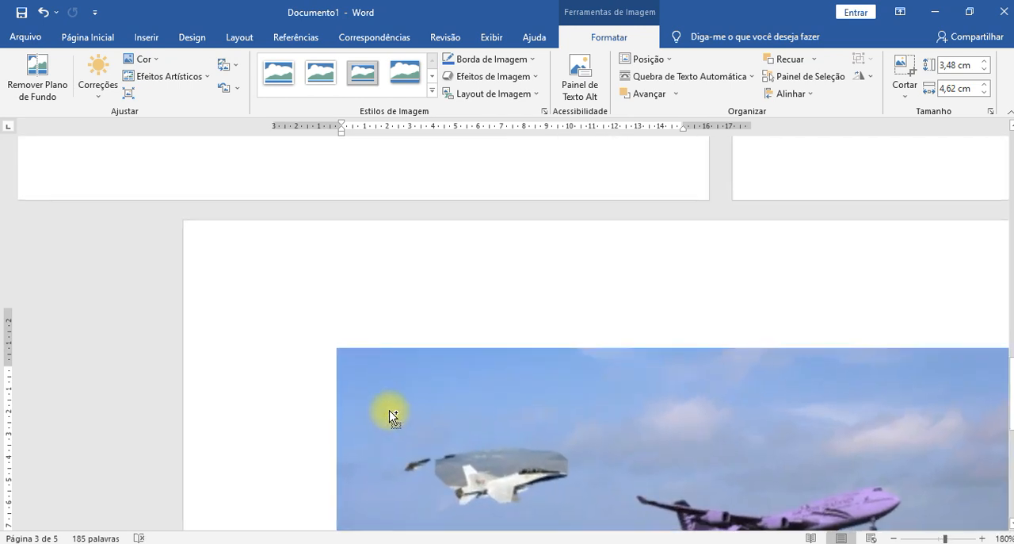
{"action": "scroll", "coordinate": [320, 254], "scroll_direction": "down", "scroll_amount": 3}
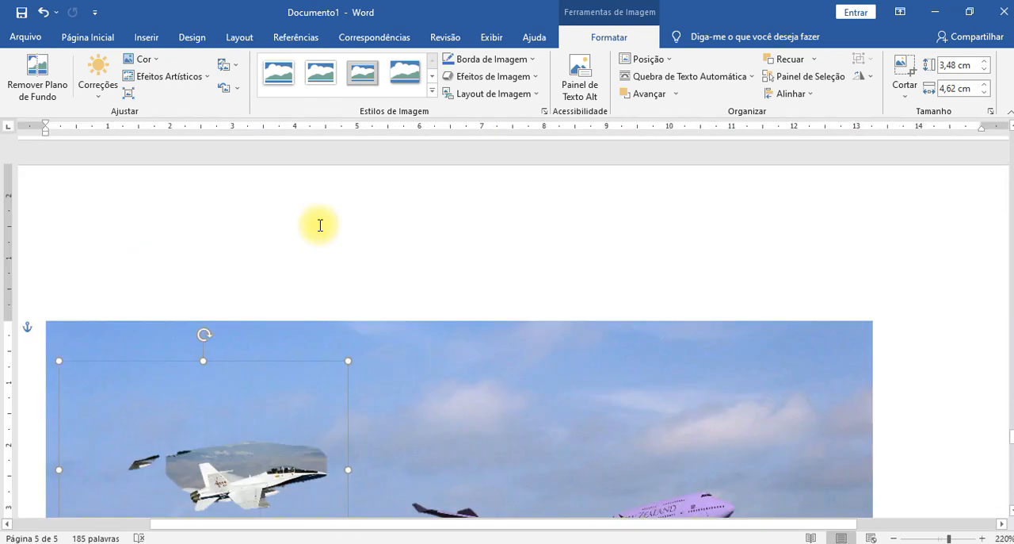
{"action": "left_click", "coordinate": [317, 435]}
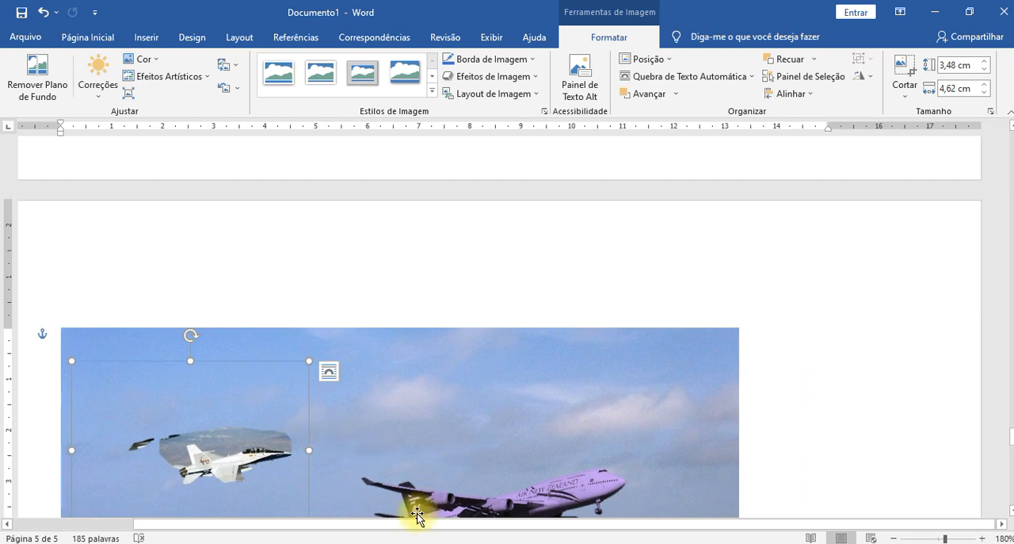
{"action": "left_click_drag", "start_coordinate": [337, 526], "coordinate": [229, 527]}
{"action": "scroll", "coordinate": [292, 367], "scroll_direction": "down", "scroll_amount": 8}
{"action": "scroll", "coordinate": [296, 301], "scroll_direction": "up", "scroll_amount": 2}
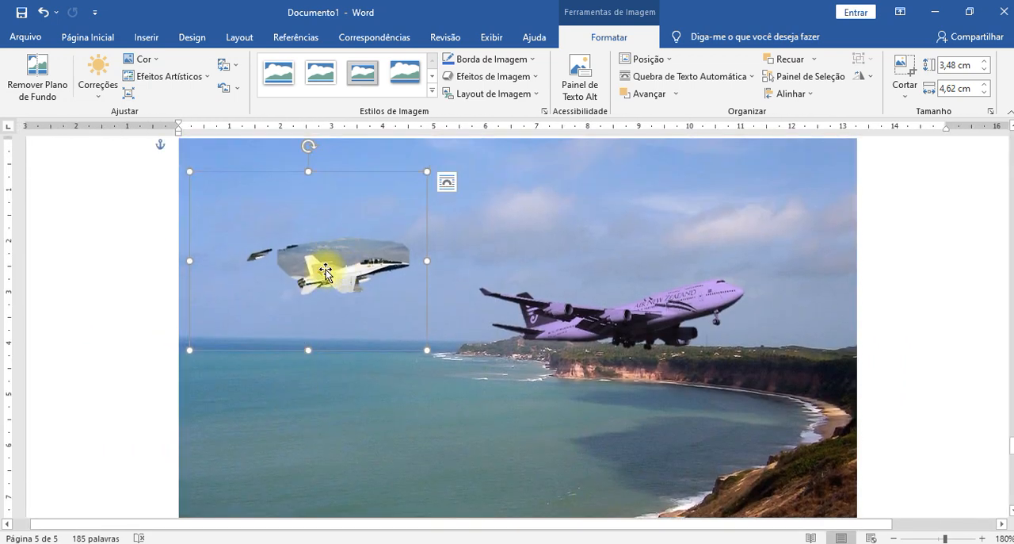
{"action": "left_click", "coordinate": [36, 71]}
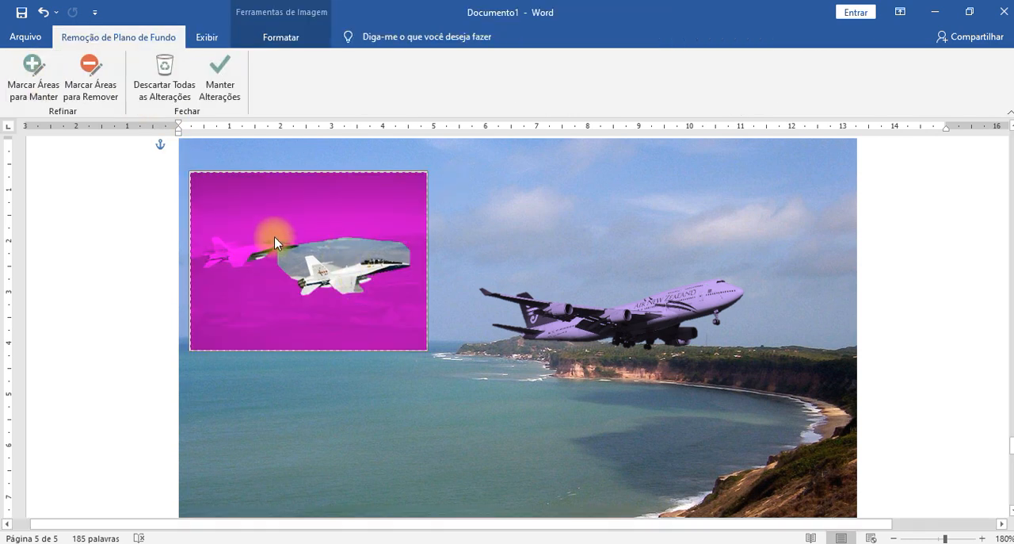
{"action": "left_click", "coordinate": [90, 75]}
{"action": "mouse_move", "coordinate": [255, 251]}
{"action": "left_mouse_down"}
{"action": "mouse_move", "coordinate": [322, 233]}
{"action": "mouse_move", "coordinate": [418, 246]}
{"action": "left_mouse_up"}
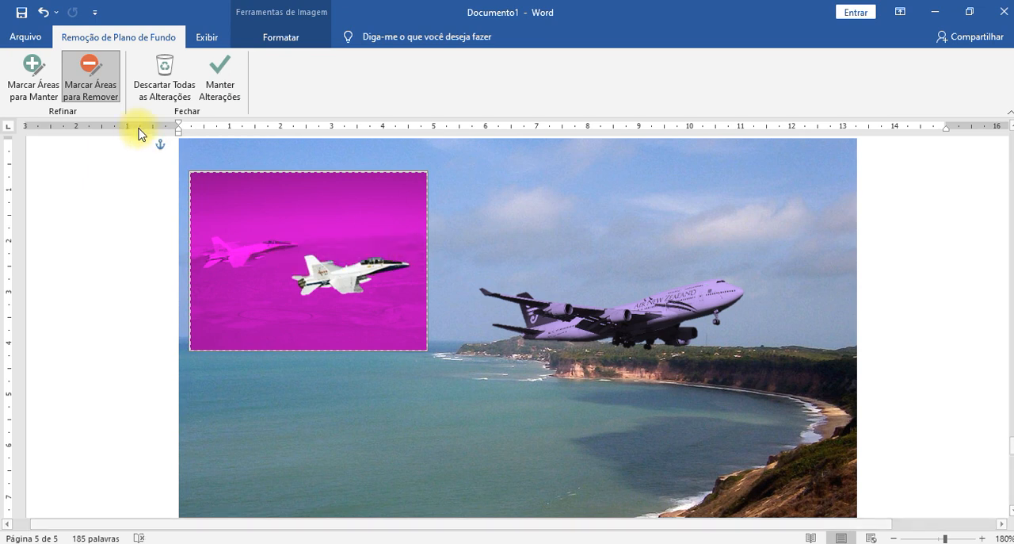
- Keep the NASA jet's background removal and rearrange the planes, with the jet high in the sky and the airliner over the bay
{"action": "left_click", "coordinate": [220, 75]}
{"action": "left_click_drag", "start_coordinate": [337, 274], "coordinate": [280, 294]}
{"action": "left_click", "coordinate": [378, 315]}
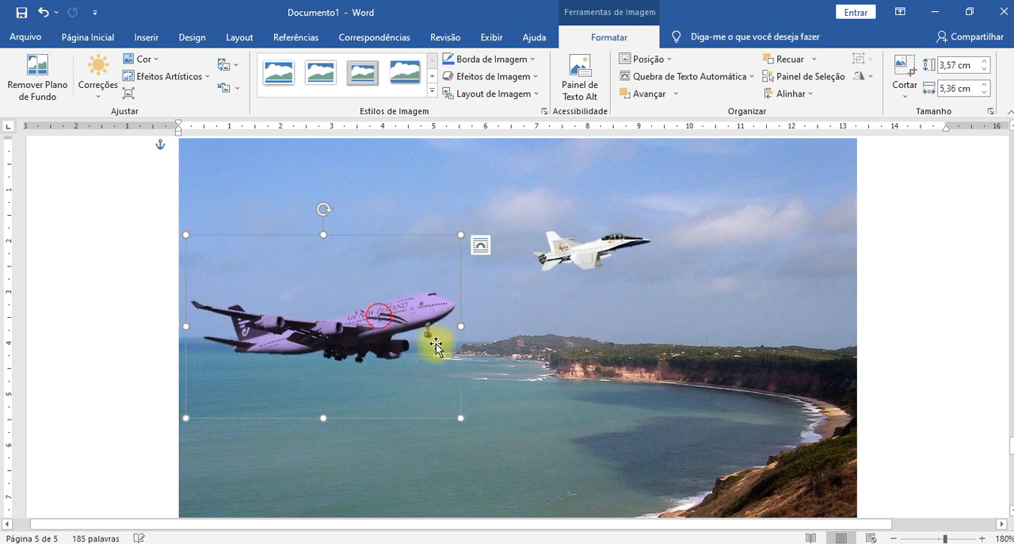
{"action": "left_click_drag", "start_coordinate": [388, 325], "coordinate": [509, 365]}
{"action": "left_click_drag", "start_coordinate": [568, 251], "coordinate": [681, 224]}
{"action": "scroll", "coordinate": [663, 285], "scroll_direction": "up", "scroll_amount": 2}
{"action": "left_click_drag", "start_coordinate": [501, 428], "coordinate": [534, 398]}
{"action": "scroll", "coordinate": [534, 399], "scroll_direction": "down", "scroll_amount": 10}
{"action": "scroll", "coordinate": [407, 254], "scroll_direction": "up", "scroll_amount": 8}
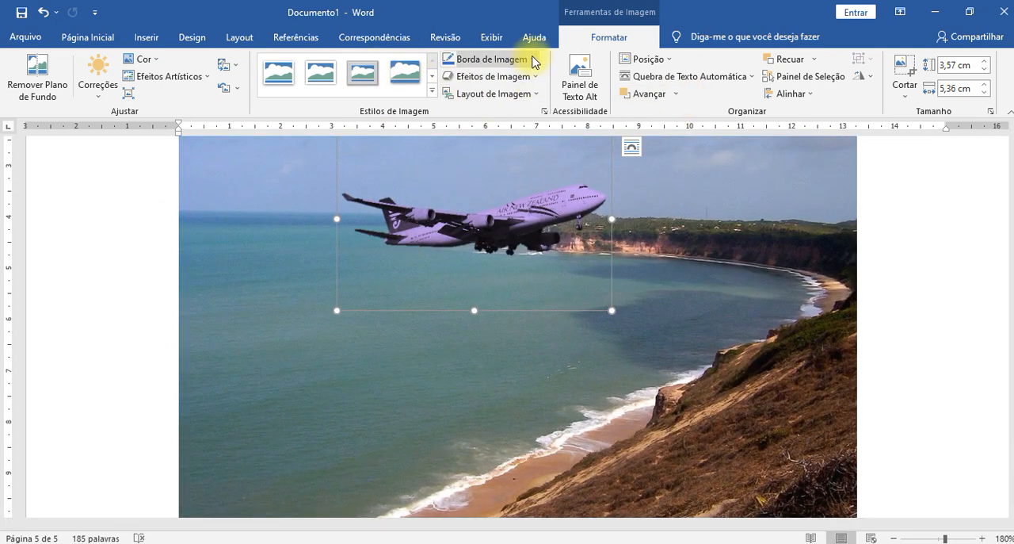
- Examine the picture border colours and the picture effects for the airliner, including the 3D rotation presets
{"action": "left_click", "coordinate": [534, 63]}
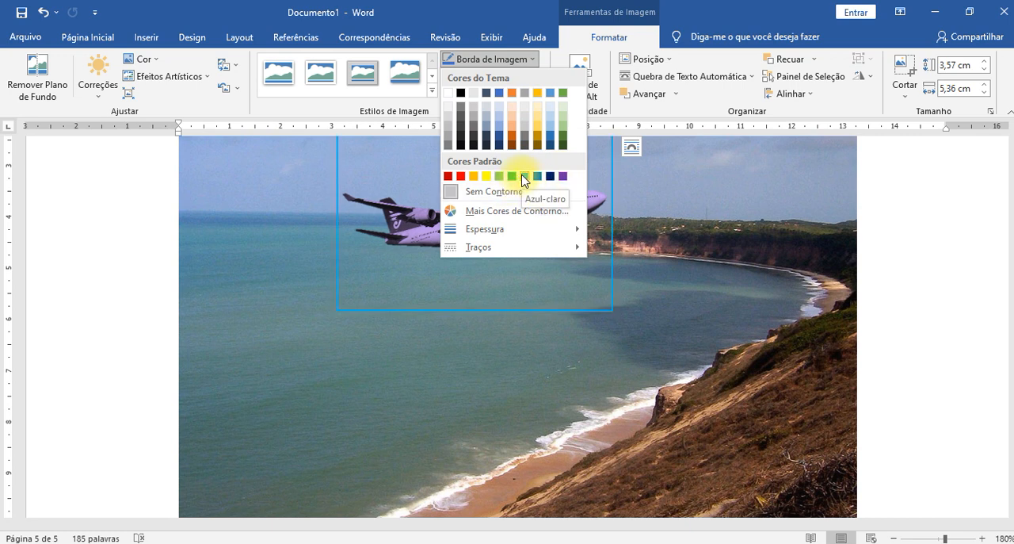
{"action": "left_click", "coordinate": [676, 111]}
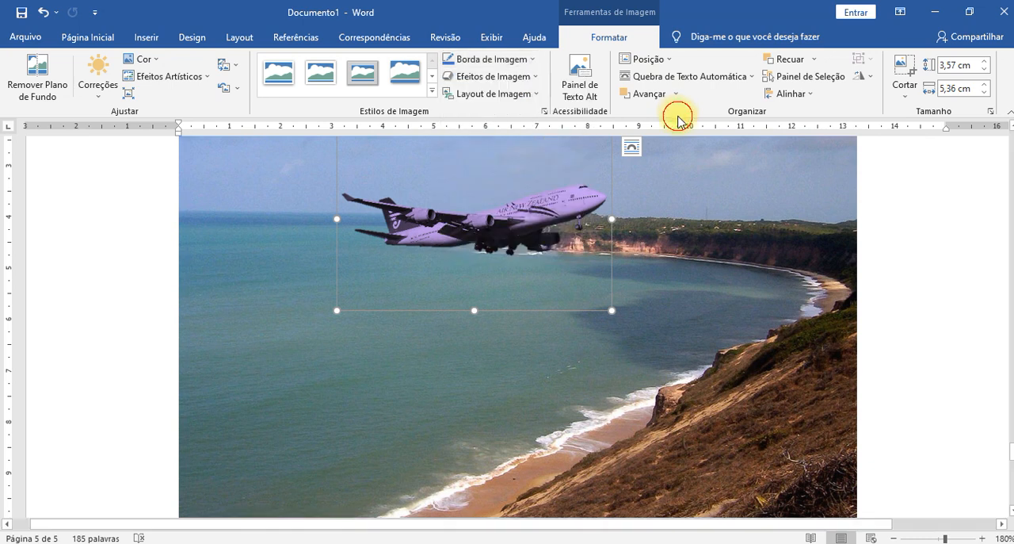
{"action": "left_click", "coordinate": [510, 84]}
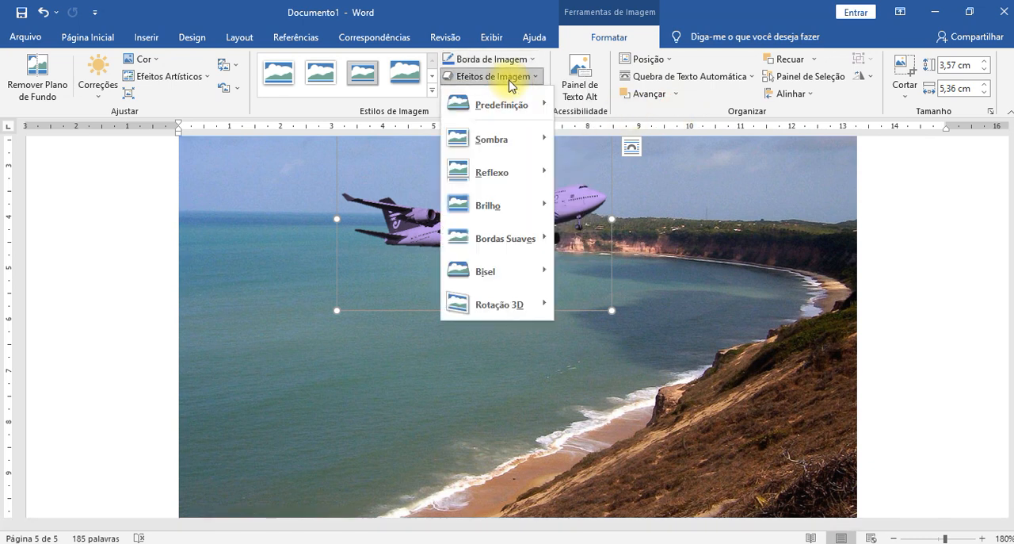
{"action": "mouse_move", "coordinate": [512, 282]}
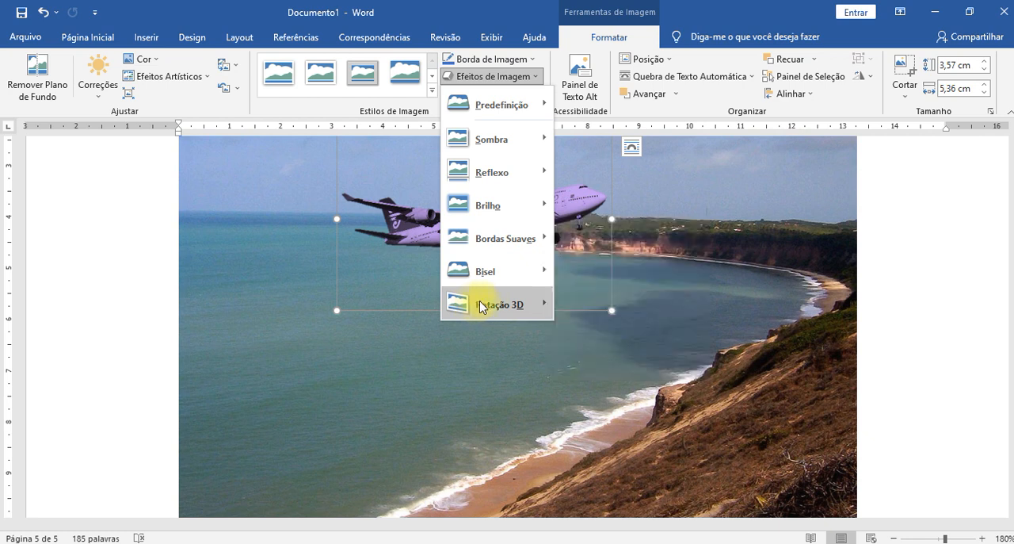
{"action": "mouse_move", "coordinate": [478, 307]}
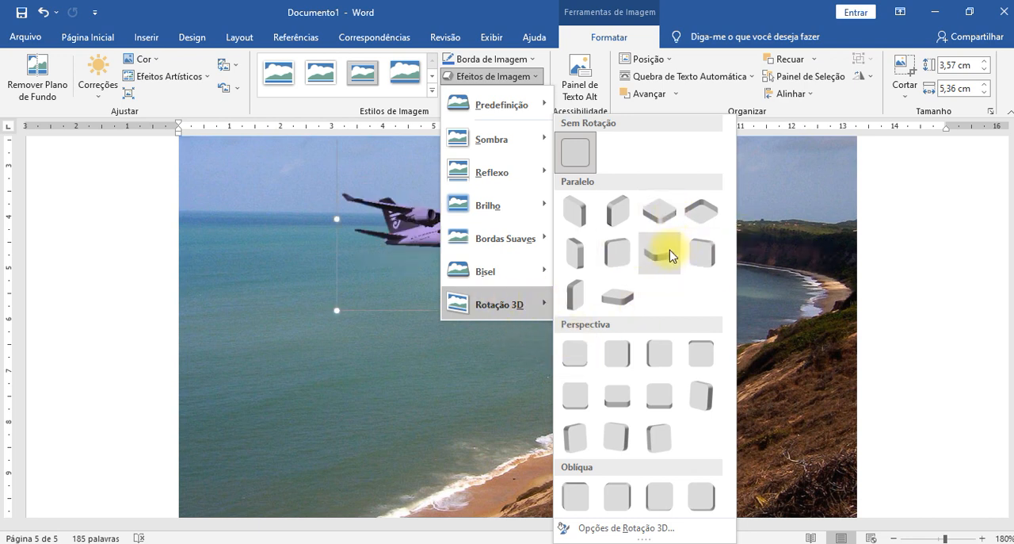
{"action": "left_click", "coordinate": [919, 294]}
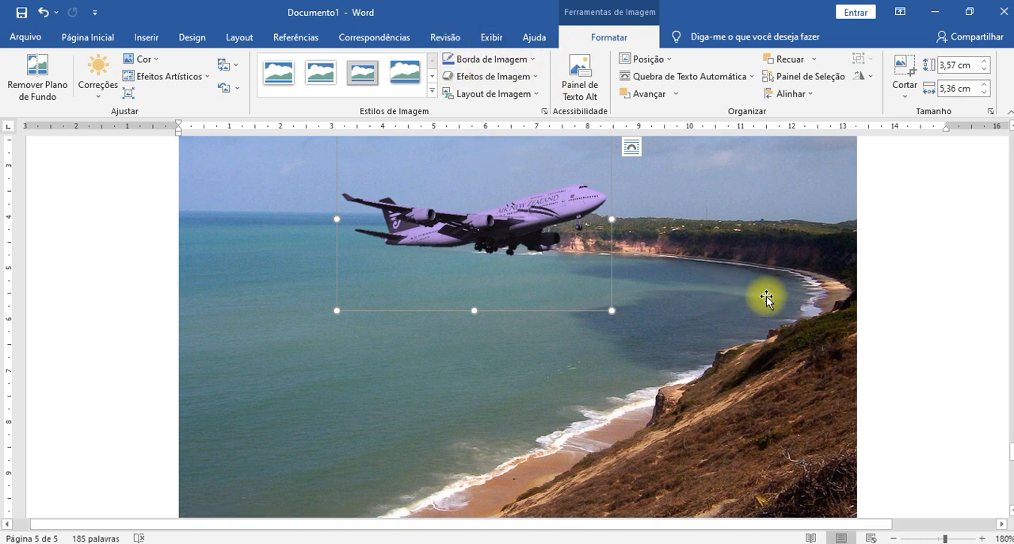
{"action": "left_click", "coordinate": [905, 287]}
- Look through the gallery of insertable shapes
{"action": "scroll", "coordinate": [908, 280], "scroll_direction": "down", "scroll_amount": 4, "text": "ctrl"}
{"action": "scroll", "coordinate": [783, 226], "scroll_direction": "up", "scroll_amount": 4}
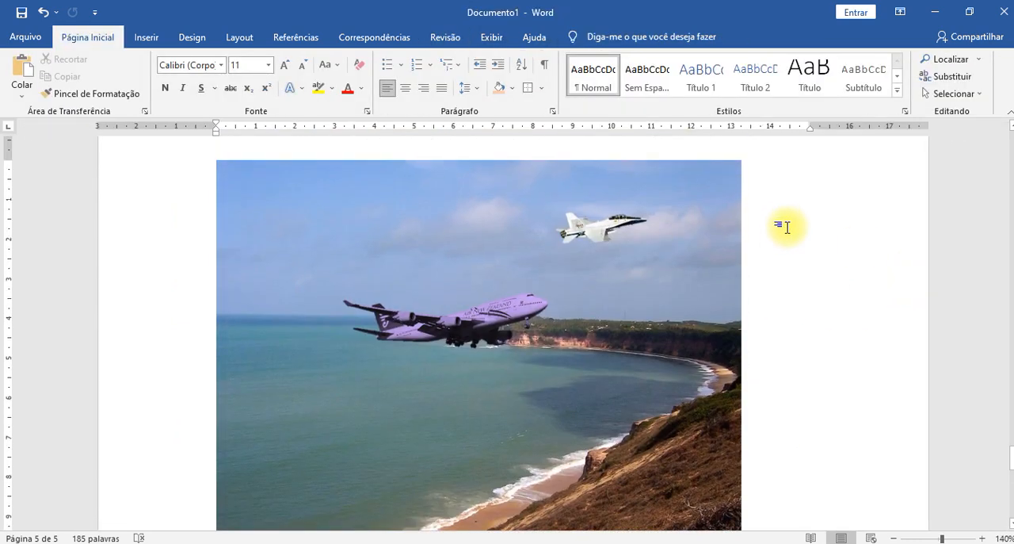
{"action": "left_click", "coordinate": [145, 39]}
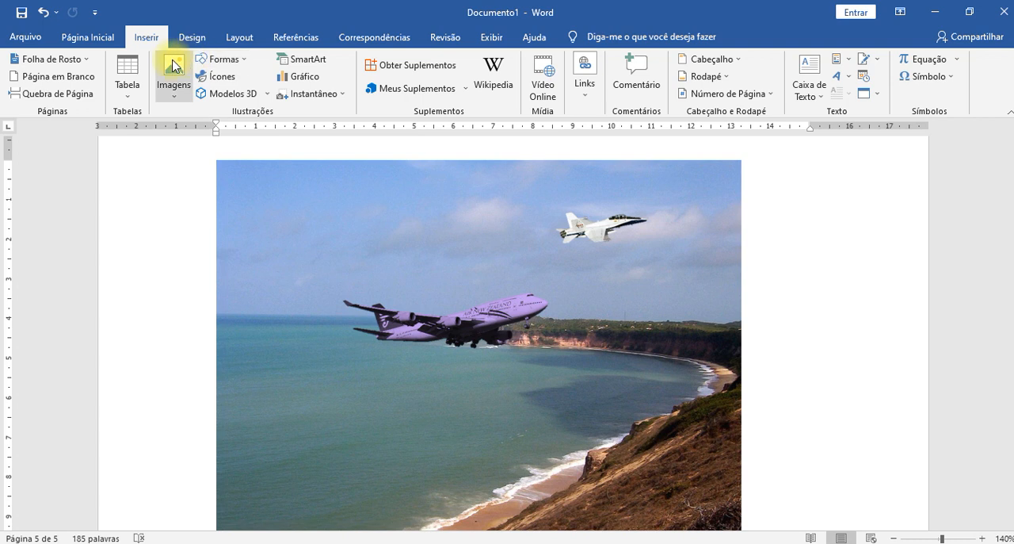
{"action": "left_click", "coordinate": [235, 63]}
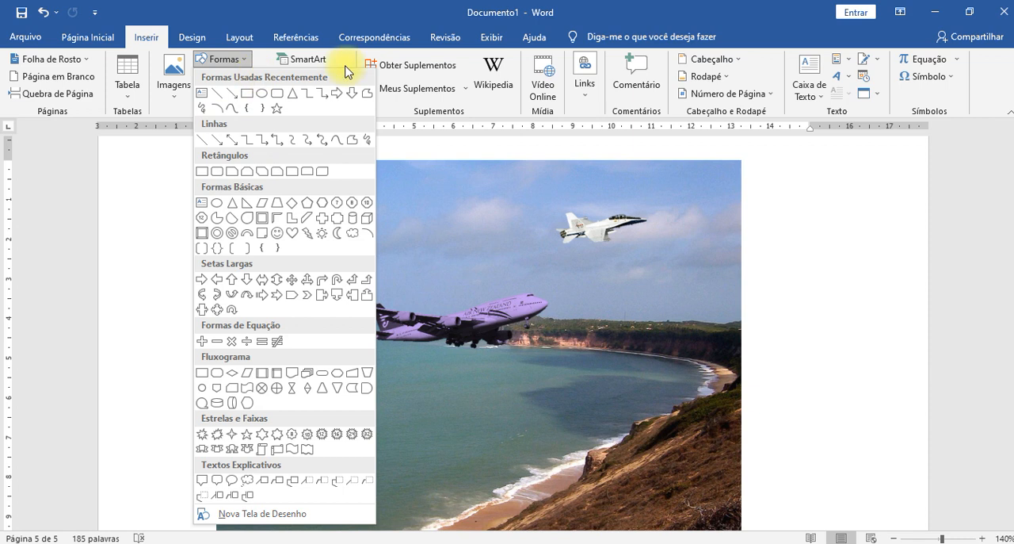
{"action": "left_click", "coordinate": [279, 11]}
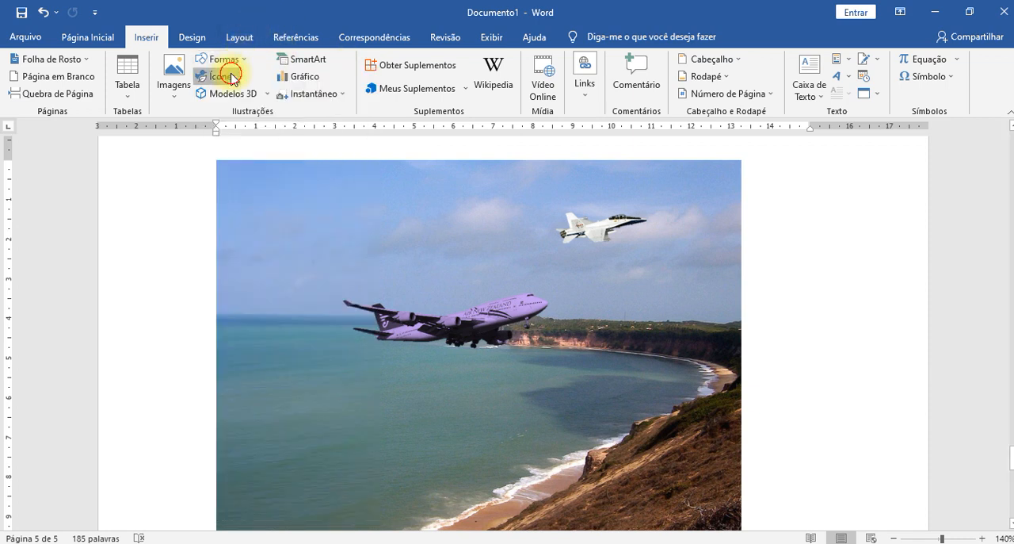
- Insert the triangular fire warning icon from the "Sinais e símbolos" category of the icon library
{"action": "left_click", "coordinate": [229, 76]}
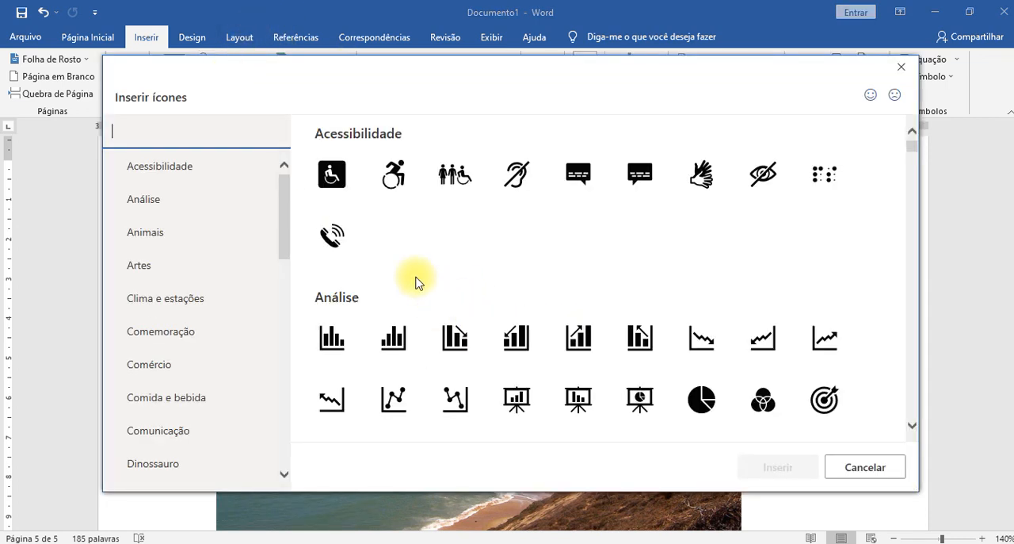
{"action": "scroll", "coordinate": [408, 279], "scroll_direction": "down", "scroll_amount": 10}
{"action": "scroll", "coordinate": [210, 283], "scroll_direction": "down", "scroll_amount": 8}
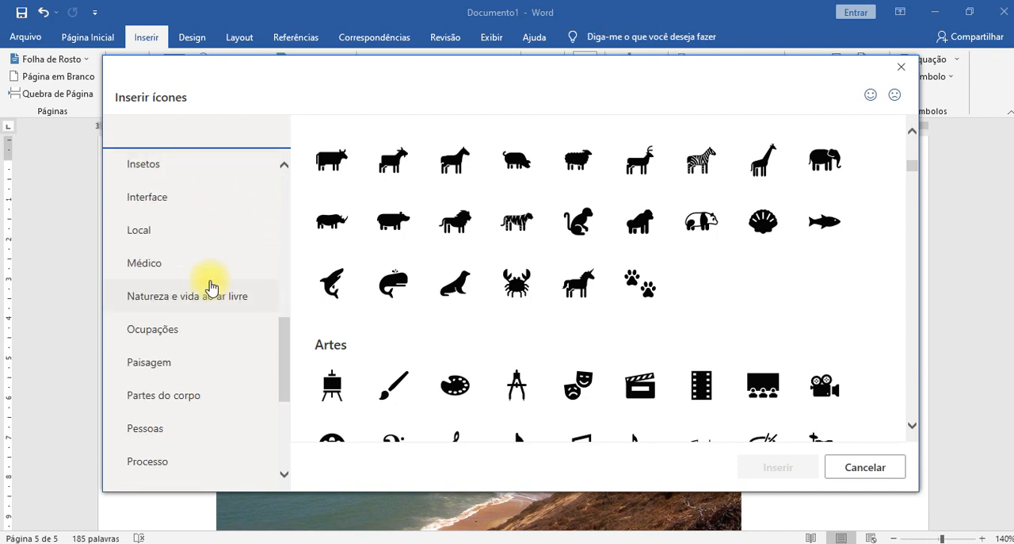
{"action": "scroll", "coordinate": [211, 286], "scroll_direction": "down", "scroll_amount": 5}
{"action": "left_click", "coordinate": [162, 348]}
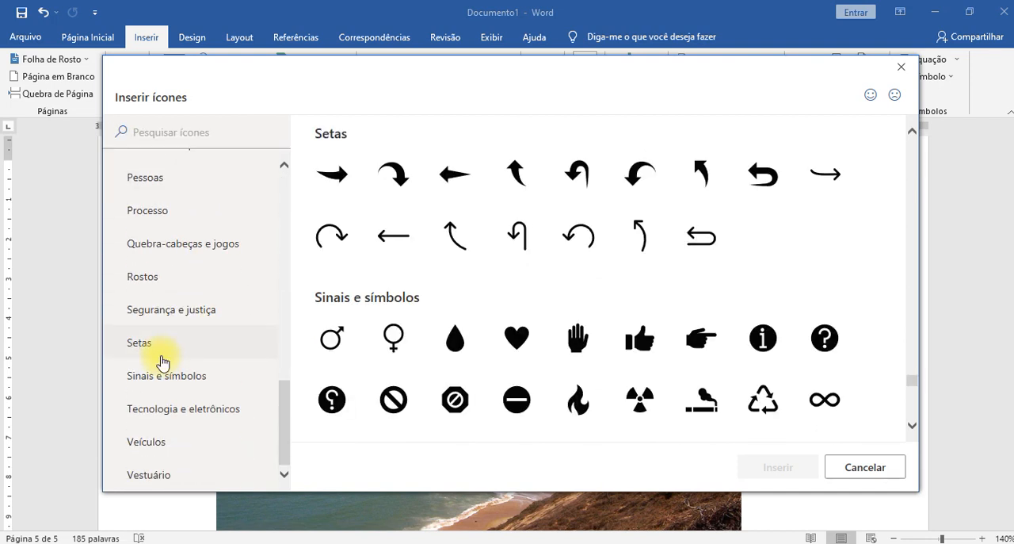
{"action": "scroll", "coordinate": [579, 262], "scroll_direction": "down", "scroll_amount": 2}
{"action": "scroll", "coordinate": [578, 261], "scroll_direction": "down", "scroll_amount": 5}
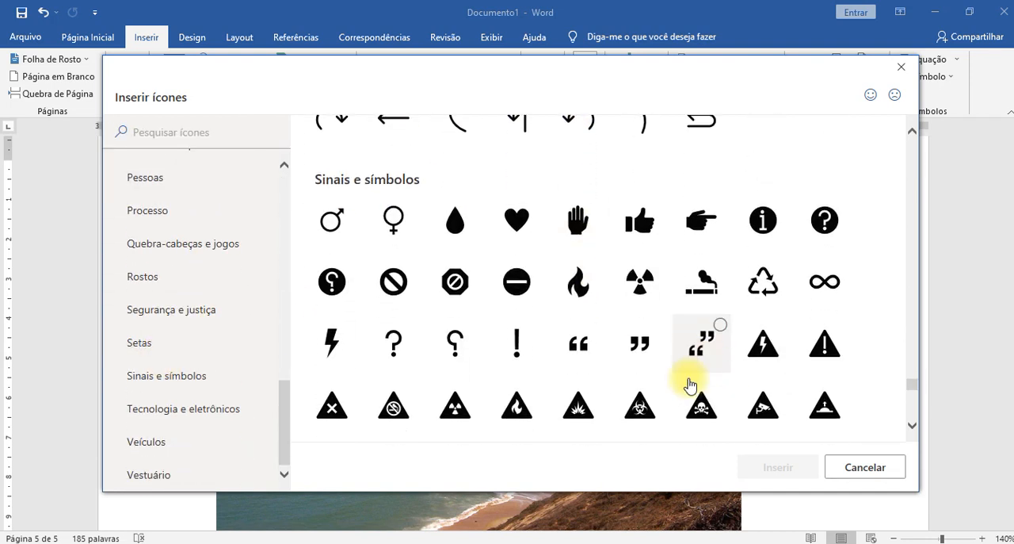
{"action": "scroll", "coordinate": [670, 366], "scroll_direction": "down", "scroll_amount": 2}
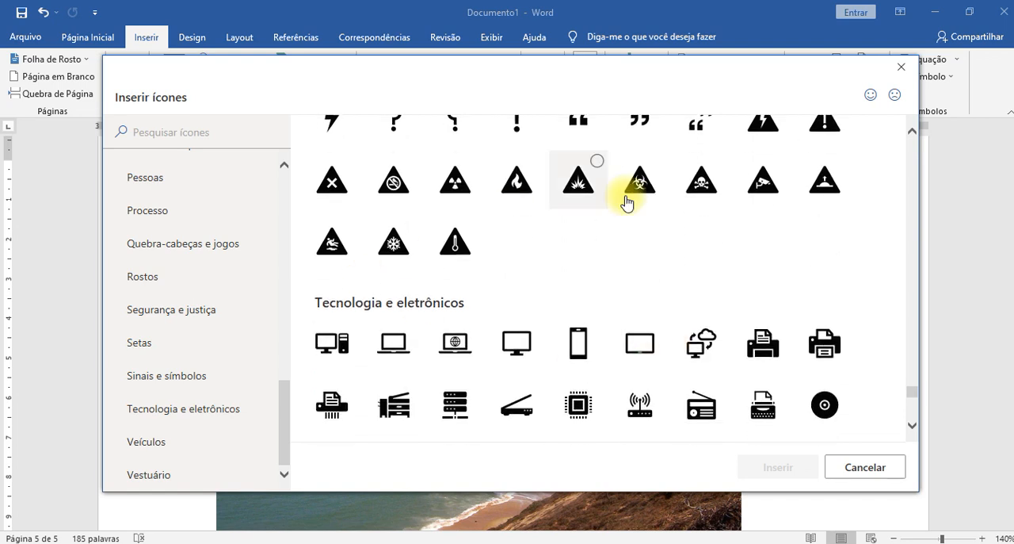
{"action": "left_click", "coordinate": [516, 194]}
{"action": "left_click", "coordinate": [767, 461]}
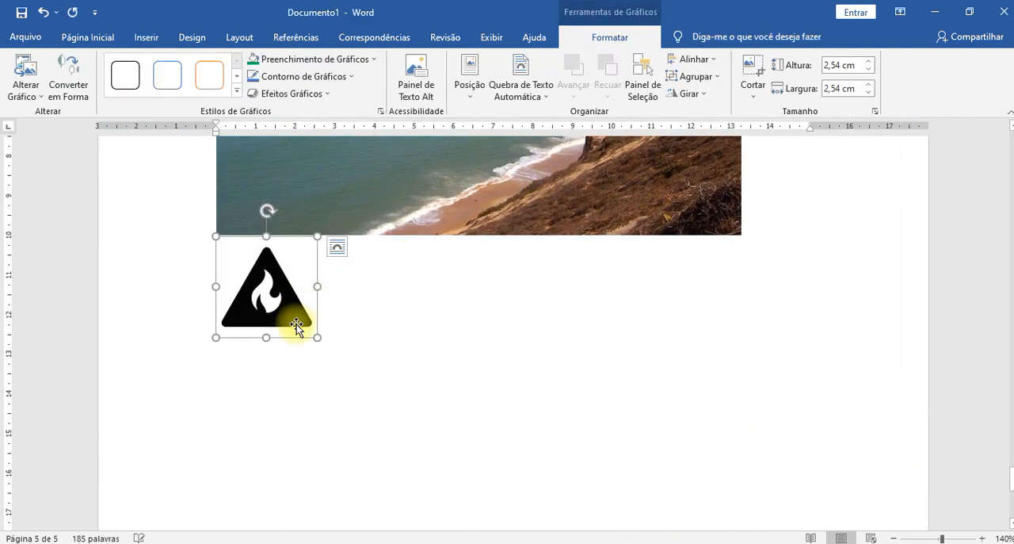
- Set the fire icon's text wrapping to "Em Frente ao Texto" (in front of text)
{"action": "left_click_drag", "start_coordinate": [277, 304], "coordinate": [360, 327]}
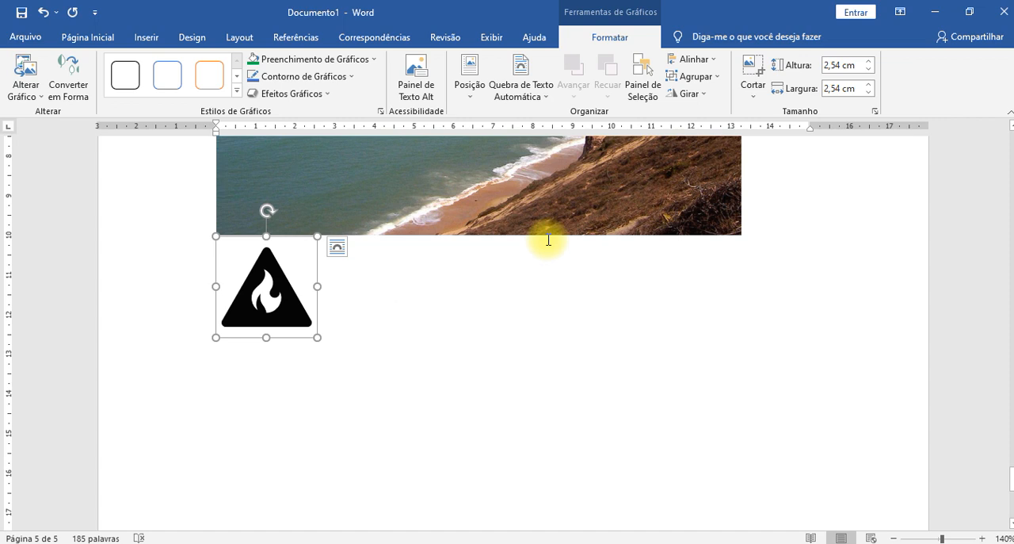
{"action": "left_click", "coordinate": [510, 381]}
{"action": "left_click", "coordinate": [288, 309]}
{"action": "left_click_drag", "start_coordinate": [267, 312], "coordinate": [303, 327]}
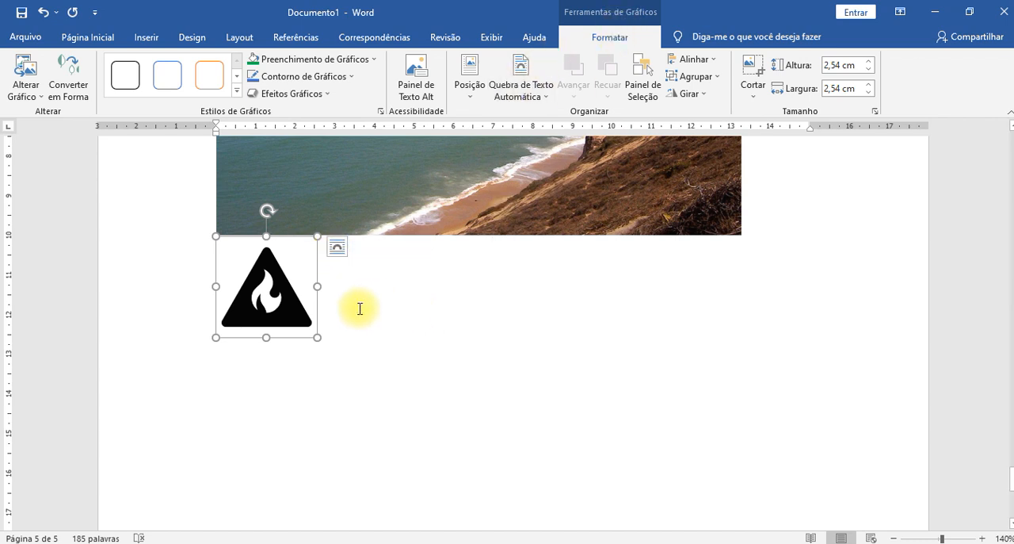
{"action": "left_click", "coordinate": [338, 249]}
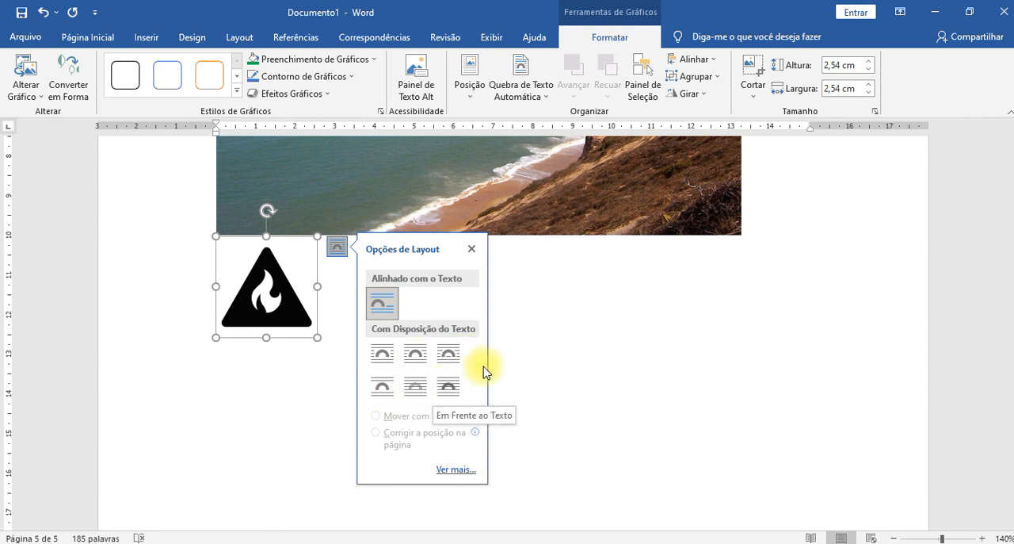
{"action": "left_click", "coordinate": [449, 387]}
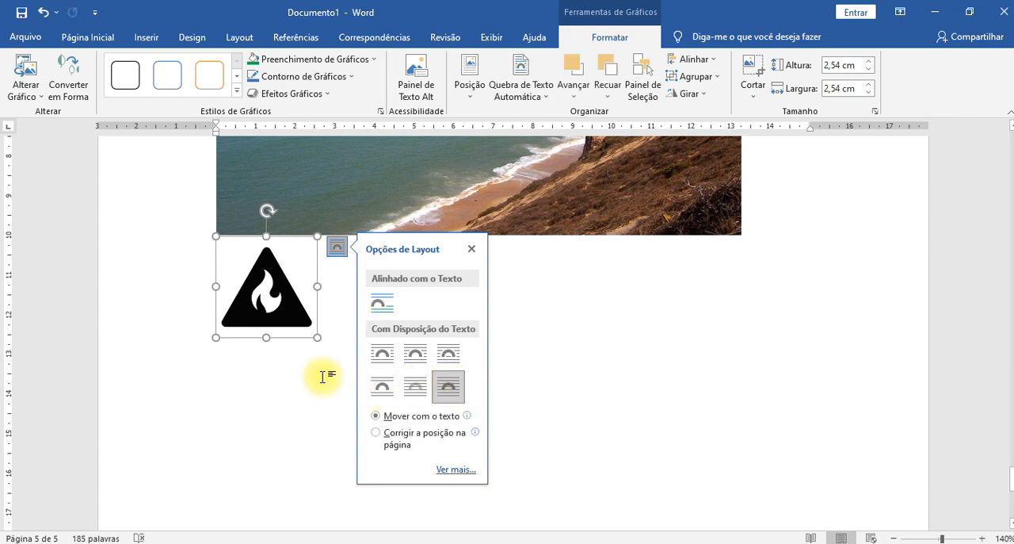
{"action": "left_click", "coordinate": [278, 356]}
- Move the fire icon freely around the page and place it in the blank area below the beach photo
{"action": "left_click_drag", "start_coordinate": [303, 317], "coordinate": [641, 320]}
{"action": "scroll", "coordinate": [608, 304], "scroll_direction": "up", "scroll_amount": 6}
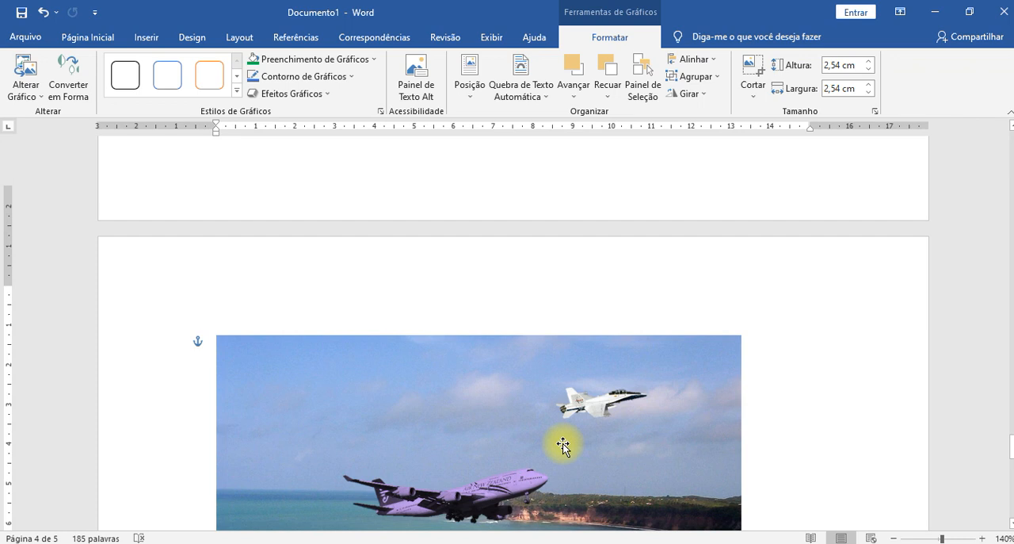
{"action": "scroll", "coordinate": [578, 420], "scroll_direction": "down", "scroll_amount": 6}
{"action": "left_click_drag", "start_coordinate": [631, 455], "coordinate": [500, 237]}
{"action": "scroll", "coordinate": [622, 199], "scroll_direction": "down", "scroll_amount": 4}
{"action": "scroll", "coordinate": [579, 277], "scroll_direction": "up", "scroll_amount": 2}
- Generate sample text beside the fire icon below the beach photo with =rand(3,5)
{"action": "left_click", "coordinate": [322, 250]}
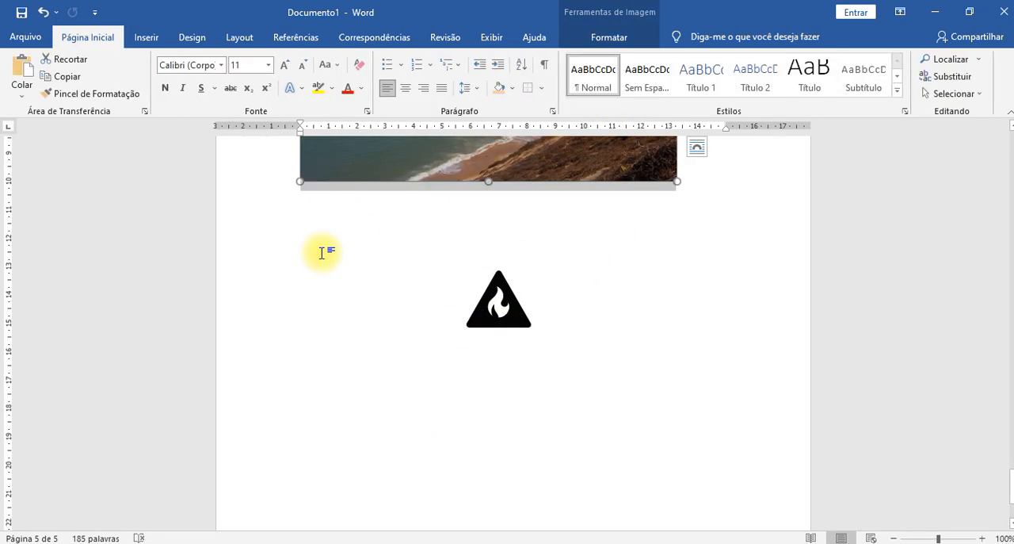
{"action": "left_click", "coordinate": [334, 274]}
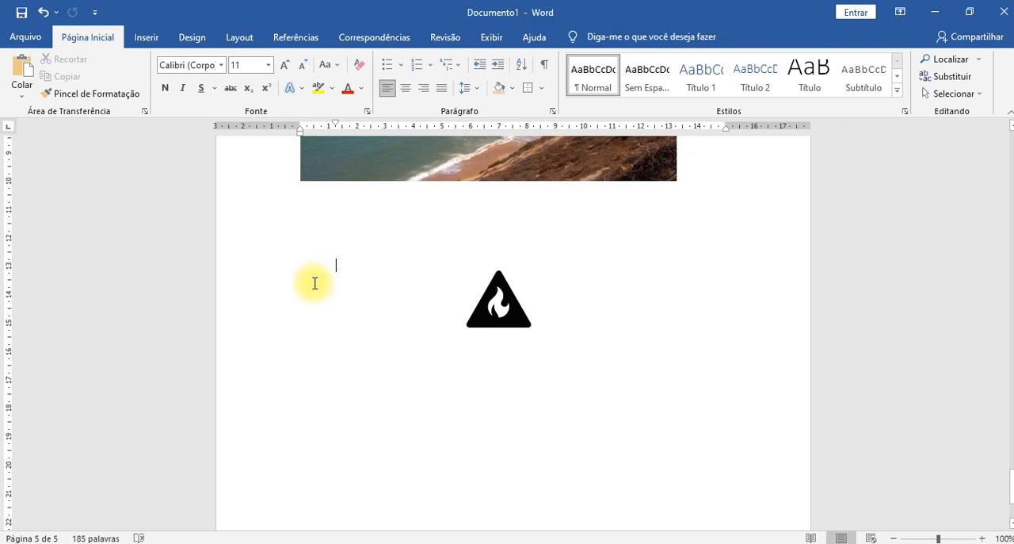
{"action": "type", "text": "=rand(3,5"}
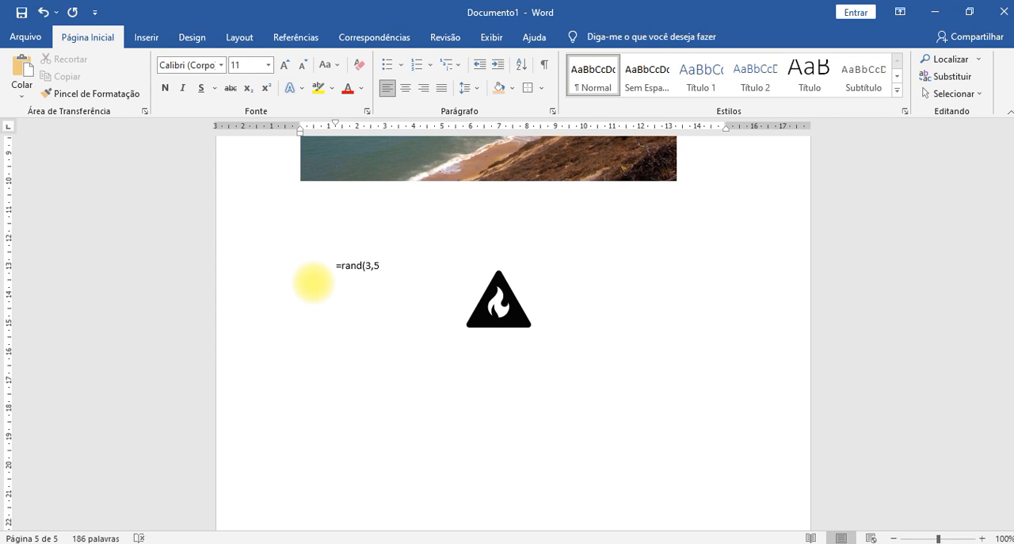
{"action": "type", "text": ")"}
{"action": "key", "text": "Return"}
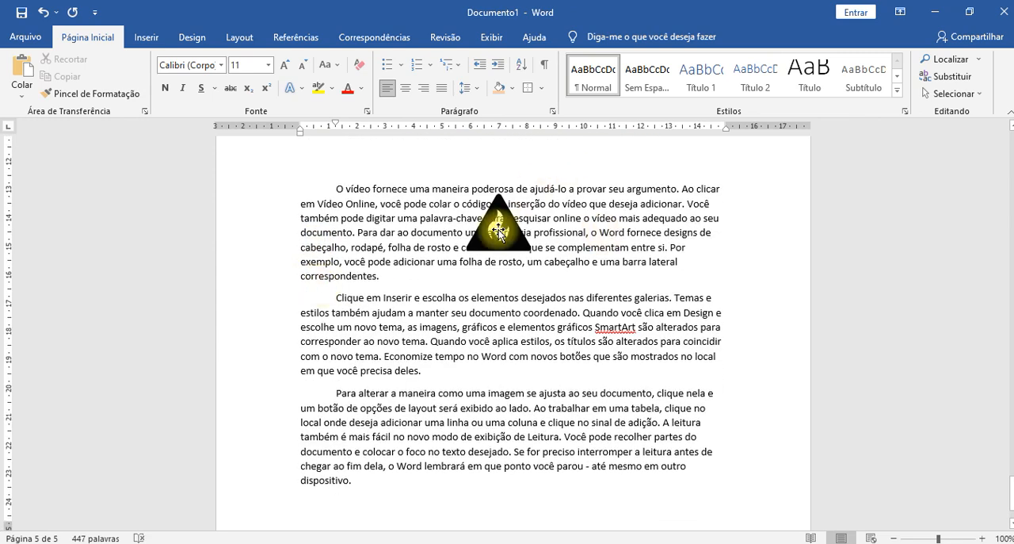
- Move the fire icon onto the second sample paragraph and set its text wrapping to "Quadrado" (square)
{"action": "left_click_drag", "start_coordinate": [521, 248], "coordinate": [515, 352]}
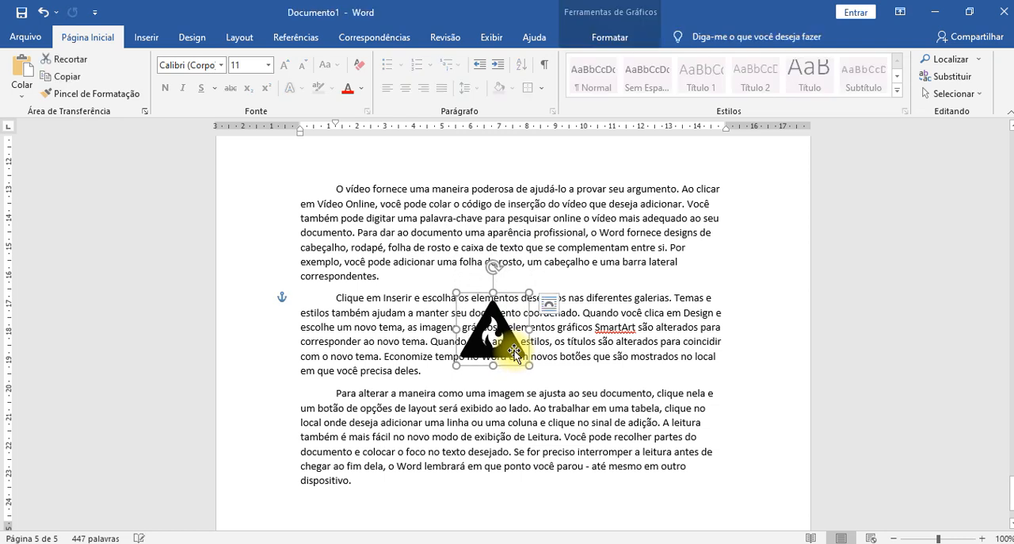
{"action": "mouse_move", "coordinate": [514, 351]}
{"action": "left_mouse_down"}
{"action": "mouse_move", "coordinate": [666, 351]}
{"action": "mouse_move", "coordinate": [661, 342]}
{"action": "mouse_move", "coordinate": [556, 360]}
{"action": "mouse_move", "coordinate": [499, 339]}
{"action": "left_mouse_up"}
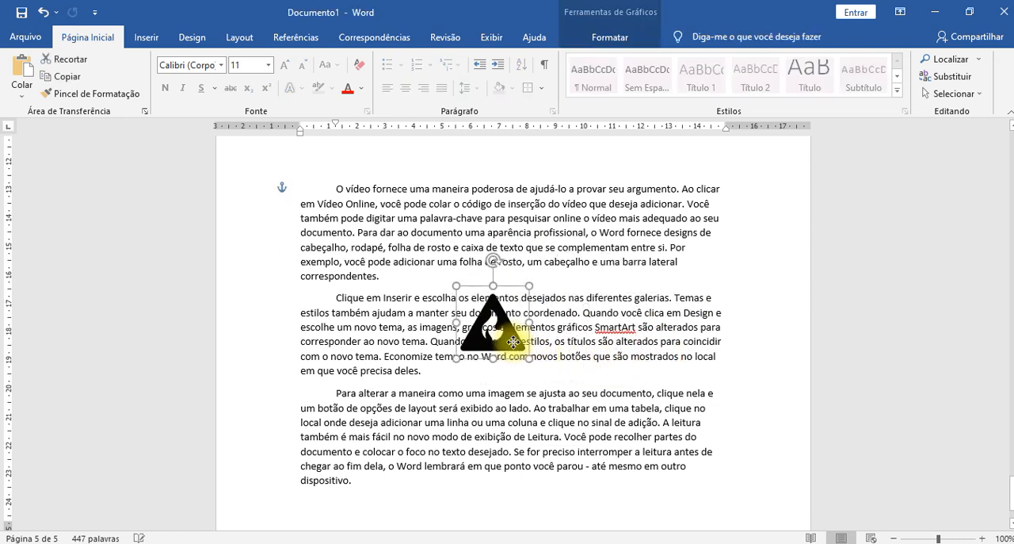
{"action": "left_click", "coordinate": [549, 297]}
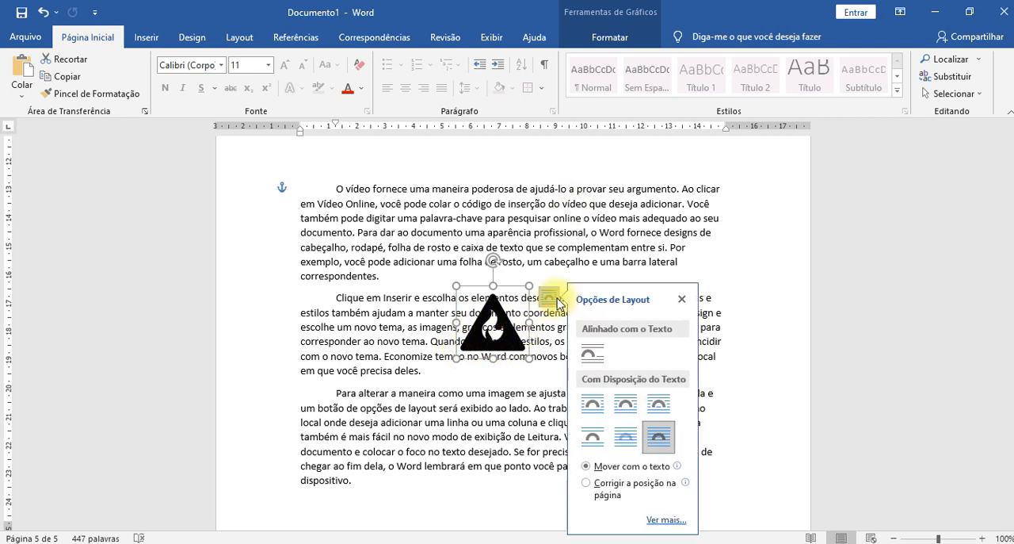
{"action": "left_click", "coordinate": [600, 407]}
{"action": "left_click", "coordinate": [763, 388]}
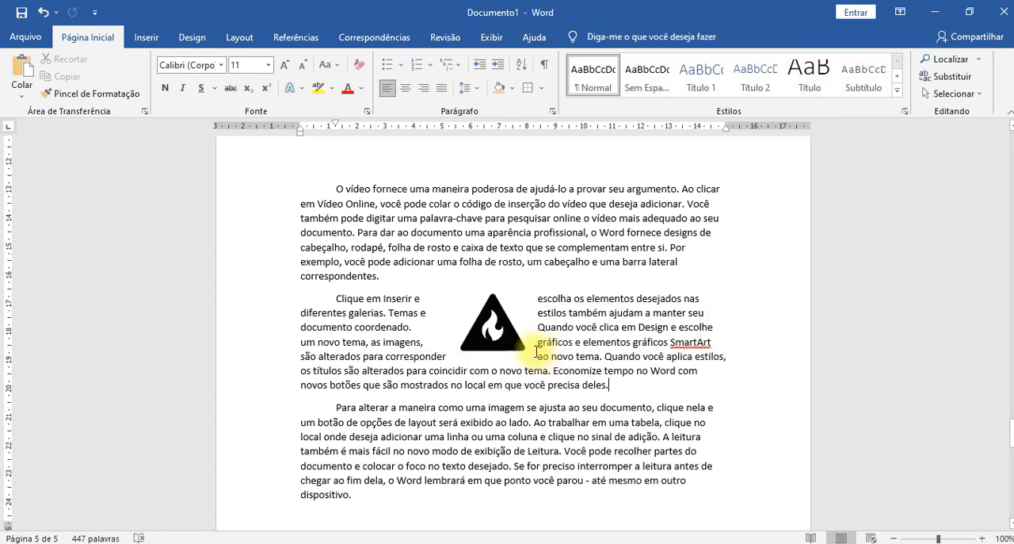
- Shift the fire icon toward the centre of the second sample paragraph and justify that paragraph
{"action": "left_click_drag", "start_coordinate": [511, 349], "coordinate": [549, 370]}
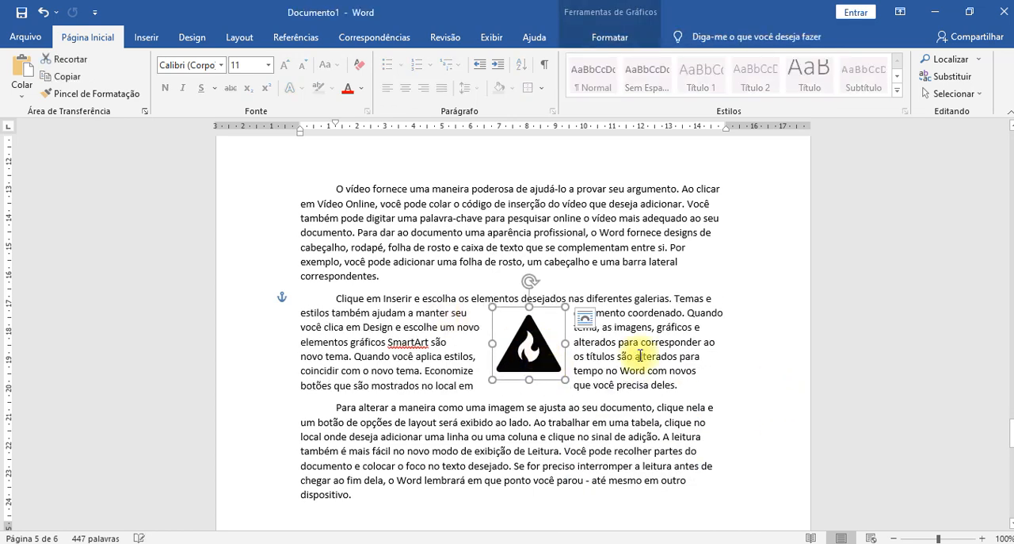
{"action": "left_click", "coordinate": [374, 336]}
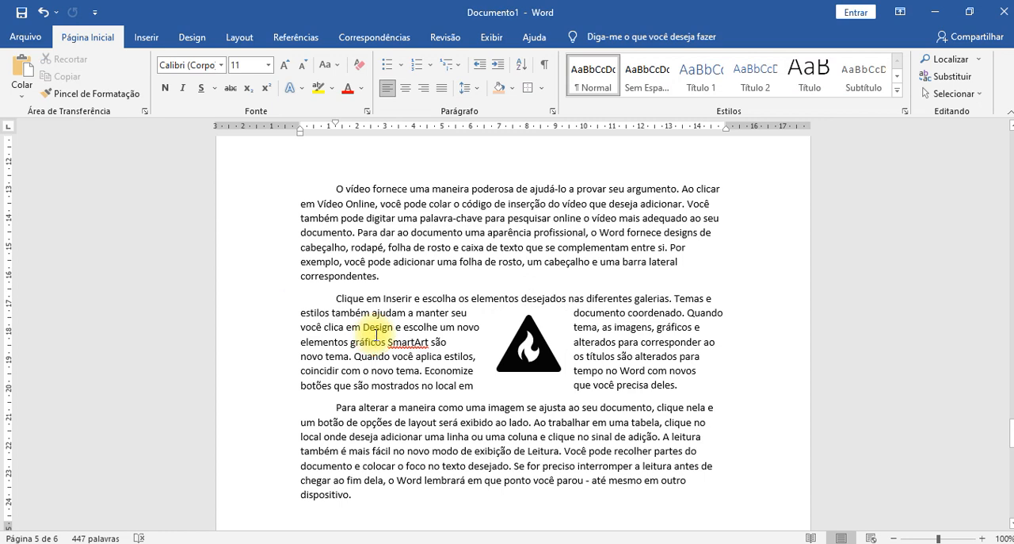
{"action": "key", "text": "ctrl+j"}
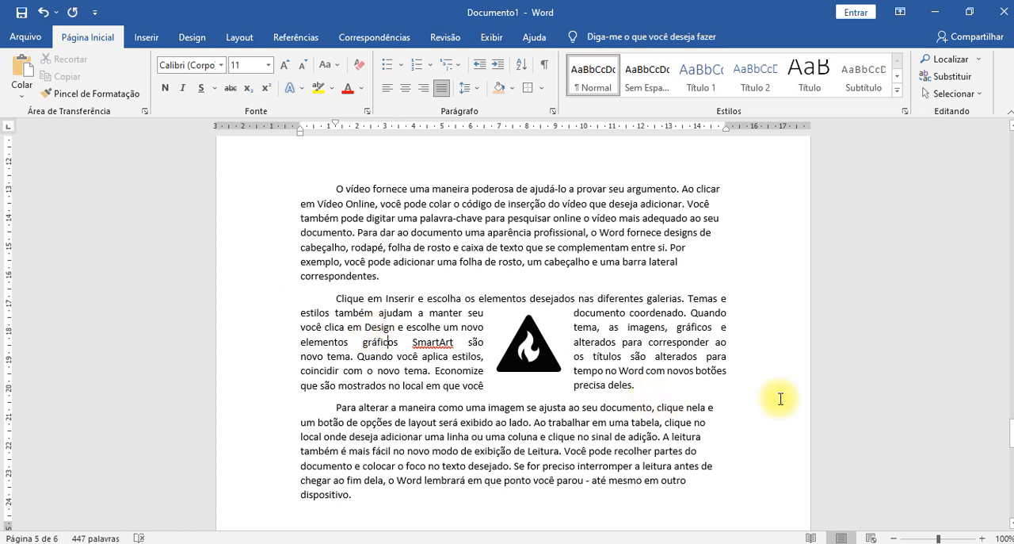
- Join the third sample paragraph onto the end of the second and move the fire icon lower into the middle of the merged text
{"action": "left_click", "coordinate": [529, 356]}
{"action": "left_click_drag", "start_coordinate": [529, 356], "coordinate": [535, 368]}
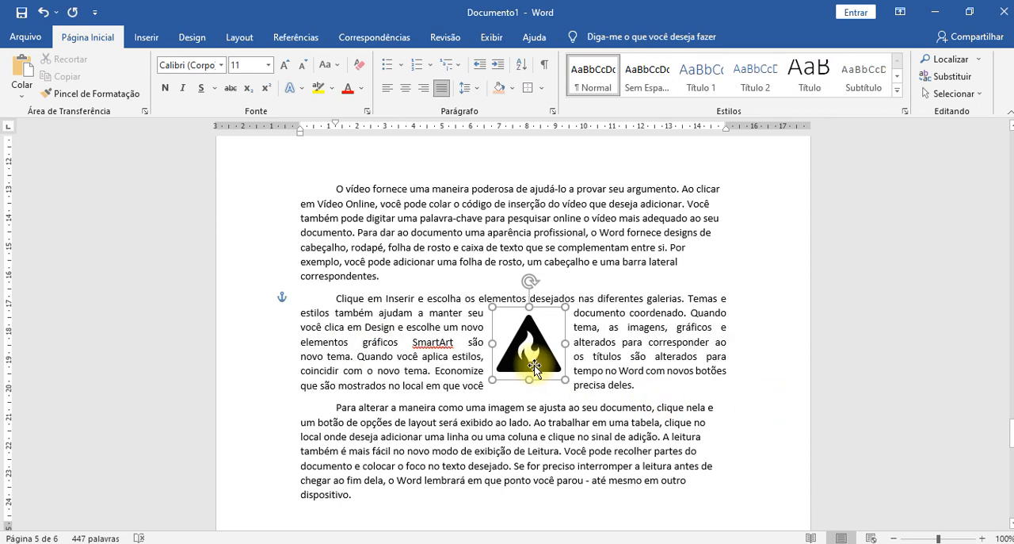
{"action": "left_click", "coordinate": [651, 388]}
{"action": "key", "text": "Delete"}
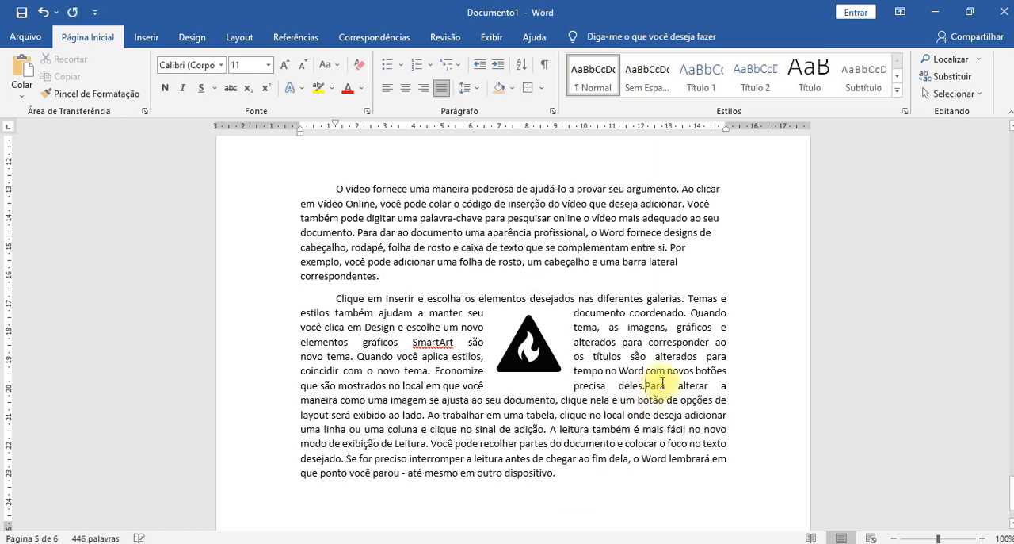
{"action": "left_click_drag", "start_coordinate": [598, 361], "coordinate": [517, 386]}
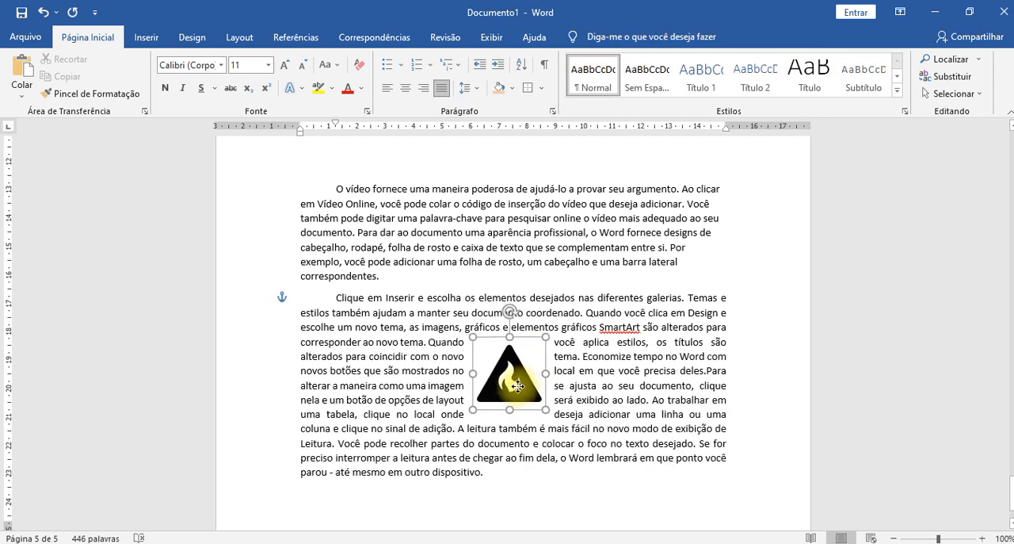
{"action": "left_click", "coordinate": [699, 495]}
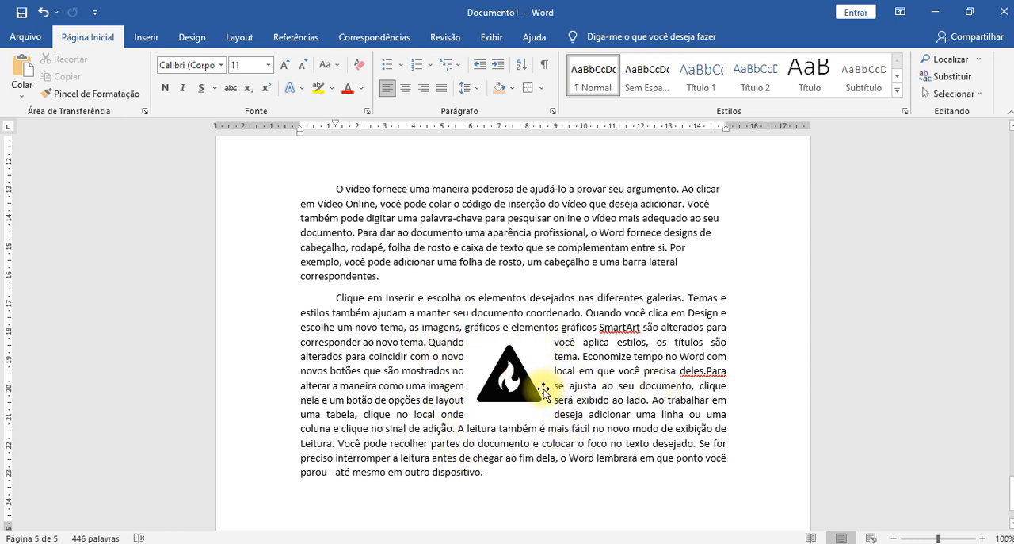
- Change the fire icon's text wrapping to "Justa" (tight)
{"action": "left_click", "coordinate": [529, 387]}
{"action": "left_click", "coordinate": [569, 351]}
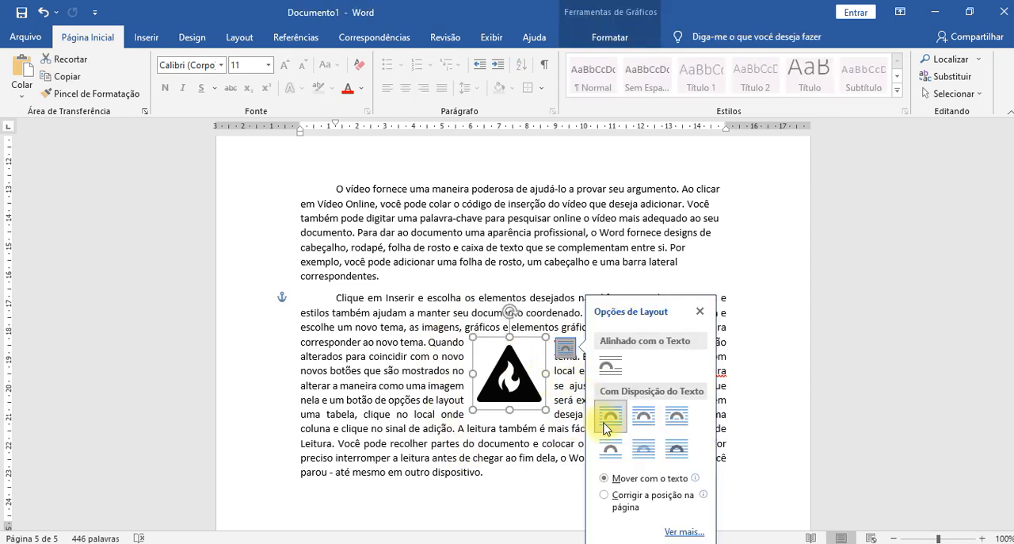
{"action": "left_click", "coordinate": [644, 416]}
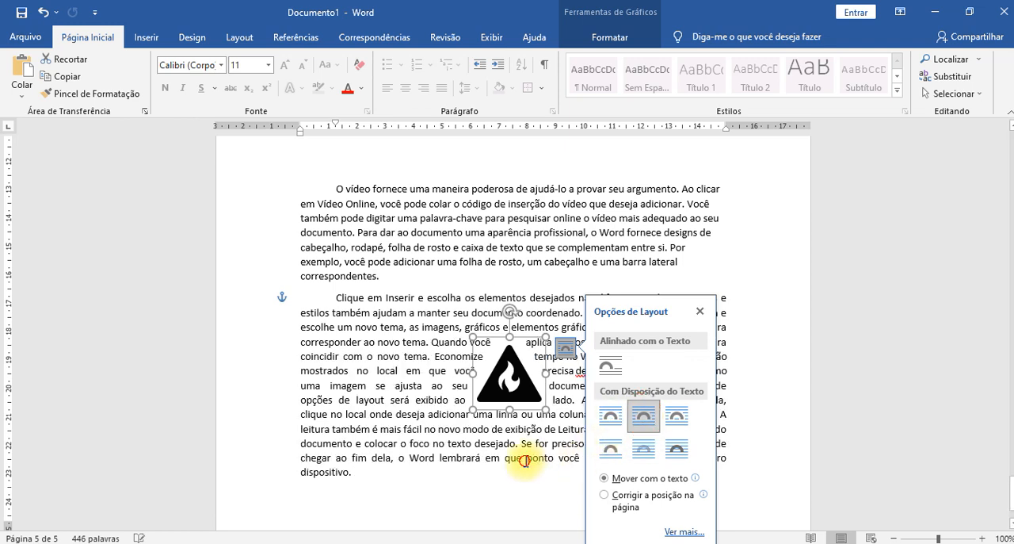
{"action": "left_click", "coordinate": [527, 457]}
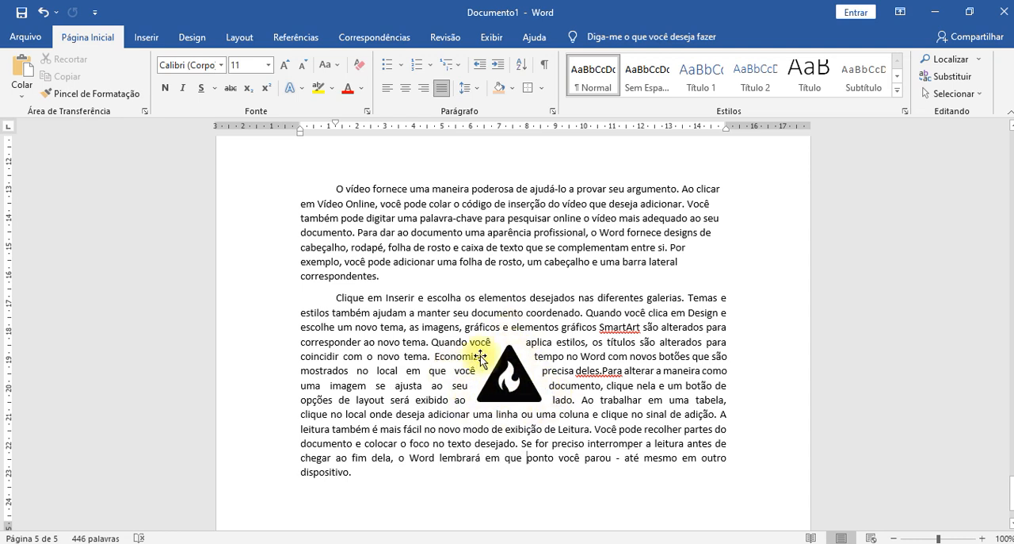
- Try "Através" wrapping on the fire icon, switch it to "Superior e Inferior", and check the empty areas beside the icon
{"action": "left_click", "coordinate": [519, 400]}
{"action": "left_click", "coordinate": [577, 352]}
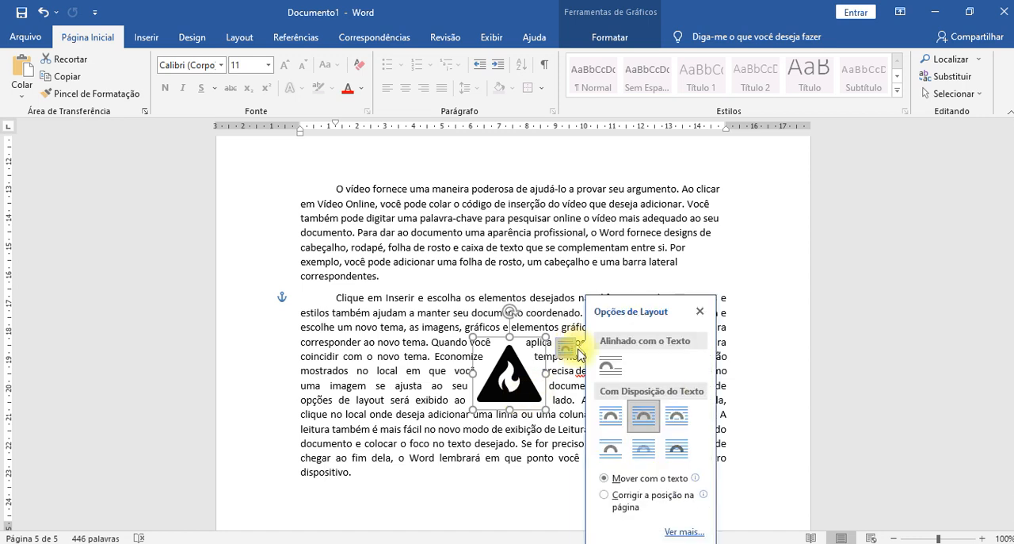
{"action": "left_click", "coordinate": [683, 425]}
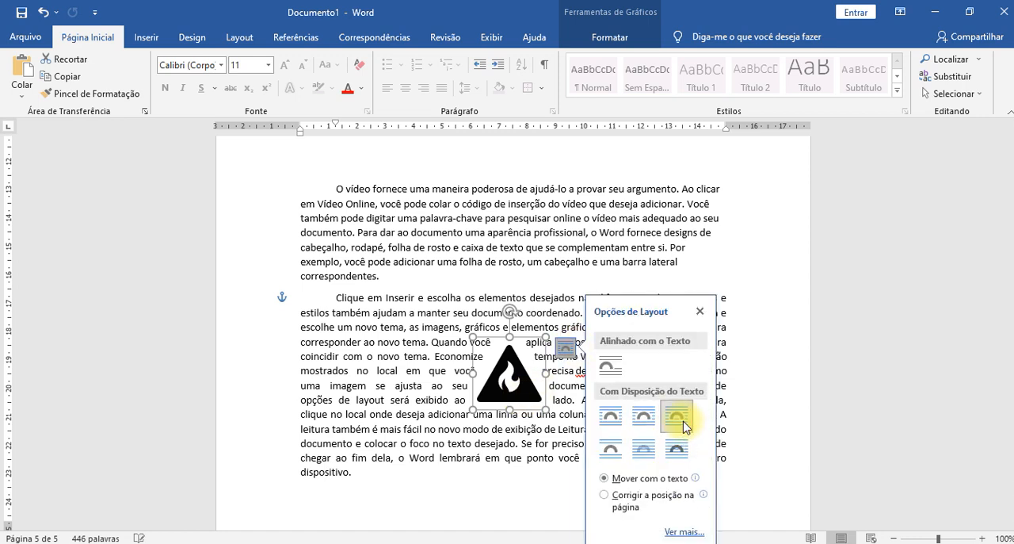
{"action": "left_click", "coordinate": [607, 452]}
{"action": "left_click", "coordinate": [595, 387]}
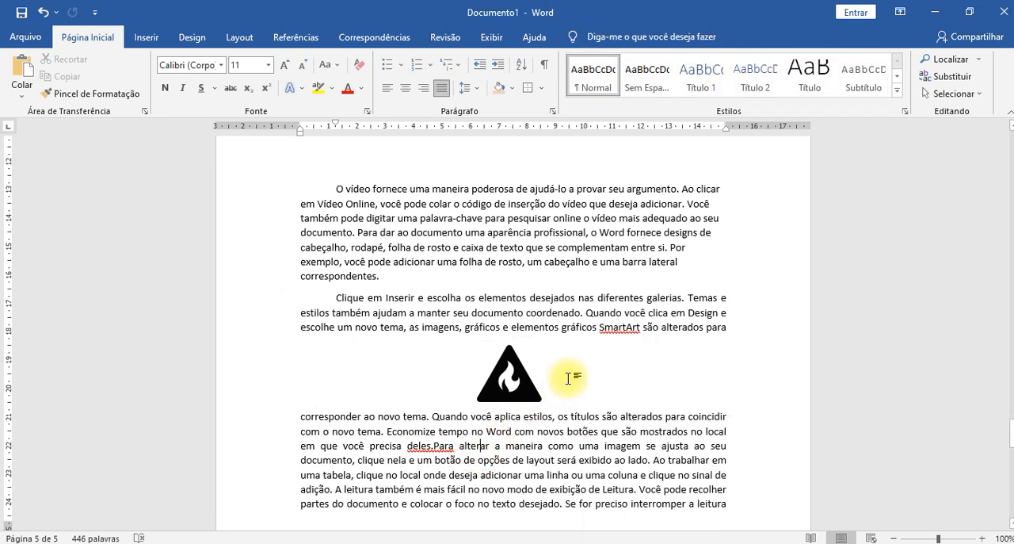
{"action": "left_click", "coordinate": [398, 373]}
{"action": "left_click", "coordinate": [643, 375]}
{"action": "left_click", "coordinate": [415, 365]}
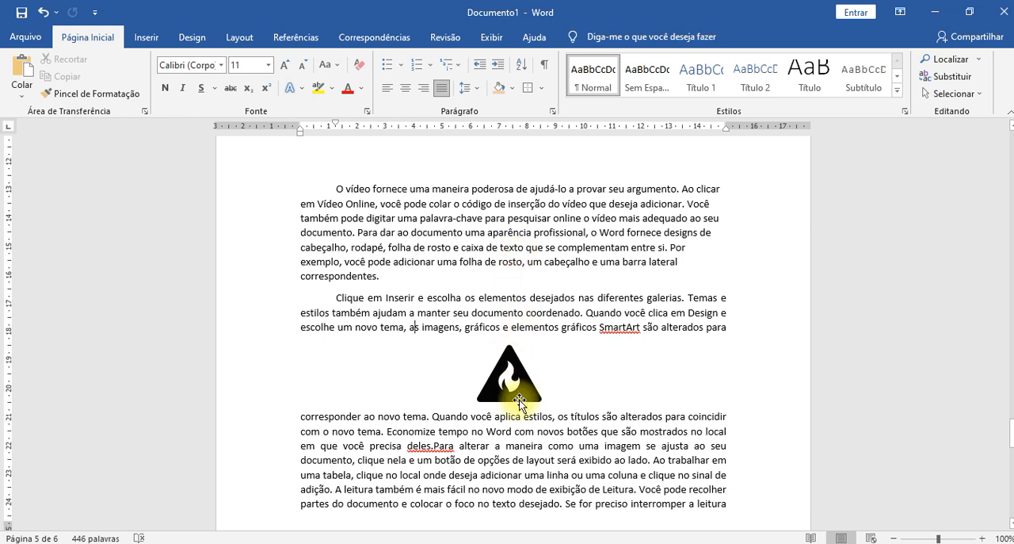
{"action": "left_click", "coordinate": [631, 378]}
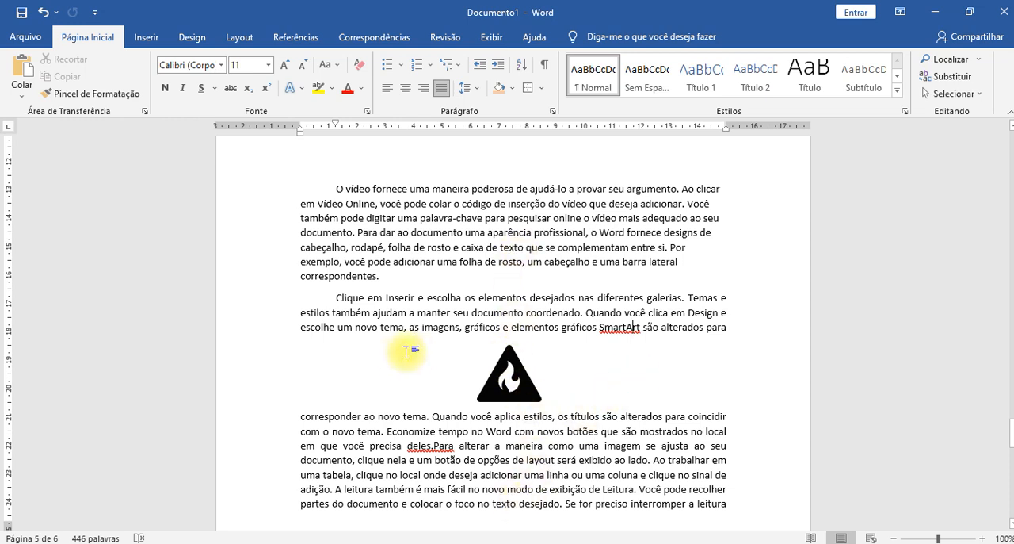
- Place the fire icon behind the text with "Atrás do Texto" wrapping and check how the text runs over it
{"action": "left_click", "coordinate": [501, 394]}
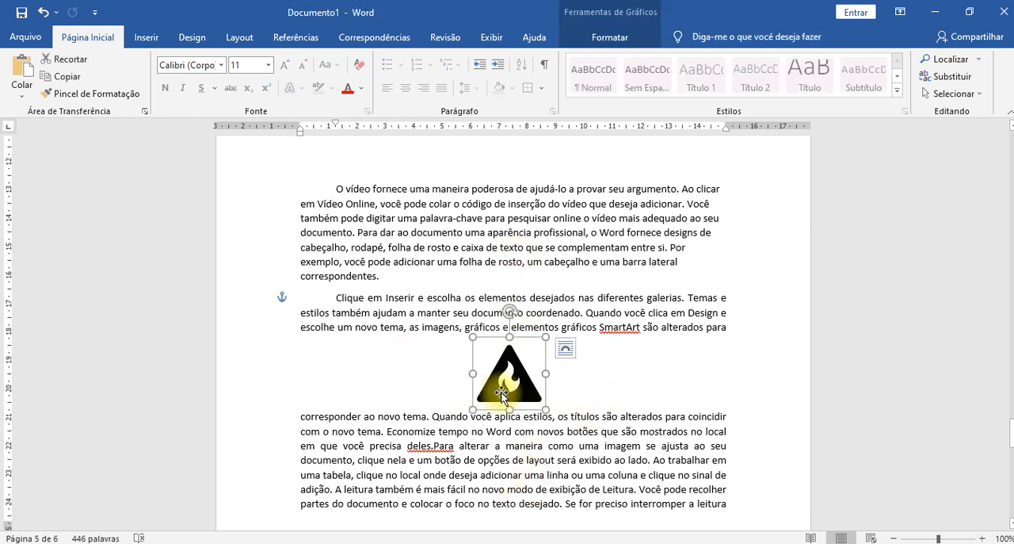
{"action": "left_click", "coordinate": [564, 349]}
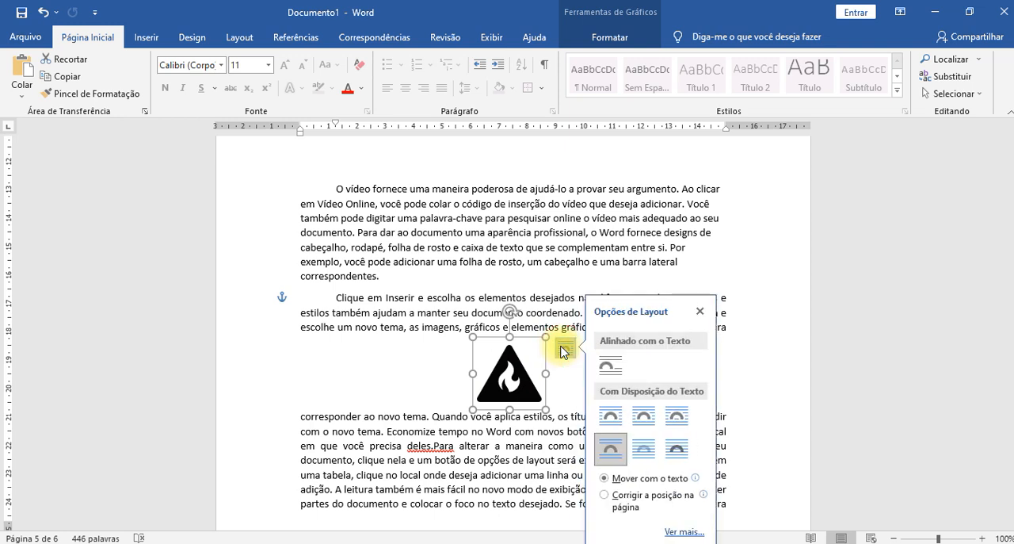
{"action": "left_click", "coordinate": [607, 450]}
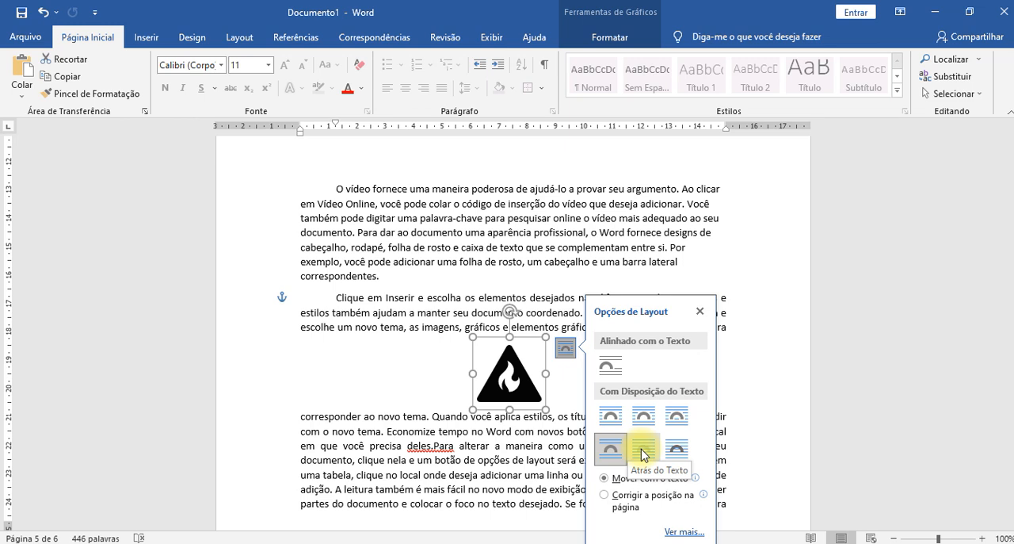
{"action": "left_click", "coordinate": [643, 452]}
{"action": "left_click", "coordinate": [502, 459]}
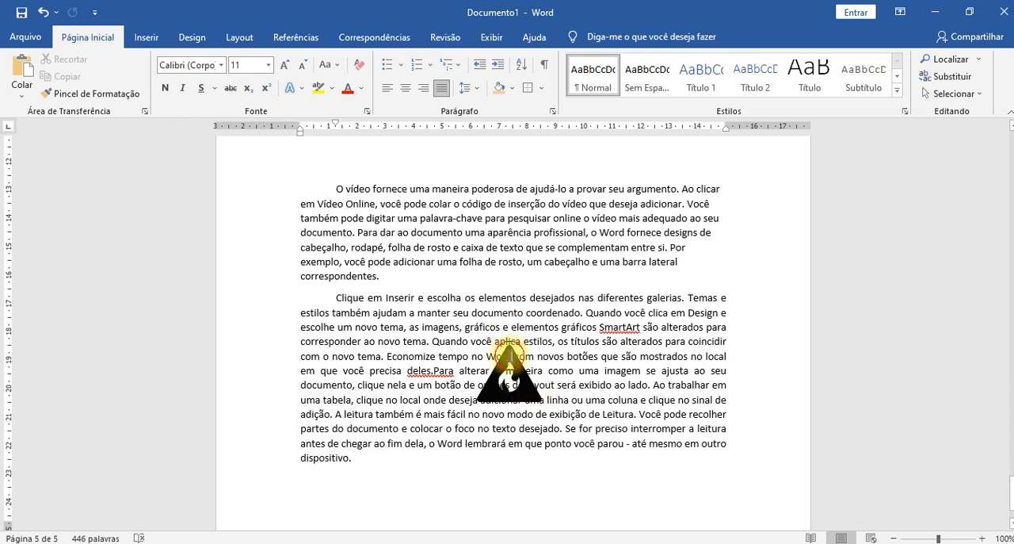
{"action": "left_click_drag", "start_coordinate": [283, 328], "coordinate": [526, 453]}
{"action": "left_click", "coordinate": [507, 385]}
{"action": "left_click", "coordinate": [511, 352]}
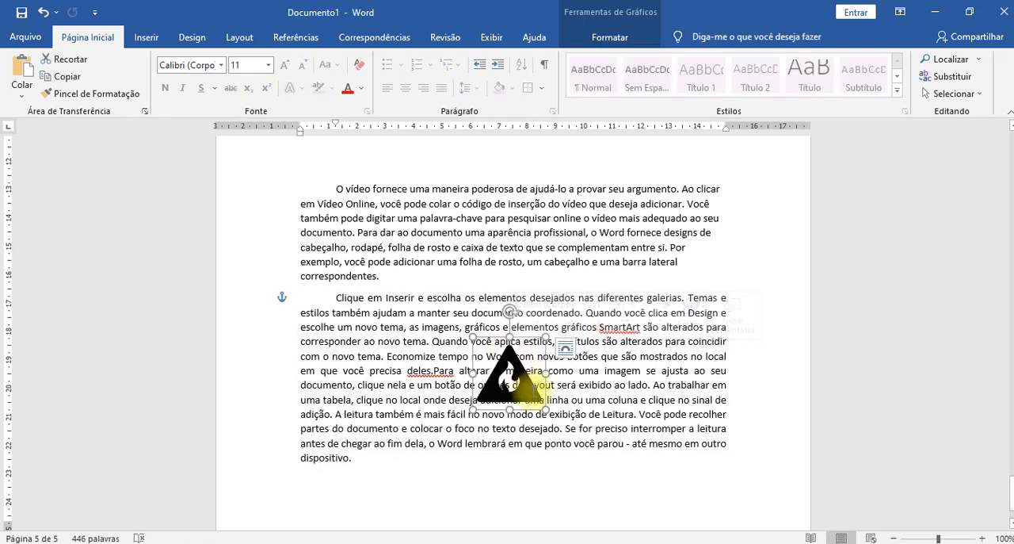
- Set the fire icon's wrapping to "Em Frente ao Texto" and fill the icon with the standard light blue
{"action": "left_click", "coordinate": [573, 351]}
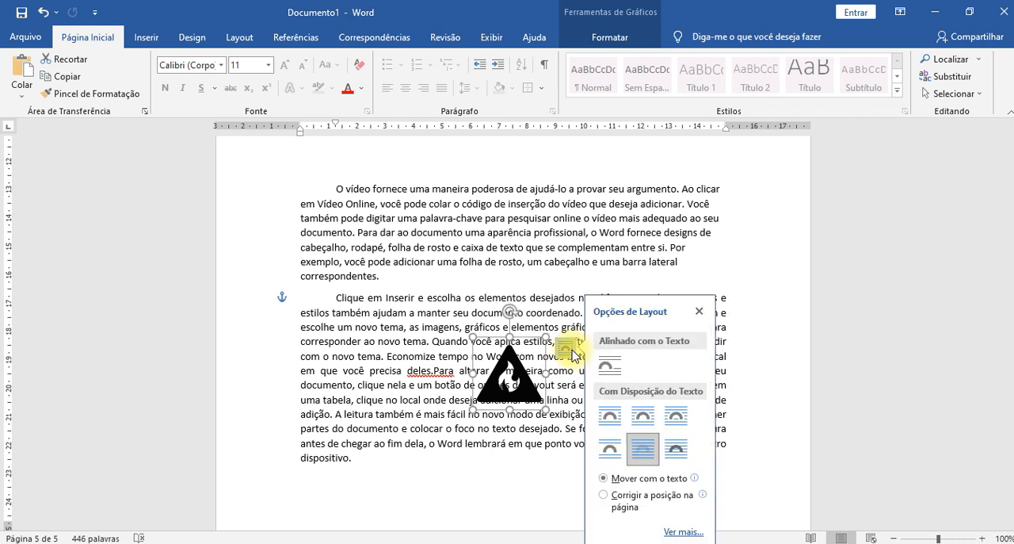
{"action": "left_click", "coordinate": [677, 450]}
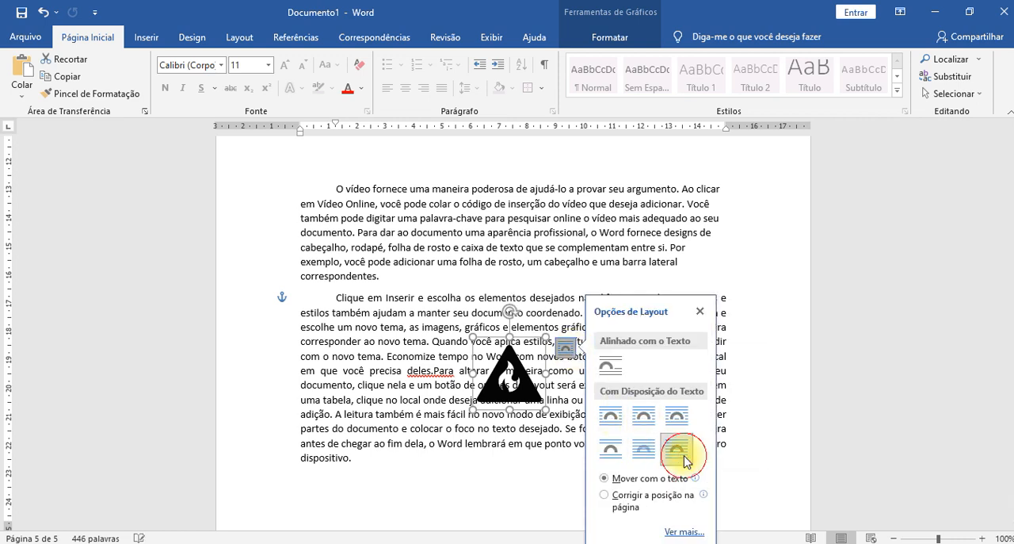
{"action": "left_click", "coordinate": [584, 39]}
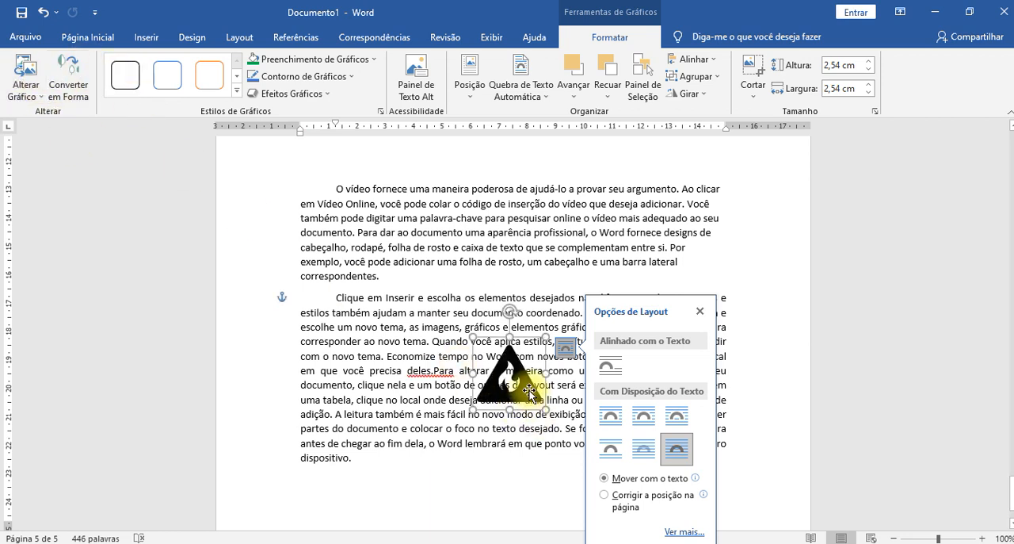
{"action": "left_click", "coordinate": [369, 60]}
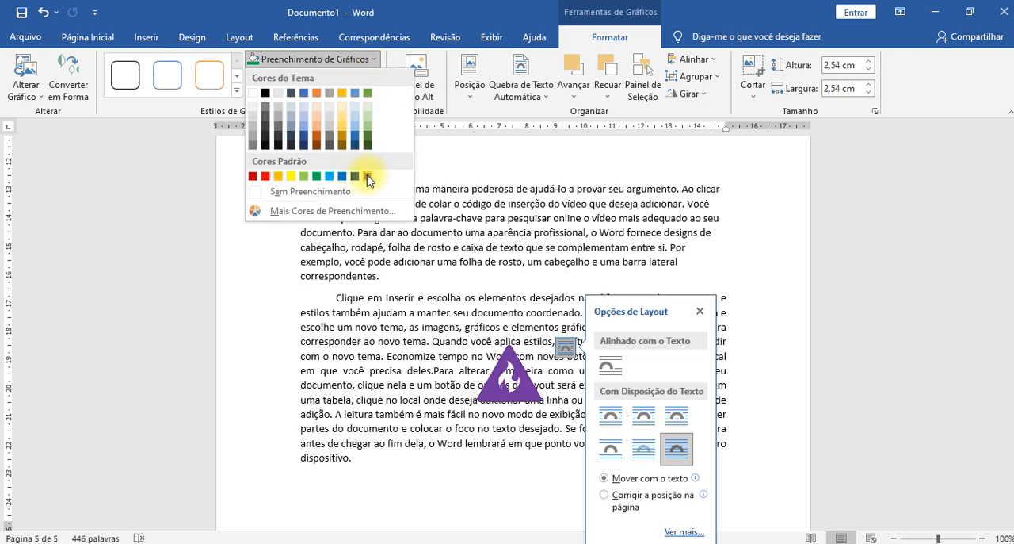
{"action": "left_click", "coordinate": [329, 176]}
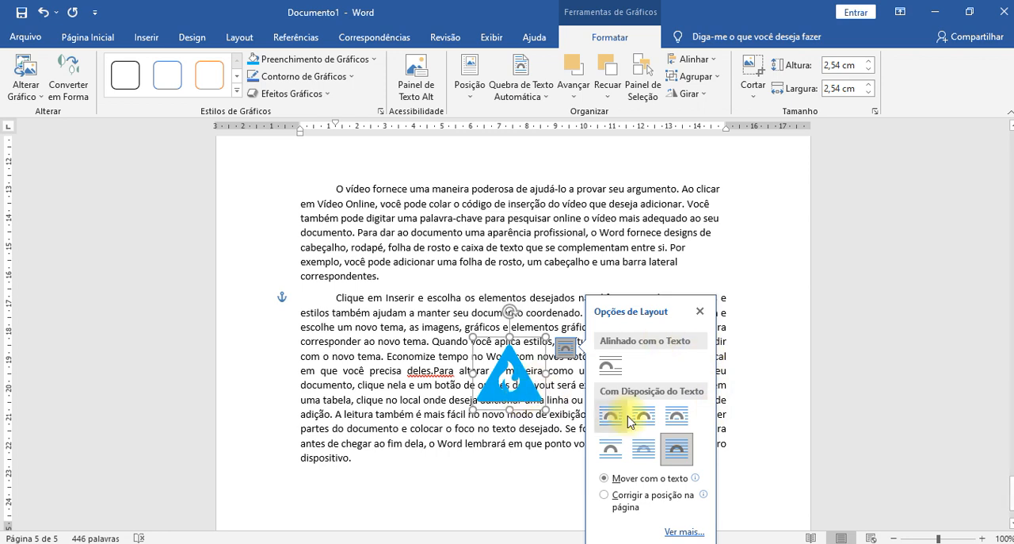
- Compare "Atrás do Texto" with "Em Frente ao Texto" on the blue icon, keep it in front, and move it slightly up and right
{"action": "left_click", "coordinate": [644, 450]}
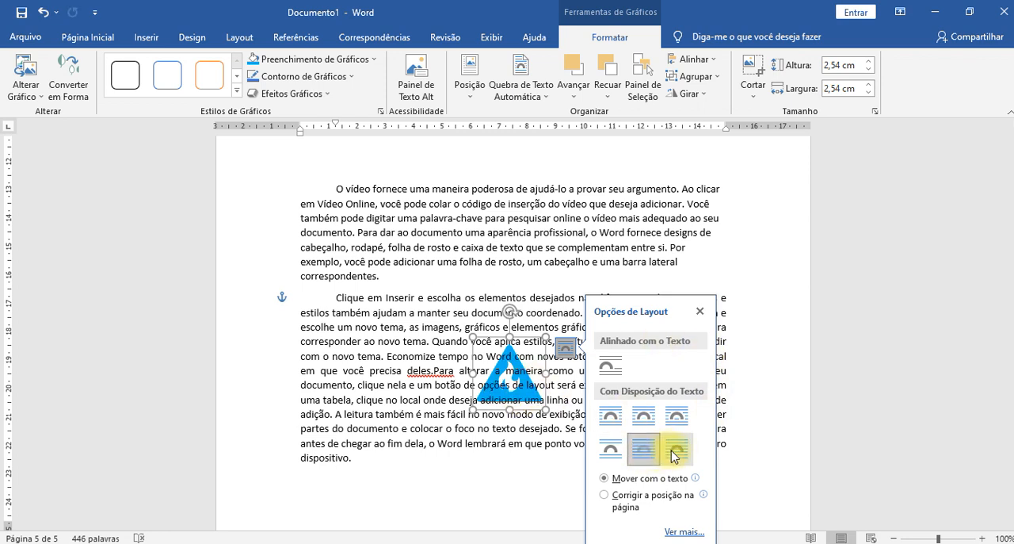
{"action": "left_click", "coordinate": [674, 453]}
{"action": "left_click_drag", "start_coordinate": [532, 399], "coordinate": [564, 383]}
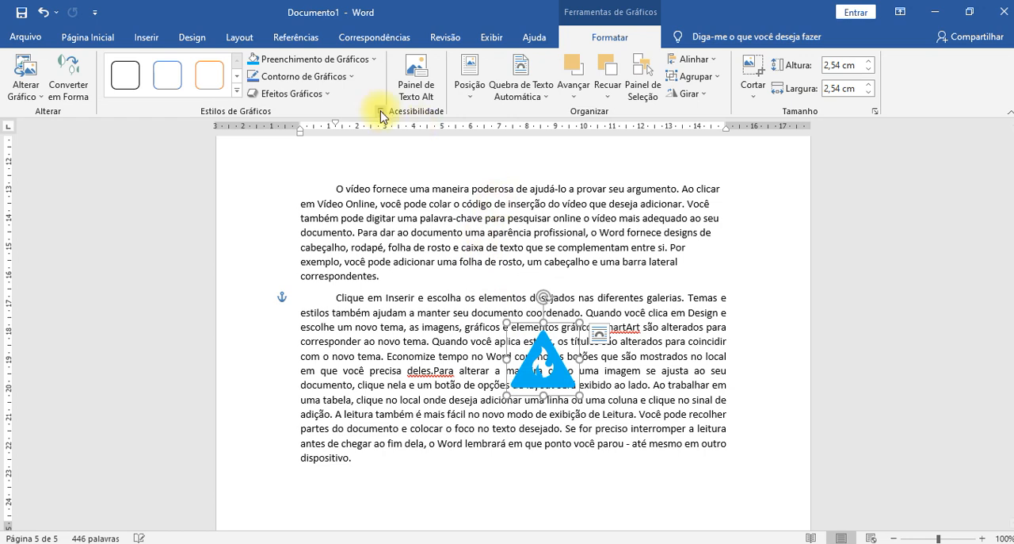
- Wrap the paragraph text tightly around the blue fire icon using the "Justa" layout option
{"action": "left_click", "coordinate": [602, 339]}
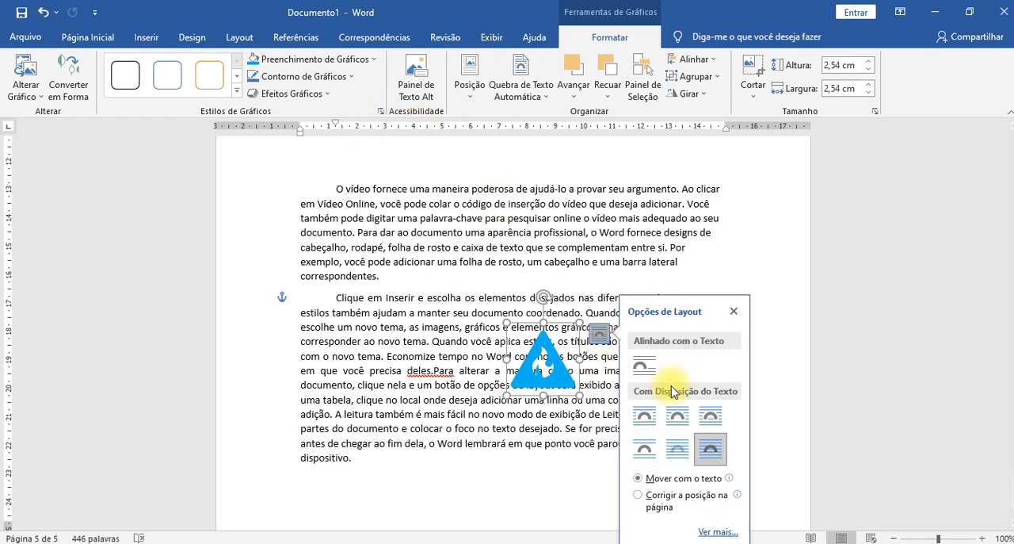
{"action": "left_click", "coordinate": [686, 426]}
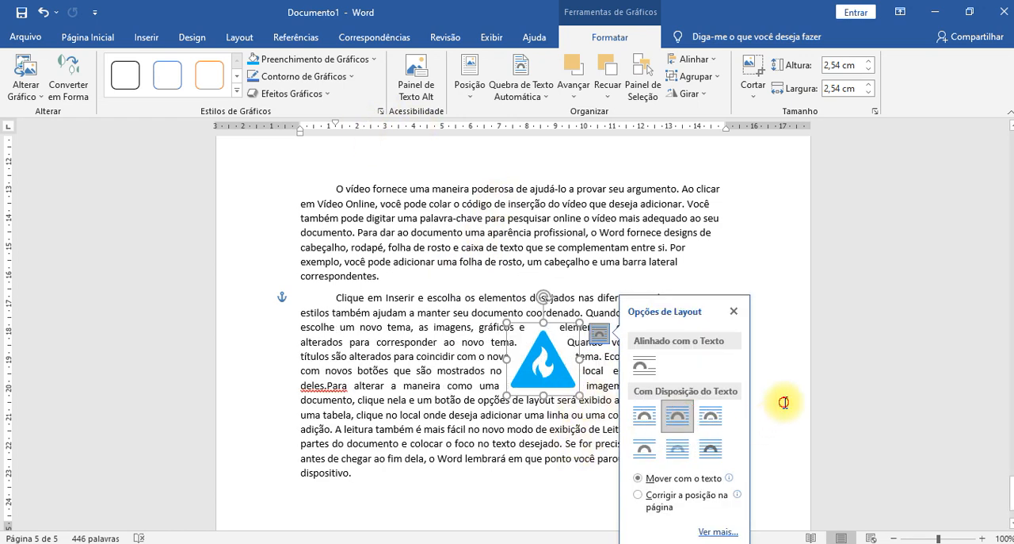
{"action": "left_click", "coordinate": [782, 402]}
- Enlarge the blue fire icon to about 4,15 × 4,15 cm within the merged paragraph
{"action": "left_click_drag", "start_coordinate": [553, 382], "coordinate": [563, 442]}
{"action": "left_click", "coordinate": [751, 400]}
{"action": "left_click", "coordinate": [519, 388]}
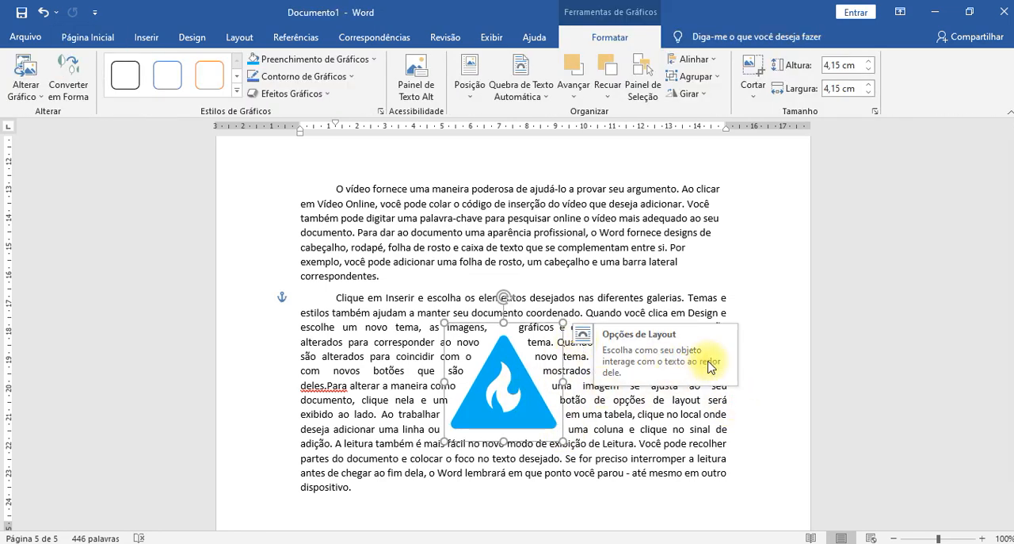
{"action": "left_click", "coordinate": [721, 343]}
{"action": "left_click", "coordinate": [491, 409]}
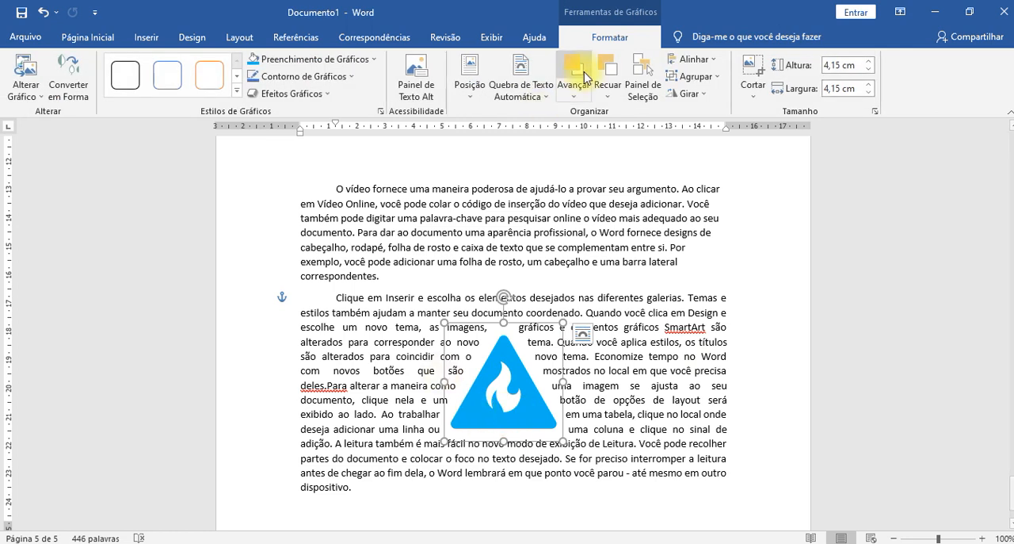
- Examine the blue fire icon's alternative text, position presets, wrapping choices and other available graphic commands
{"action": "left_click", "coordinate": [416, 95]}
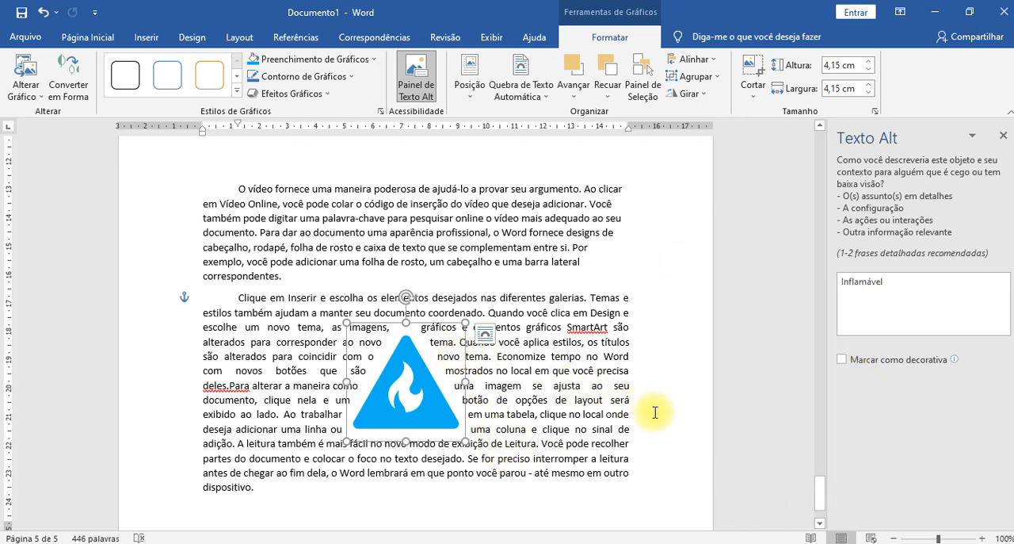
{"action": "left_click", "coordinate": [1004, 137]}
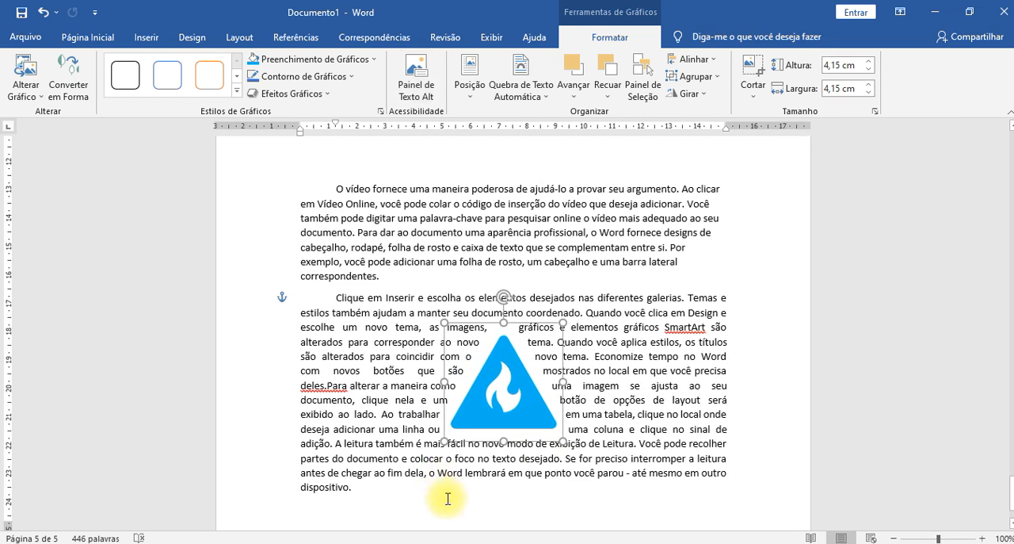
{"action": "left_click", "coordinate": [472, 87]}
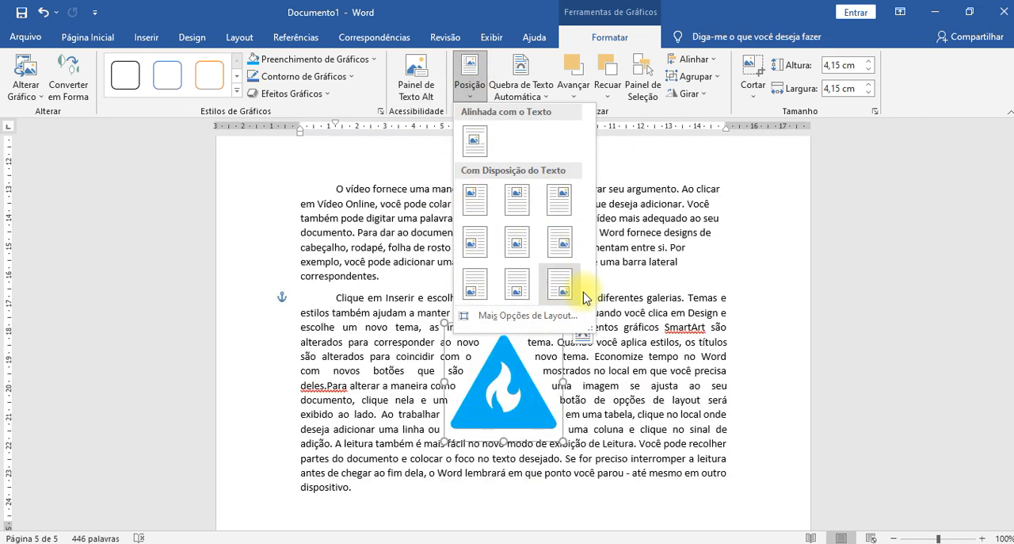
{"action": "left_click", "coordinate": [520, 79]}
{"action": "left_click", "coordinate": [521, 79]}
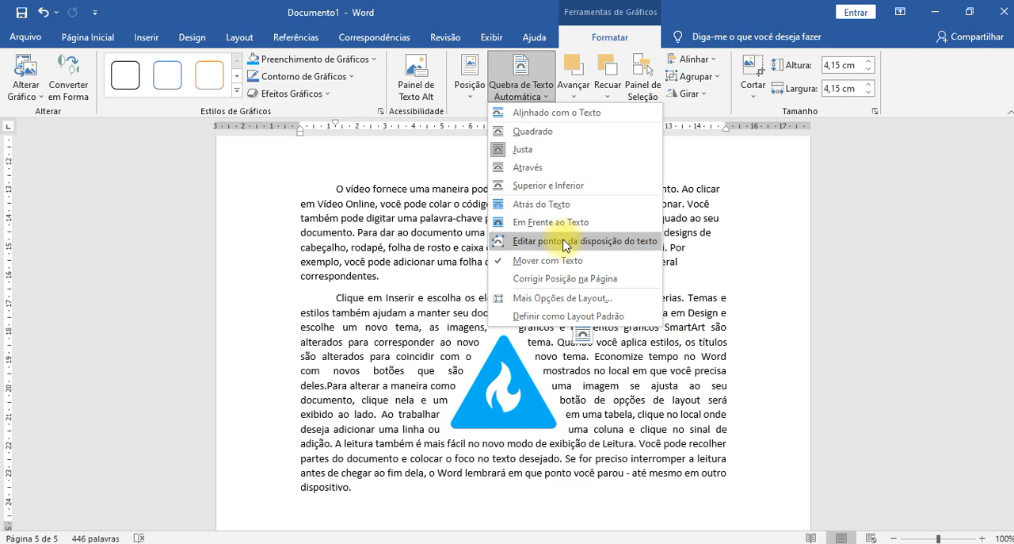
{"action": "left_click", "coordinate": [539, 414]}
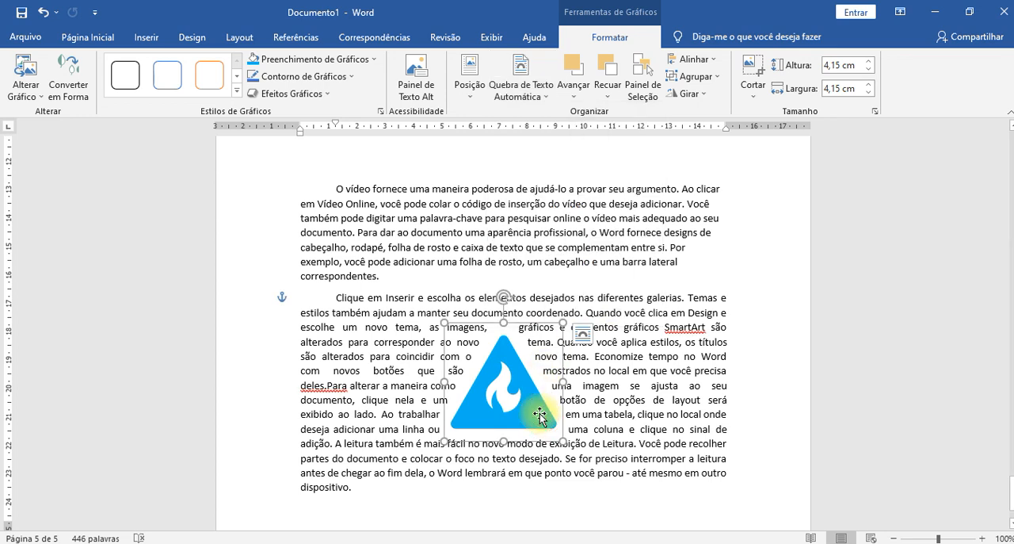
{"action": "right_click", "coordinate": [539, 416]}
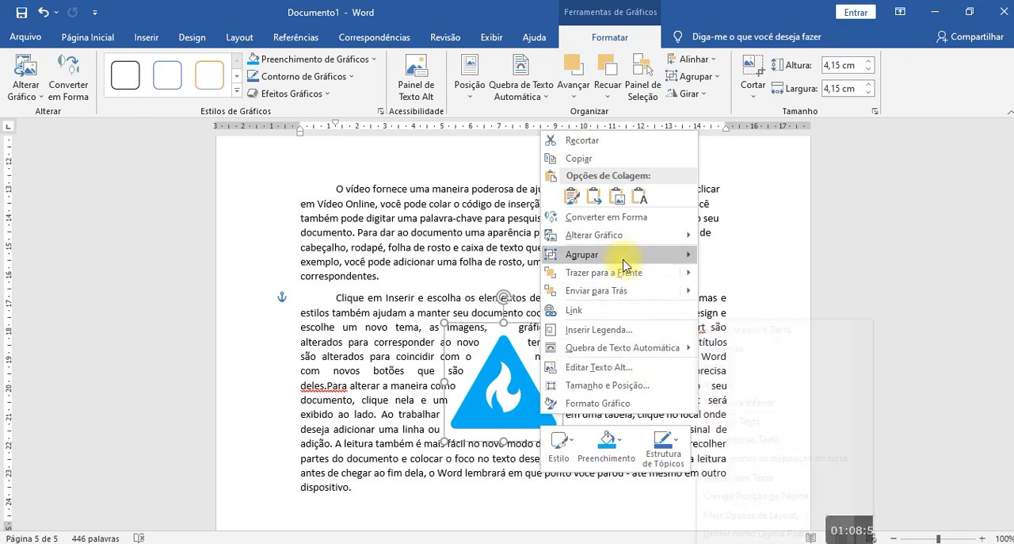
{"action": "mouse_move", "coordinate": [615, 236]}
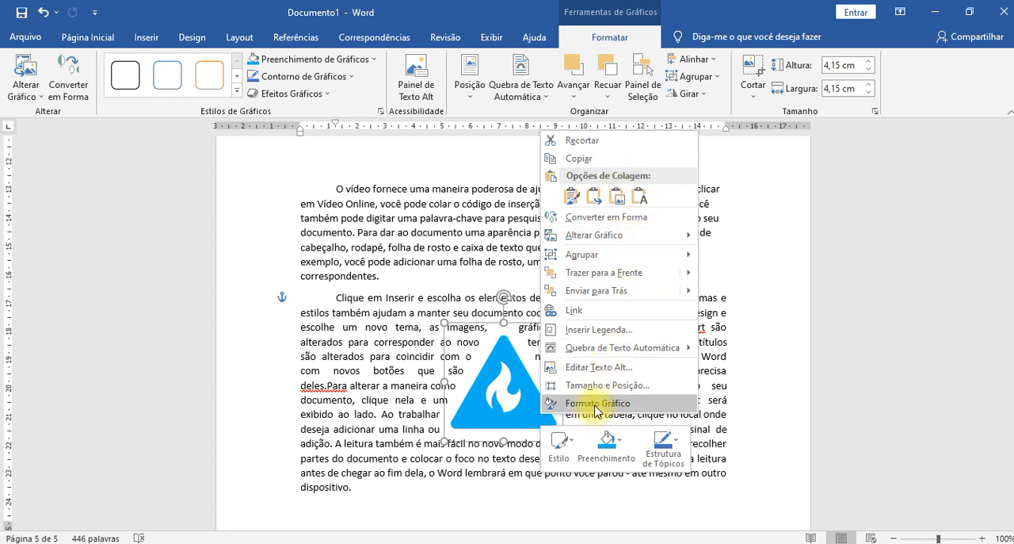
{"action": "left_click", "coordinate": [512, 361]}
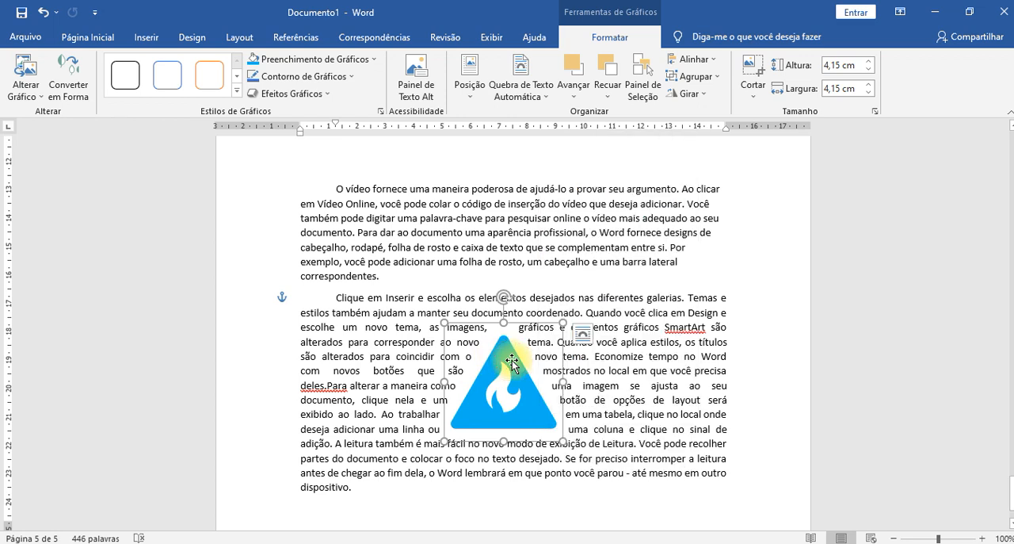
{"action": "right_click", "coordinate": [512, 361]}
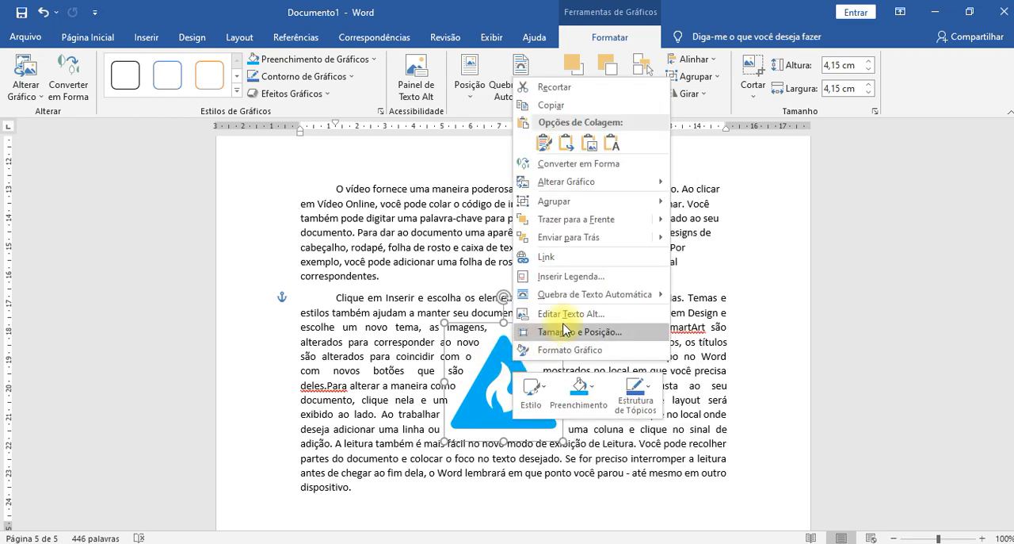
{"action": "left_click", "coordinate": [500, 364]}
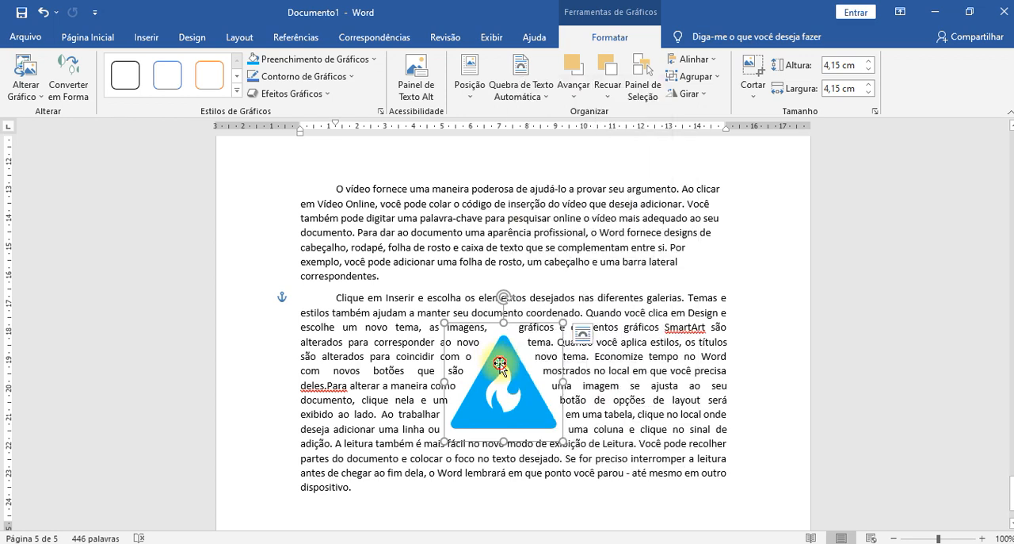
- Edit the fire icon's wrap points: pull the upper-left point outward, return it to the apex, and shift the lower-right point slightly up the edge
{"action": "left_click", "coordinate": [537, 98]}
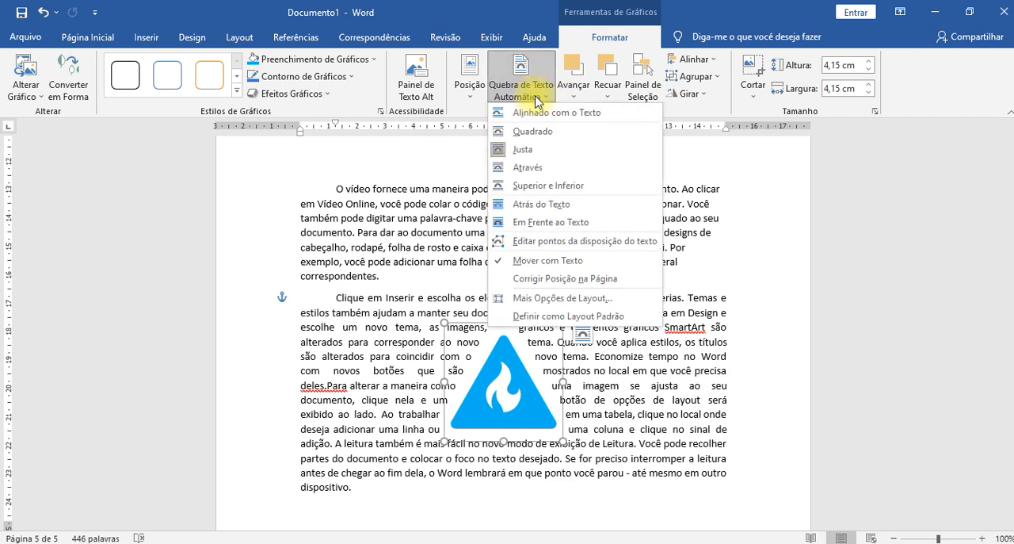
{"action": "left_click", "coordinate": [587, 241]}
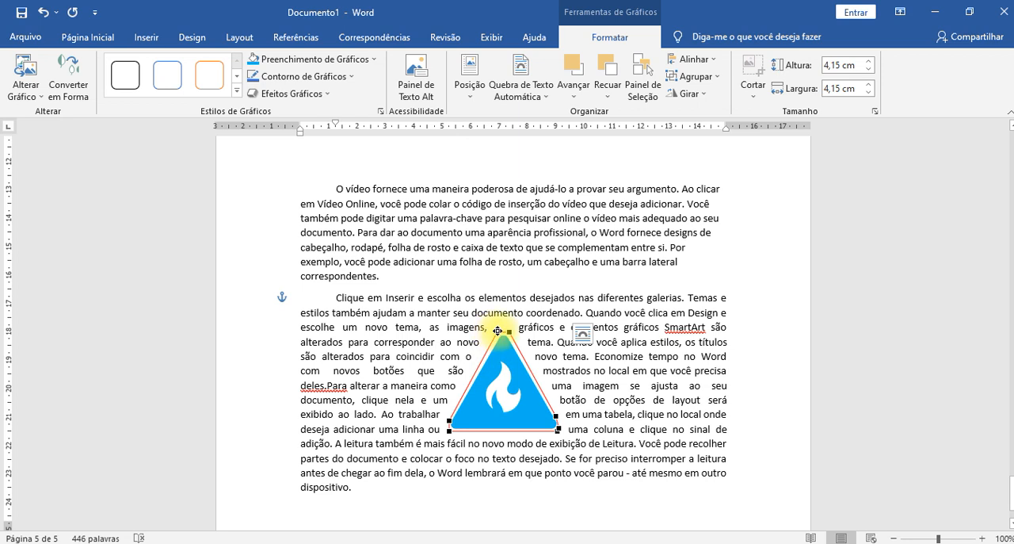
{"action": "left_click_drag", "start_coordinate": [489, 332], "coordinate": [427, 394]}
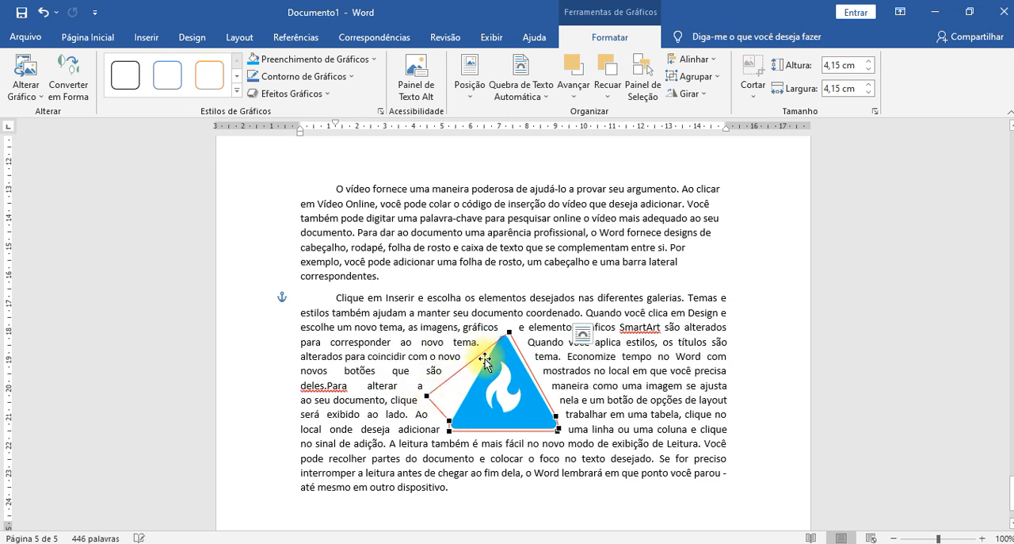
{"action": "left_click_drag", "start_coordinate": [427, 395], "coordinate": [485, 349]}
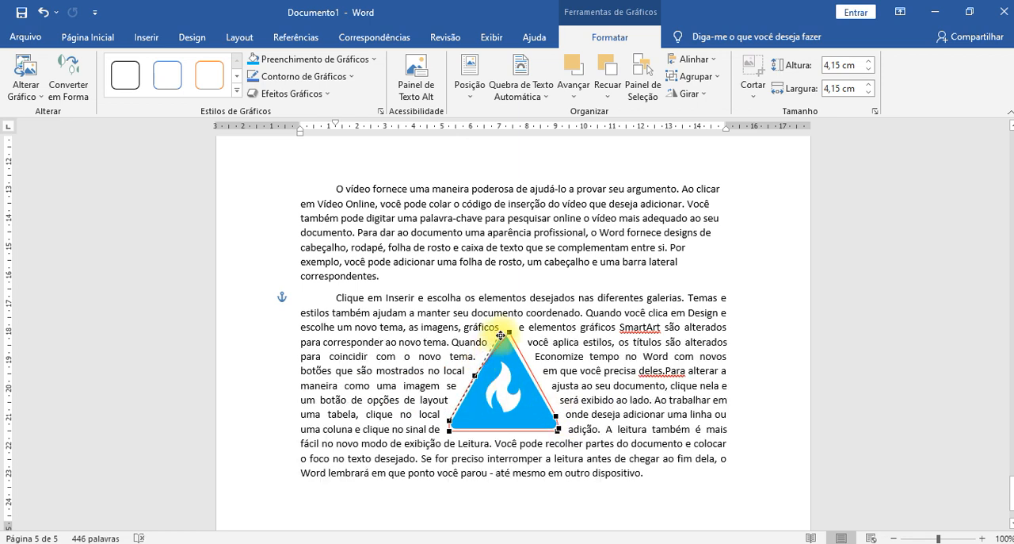
{"action": "left_click_drag", "start_coordinate": [501, 333], "coordinate": [502, 333]}
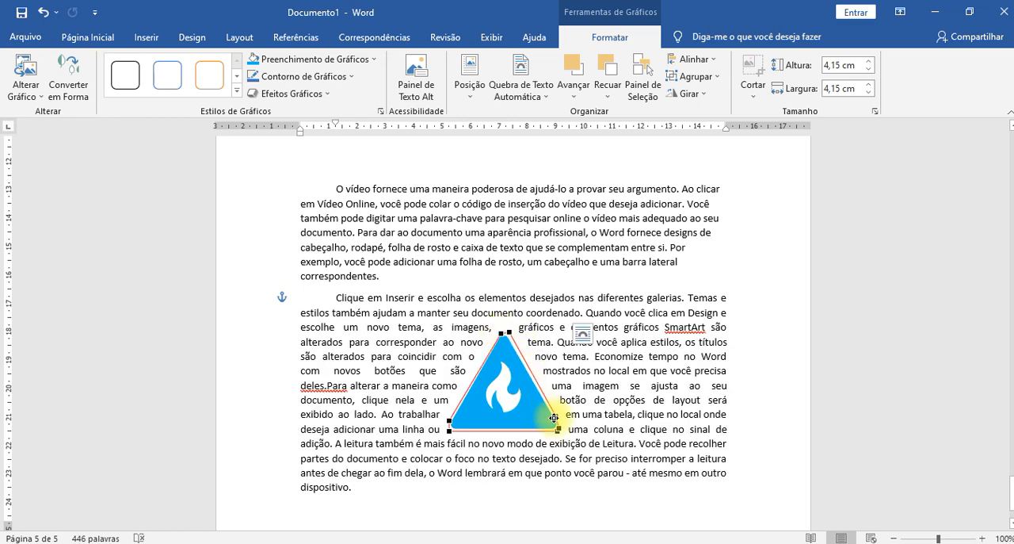
{"action": "mouse_move", "coordinate": [555, 416]}
{"action": "left_mouse_down"}
{"action": "mouse_move", "coordinate": [525, 408]}
{"action": "mouse_move", "coordinate": [515, 417]}
{"action": "mouse_move", "coordinate": [546, 400]}
{"action": "left_mouse_up"}
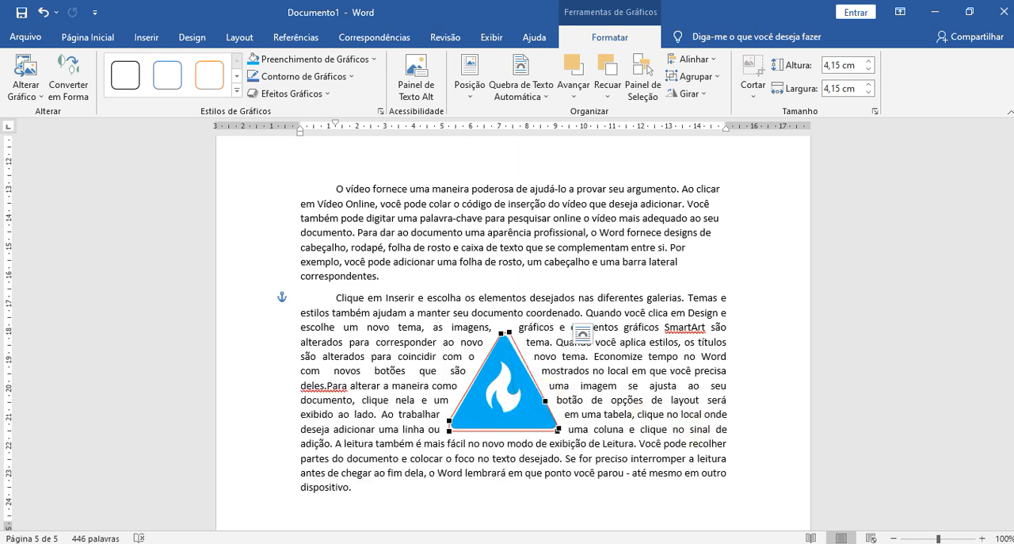
{"action": "left_click", "coordinate": [574, 370]}
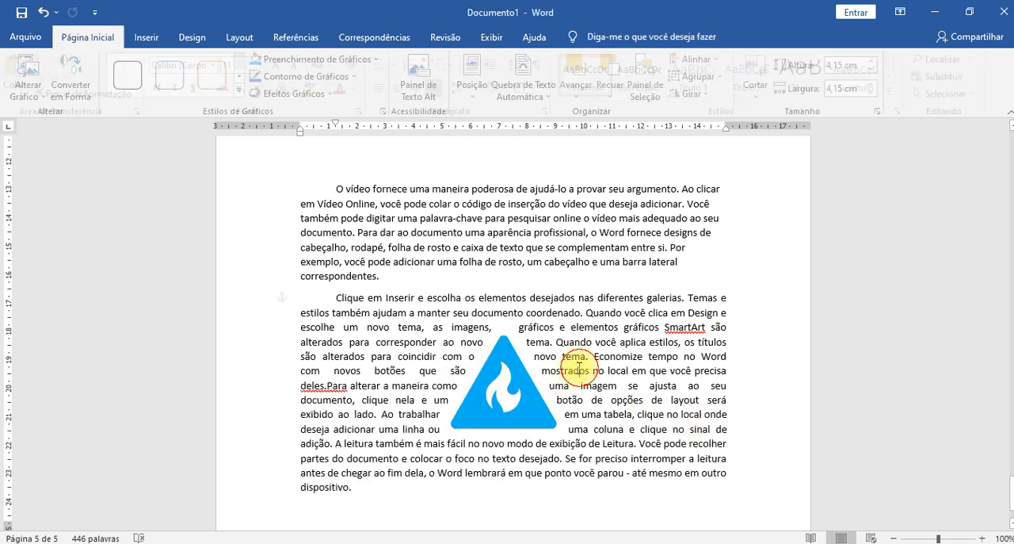
- Preview the "Em Frente ao Texto" wrapping on the fire icon without applying it
{"action": "left_click", "coordinate": [515, 406]}
{"action": "left_click", "coordinate": [521, 86]}
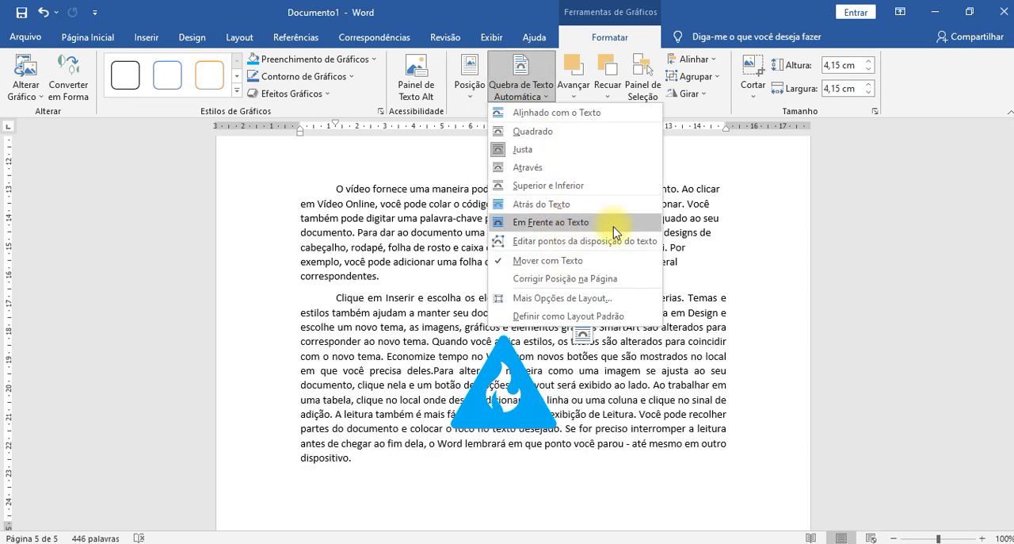
{"action": "left_click", "coordinate": [845, 230]}
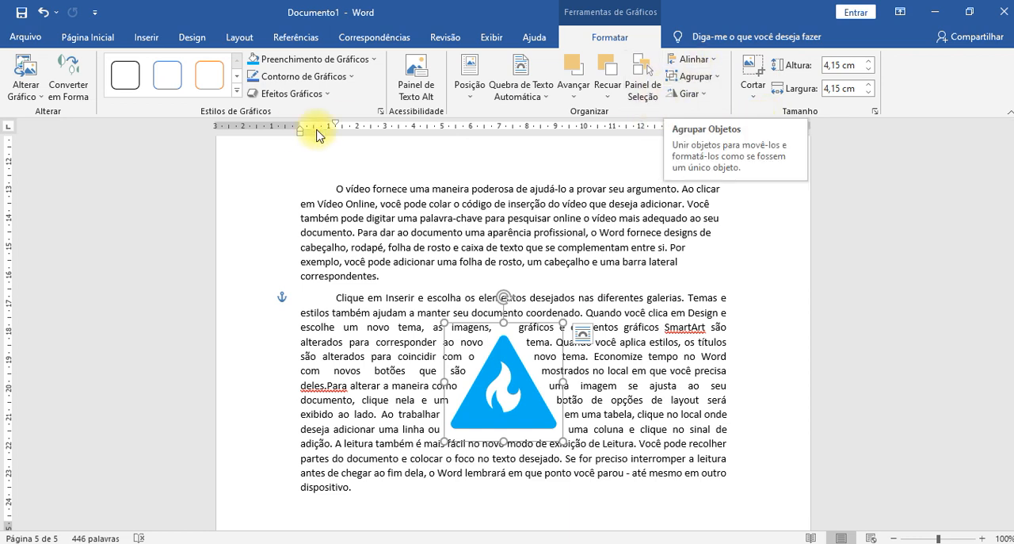
- Try the blue-outline preset on the fire icon, and apply the gold-filled preset with black outline instead
{"action": "left_click", "coordinate": [167, 75]}
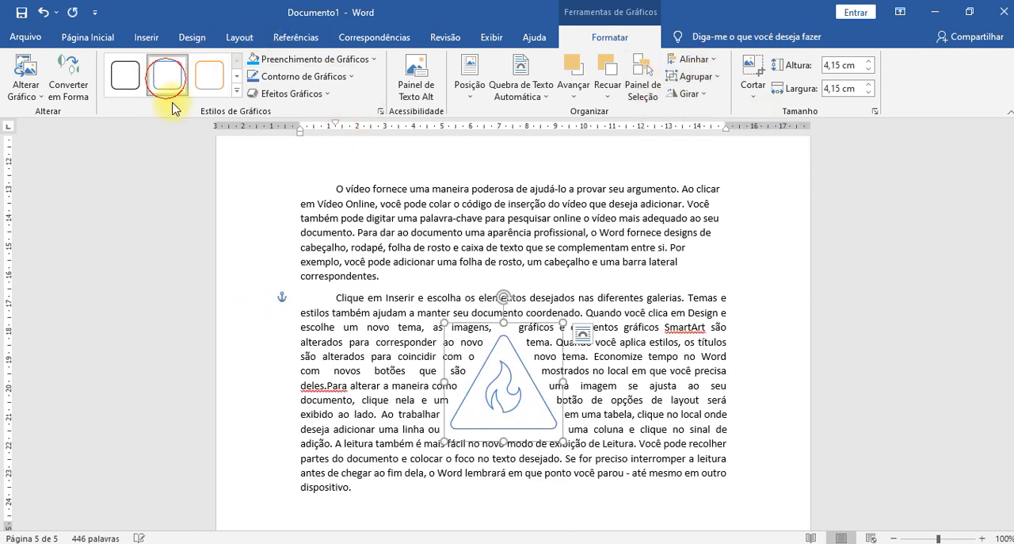
{"action": "left_click", "coordinate": [236, 90]}
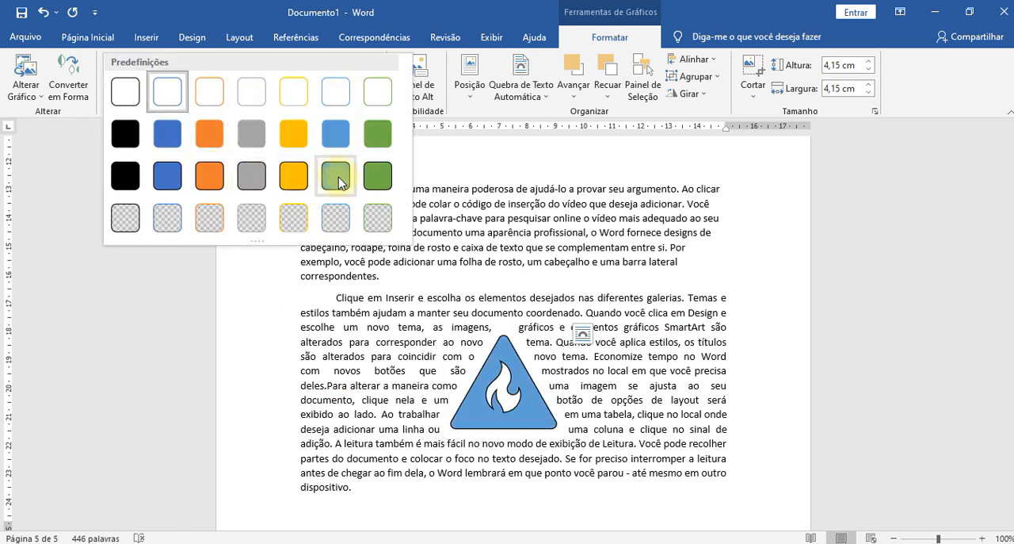
{"action": "left_click", "coordinate": [293, 186]}
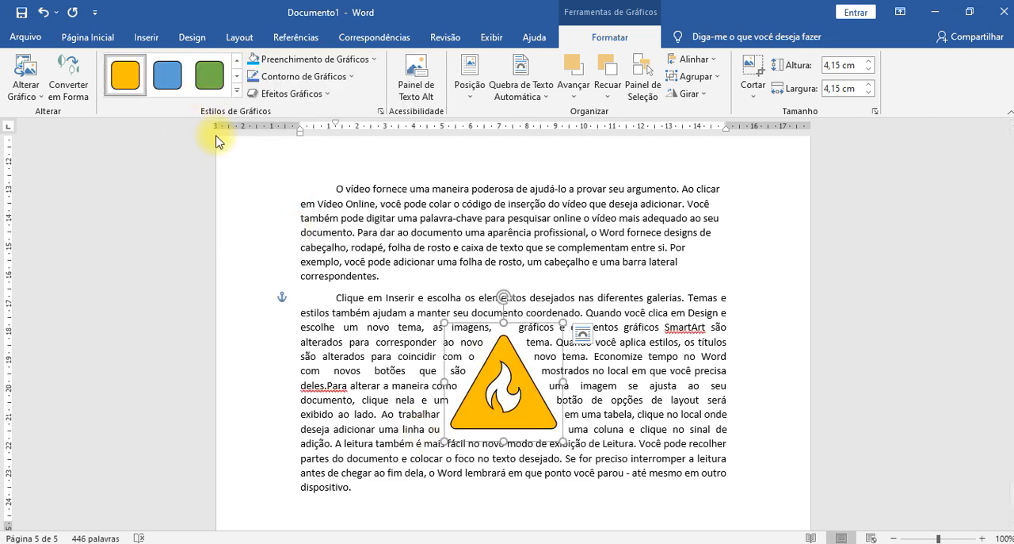
- Fill the fire icon with the standard yellow and deselect it
{"action": "left_click", "coordinate": [384, 59]}
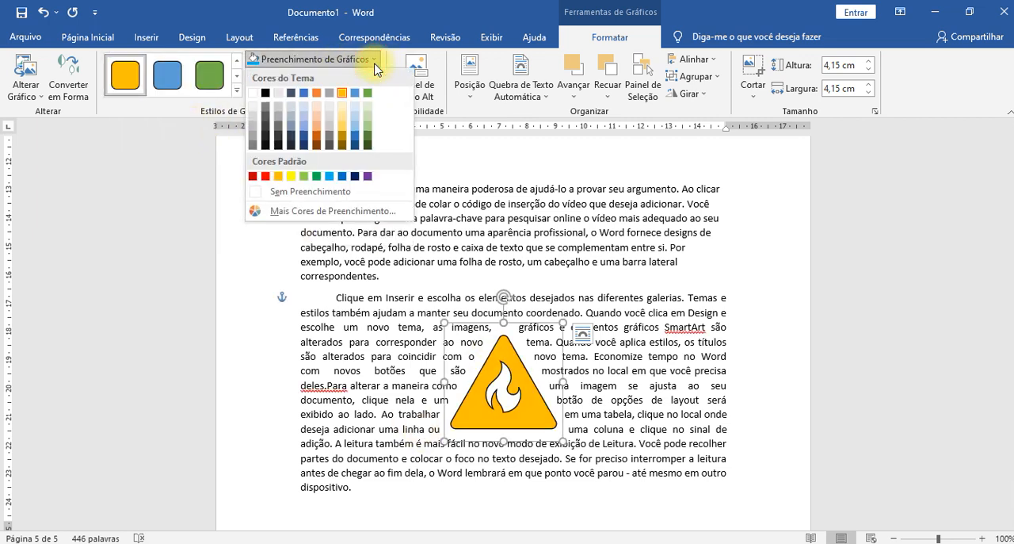
{"action": "left_click", "coordinate": [294, 177]}
{"action": "left_click", "coordinate": [237, 262]}
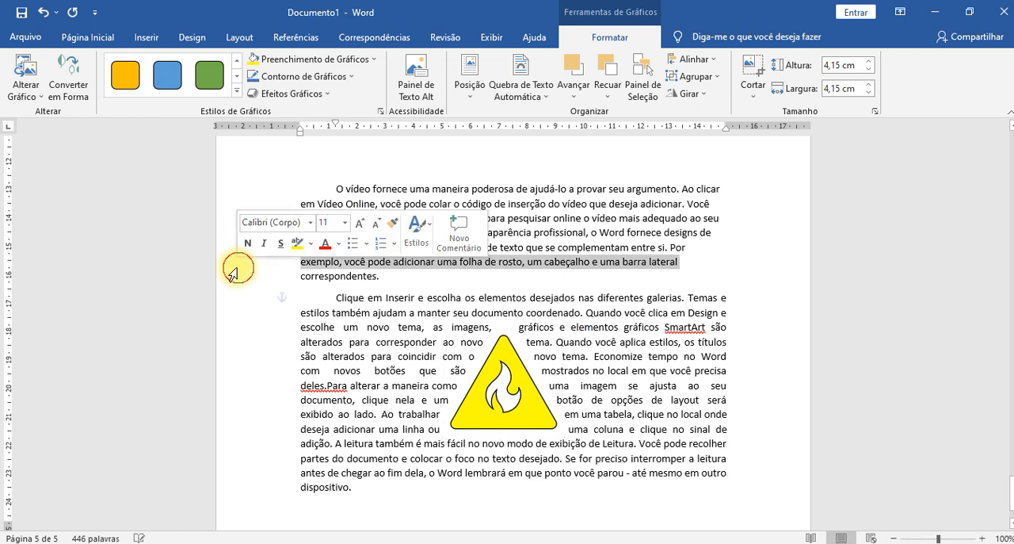
{"action": "left_click", "coordinate": [812, 299]}
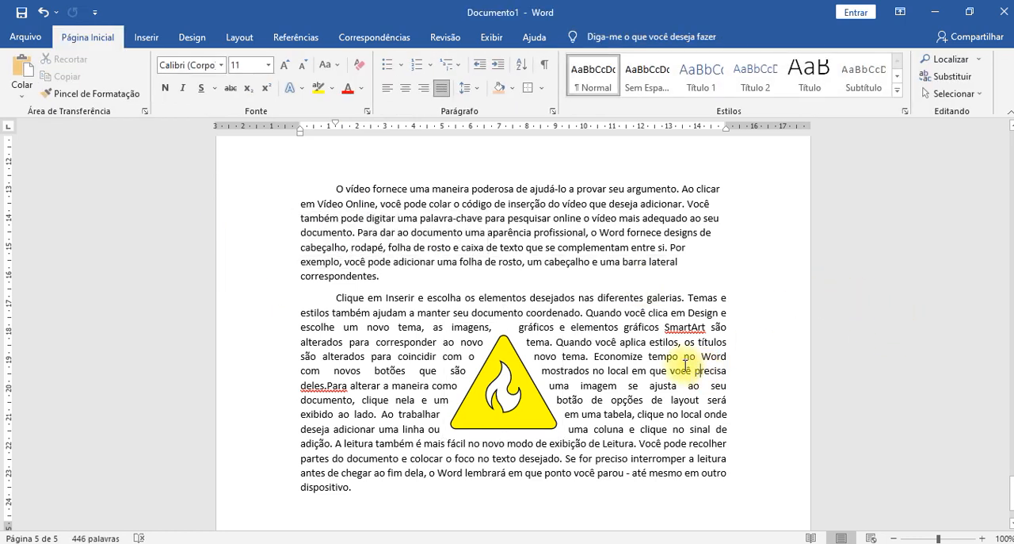
- Browse the stock 3D model categories for insertion and open the "Low Poly" category
{"action": "left_click", "coordinate": [147, 38]}
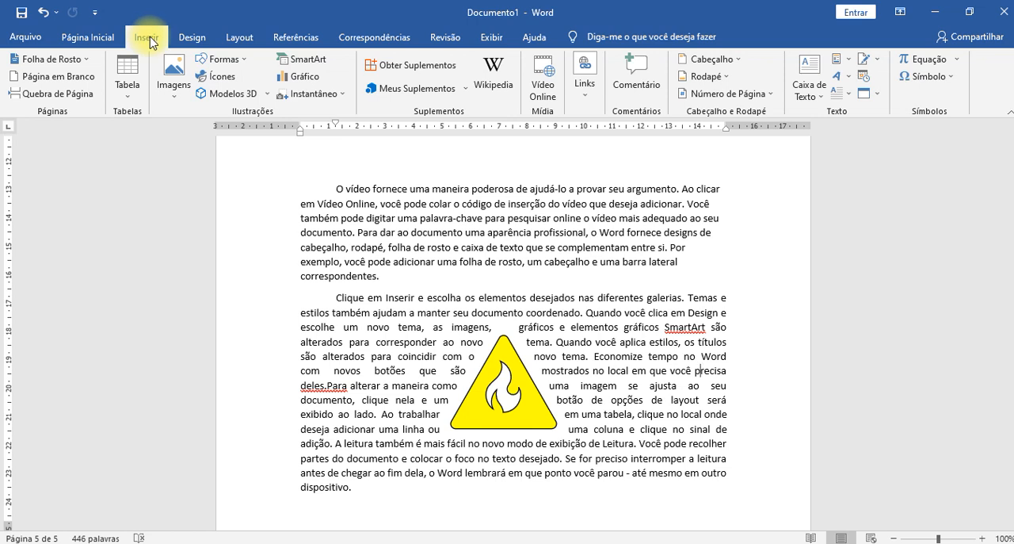
{"action": "left_click", "coordinate": [271, 97]}
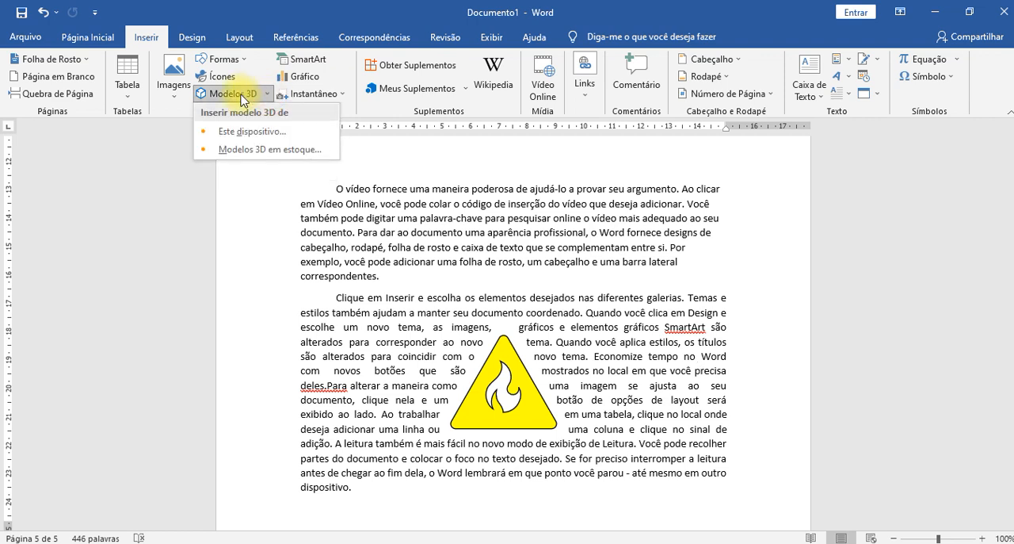
{"action": "left_click", "coordinate": [241, 151]}
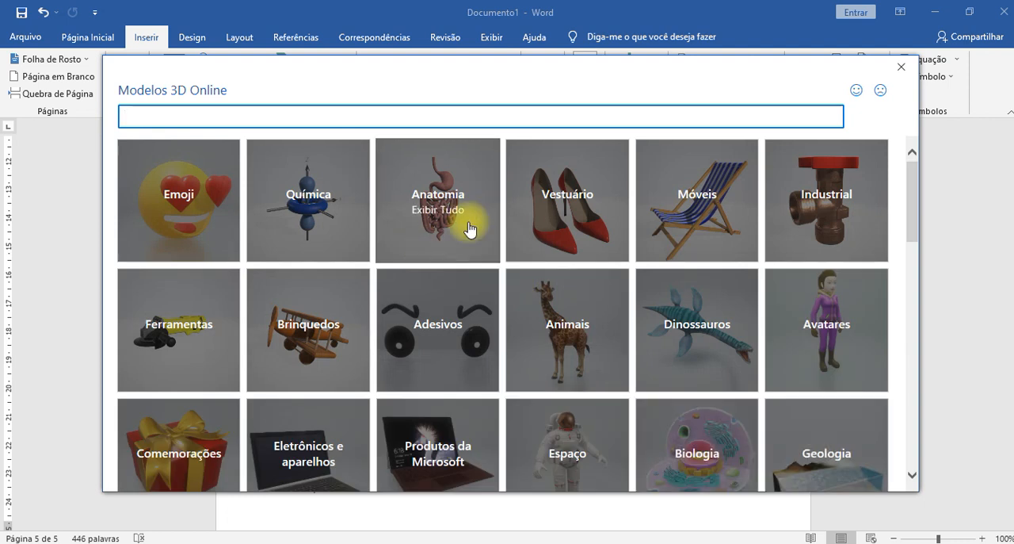
{"action": "scroll", "coordinate": [634, 352], "scroll_direction": "down", "scroll_amount": 1}
{"action": "scroll", "coordinate": [633, 353], "scroll_direction": "down", "scroll_amount": 3}
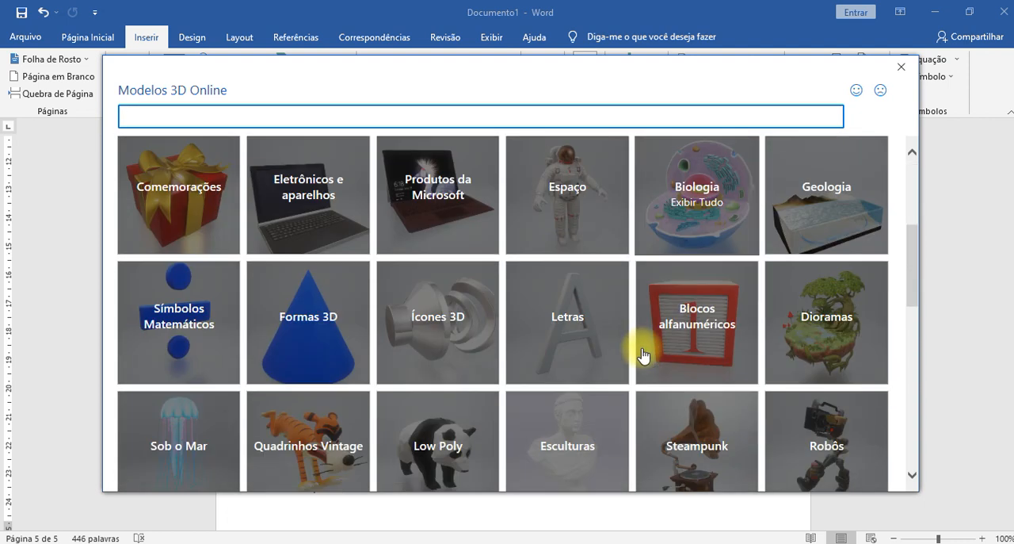
{"action": "scroll", "coordinate": [634, 360], "scroll_direction": "down", "scroll_amount": 1}
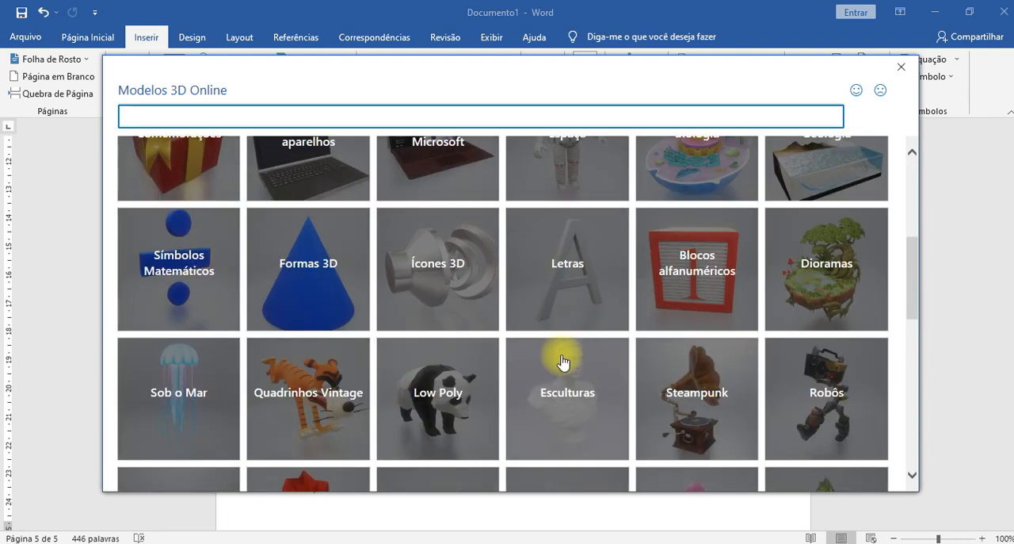
{"action": "scroll", "coordinate": [547, 361], "scroll_direction": "down", "scroll_amount": 1}
{"action": "left_click", "coordinate": [435, 339]}
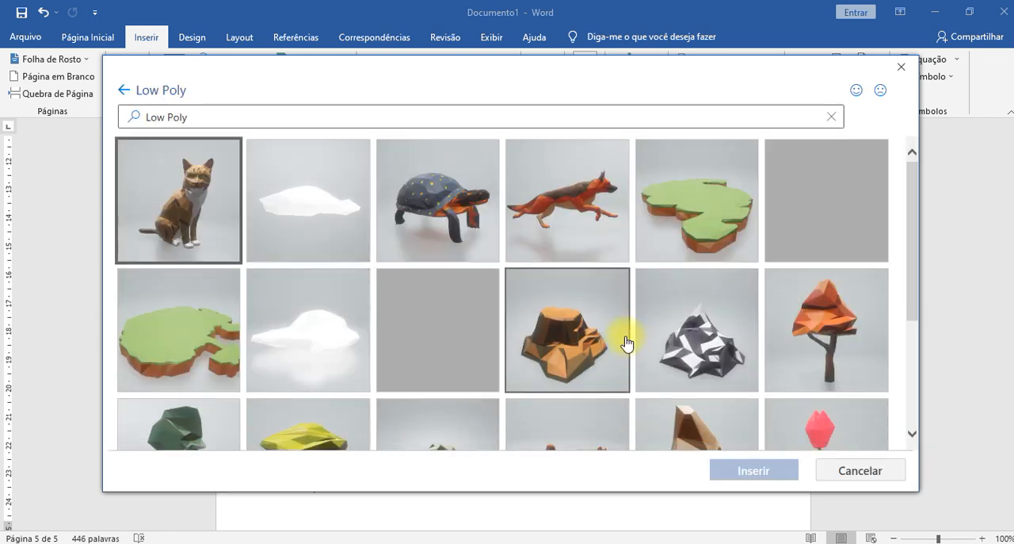
- Insert the blue and yellow parrot 3D model from the Low Poly collection into the document
{"action": "scroll", "coordinate": [615, 333], "scroll_direction": "down", "scroll_amount": 2}
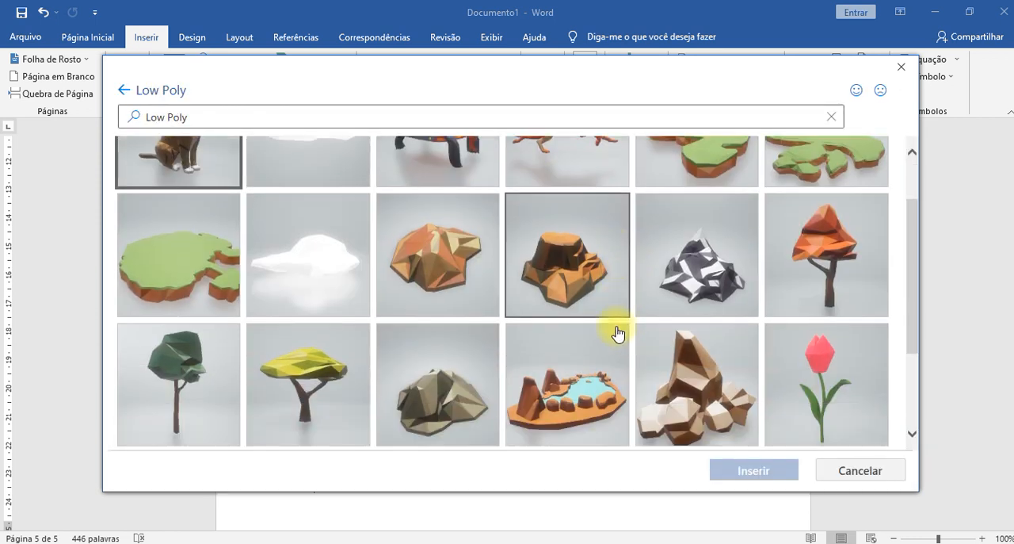
{"action": "scroll", "coordinate": [615, 335], "scroll_direction": "down", "scroll_amount": 2}
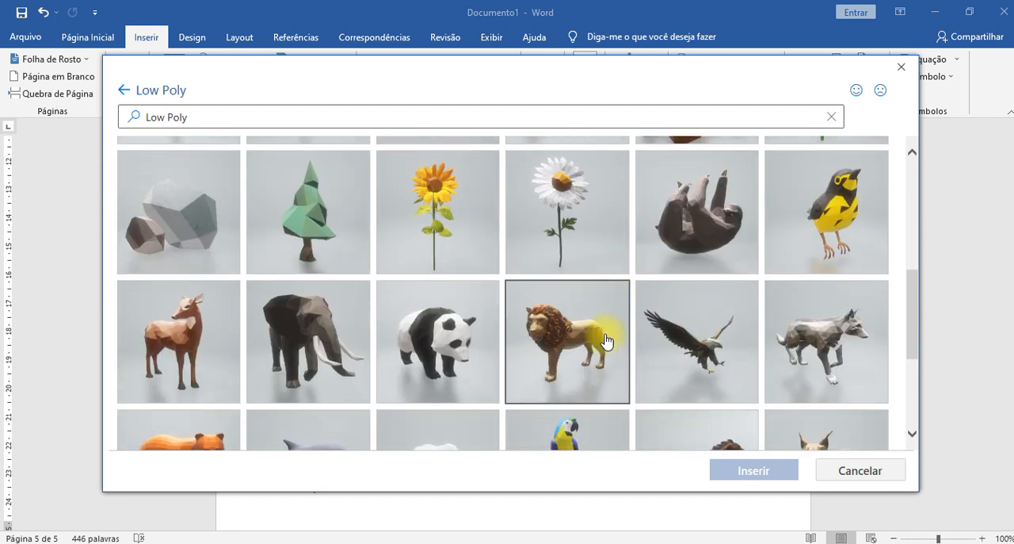
{"action": "scroll", "coordinate": [615, 345], "scroll_direction": "down", "scroll_amount": 2}
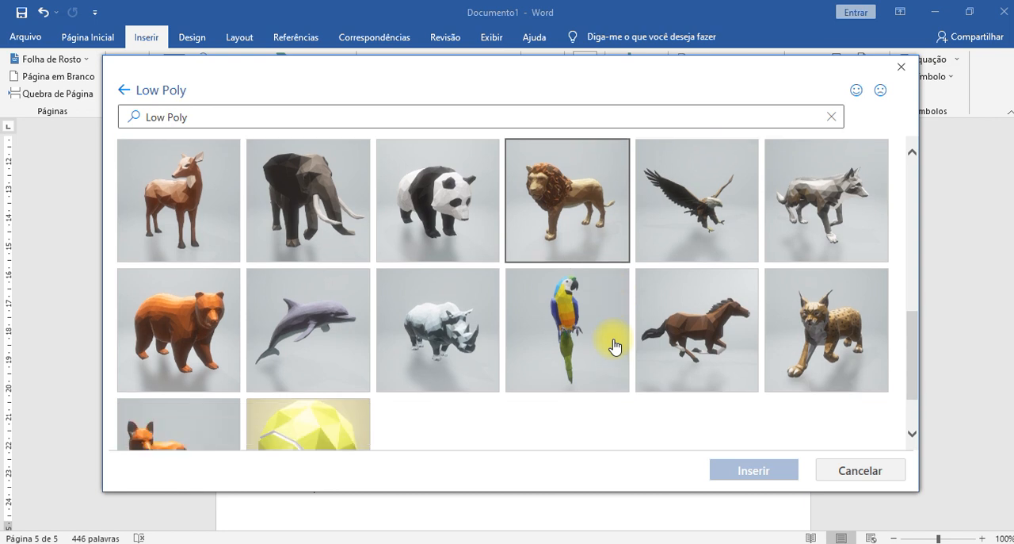
{"action": "left_click", "coordinate": [567, 316]}
{"action": "left_click", "coordinate": [754, 469]}
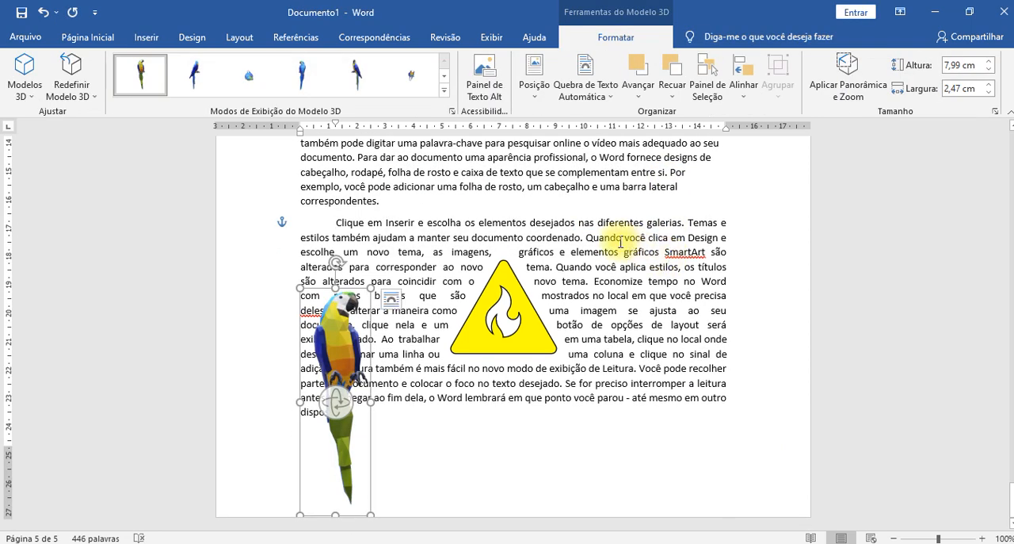
- Move the parrot 3D model to the right edge of the last paragraph and rotate it in 3D to several angles
{"action": "left_click_drag", "start_coordinate": [337, 347], "coordinate": [688, 260]}
{"action": "left_click_drag", "start_coordinate": [686, 314], "coordinate": [674, 325]}
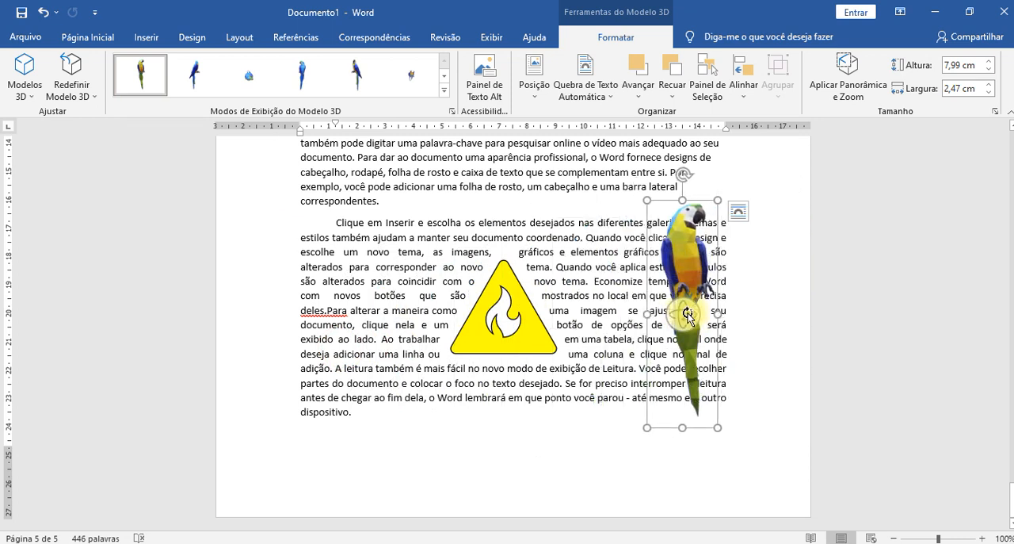
{"action": "left_click_drag", "start_coordinate": [691, 313], "coordinate": [801, 265]}
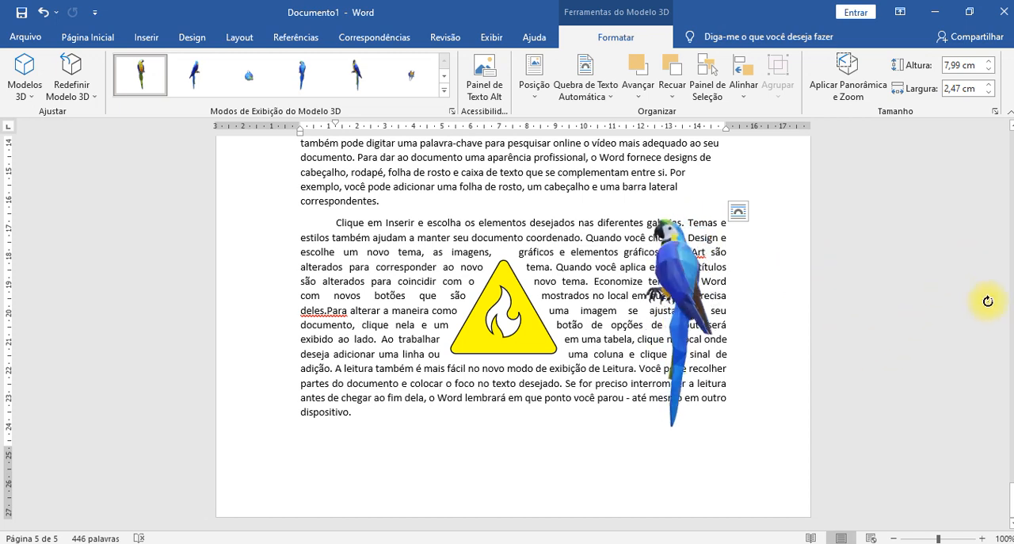
{"action": "left_click_drag", "start_coordinate": [683, 313], "coordinate": [766, 359]}
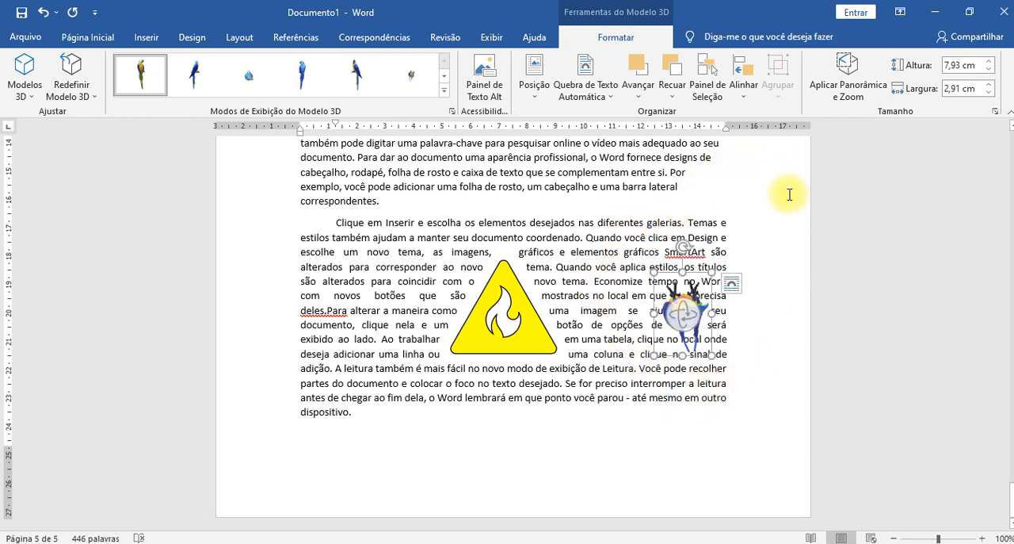
{"action": "left_click_drag", "start_coordinate": [734, 248], "coordinate": [559, 179]}
{"action": "left_click_drag", "start_coordinate": [655, 409], "coordinate": [741, 367]}
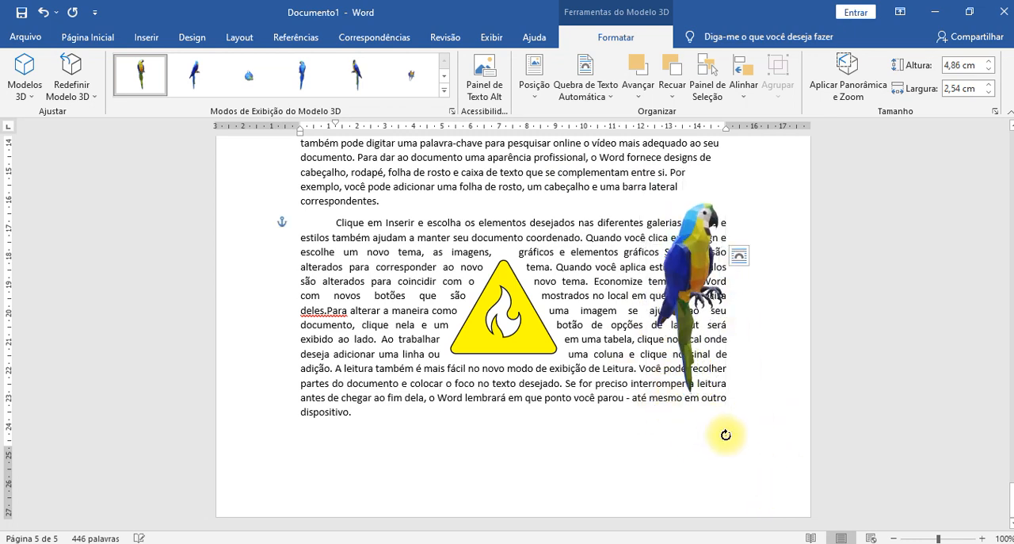
{"action": "left_click_drag", "start_coordinate": [726, 434], "coordinate": [726, 434]}
{"action": "scroll", "coordinate": [647, 322], "scroll_direction": "up", "scroll_amount": 5}
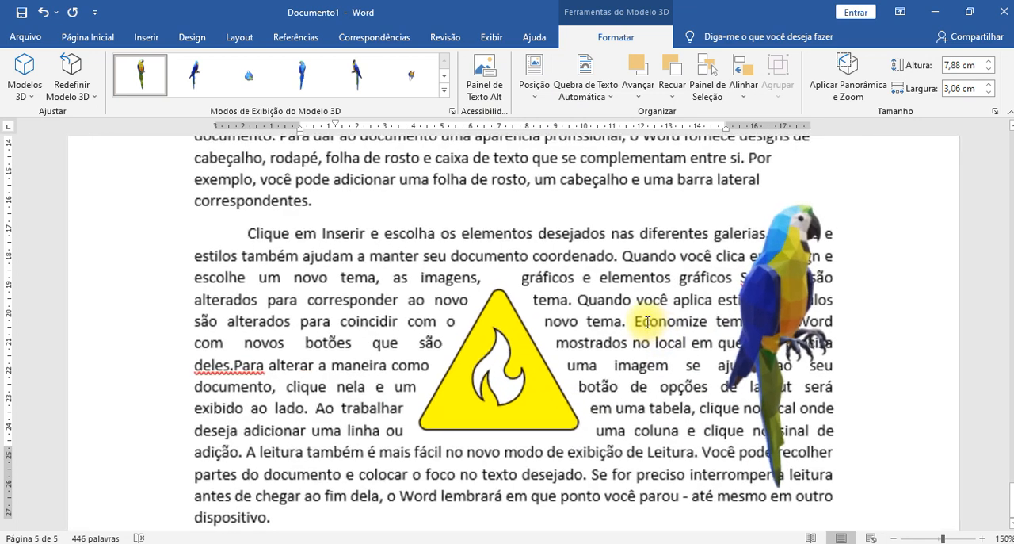
- Reposition the parrot closer to the fire icon and turn it in 3D again
{"action": "left_click", "coordinate": [776, 372]}
{"action": "left_click_drag", "start_coordinate": [777, 372], "coordinate": [498, 341]}
{"action": "left_click_drag", "start_coordinate": [761, 311], "coordinate": [666, 318]}
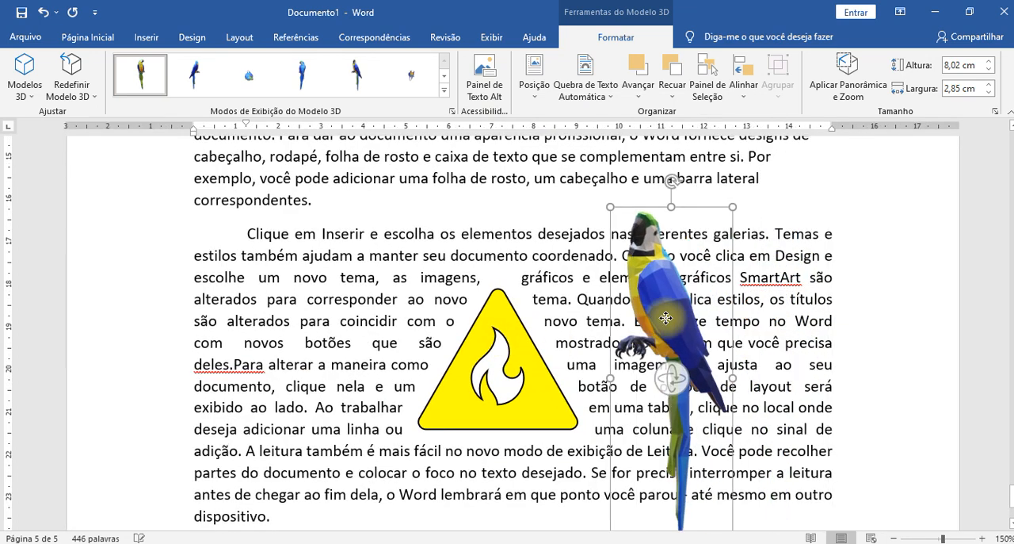
{"action": "left_click_drag", "start_coordinate": [672, 378], "coordinate": [554, 418]}
- Delete the parrot 3D model from the document
{"action": "left_click", "coordinate": [838, 301]}
{"action": "left_click", "coordinate": [646, 301]}
{"action": "key", "text": "Delete"}
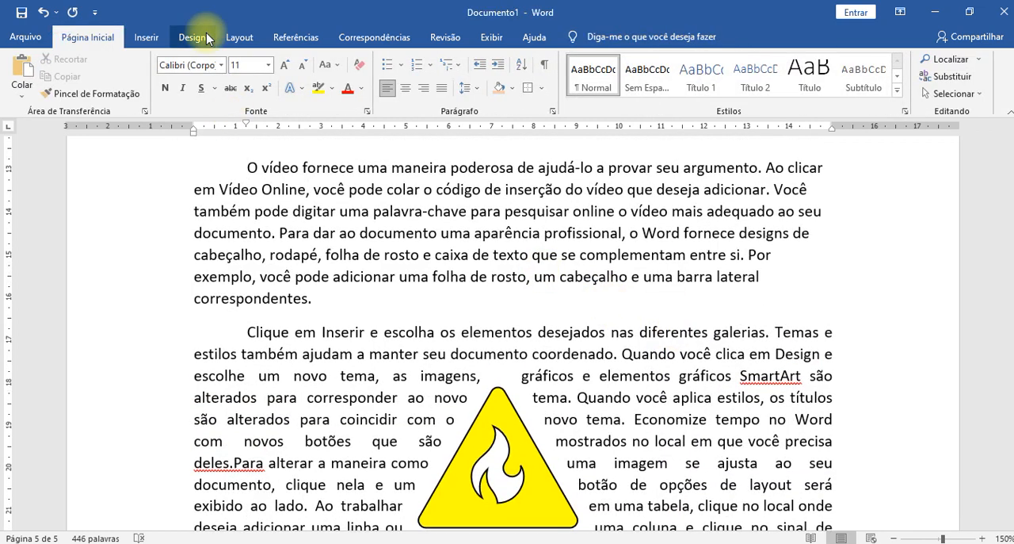
- Insert the red and yellow "POW" 3D model from the online "Adesivos" category
{"action": "left_click", "coordinate": [146, 37]}
{"action": "left_click", "coordinate": [264, 95]}
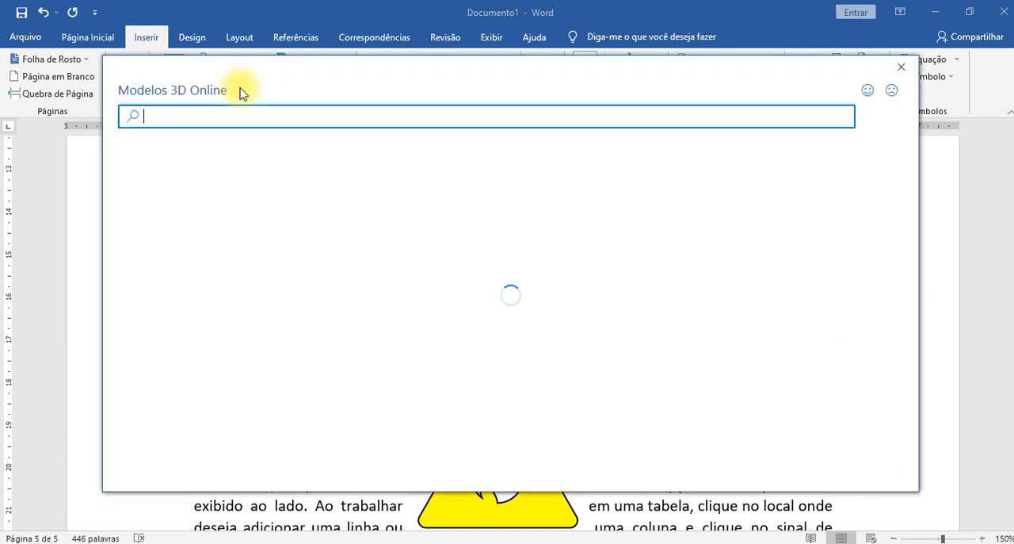
{"action": "left_click", "coordinate": [454, 333]}
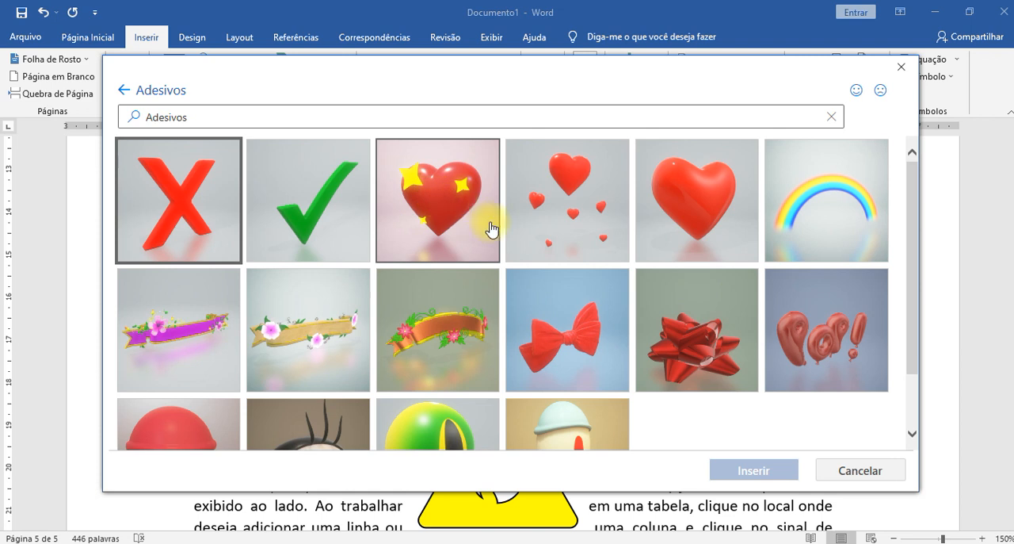
{"action": "scroll", "coordinate": [571, 317], "scroll_direction": "down", "scroll_amount": 3}
{"action": "scroll", "coordinate": [552, 294], "scroll_direction": "down", "scroll_amount": 2}
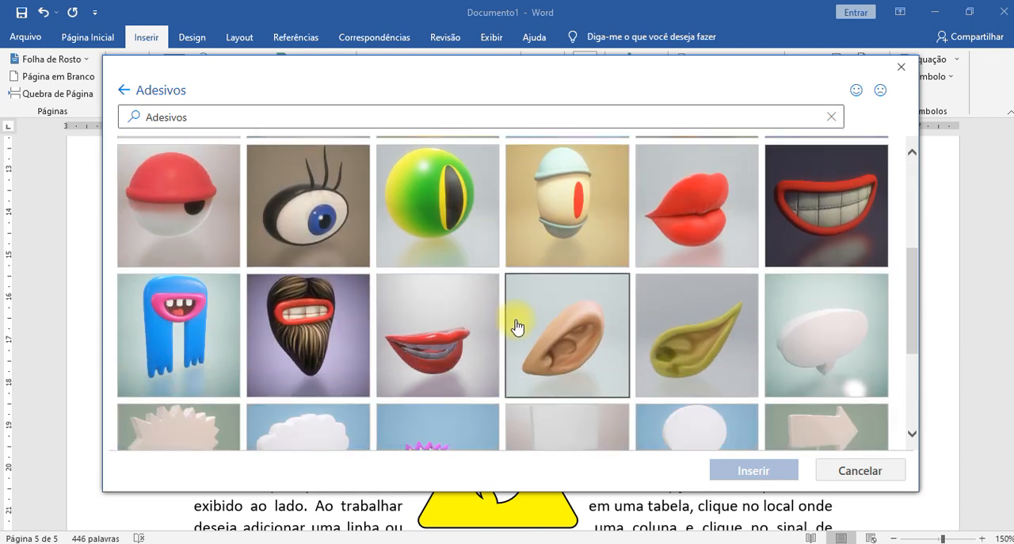
{"action": "scroll", "coordinate": [539, 331], "scroll_direction": "down", "scroll_amount": 3}
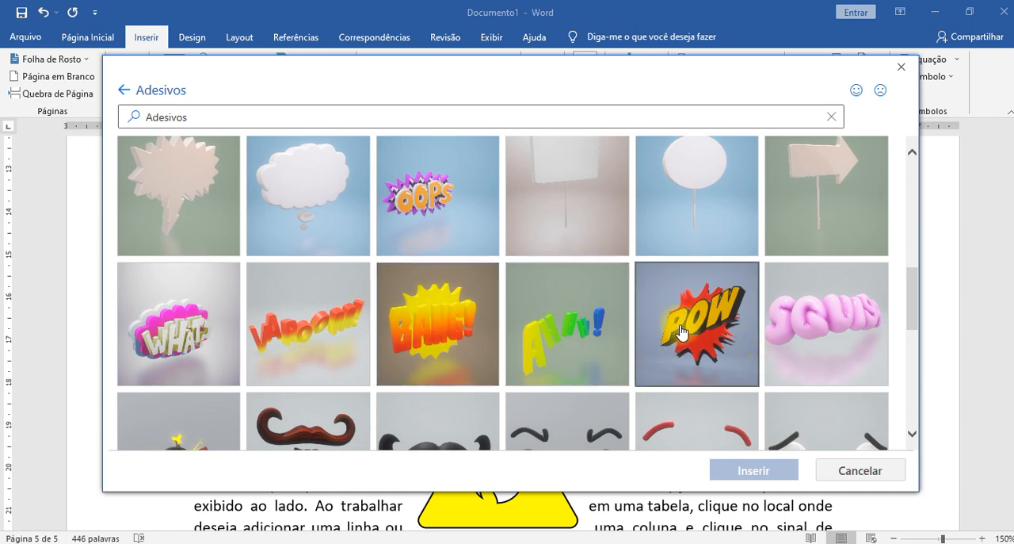
{"action": "left_click", "coordinate": [680, 331]}
{"action": "left_click", "coordinate": [760, 470]}
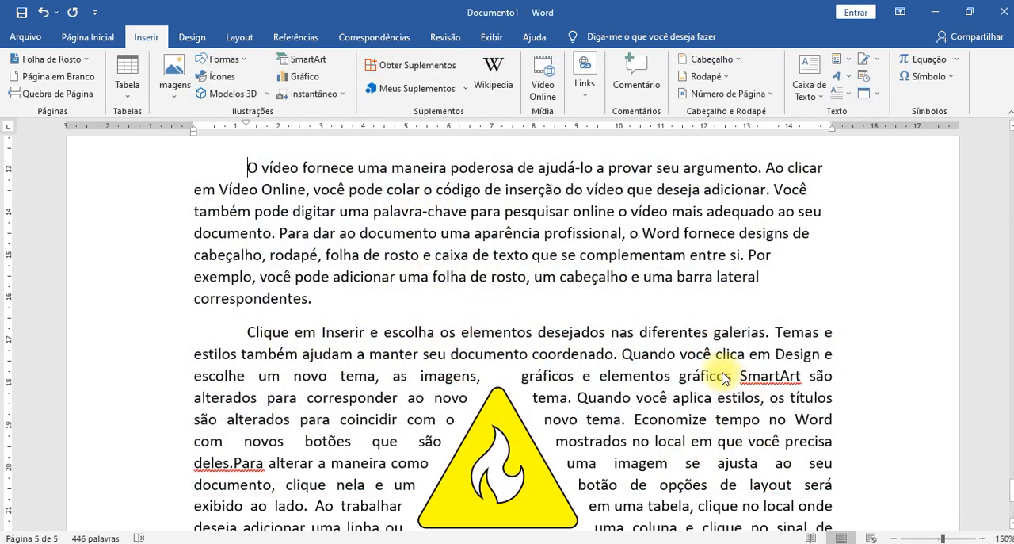
- Enlarge the POW model to about 5.66 by 6.24 cm and place it over the right side of the two paragraphs
{"action": "left_click_drag", "start_coordinate": [346, 275], "coordinate": [384, 302]}
{"action": "left_click_drag", "start_coordinate": [670, 301], "coordinate": [518, 317]}
{"action": "left_click", "coordinate": [846, 410]}
- Turn on pan and zoom for the POW model, and turn it off again
{"action": "right_click", "coordinate": [675, 314]}
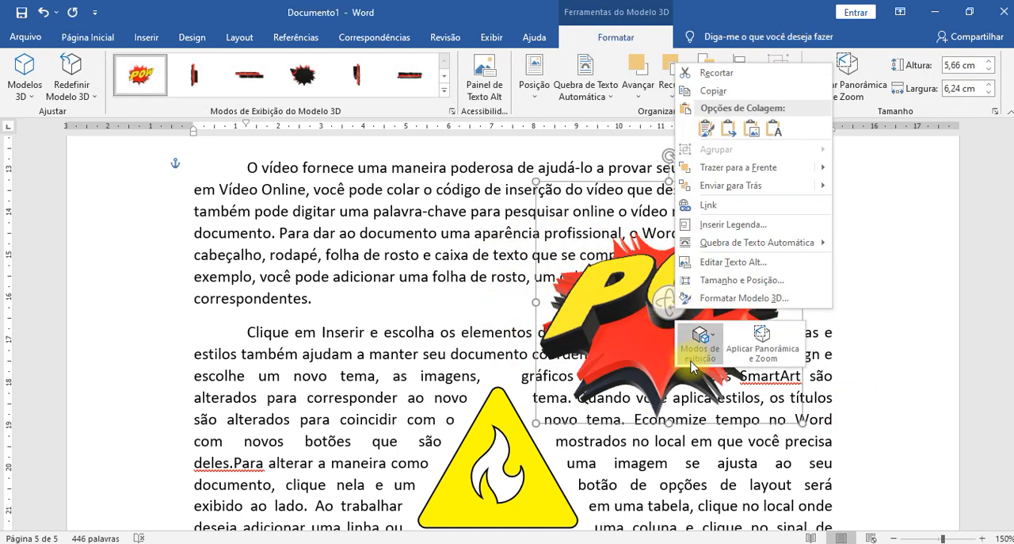
{"action": "left_click", "coordinate": [778, 353]}
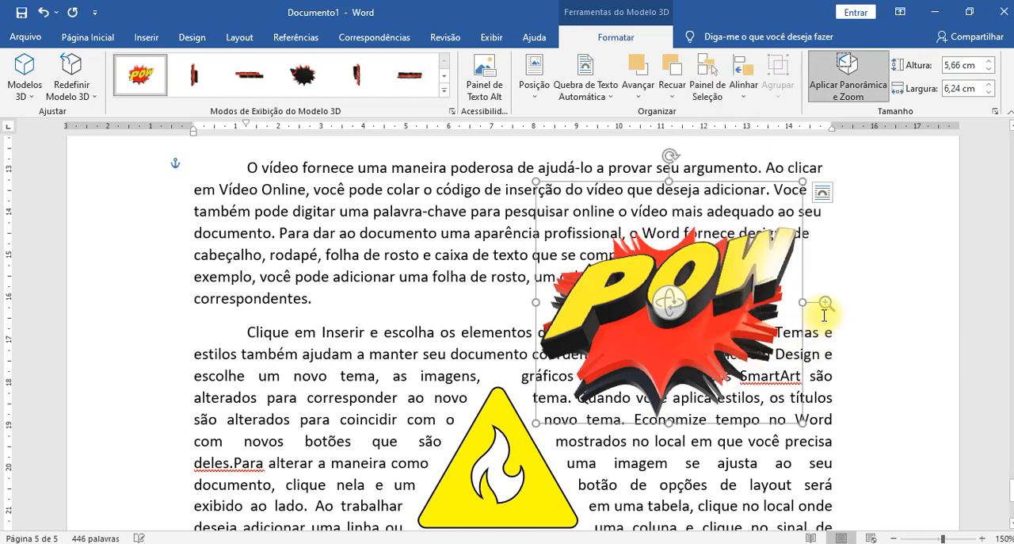
{"action": "left_click", "coordinate": [848, 75]}
{"action": "left_click", "coordinate": [865, 345]}
{"action": "left_click", "coordinate": [712, 320]}
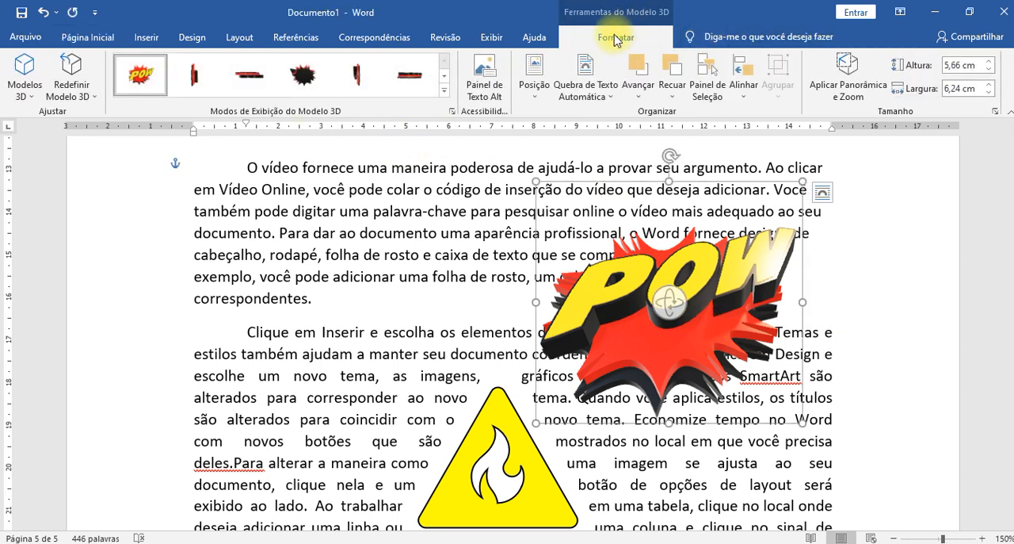
- Review the POW model's reset options, preset 3D views and page position choices
{"action": "left_click", "coordinate": [87, 98]}
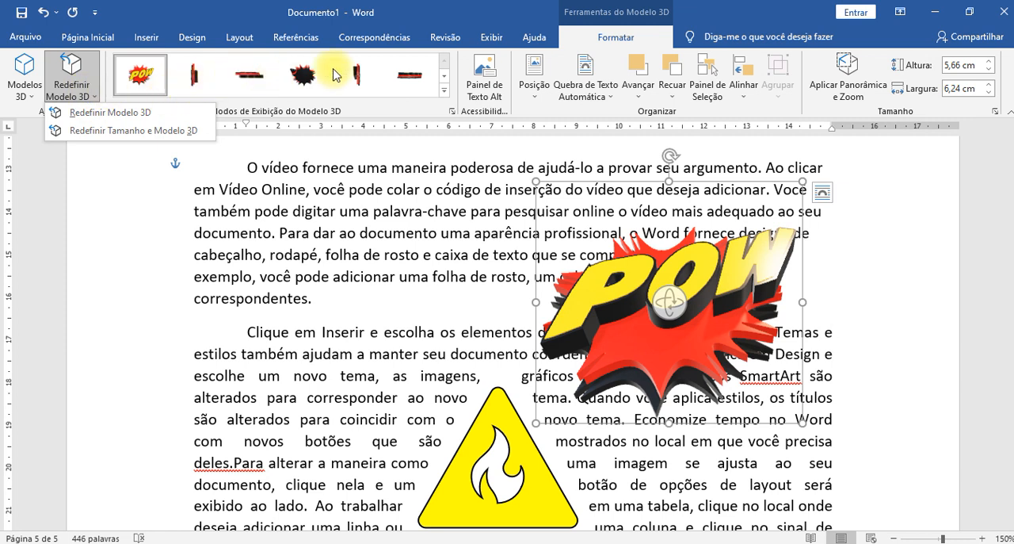
{"action": "left_click", "coordinate": [447, 90]}
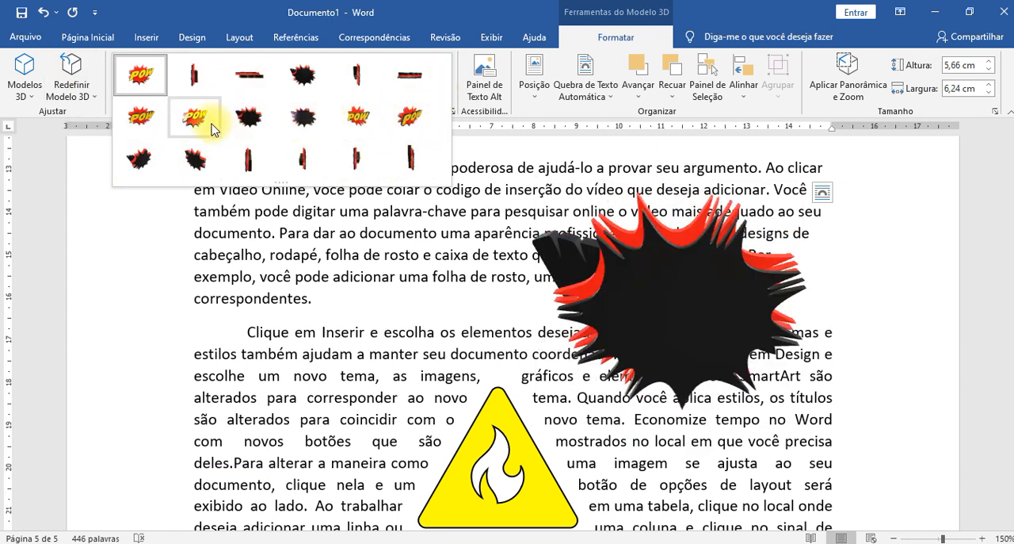
{"action": "left_click", "coordinate": [529, 113]}
{"action": "left_click", "coordinate": [533, 87]}
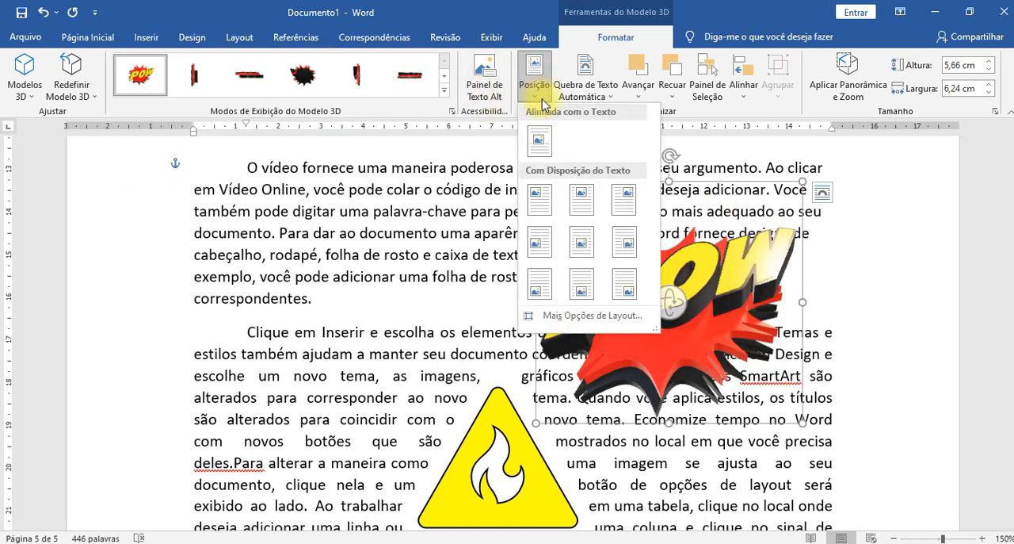
- Set the POW model's text wrapping to "Justa" and move it into the first visible paragraph
{"action": "left_click", "coordinate": [601, 85]}
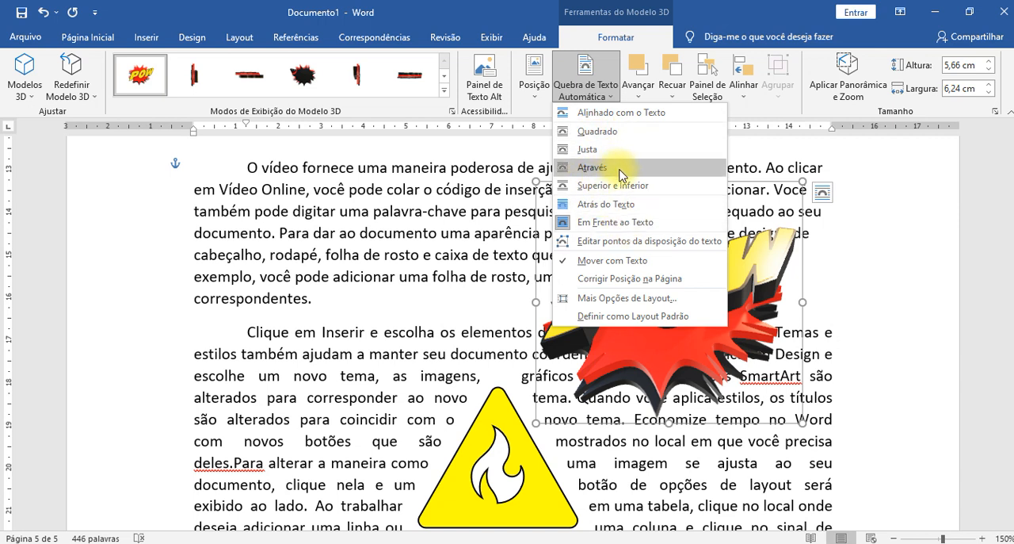
{"action": "left_click", "coordinate": [586, 131]}
{"action": "left_click_drag", "start_coordinate": [658, 314], "coordinate": [679, 292]}
{"action": "left_click_drag", "start_coordinate": [631, 353], "coordinate": [426, 320]}
- Shrink the POW model to about 3.42 by 3.77 cm and reposition it within the right half of the paragraph
{"action": "left_click_drag", "start_coordinate": [598, 389], "coordinate": [546, 341]}
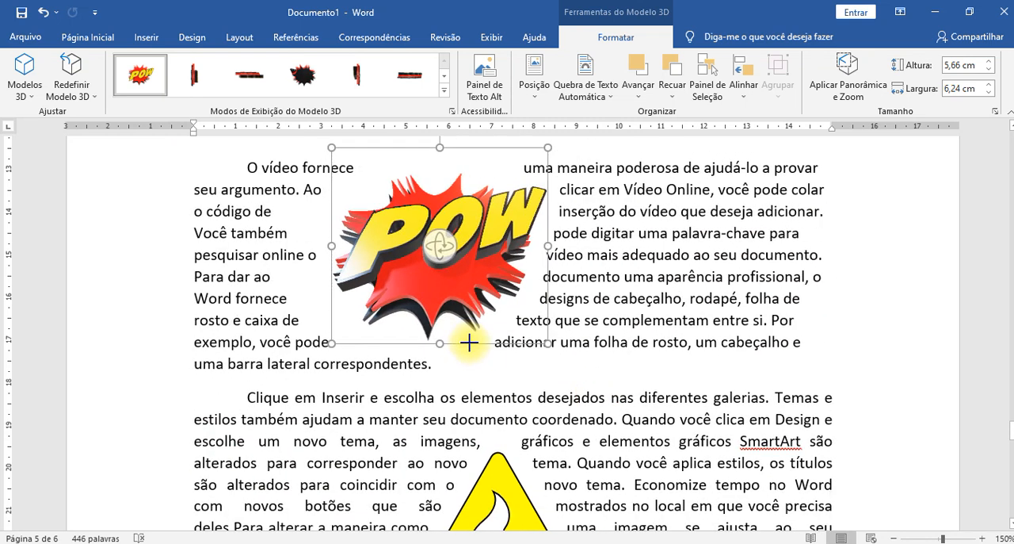
{"action": "left_click_drag", "start_coordinate": [439, 265], "coordinate": [593, 273]}
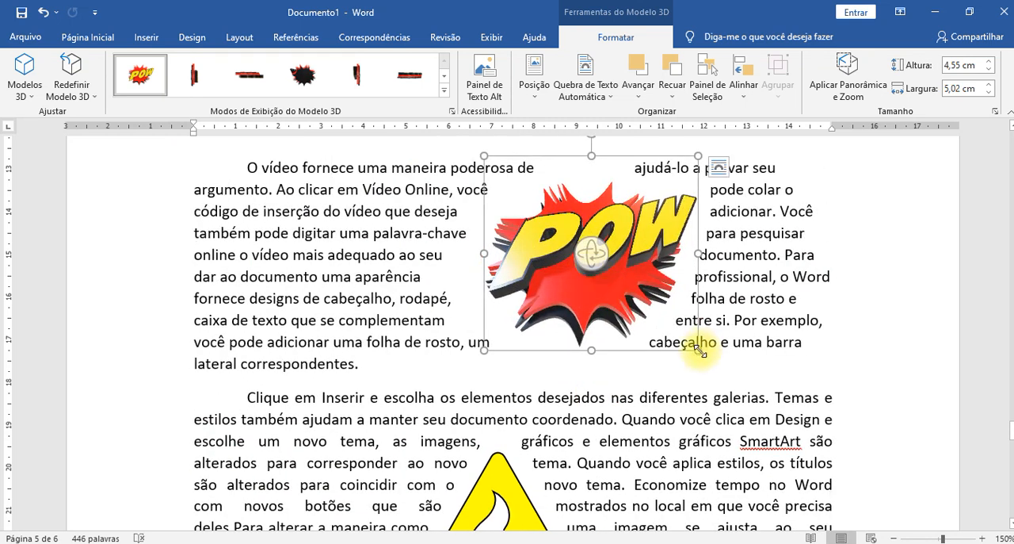
{"action": "left_click_drag", "start_coordinate": [695, 349], "coordinate": [645, 302]}
{"action": "left_click_drag", "start_coordinate": [567, 263], "coordinate": [614, 278]}
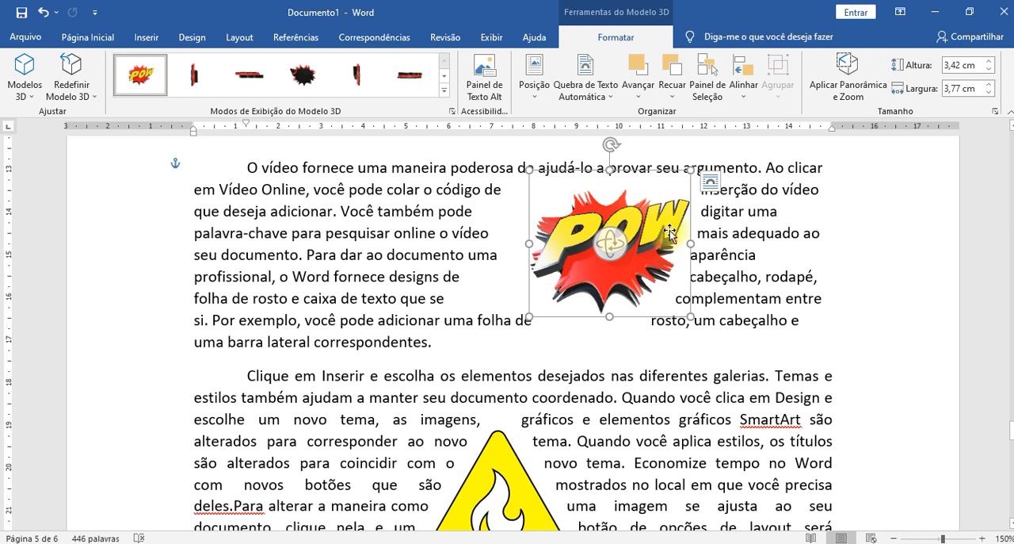
- Try editing the POW model's wrap points, and turn the wrap point editing off again
{"action": "left_click", "coordinate": [585, 88]}
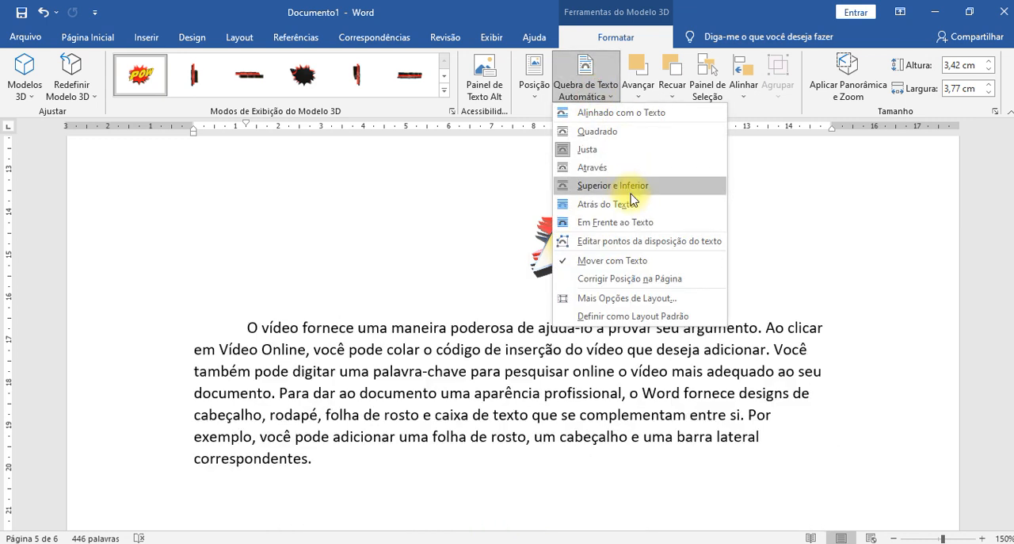
{"action": "left_click", "coordinate": [624, 243]}
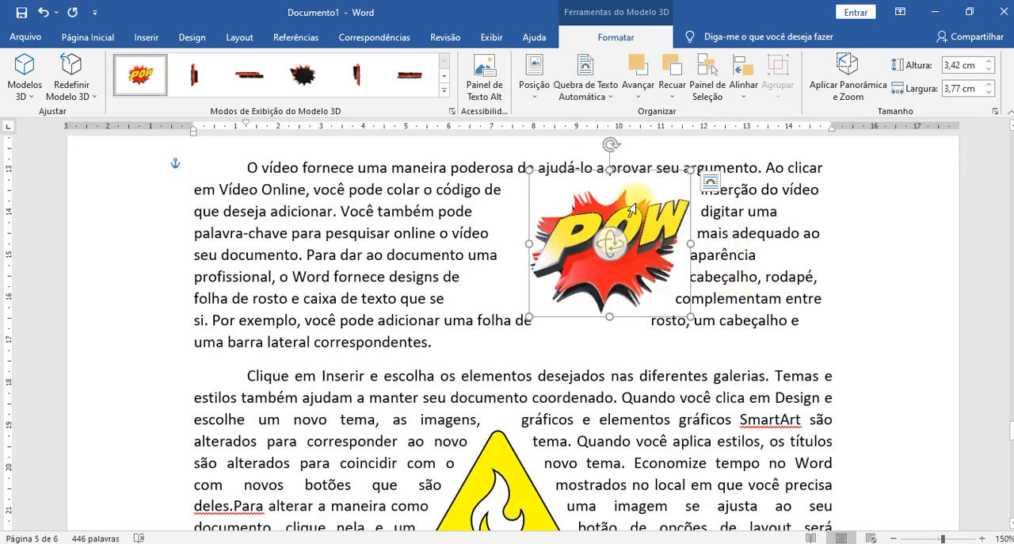
{"action": "left_click", "coordinate": [567, 100]}
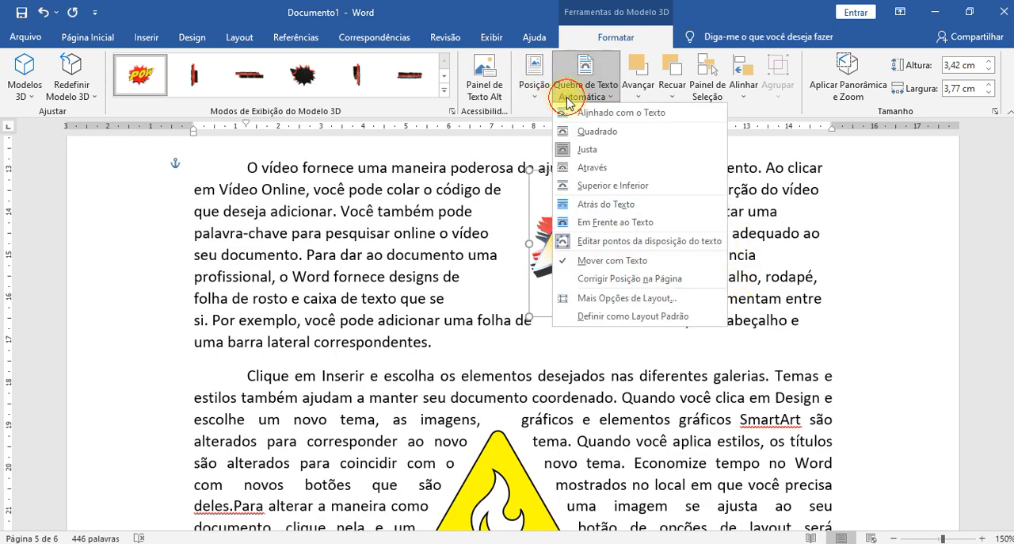
{"action": "left_click", "coordinate": [602, 240]}
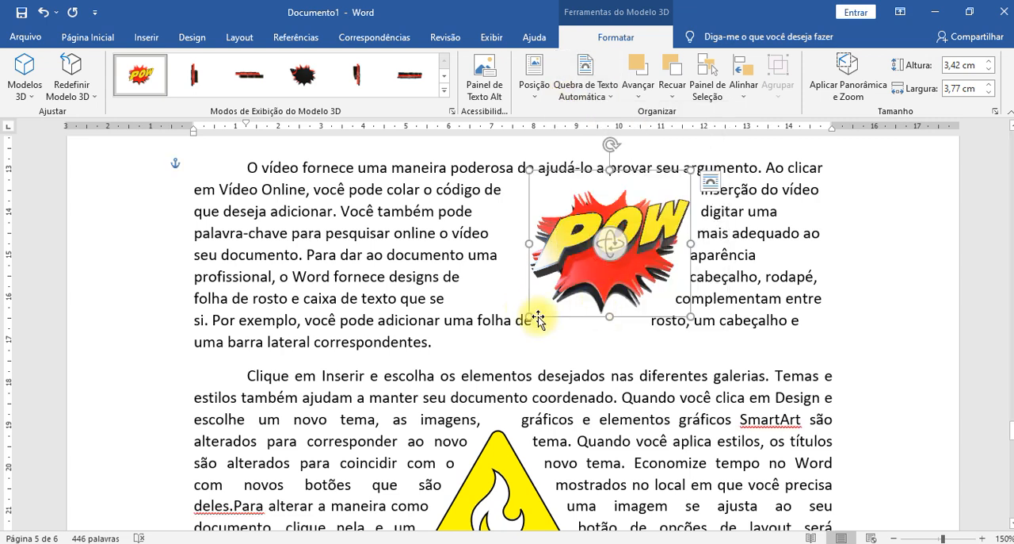
- Shrink the POW model to about 2.9 by 3.2 cm and move it to the middle of the paragraph
{"action": "left_click_drag", "start_coordinate": [530, 316], "coordinate": [553, 295]}
{"action": "left_click_drag", "start_coordinate": [607, 250], "coordinate": [481, 264]}
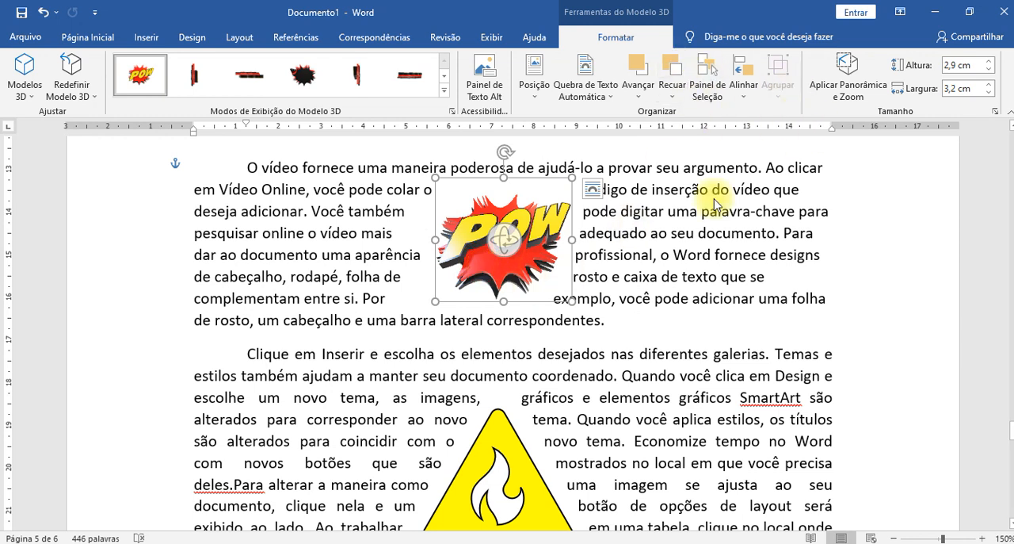
- Tilt the POW model in 3D to show its underside, and place it in the left part of the paragraph
{"action": "left_click_drag", "start_coordinate": [507, 267], "coordinate": [603, 309]}
{"action": "left_click_drag", "start_coordinate": [661, 260], "coordinate": [418, 240]}
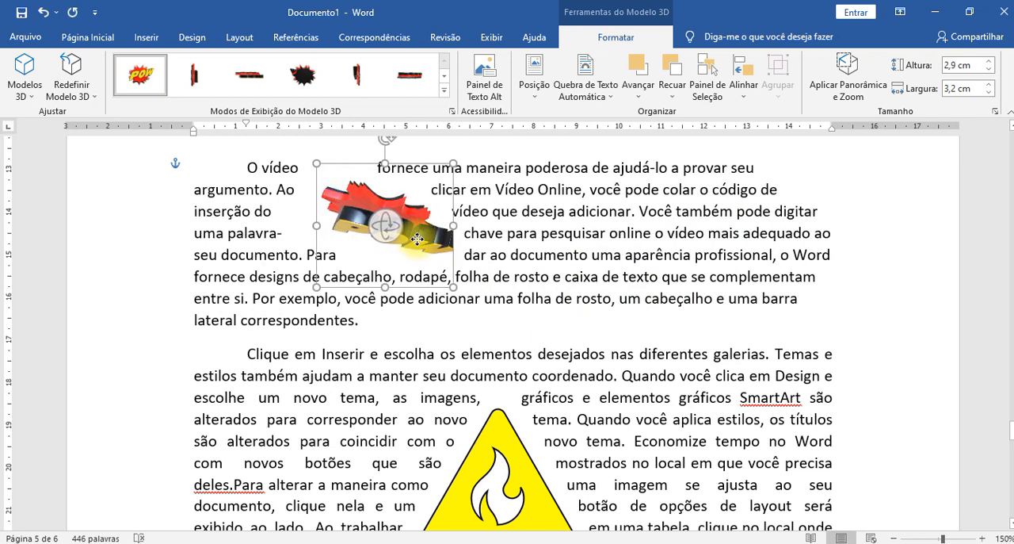
{"action": "left_click", "coordinate": [645, 277]}
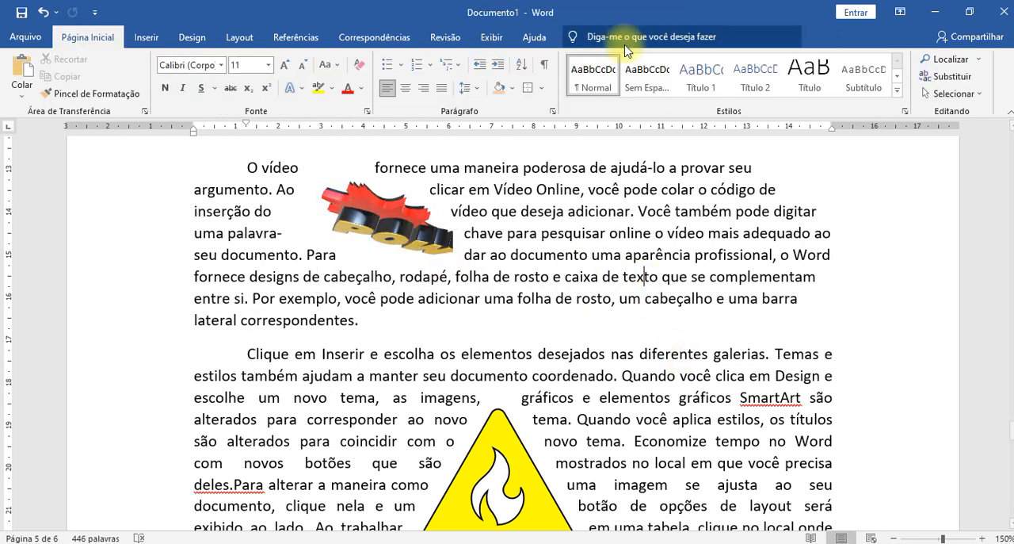
- Open the SmartArt graphic chooser and preview list layouts, including "Lista Vertical em Caixas"
{"action": "left_click", "coordinate": [147, 37]}
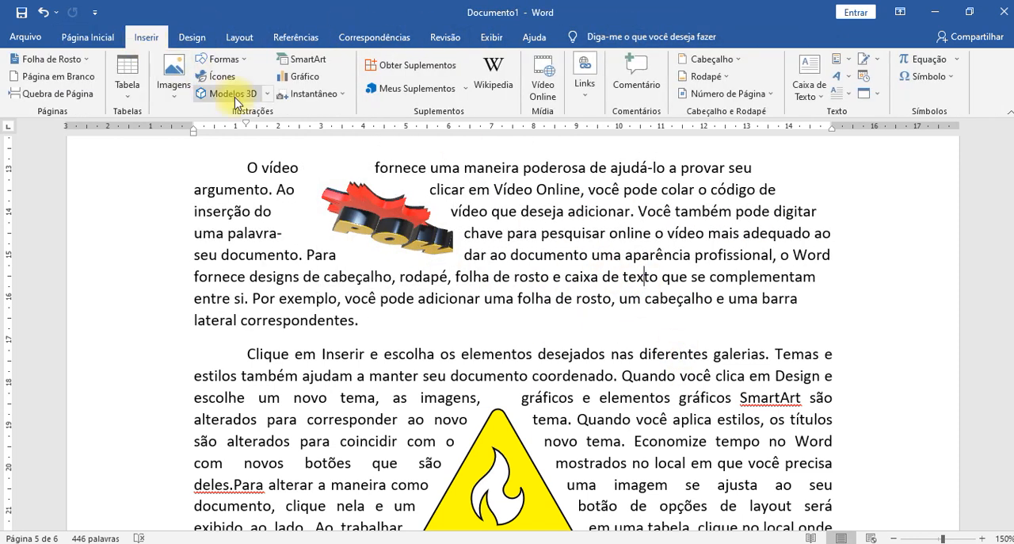
{"action": "left_click", "coordinate": [315, 63]}
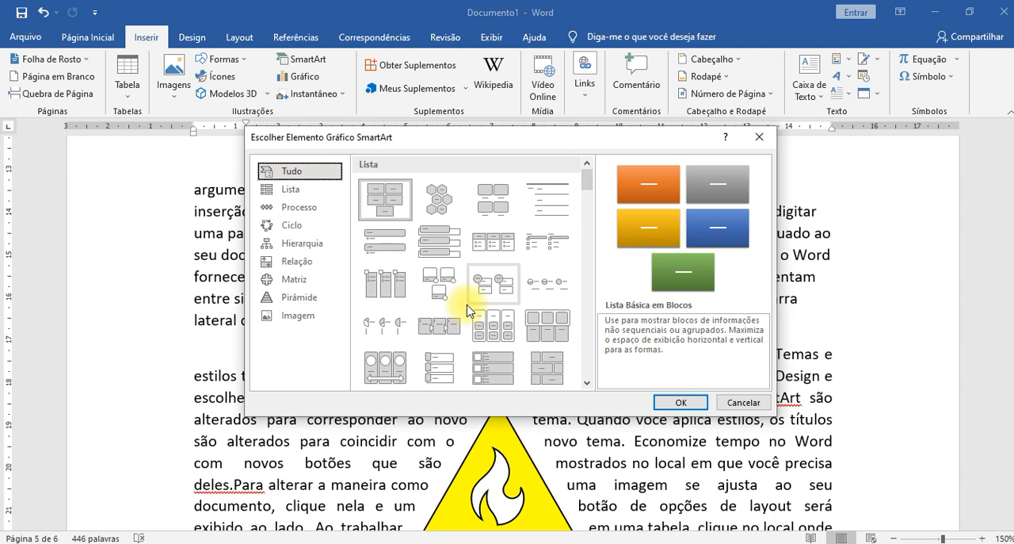
{"action": "left_click", "coordinate": [382, 361]}
{"action": "left_click", "coordinate": [434, 245]}
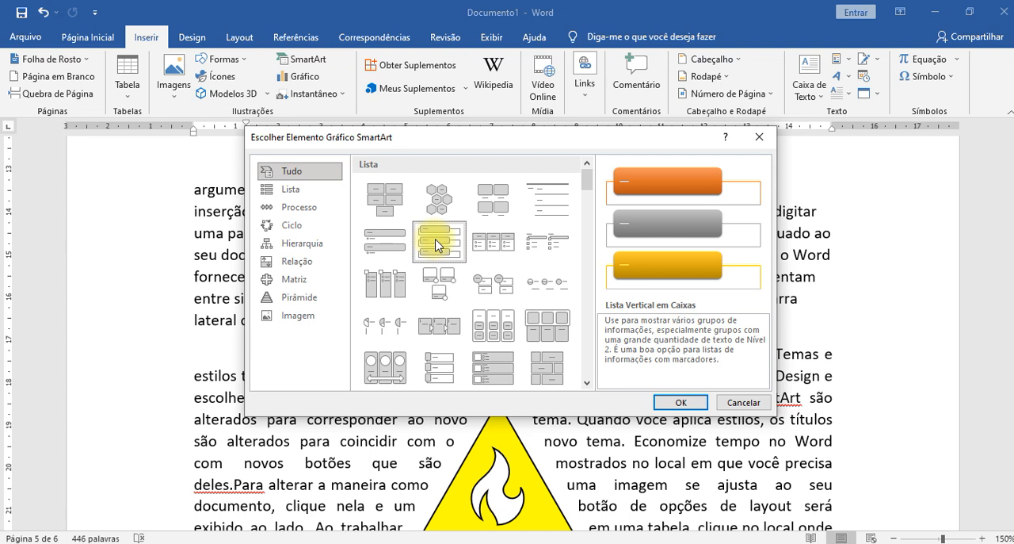
- Insert a "Radial Divergente" graphic from the Ciclo category of SmartArt layouts
{"action": "left_click", "coordinate": [299, 226]}
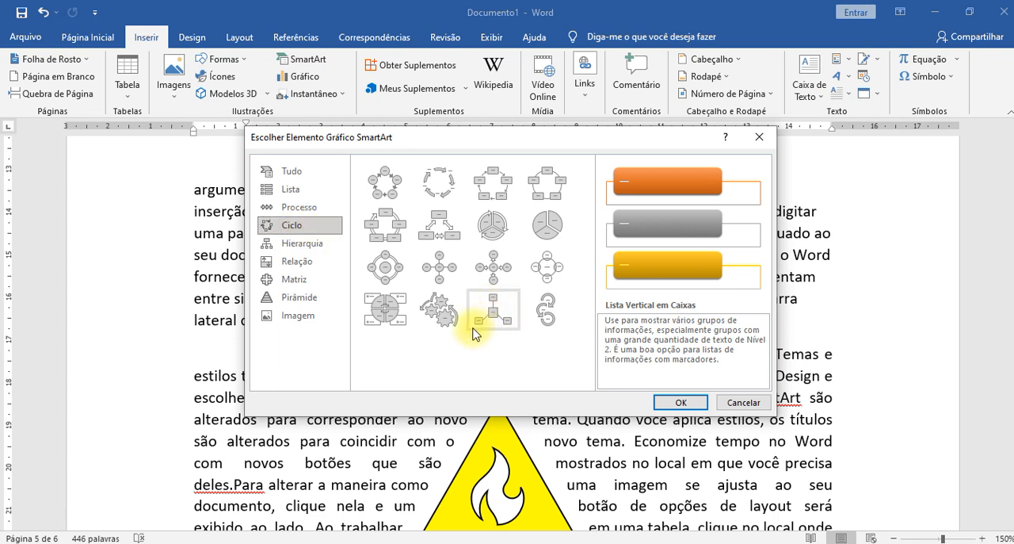
{"action": "left_click", "coordinate": [386, 186]}
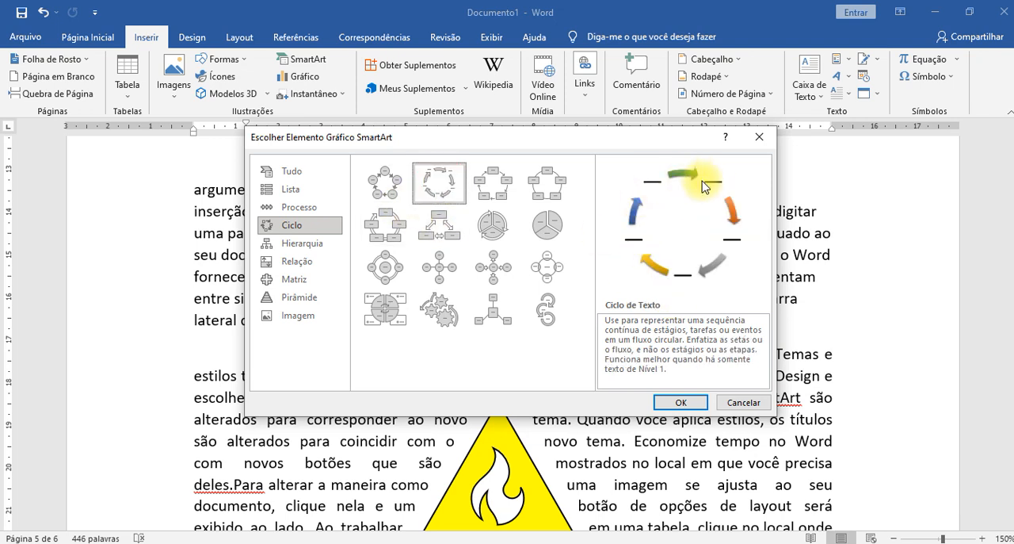
{"action": "left_click", "coordinate": [491, 267]}
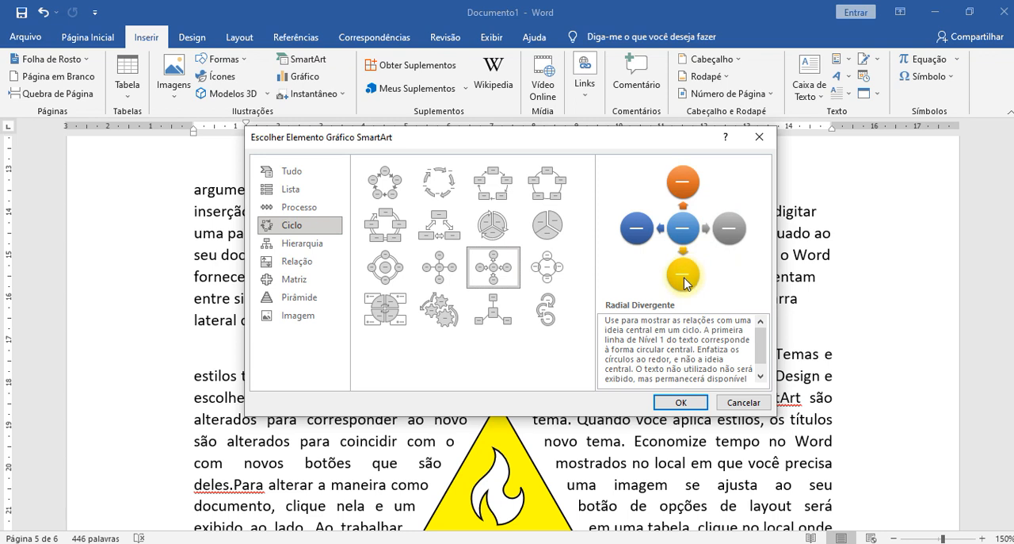
{"action": "left_click", "coordinate": [679, 403]}
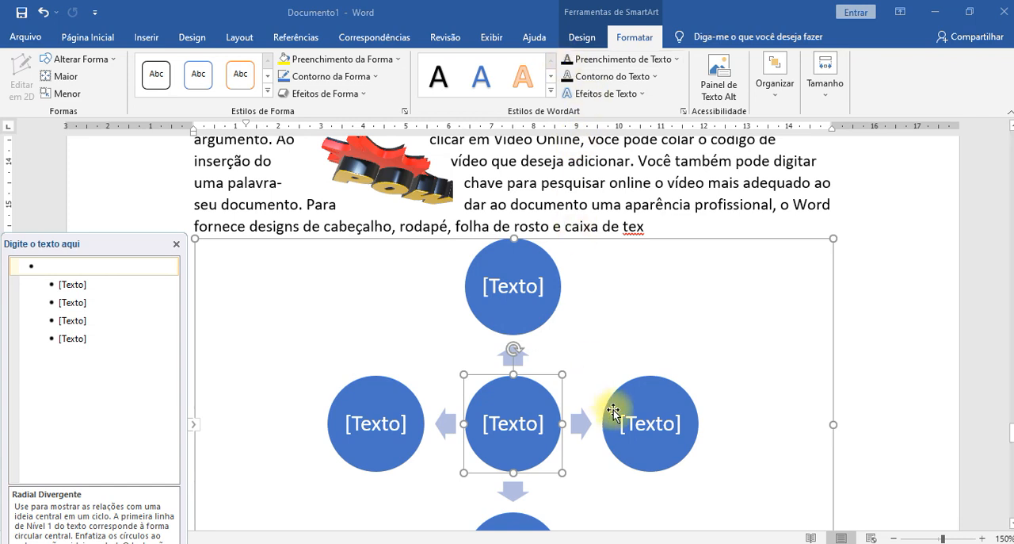
- Label the SmartArt's top circle P1 and its right circle P2
{"action": "scroll", "coordinate": [614, 410], "scroll_direction": "down", "scroll_amount": 6, "text": "ctrl"}
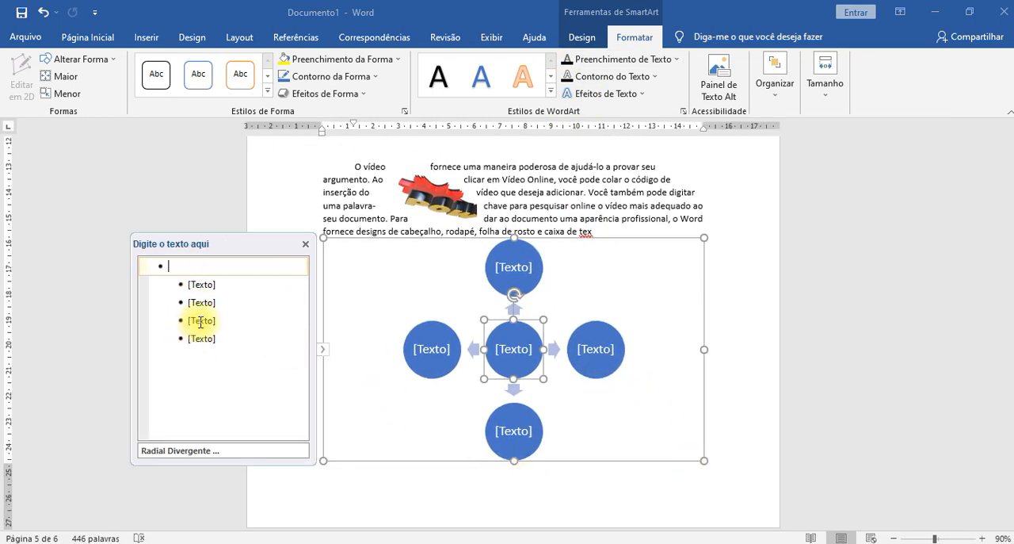
{"action": "left_click", "coordinate": [202, 287]}
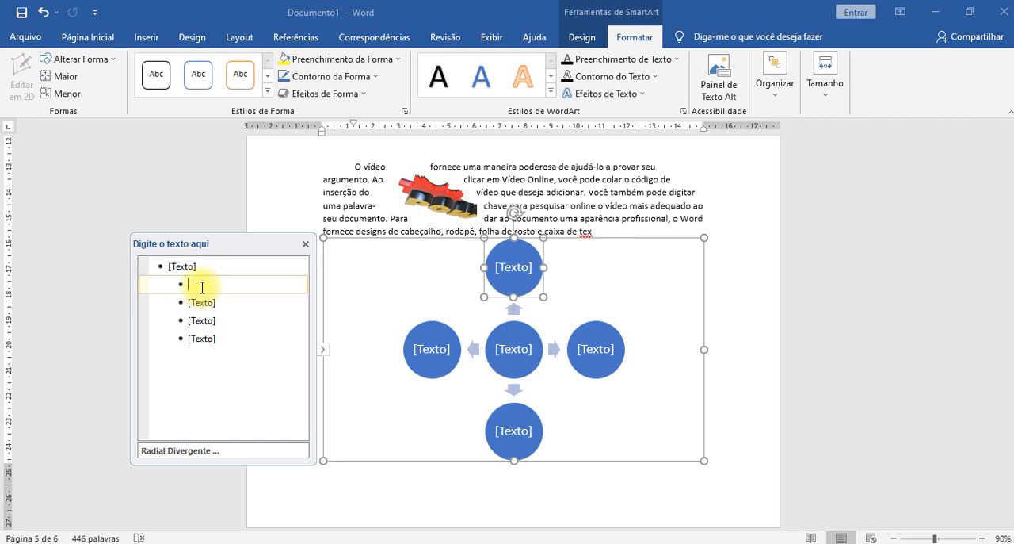
{"action": "type", "text": "P1"}
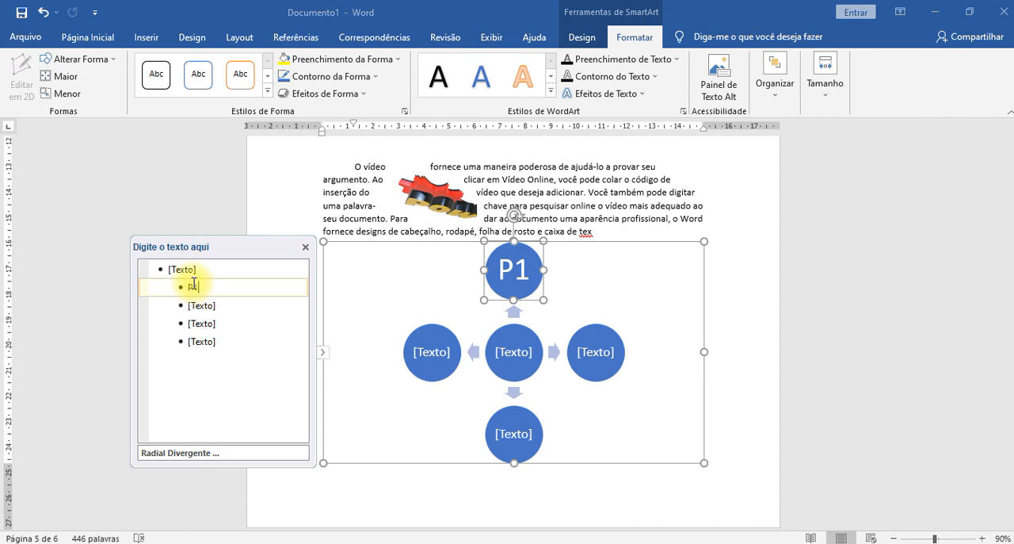
{"action": "left_click", "coordinate": [200, 305]}
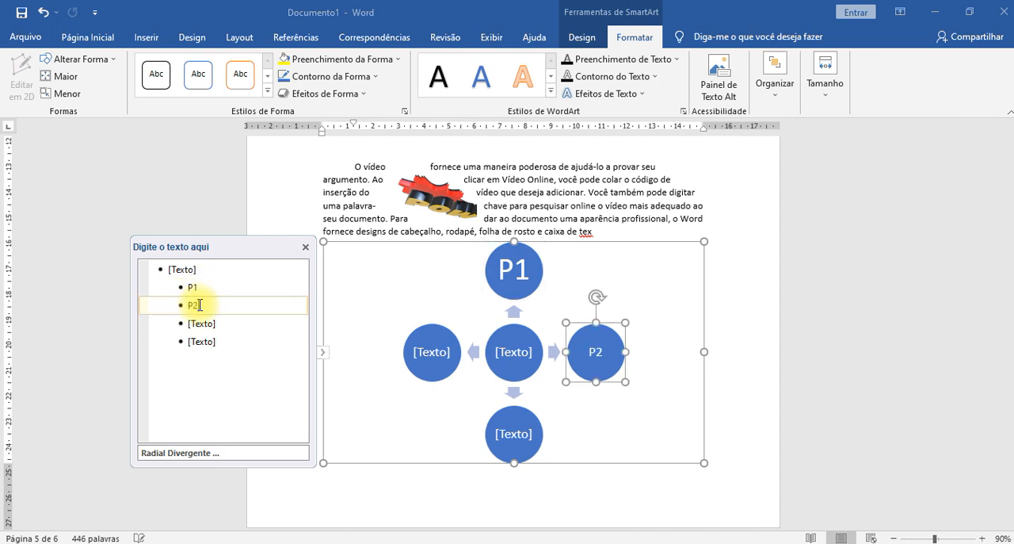
{"action": "left_click", "coordinate": [211, 325]}
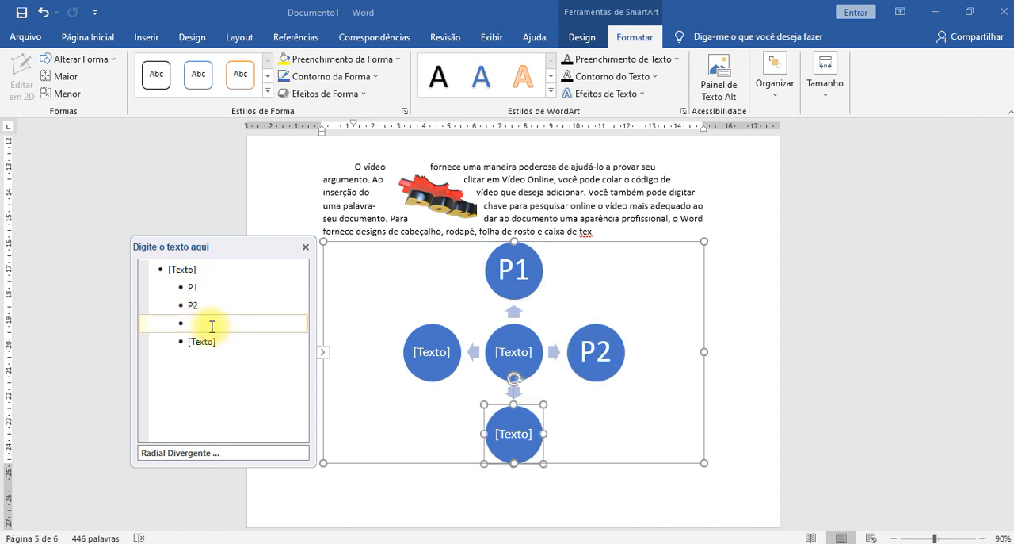
{"action": "type", "text": "P"}
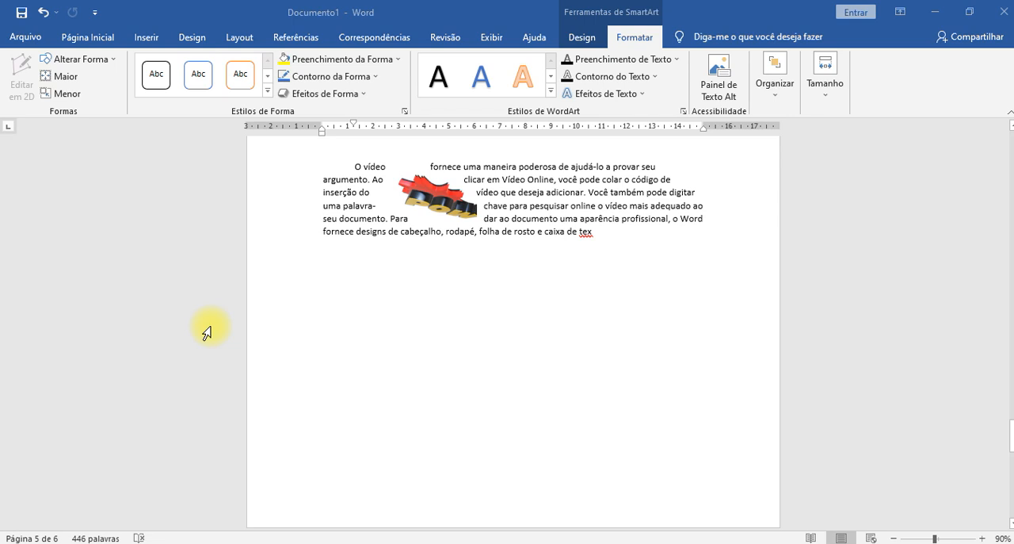
{"action": "key", "text": "ctrl+z"}
{"action": "scroll", "coordinate": [201, 290], "scroll_direction": "up", "scroll_amount": 2}
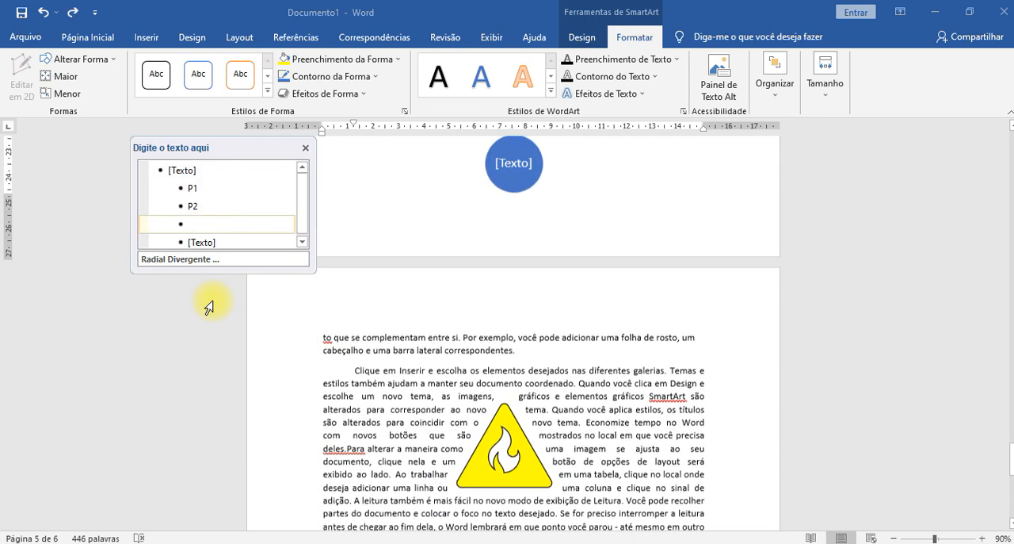
{"action": "scroll", "coordinate": [412, 285], "scroll_direction": "up", "scroll_amount": 5}
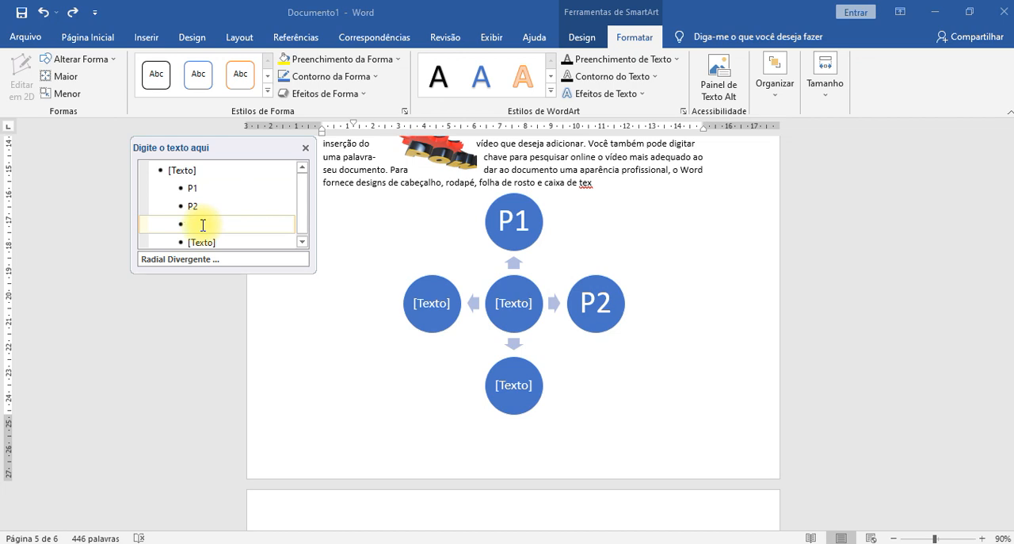
{"action": "type", "text": "P"}
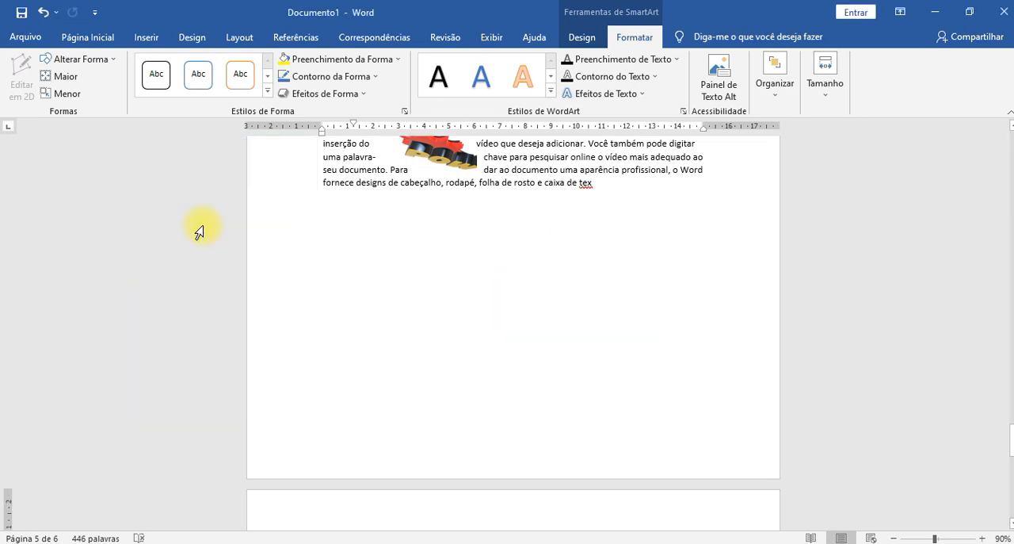
{"action": "key", "text": "ctrl+z"}
{"action": "scroll", "coordinate": [397, 261], "scroll_direction": "up", "scroll_amount": 5}
{"action": "scroll", "coordinate": [516, 302], "scroll_direction": "up", "scroll_amount": 2}
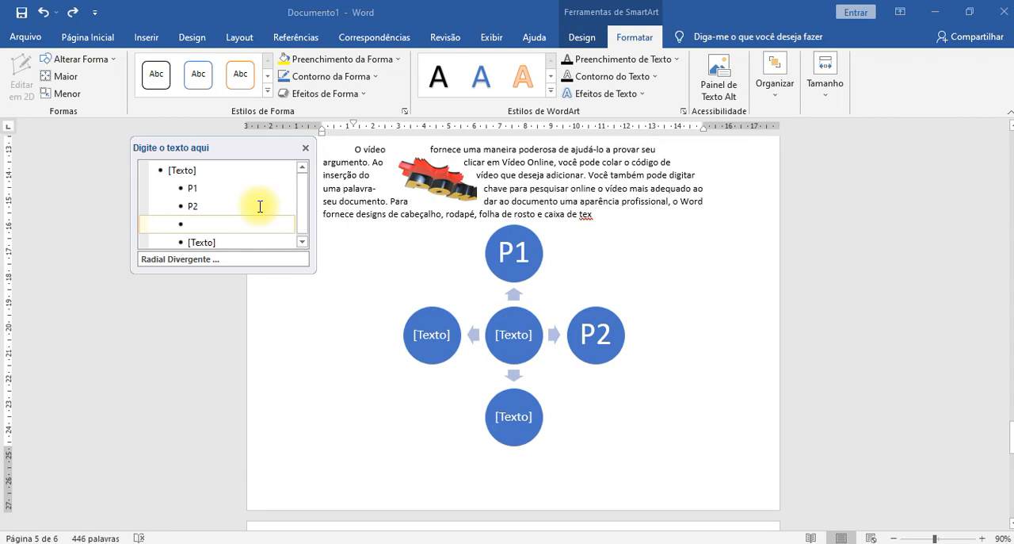
{"action": "left_click", "coordinate": [220, 207]}
{"action": "left_click", "coordinate": [202, 306]}
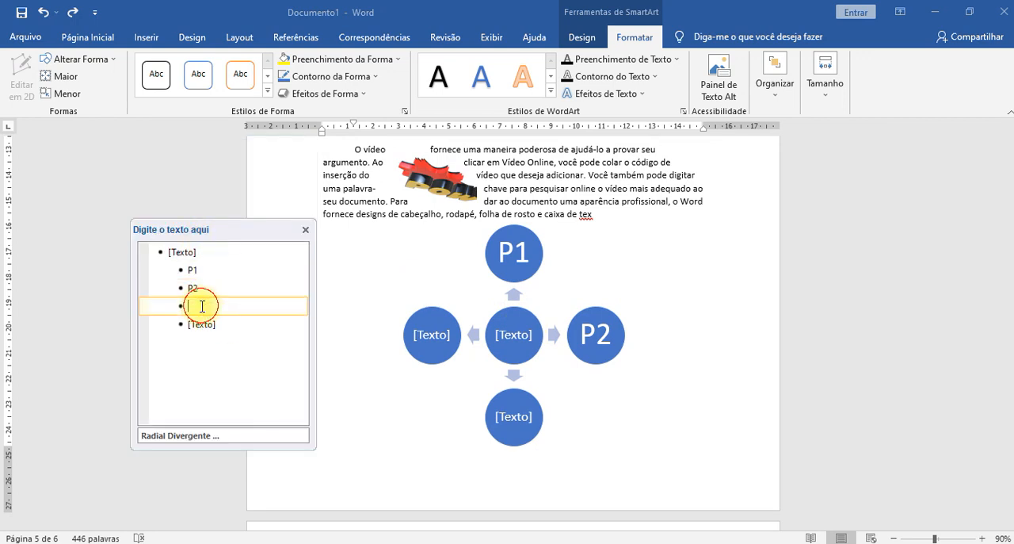
{"action": "type", "text": "P"}
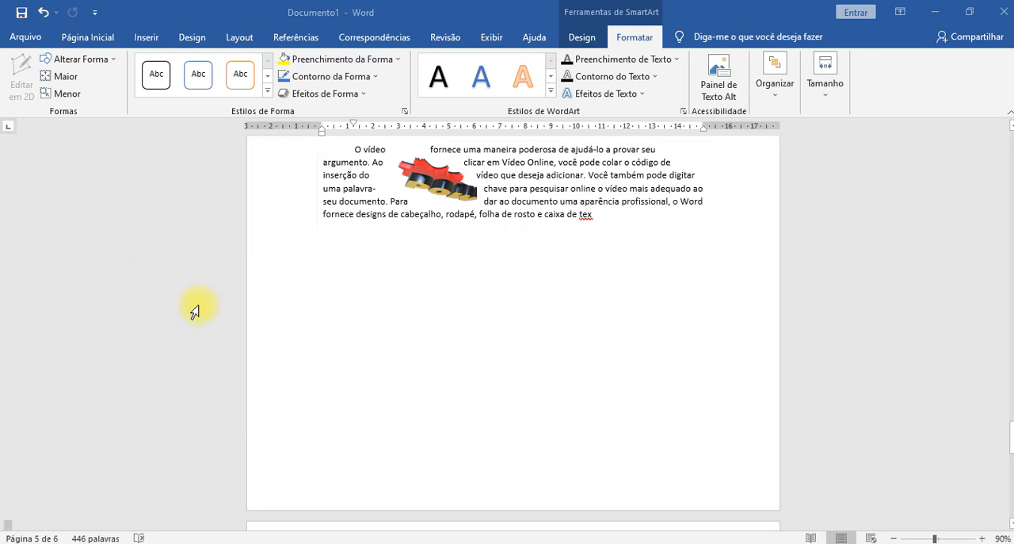
{"action": "key", "text": "ctrl+z"}
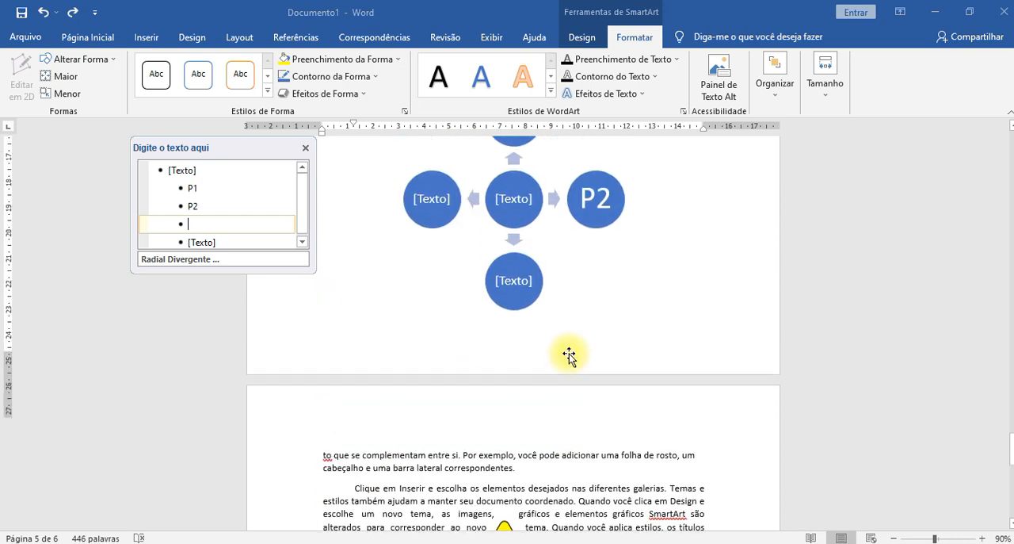
- Label the SmartArt's bottom circle P3 and its left circle P4
{"action": "scroll", "coordinate": [569, 355], "scroll_direction": "up", "scroll_amount": 1}
{"action": "left_click", "coordinate": [423, 246]}
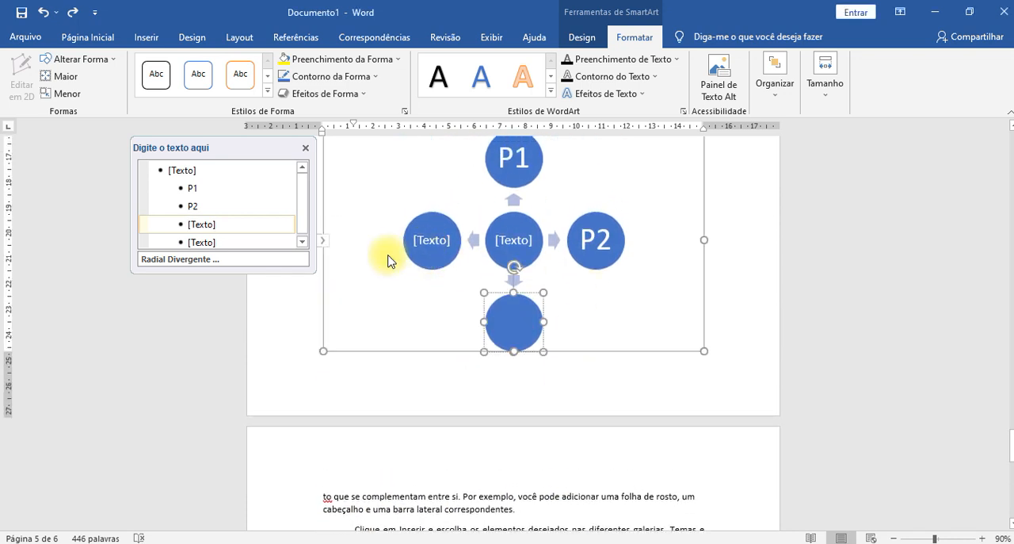
{"action": "type", "text": "P3"}
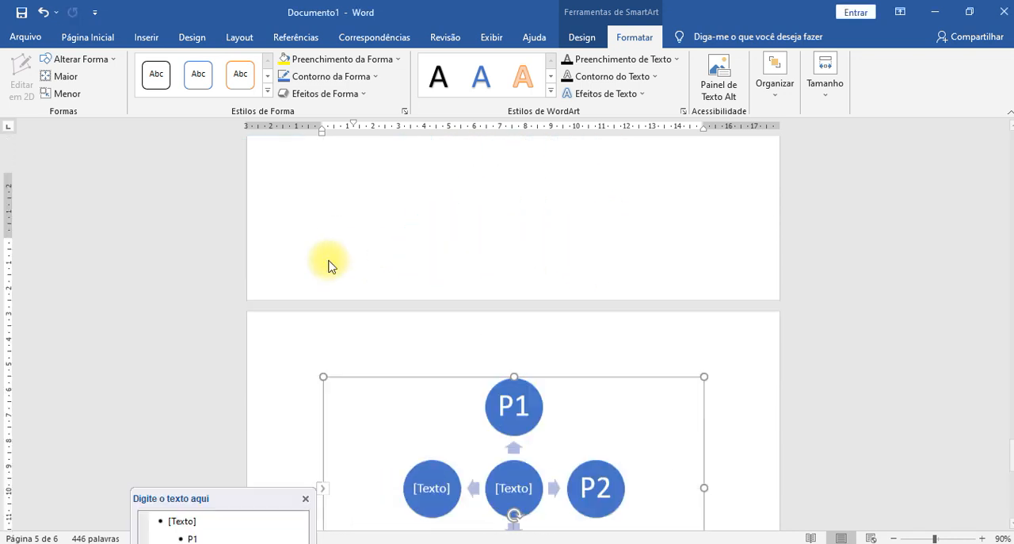
{"action": "left_click", "coordinate": [198, 342]}
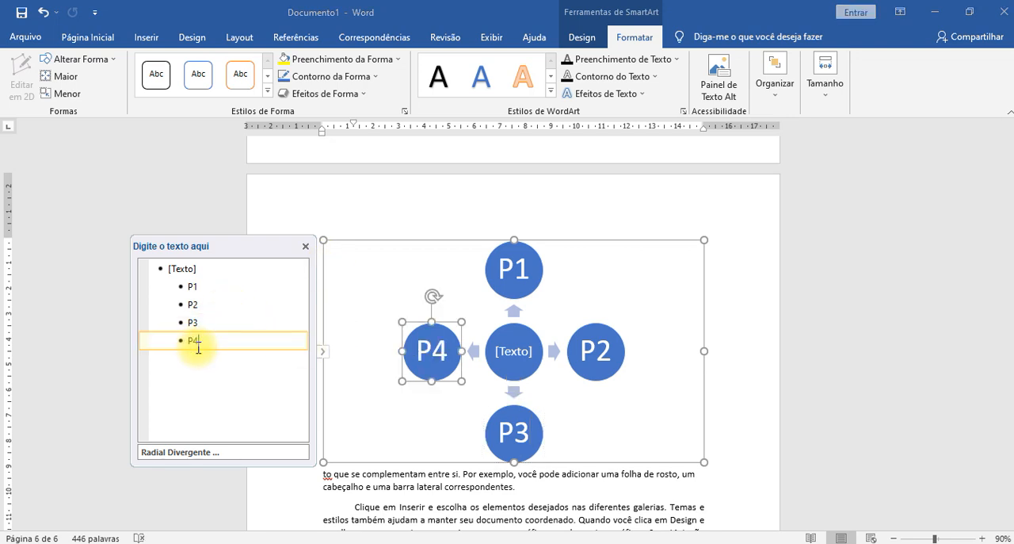
- Label the SmartArt's central circle INSUMO and deselect the graphic
{"action": "left_click", "coordinate": [195, 267]}
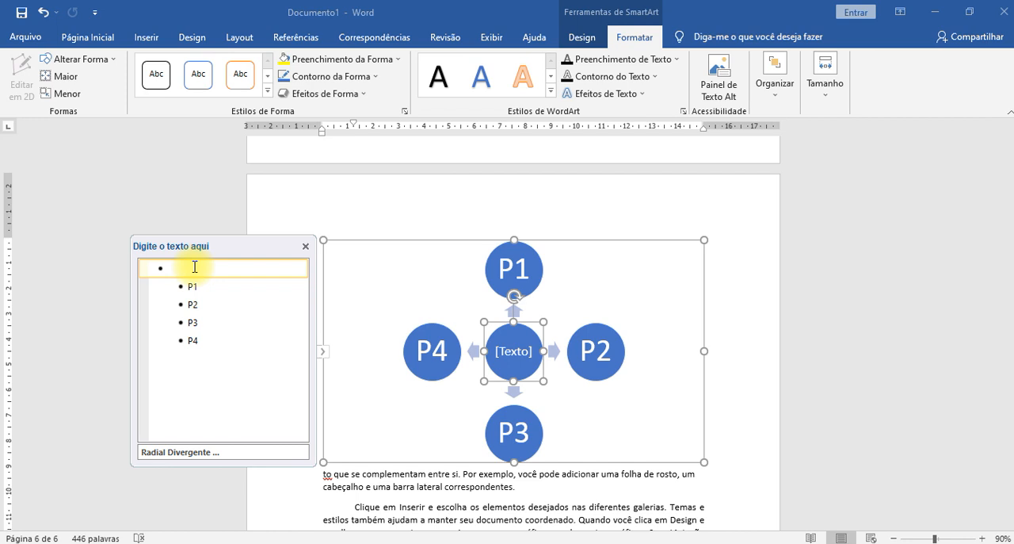
{"action": "type", "text": "IN"}
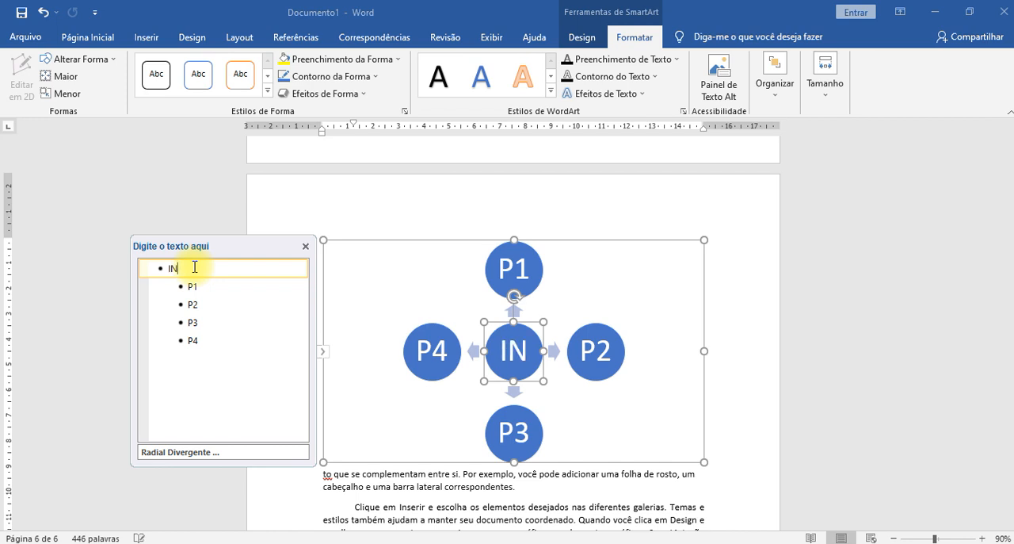
{"action": "type", "text": "SUMO"}
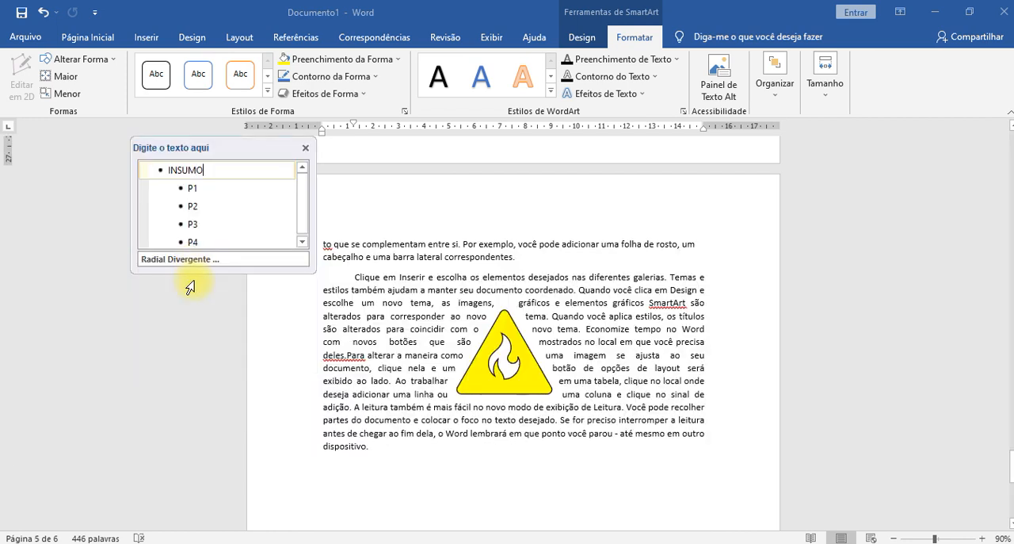
{"action": "scroll", "coordinate": [492, 312], "scroll_direction": "up", "scroll_amount": 5}
{"action": "left_click", "coordinate": [769, 317]}
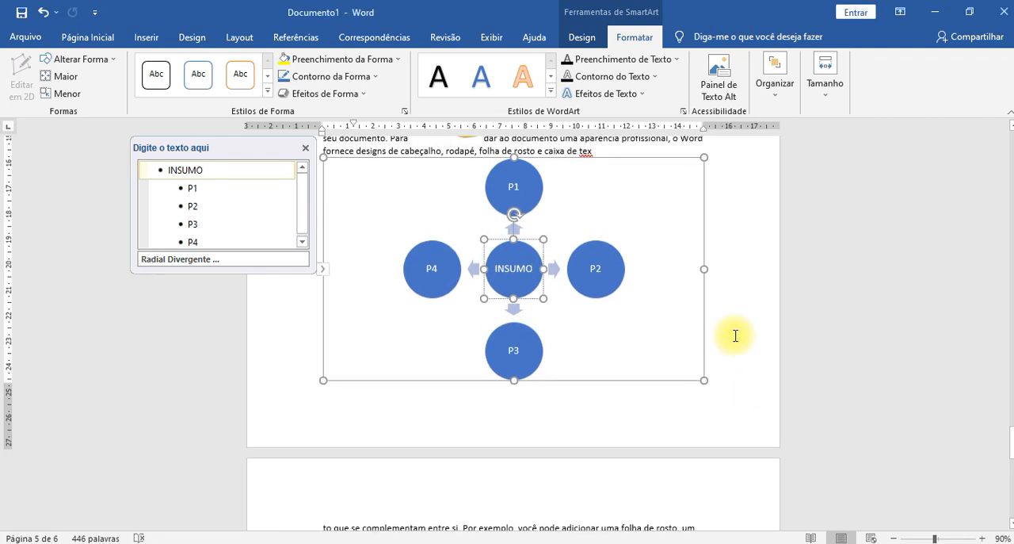
{"action": "left_click", "coordinate": [736, 347]}
{"action": "scroll", "coordinate": [670, 344], "scroll_direction": "up", "scroll_amount": 2}
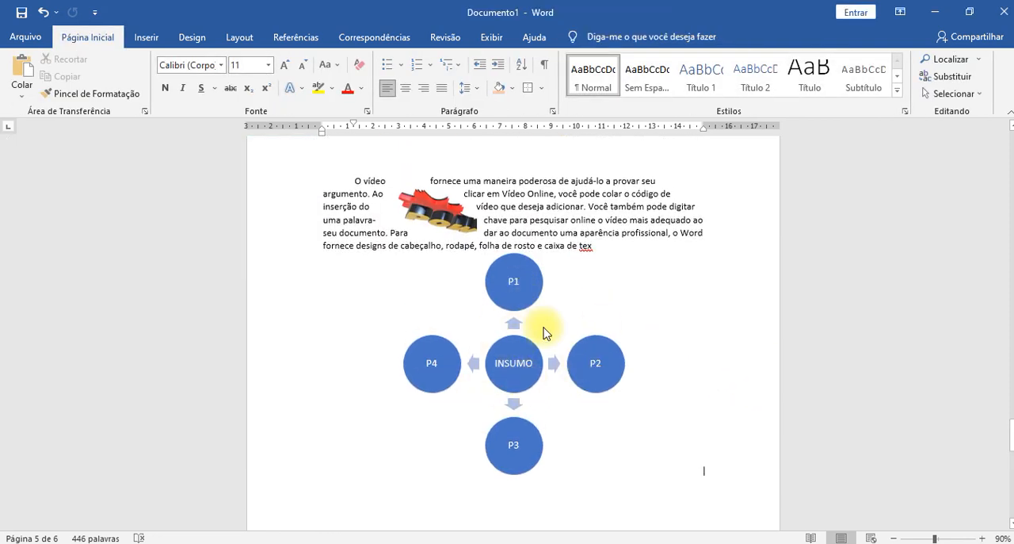
- Apply the 3D "Baixo-relevo" SmartArt style to the Radial Divergente graphic
{"action": "left_click", "coordinate": [613, 363]}
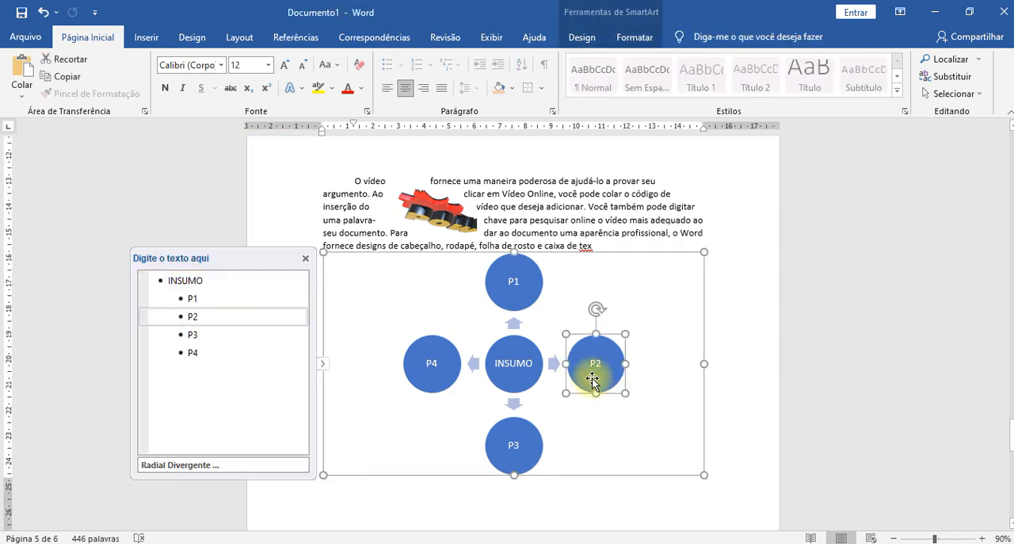
{"action": "left_click", "coordinate": [524, 386]}
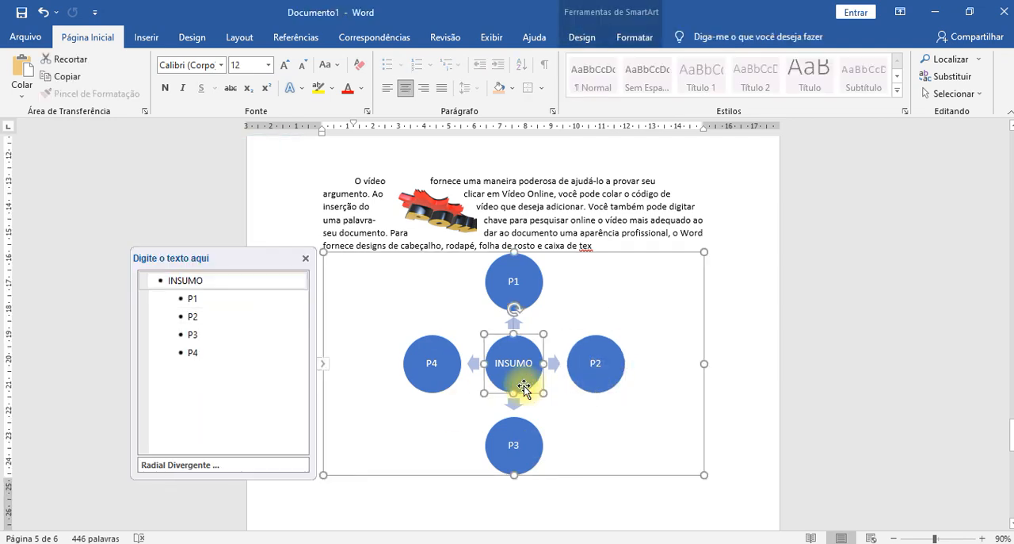
{"action": "left_click", "coordinate": [583, 42]}
{"action": "left_click", "coordinate": [634, 38]}
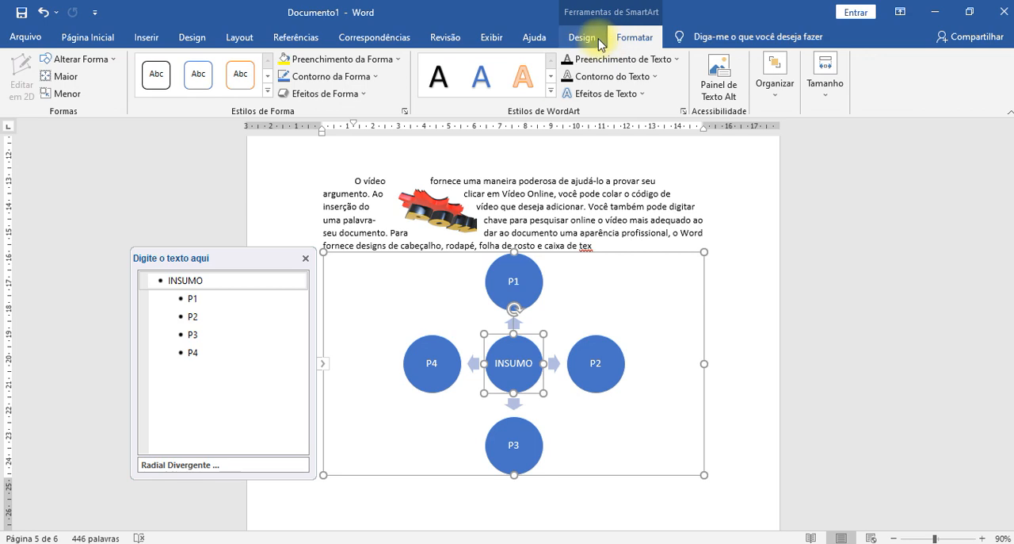
{"action": "left_click", "coordinate": [598, 44]}
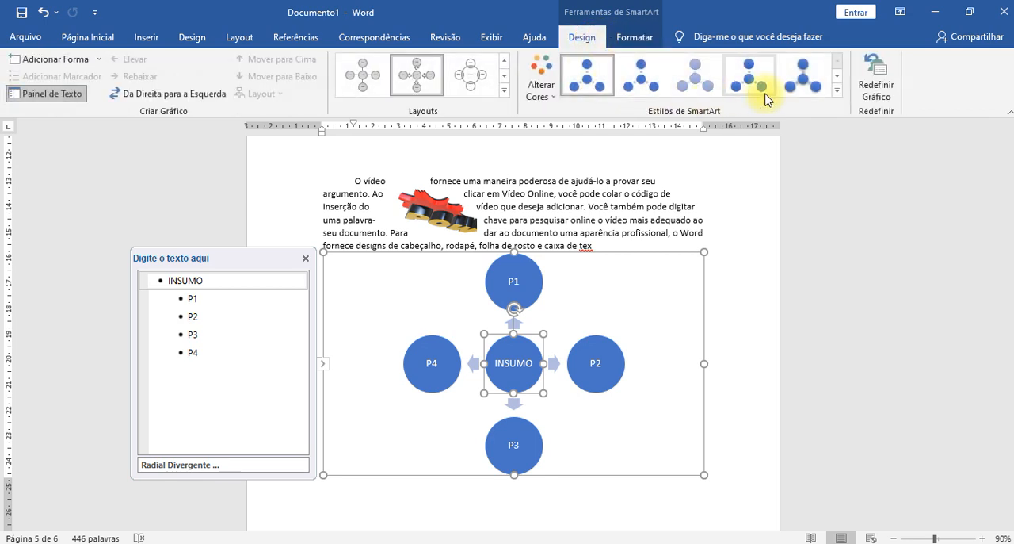
{"action": "left_click", "coordinate": [836, 90]}
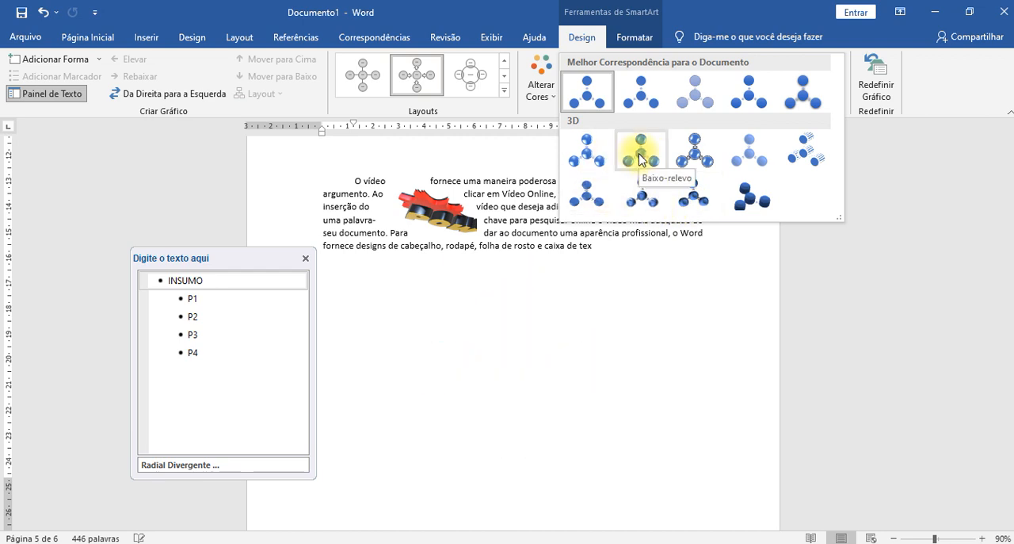
{"action": "scroll", "coordinate": [618, 312], "scroll_direction": "down", "scroll_amount": 5}
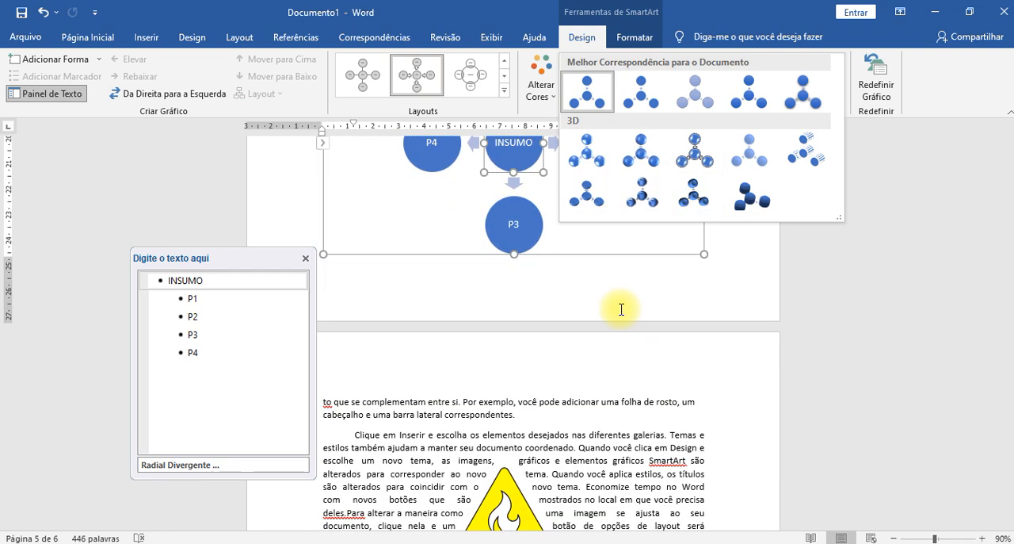
{"action": "scroll", "coordinate": [618, 313], "scroll_direction": "down", "scroll_amount": 8, "text": "ctrl"}
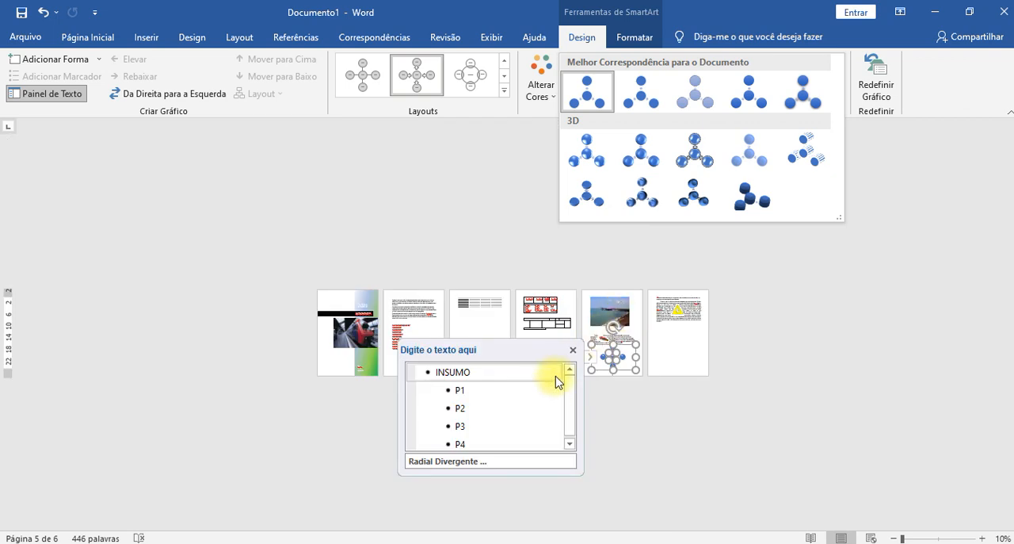
{"action": "scroll", "coordinate": [555, 382], "scroll_direction": "up", "scroll_amount": 5, "text": "ctrl"}
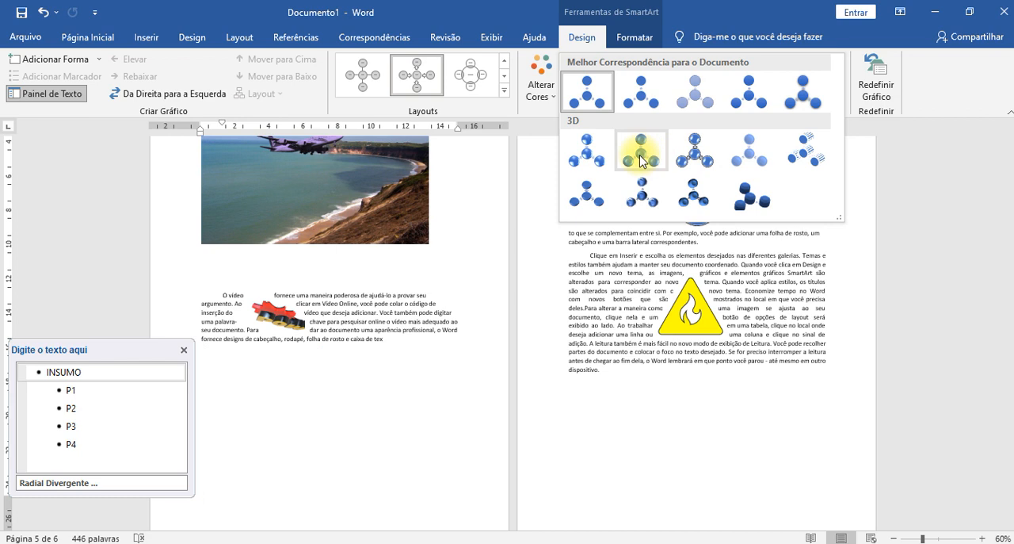
{"action": "left_click", "coordinate": [642, 161]}
{"action": "scroll", "coordinate": [797, 354], "scroll_direction": "up", "scroll_amount": 3}
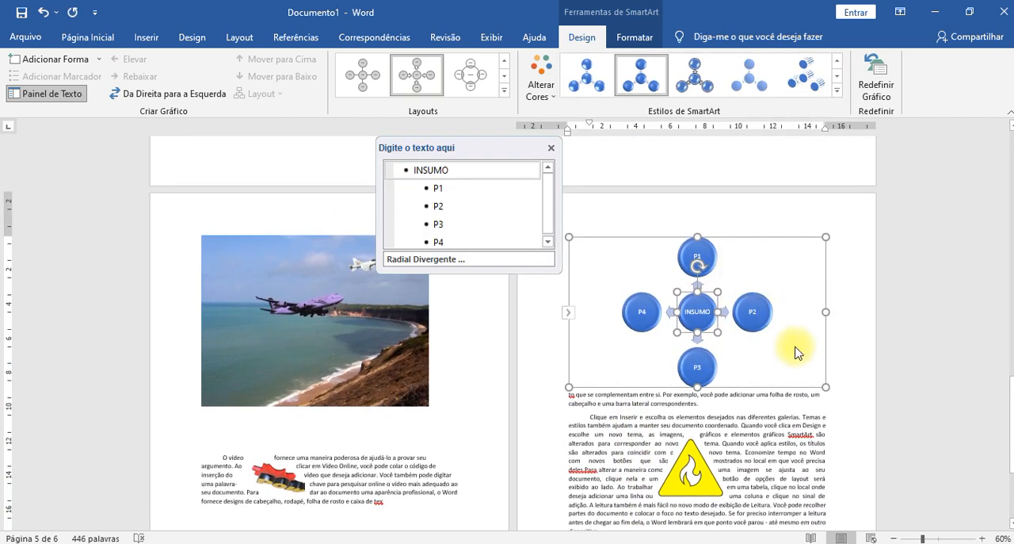
{"action": "scroll", "coordinate": [797, 353], "scroll_direction": "up", "scroll_amount": 6, "text": "ctrl"}
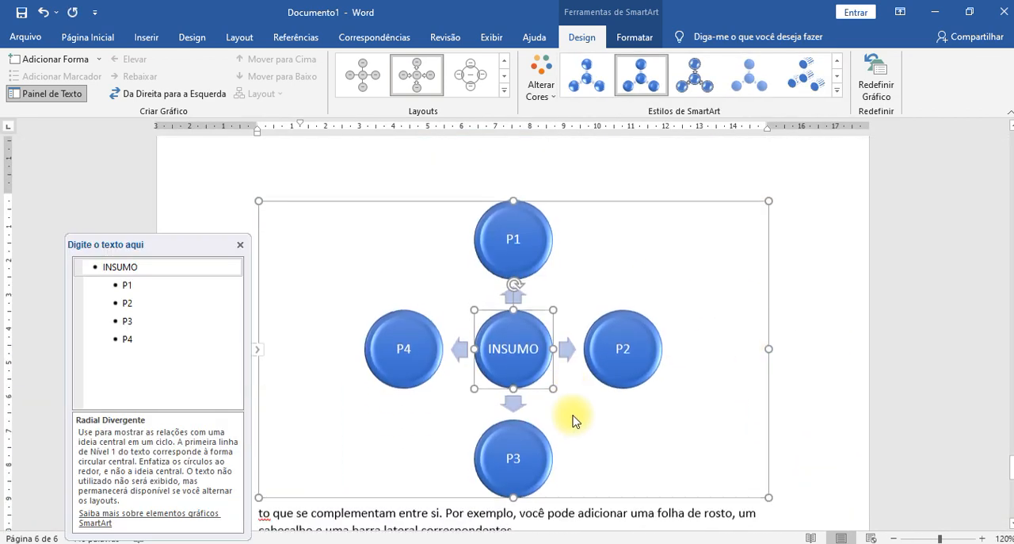
- Recolor the radial SmartArt with the first color scheme in the Colorido group
{"action": "scroll", "coordinate": [528, 233], "scroll_direction": "down", "scroll_amount": 2}
{"action": "scroll", "coordinate": [528, 267], "scroll_direction": "up", "scroll_amount": 1}
{"action": "left_click", "coordinate": [547, 96]}
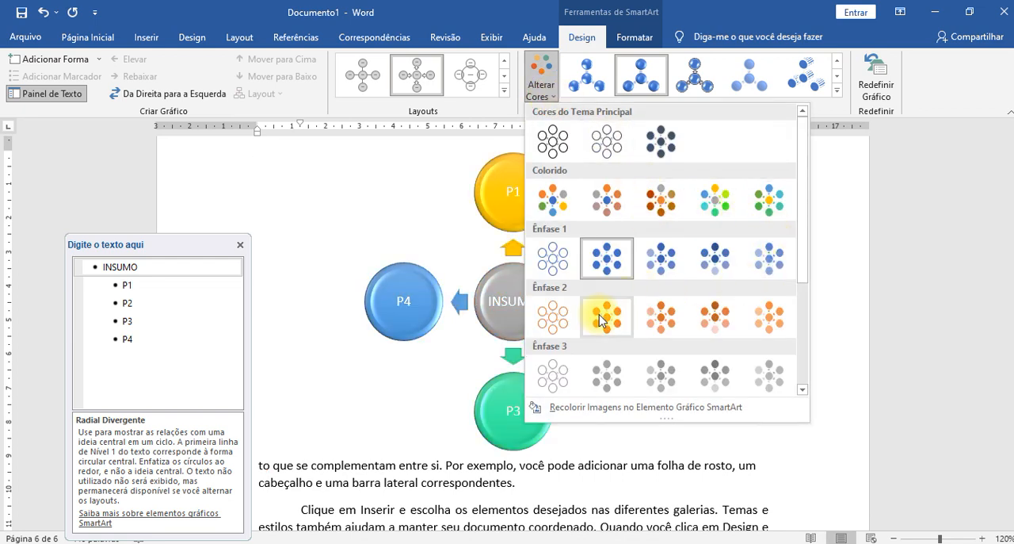
{"action": "left_click", "coordinate": [550, 199]}
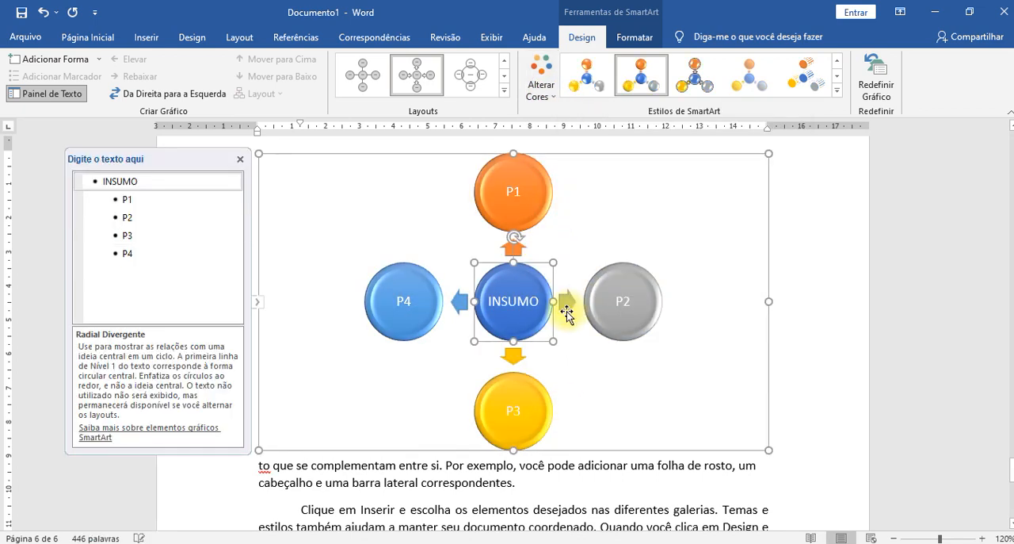
- Fill the SmartArt's P2 circle with the standard green color
{"action": "left_click", "coordinate": [637, 323]}
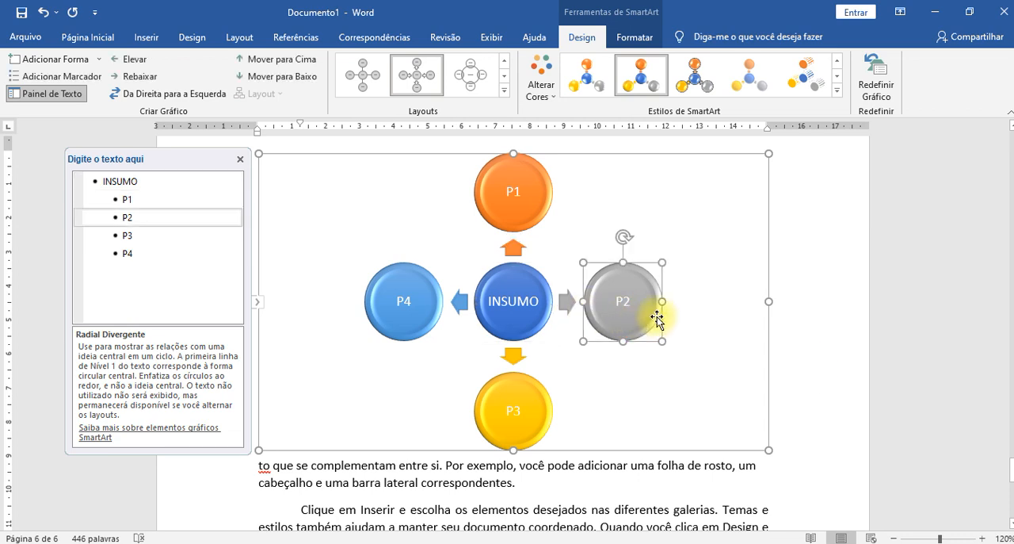
{"action": "left_click", "coordinate": [640, 39]}
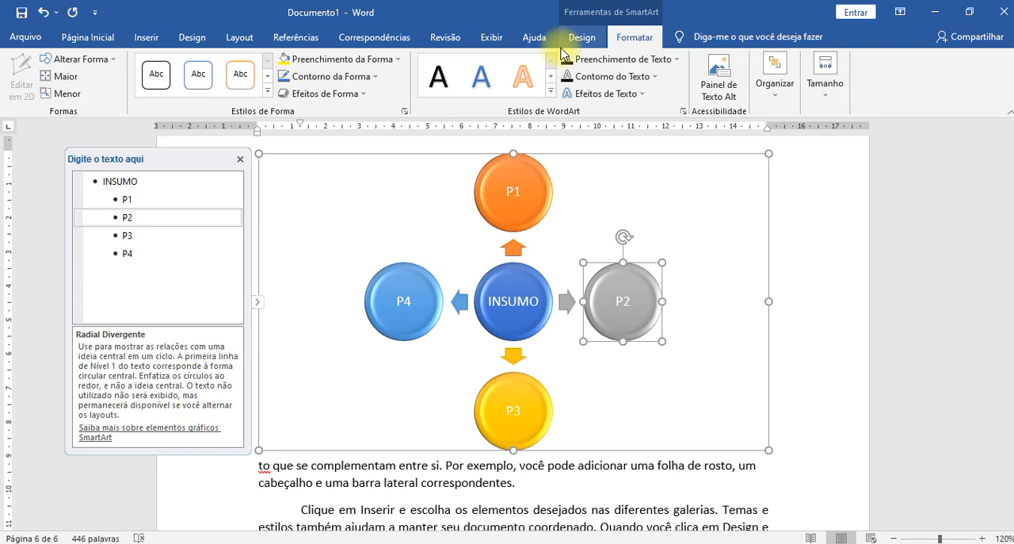
{"action": "left_click", "coordinate": [381, 63]}
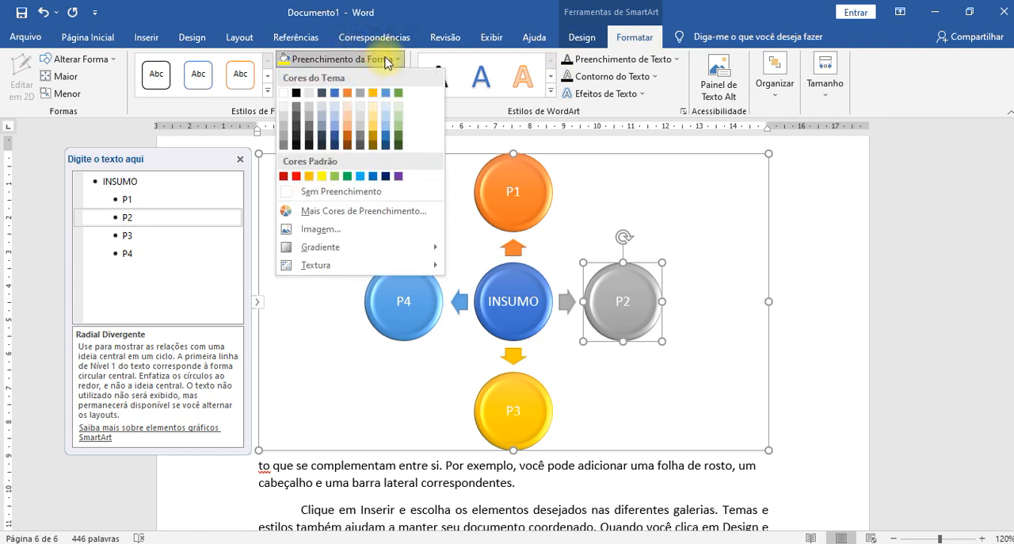
{"action": "left_click", "coordinate": [347, 176]}
{"action": "left_click", "coordinate": [860, 304]}
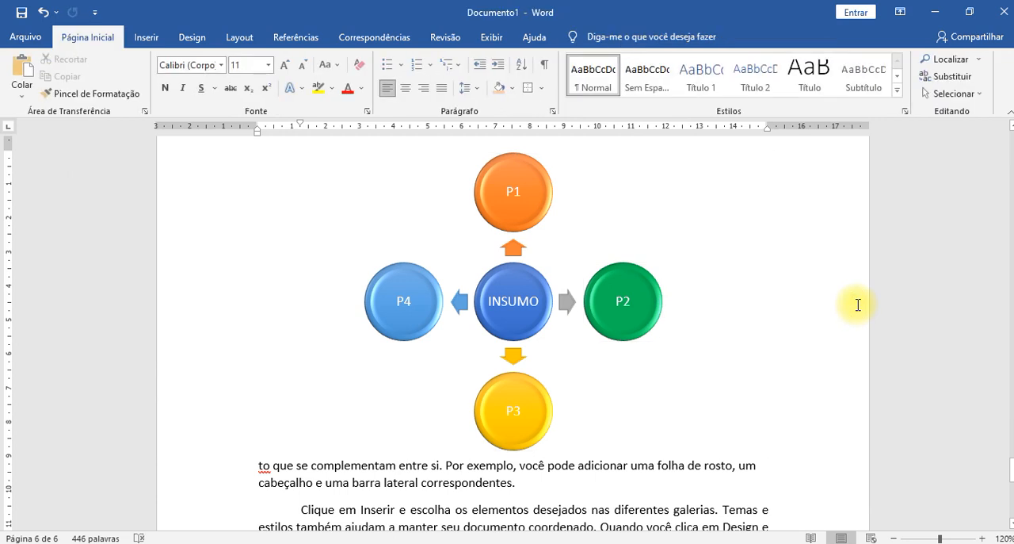
{"action": "left_click", "coordinate": [504, 296]}
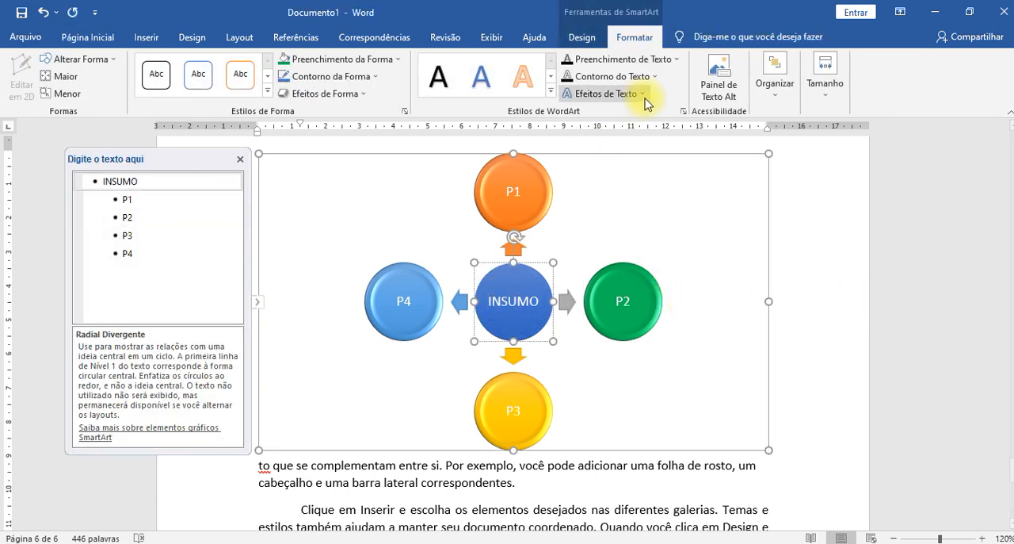
{"action": "left_click", "coordinate": [697, 306]}
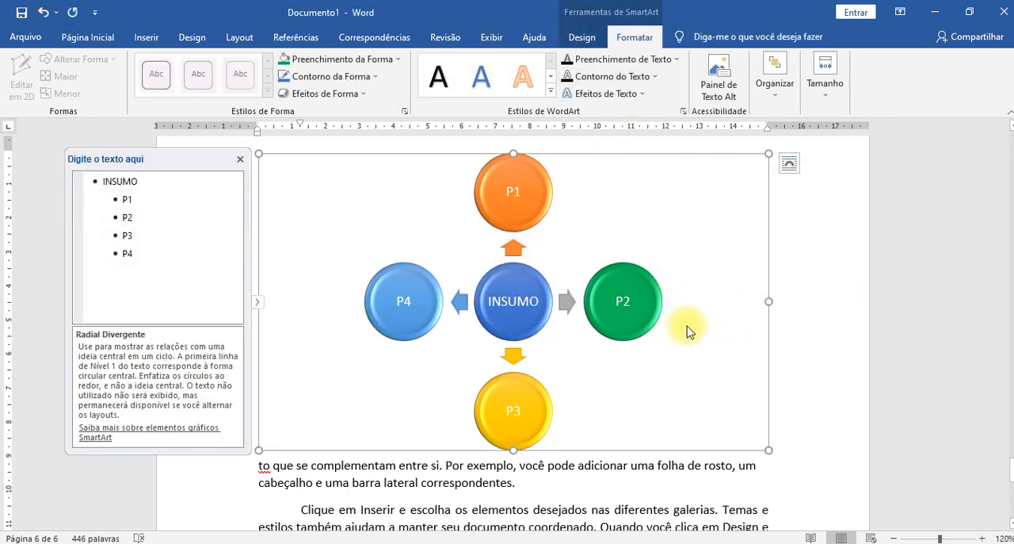
- Add three more circles to the radial SmartArt after P4, labelled P5, P6 and P7, and deselect the graphic
{"action": "scroll", "coordinate": [638, 331], "scroll_direction": "up", "scroll_amount": 2}
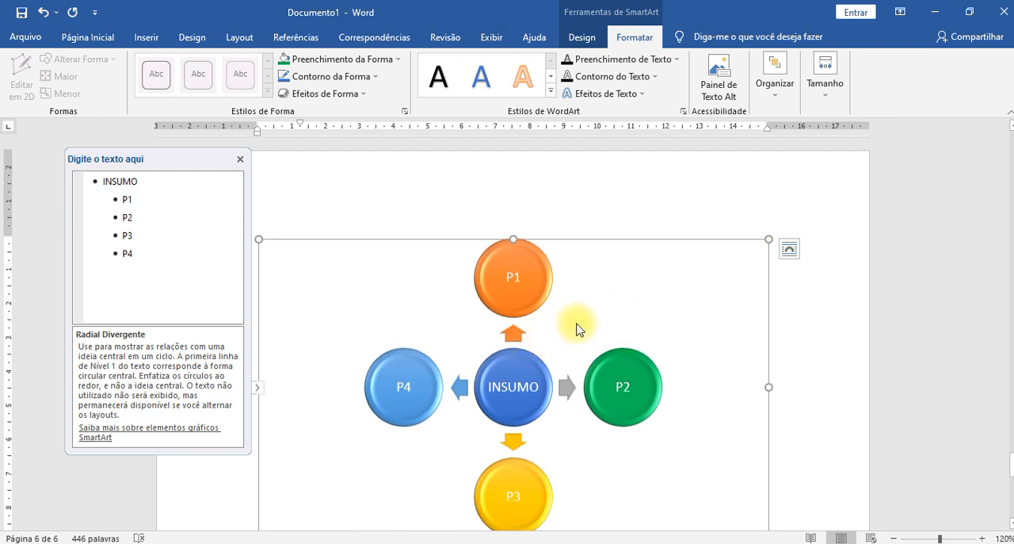
{"action": "left_click", "coordinate": [176, 247]}
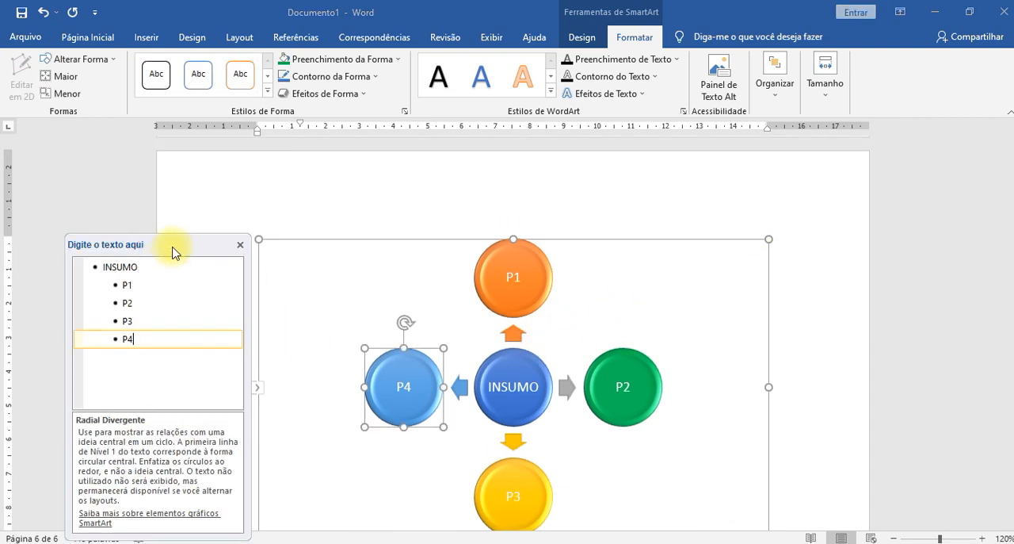
{"action": "key", "text": "Return"}
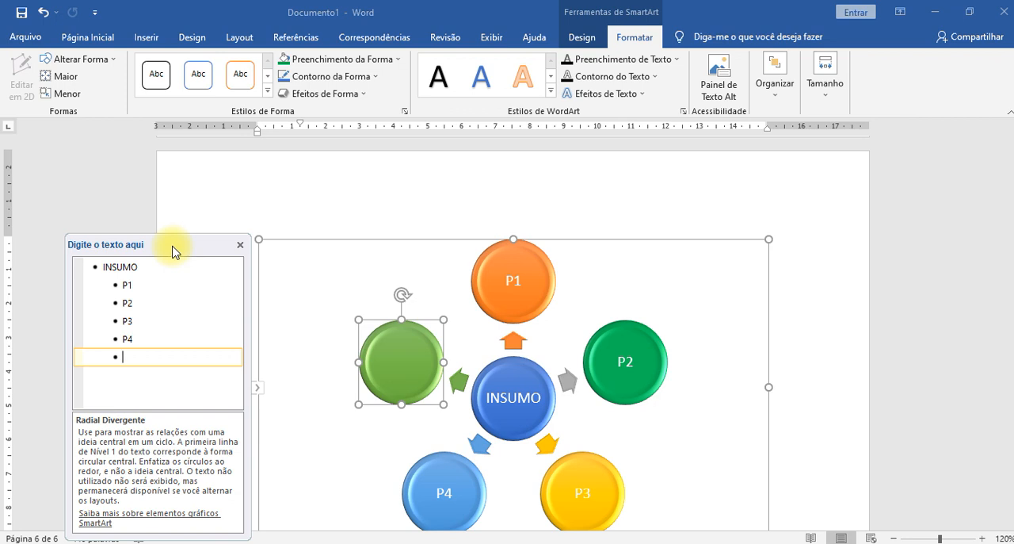
{"action": "key", "text": "Return"}
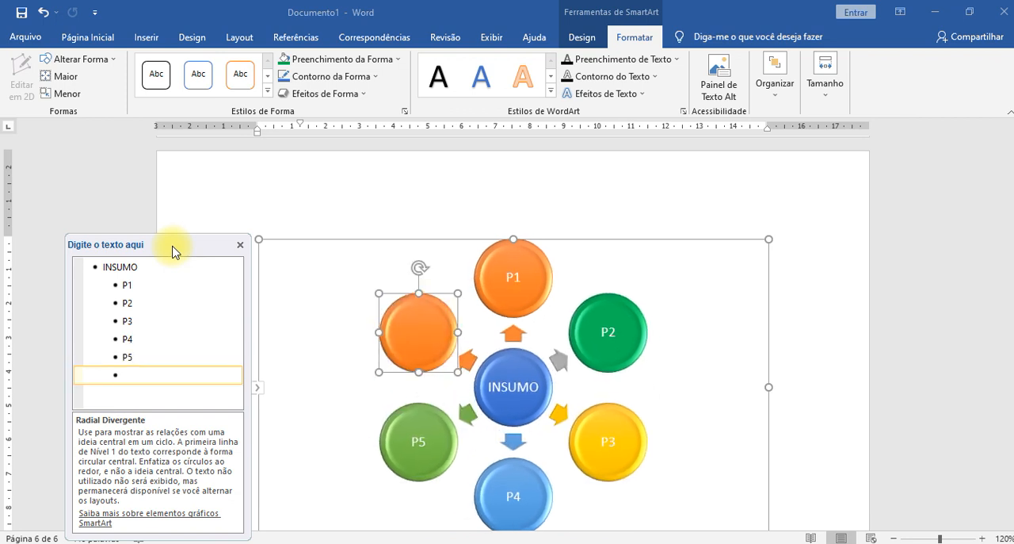
{"action": "type", "text": "P6"}
{"action": "key", "text": "Return"}
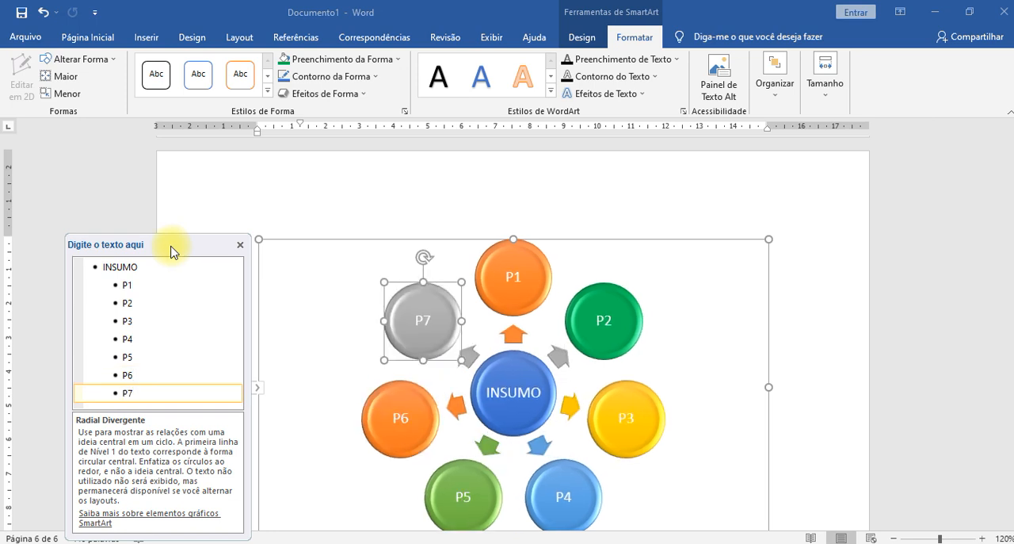
{"action": "left_click", "coordinate": [752, 331]}
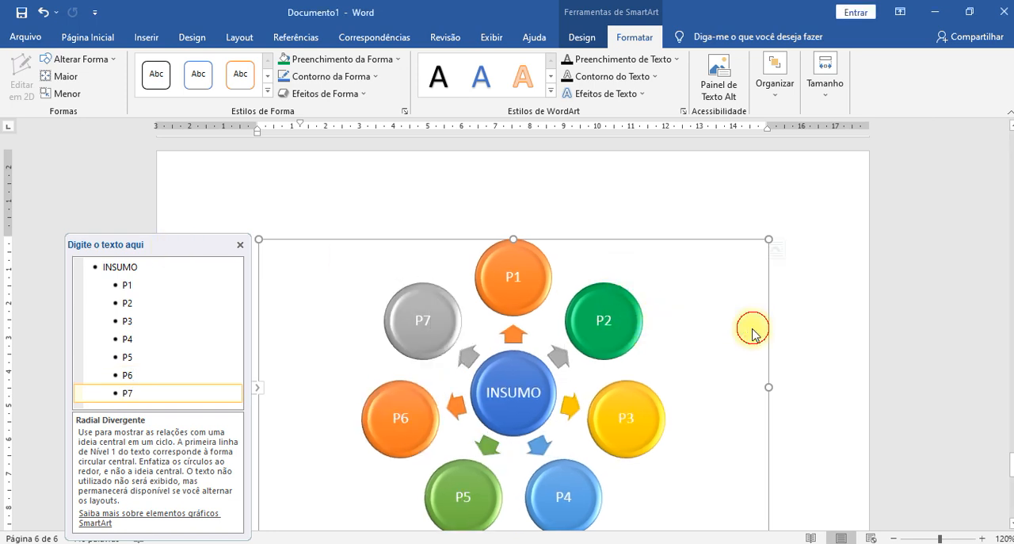
{"action": "left_click", "coordinate": [844, 340]}
{"action": "left_click", "coordinate": [627, 319]}
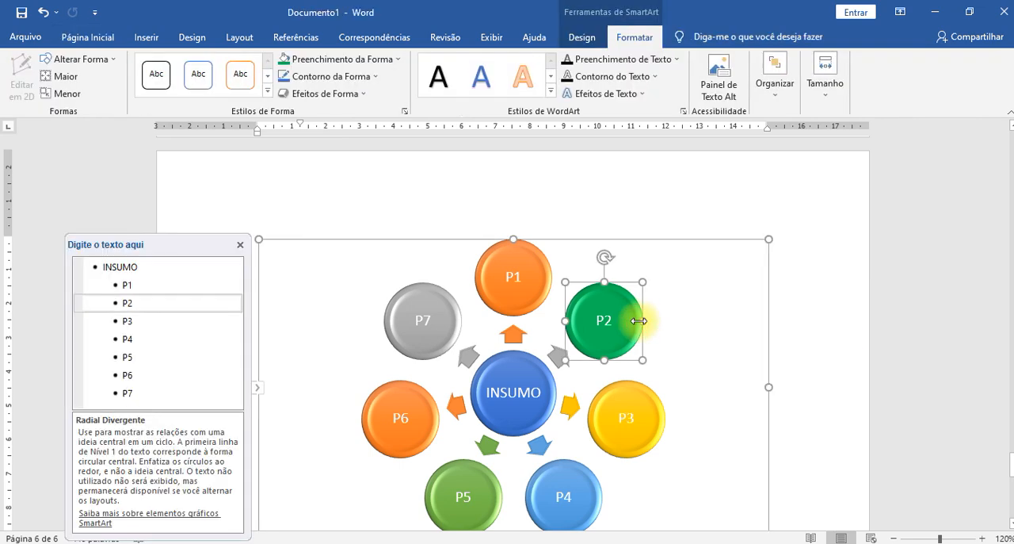
{"action": "scroll", "coordinate": [824, 320], "scroll_direction": "down", "scroll_amount": 4}
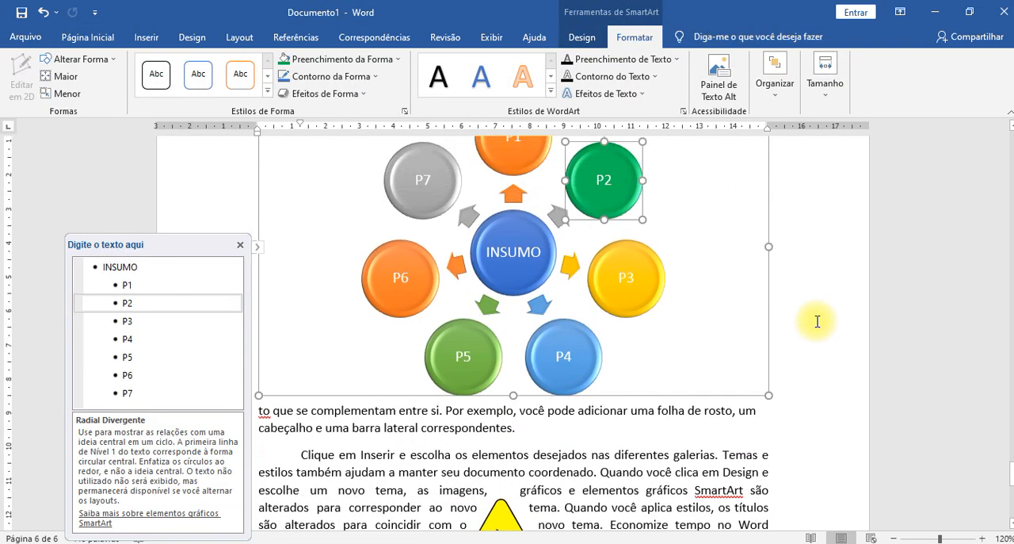
{"action": "scroll", "coordinate": [817, 321], "scroll_direction": "up", "scroll_amount": 2}
- Insert a Funil SmartArt graphic from the Relação group directly after the radial diagram
{"action": "left_click", "coordinate": [817, 321]}
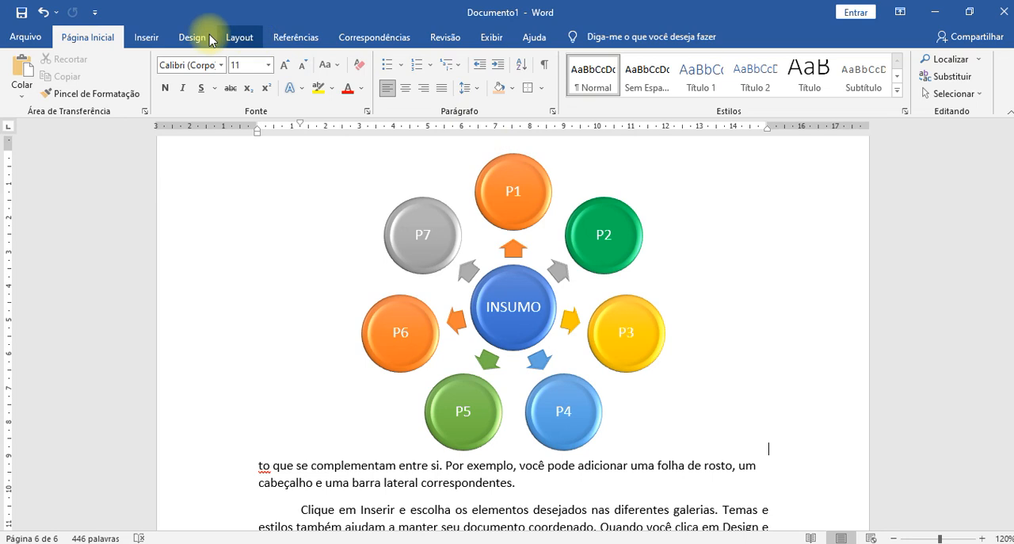
{"action": "left_click", "coordinate": [145, 36]}
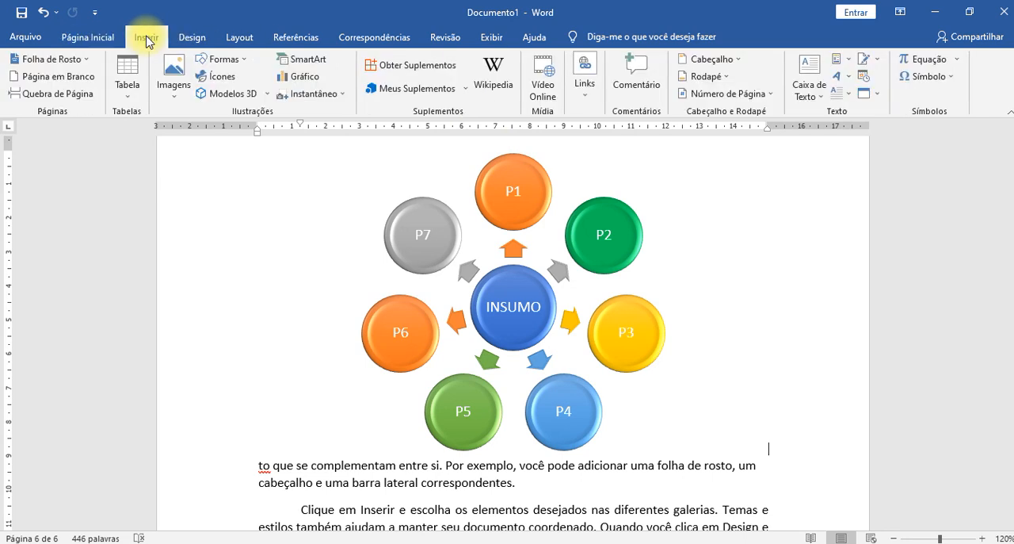
{"action": "left_click", "coordinate": [293, 60]}
{"action": "scroll", "coordinate": [517, 269], "scroll_direction": "down", "scroll_amount": 5}
{"action": "scroll", "coordinate": [507, 269], "scroll_direction": "down", "scroll_amount": 10}
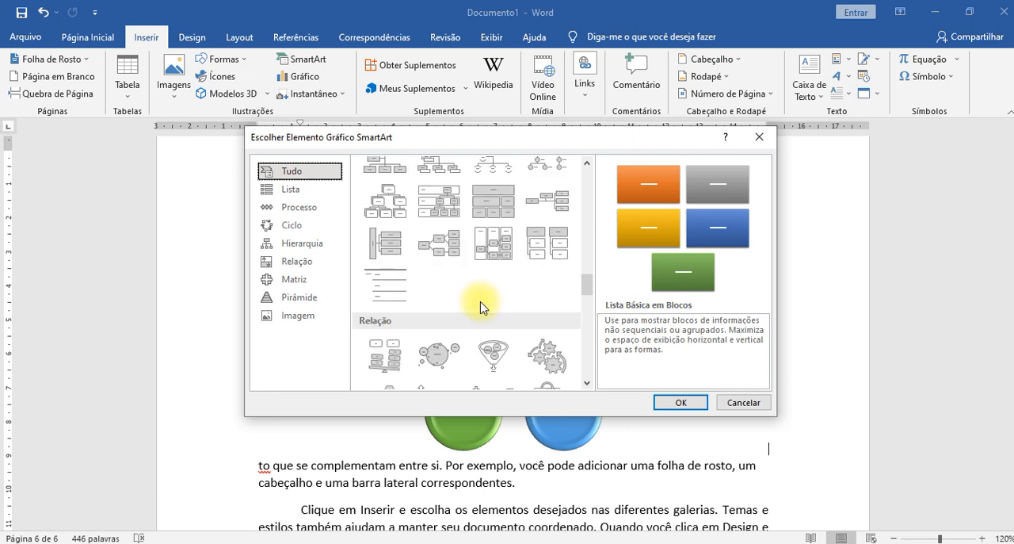
{"action": "scroll", "coordinate": [481, 308], "scroll_direction": "down", "scroll_amount": 2}
{"action": "scroll", "coordinate": [481, 307], "scroll_direction": "up", "scroll_amount": 2}
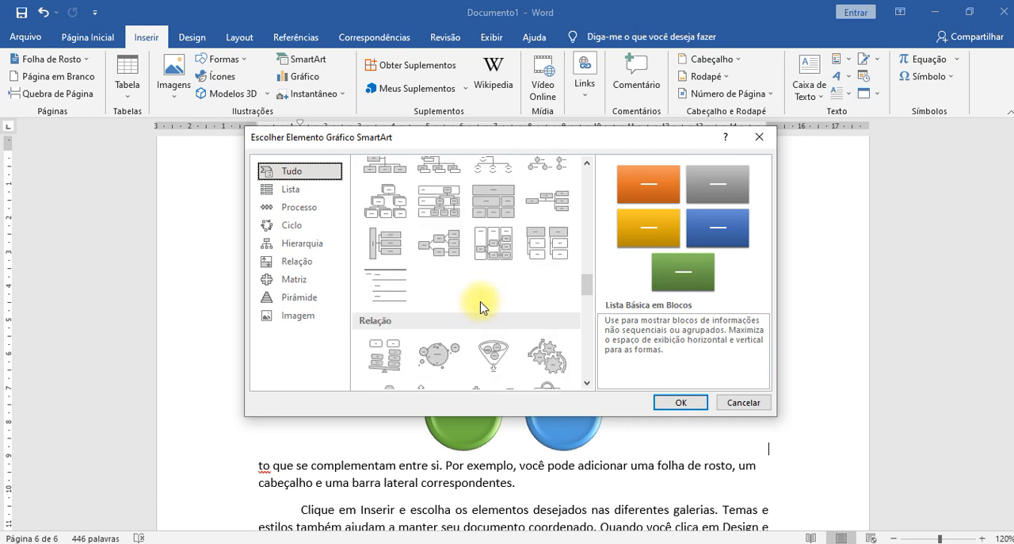
{"action": "left_click", "coordinate": [498, 361]}
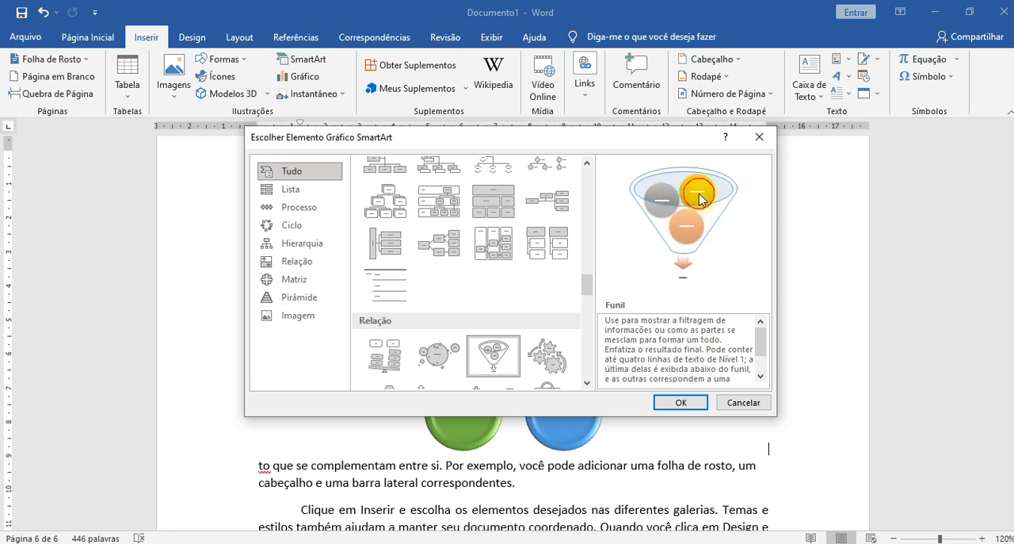
{"action": "left_click", "coordinate": [681, 402]}
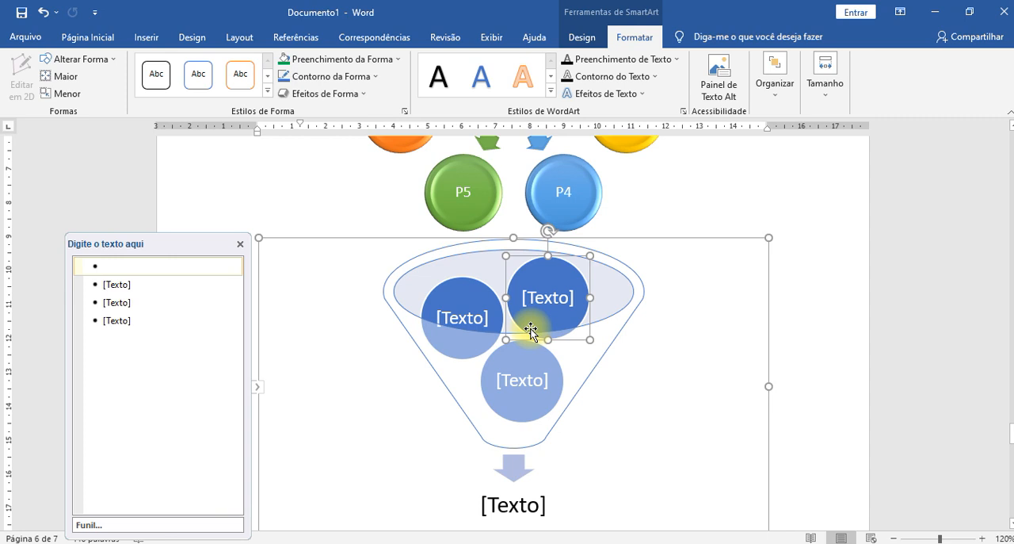
- Label the funnel's first circle P1 200ML and its second circle P2 15ML
{"action": "type", "text": "P1"}
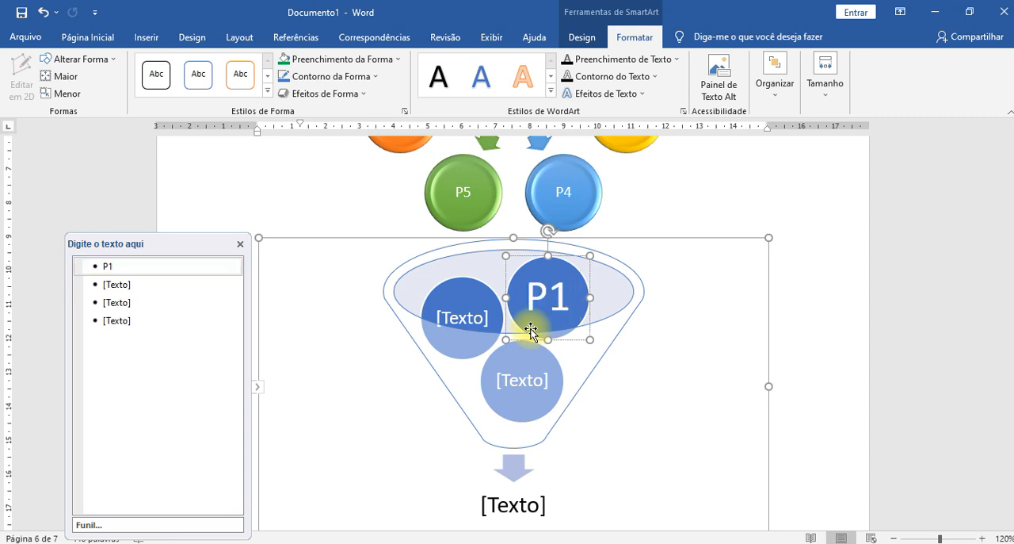
{"action": "type", "text": " 200"}
{"action": "type", "text": "ML"}
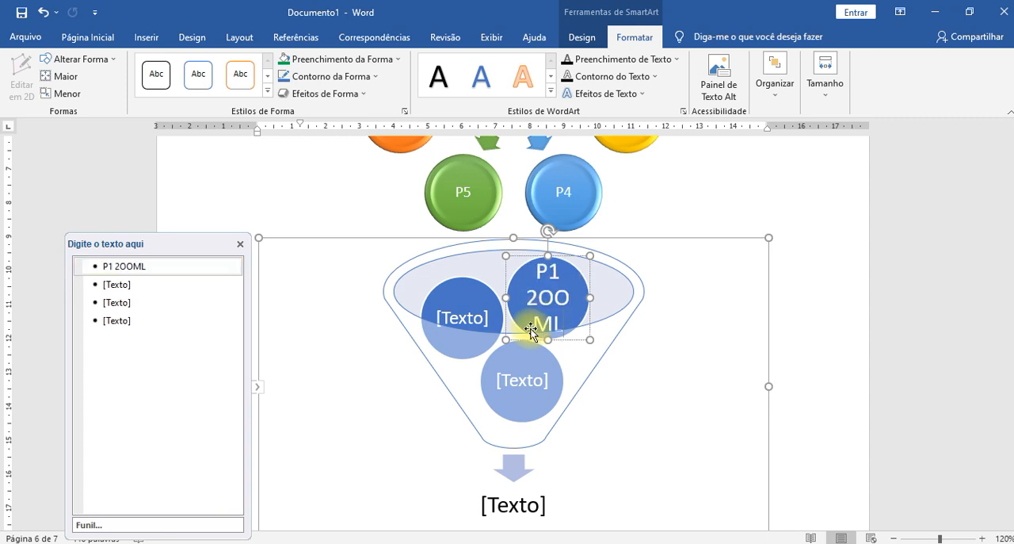
{"action": "left_click", "coordinate": [474, 317]}
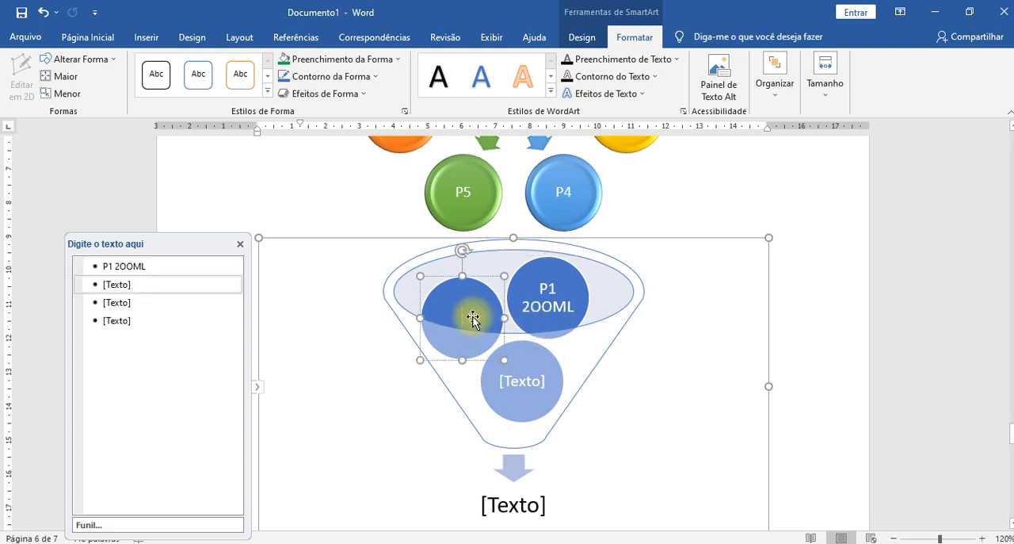
{"action": "type", "text": "P2 15ML"}
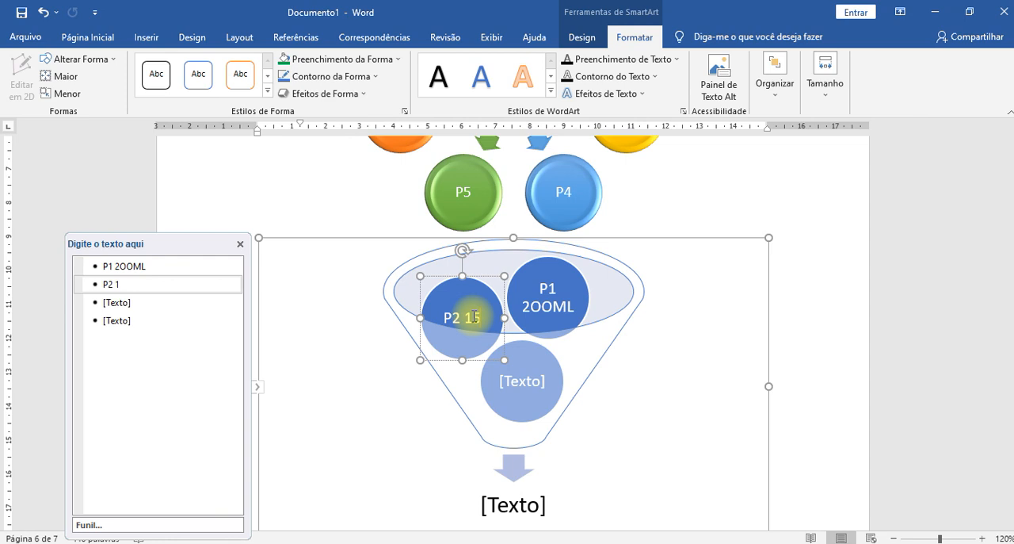
- Open the third text entry of the Funil SmartArt for editing
{"action": "left_click", "coordinate": [528, 385]}
{"action": "left_click", "coordinate": [123, 302]}
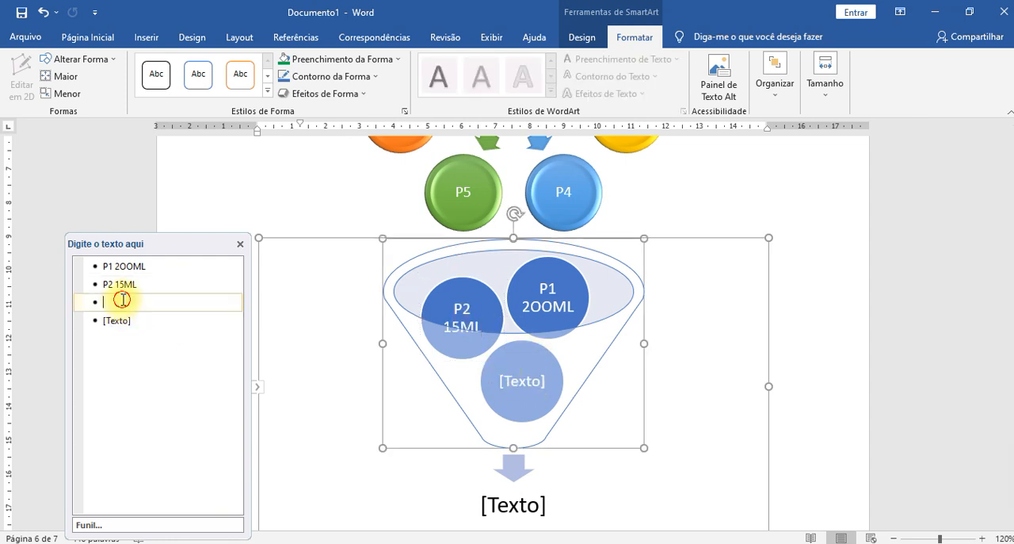
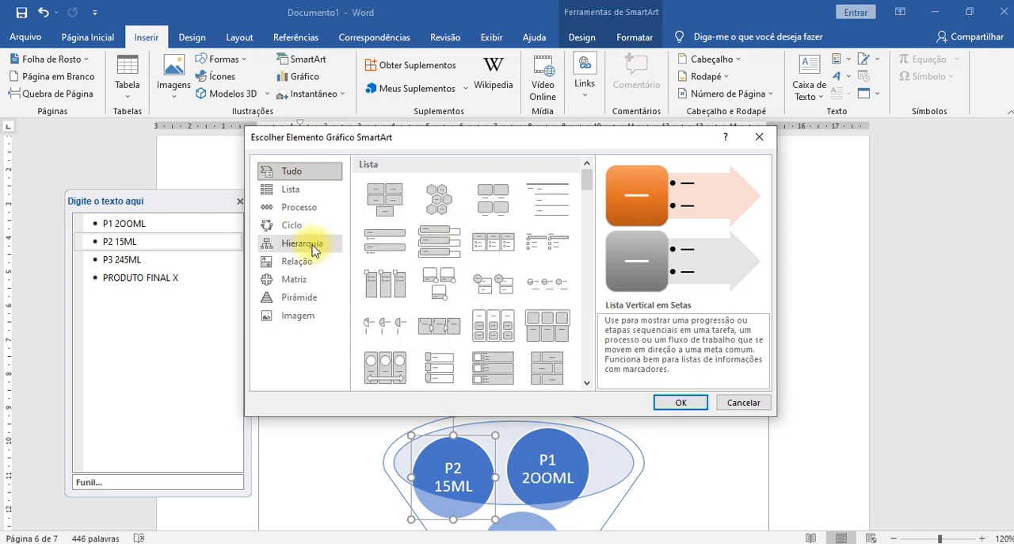
- Review the SmartArt layouts from Ciclo through Imagem, preview Grupo de Hexágonos, and leave the gallery without inserting a graphic
{"action": "left_click", "coordinate": [295, 227]}
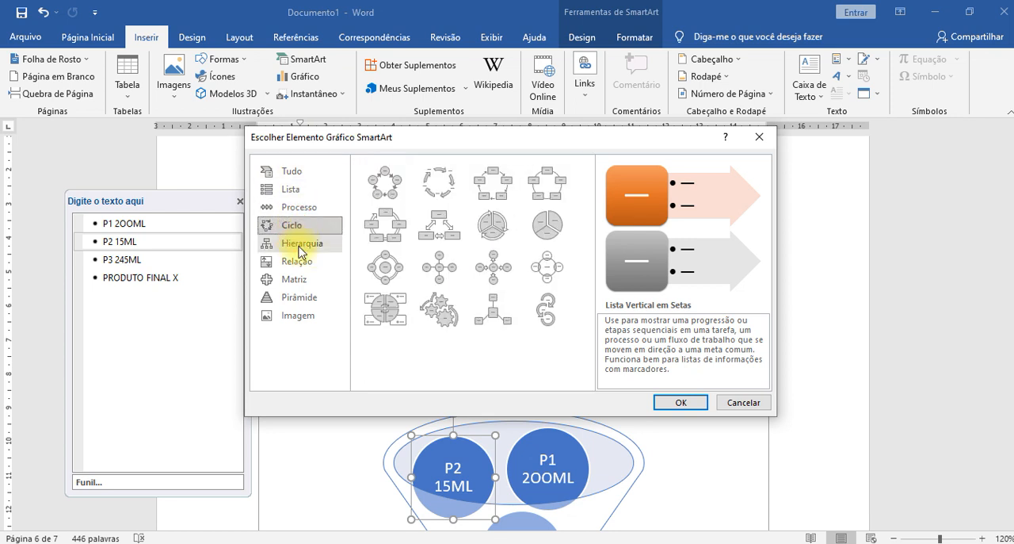
{"action": "left_click", "coordinate": [301, 243]}
{"action": "left_click", "coordinate": [293, 261]}
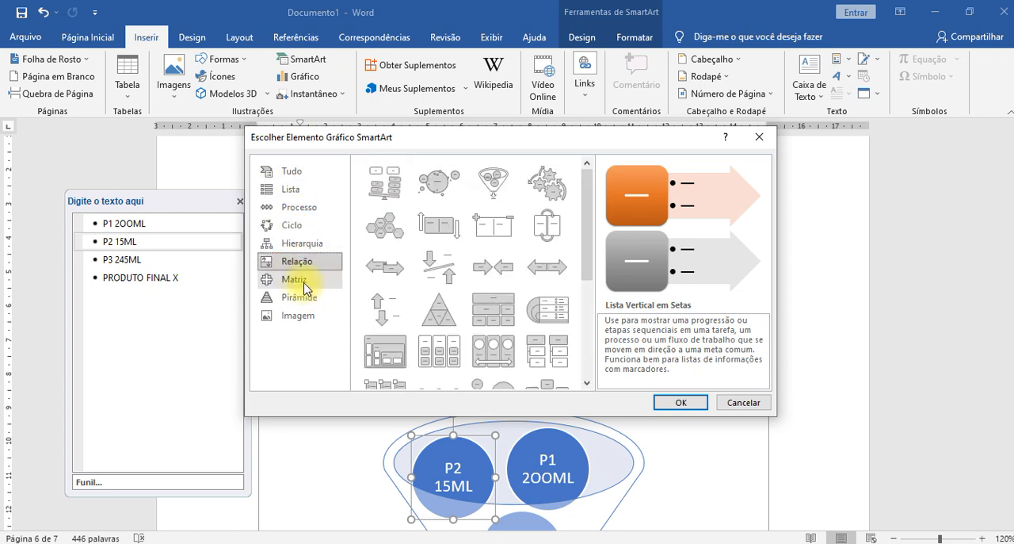
{"action": "left_click", "coordinate": [305, 281]}
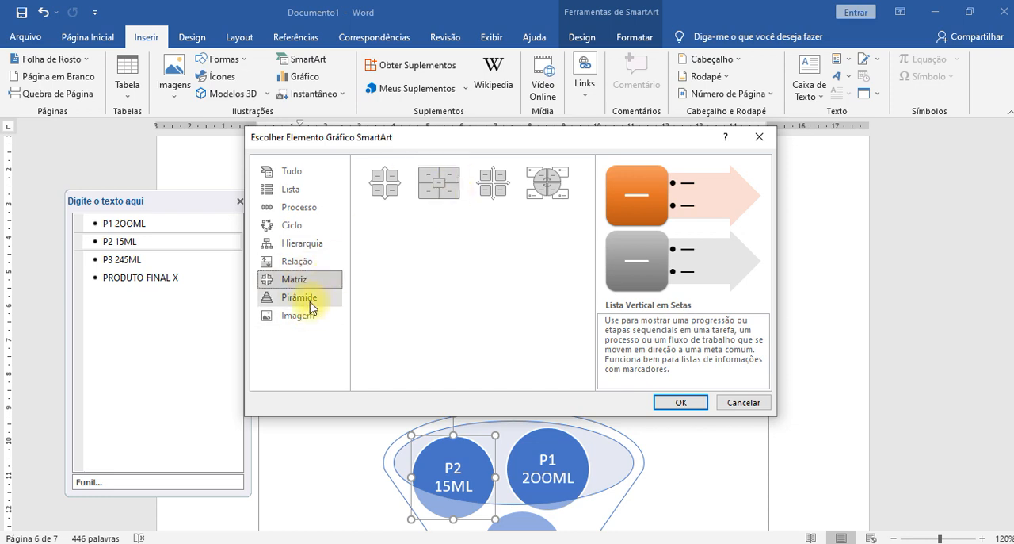
{"action": "left_click", "coordinate": [287, 297]}
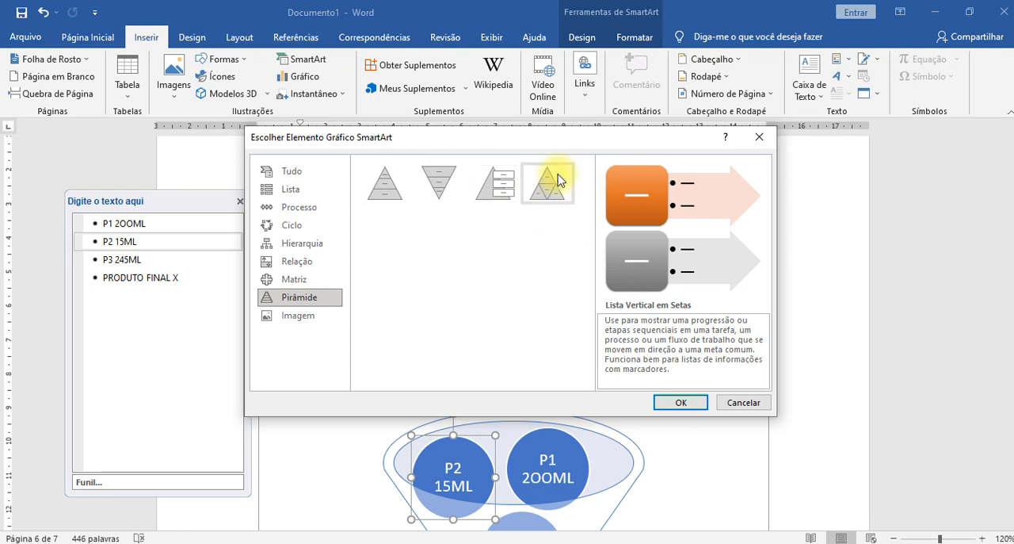
{"action": "left_click", "coordinate": [333, 316]}
{"action": "scroll", "coordinate": [500, 273], "scroll_direction": "down", "scroll_amount": 3}
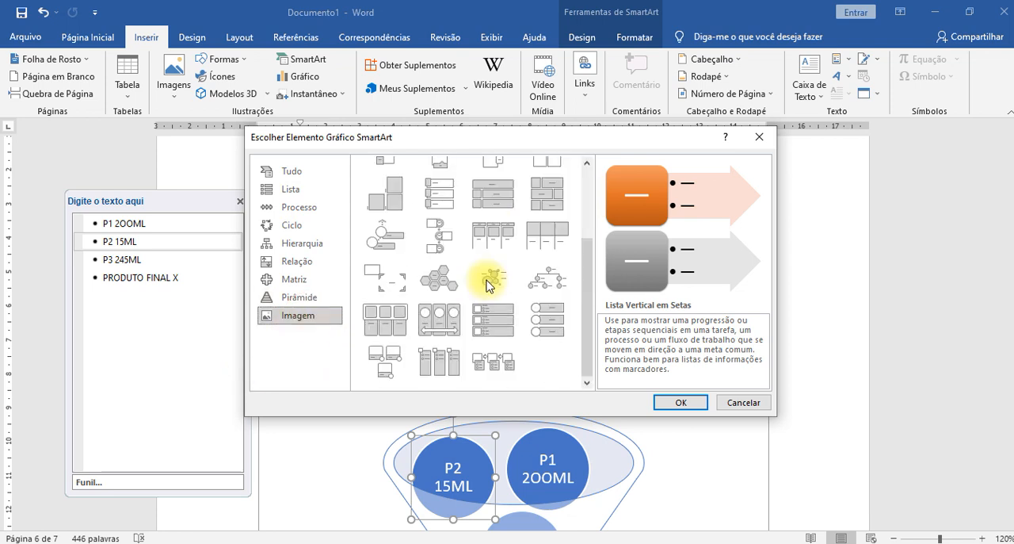
{"action": "left_click", "coordinate": [420, 282]}
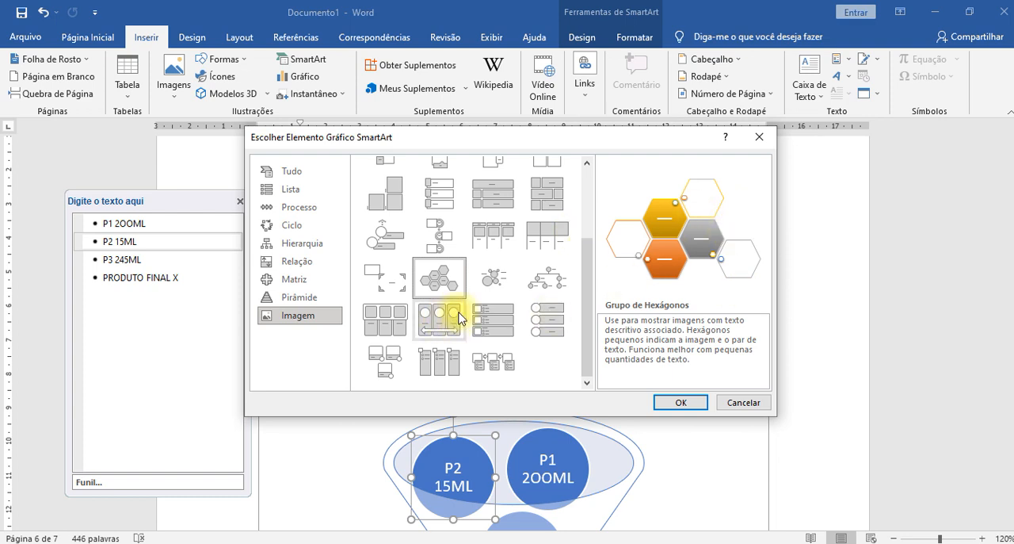
{"action": "left_click", "coordinate": [488, 279]}
{"action": "left_click", "coordinate": [743, 402]}
{"action": "scroll", "coordinate": [467, 255], "scroll_direction": "up", "scroll_amount": 1}
{"action": "scroll", "coordinate": [467, 256], "scroll_direction": "up", "scroll_amount": 2}
- Review the chart types available for insertion, previewing Linha and the Pizza variants, including Pizza 3D, Pizza de Pizza and Rosca
{"action": "left_click", "coordinate": [183, 39]}
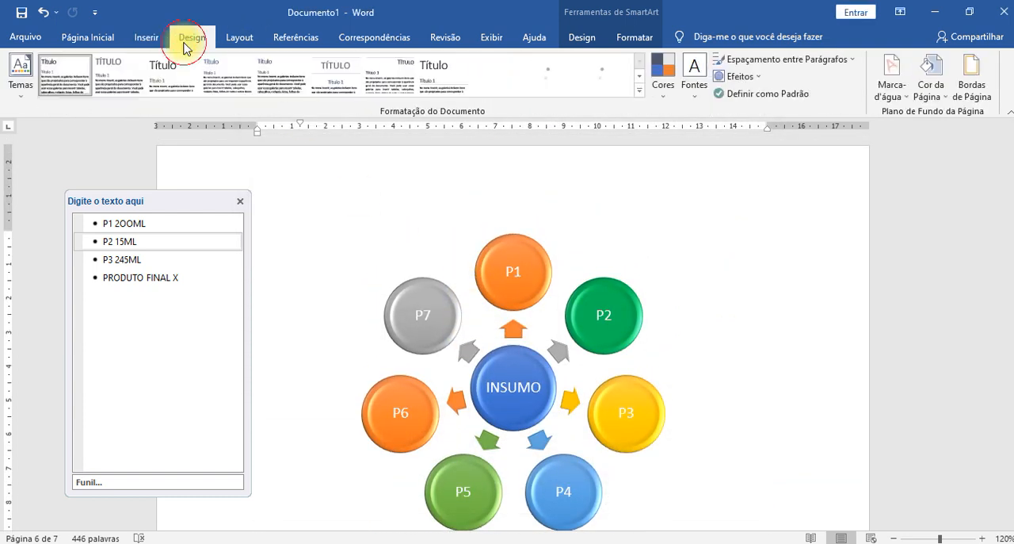
{"action": "left_click", "coordinate": [144, 34]}
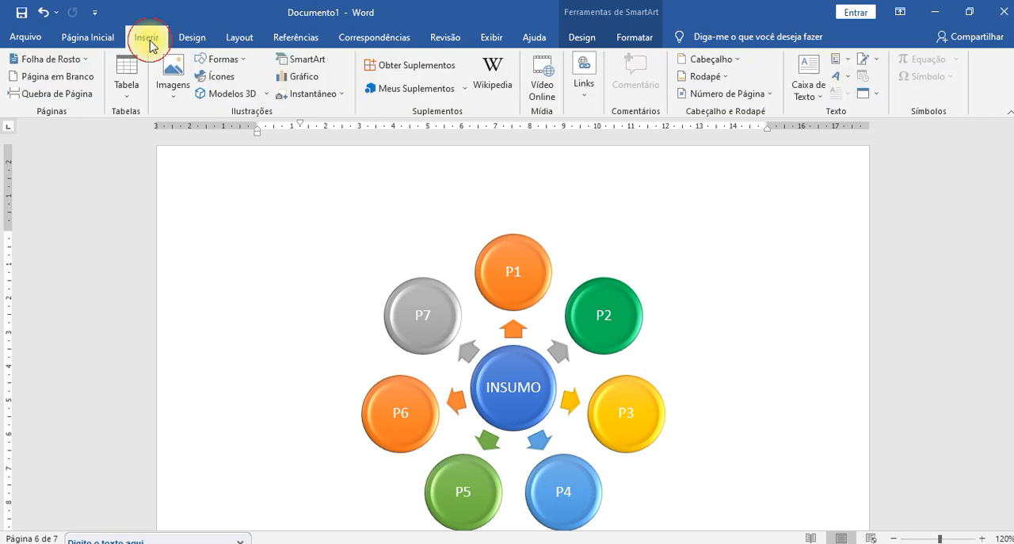
{"action": "left_click", "coordinate": [305, 80]}
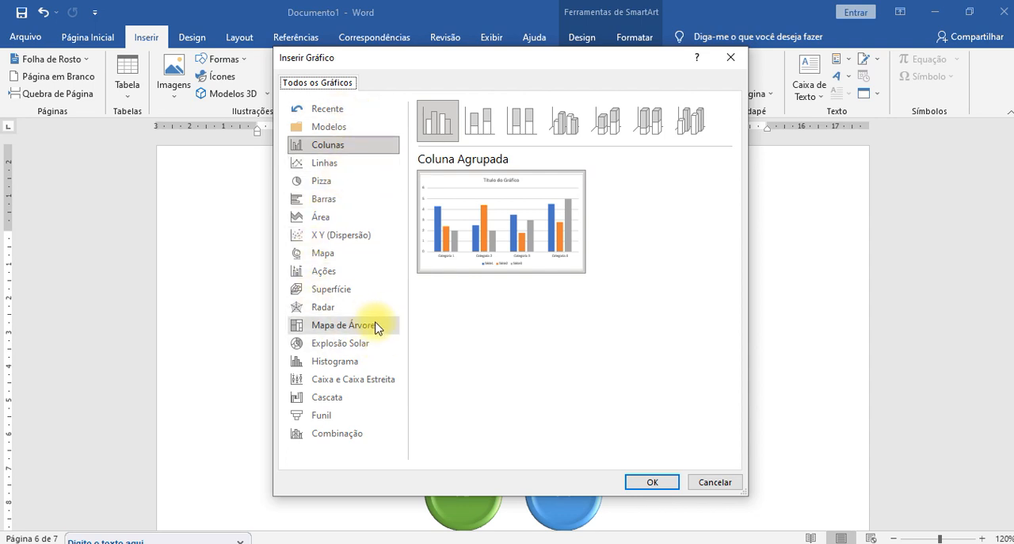
{"action": "left_click", "coordinate": [327, 164]}
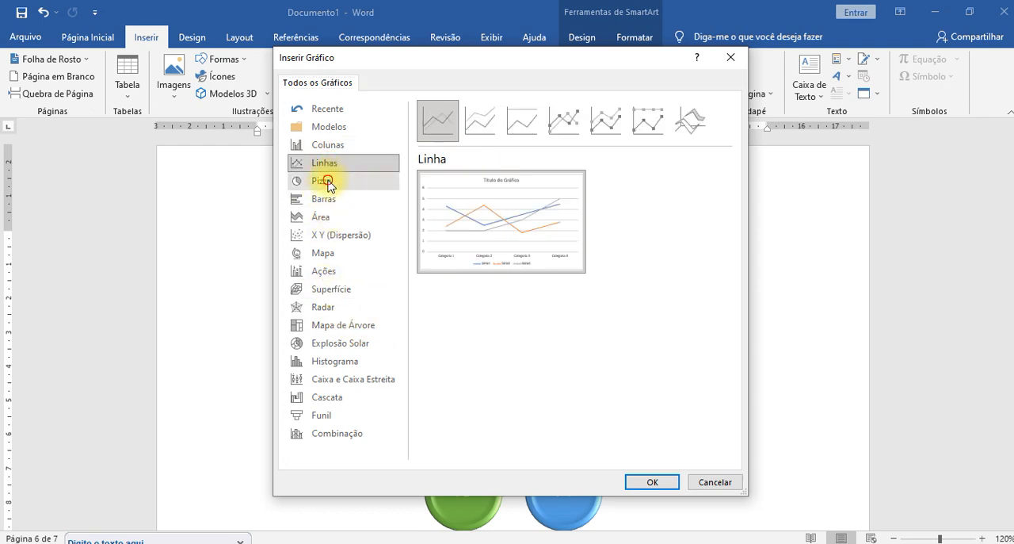
{"action": "left_click", "coordinate": [327, 181]}
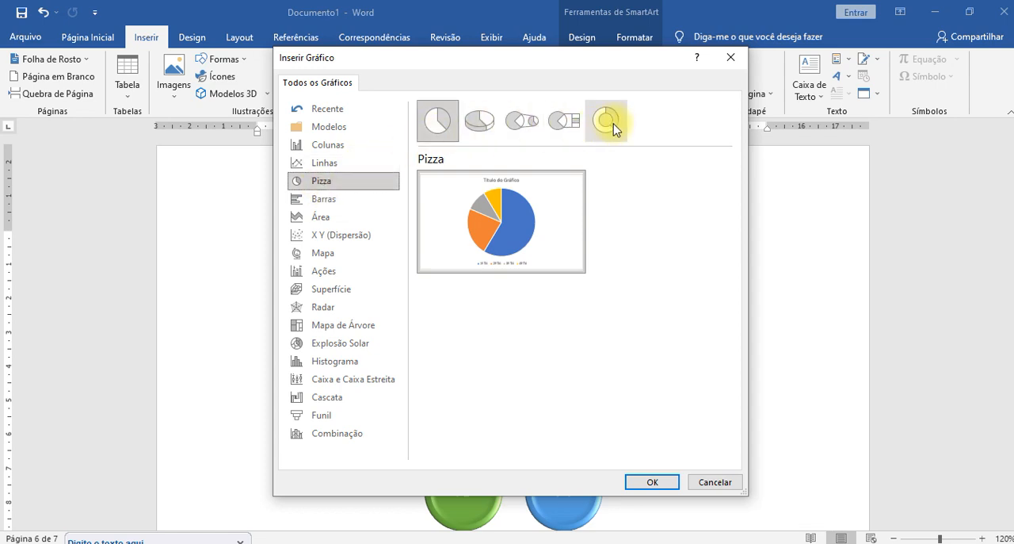
{"action": "left_click", "coordinate": [476, 129]}
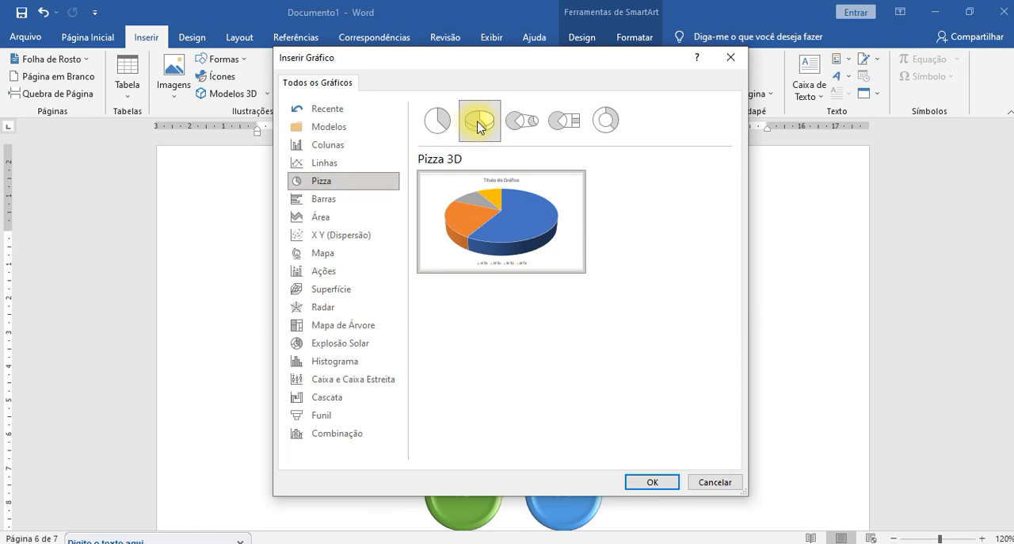
{"action": "left_click", "coordinate": [519, 125]}
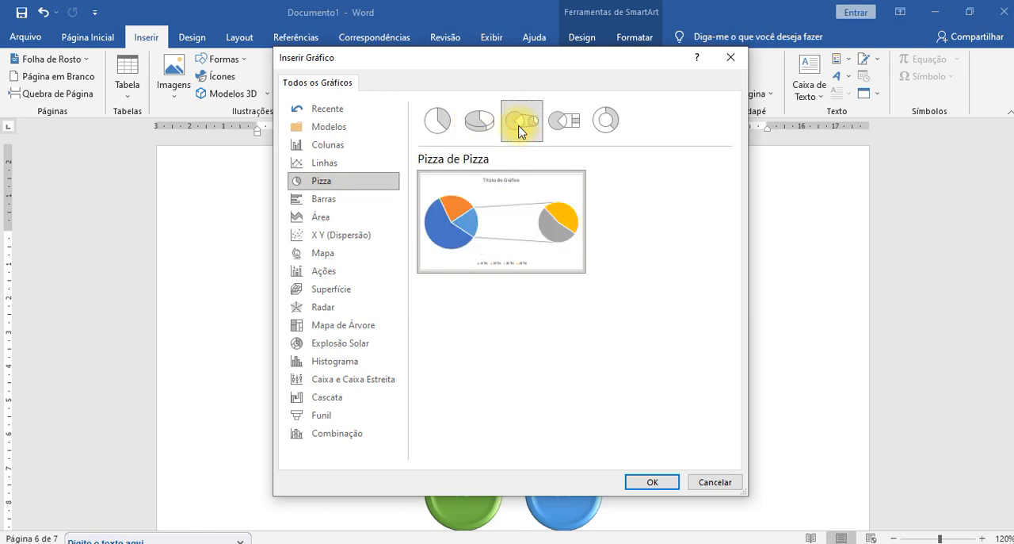
{"action": "mouse_move", "coordinate": [474, 228]}
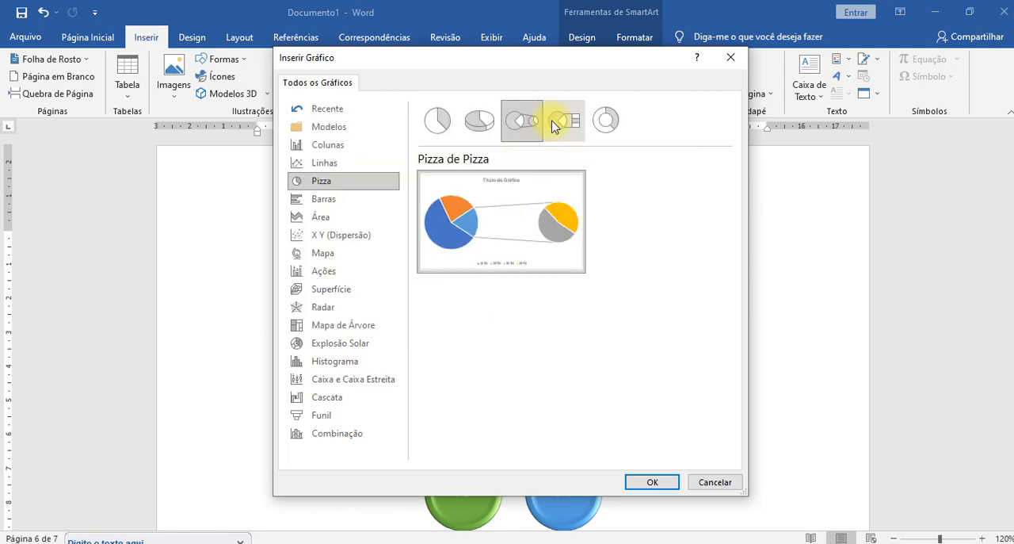
{"action": "mouse_move", "coordinate": [498, 240]}
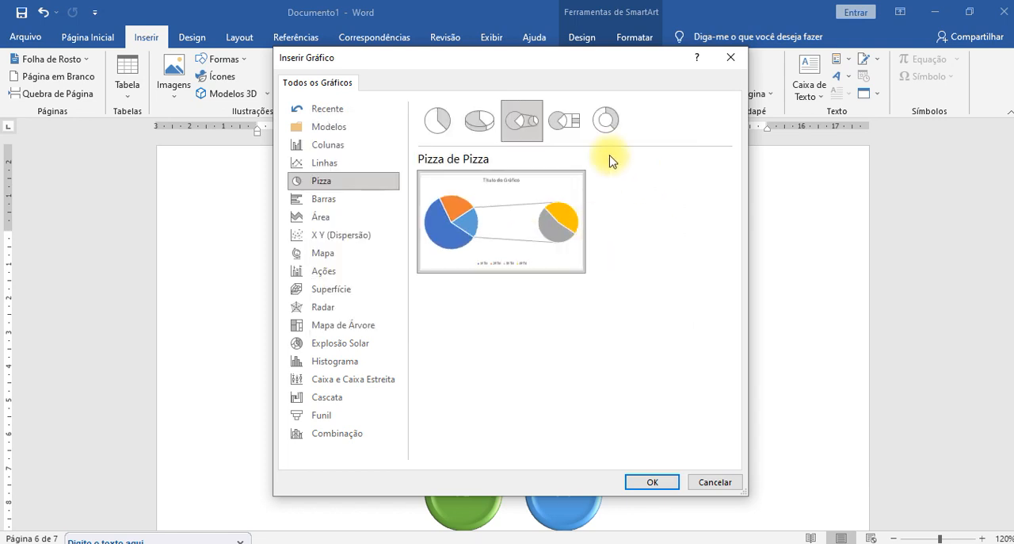
{"action": "left_click", "coordinate": [564, 119]}
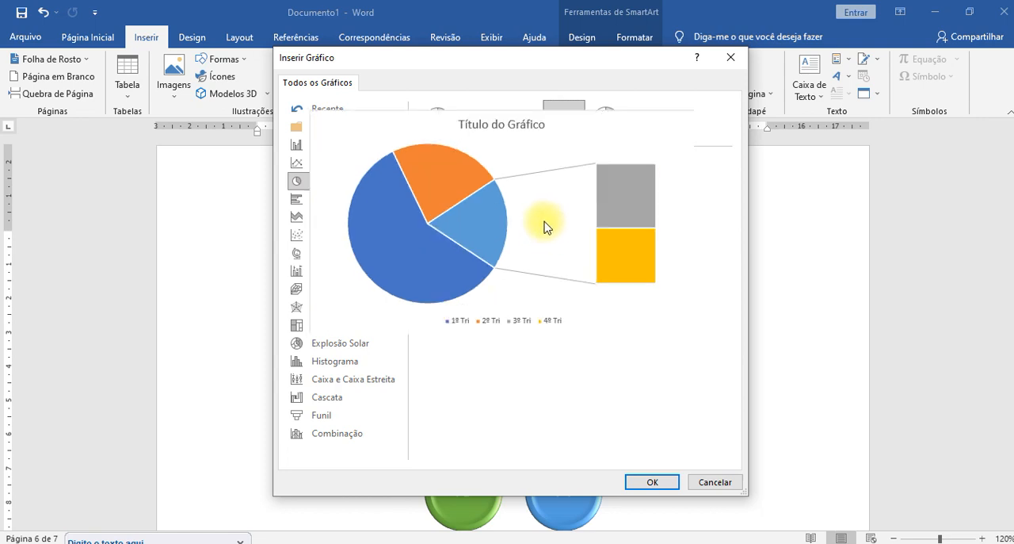
{"action": "left_click", "coordinate": [602, 120]}
{"action": "mouse_move", "coordinate": [466, 189]}
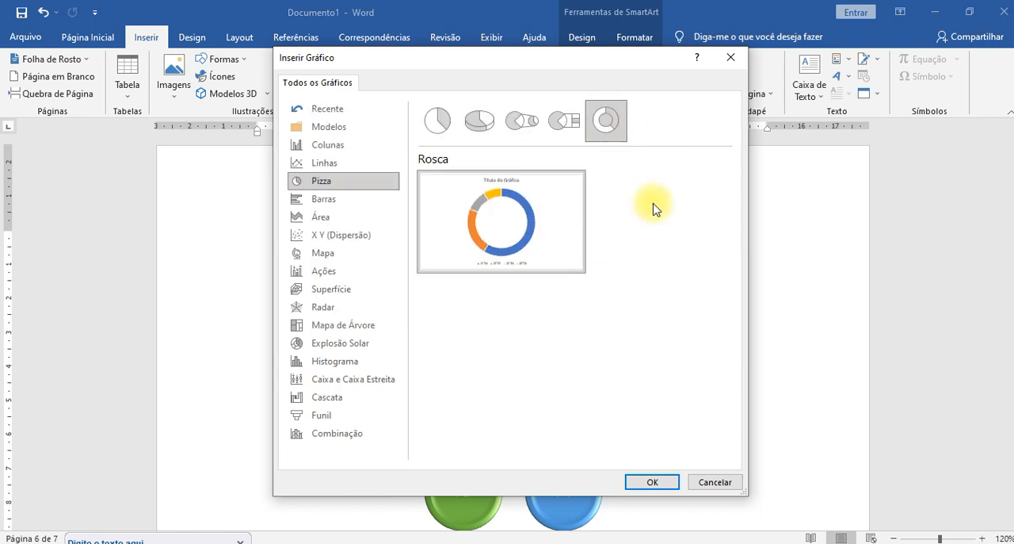
- Insert a Pizza 3D chart below the INSUMO diagram and enlarge its data sheet window to show more rows and columns
{"action": "left_click", "coordinate": [479, 121]}
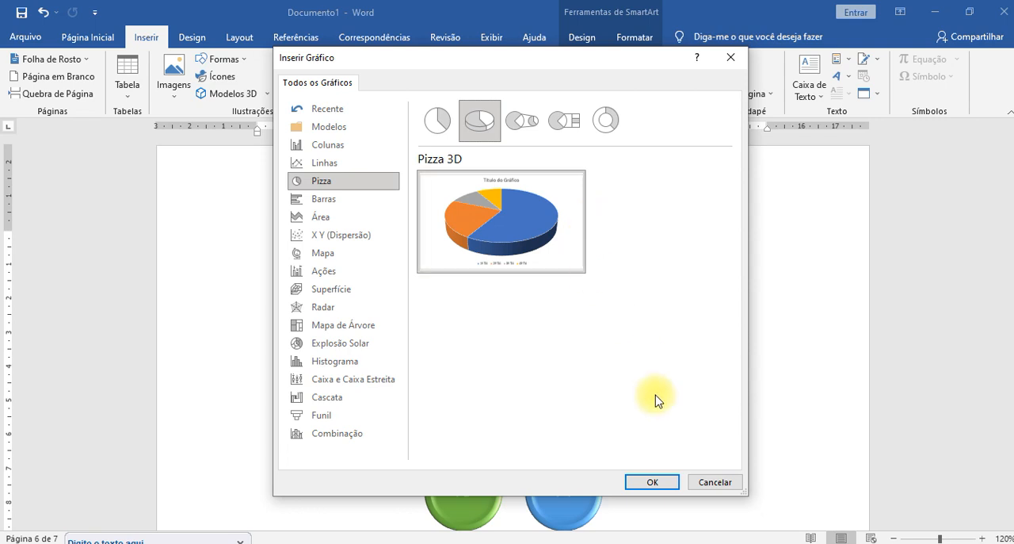
{"action": "left_click", "coordinate": [652, 482]}
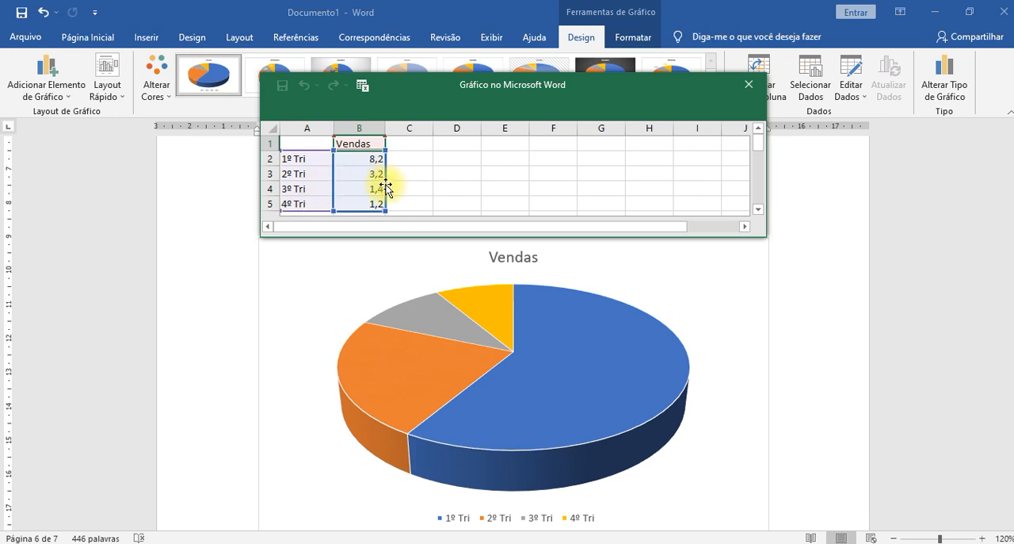
{"action": "left_click_drag", "start_coordinate": [765, 234], "coordinate": [883, 429]}
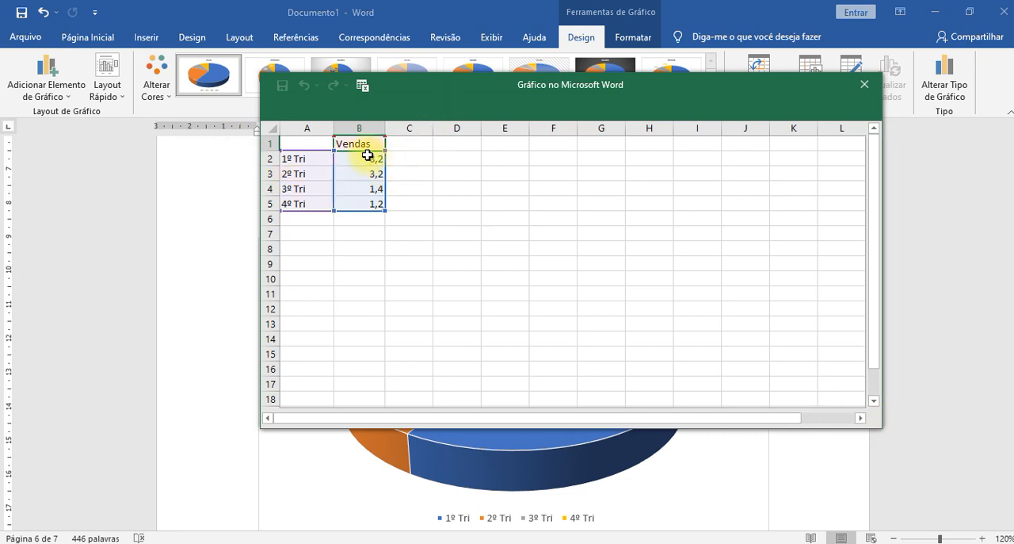
- Add a fifth category, 5º TRI, in row 6 of the chart data with a Vendas value of 3
{"action": "left_click", "coordinate": [316, 220]}
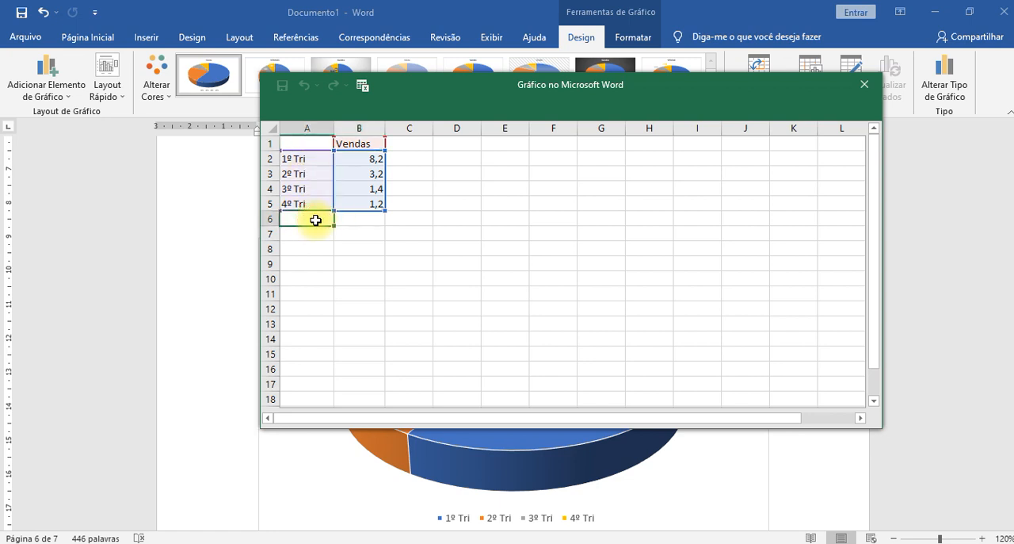
{"action": "type", "text": "5º TRI"}
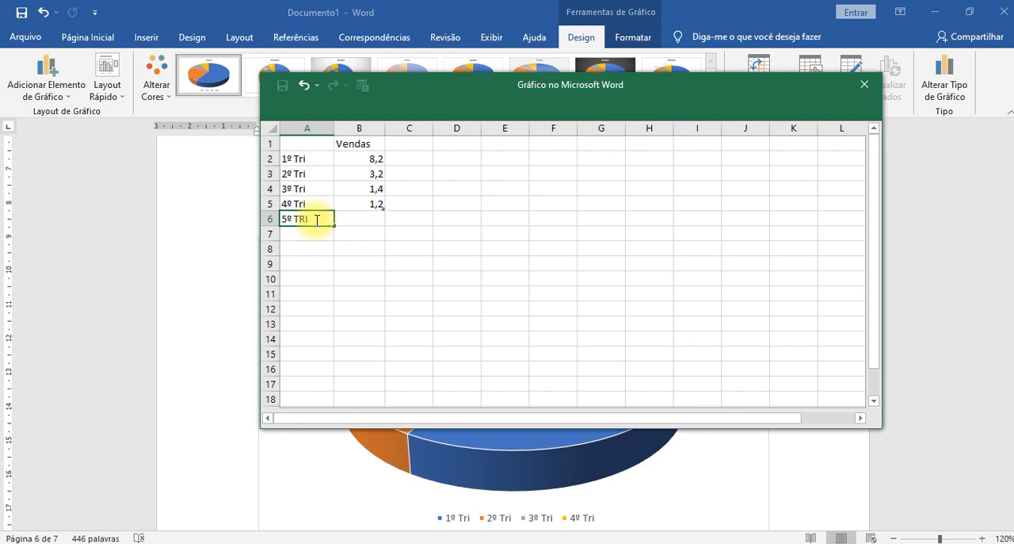
{"action": "left_click_drag", "start_coordinate": [480, 87], "coordinate": [398, 95]}
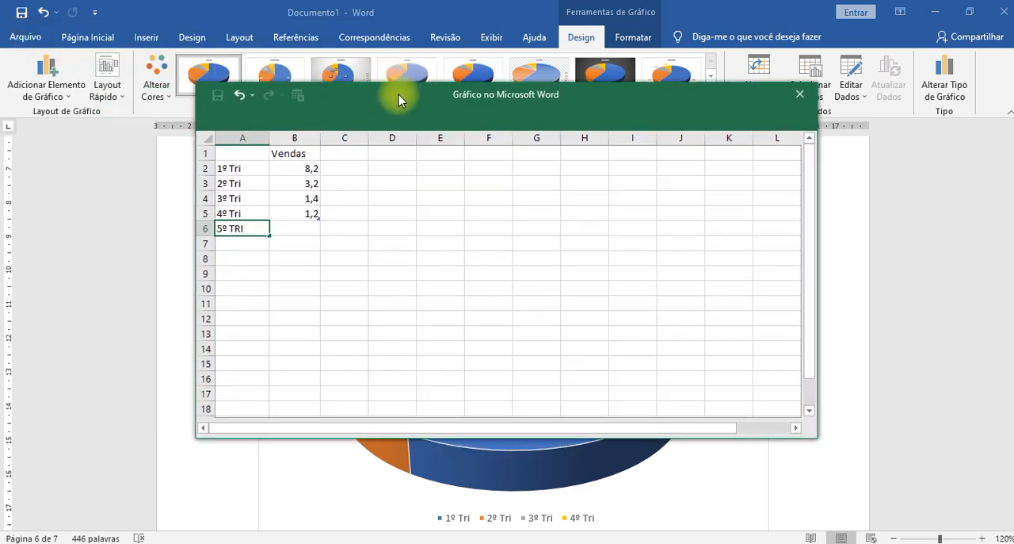
{"action": "left_click", "coordinate": [309, 228]}
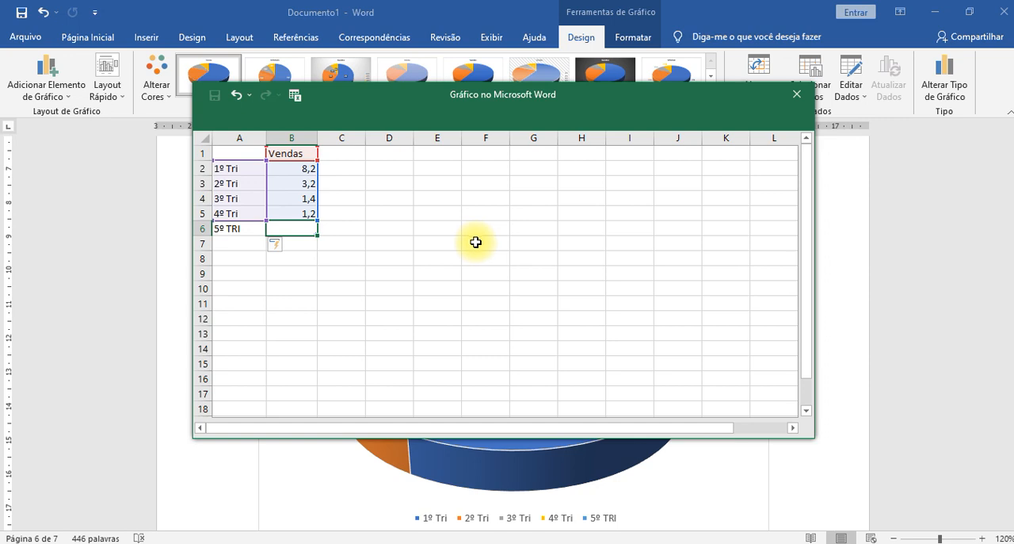
{"action": "type", "text": "3"}
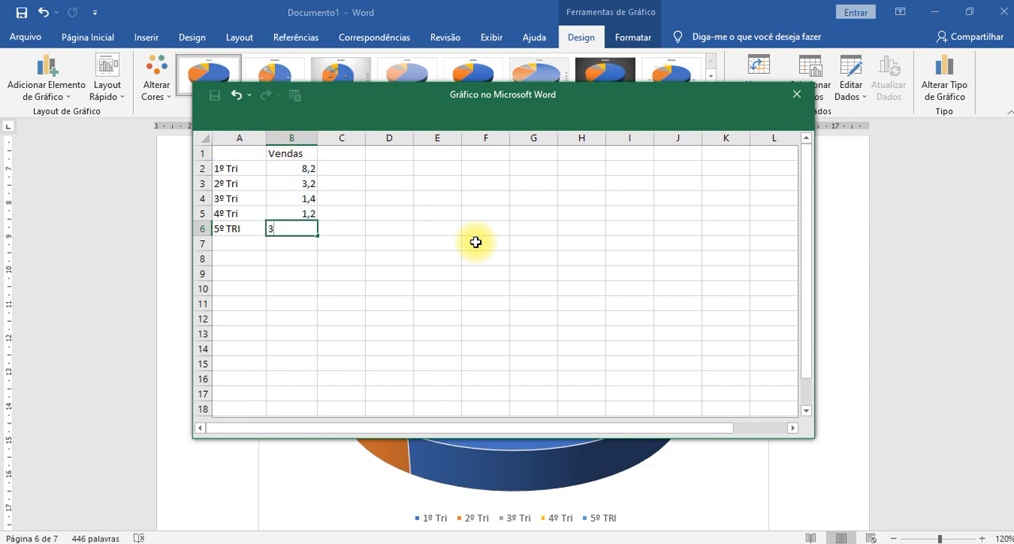
{"action": "key", "text": "Return"}
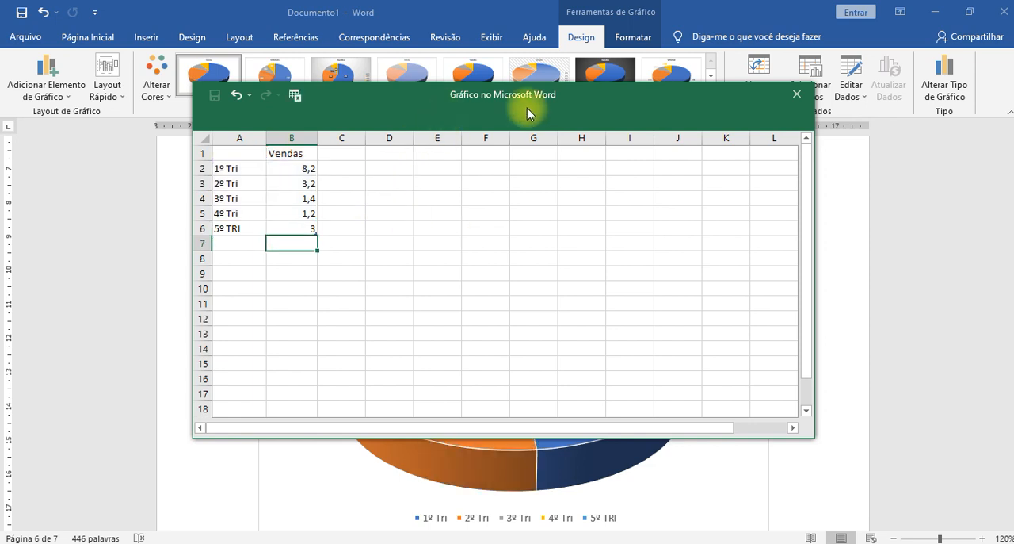
- Set the Vendas value of 1º Tri to 5,8 in the chart data and close the data sheet
{"action": "left_click_drag", "start_coordinate": [721, 111], "coordinate": [123, 139]}
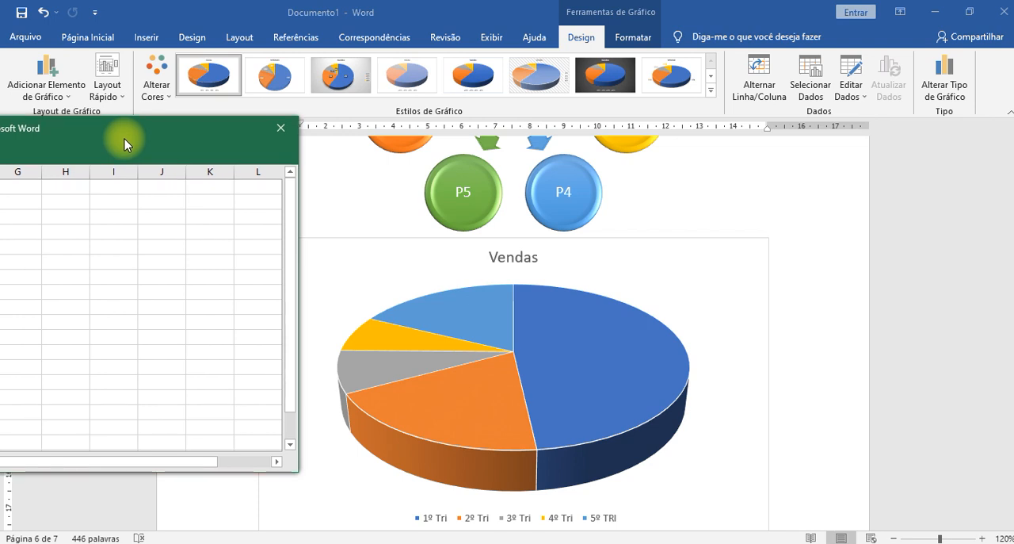
{"action": "left_click_drag", "start_coordinate": [124, 138], "coordinate": [638, 100]}
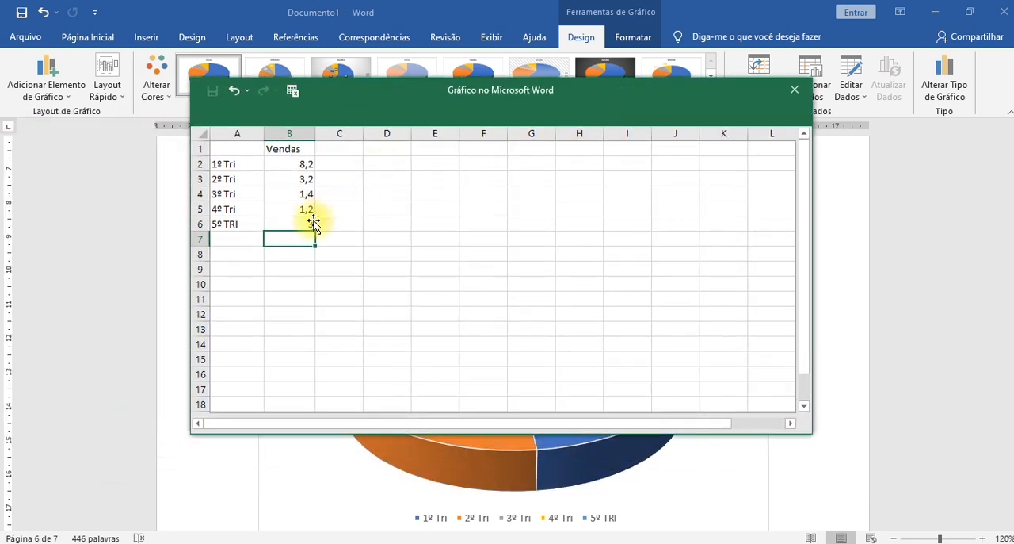
{"action": "left_click_drag", "start_coordinate": [385, 102], "coordinate": [694, 44]}
{"action": "left_click", "coordinate": [587, 108]}
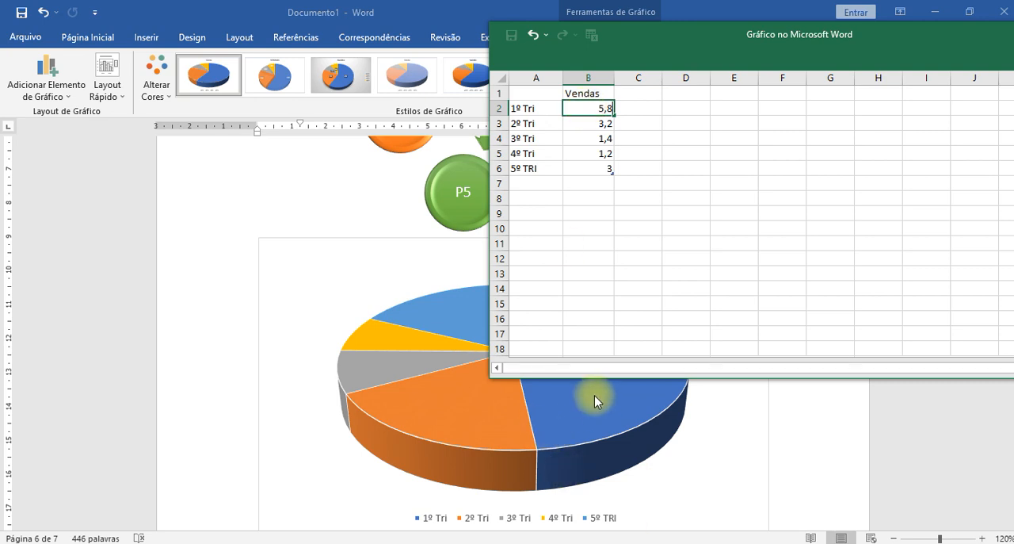
{"action": "key", "text": "Return"}
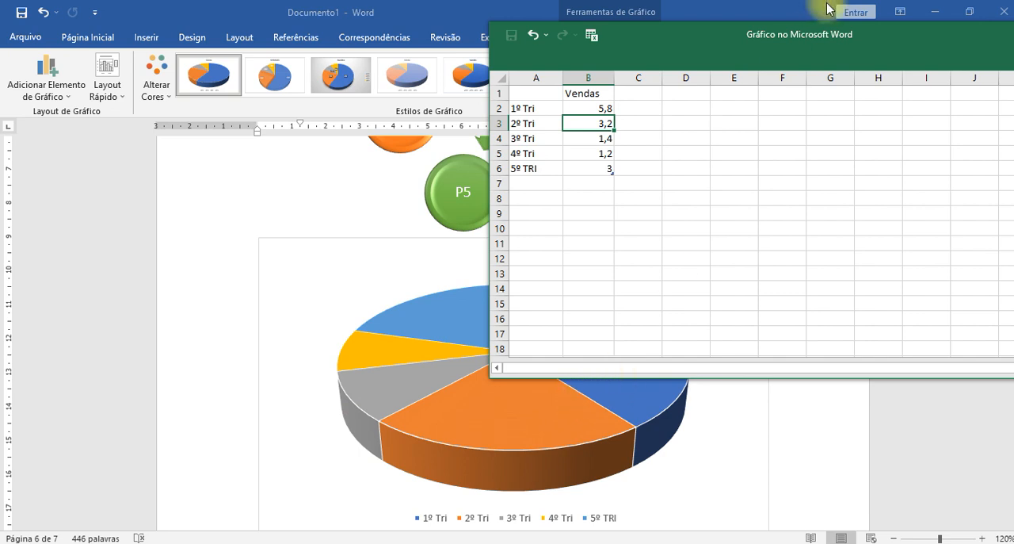
{"action": "left_click_drag", "start_coordinate": [842, 32], "coordinate": [613, 93]}
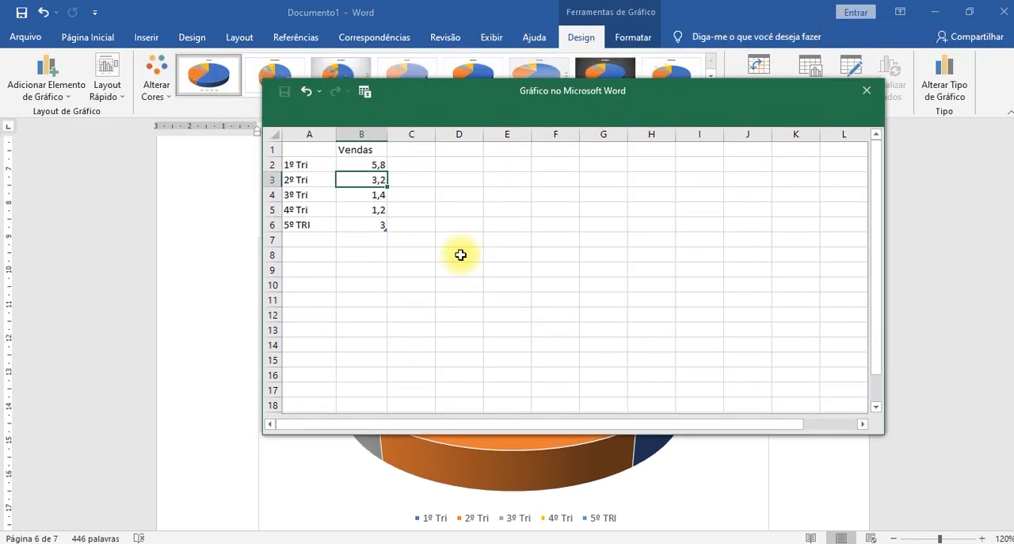
{"action": "left_click", "coordinate": [866, 94]}
- Fill the 4º Tri slice of the 3D pie chart with light blue from the standard colours
{"action": "scroll", "coordinate": [759, 332], "scroll_direction": "down", "scroll_amount": 3}
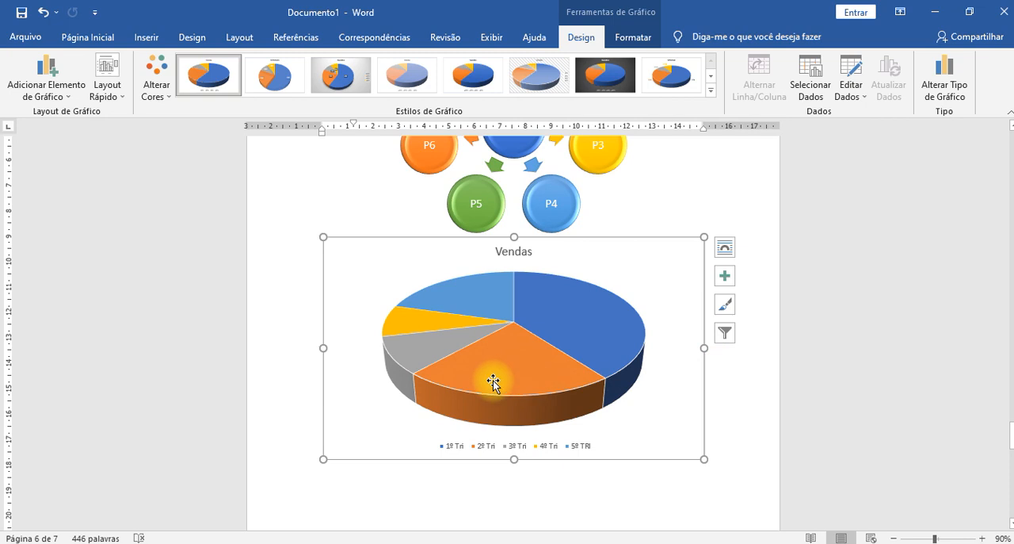
{"action": "left_click", "coordinate": [432, 321]}
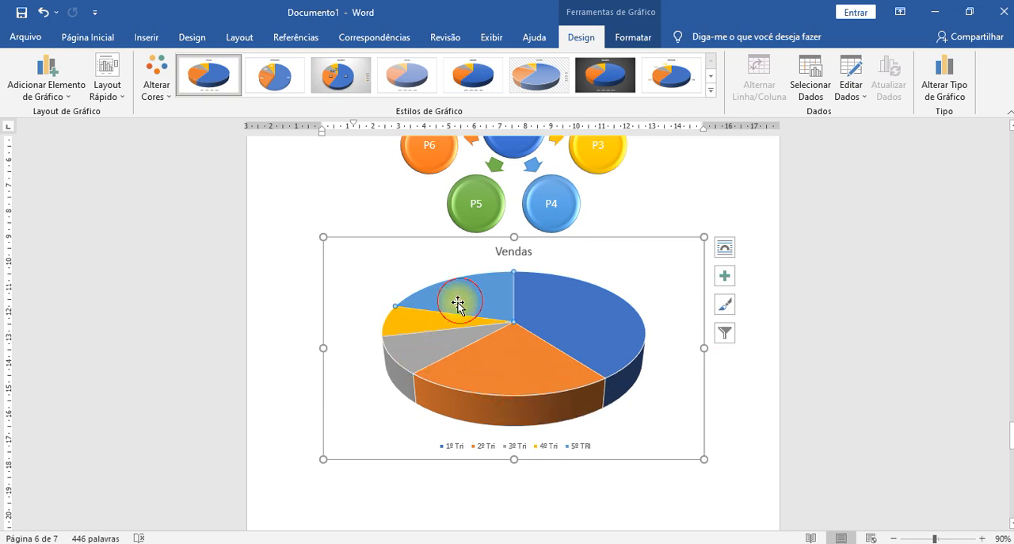
{"action": "left_click", "coordinate": [577, 301]}
{"action": "left_click", "coordinate": [412, 356]}
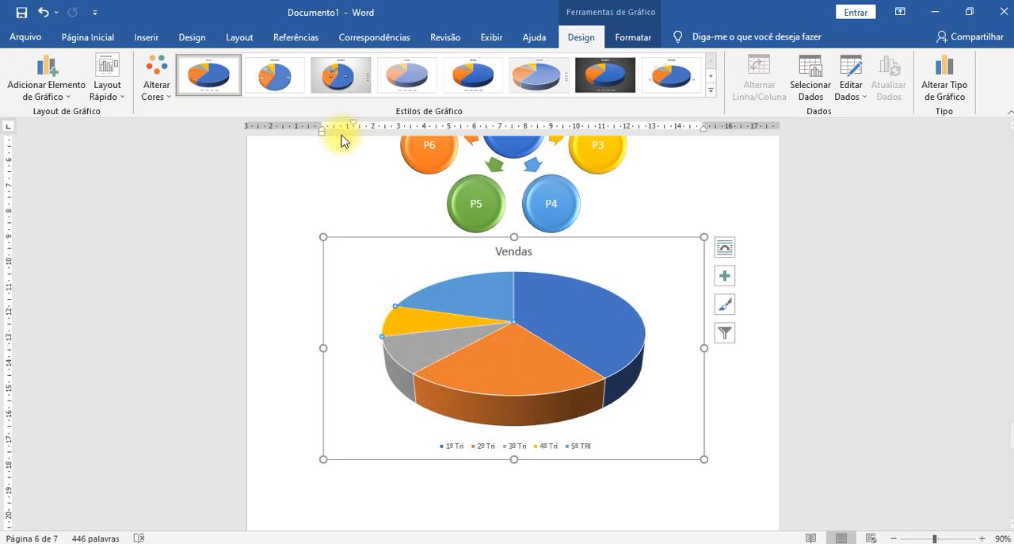
{"action": "left_click", "coordinate": [616, 37]}
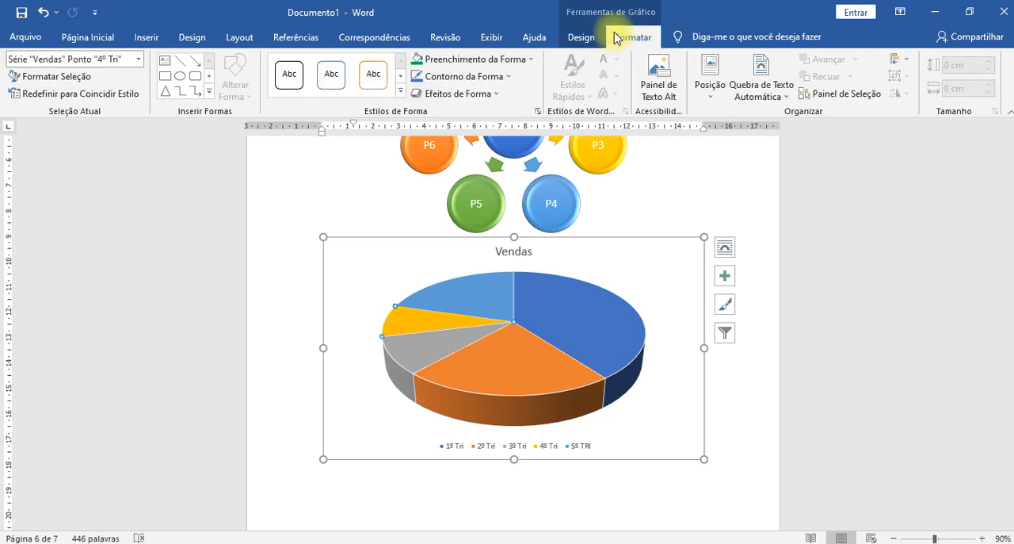
{"action": "left_click", "coordinate": [514, 68]}
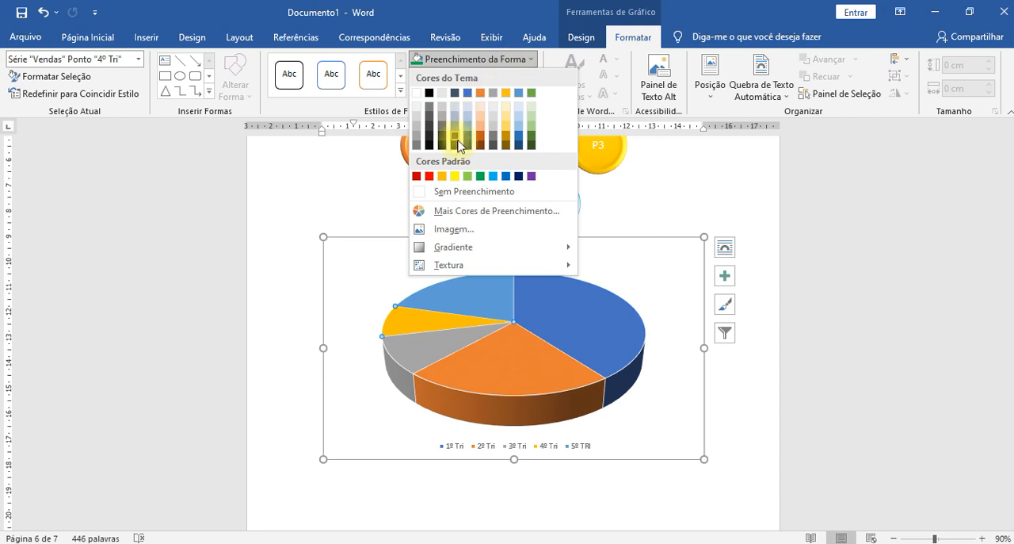
{"action": "left_click", "coordinate": [493, 176]}
- Fill the 5º TRI slice of the pie chart with yellow from the standard colours
{"action": "left_click", "coordinate": [493, 302]}
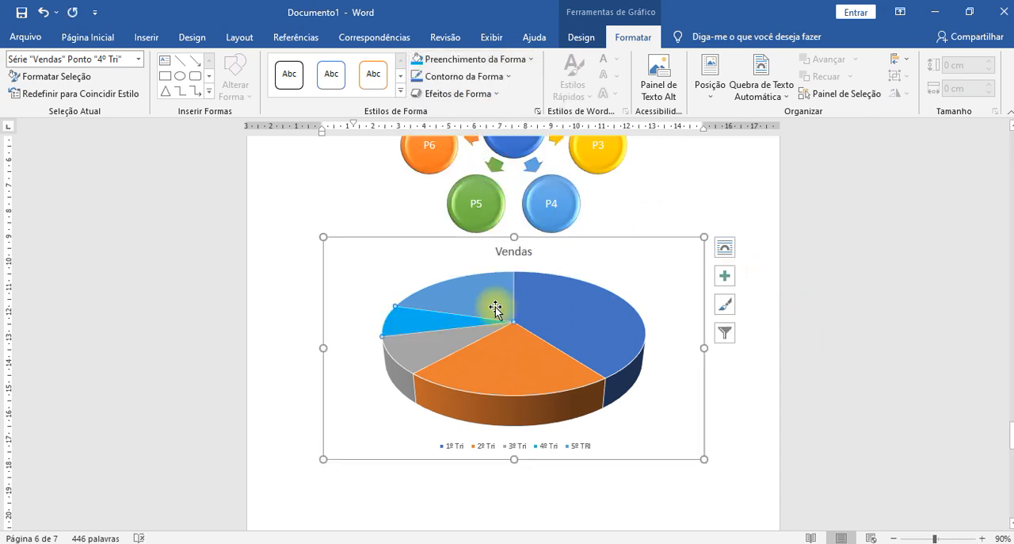
{"action": "left_click", "coordinate": [531, 58]}
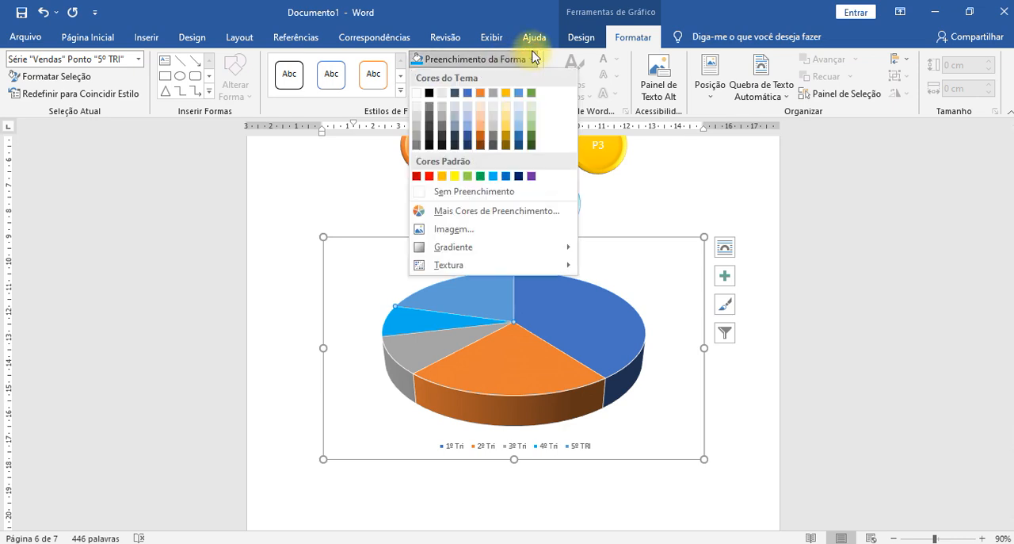
{"action": "left_click", "coordinate": [455, 176]}
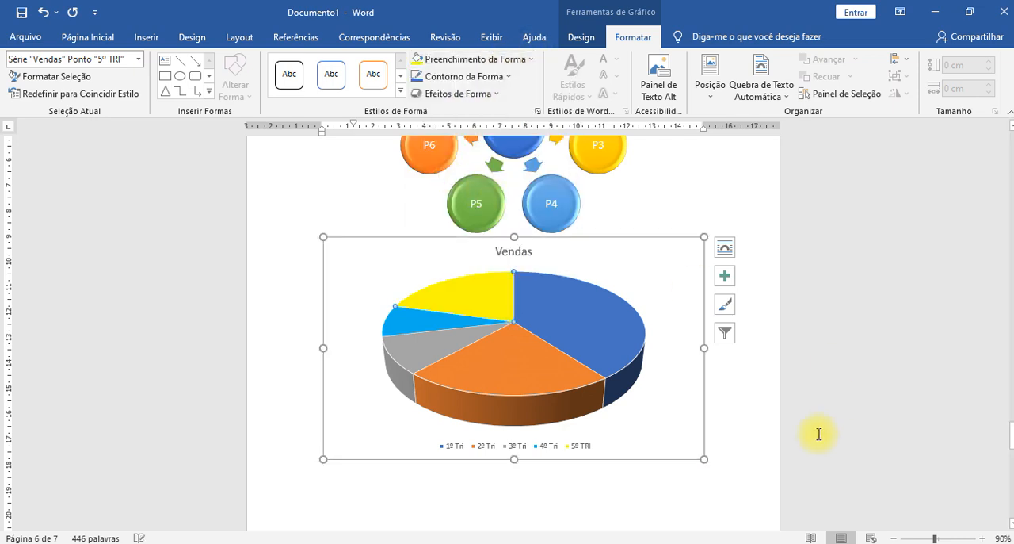
- Recolour the whole pie chart with the monochromatic gold palette running from light to dark, then deselect the chart
{"action": "left_click", "coordinate": [794, 389]}
{"action": "left_click", "coordinate": [532, 356]}
{"action": "left_click", "coordinate": [532, 356]}
{"action": "left_click", "coordinate": [633, 37]}
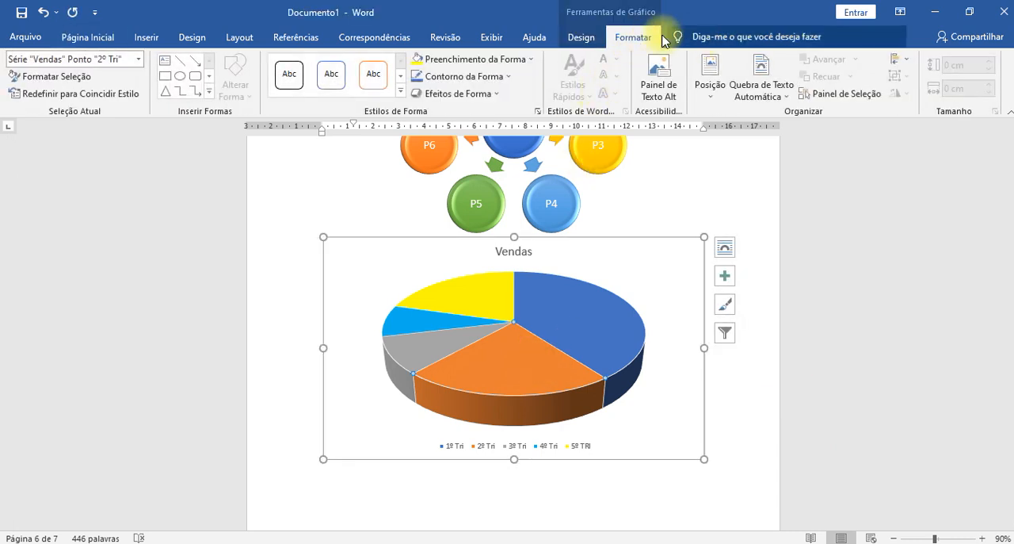
{"action": "left_click", "coordinate": [581, 36]}
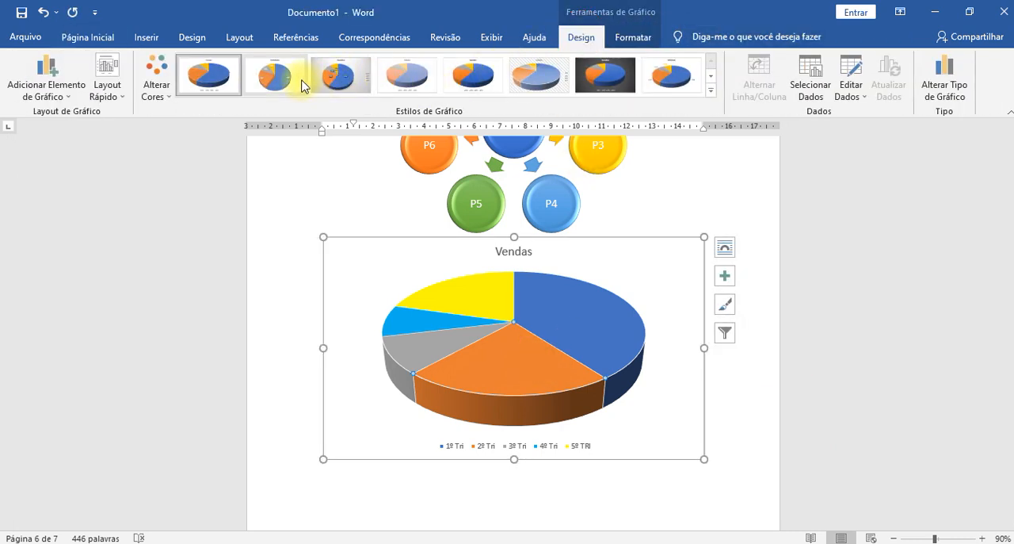
{"action": "left_click", "coordinate": [710, 91]}
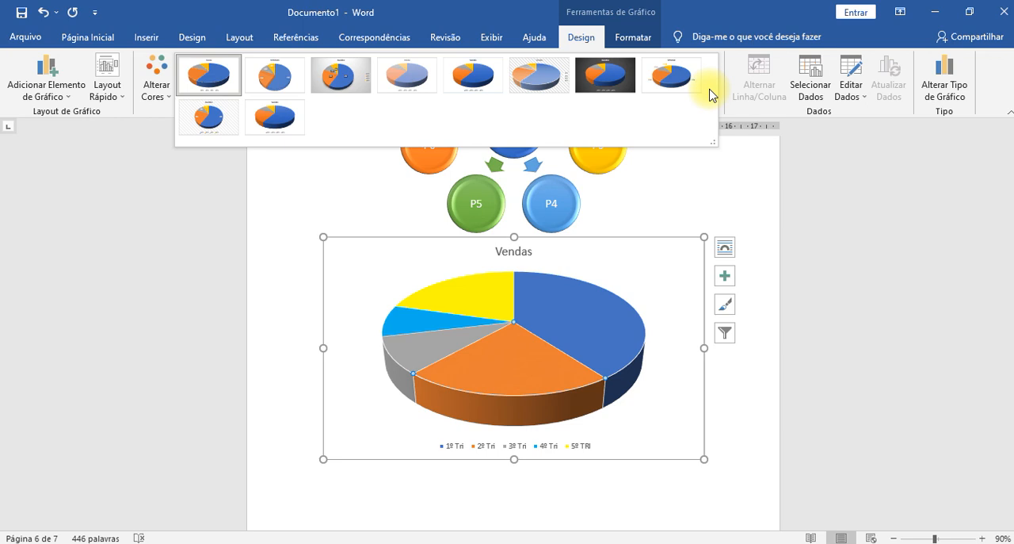
{"action": "left_click", "coordinate": [149, 83]}
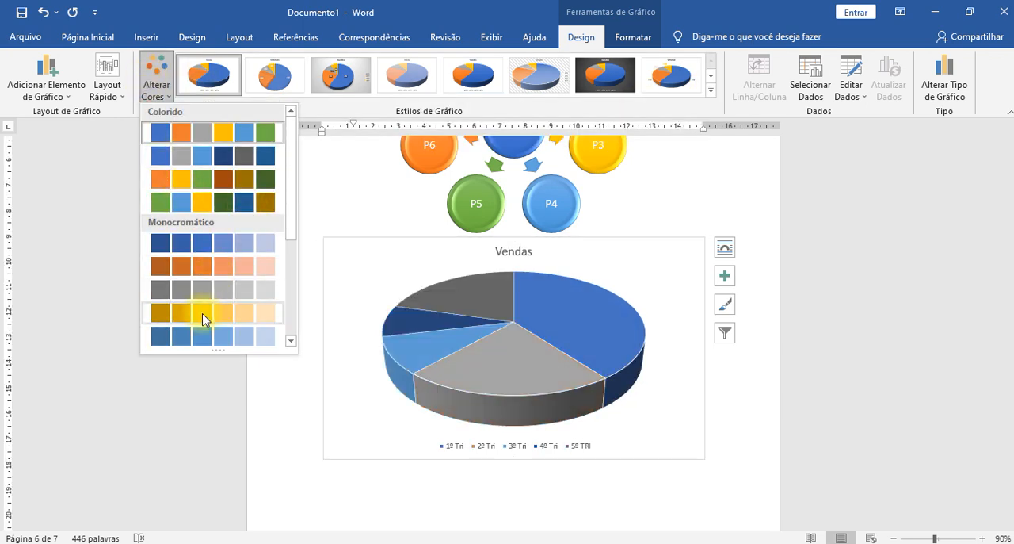
{"action": "scroll", "coordinate": [222, 252], "scroll_direction": "down", "scroll_amount": 6}
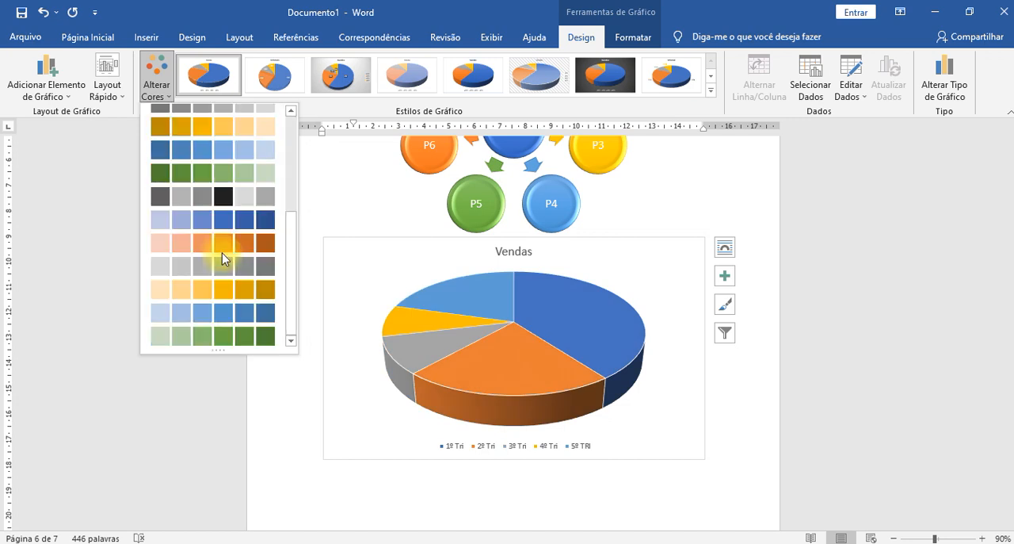
{"action": "left_click", "coordinate": [200, 290]}
{"action": "left_click", "coordinate": [780, 284]}
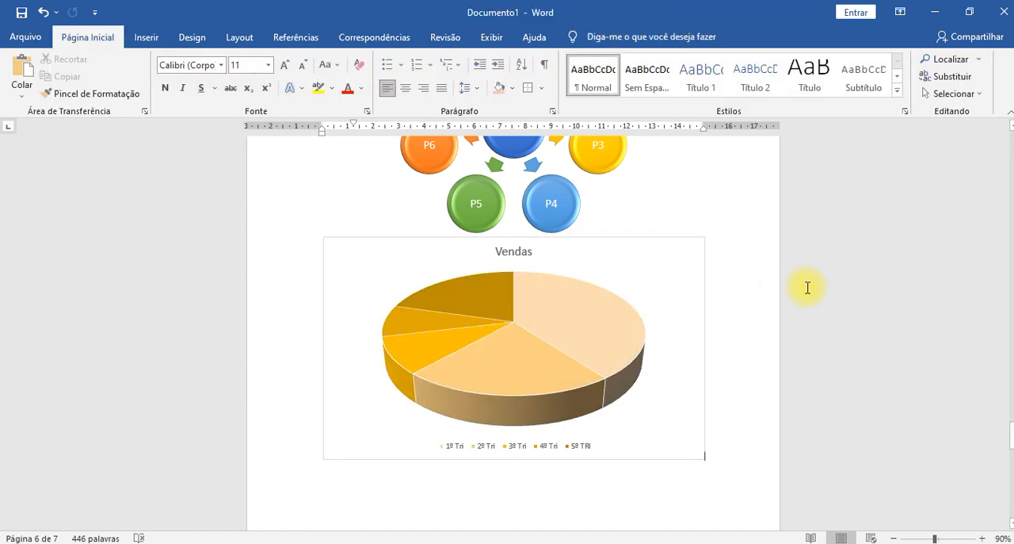
- Insert an Explosão Solar chart after the pie chart
{"action": "left_click", "coordinate": [147, 39]}
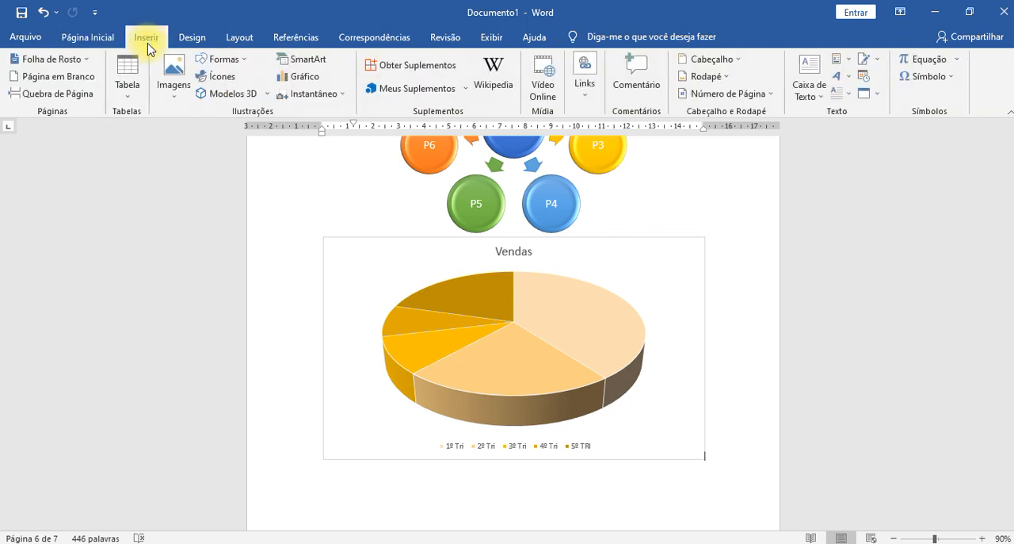
{"action": "left_click", "coordinate": [304, 77]}
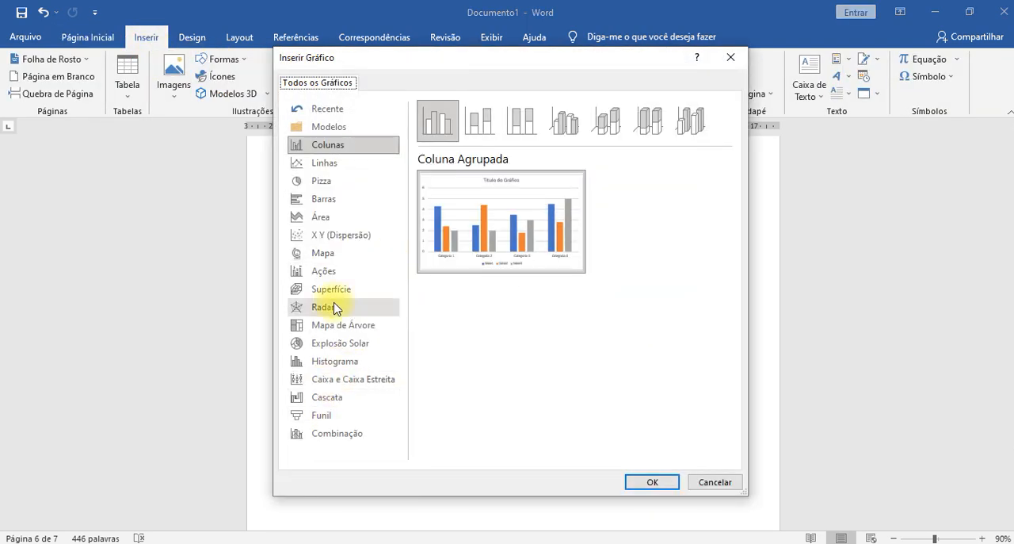
{"action": "left_click", "coordinate": [345, 347]}
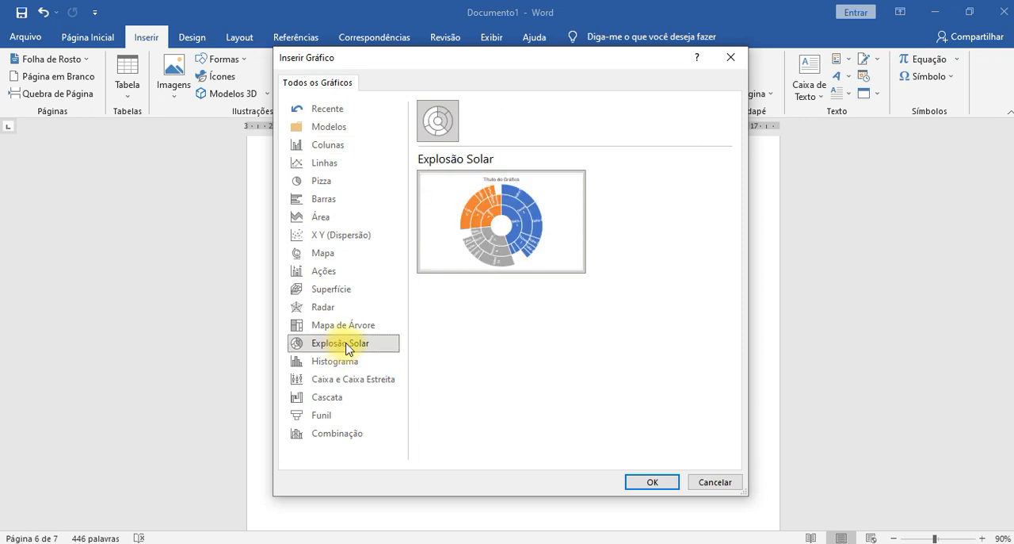
{"action": "left_click", "coordinate": [648, 483]}
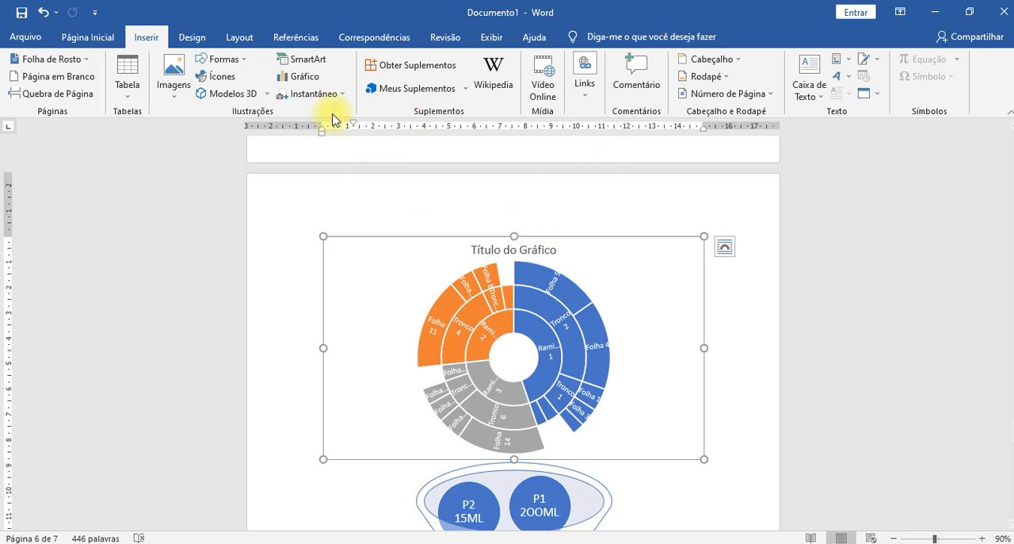
- Remove the title and data labels from the sunburst chart and show its legend
{"action": "double_click", "coordinate": [534, 293]}
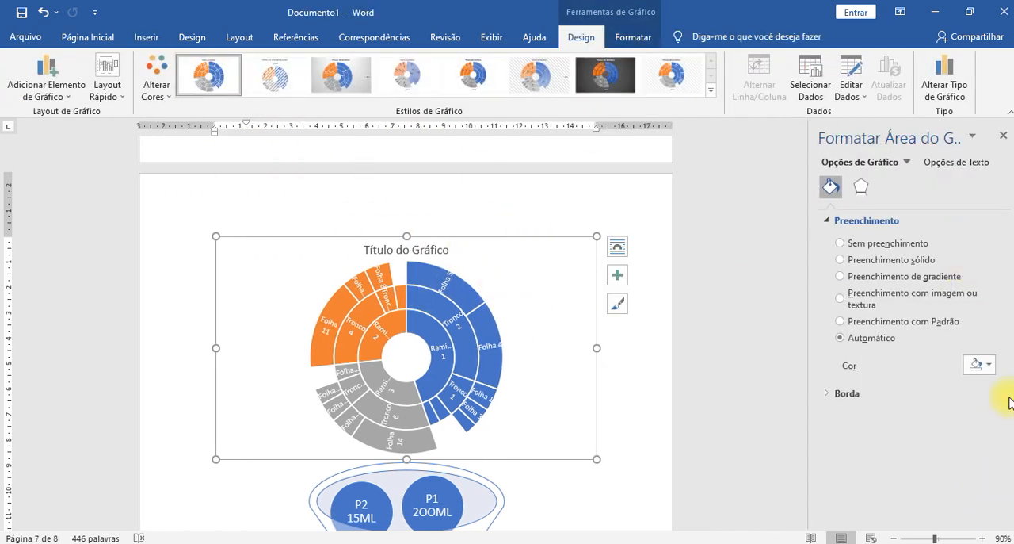
{"action": "left_click", "coordinate": [1004, 137]}
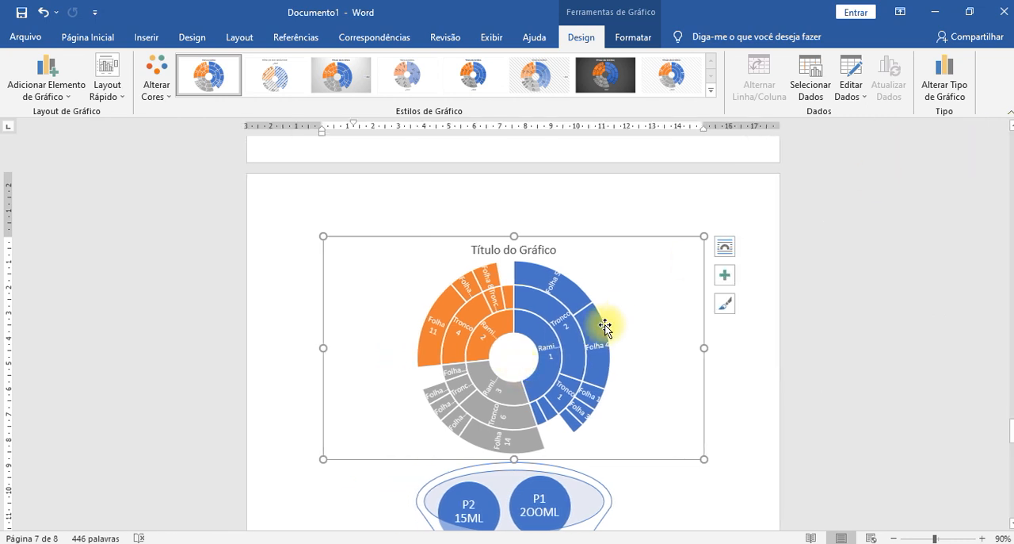
{"action": "left_click", "coordinate": [722, 276]}
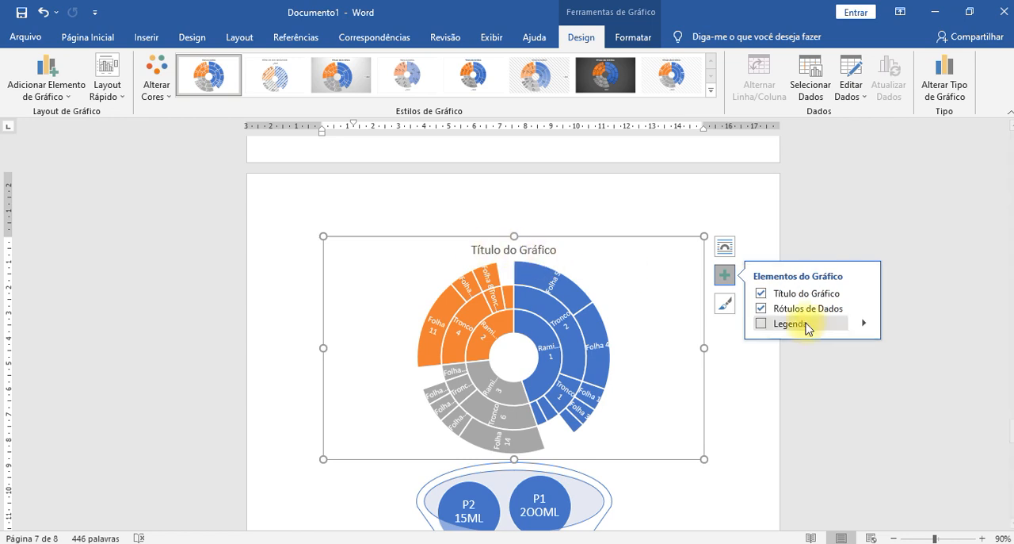
{"action": "left_click", "coordinate": [762, 293]}
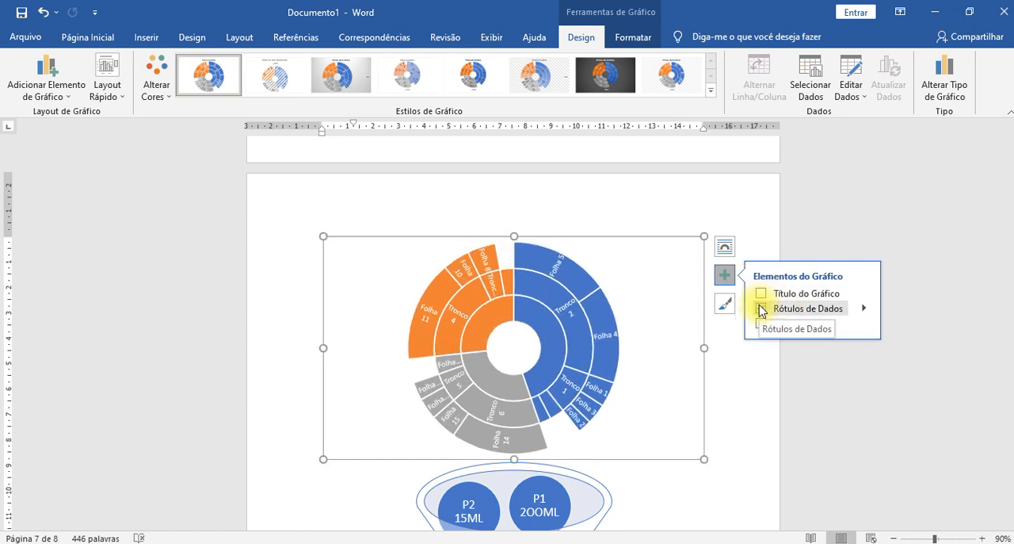
{"action": "left_click", "coordinate": [760, 309]}
{"action": "left_click", "coordinate": [759, 324]}
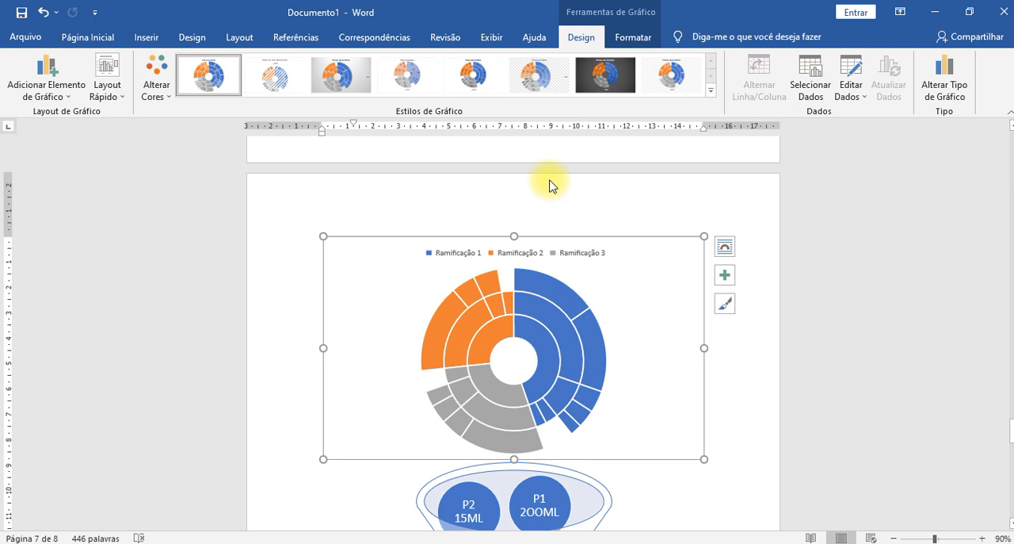
- Switch to Chrome, search Google for UNEMAT and open the portal.unemat.br website at its news and notices section
{"action": "scroll", "coordinate": [549, 185], "scroll_direction": "up", "scroll_amount": 1}
{"action": "left_click", "coordinate": [145, 36]}
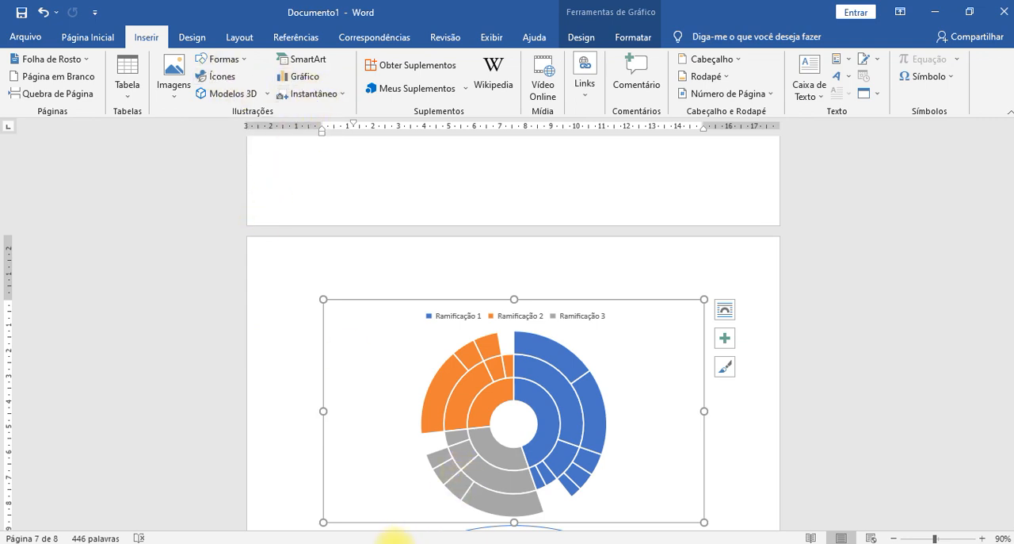
{"action": "mouse_move", "coordinate": [388, 540]}
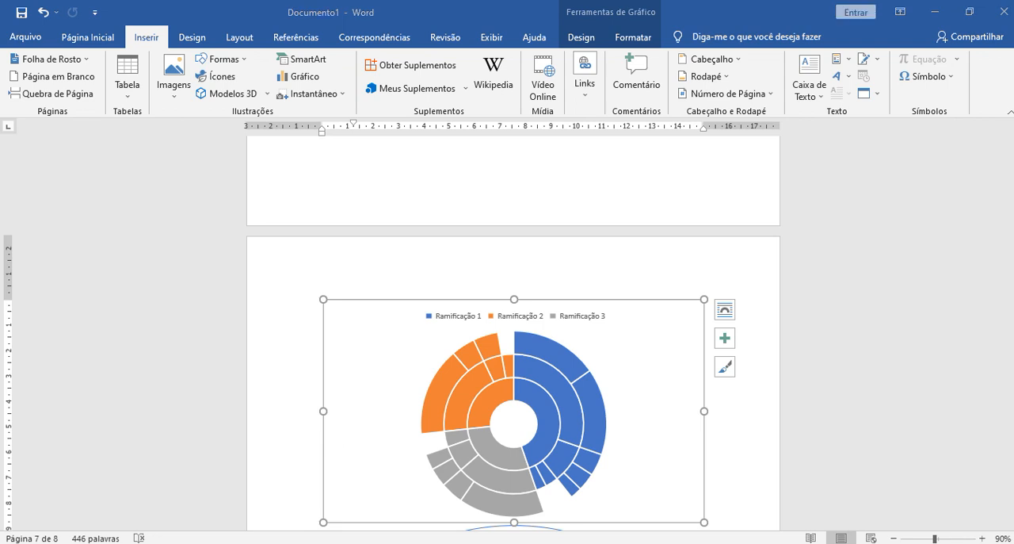
{"action": "left_click_drag", "start_coordinate": [1013, 238], "coordinate": [539, 2]}
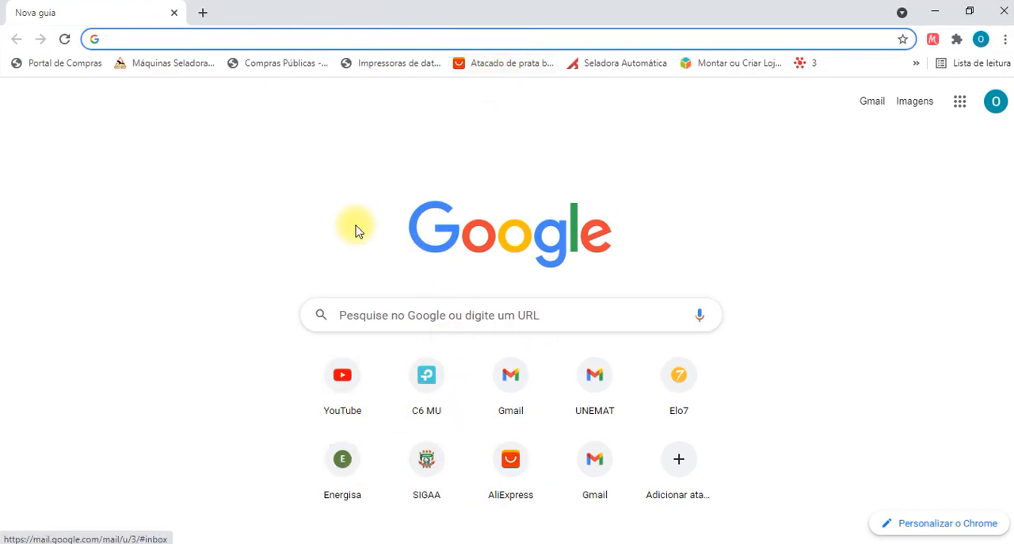
{"action": "left_click", "coordinate": [483, 313]}
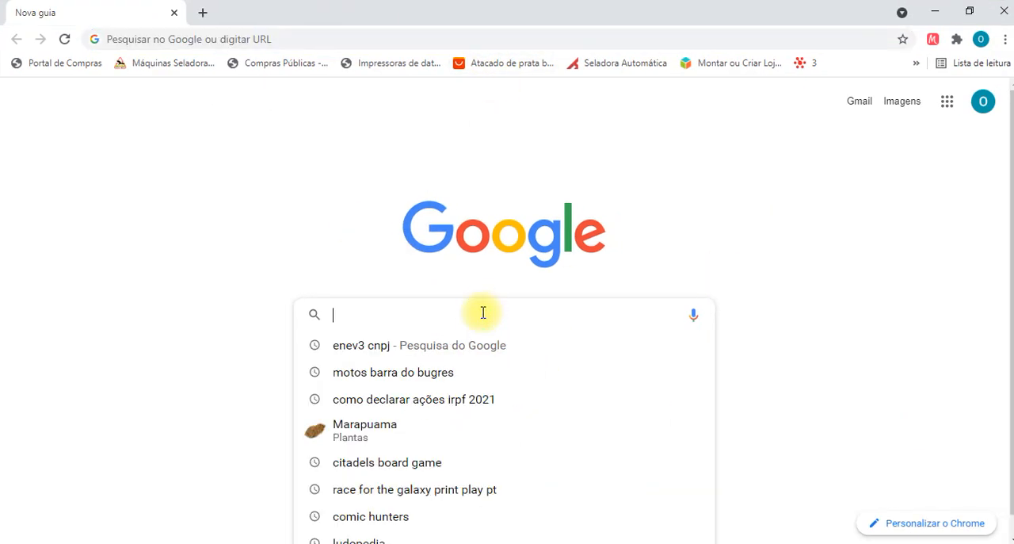
{"action": "type", "text": "UNEMAT"}
{"action": "key", "text": "Return"}
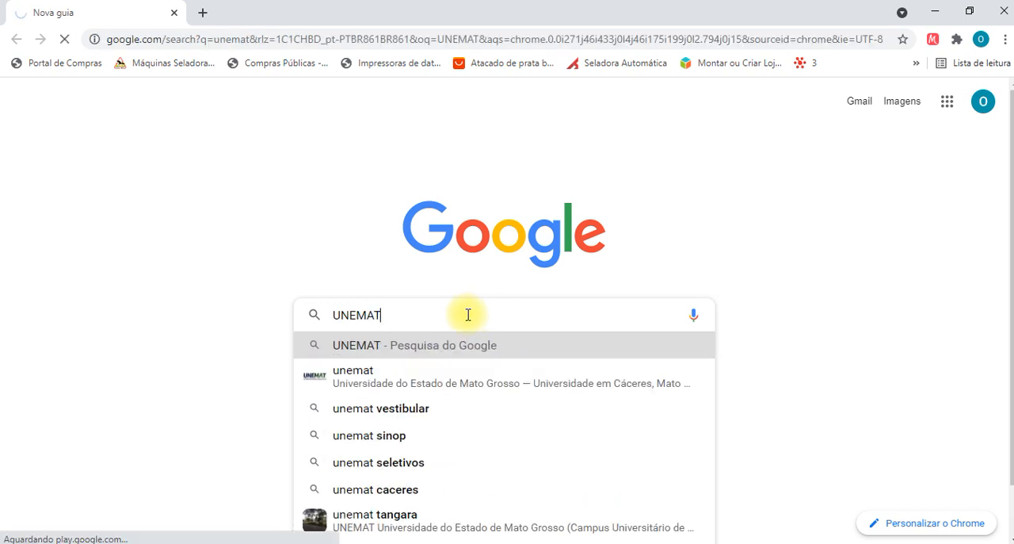
{"action": "left_click", "coordinate": [308, 237]}
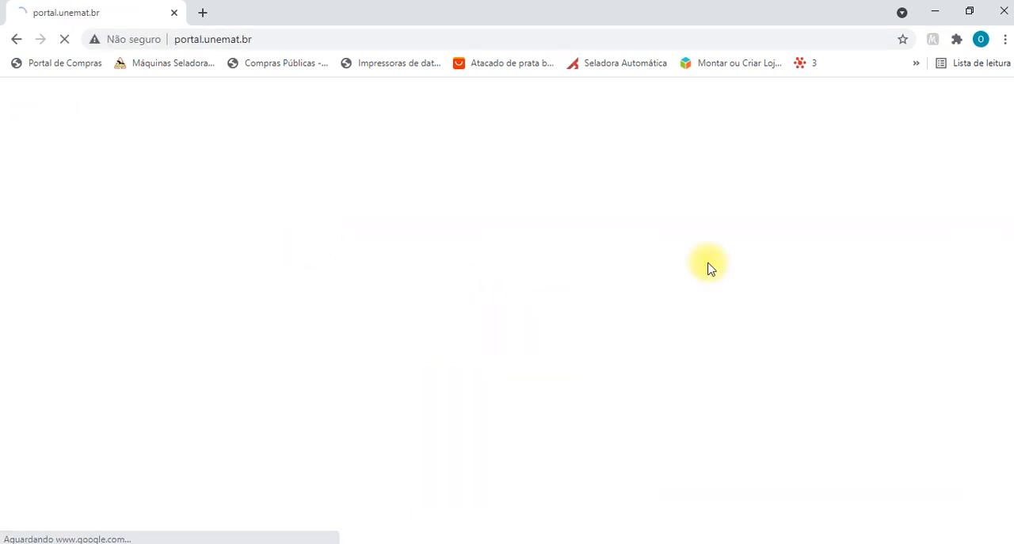
{"action": "scroll", "coordinate": [797, 298], "scroll_direction": "down", "scroll_amount": 2}
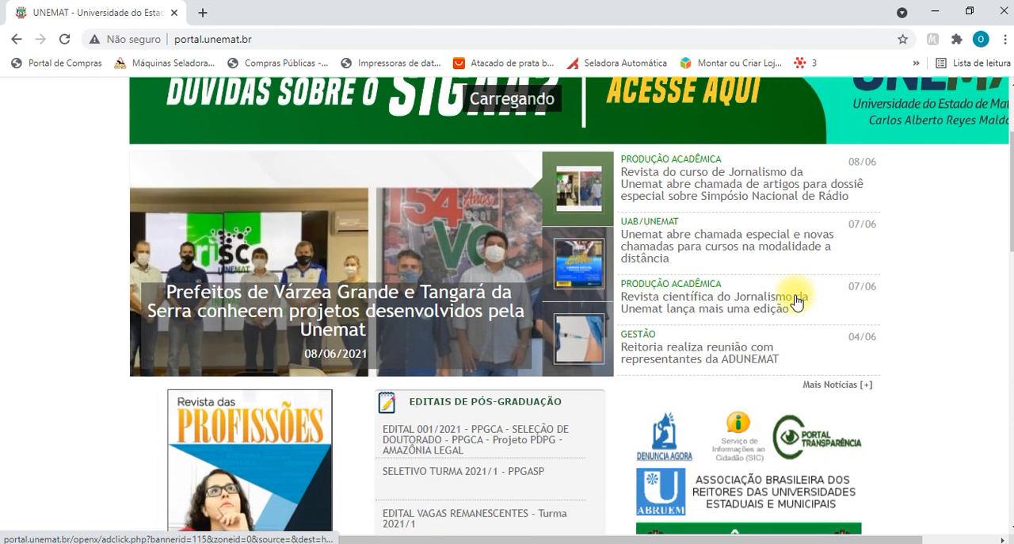
{"action": "scroll", "coordinate": [798, 301], "scroll_direction": "down", "scroll_amount": 3}
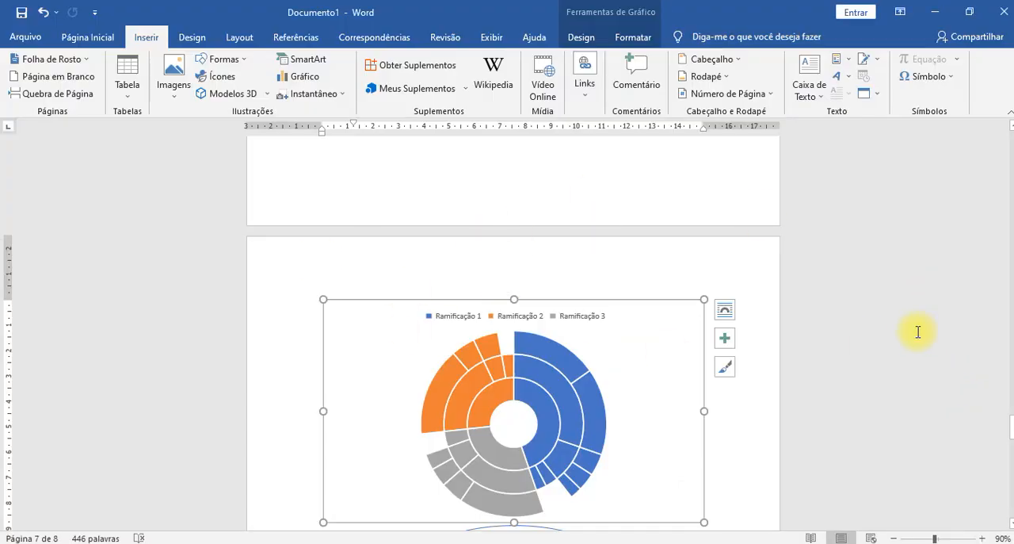
- Deselect the sunburst chart in Word and switch through the open windows to the UNEMAT page and back to the document
{"action": "left_click", "coordinate": [885, 329]}
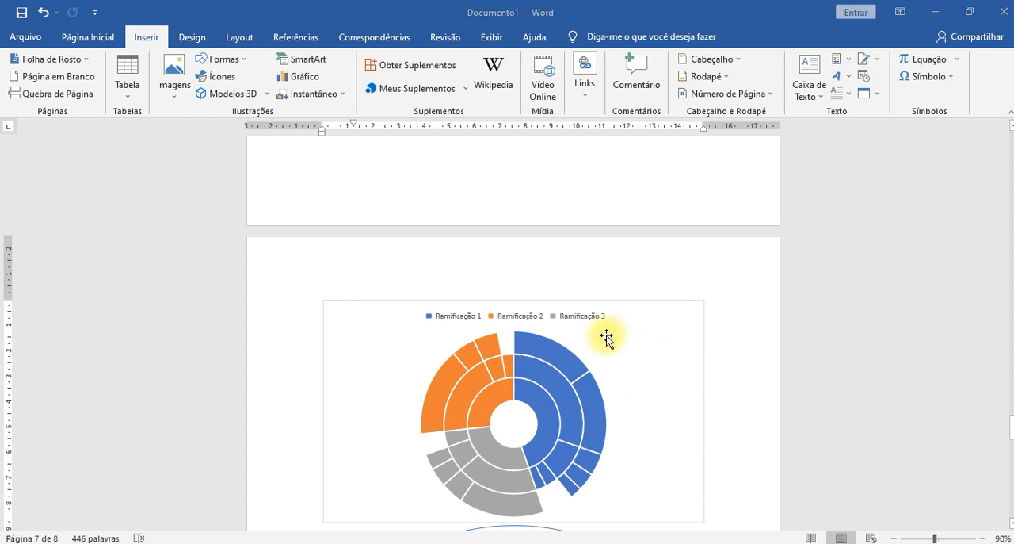
{"action": "key", "text": "alt+Tab"}
{"action": "key", "text": "alt+Tab"}
{"action": "key", "text": "alt+Tab"}
{"action": "key", "text": "alt+Tab"}
{"action": "key", "text": "alt+Tab"}
{"action": "key", "text": "alt+Tab"}
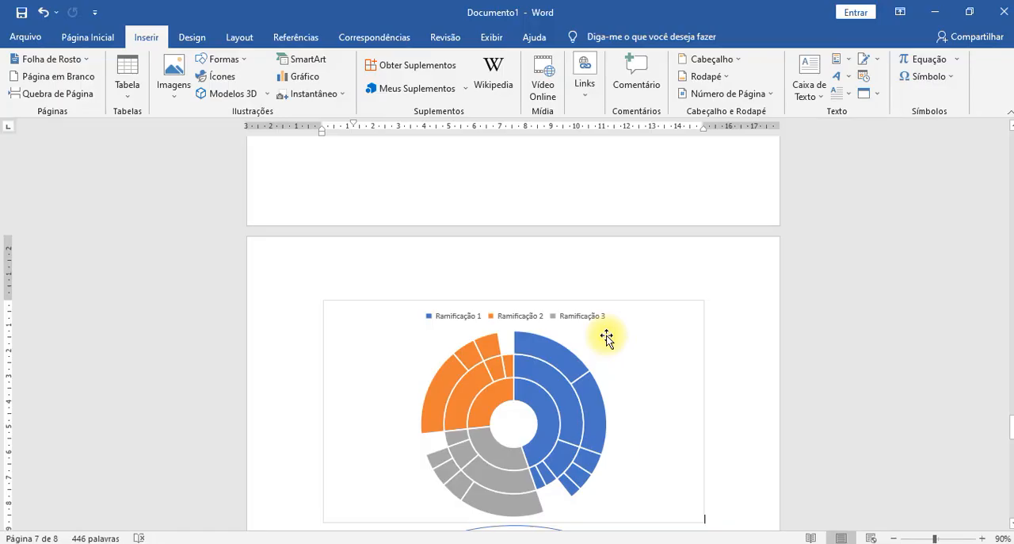
{"action": "key", "text": "alt+Tab"}
{"action": "key", "text": "alt+Tab"}
{"action": "key", "text": "alt+Tab"}
{"action": "key", "text": "alt+Tab"}
{"action": "key", "text": "alt+Tab"}
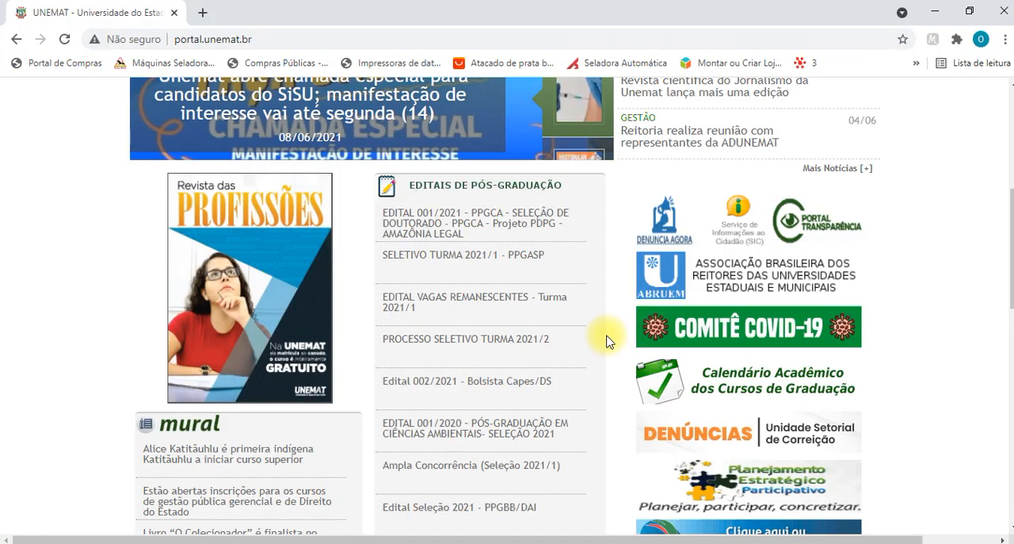
{"action": "key", "text": "alt+Tab"}
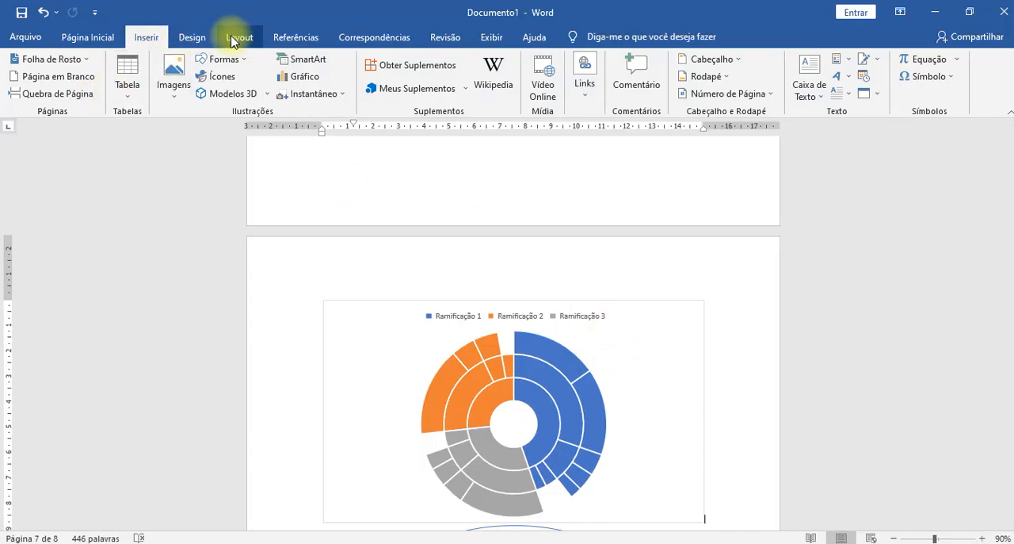
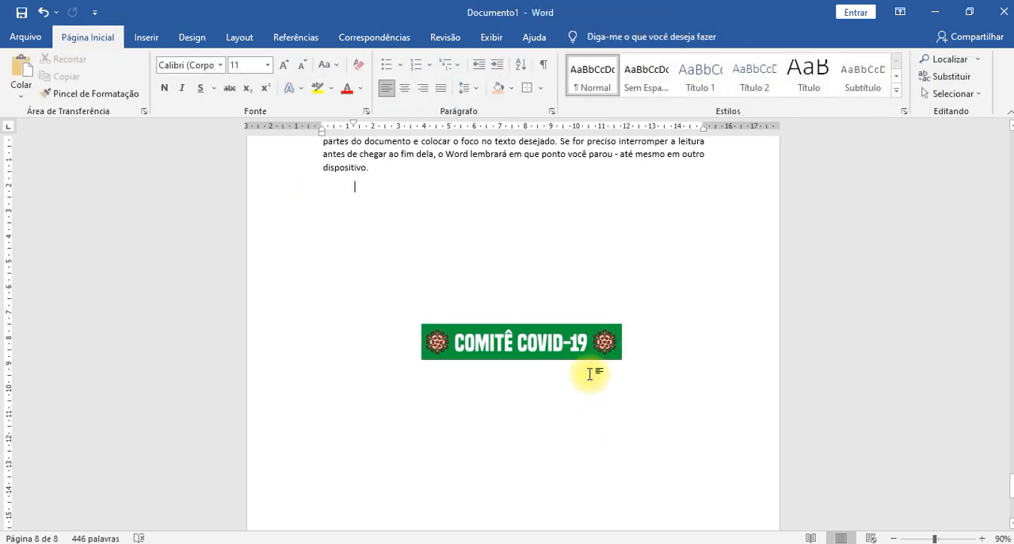
- Enlarge the Comitê COVID-19 banner image to about 12.2 cm wide by 2.2 cm high and reposition it under the text
{"action": "left_click_drag", "start_coordinate": [622, 324], "coordinate": [689, 270]}
{"action": "left_click_drag", "start_coordinate": [606, 338], "coordinate": [518, 338]}
{"action": "mouse_move", "coordinate": [299, 269]}
{"action": "left_mouse_down"}
{"action": "mouse_move", "coordinate": [464, 302]}
{"action": "mouse_move", "coordinate": [359, 296]}
{"action": "left_mouse_up"}
{"action": "left_click", "coordinate": [582, 343]}
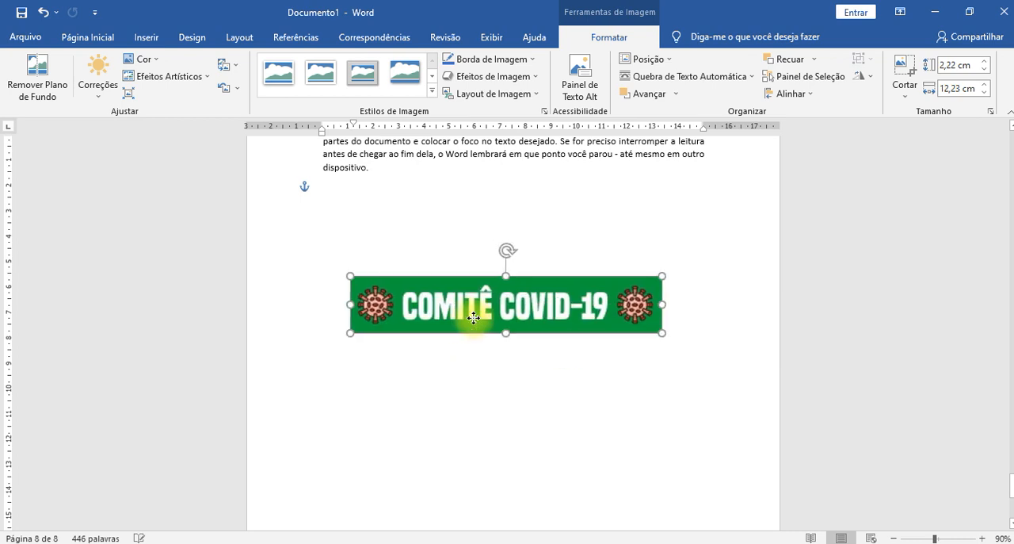
- Insert a screen clipping of the Revista das Profissões cover from the UNEMAT web page
{"action": "left_click", "coordinate": [151, 38]}
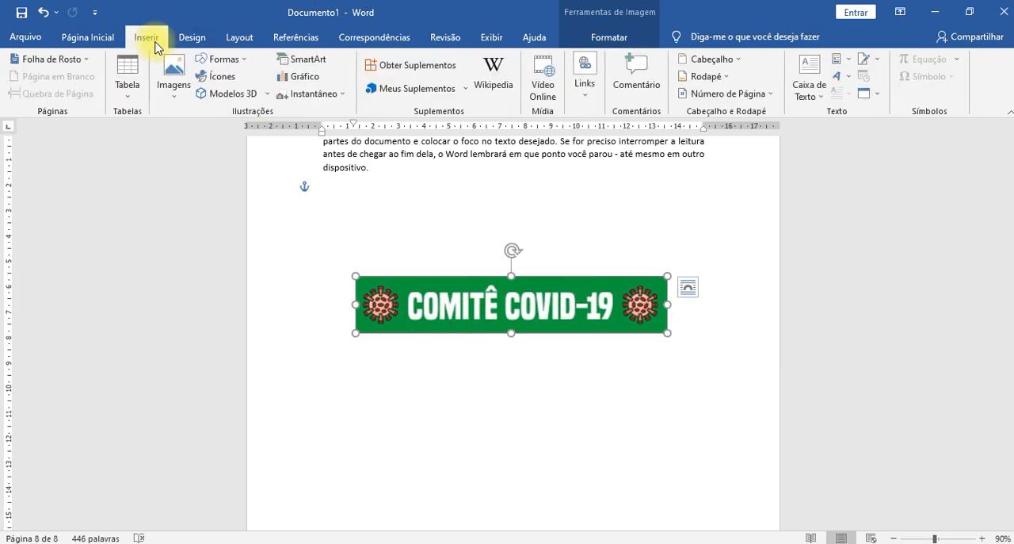
{"action": "left_click", "coordinate": [341, 100]}
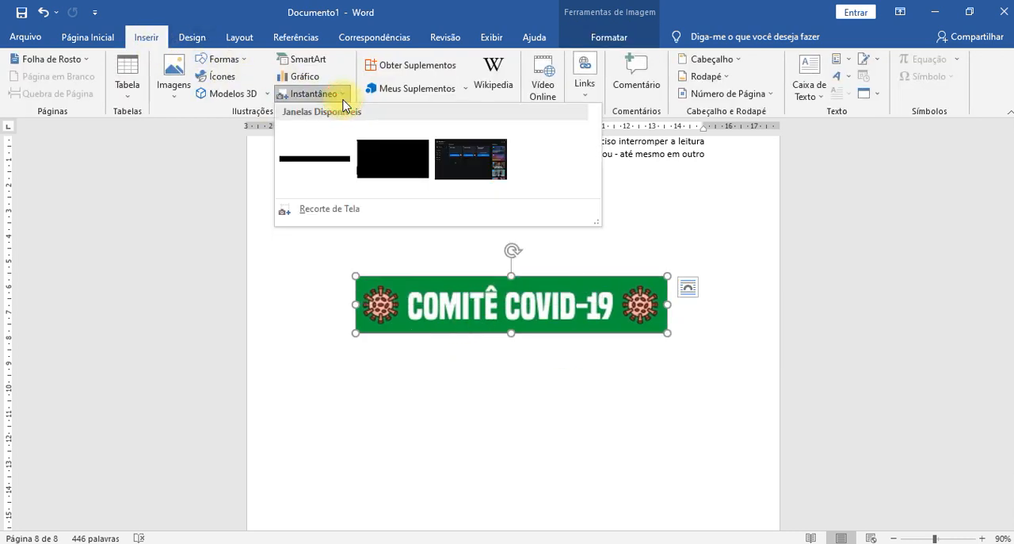
{"action": "left_click", "coordinate": [351, 211]}
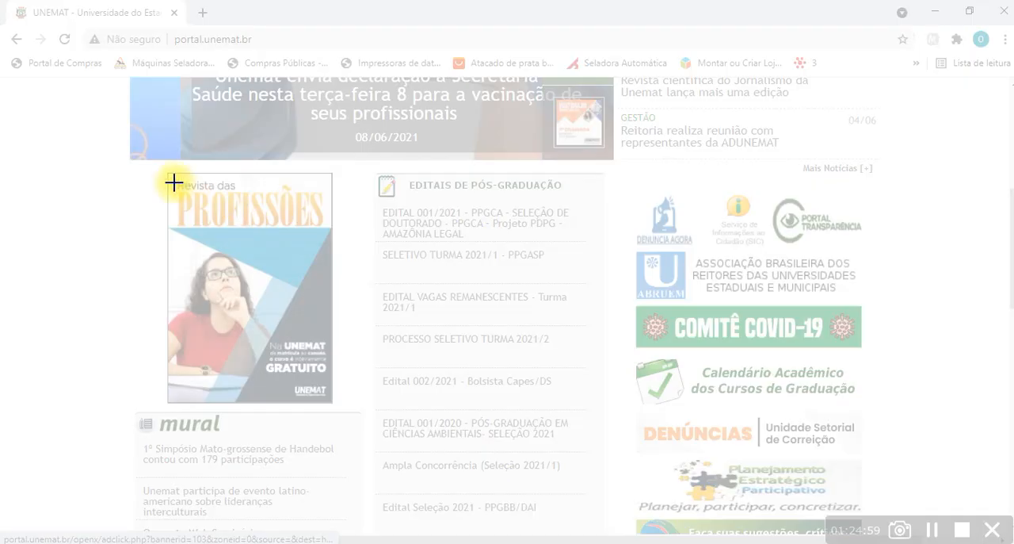
{"action": "left_click_drag", "start_coordinate": [169, 173], "coordinate": [330, 402]}
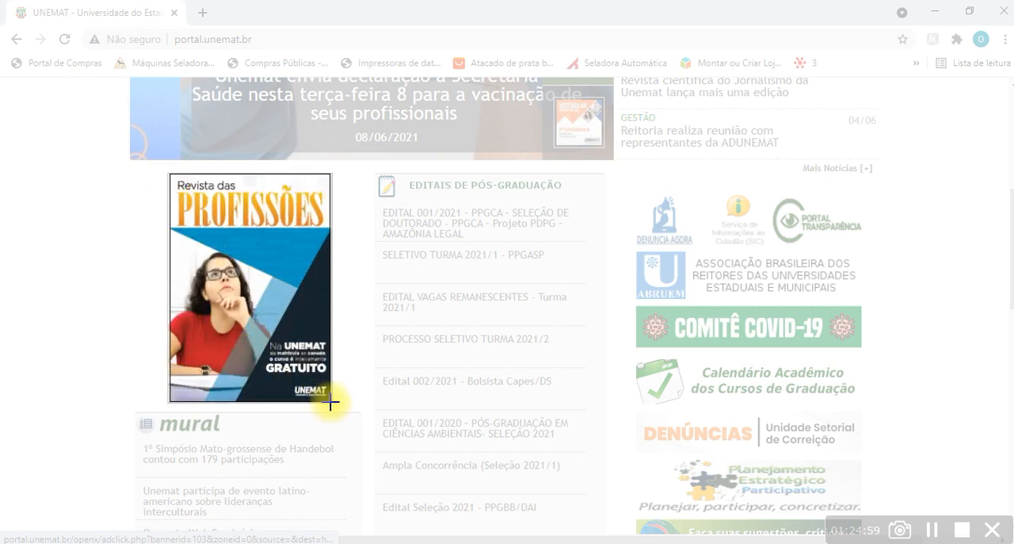
{"action": "left_click_drag", "start_coordinate": [331, 403], "coordinate": [332, 402]}
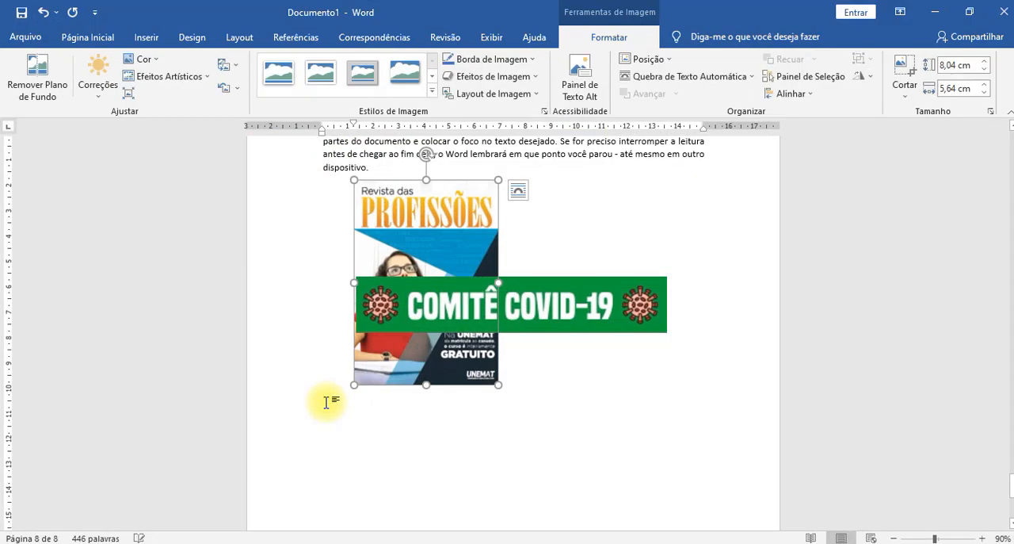
- Give the magazine cover image a floating text-wrap layout and move it below the COVID-19 banner
{"action": "left_click", "coordinate": [516, 190]}
{"action": "left_click", "coordinate": [629, 331]}
{"action": "left_click_drag", "start_coordinate": [444, 351], "coordinate": [518, 477]}
{"action": "scroll", "coordinate": [508, 462], "scroll_direction": "down", "scroll_amount": 4}
{"action": "left_click_drag", "start_coordinate": [461, 229], "coordinate": [467, 284]}
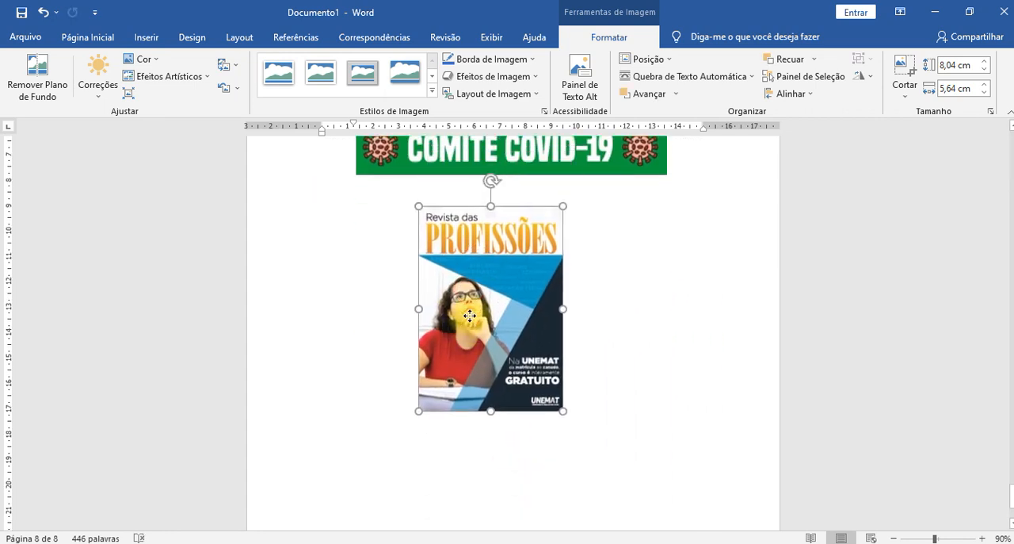
{"action": "scroll", "coordinate": [588, 340], "scroll_direction": "up", "scroll_amount": 2}
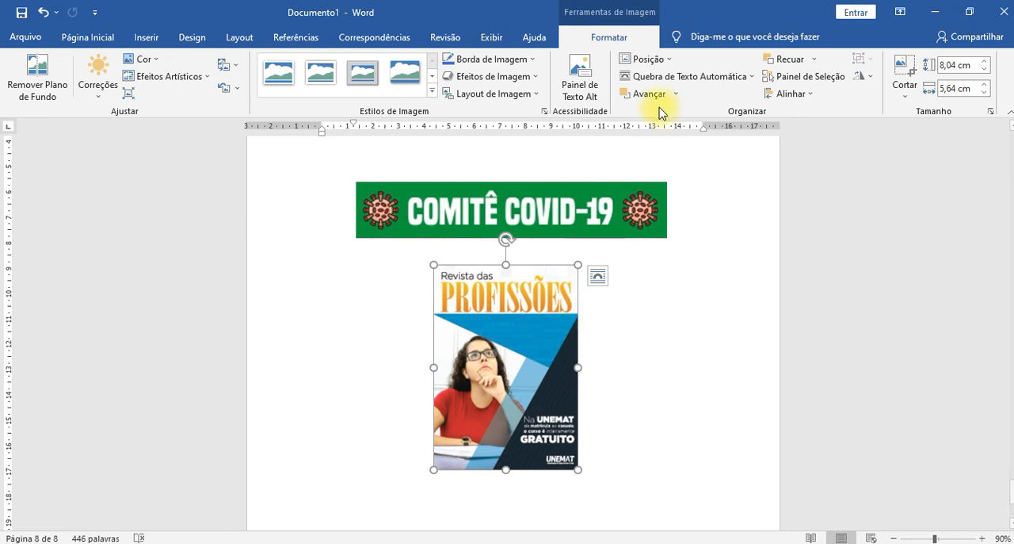
- Start removing the magazine cover's background and mark the area around the woman to keep
{"action": "left_click", "coordinate": [40, 94]}
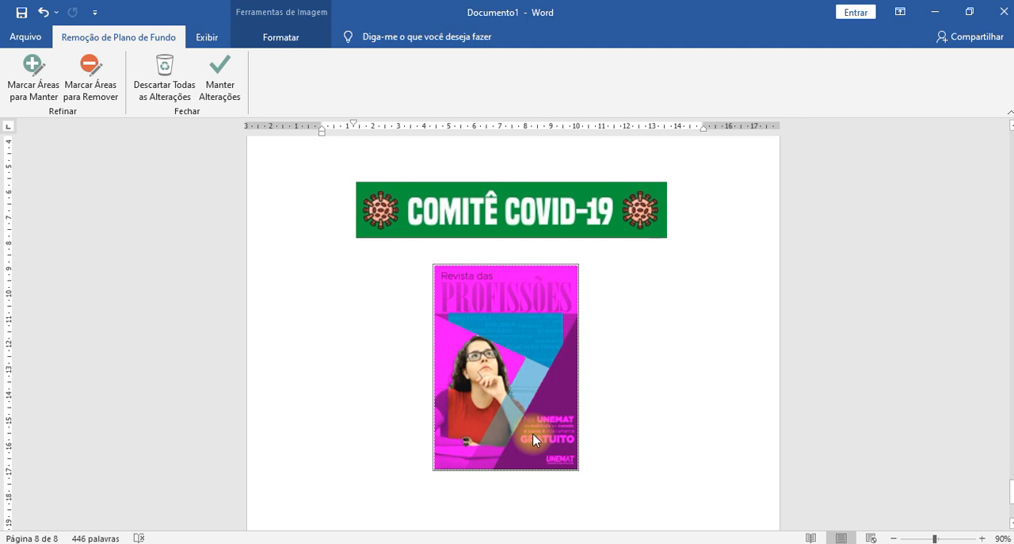
{"action": "left_click", "coordinate": [23, 92]}
{"action": "mouse_move", "coordinate": [502, 435]}
{"action": "left_mouse_down"}
{"action": "mouse_move", "coordinate": [513, 400]}
{"action": "mouse_move", "coordinate": [498, 360]}
{"action": "mouse_move", "coordinate": [442, 414]}
{"action": "mouse_move", "coordinate": [448, 445]}
{"action": "mouse_move", "coordinate": [460, 437]}
{"action": "mouse_move", "coordinate": [435, 440]}
{"action": "mouse_move", "coordinate": [430, 408]}
{"action": "mouse_move", "coordinate": [430, 419]}
{"action": "mouse_move", "coordinate": [496, 378]}
{"action": "left_mouse_up"}
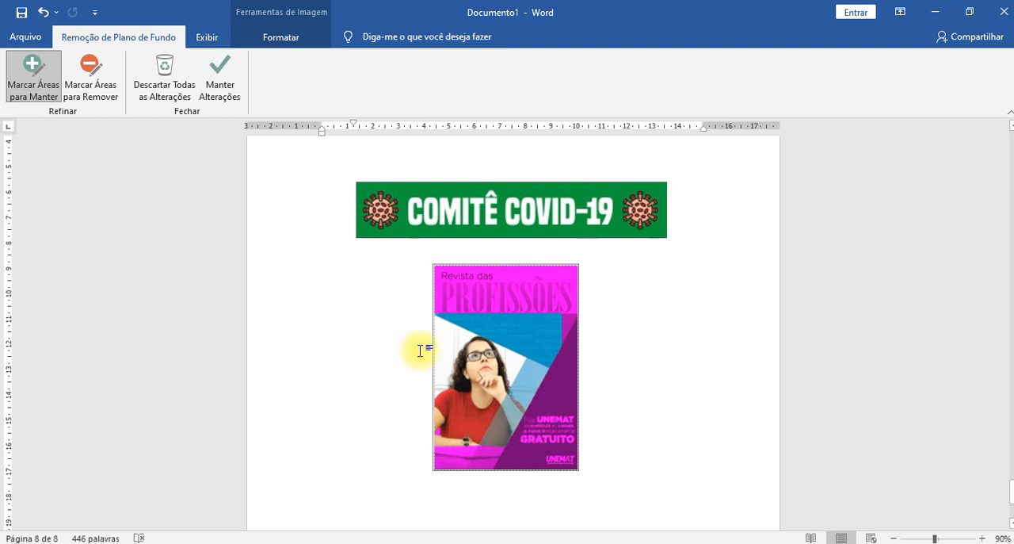
- Mark the blue triangle's corner and the white area beside the woman to keep, and apply the background removal
{"action": "left_click", "coordinate": [87, 79]}
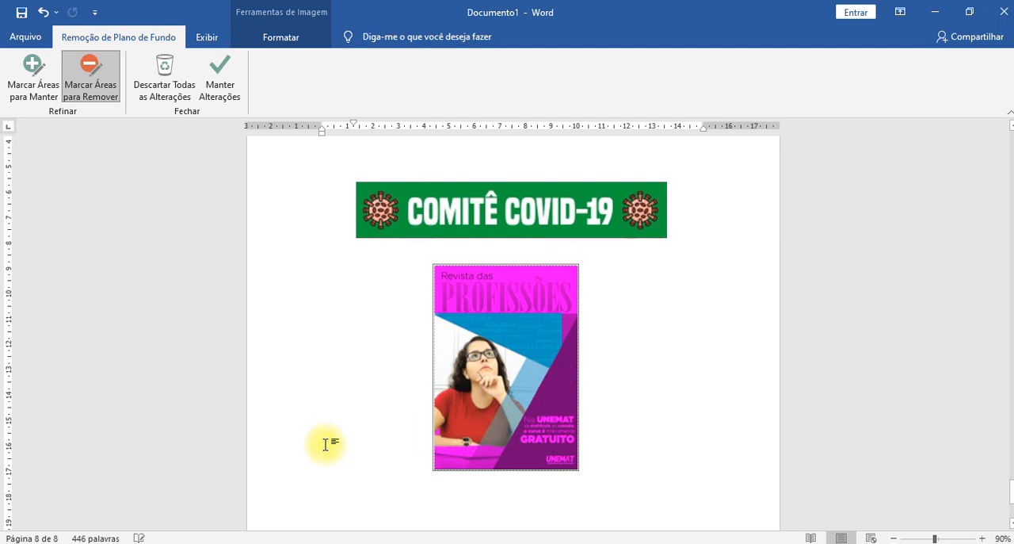
{"action": "left_click", "coordinate": [33, 70]}
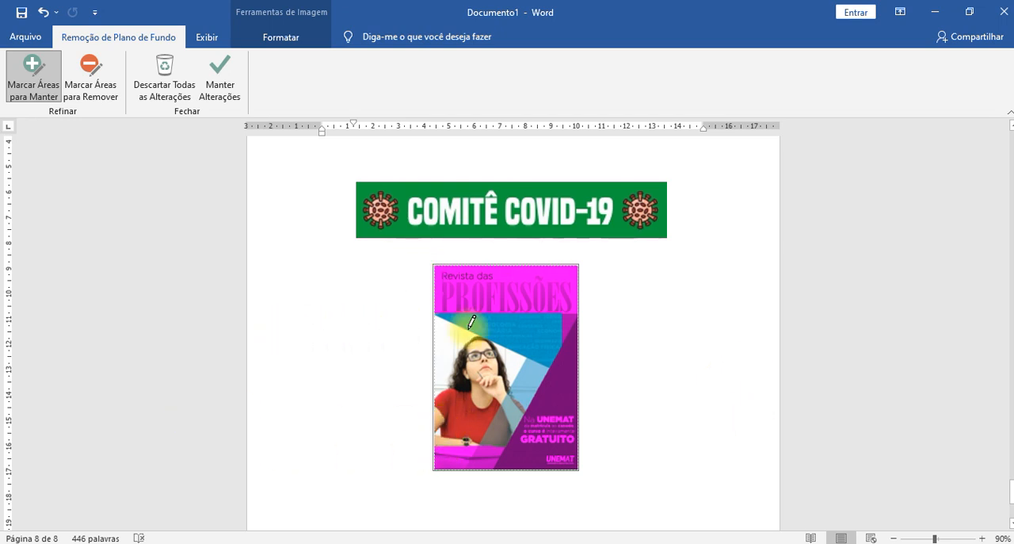
{"action": "left_click", "coordinate": [570, 318]}
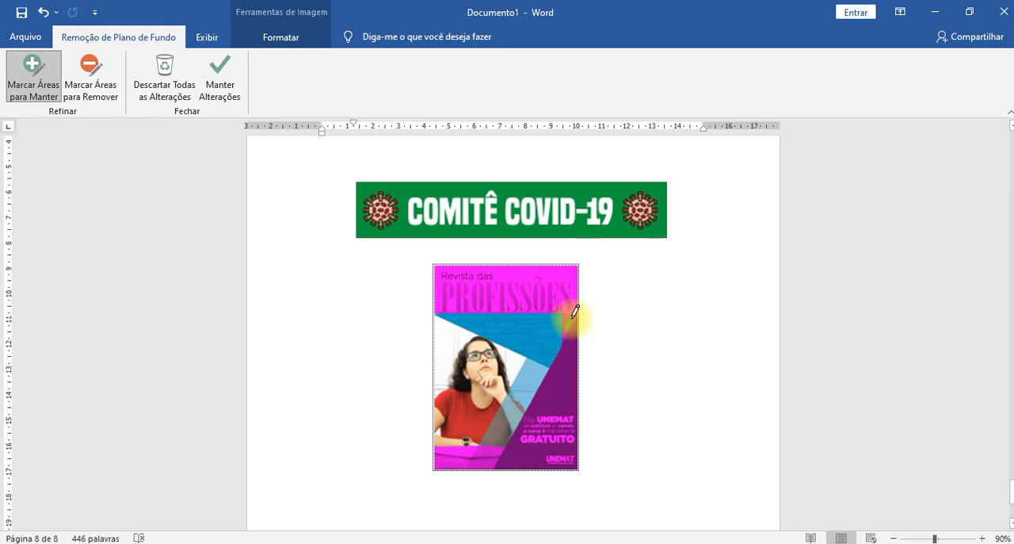
{"action": "left_click", "coordinate": [436, 330]}
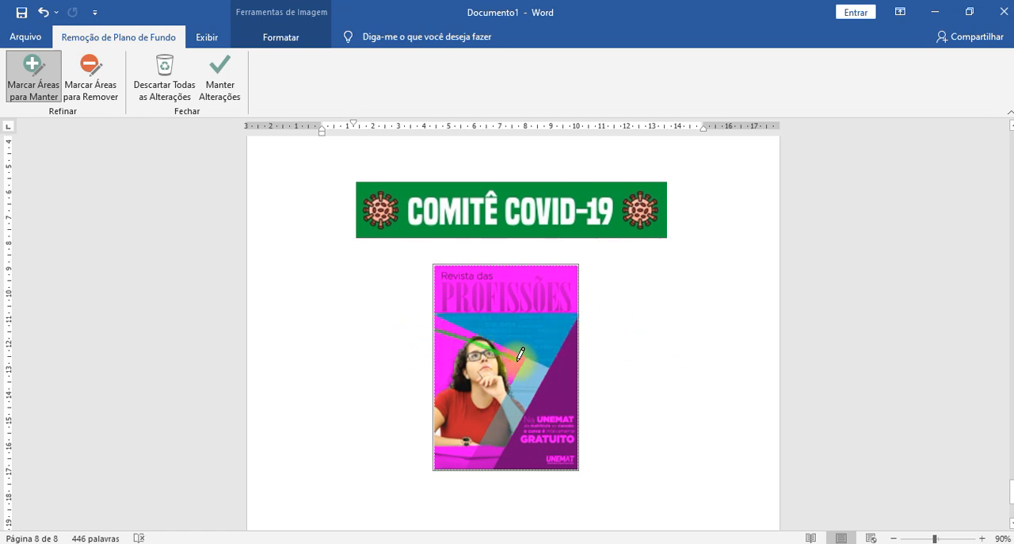
{"action": "left_click", "coordinate": [443, 326]}
{"action": "left_click", "coordinate": [446, 353]}
{"action": "left_click", "coordinate": [439, 395]}
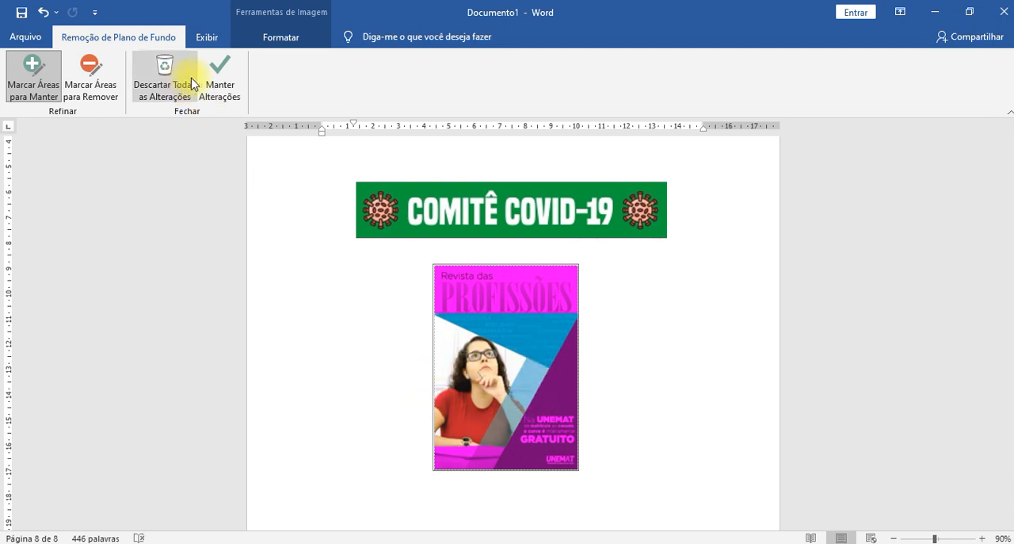
{"action": "left_click", "coordinate": [223, 76]}
{"action": "left_click", "coordinate": [687, 380]}
{"action": "left_click", "coordinate": [558, 397]}
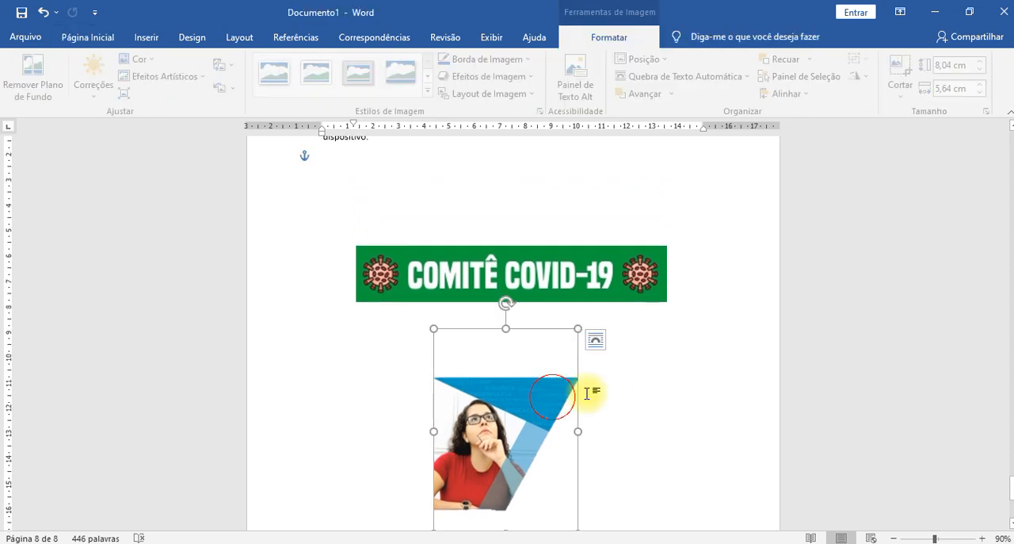
- Move the cut-out cover image up against the right end of the COVID-19 banner and deselect it
{"action": "scroll", "coordinate": [654, 391], "scroll_direction": "down", "scroll_amount": 2}
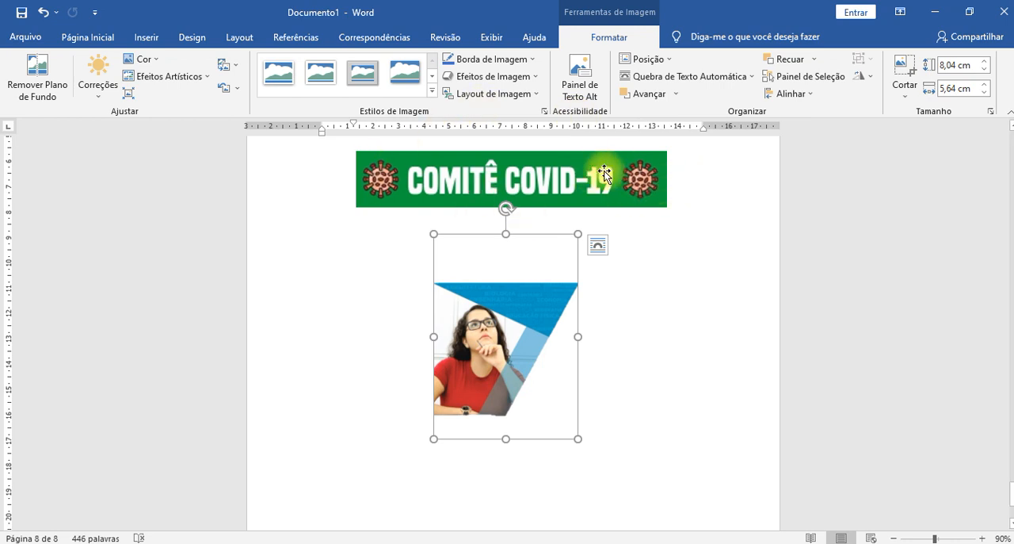
{"action": "left_click", "coordinate": [634, 186]}
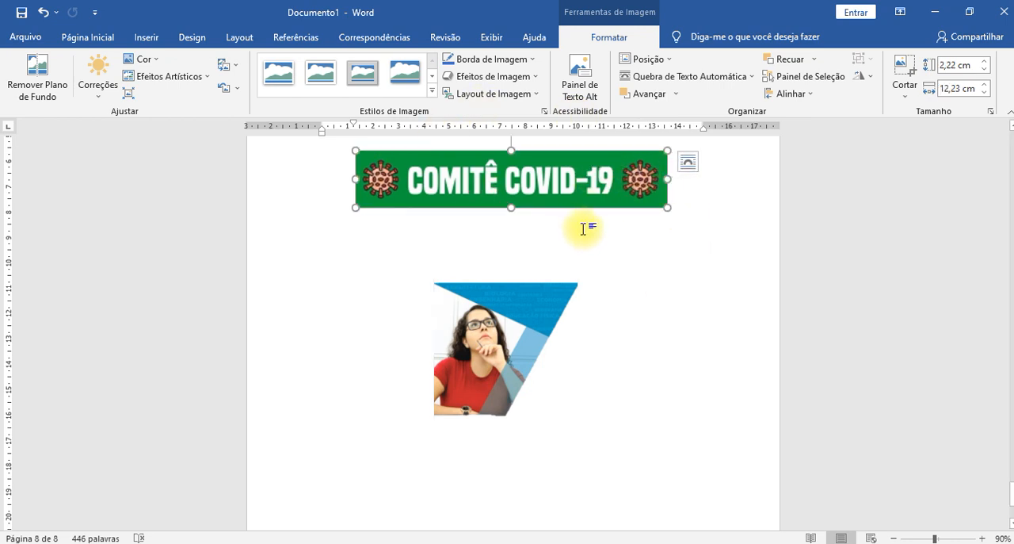
{"action": "left_click_drag", "start_coordinate": [529, 328], "coordinate": [613, 260]}
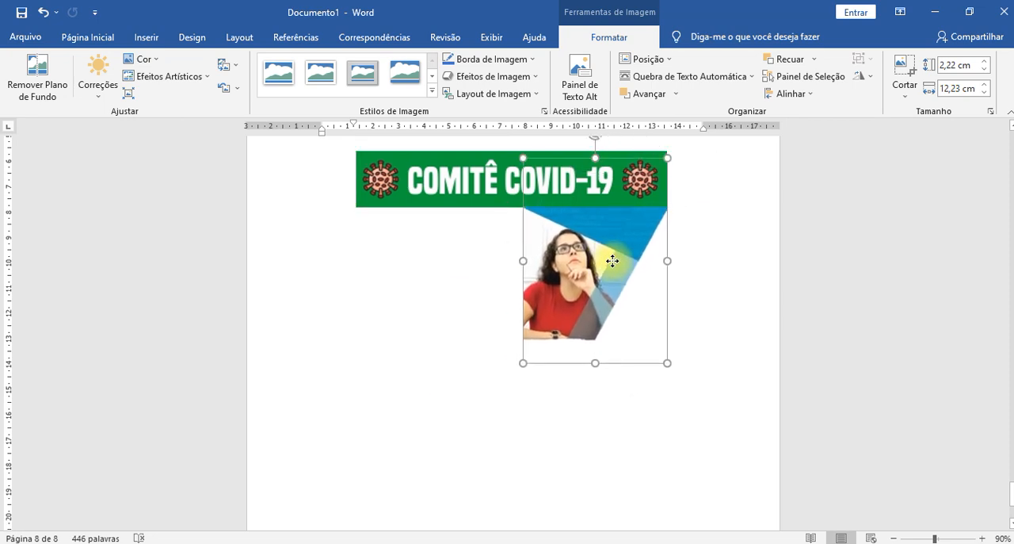
{"action": "left_click", "coordinate": [723, 303]}
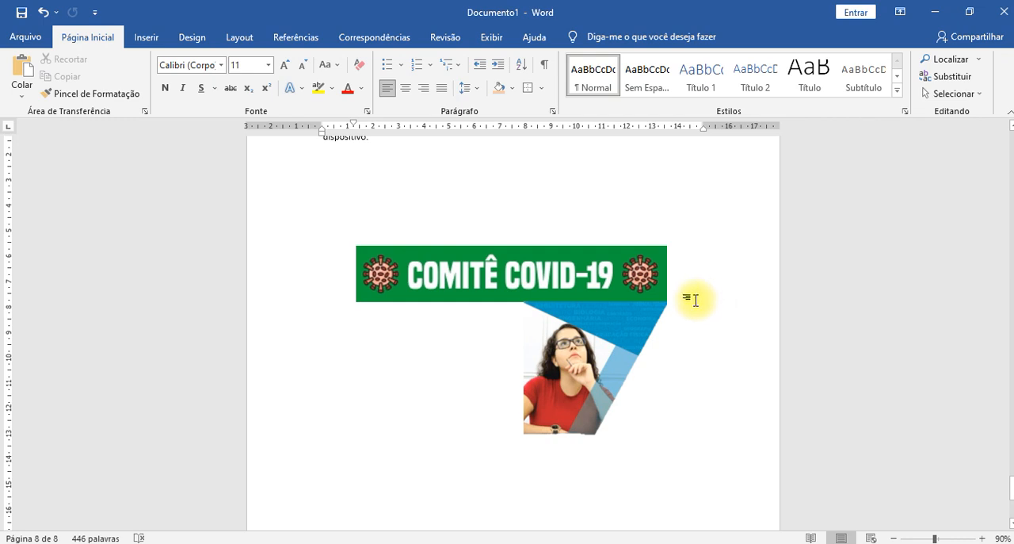
{"action": "left_click", "coordinate": [148, 39]}
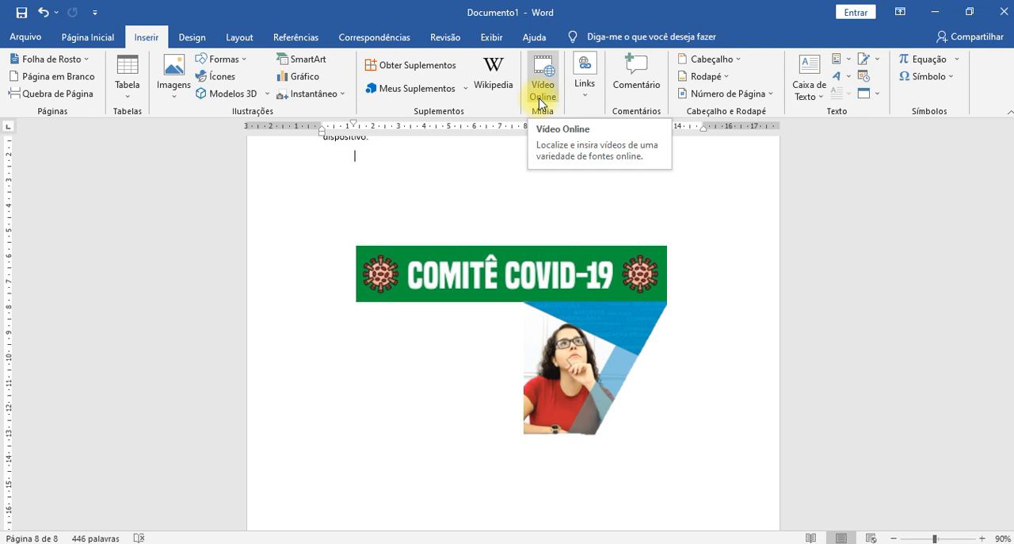
{"action": "scroll", "coordinate": [539, 103], "scroll_direction": "up", "scroll_amount": 1}
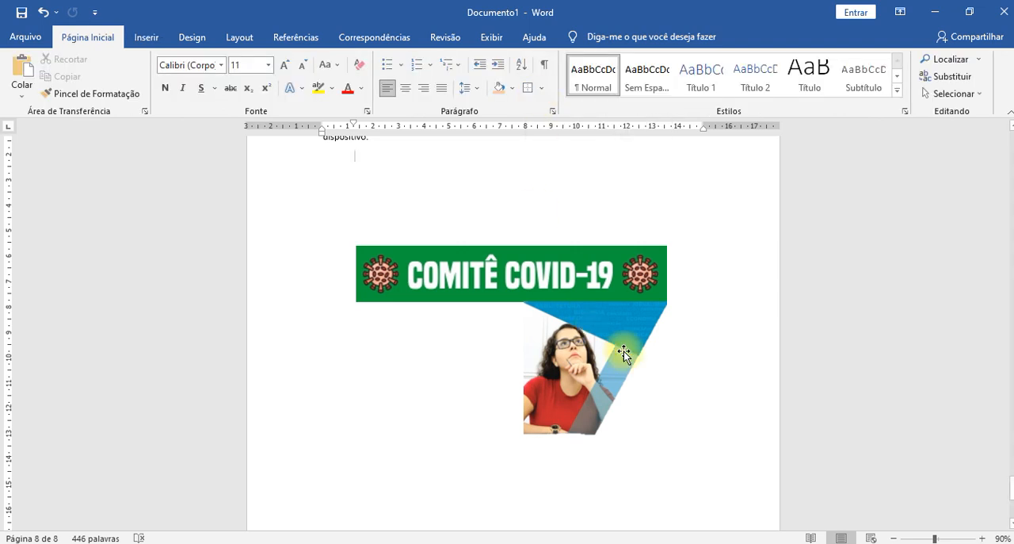
{"action": "scroll", "coordinate": [696, 347], "scroll_direction": "down", "scroll_amount": 4}
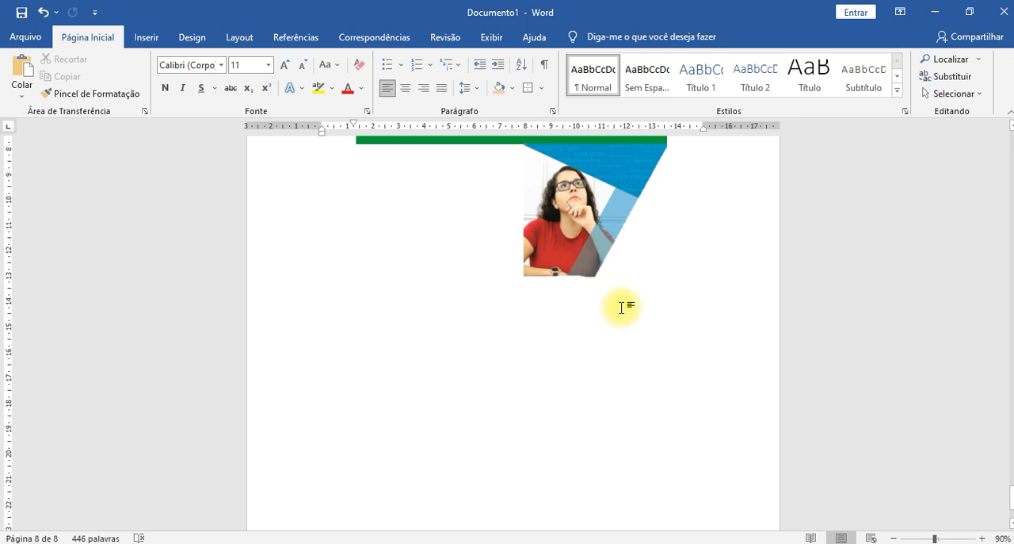
{"action": "scroll", "coordinate": [623, 304], "scroll_direction": "up", "scroll_amount": 5}
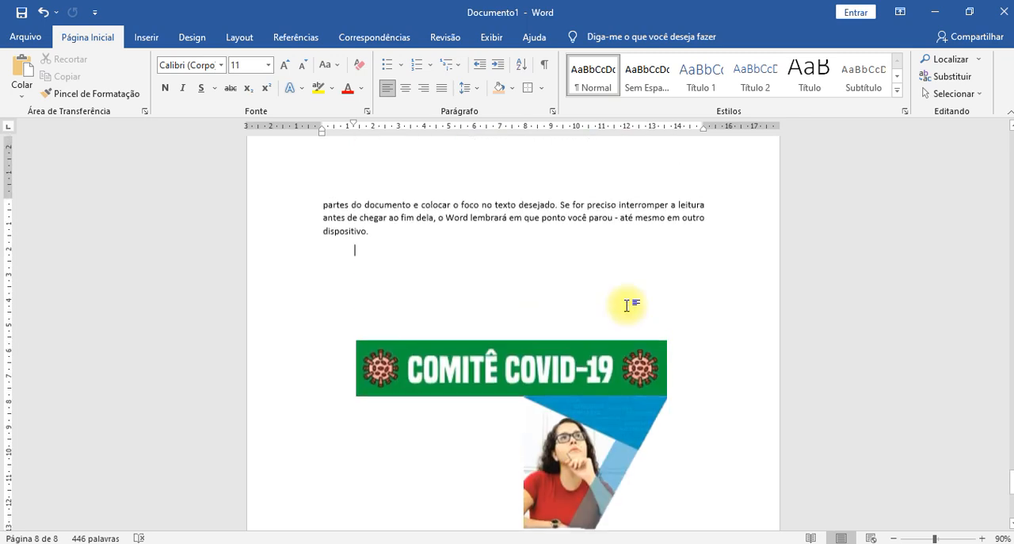
{"action": "scroll", "coordinate": [626, 303], "scroll_direction": "down", "scroll_amount": 5}
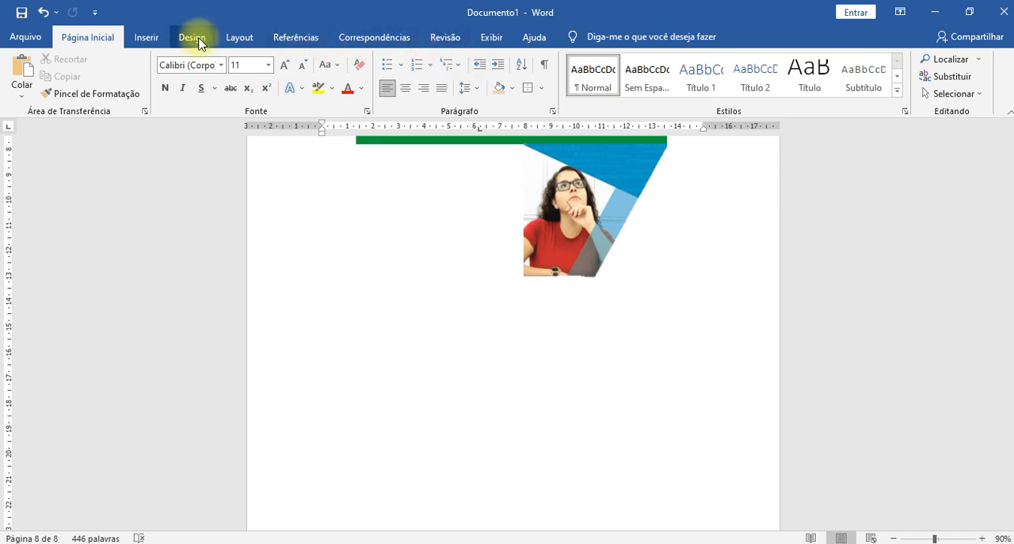
{"action": "left_click", "coordinate": [148, 37]}
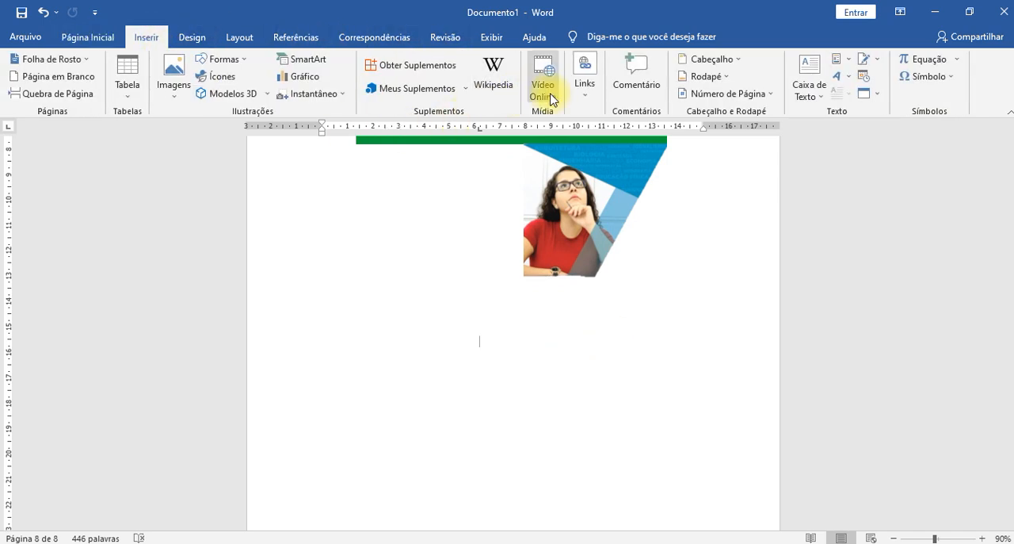
{"action": "left_click", "coordinate": [553, 98]}
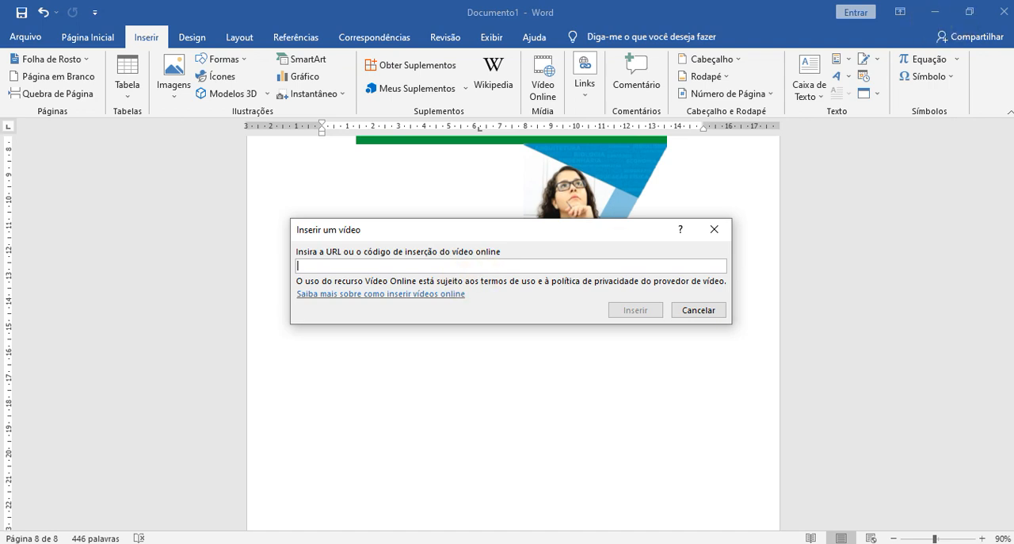
{"action": "key", "text": "alt+Tab"}
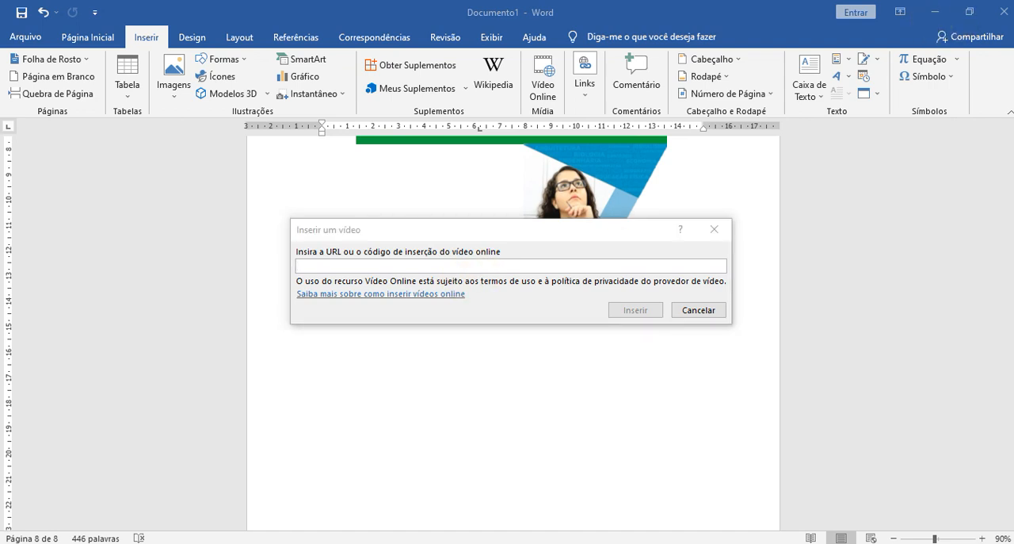
{"action": "left_click", "coordinate": [523, 264]}
{"action": "type", "text": "https://www.youtube.com/watch?v=bfxe-crpxPo"}
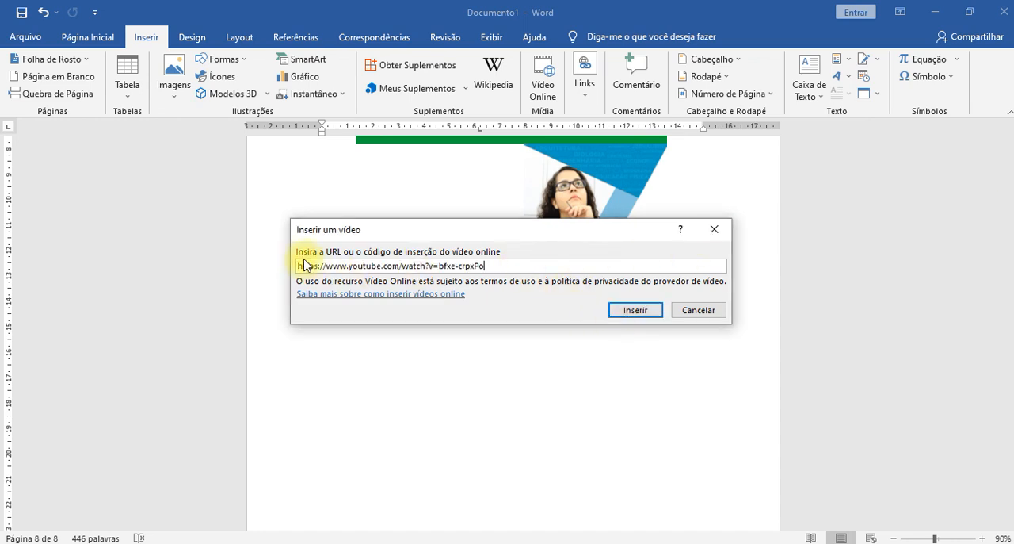
{"action": "left_click", "coordinate": [650, 313]}
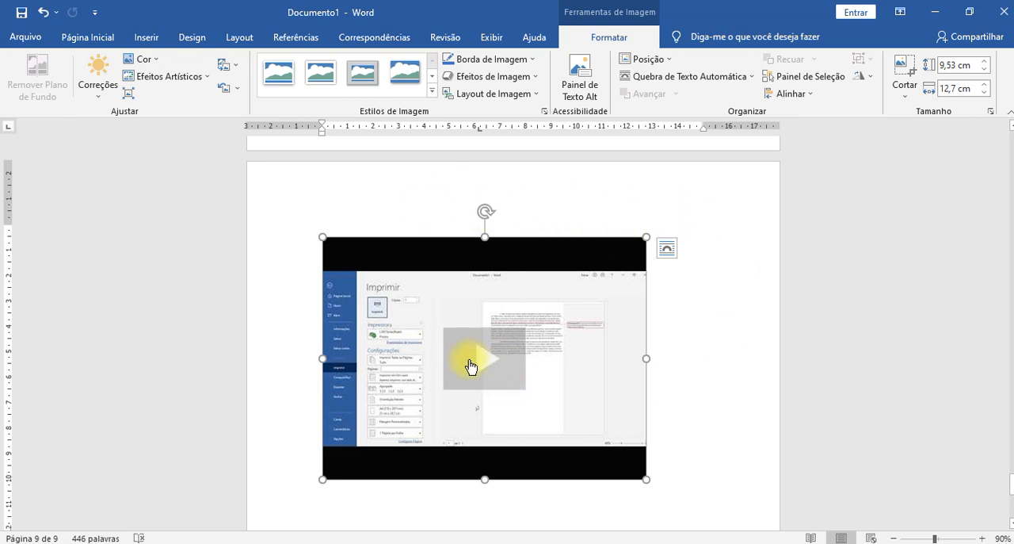
- Play the inserted YouTube video inside the document and close its player
{"action": "scroll", "coordinate": [470, 365], "scroll_direction": "down", "scroll_amount": 2}
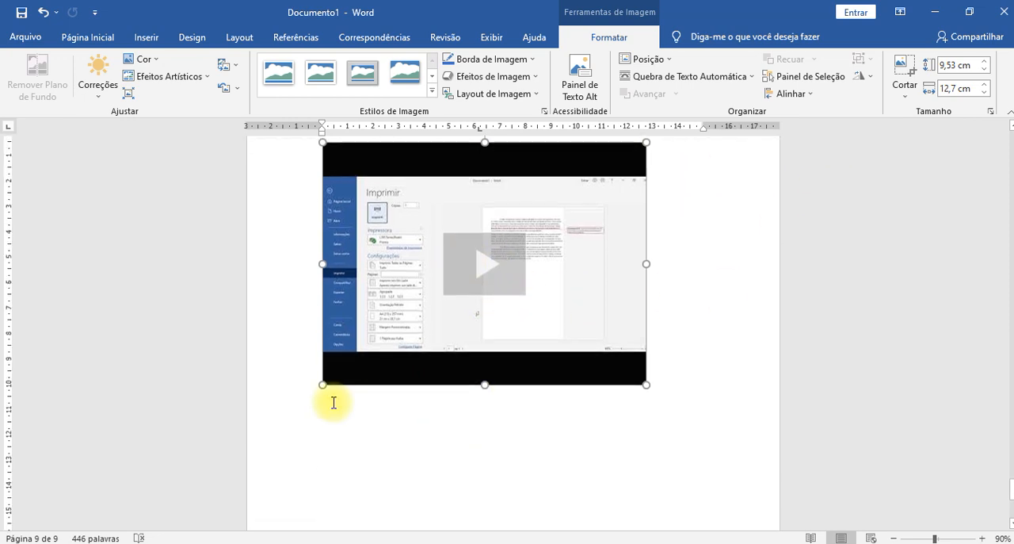
{"action": "left_click", "coordinate": [489, 270]}
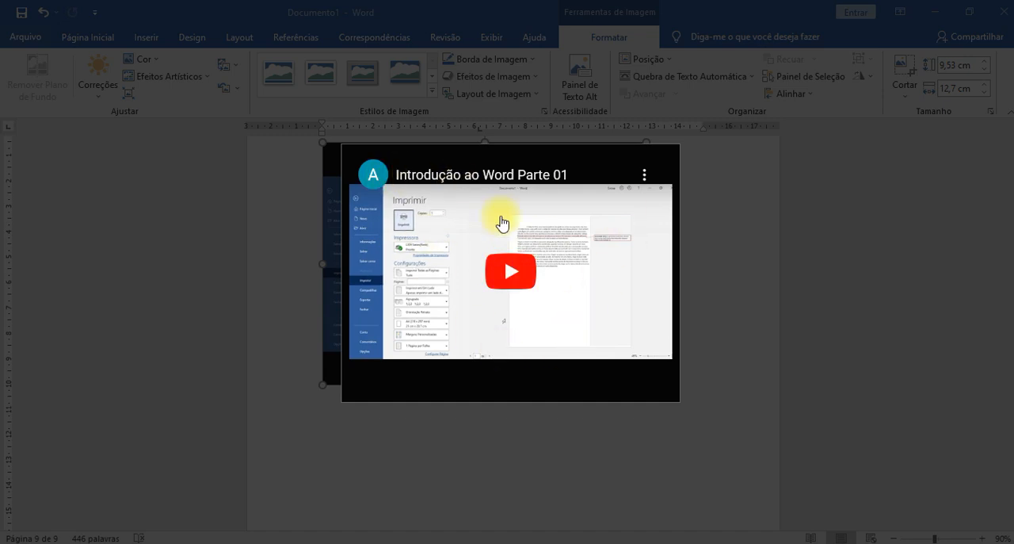
{"action": "left_click", "coordinate": [511, 270]}
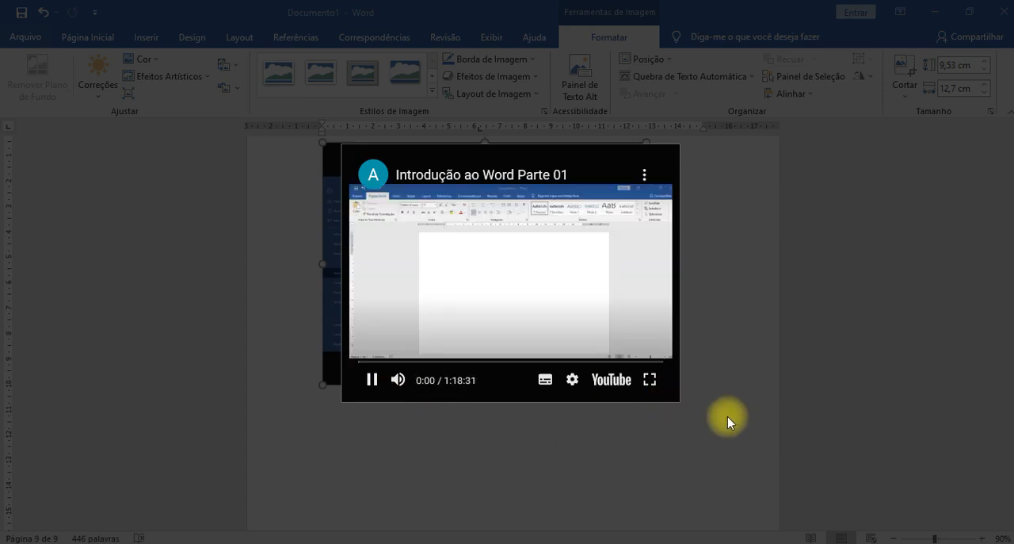
{"action": "left_click", "coordinate": [727, 416]}
{"action": "left_click", "coordinate": [683, 410]}
- Add a comment with the text "FDDSFSDF SD" at the inserted video
{"action": "scroll", "coordinate": [692, 361], "scroll_direction": "up", "scroll_amount": 3}
{"action": "scroll", "coordinate": [692, 361], "scroll_direction": "up", "scroll_amount": 3}
{"action": "left_click", "coordinate": [146, 36]}
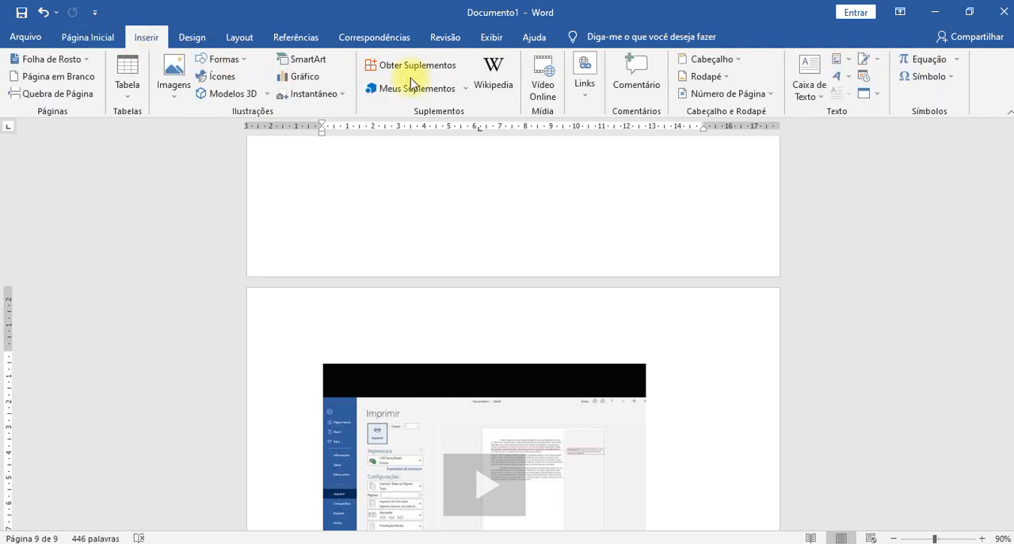
{"action": "left_click", "coordinate": [577, 94]}
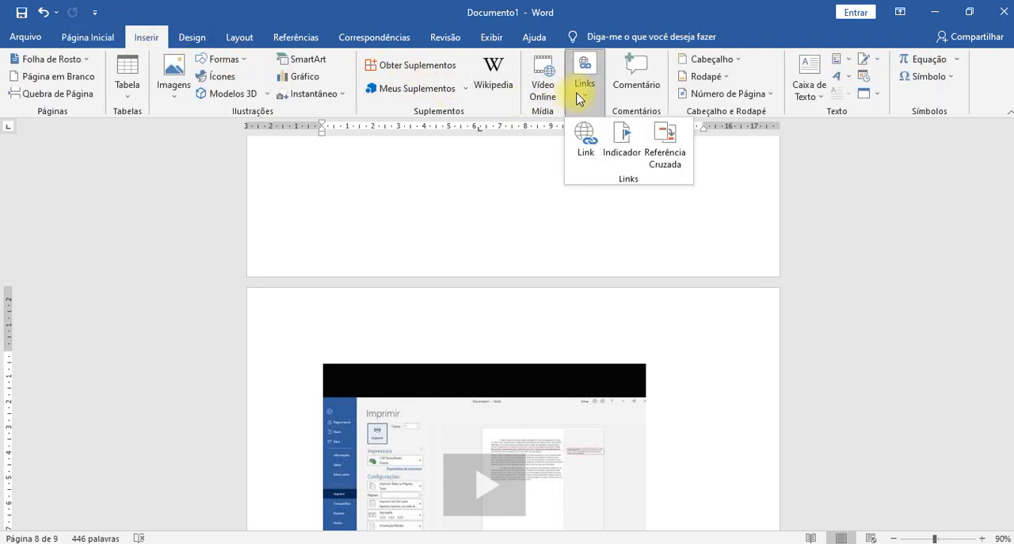
{"action": "left_click", "coordinate": [653, 93]}
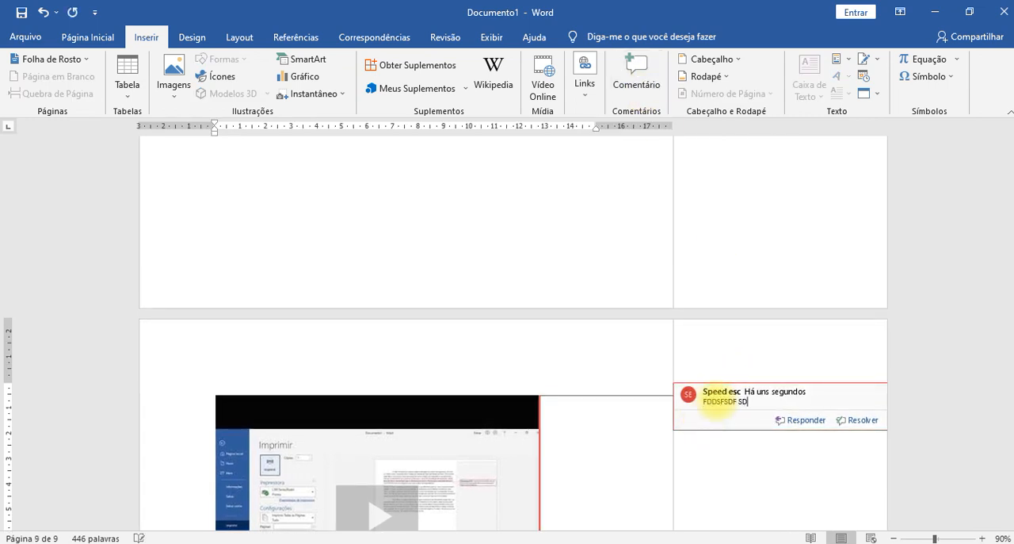
{"action": "left_click", "coordinate": [577, 324]}
- Go back through the document and zoom out to 30% to examine several pages at once
{"action": "scroll", "coordinate": [634, 221], "scroll_direction": "up", "scroll_amount": 15}
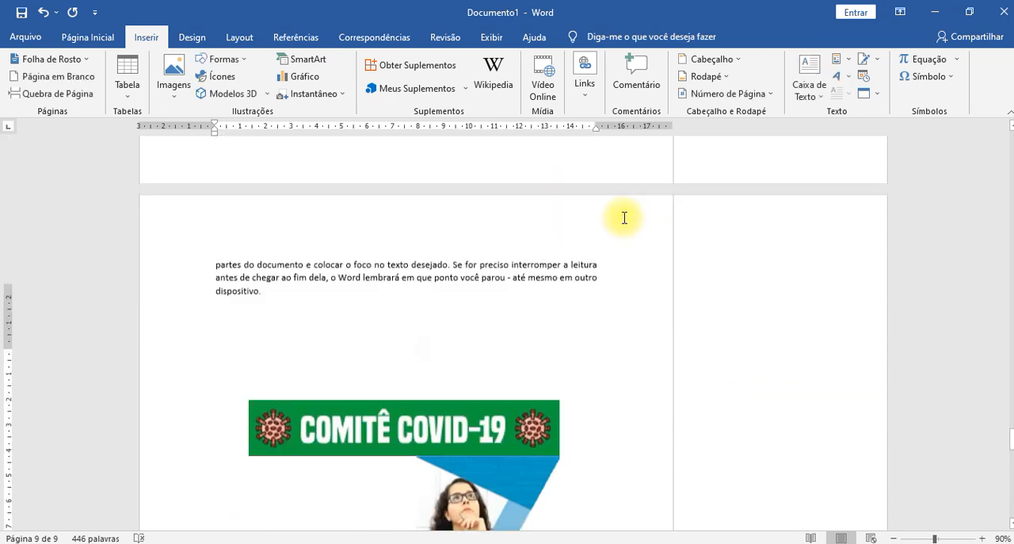
{"action": "scroll", "coordinate": [622, 216], "scroll_direction": "up", "scroll_amount": 10}
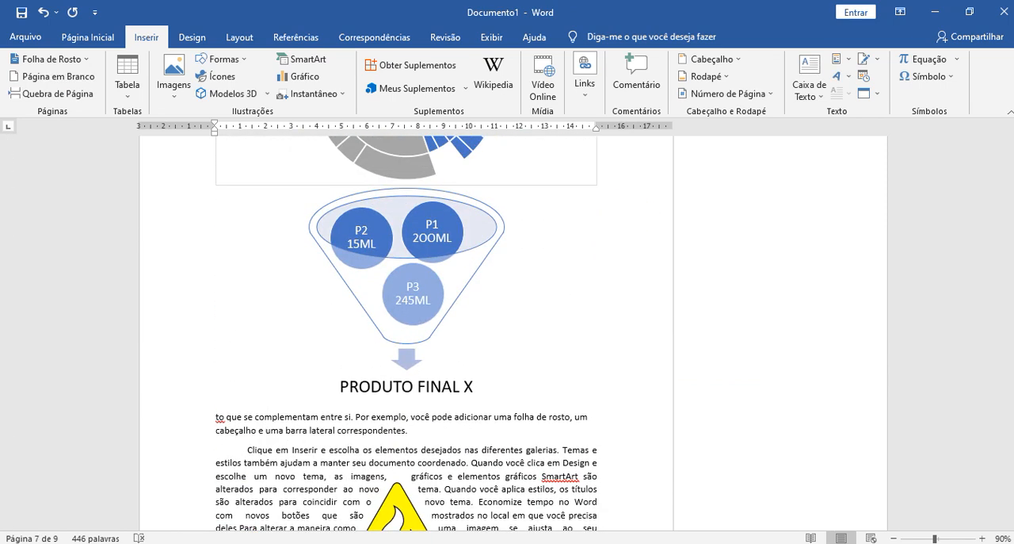
{"action": "scroll", "coordinate": [531, 369], "scroll_direction": "up", "scroll_amount": 10}
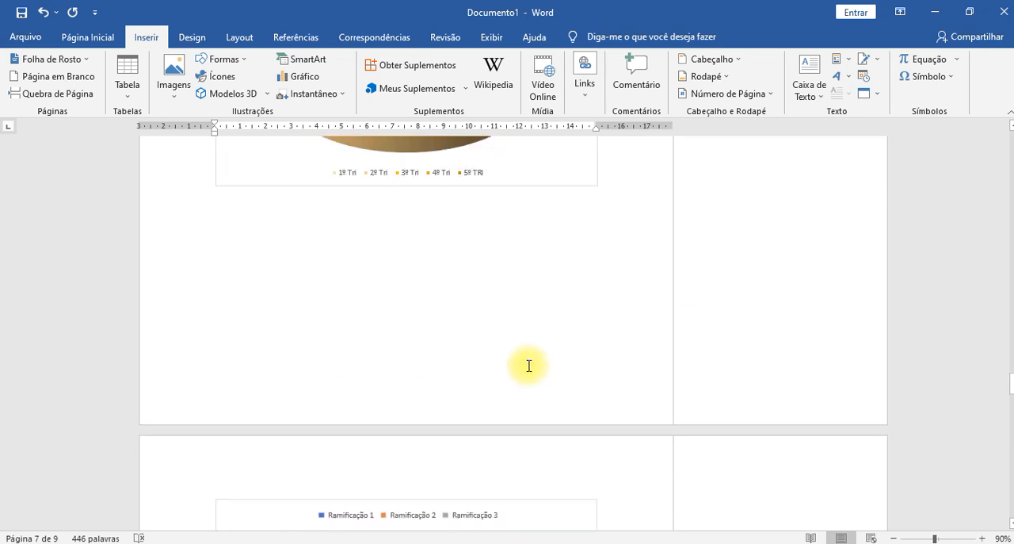
{"action": "scroll", "coordinate": [527, 368], "scroll_direction": "down", "scroll_amount": 6, "text": "ctrl"}
{"action": "scroll", "coordinate": [528, 369], "scroll_direction": "up", "scroll_amount": 2}
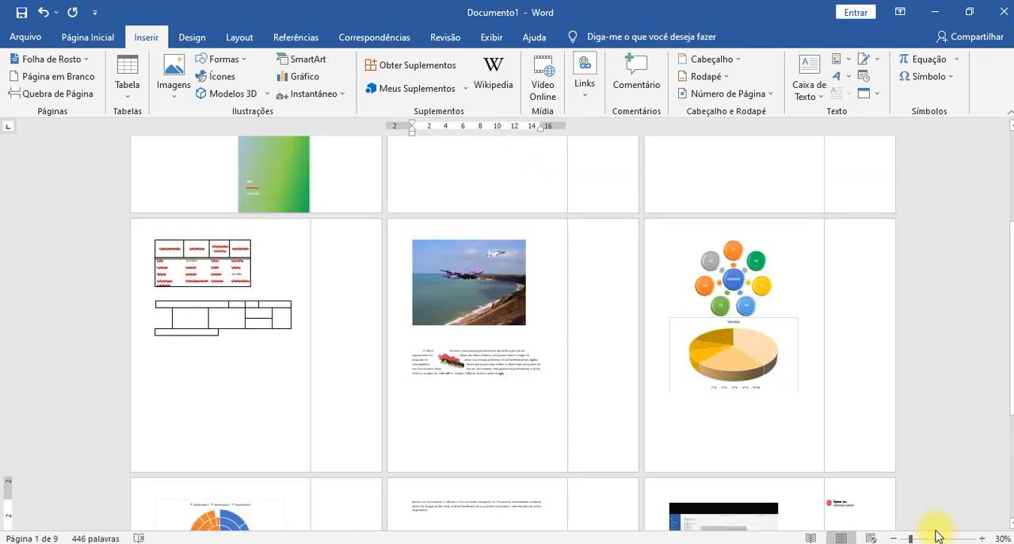